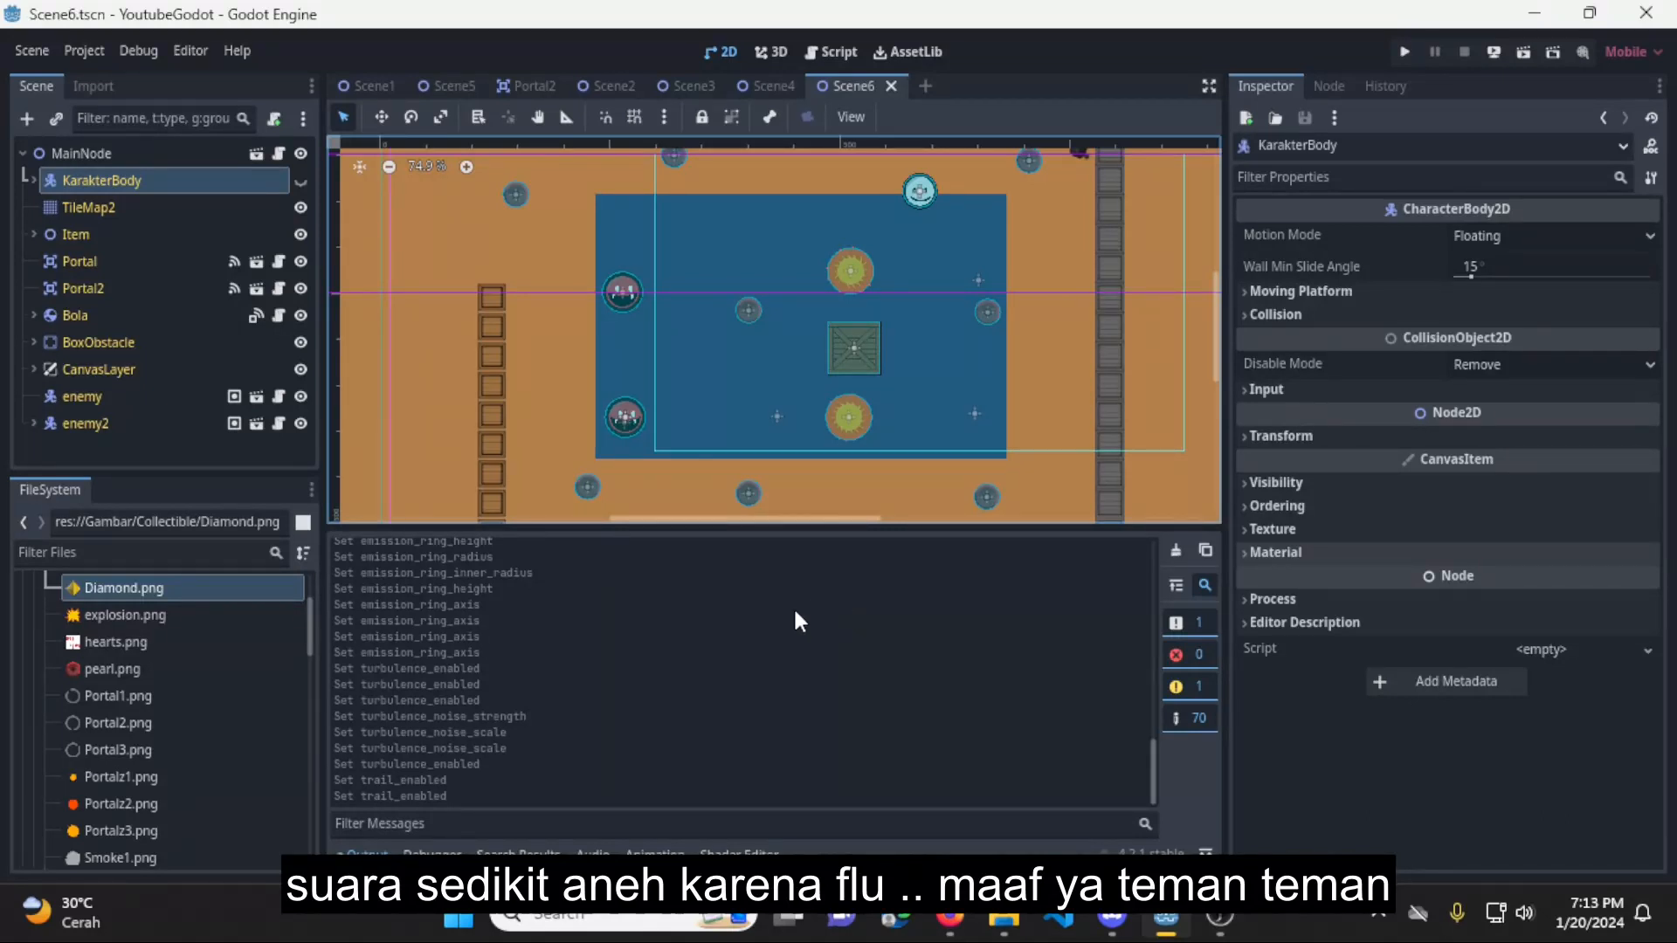
Collapse the output log to enlarge the 2D viewport of Scene6
scroll(886, 340, up, 3)
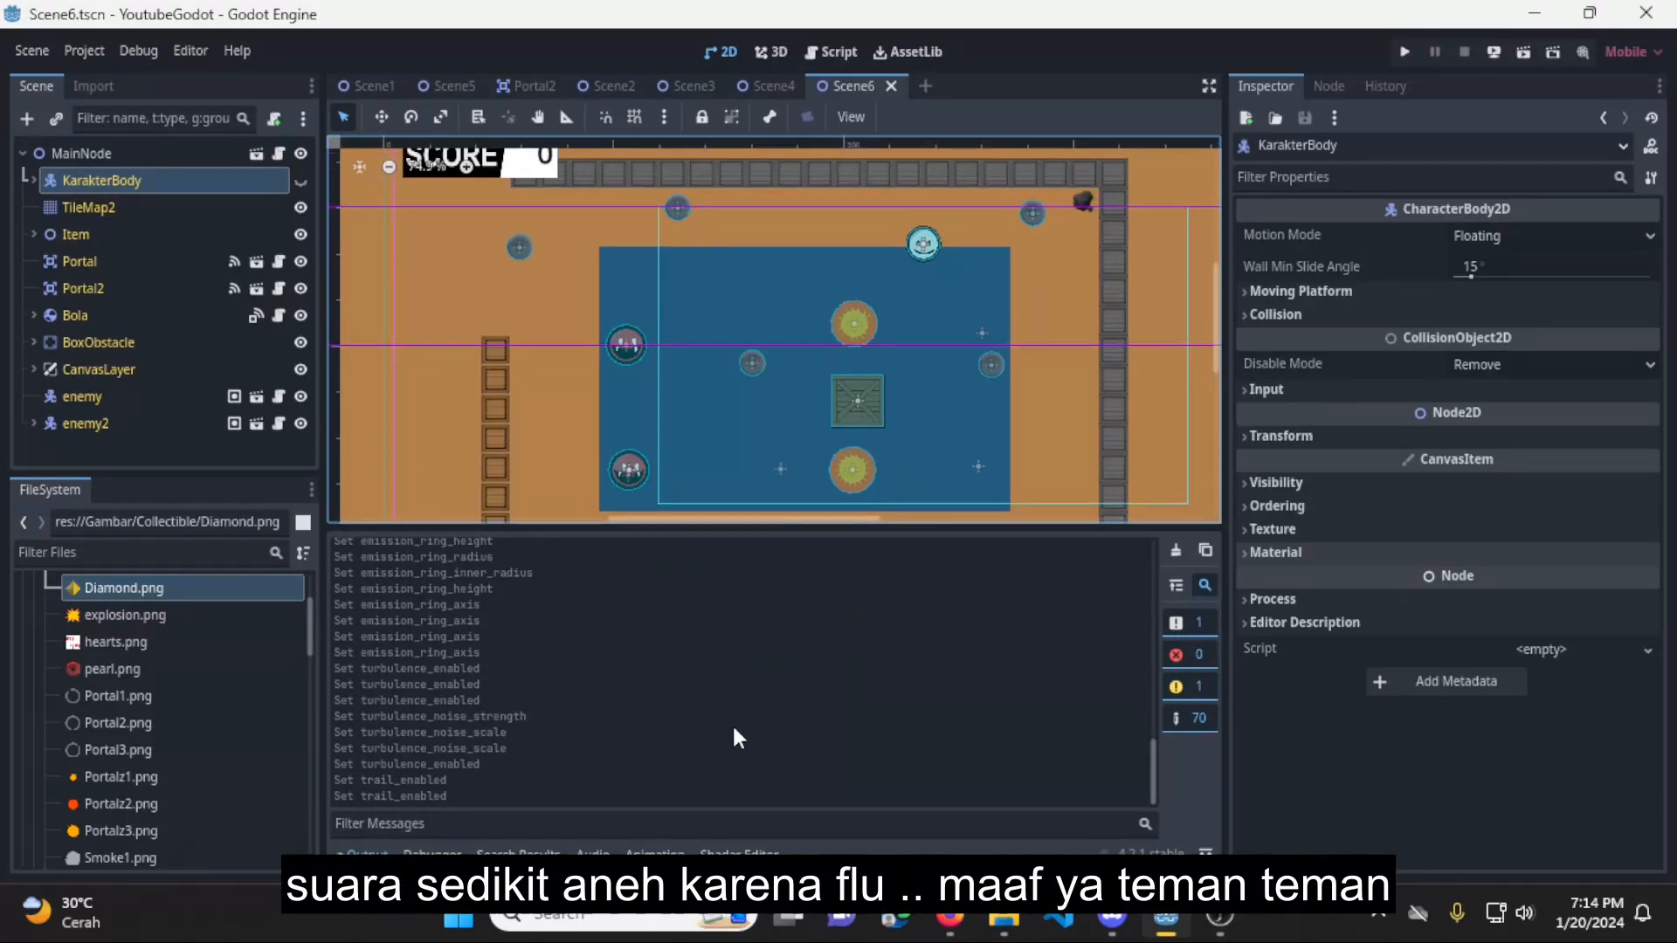
click(366, 857)
middle_drag(875, 511, 834, 600)
shift+scroll(917, 517, right, 5)
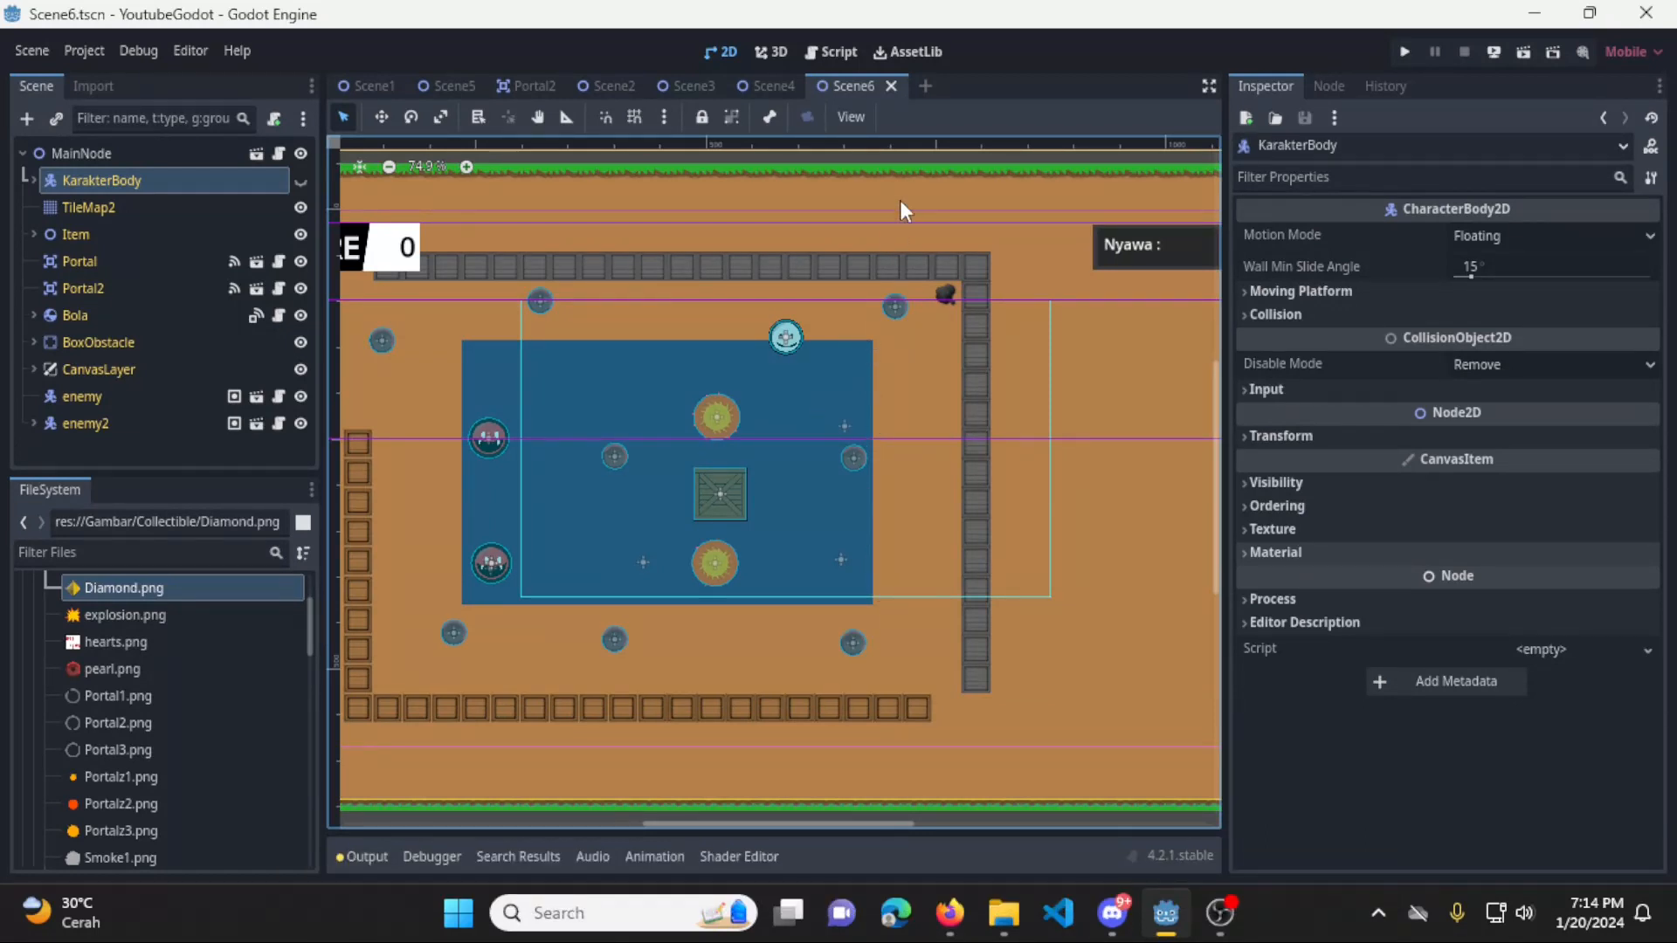
Open a new empty scene and search the root node types for "particle"
click(925, 86)
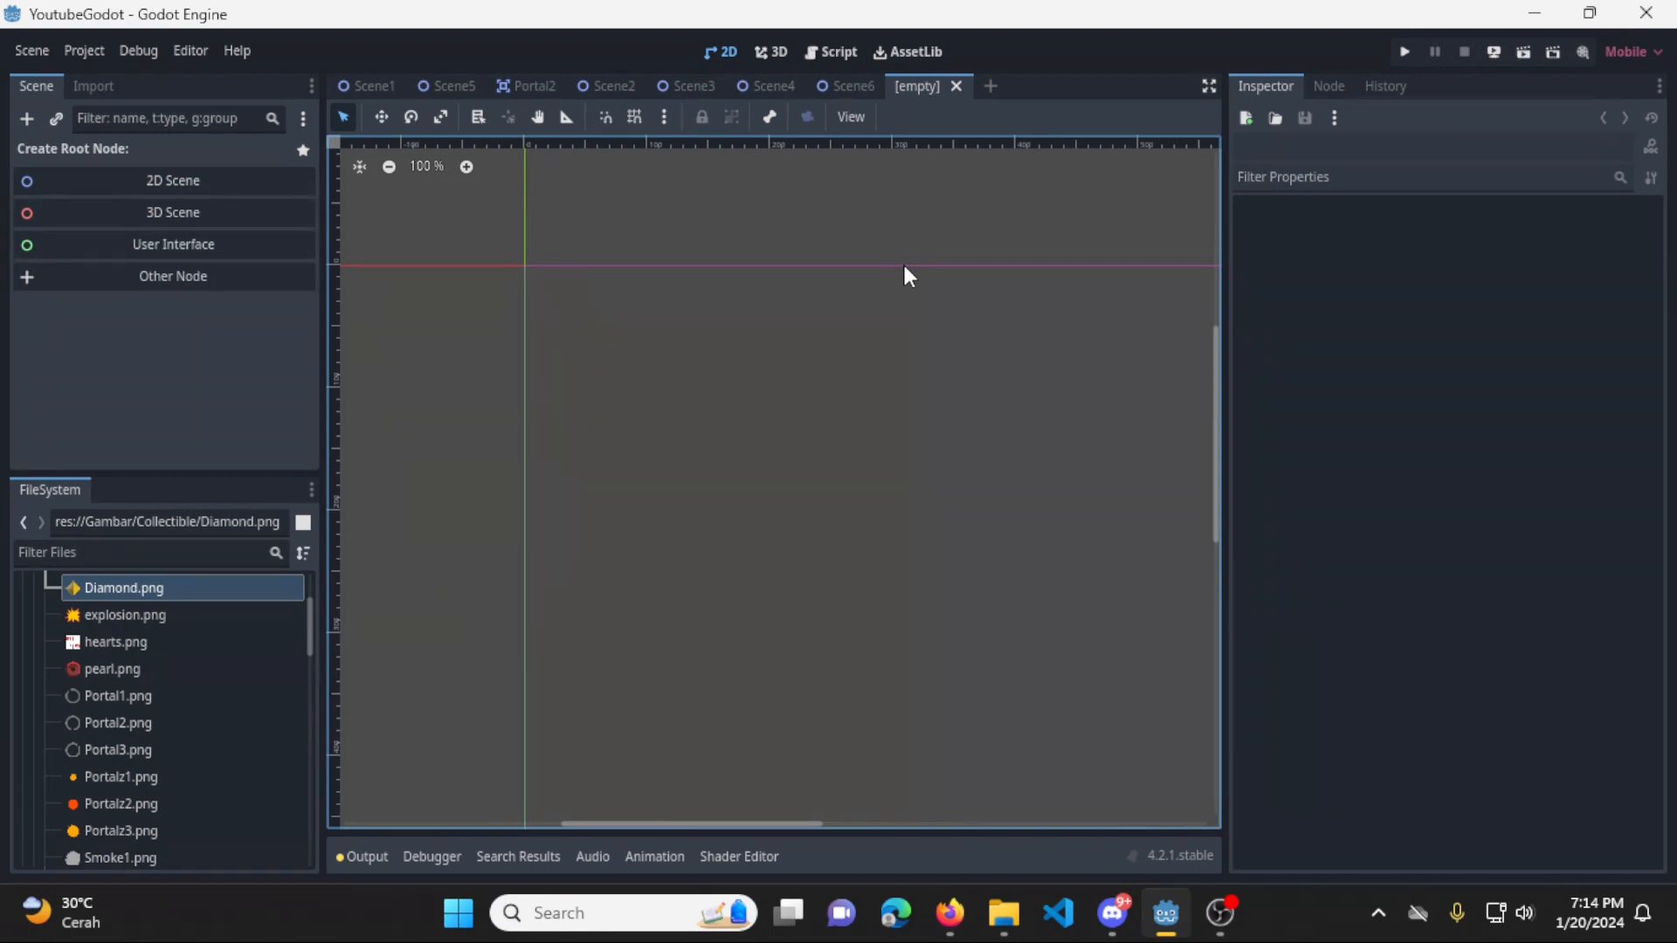
middle_drag(904, 270, 823, 254)
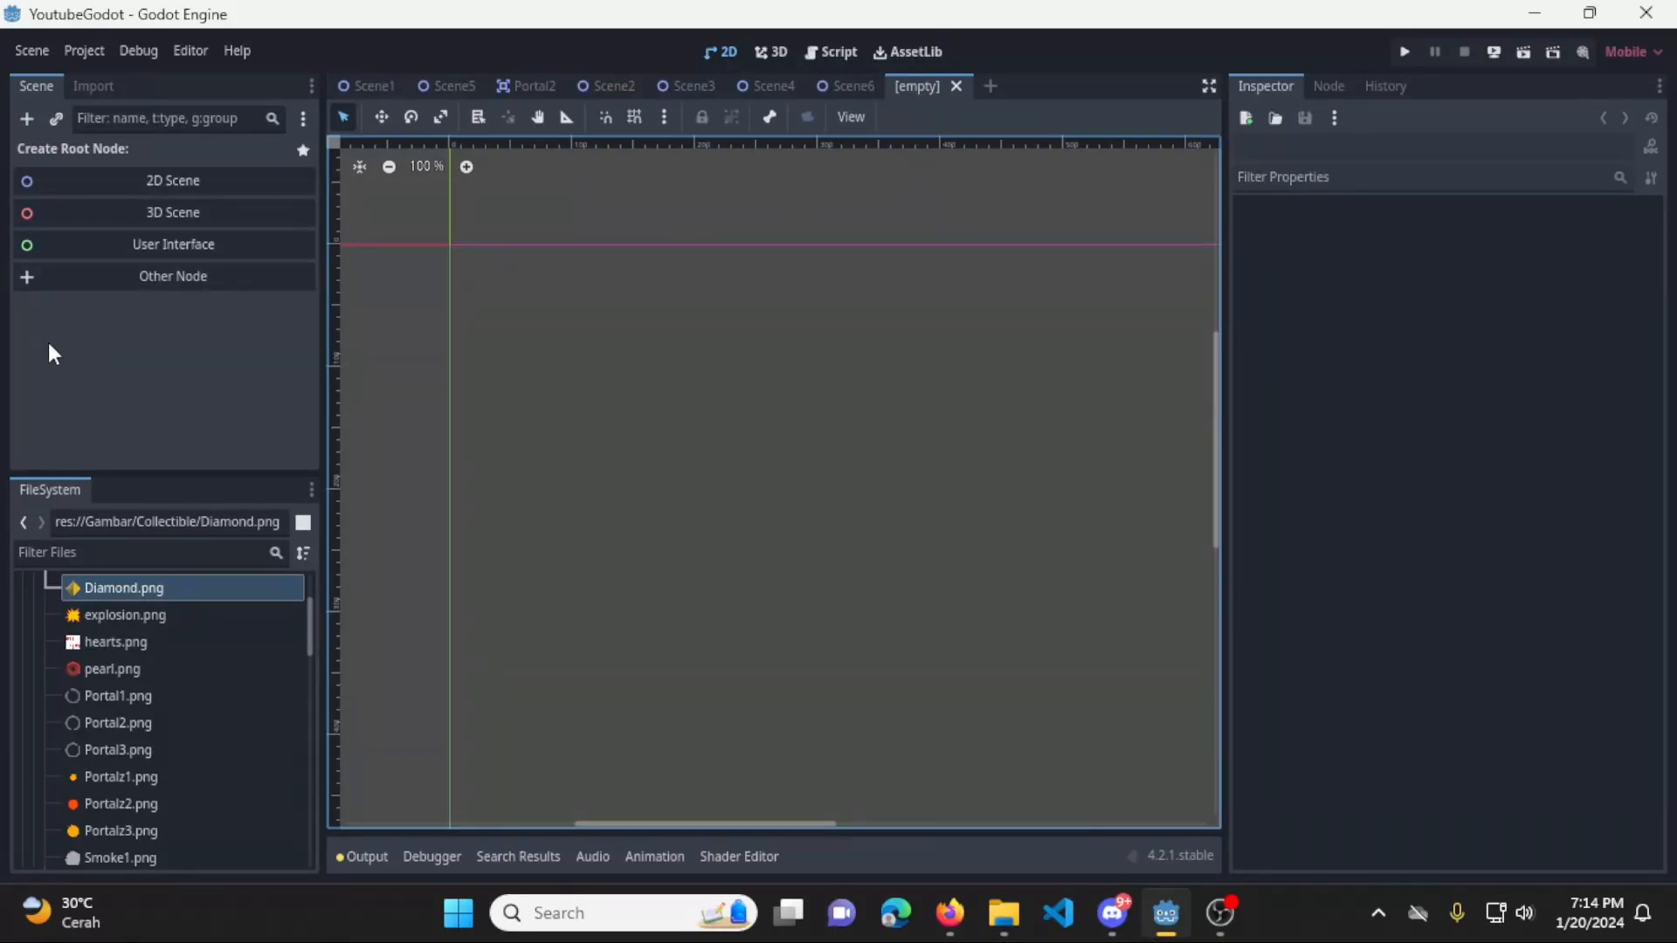
click(109, 281)
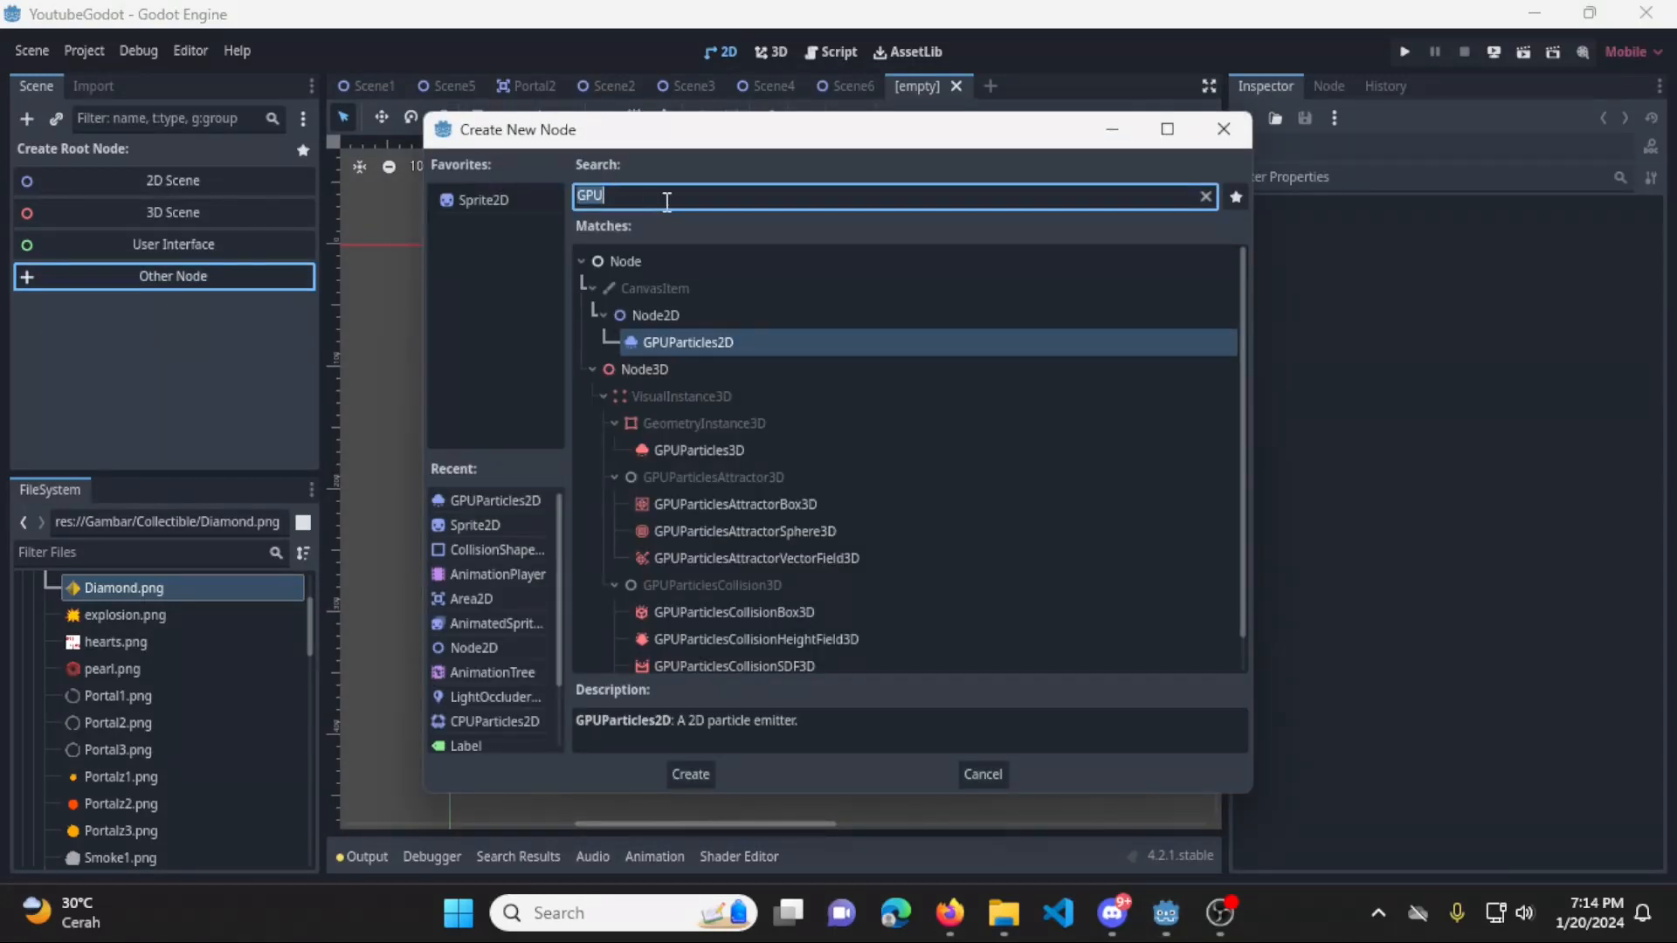
text(particle)
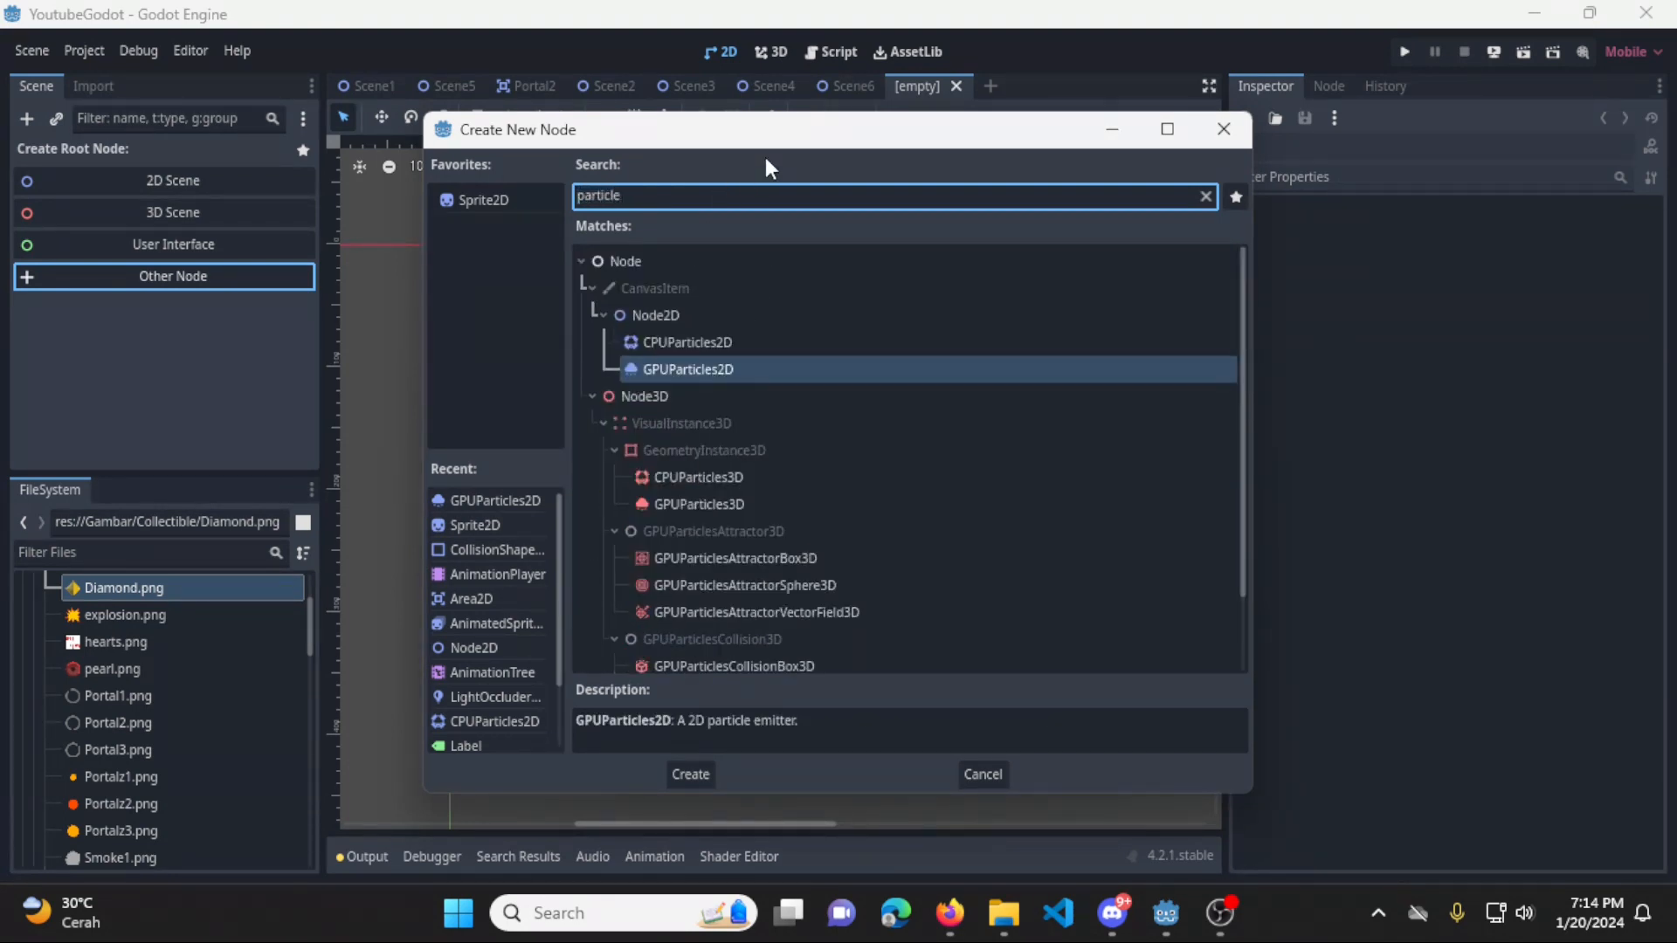
Compare the descriptions of the CPUParticles2D and GPUParticles2D node types
click(735, 344)
click(721, 375)
click(728, 346)
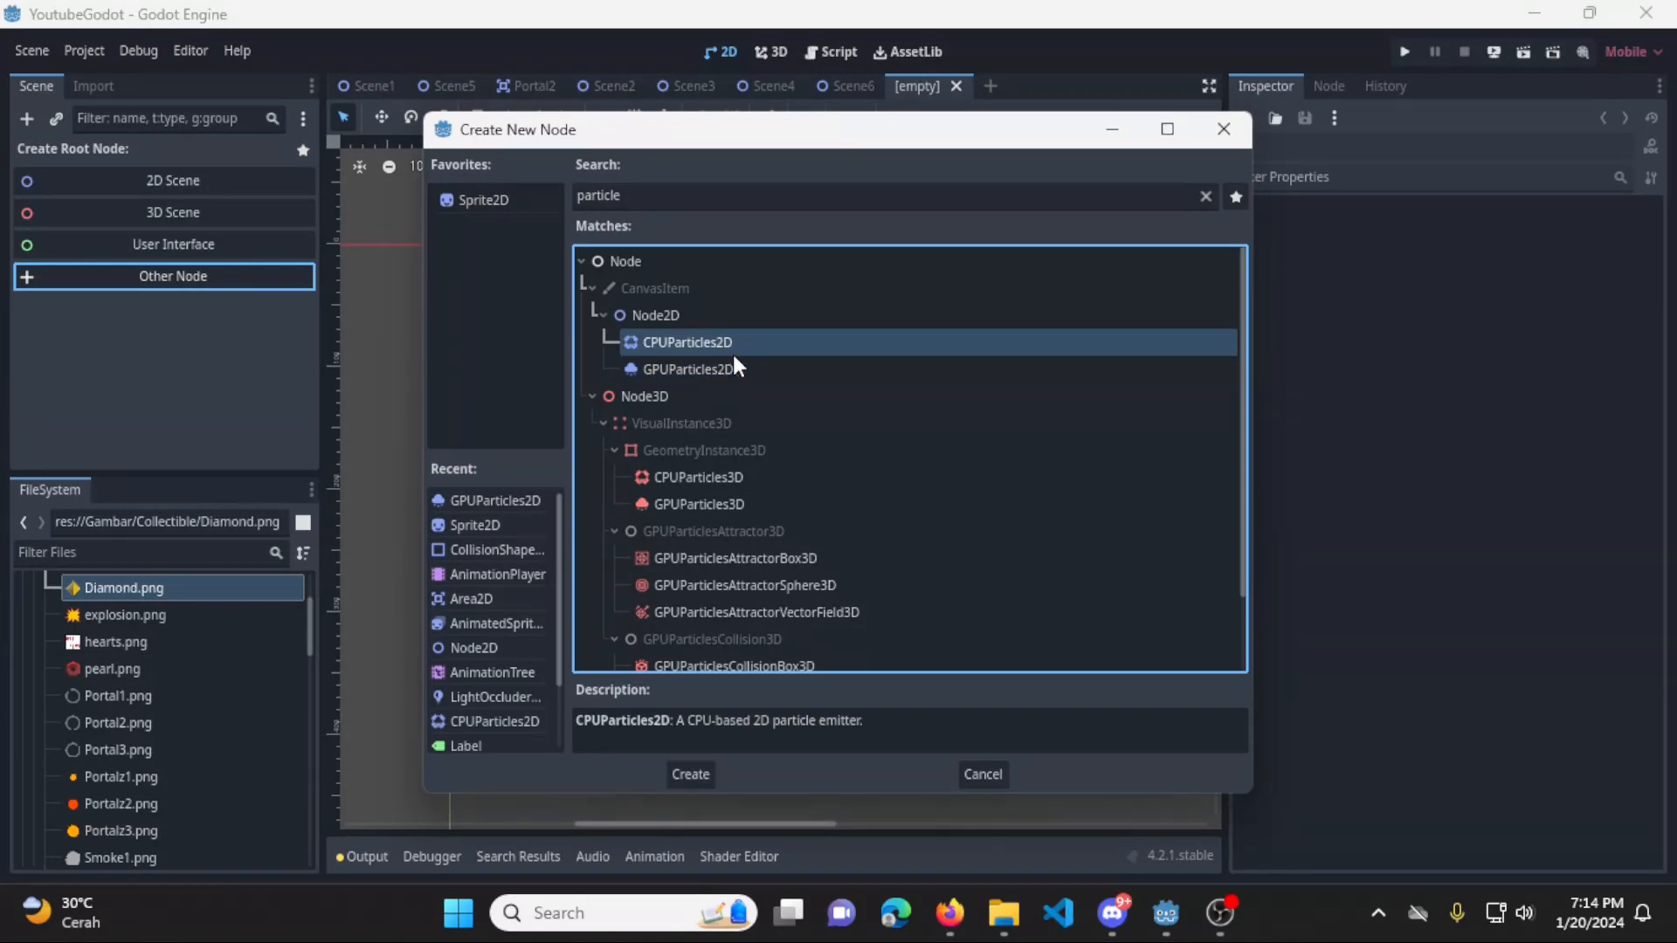
click(737, 368)
click(743, 341)
click(746, 369)
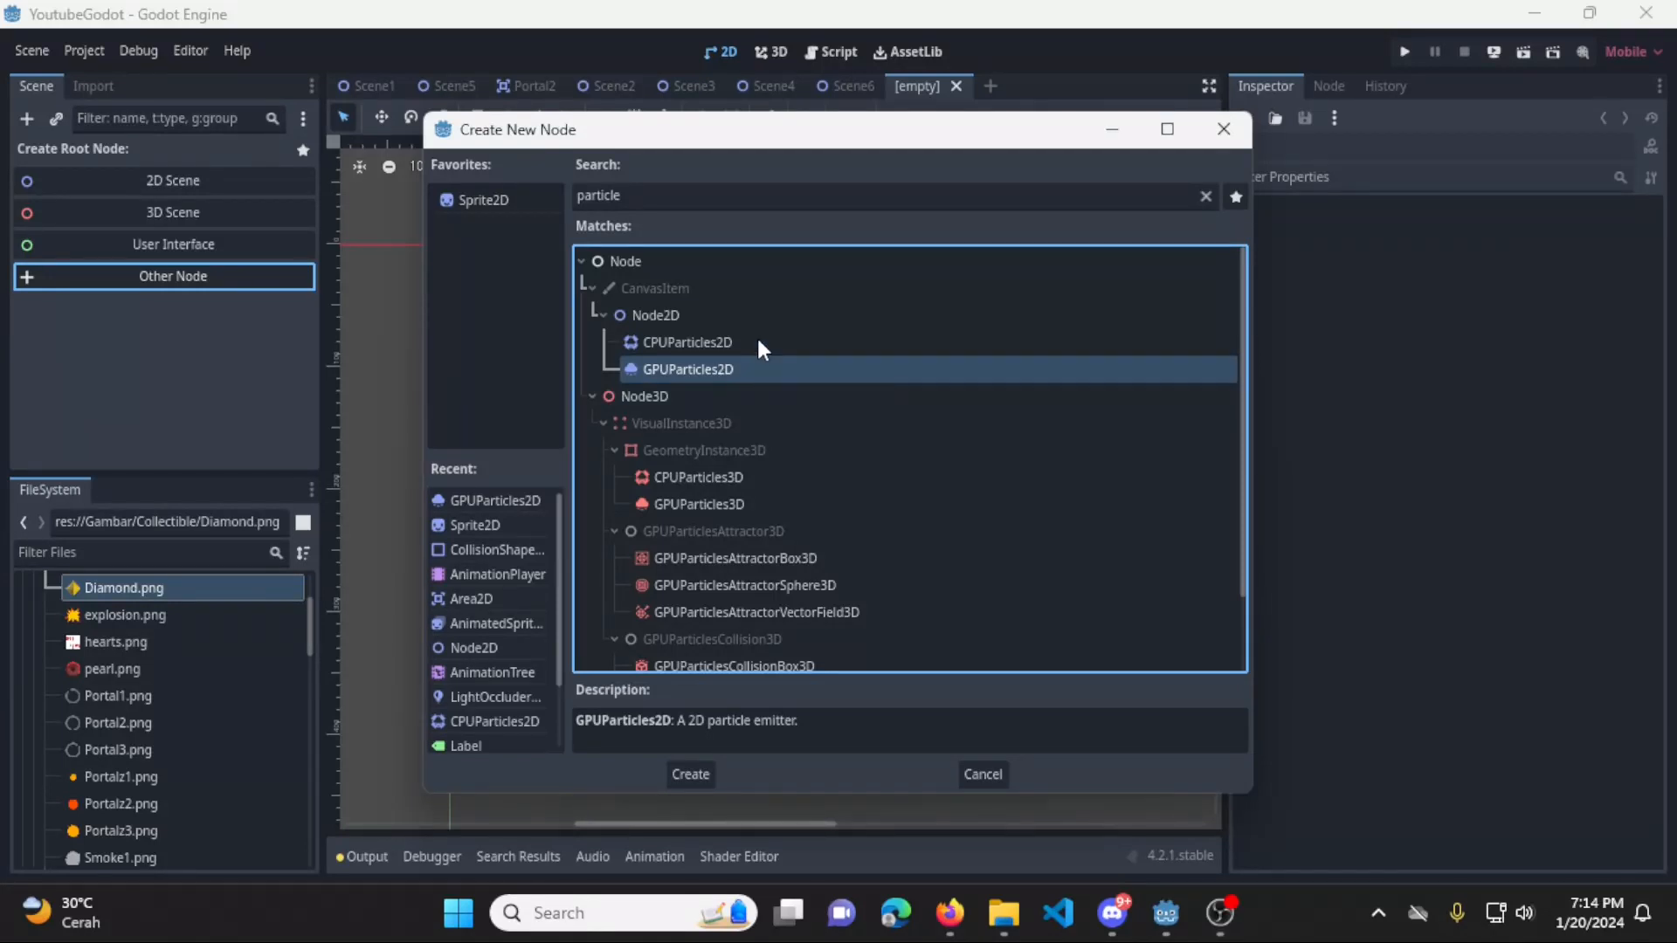
click(757, 341)
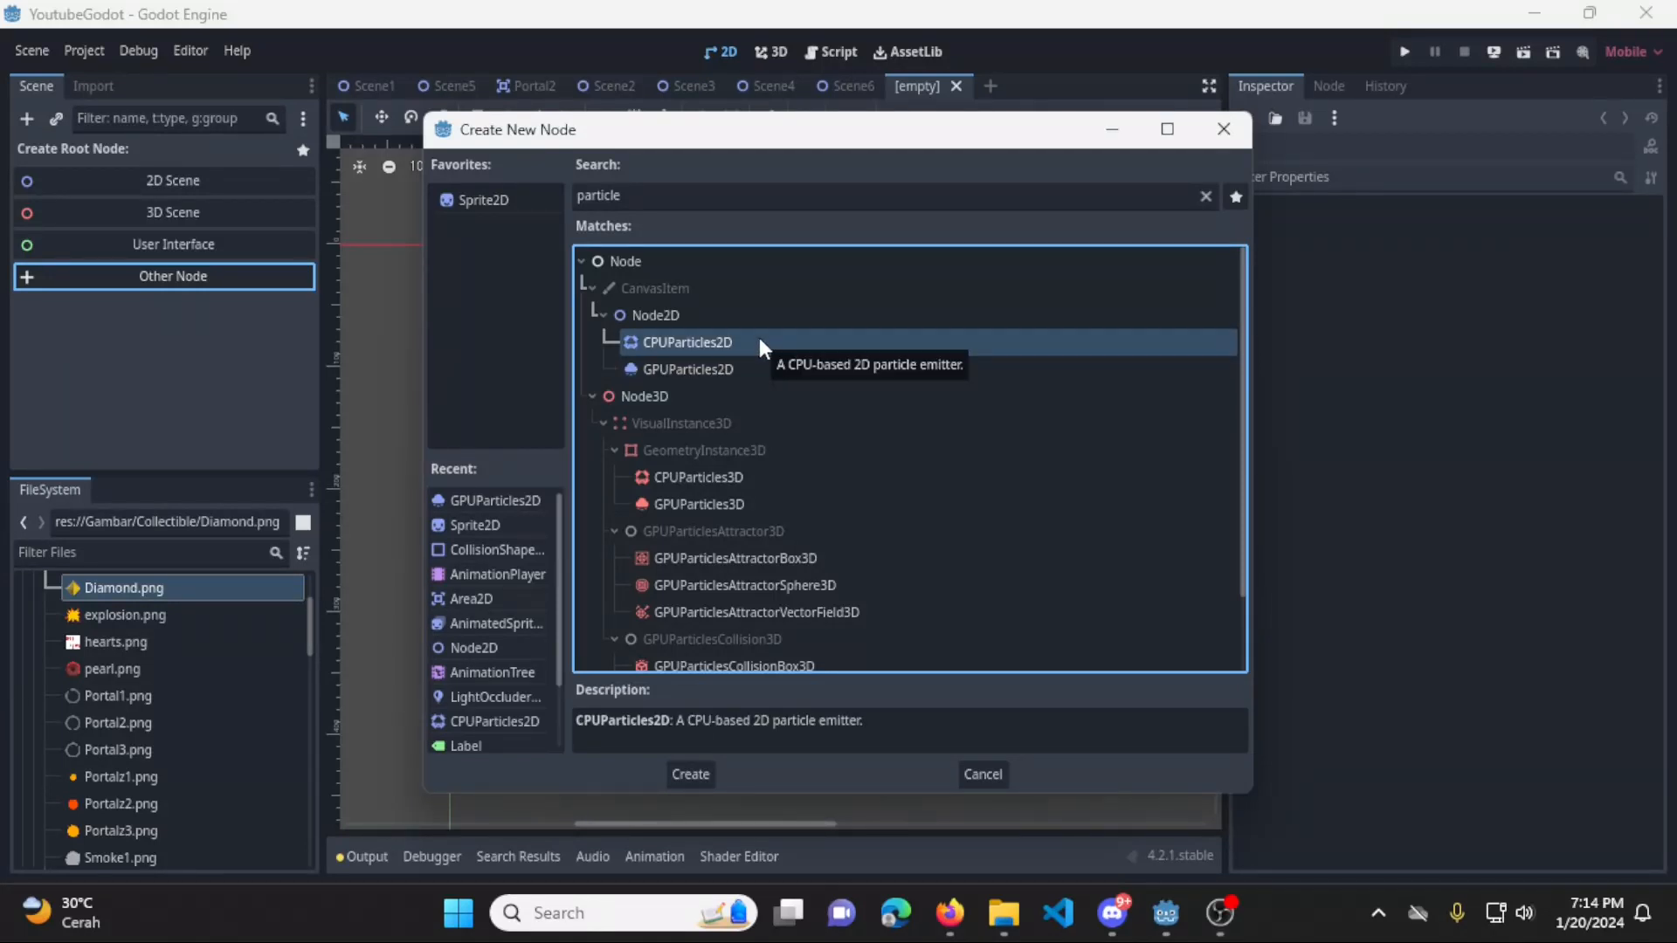
click(735, 370)
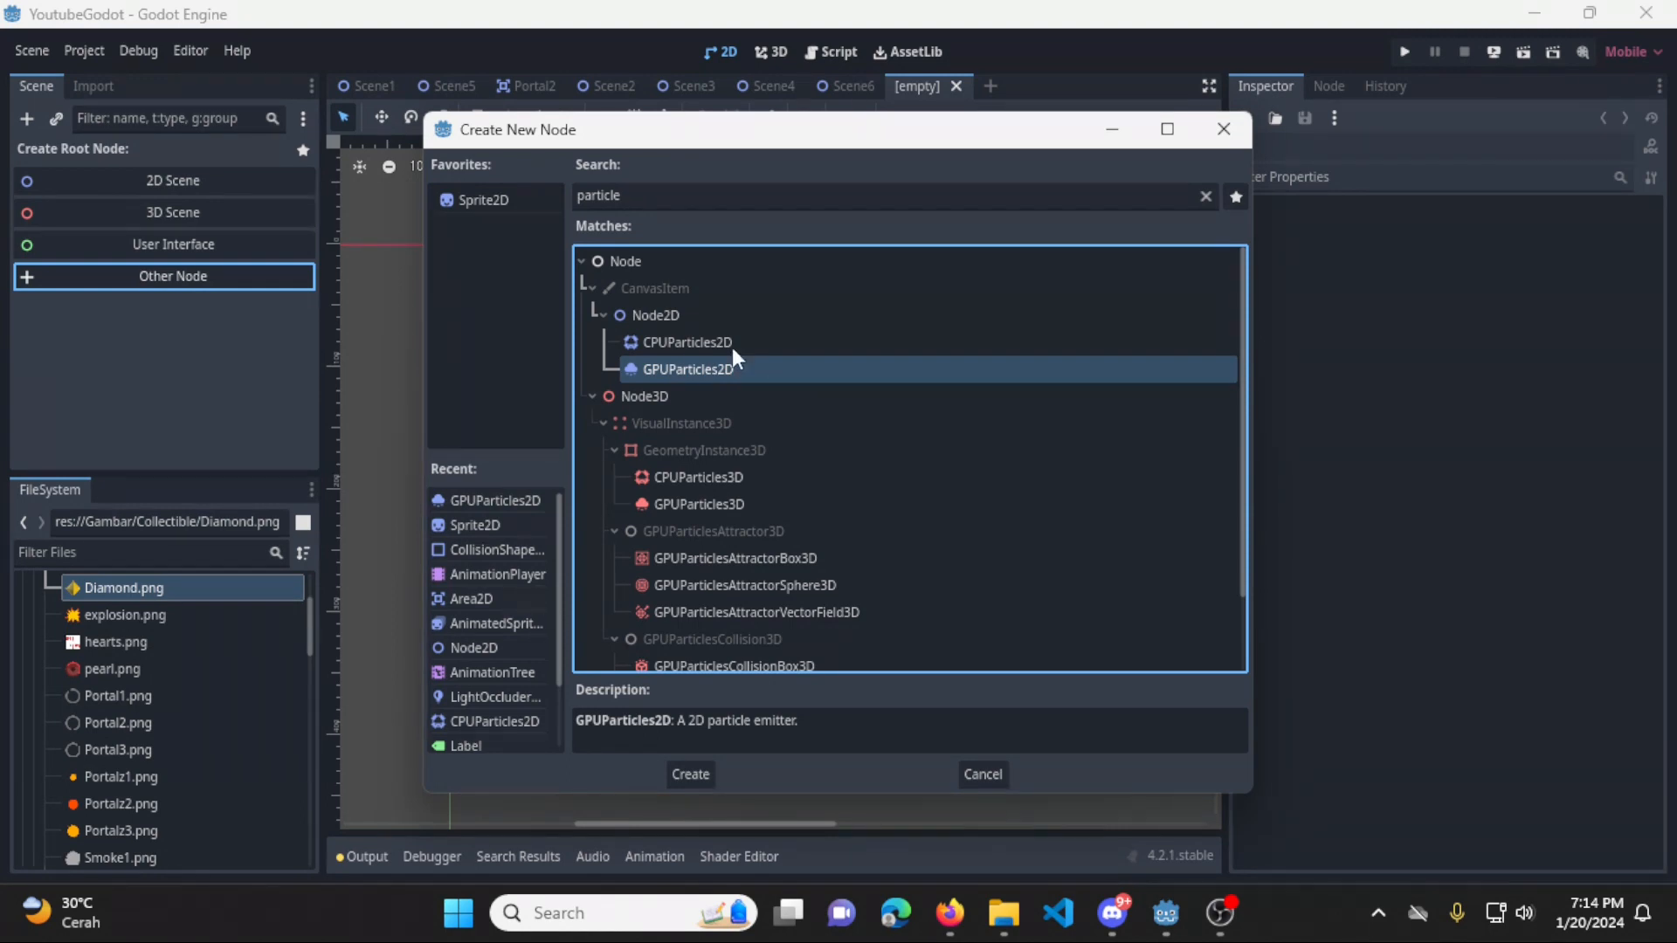
click(732, 348)
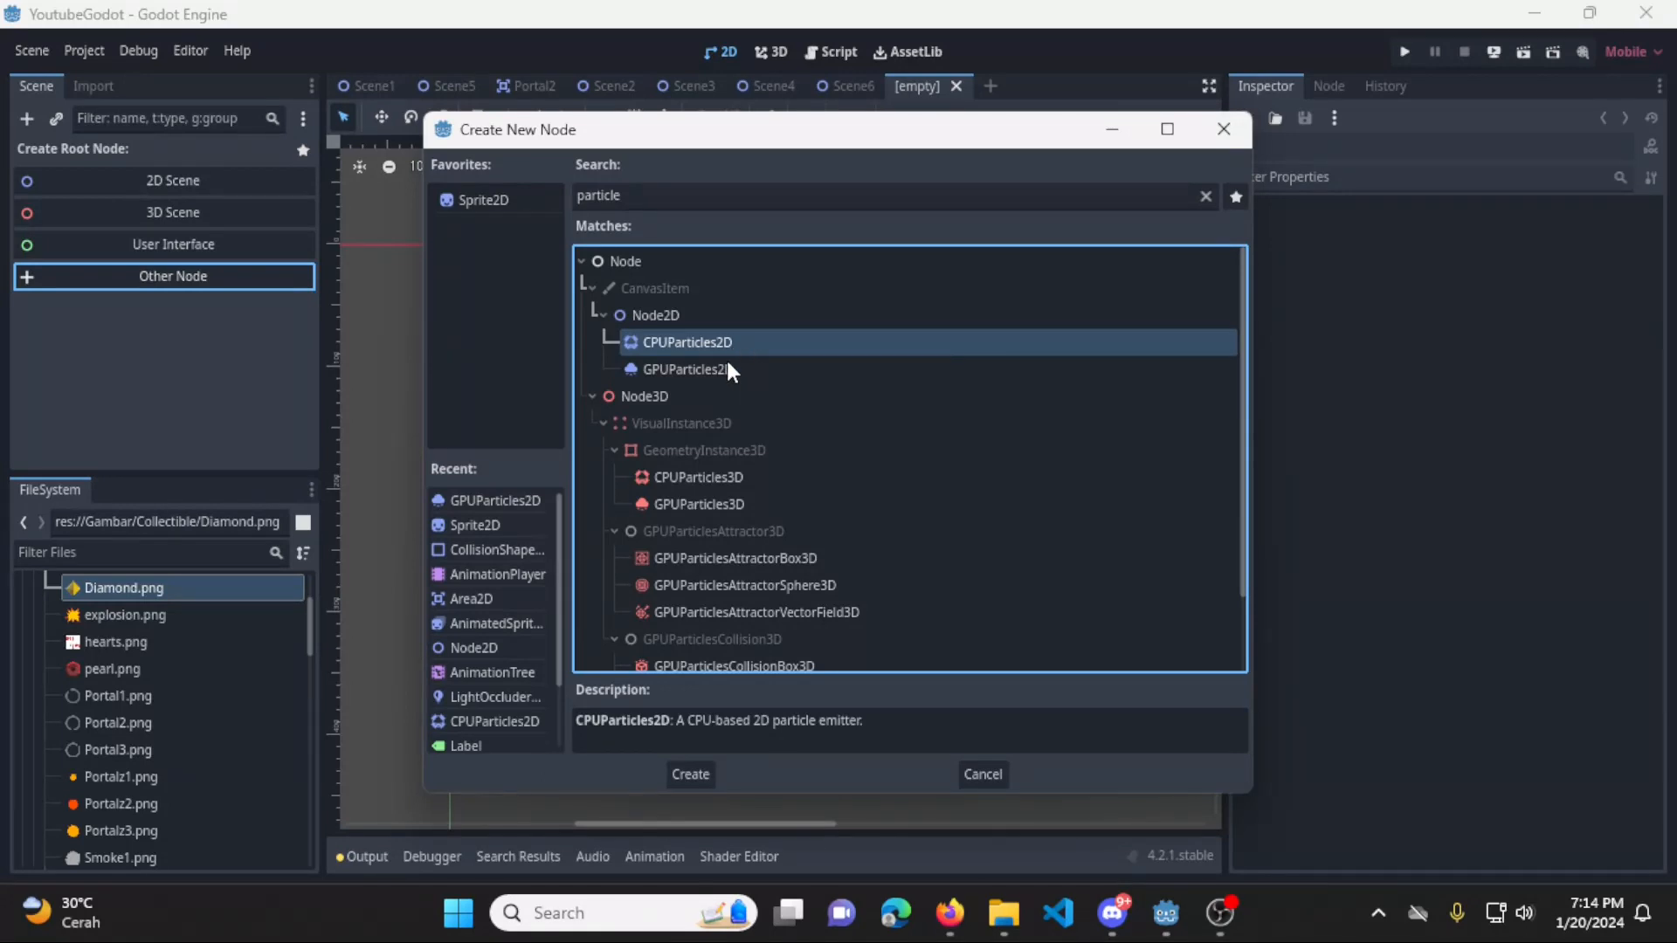
click(723, 369)
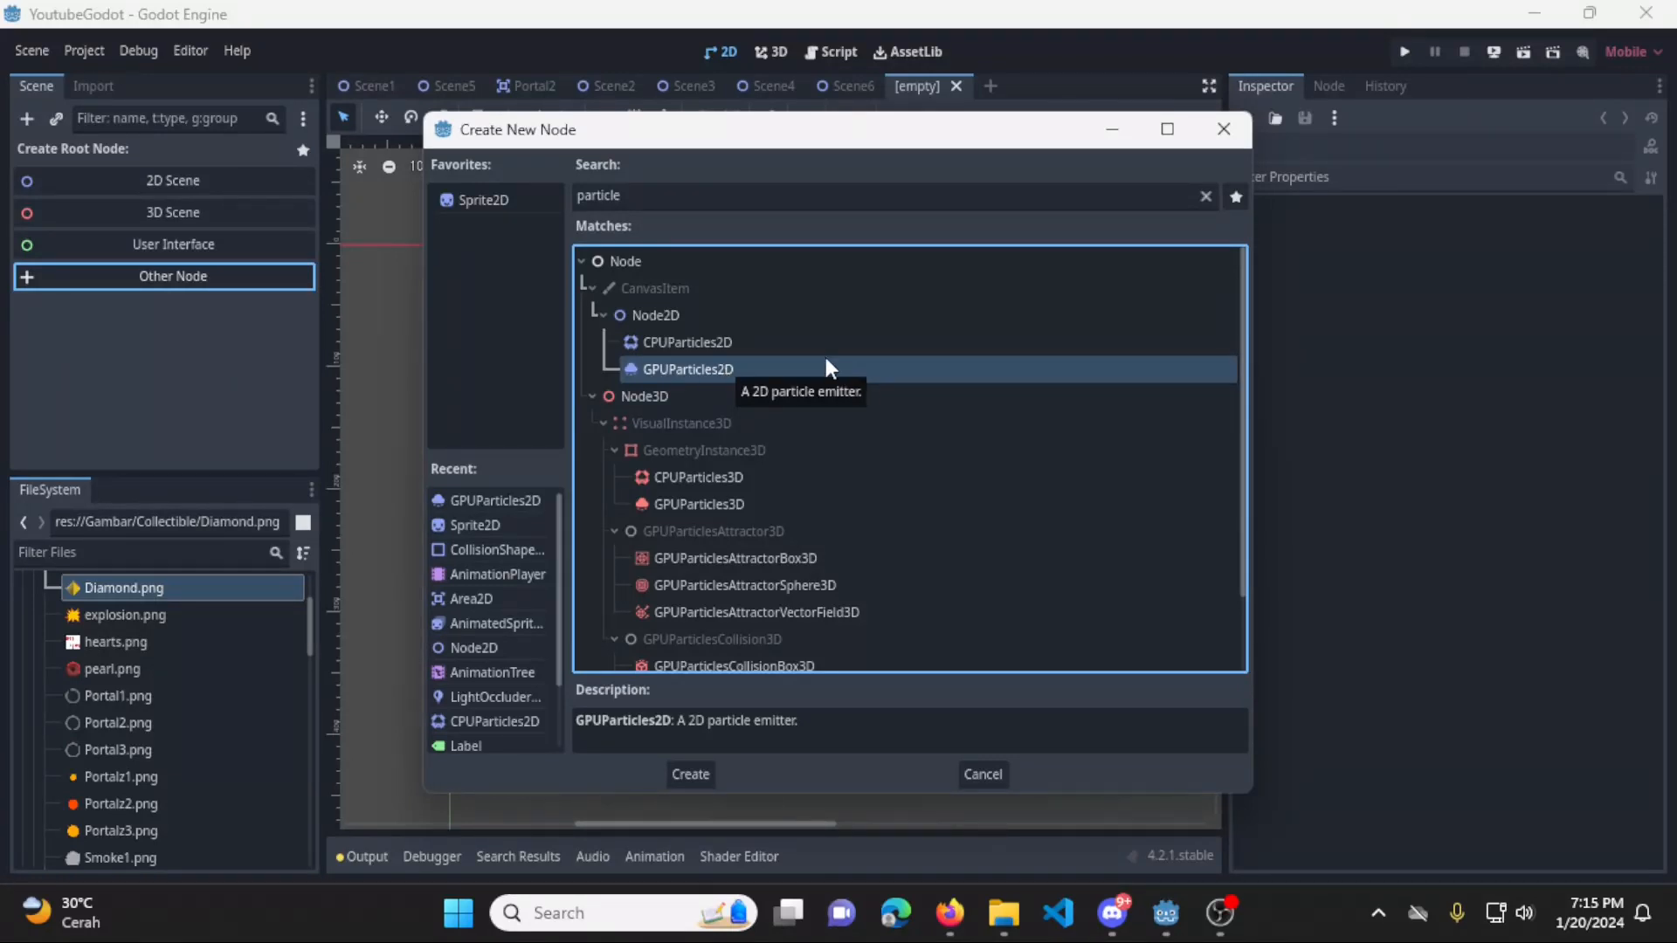
click(756, 349)
click(756, 367)
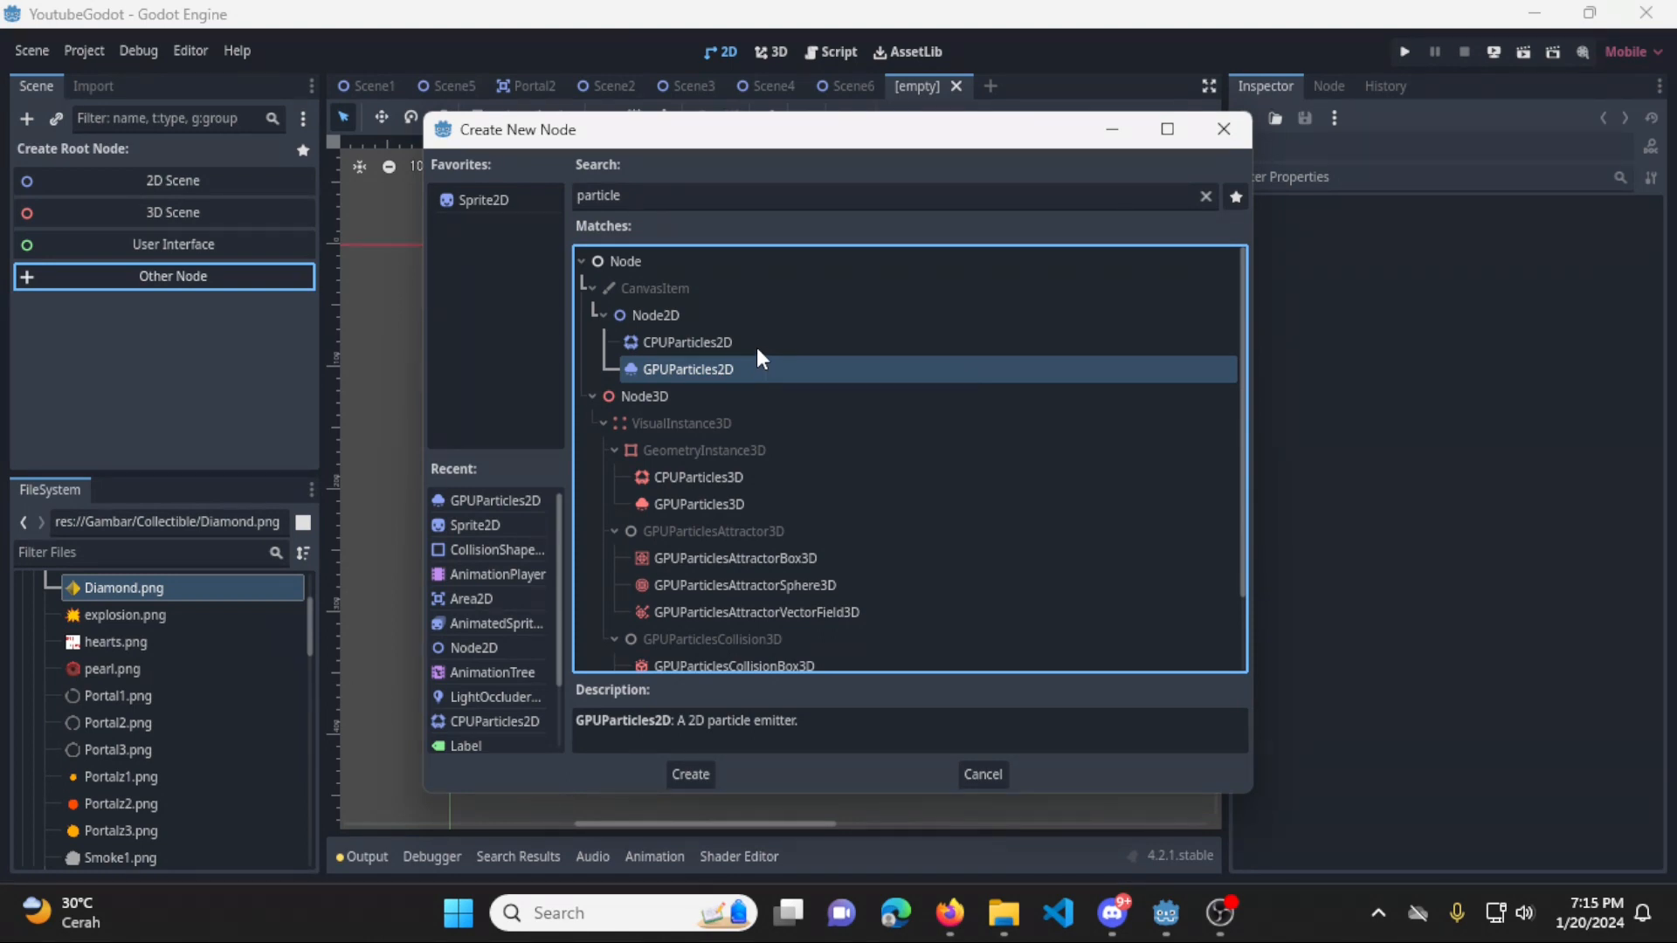
click(756, 348)
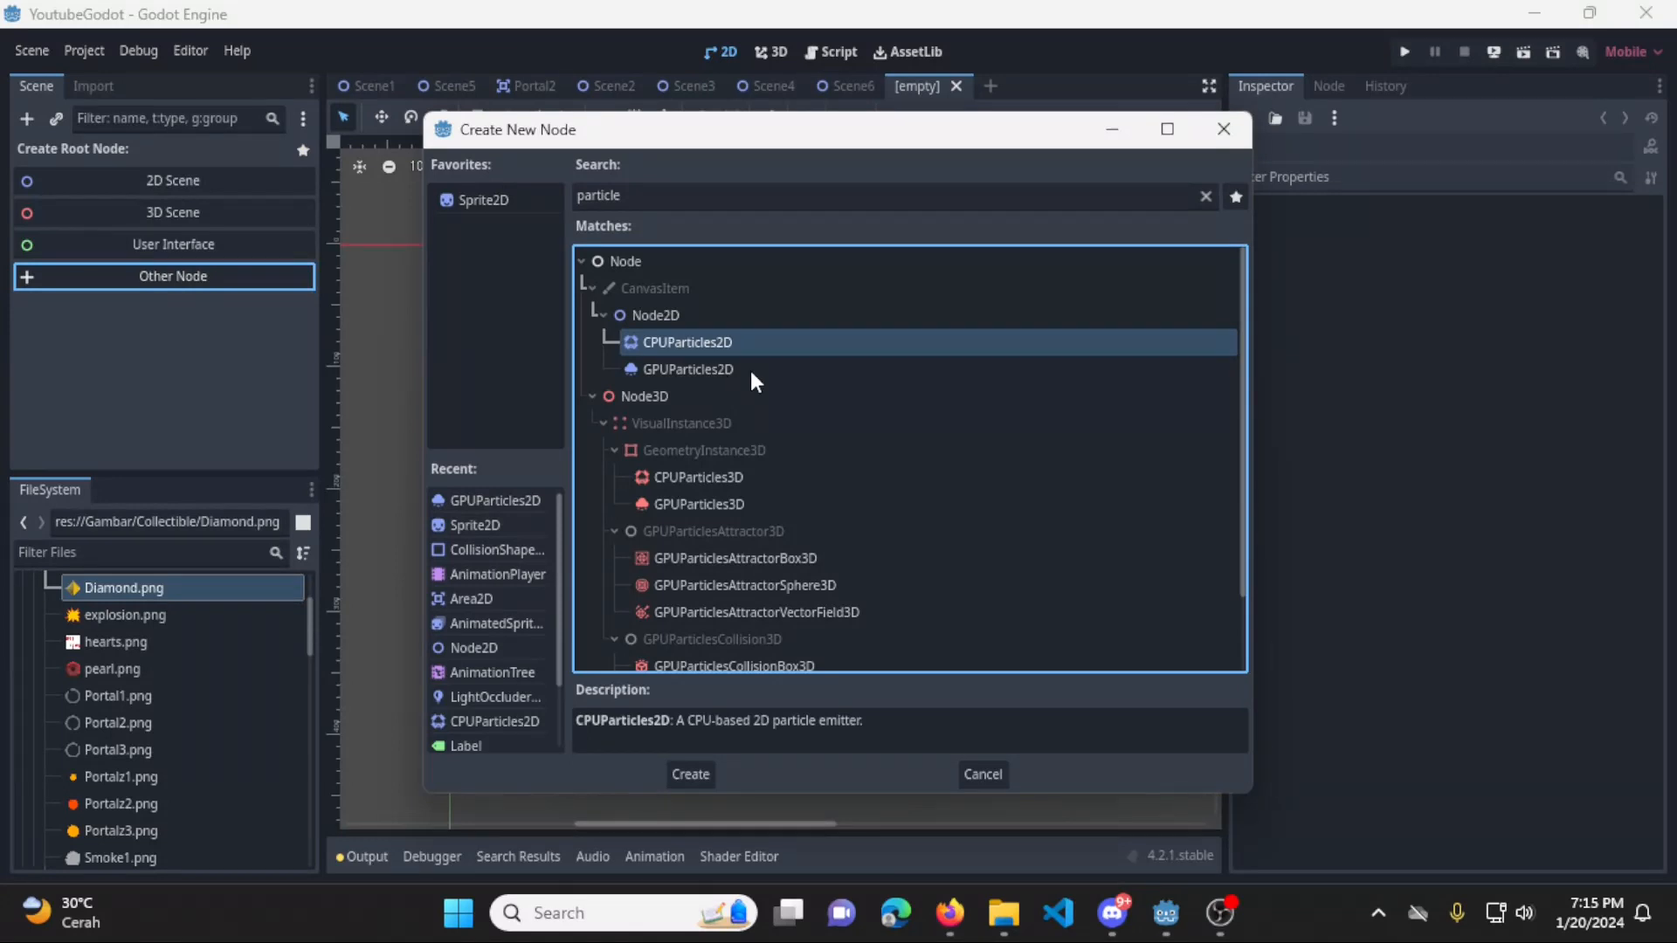
Create a GPUParticles2D node as the root of the new scene
click(751, 370)
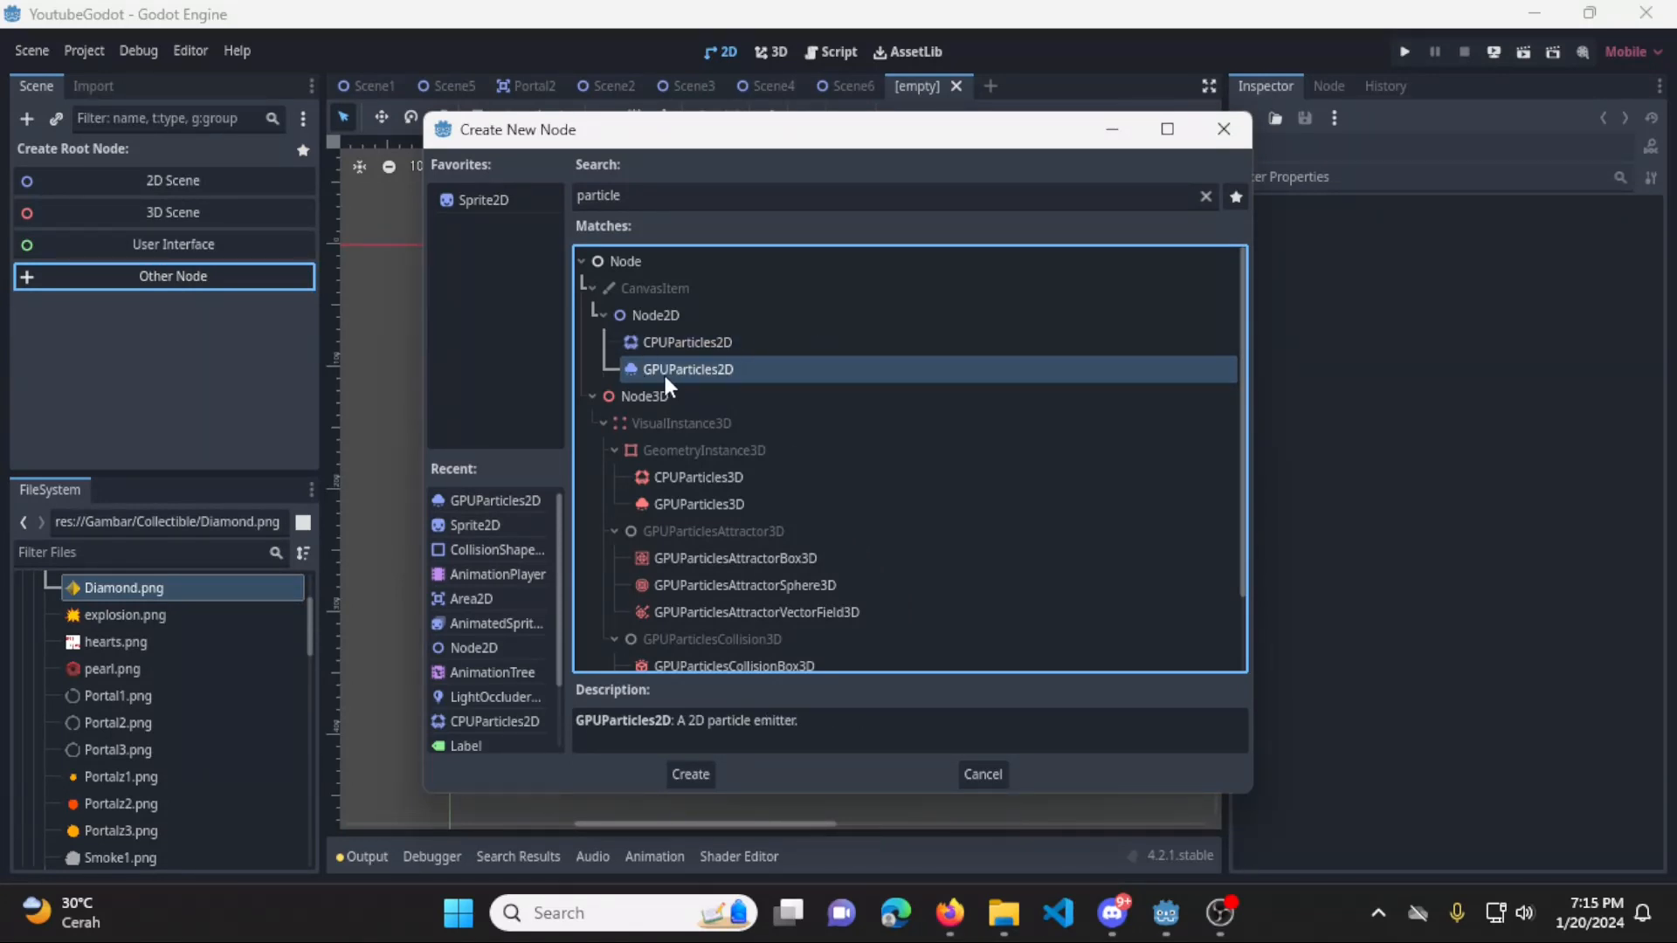
double_click(752, 370)
middle_drag(670, 340, 1032, 480)
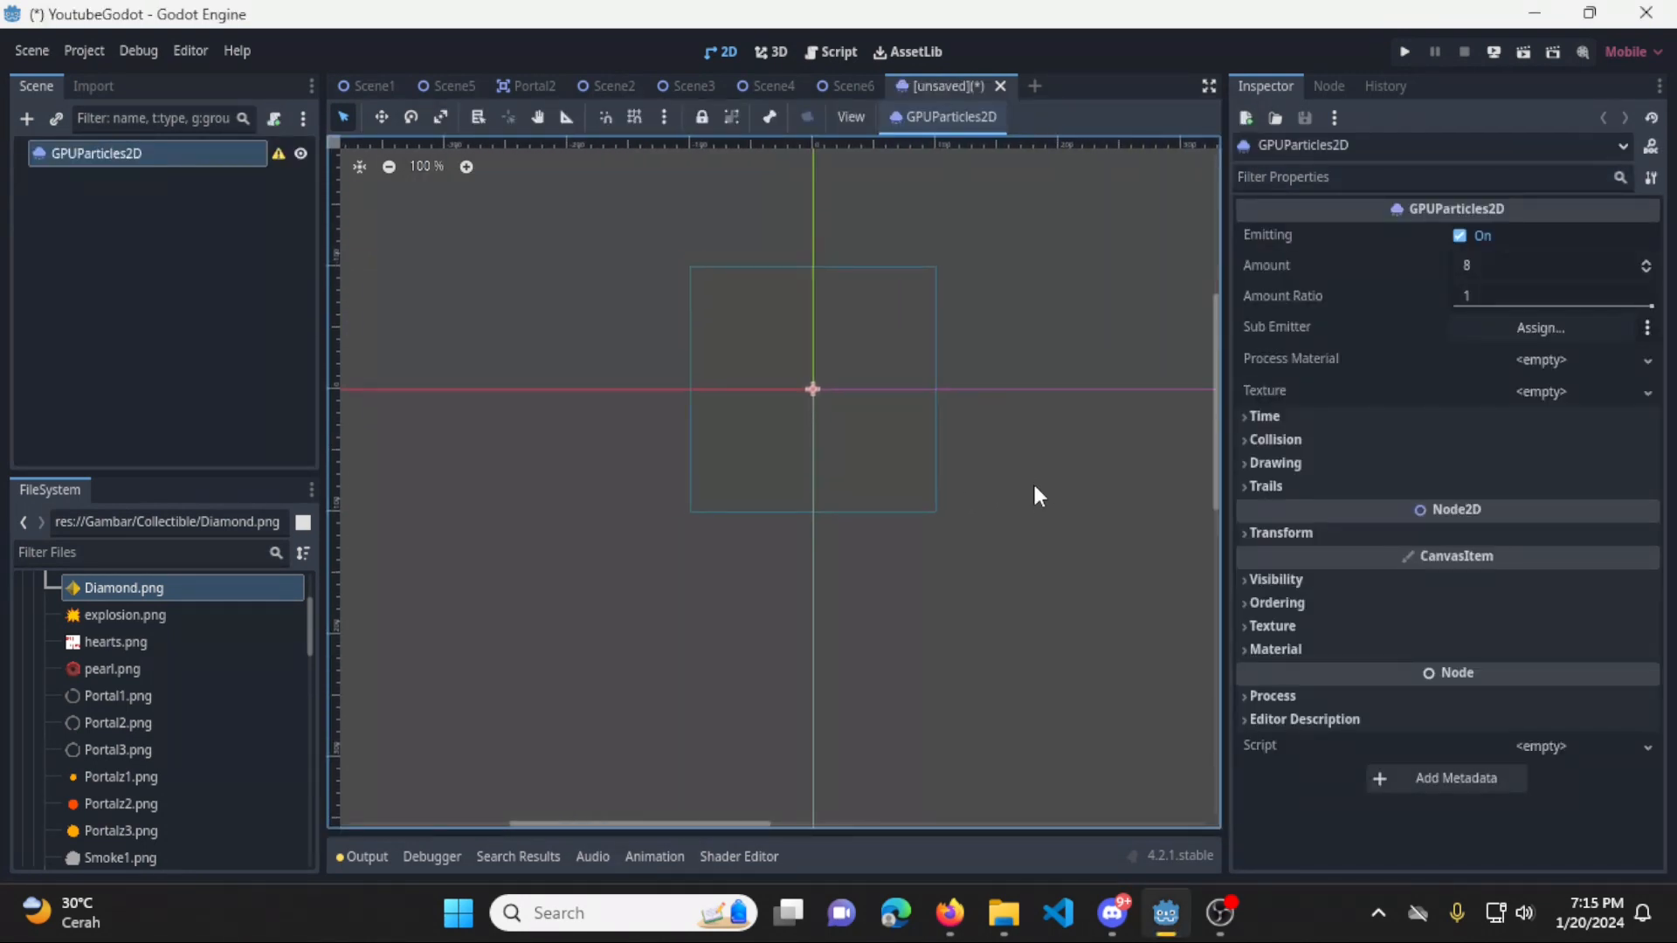
scroll(915, 412, up, 2)
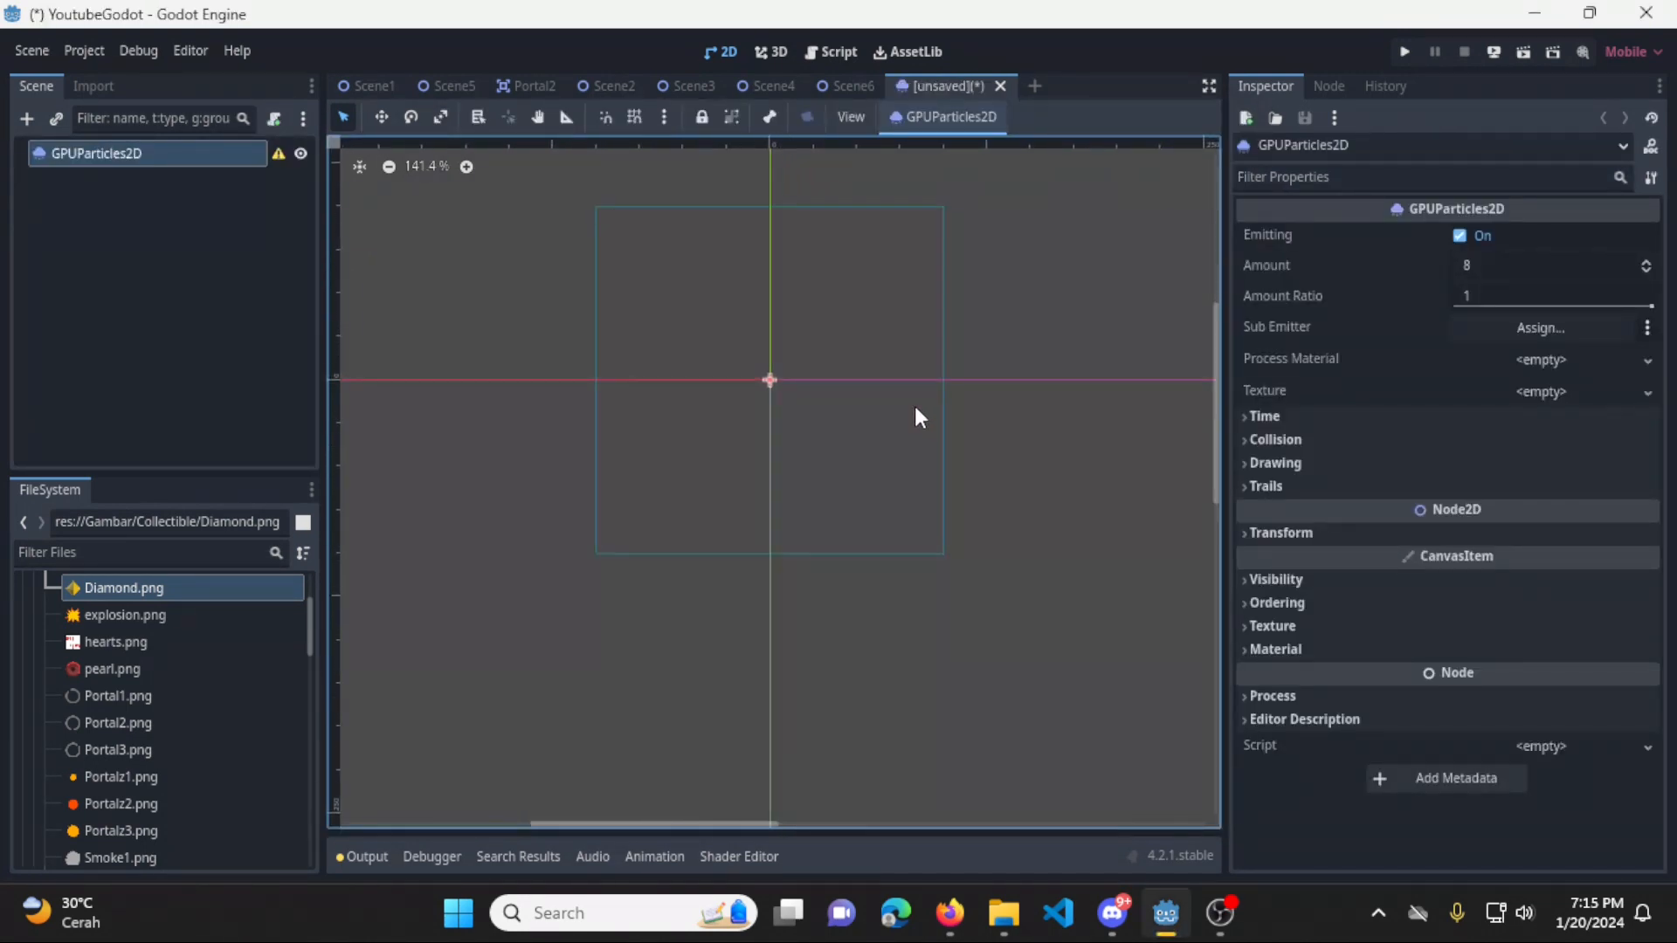
middle_drag(914, 401, 838, 480)
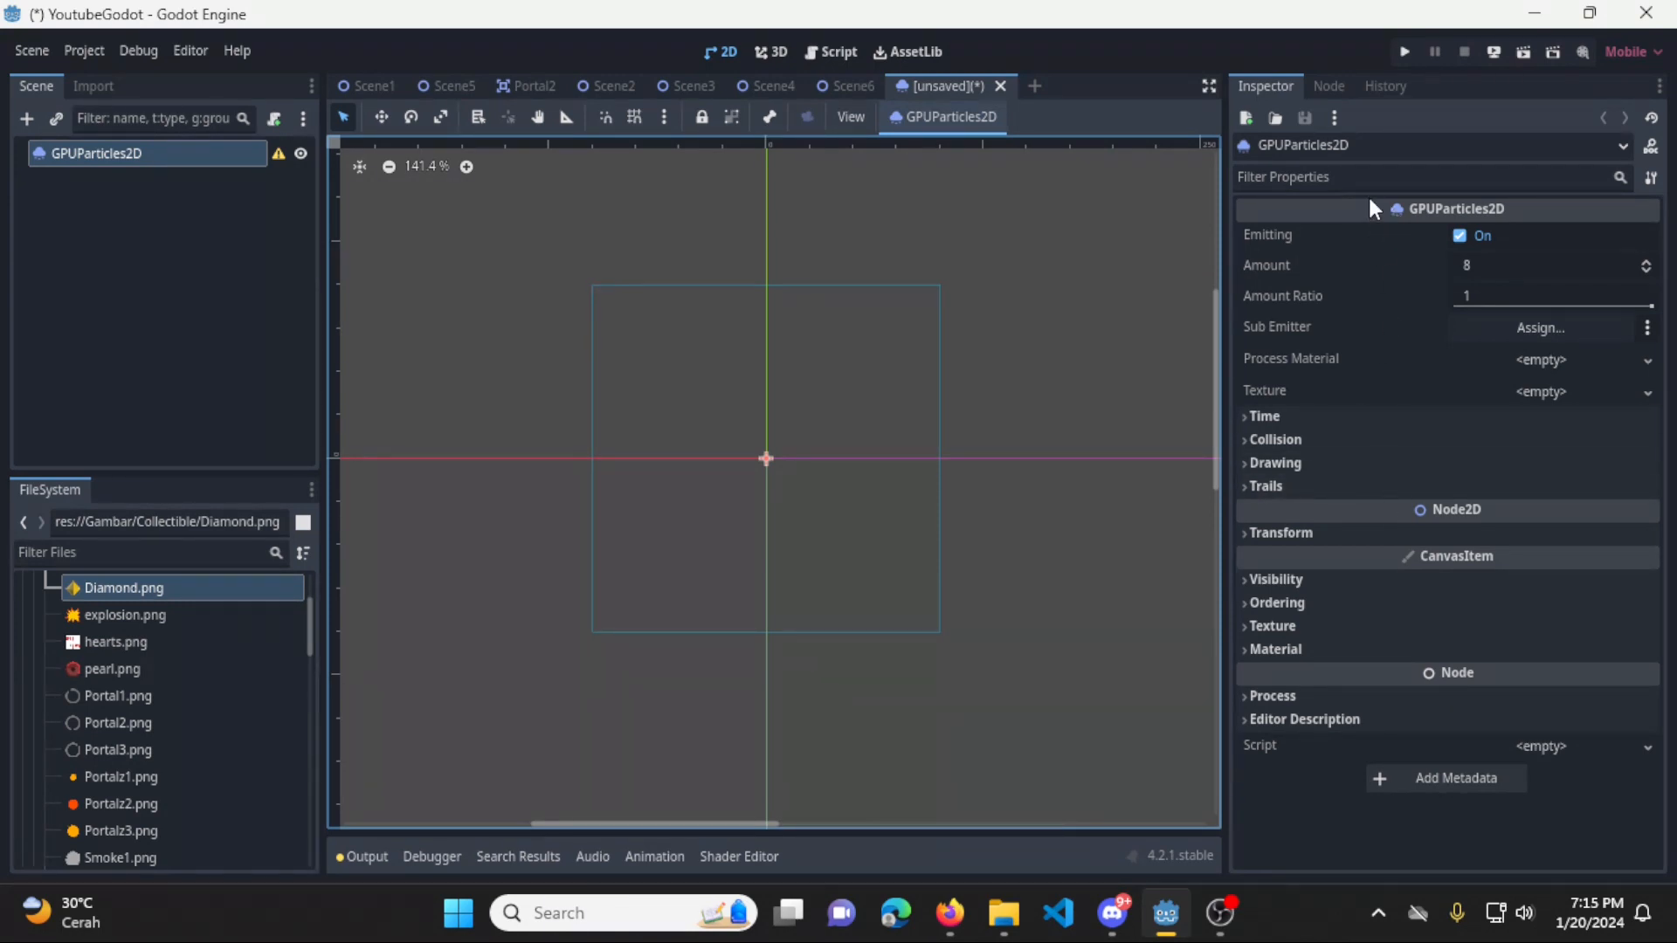
mouse_move(1346, 236)
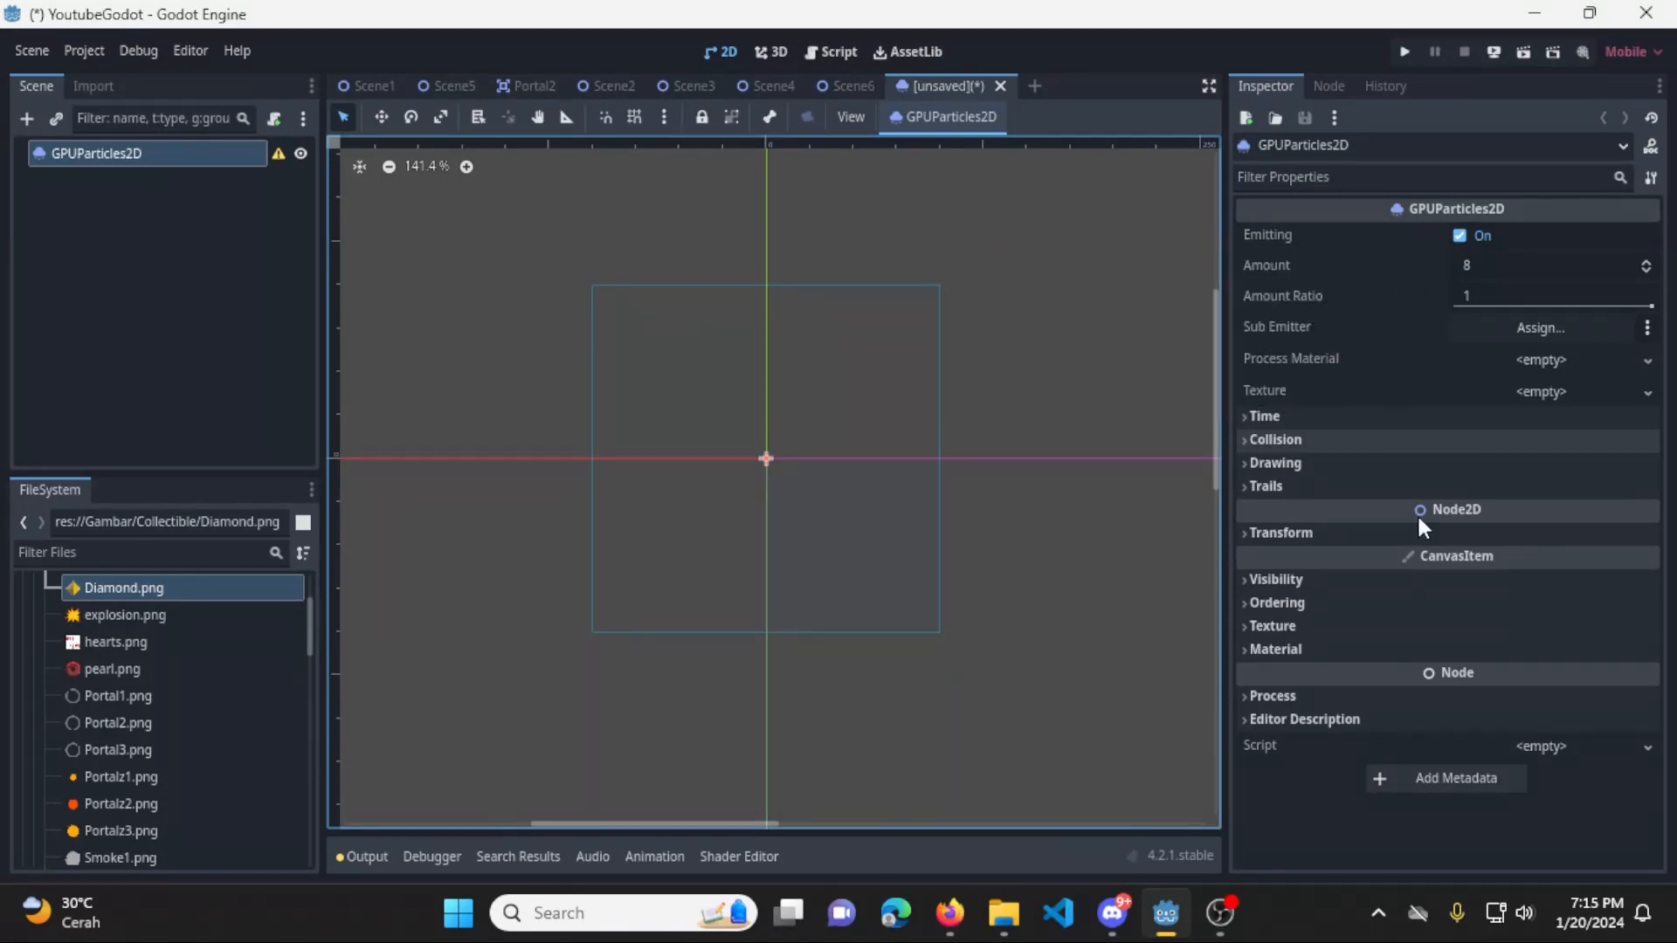
Assign Smoke1.png from the Collectible folder as the texture of the GPUParticles2D node
scroll(829, 437, up, 3)
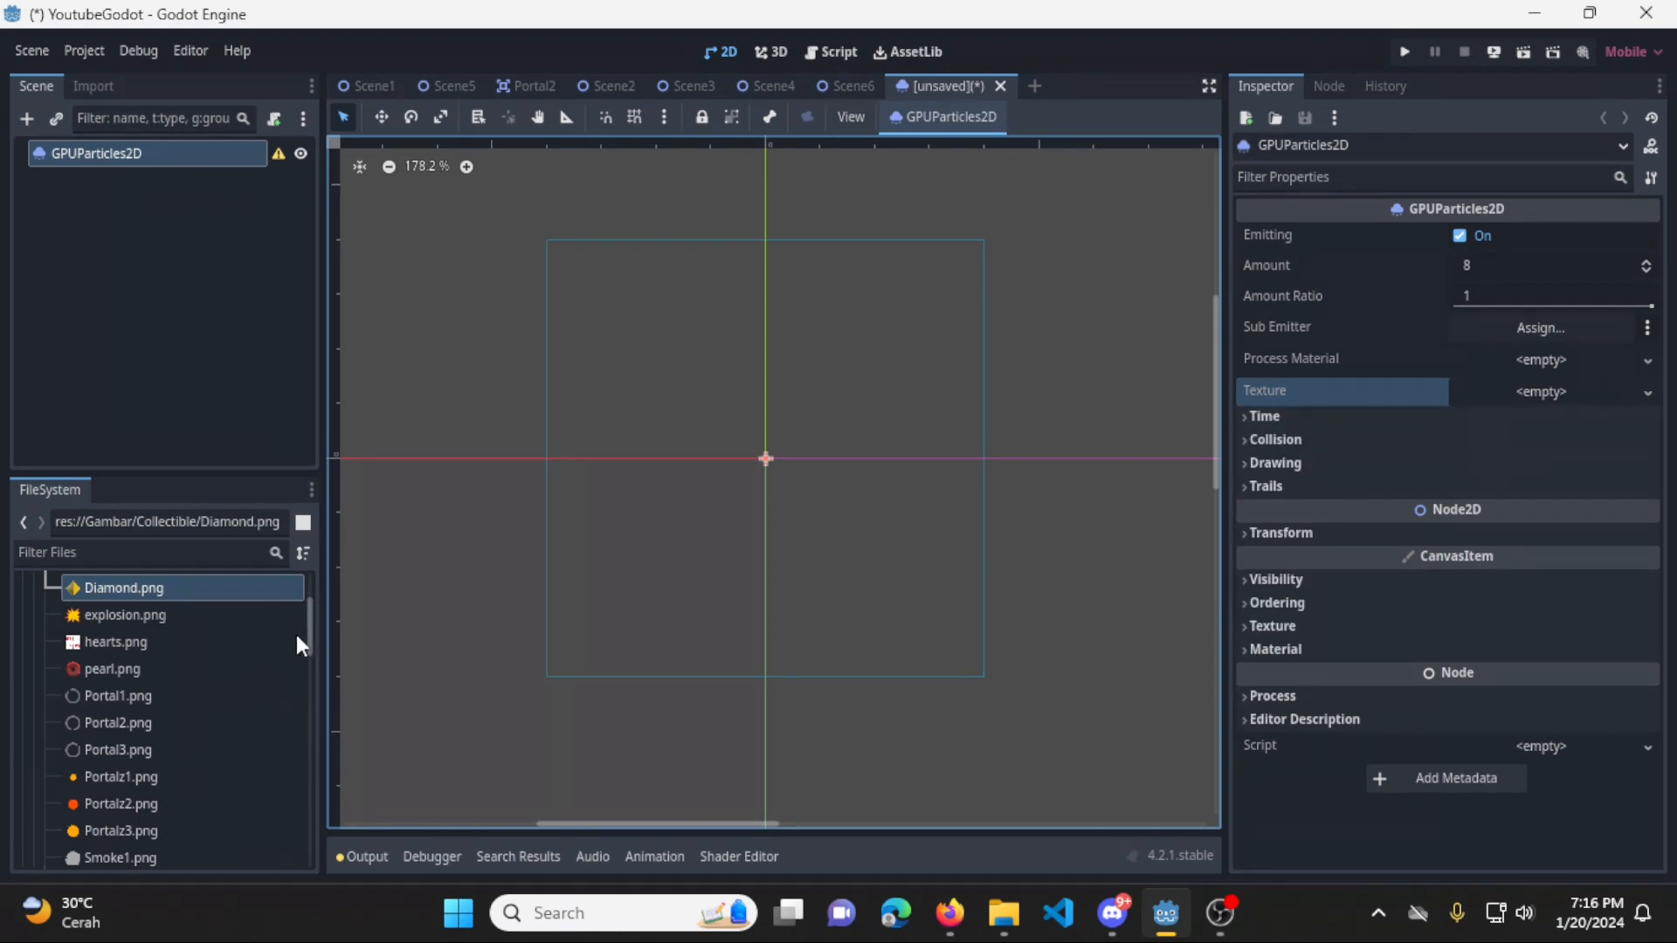
click(154, 856)
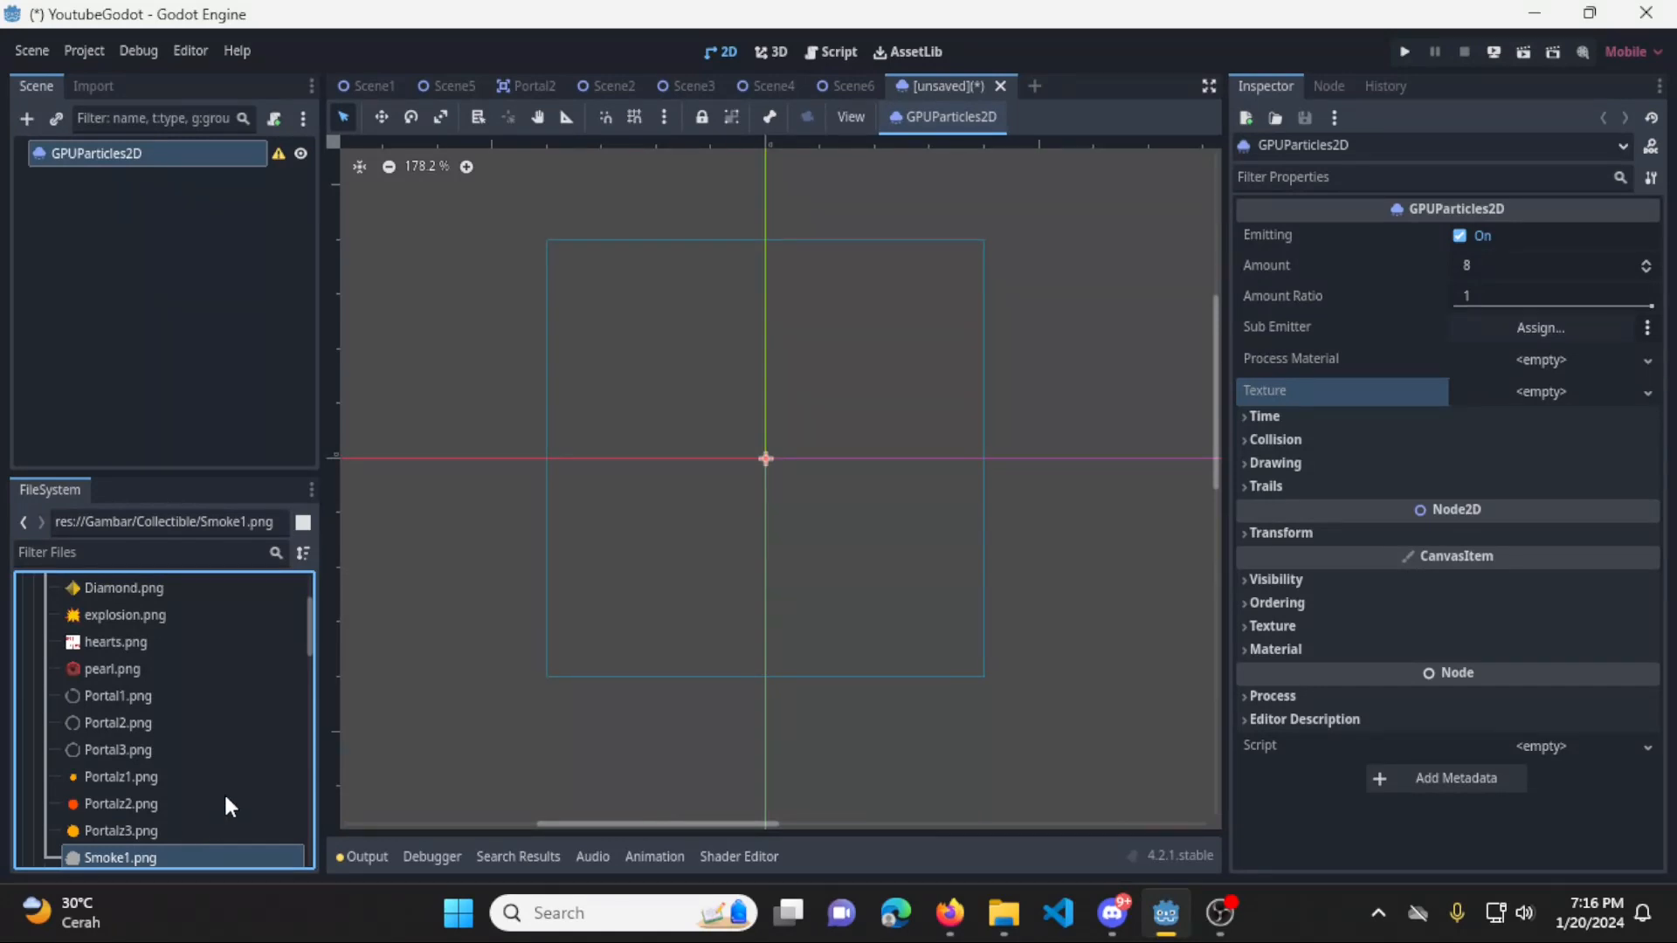
drag(185, 858, 1534, 388)
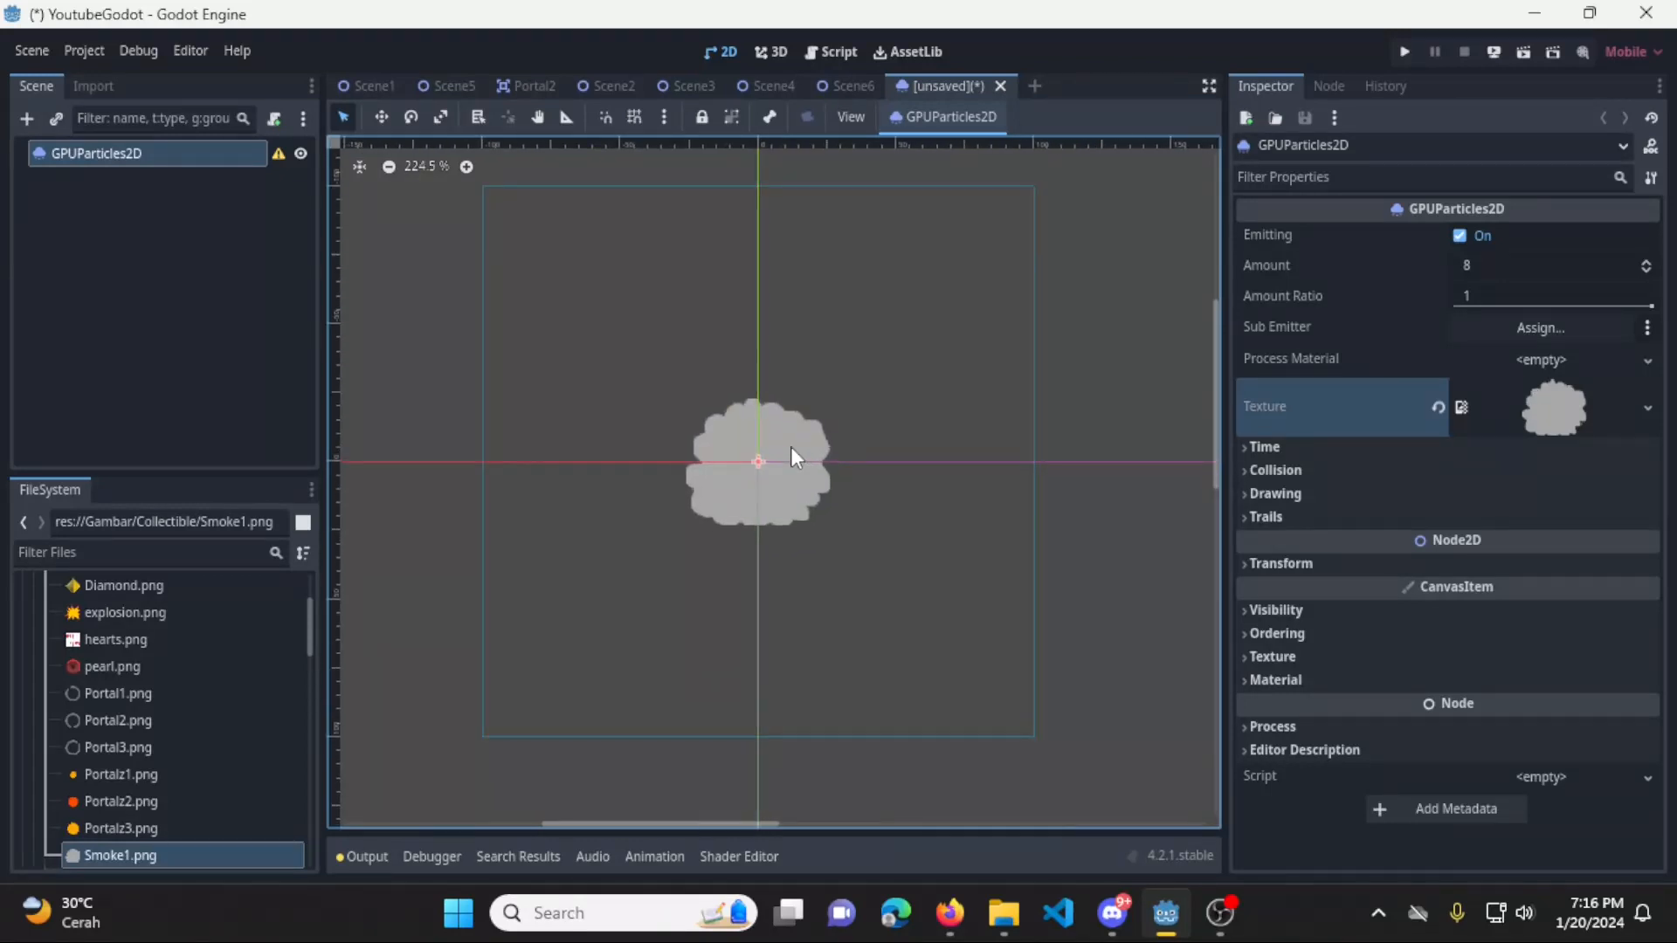
scroll(789, 447, up, 3)
scroll(844, 450, up, 1)
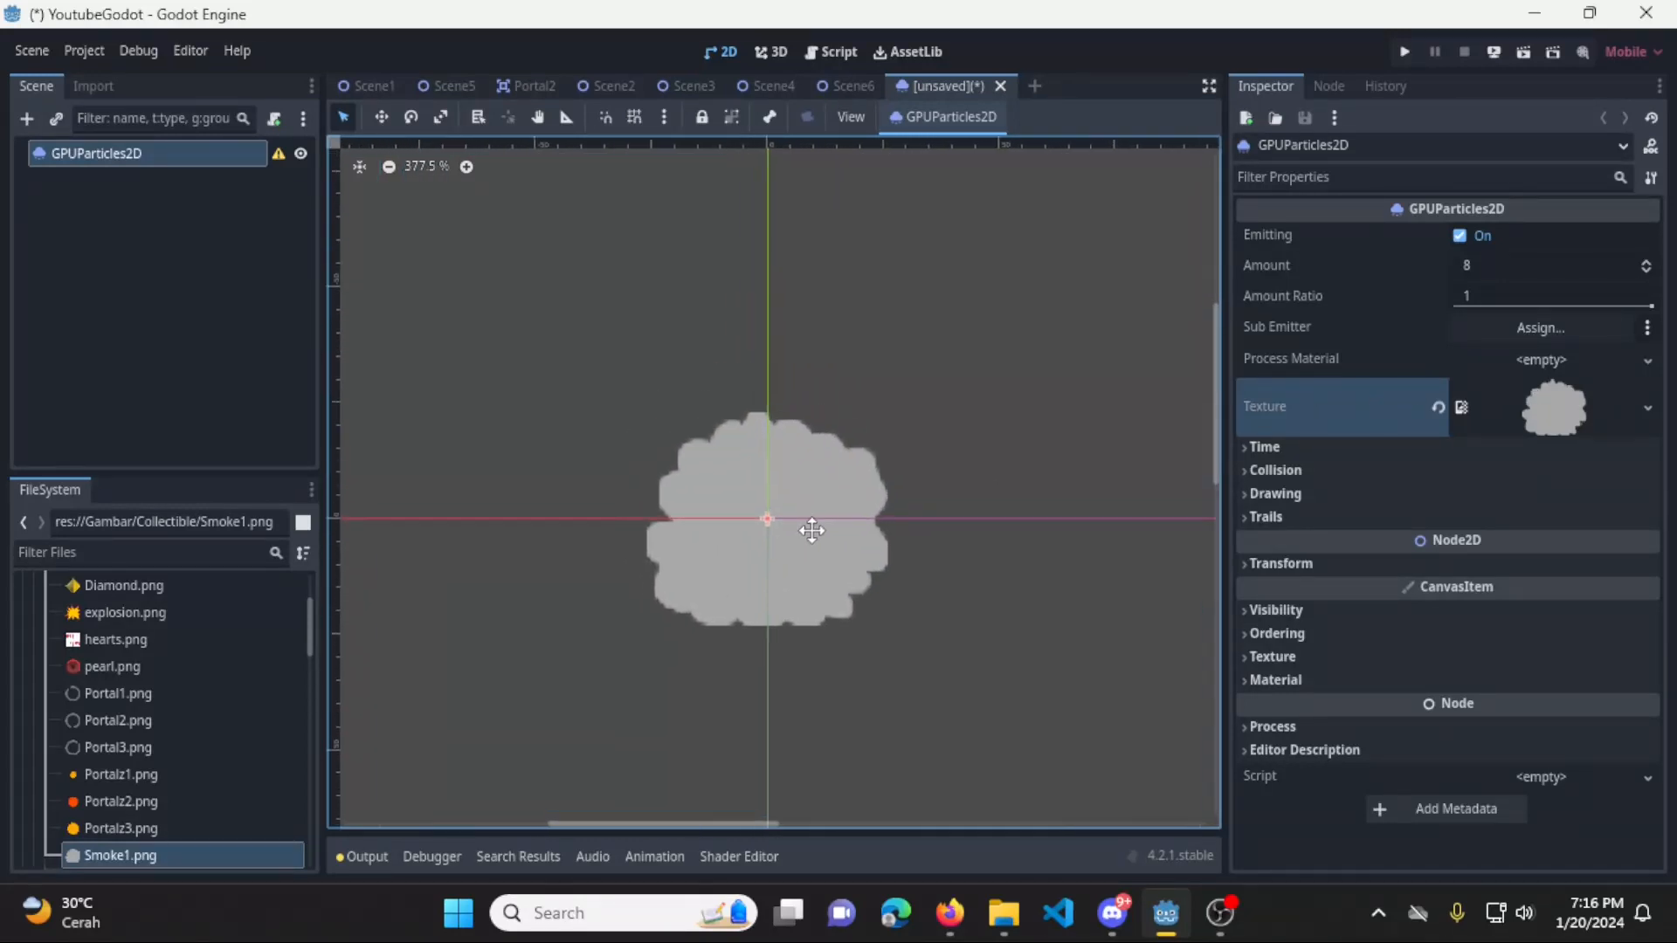
middle_drag(813, 527, 847, 515)
scroll(851, 515, down, 3)
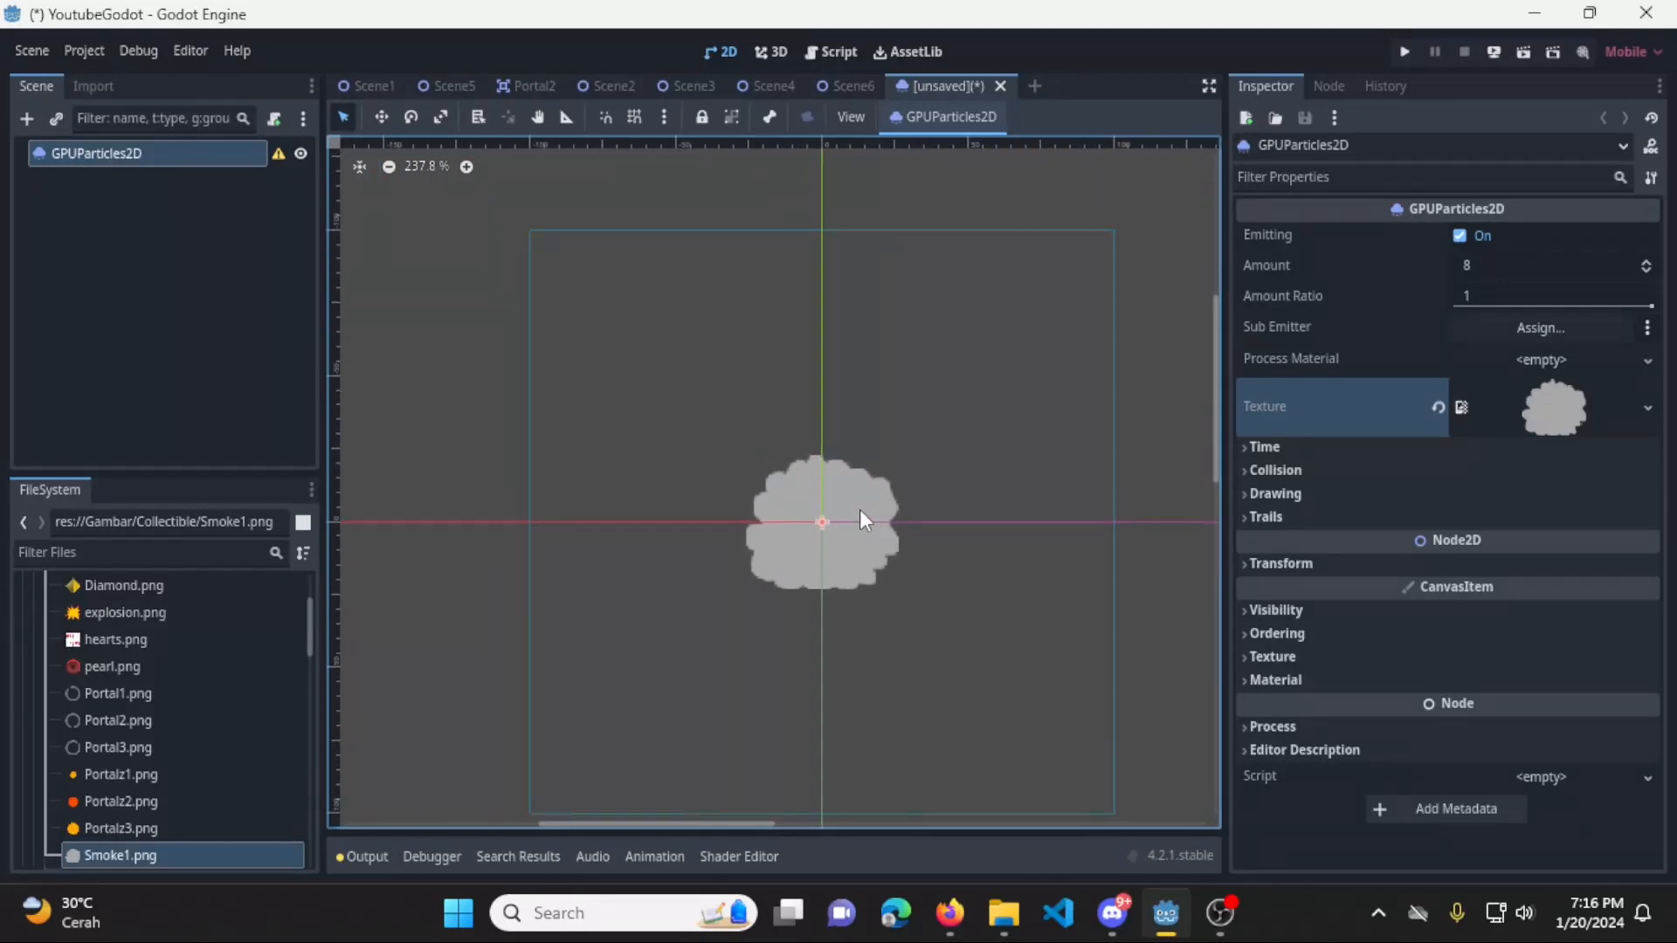
Give the GPUParticles2D node a new ParticleProcessMaterial as its process material
click(1376, 357)
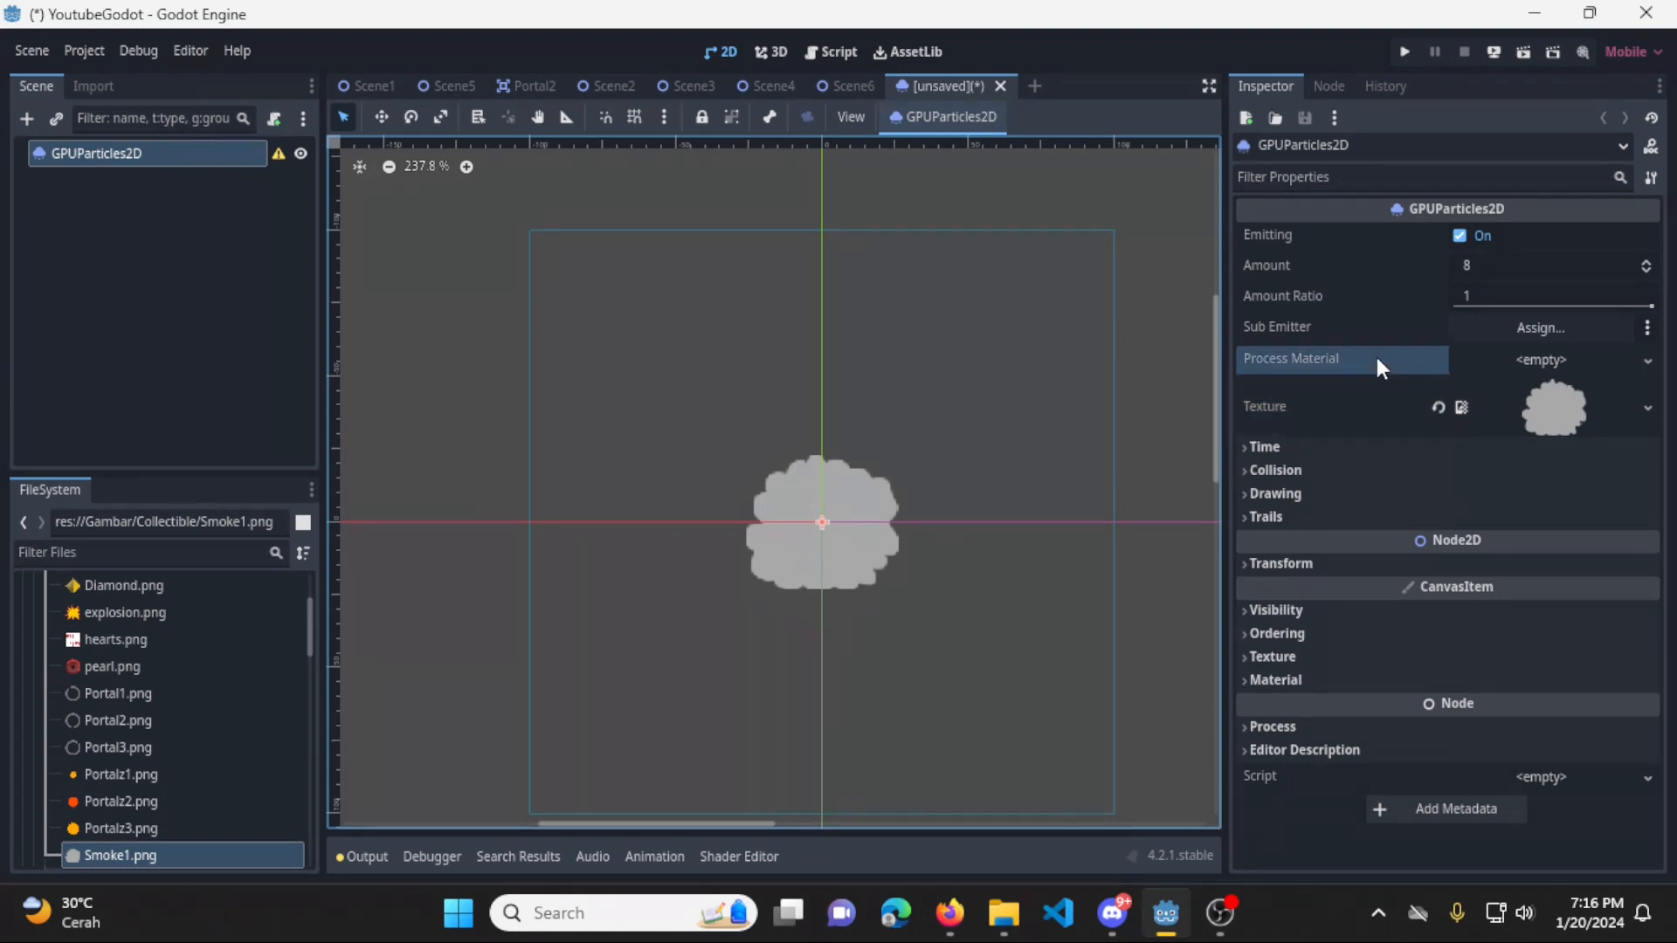
click(1359, 408)
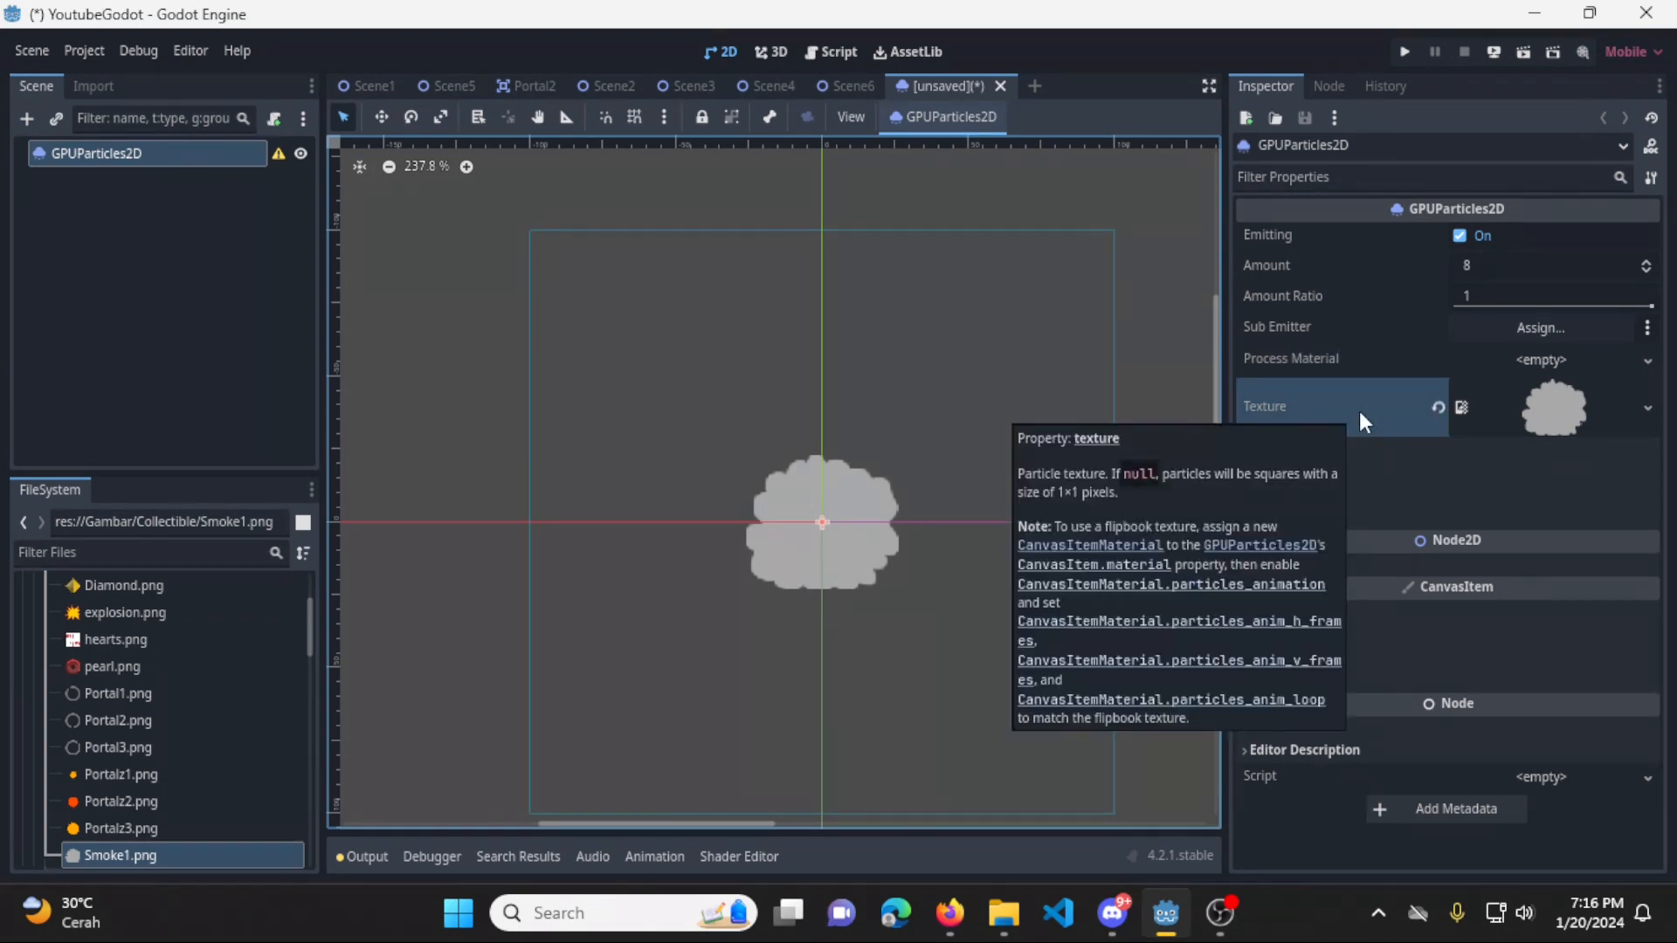
click(1345, 358)
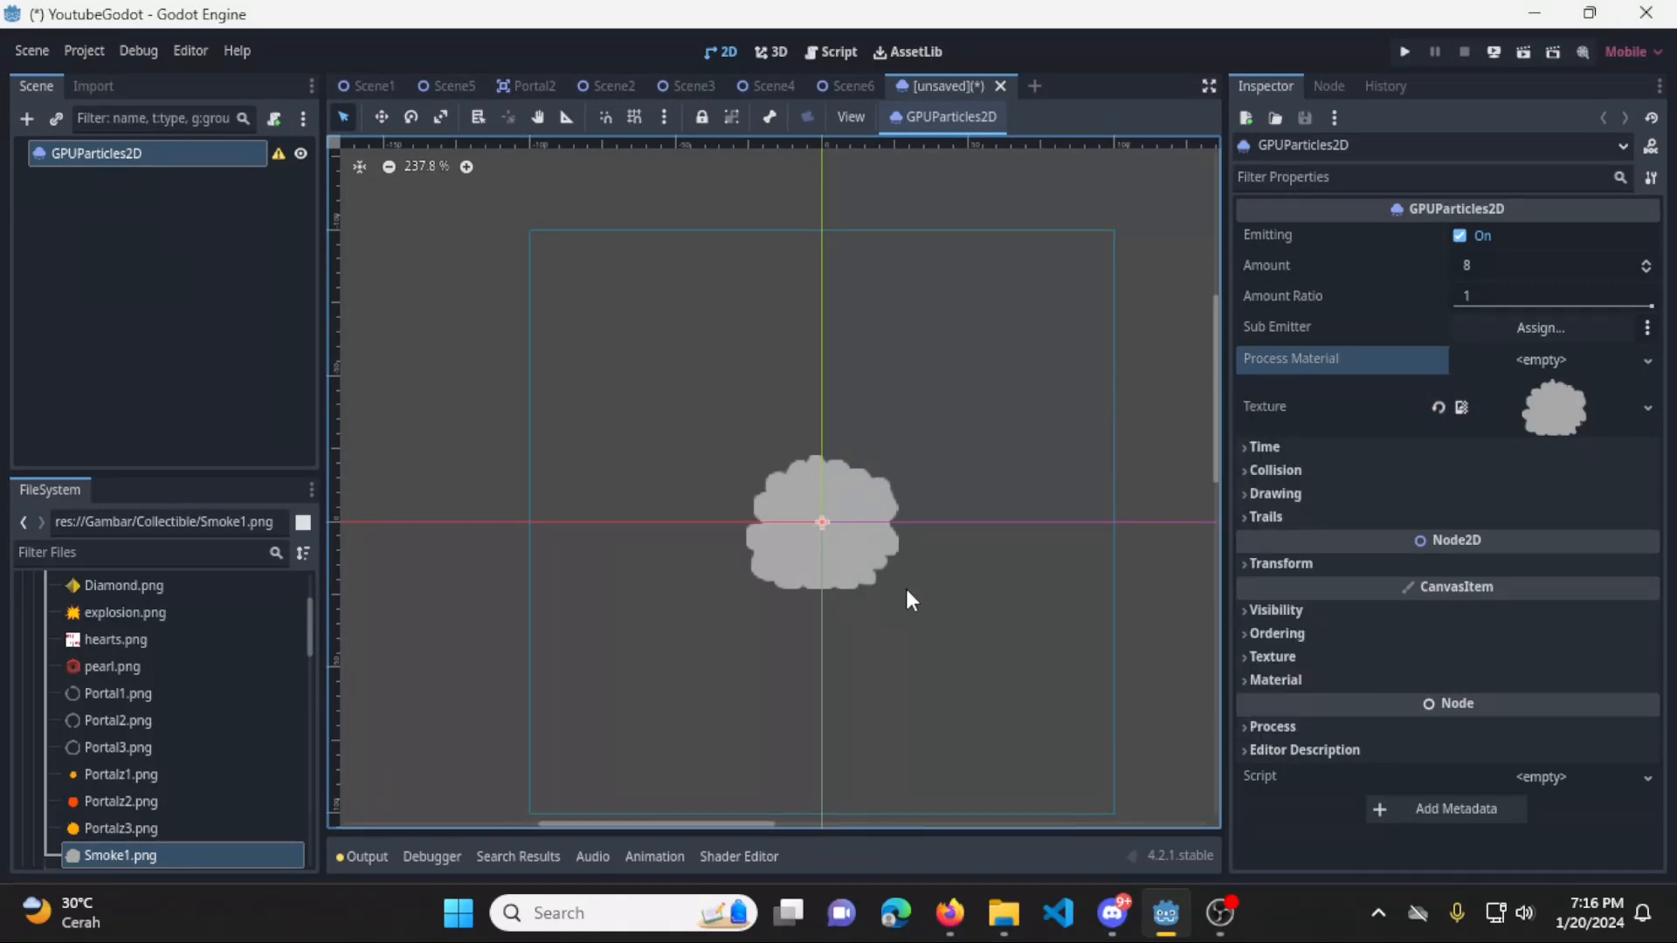
middle_drag(905, 587, 814, 535)
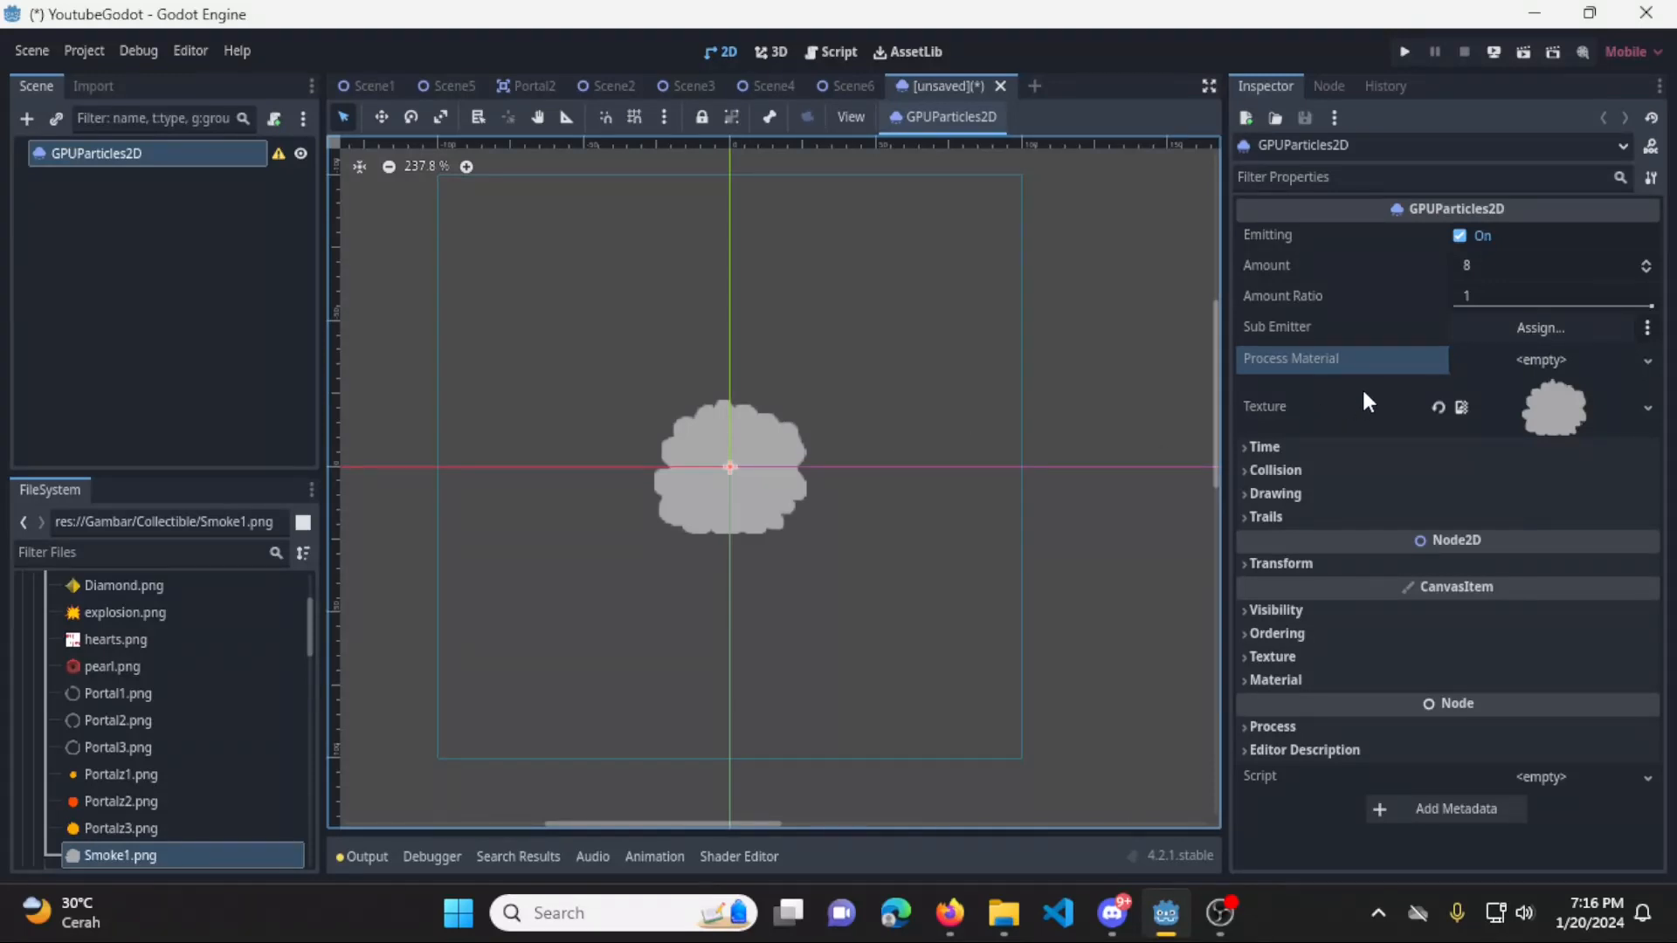
click(1648, 360)
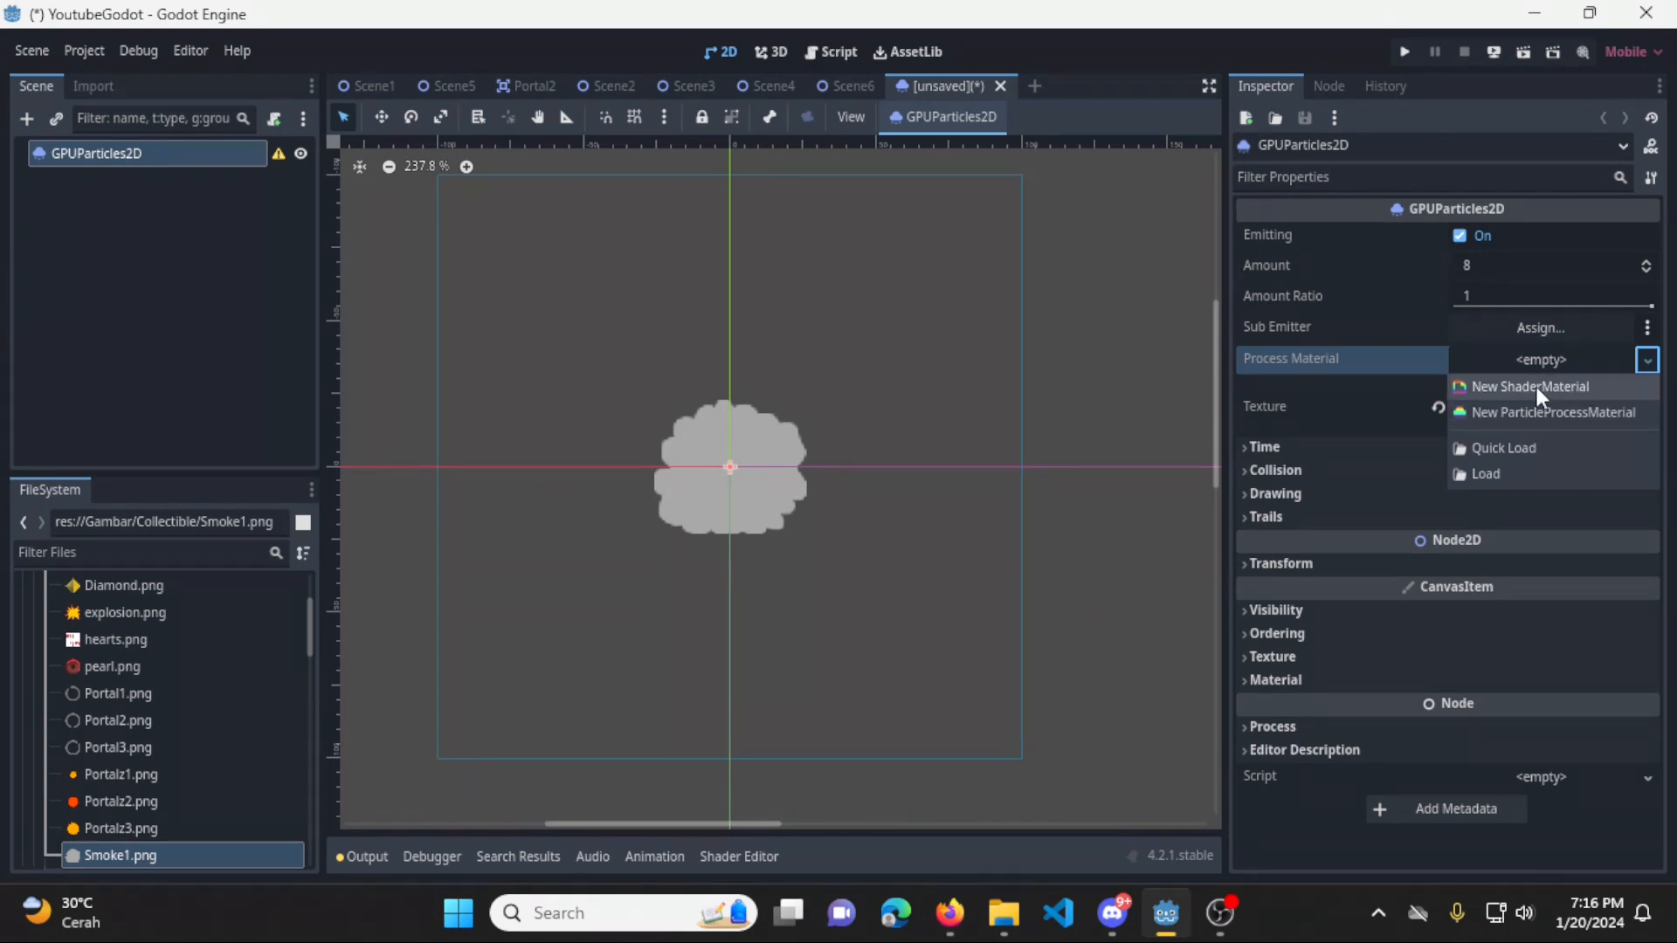
click(1600, 411)
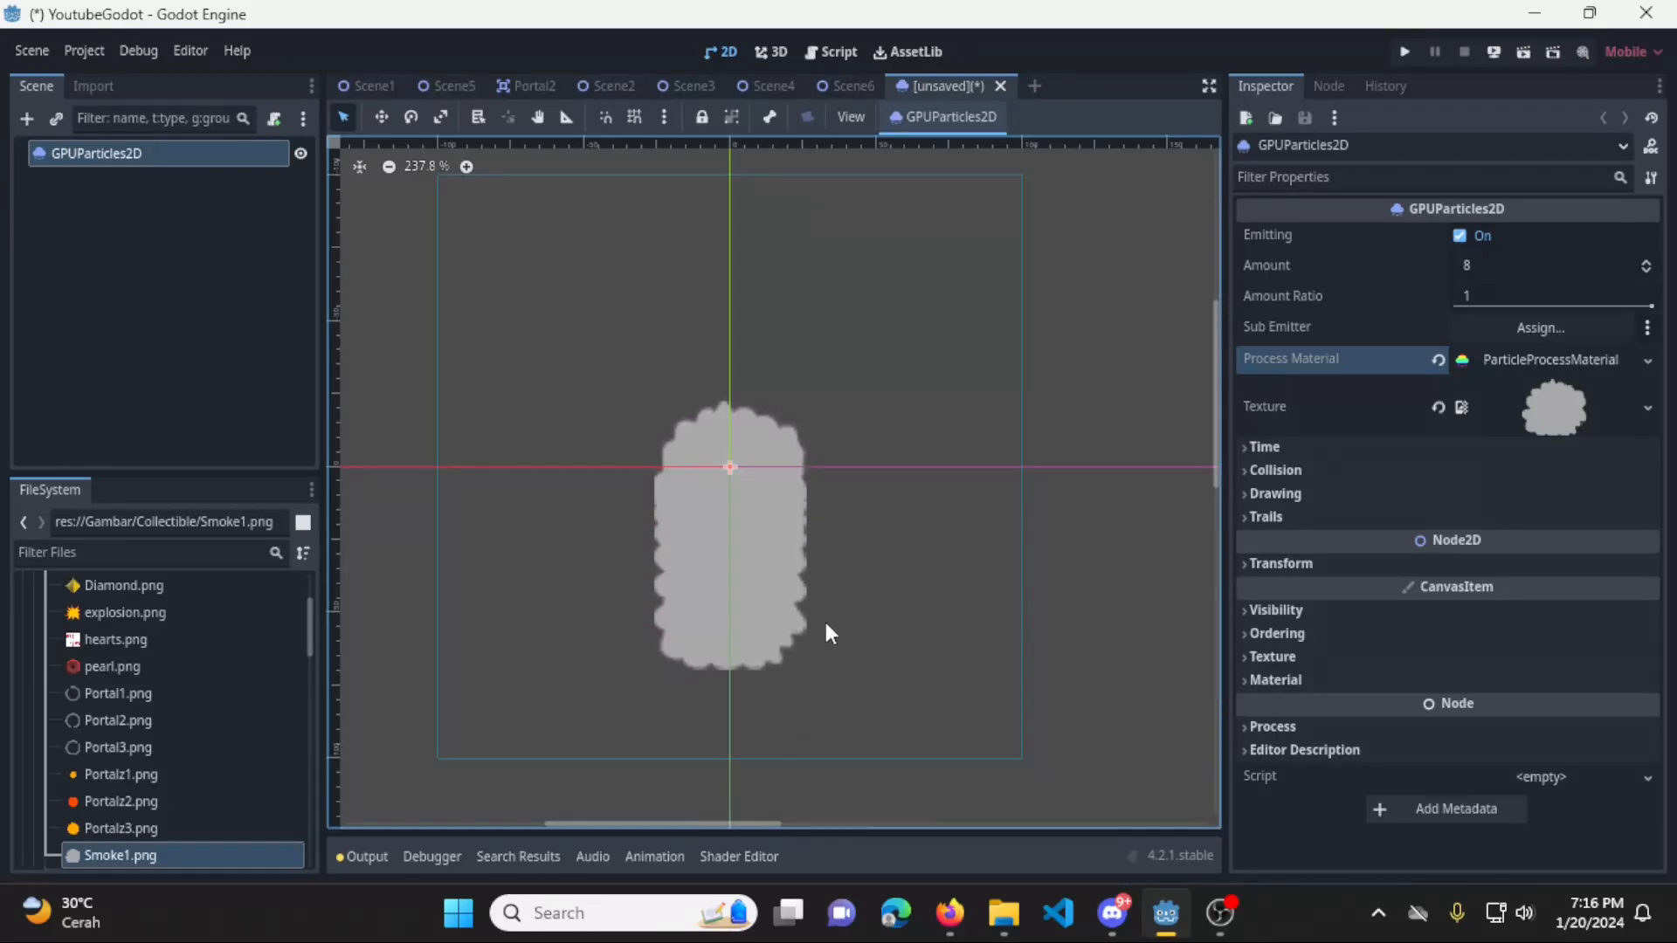
scroll(946, 404, down, 1)
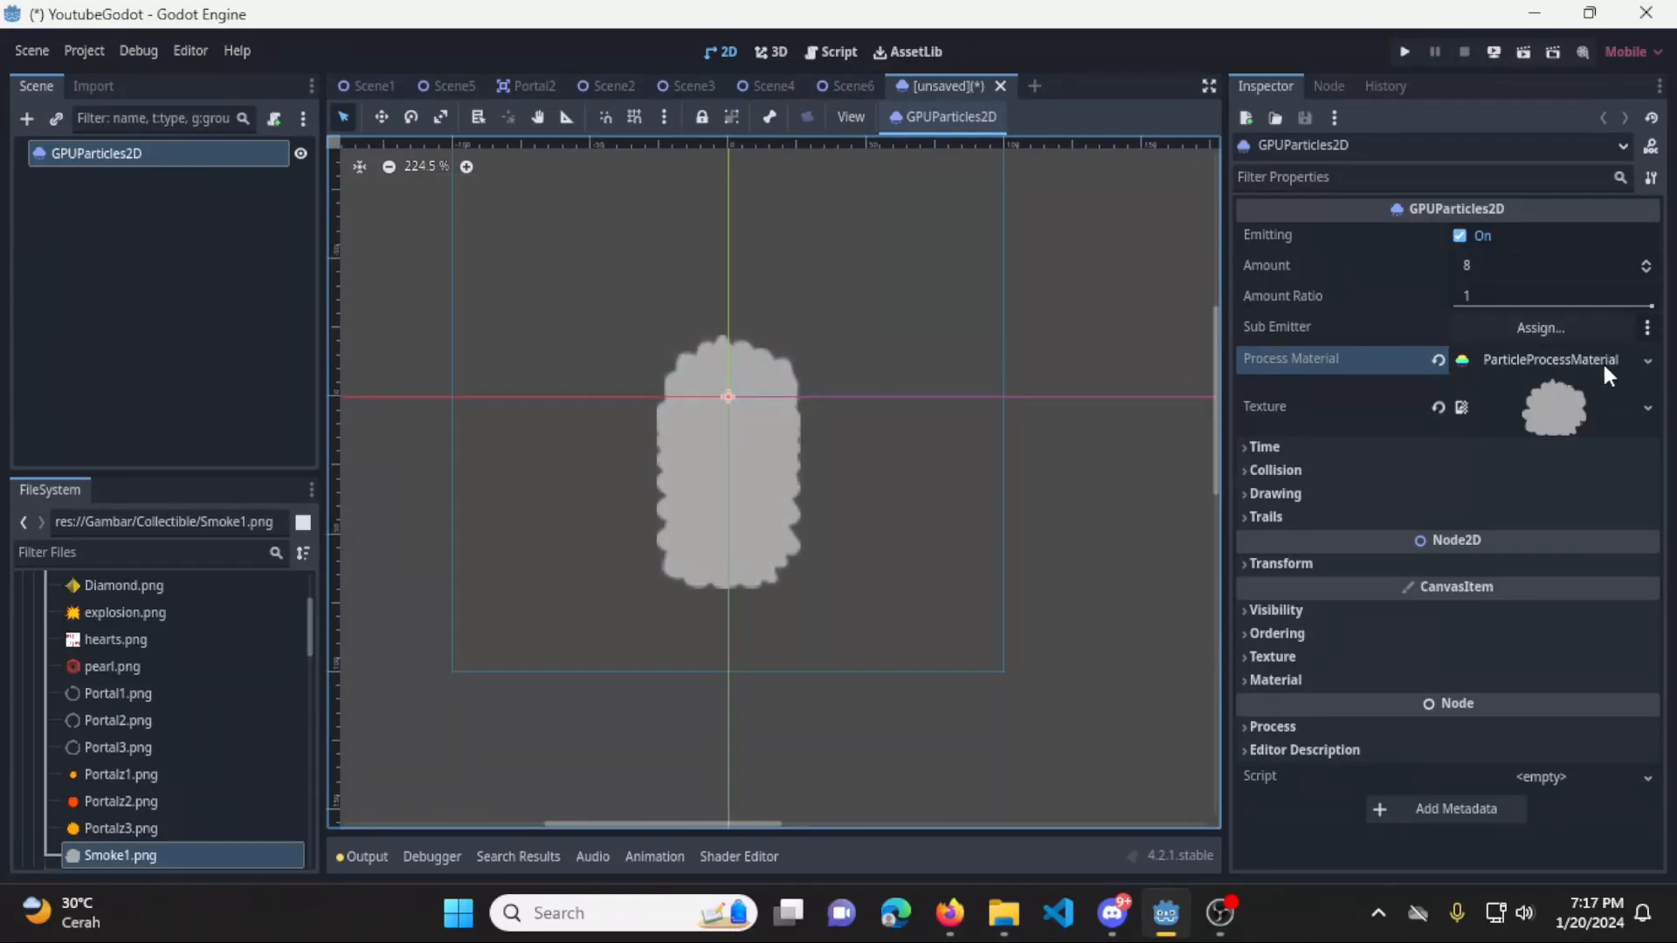
Review the process material's parameter groups, and switch Emitting off and back on to test the particles
click(1553, 360)
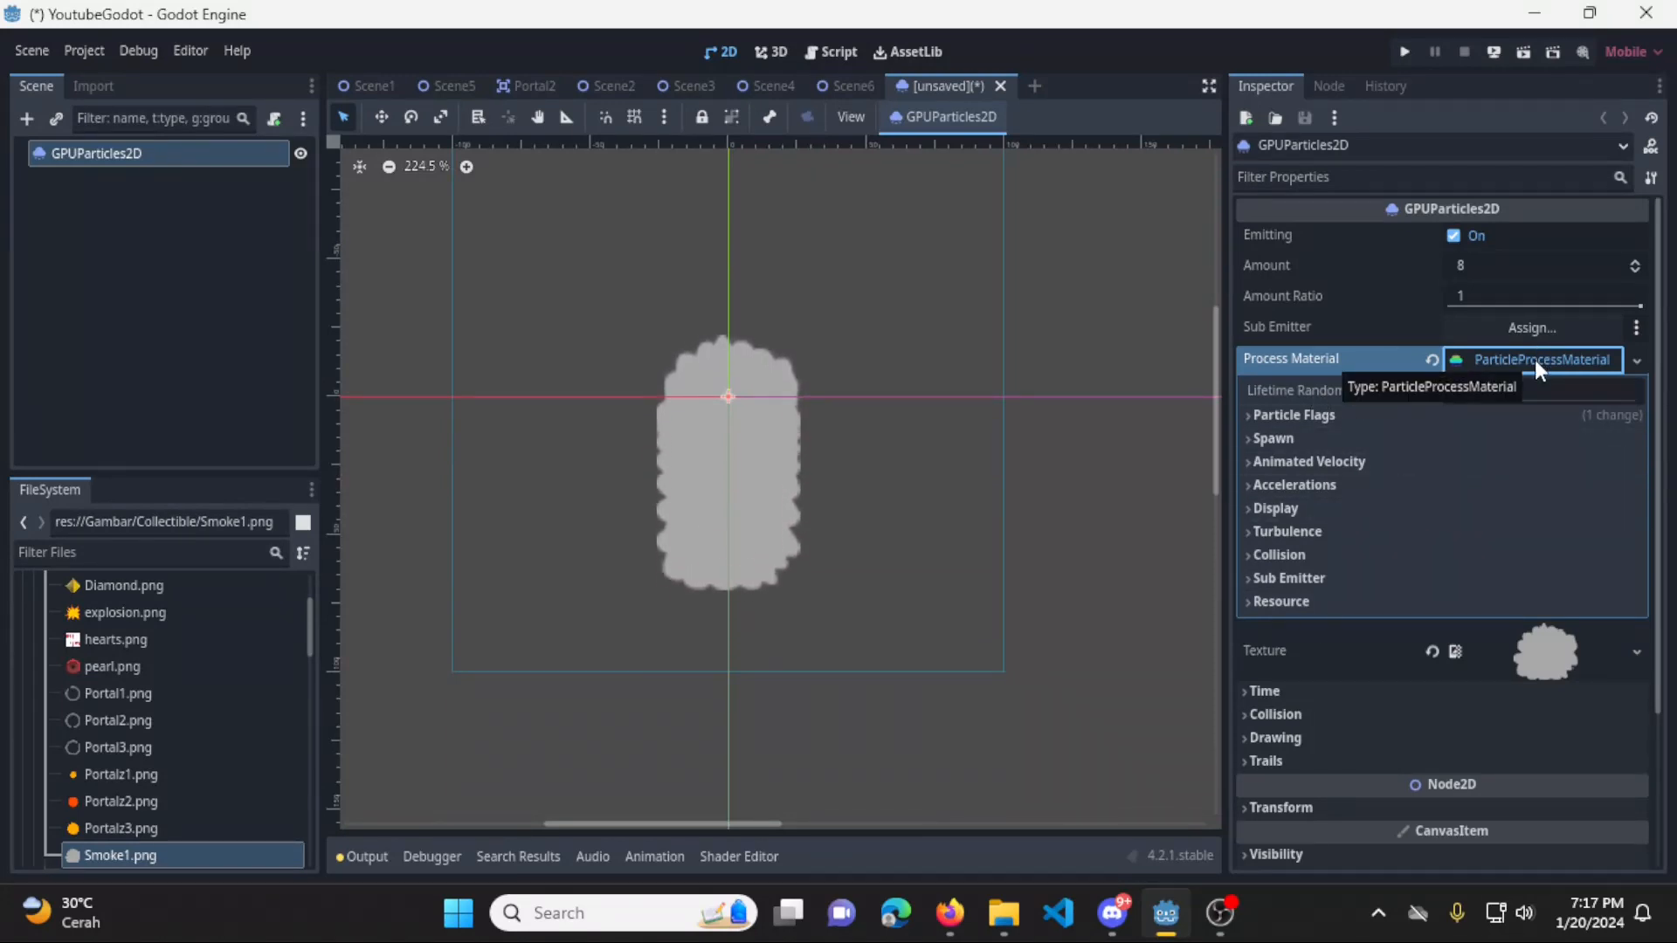
click(1576, 359)
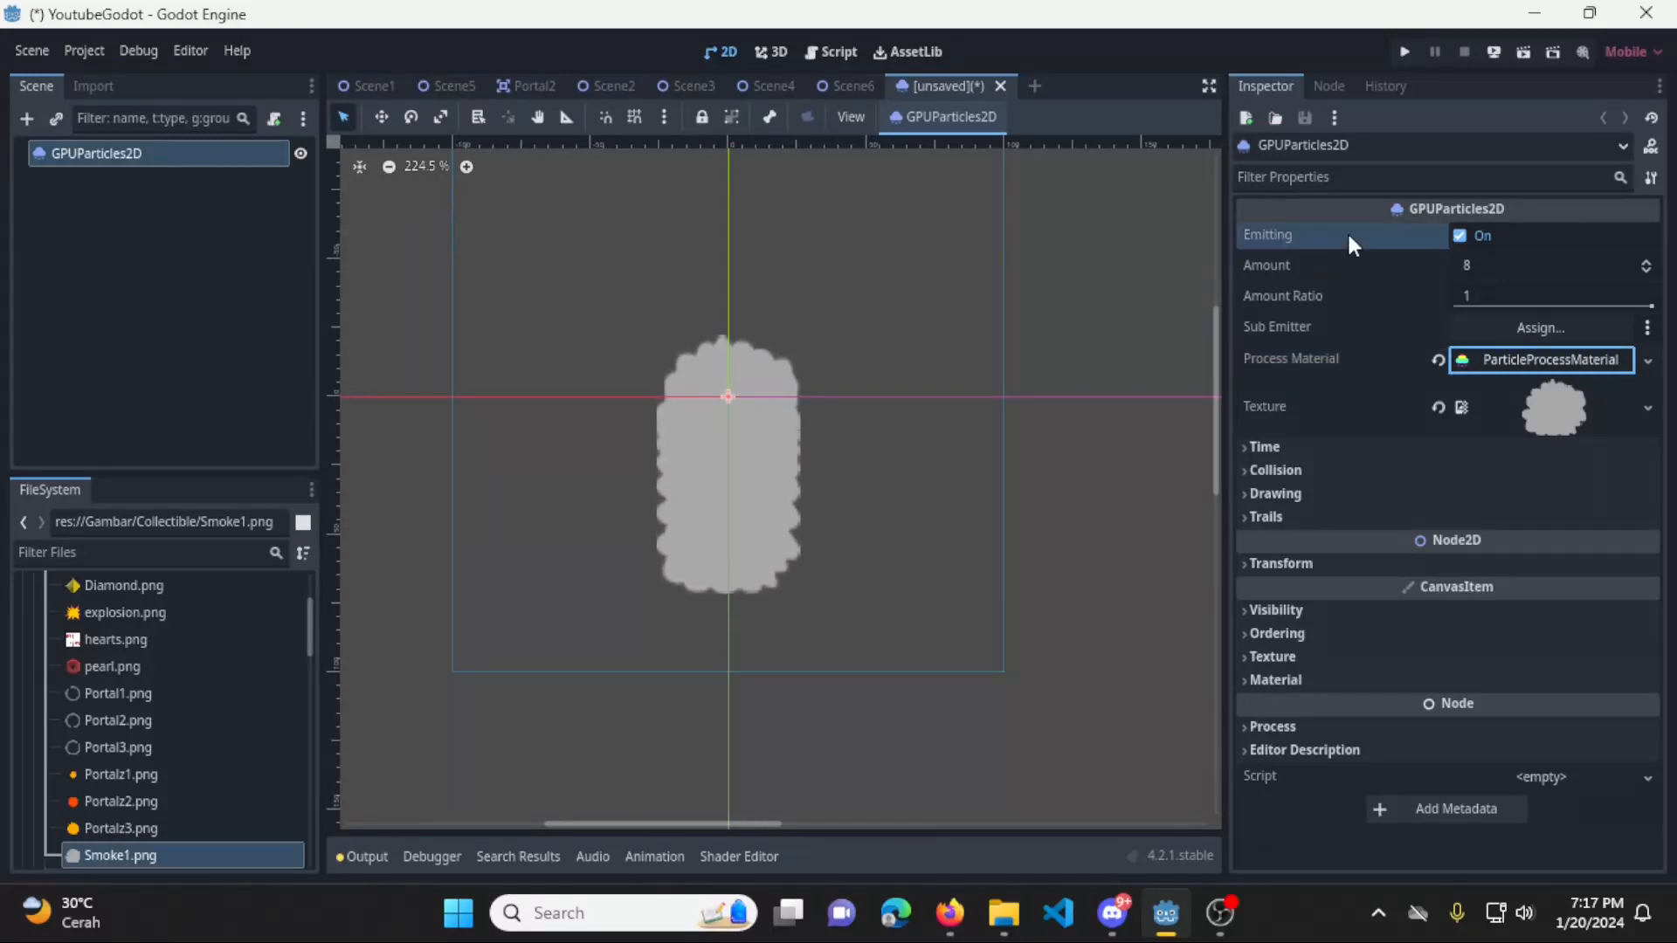
click(1458, 236)
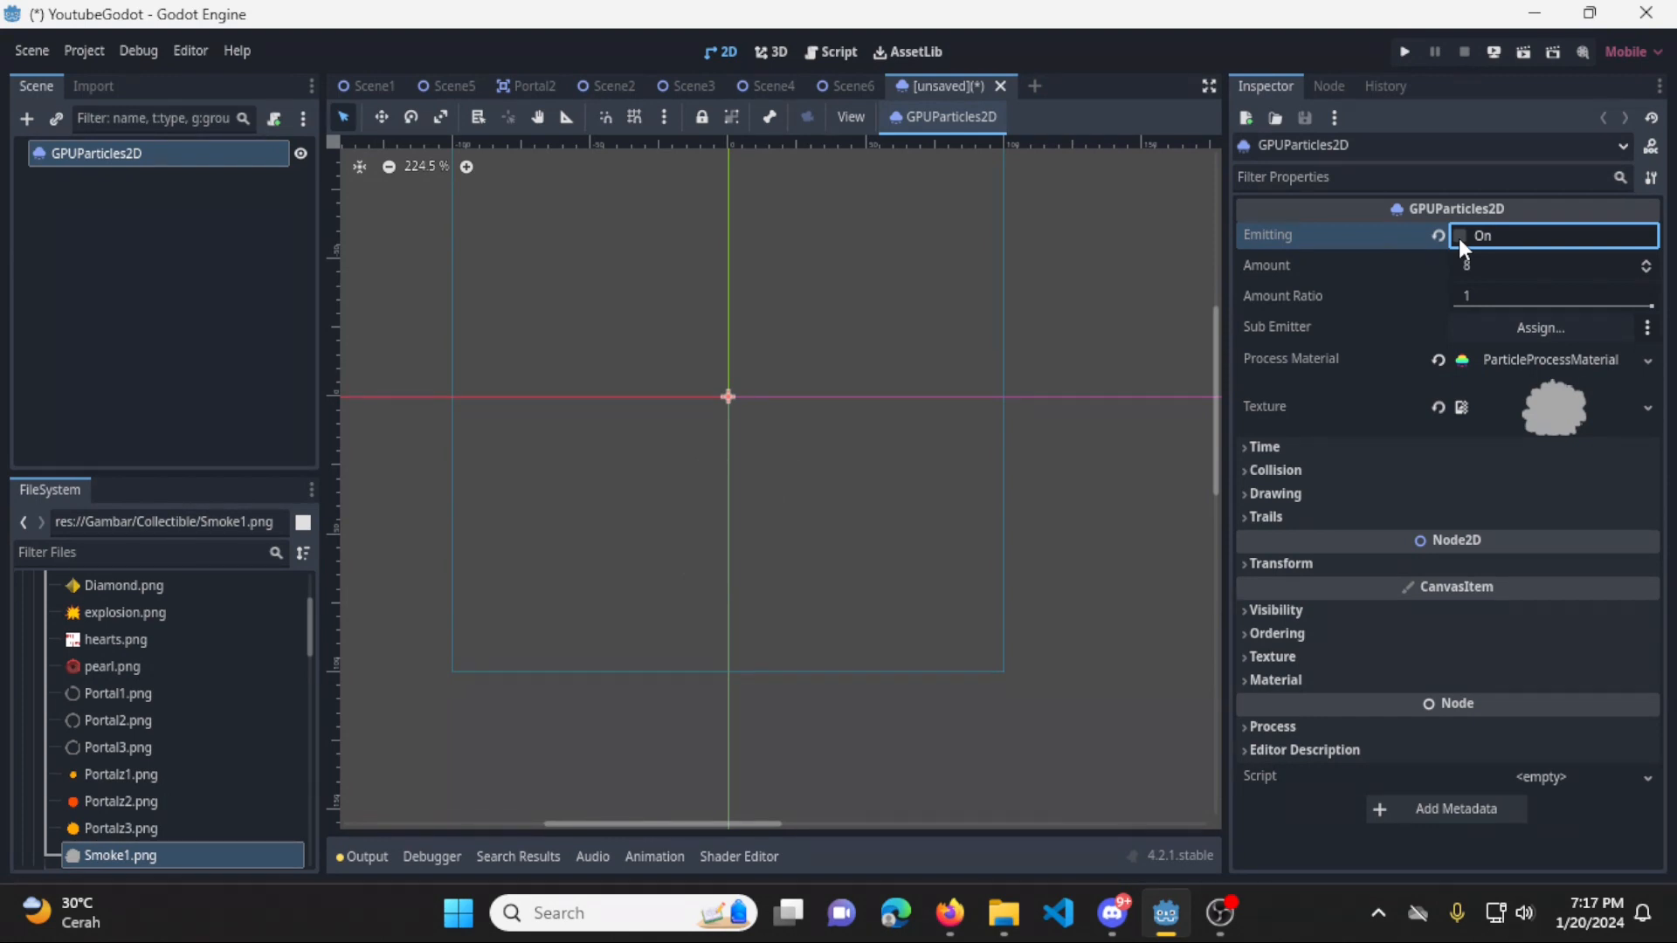
click(1458, 236)
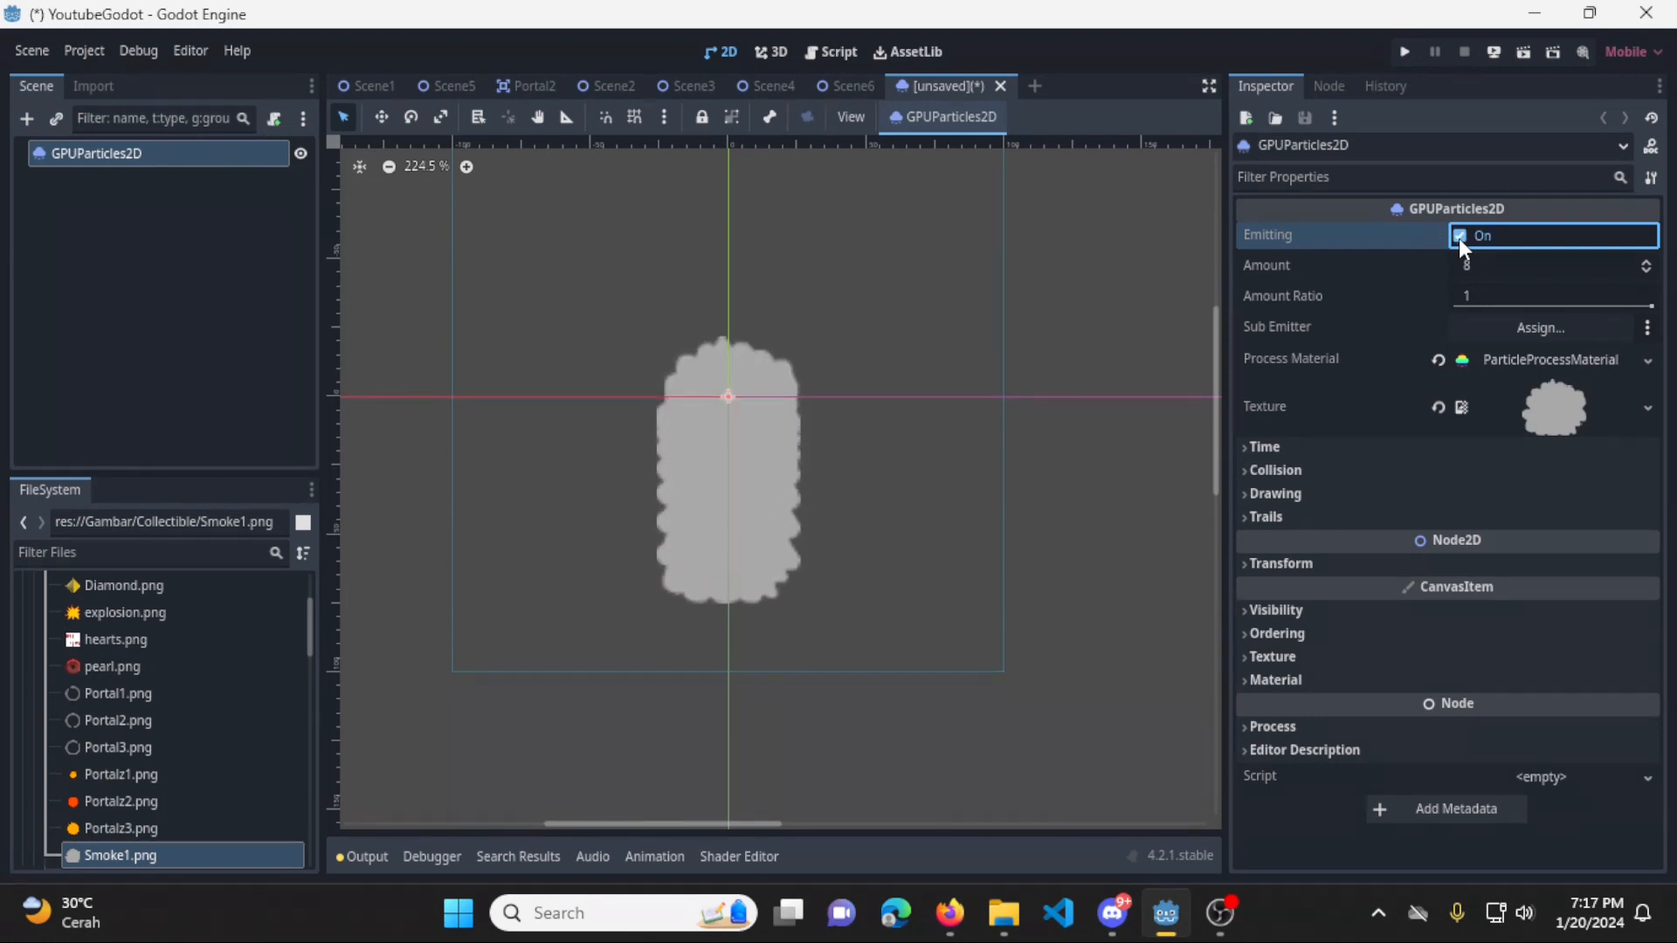
Restart the particle emission by switching Emitting off and on, and read the description of the Sub Emitter property
click(1458, 236)
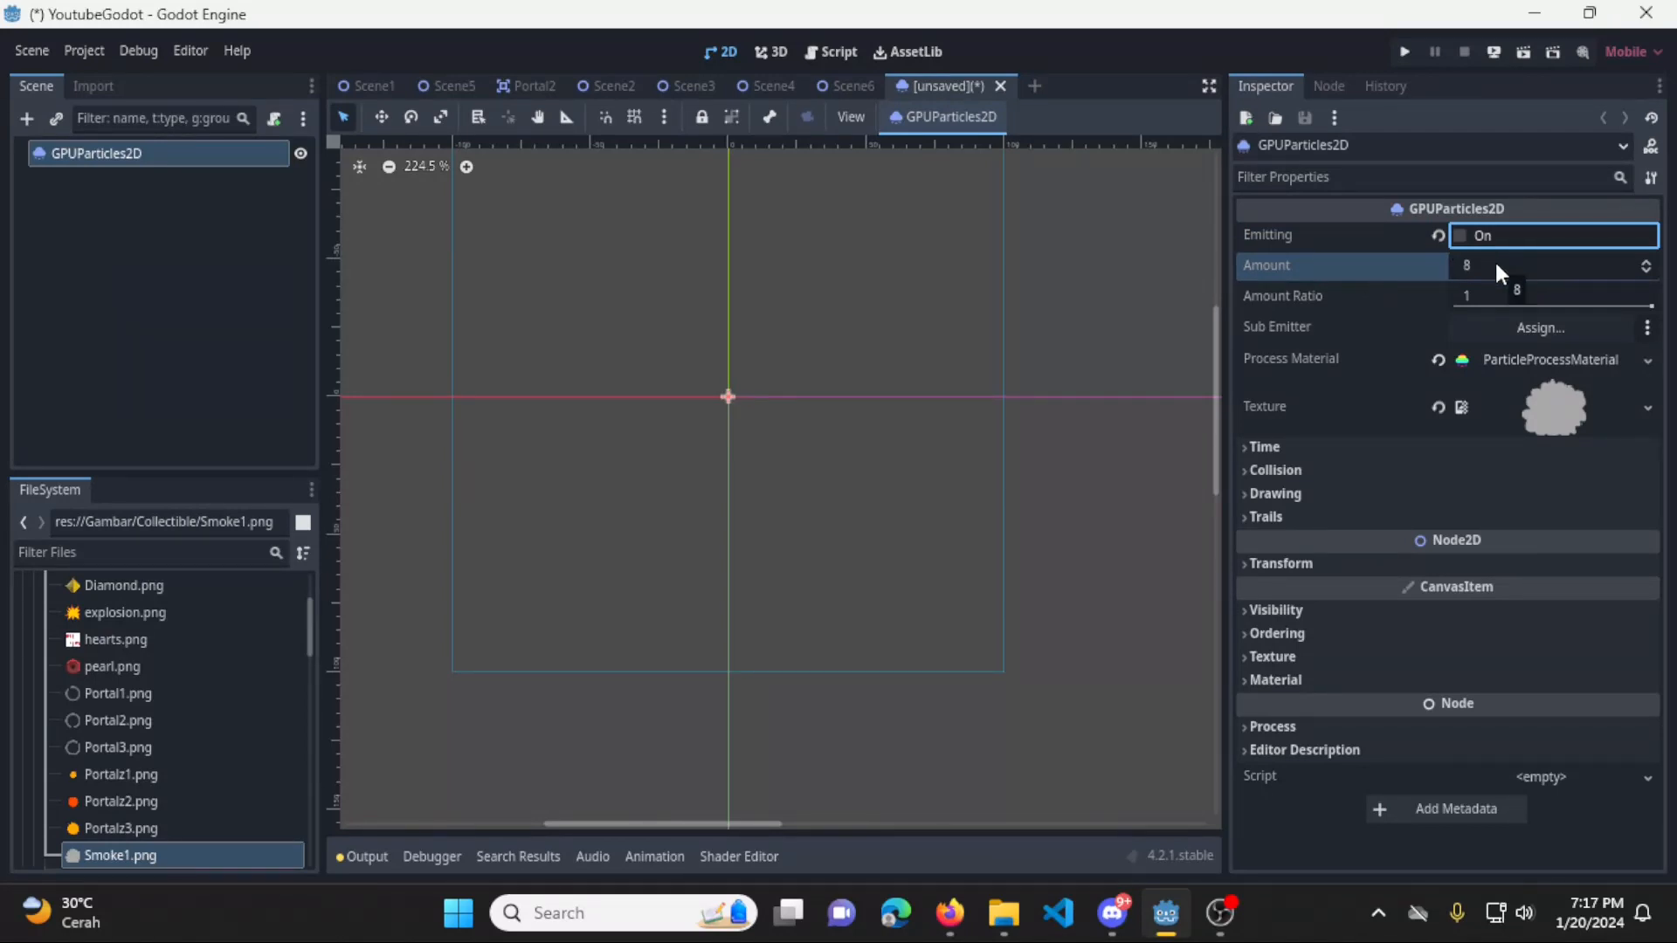
click(1458, 236)
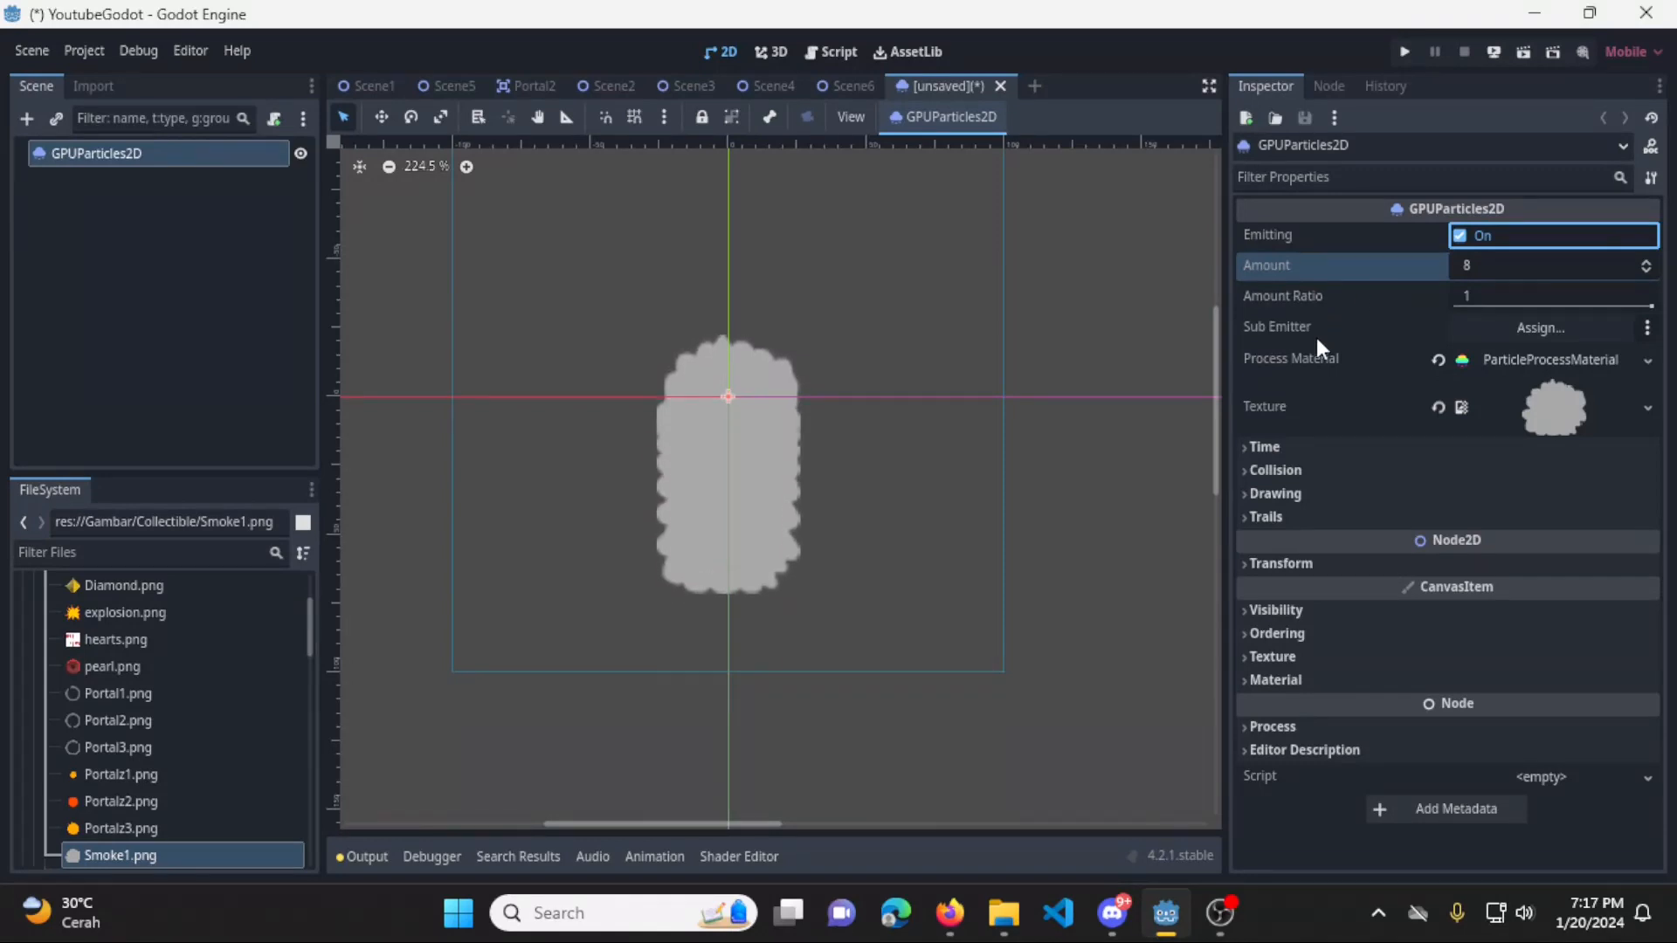
mouse_move(1322, 321)
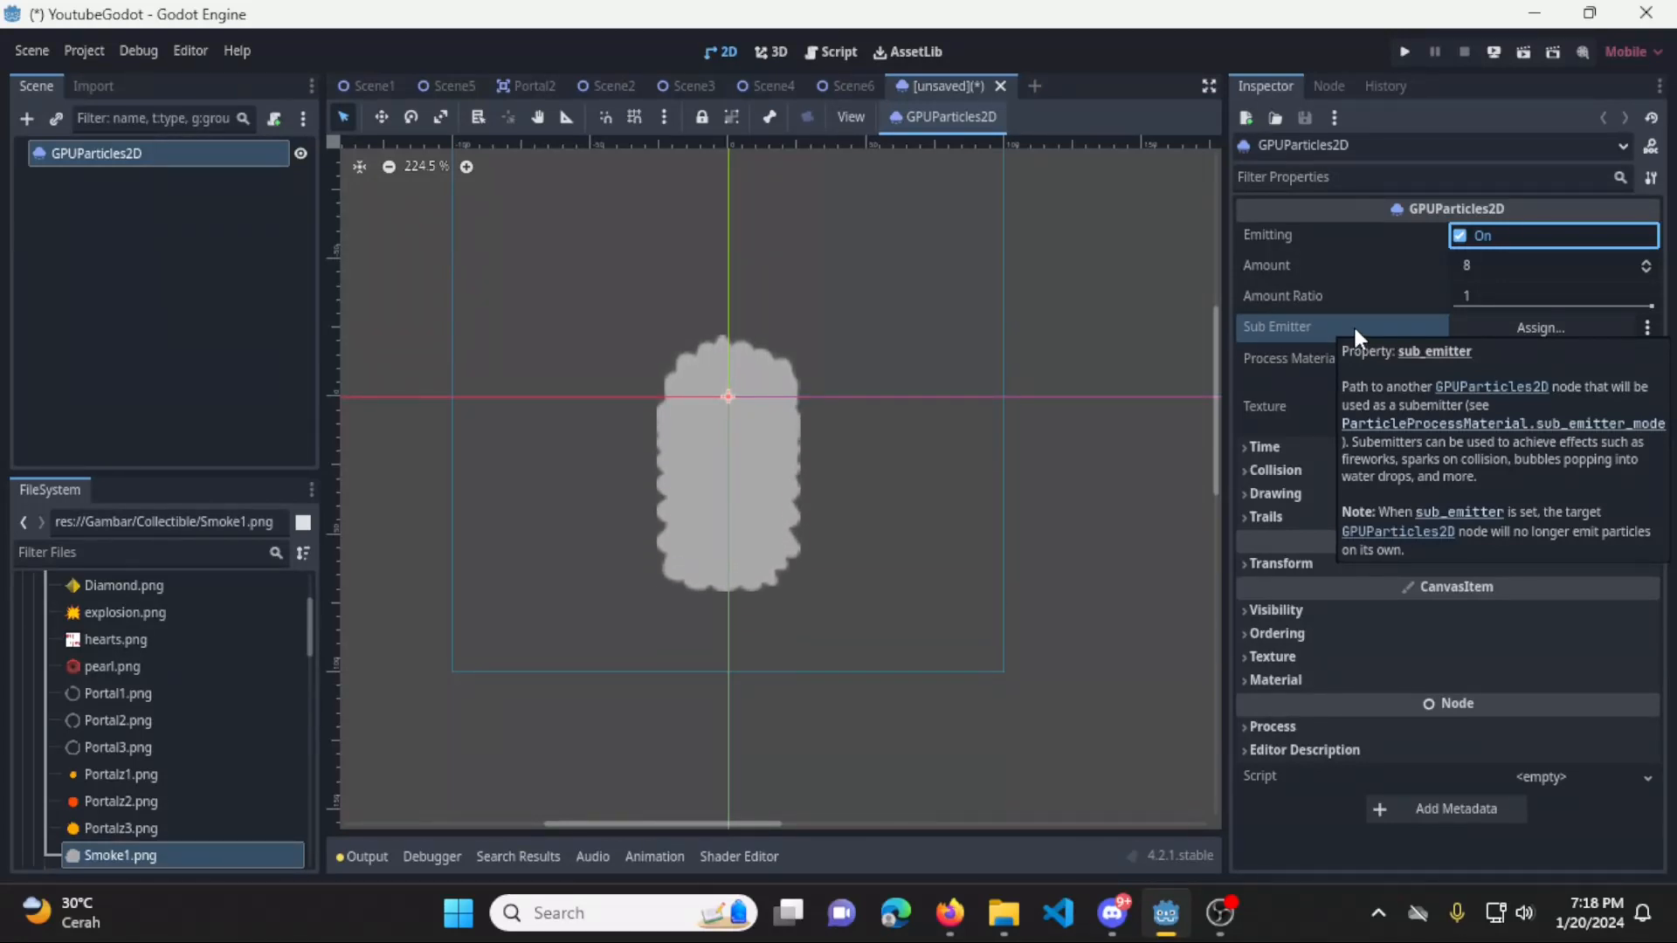
click(1333, 358)
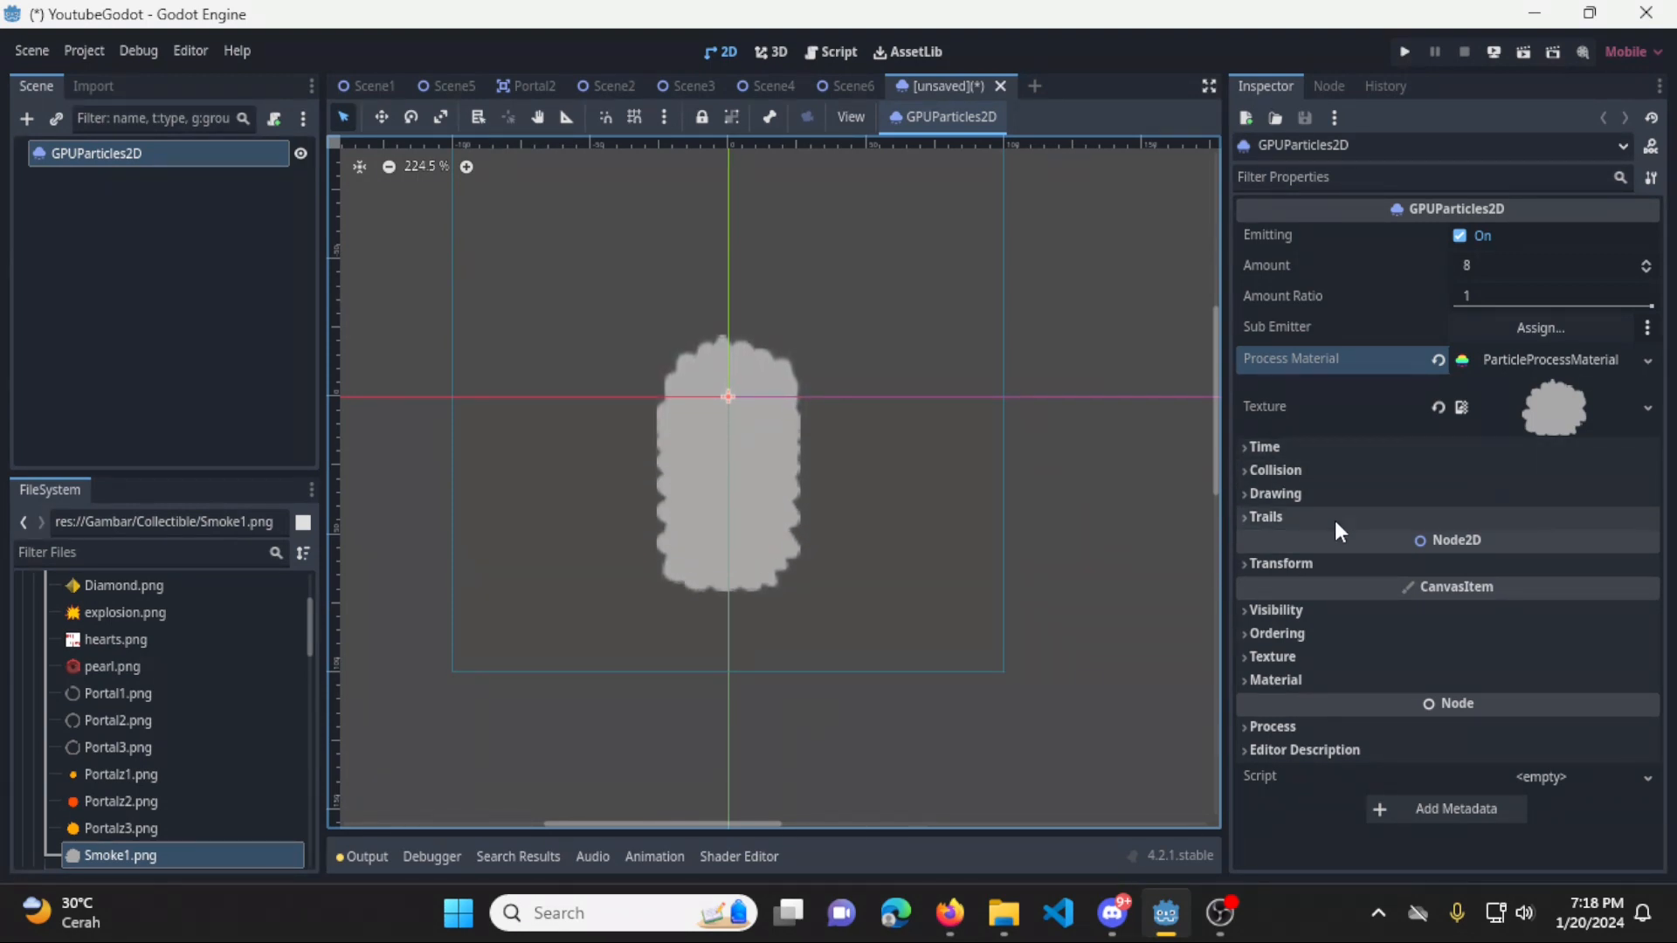
Set the particles' Lifetime to 2 seconds and check the longer smoke trail in the viewport
click(1317, 446)
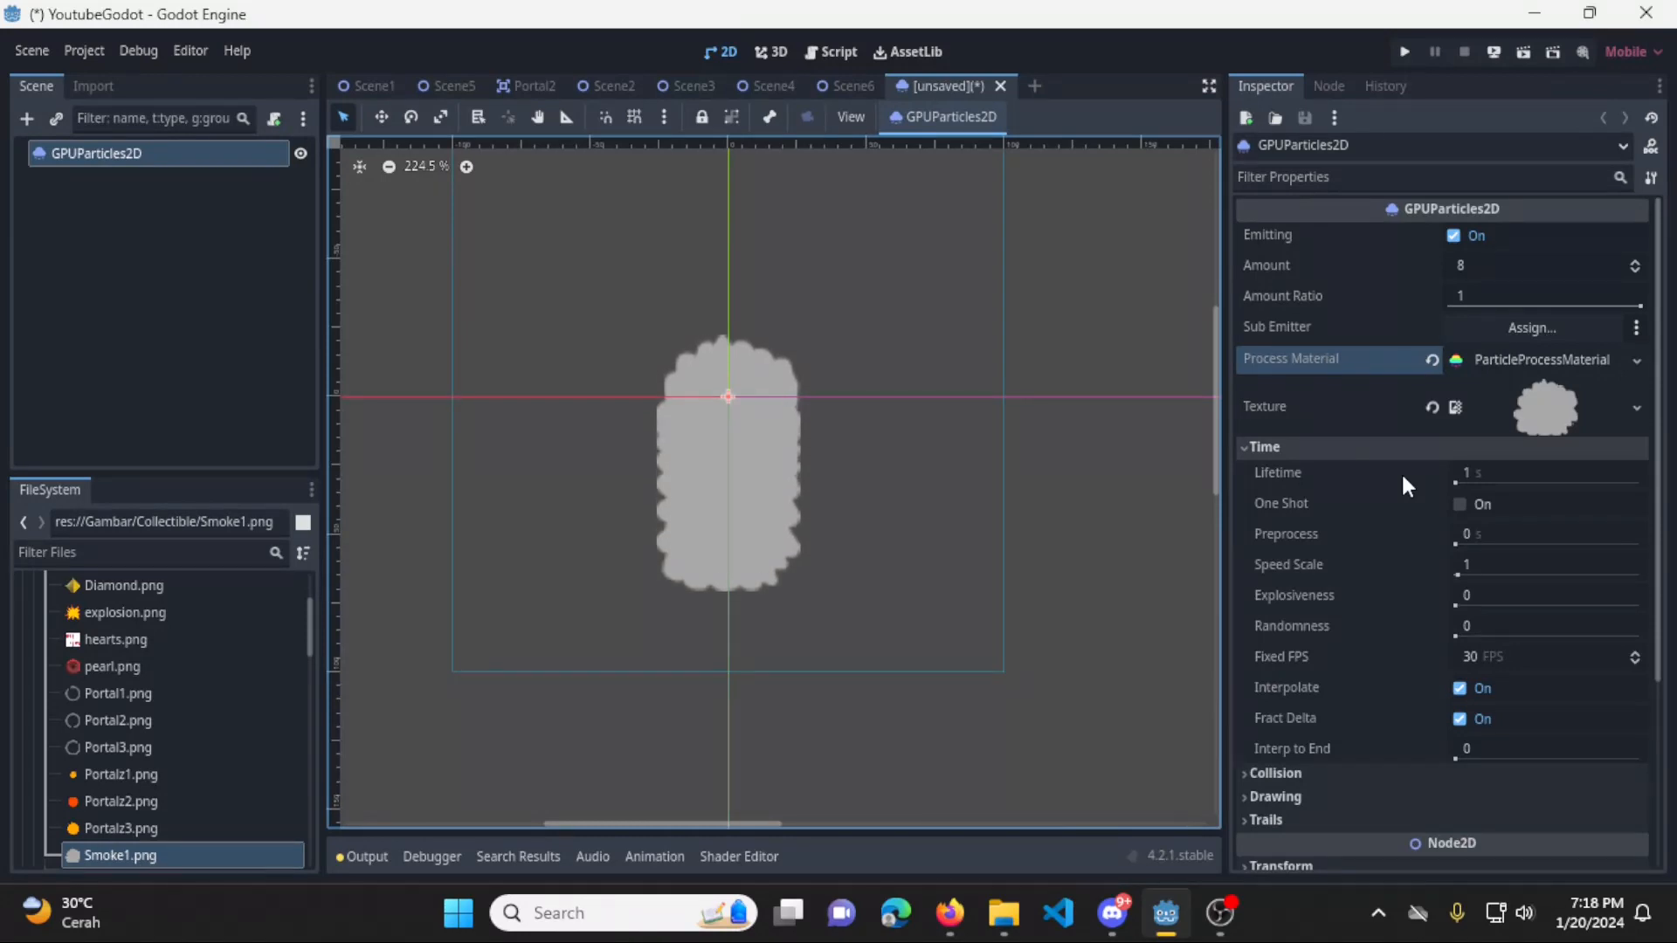
click(1365, 477)
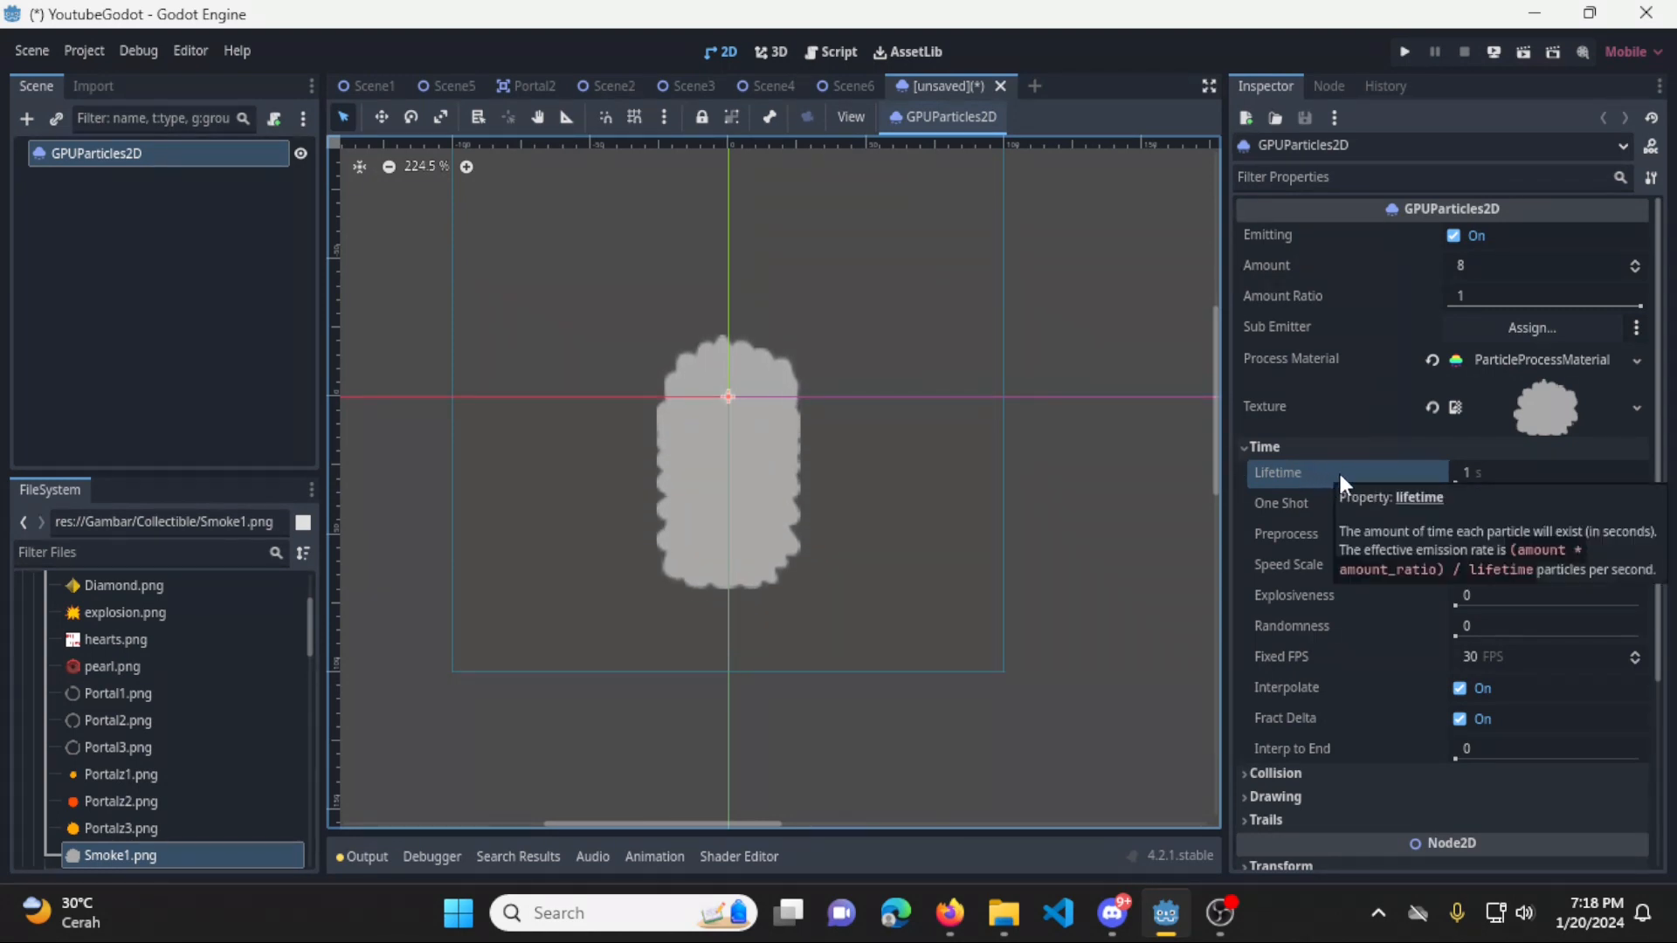
mouse_move(1368, 476)
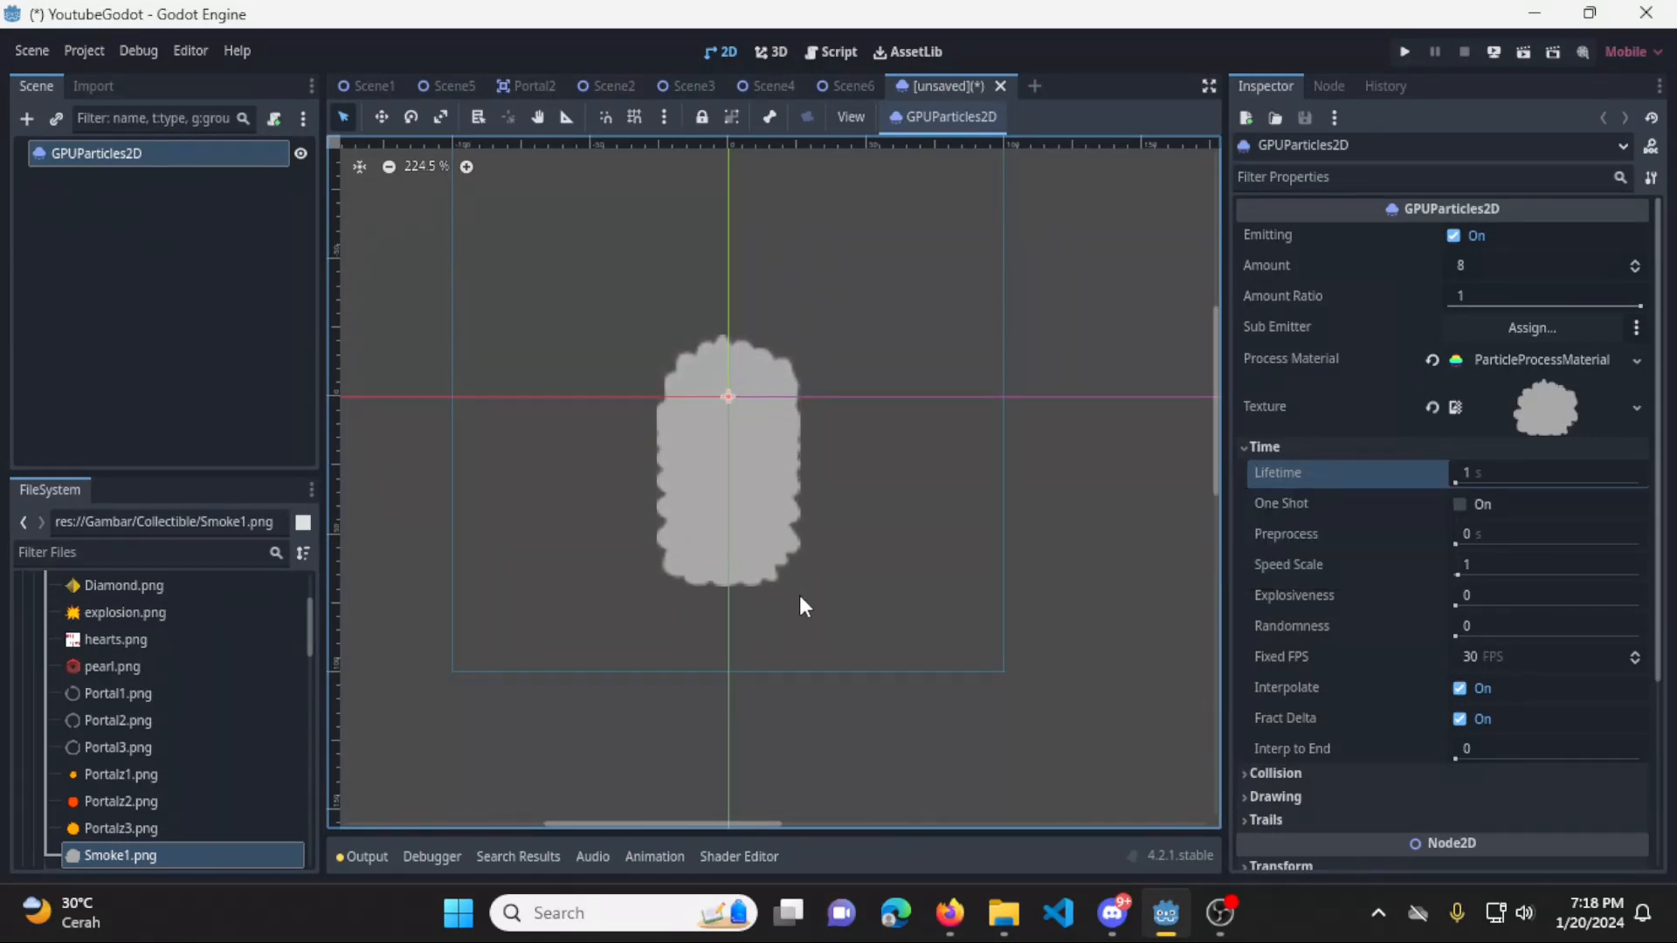
click(1502, 476)
text(2)
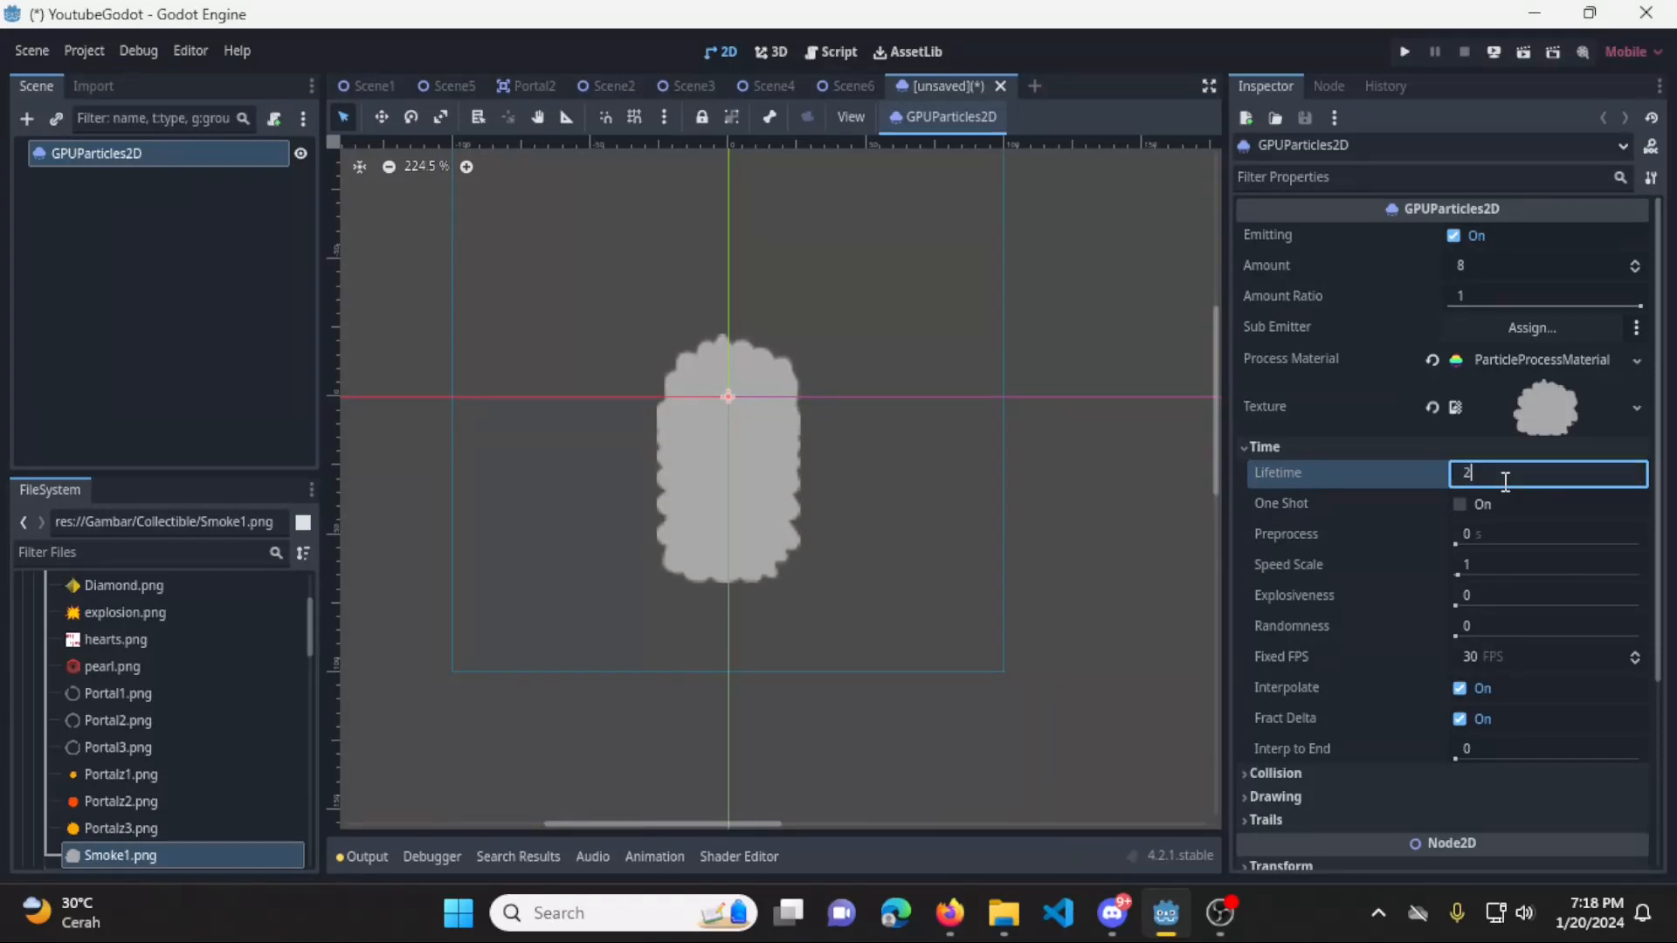
key(Return)
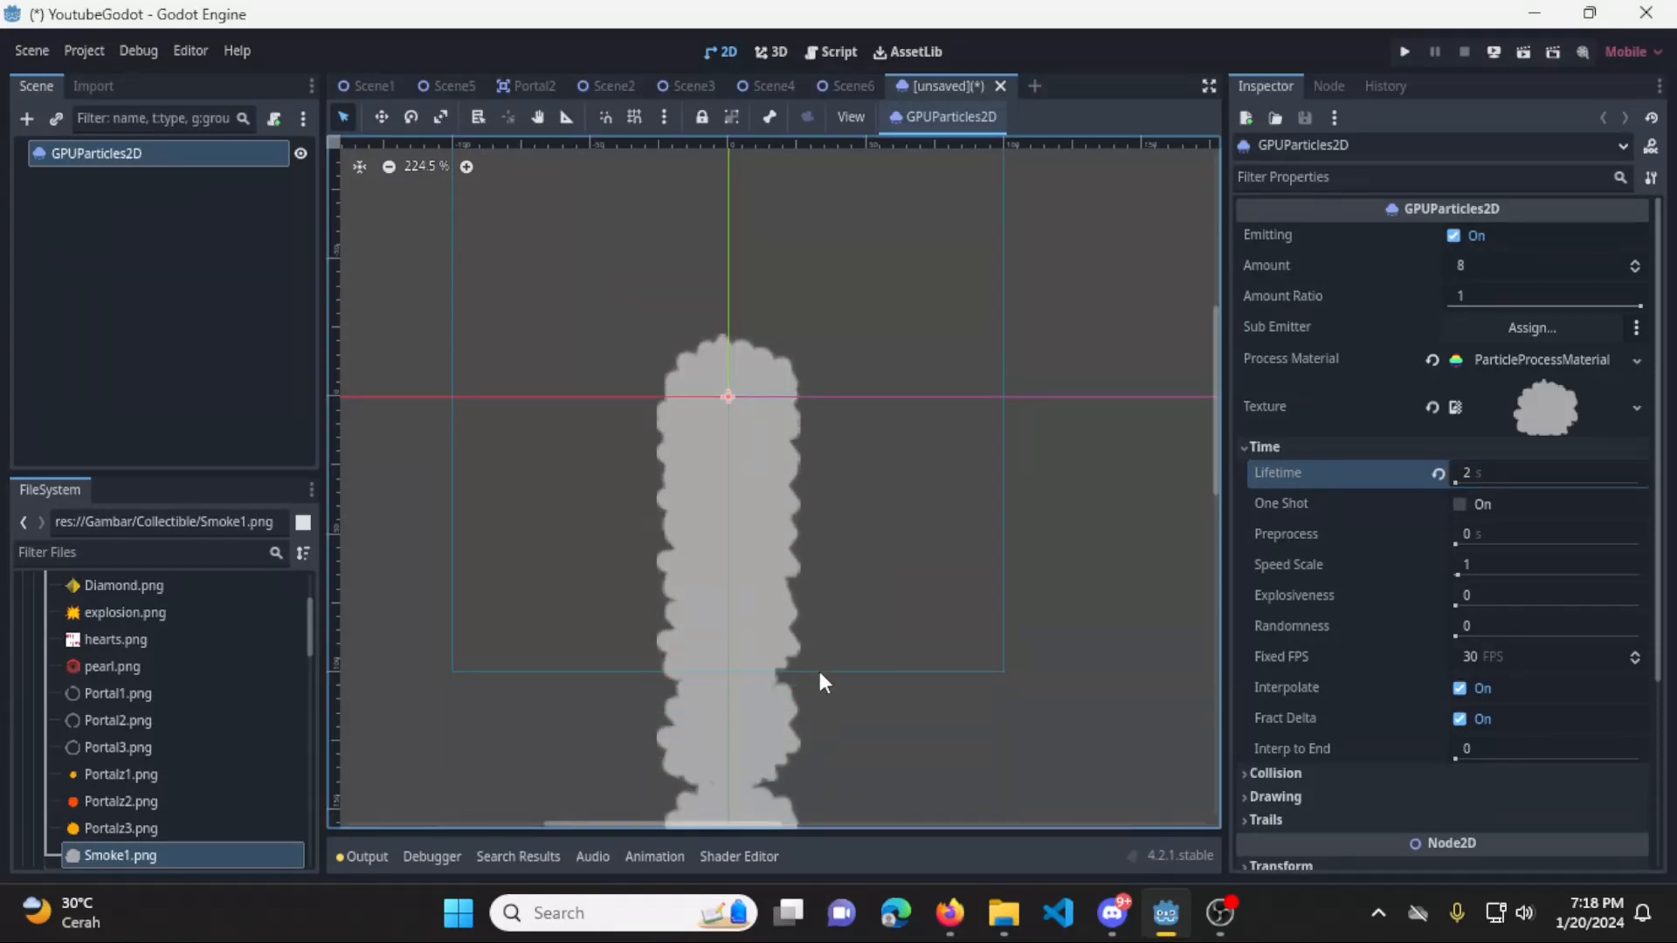
scroll(903, 557, down, 3)
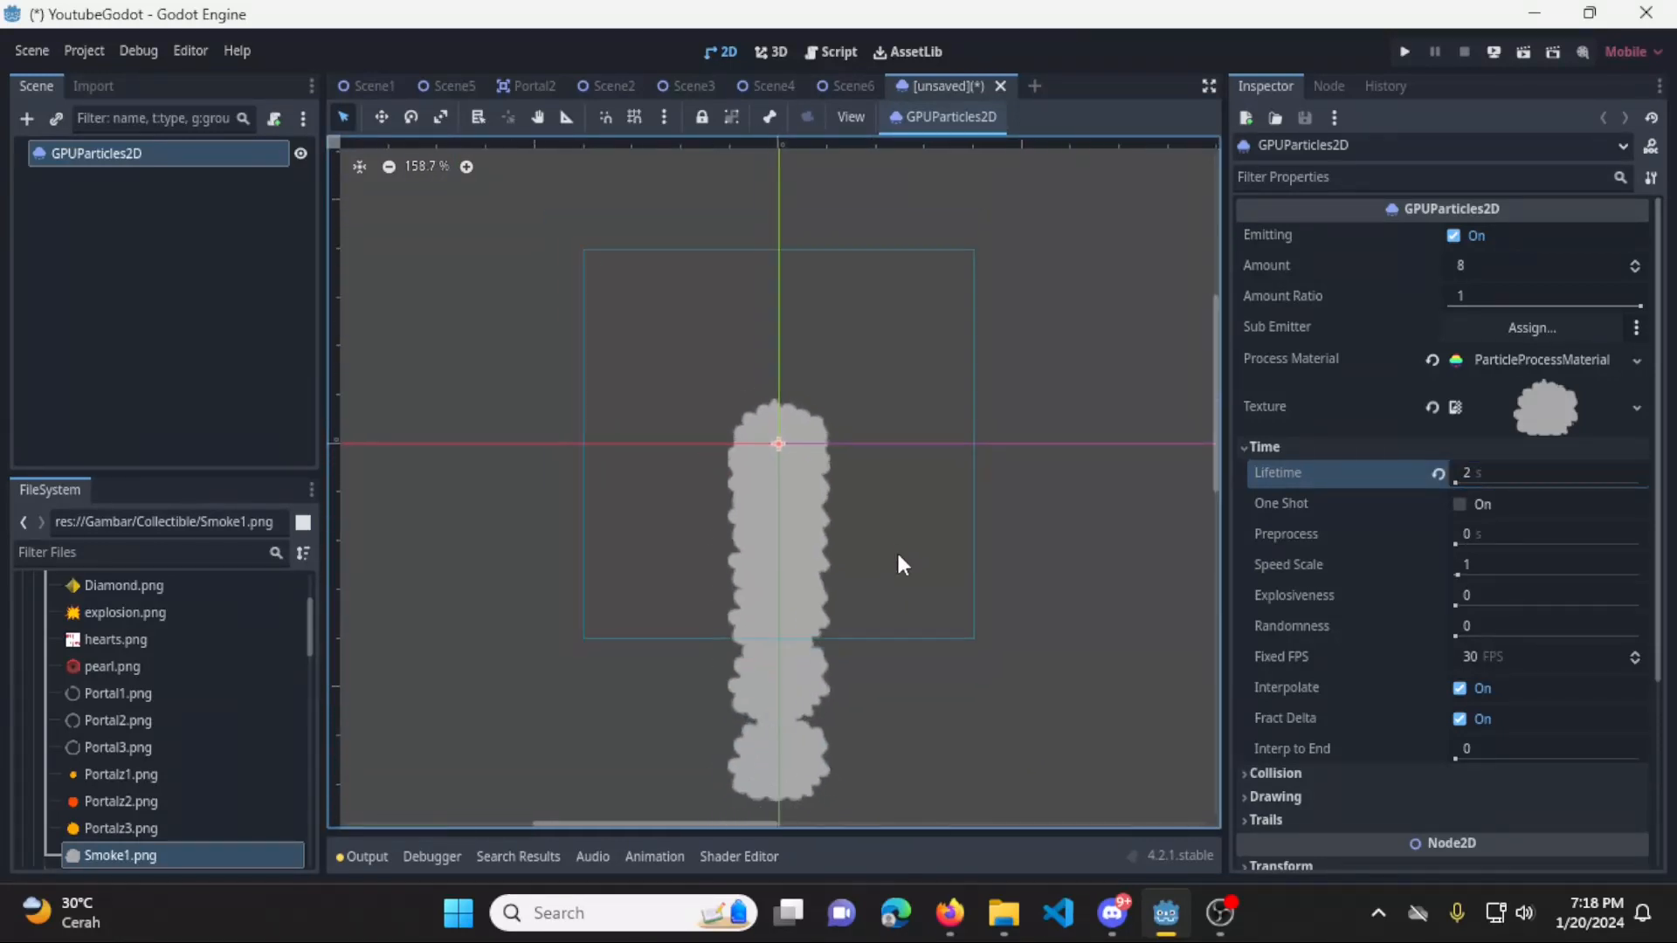
middle_drag(924, 539, 872, 453)
scroll(872, 454, down, 1)
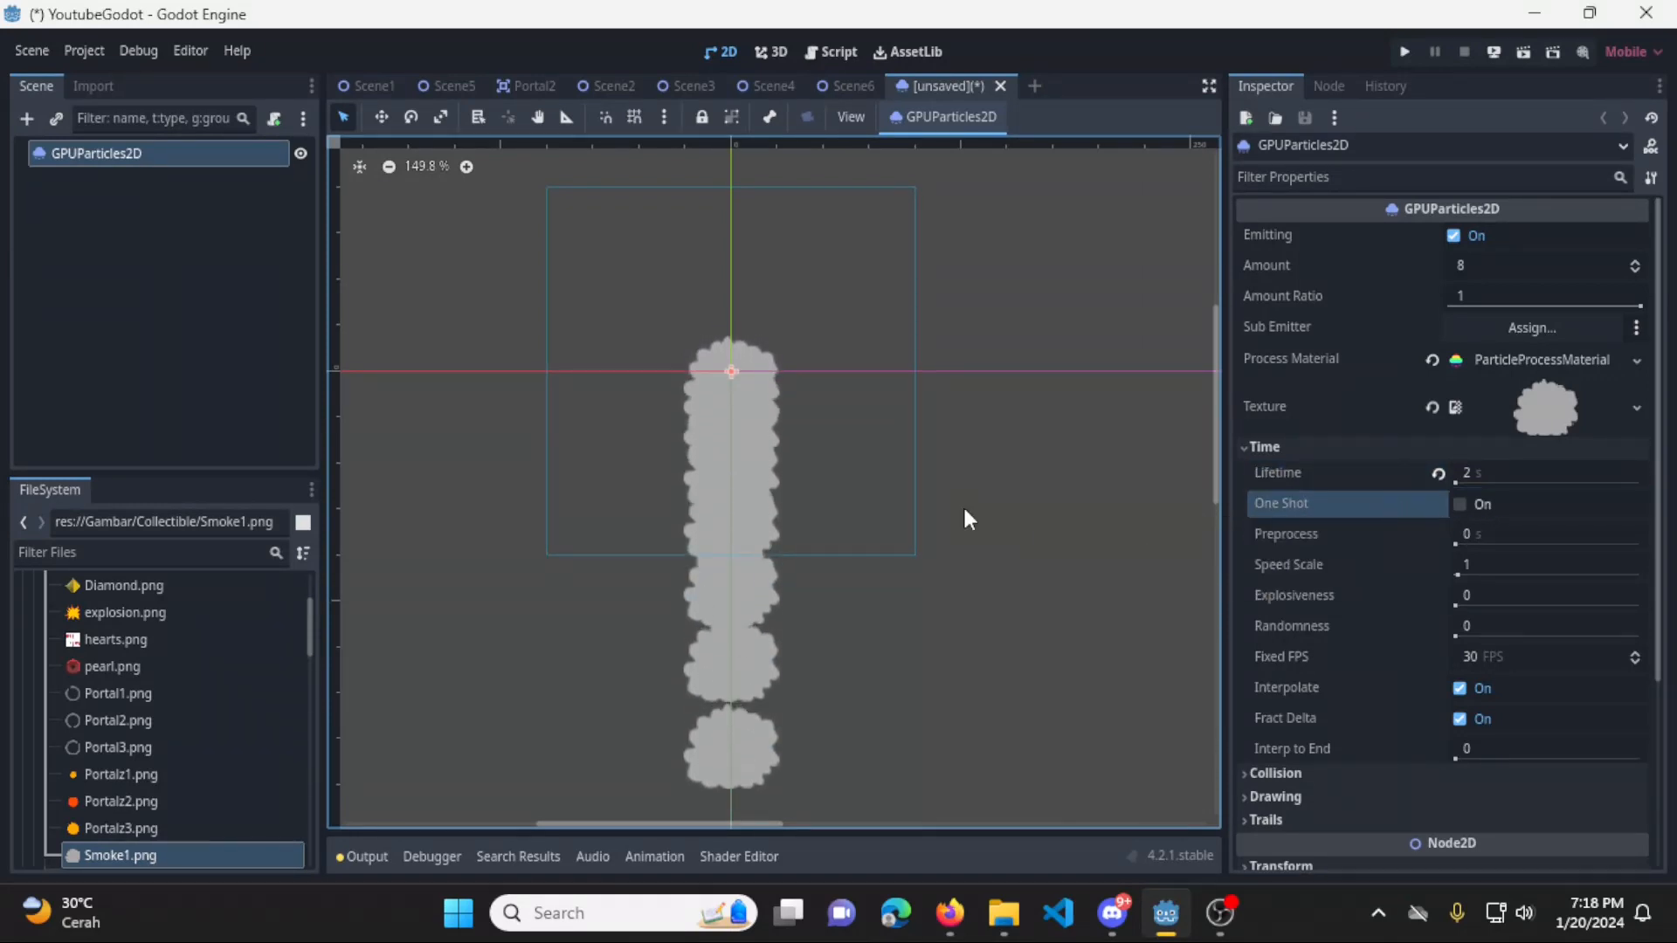
Test One Shot emission by enabling it and replaying the particles, then disable One Shot and resume continuous emission
click(1457, 505)
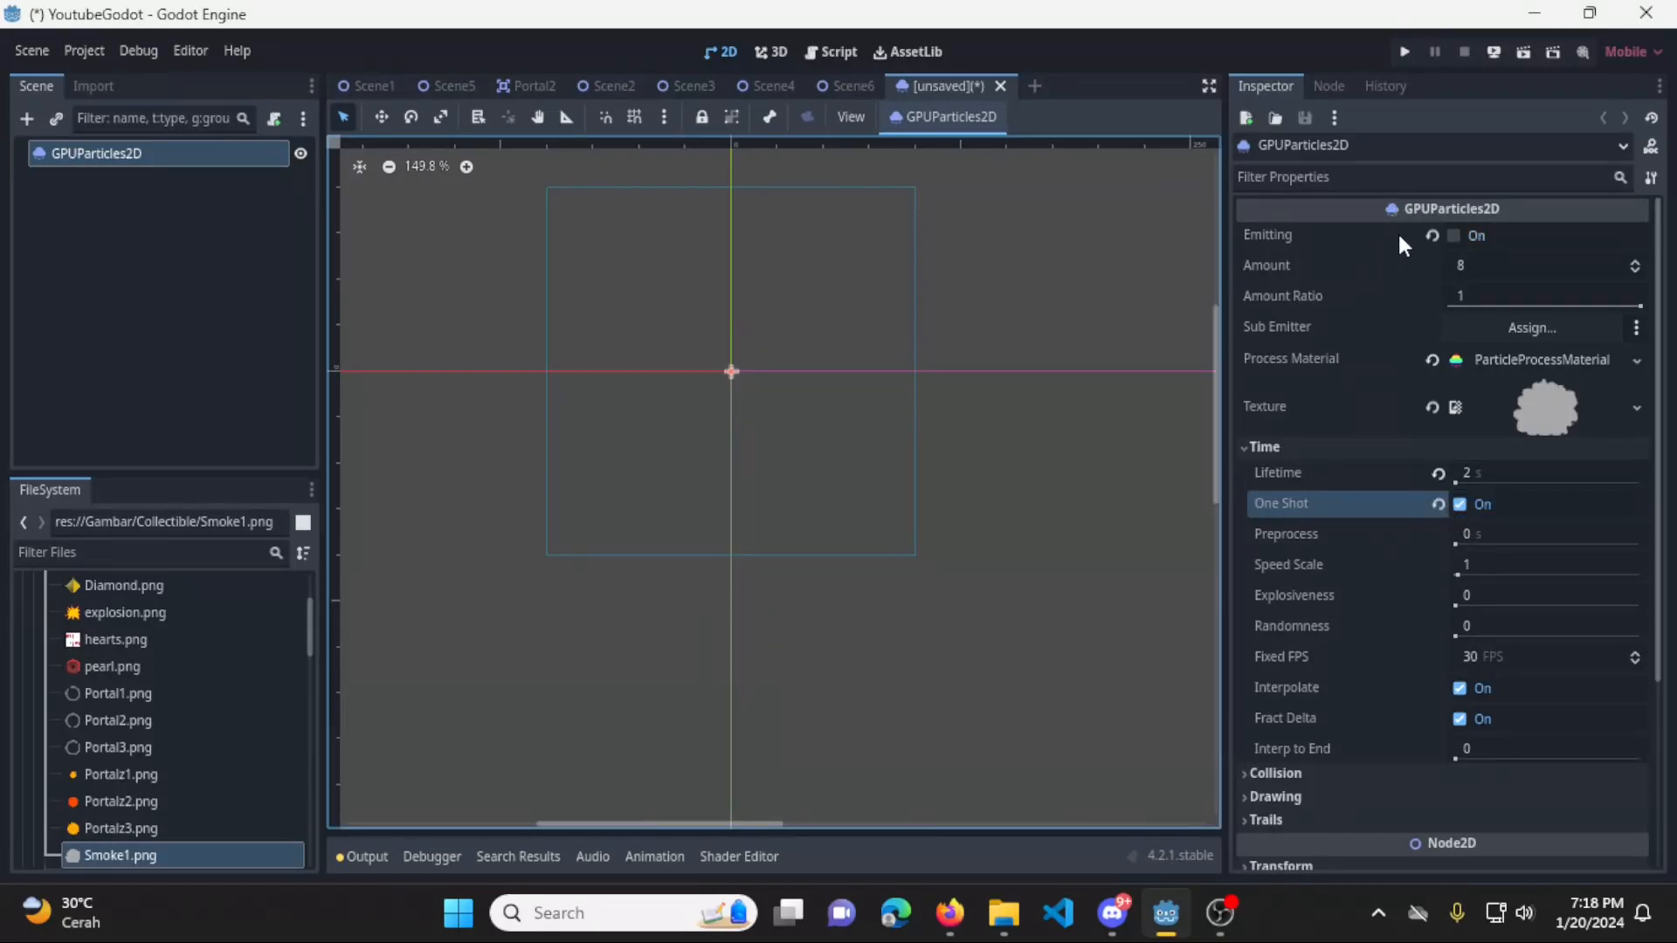
click(1454, 236)
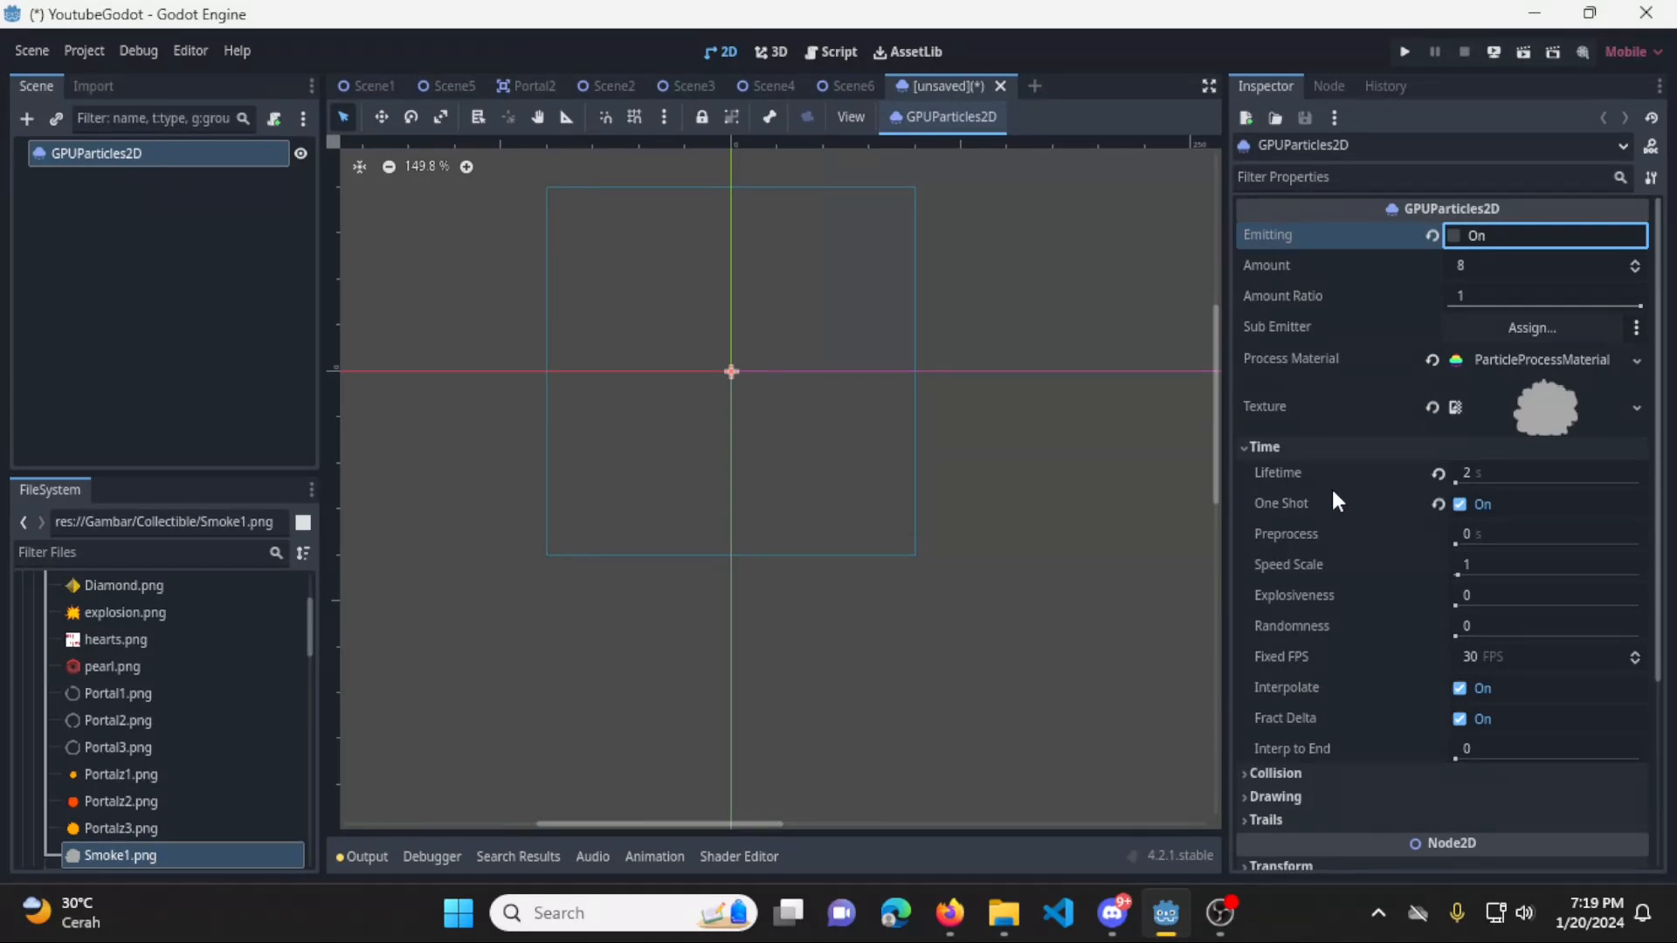
click(1472, 504)
click(1455, 236)
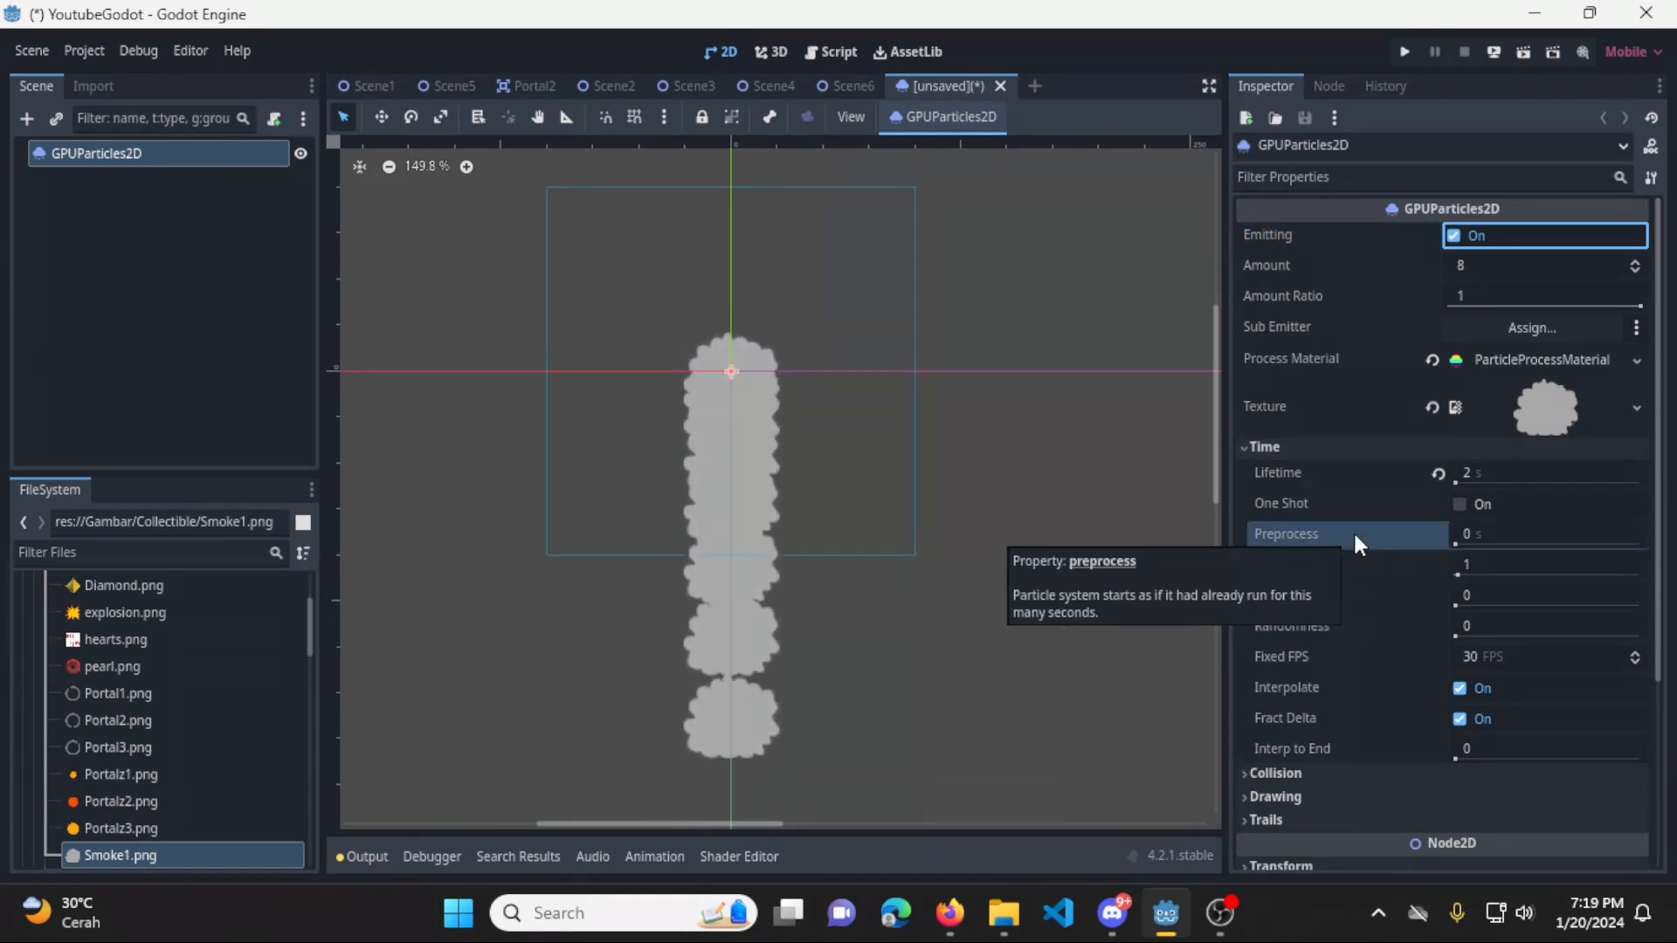
Try Speed Scale values of 2, 0 and 0.05 on the particles, then set Speed Scale back to 1
click(1336, 563)
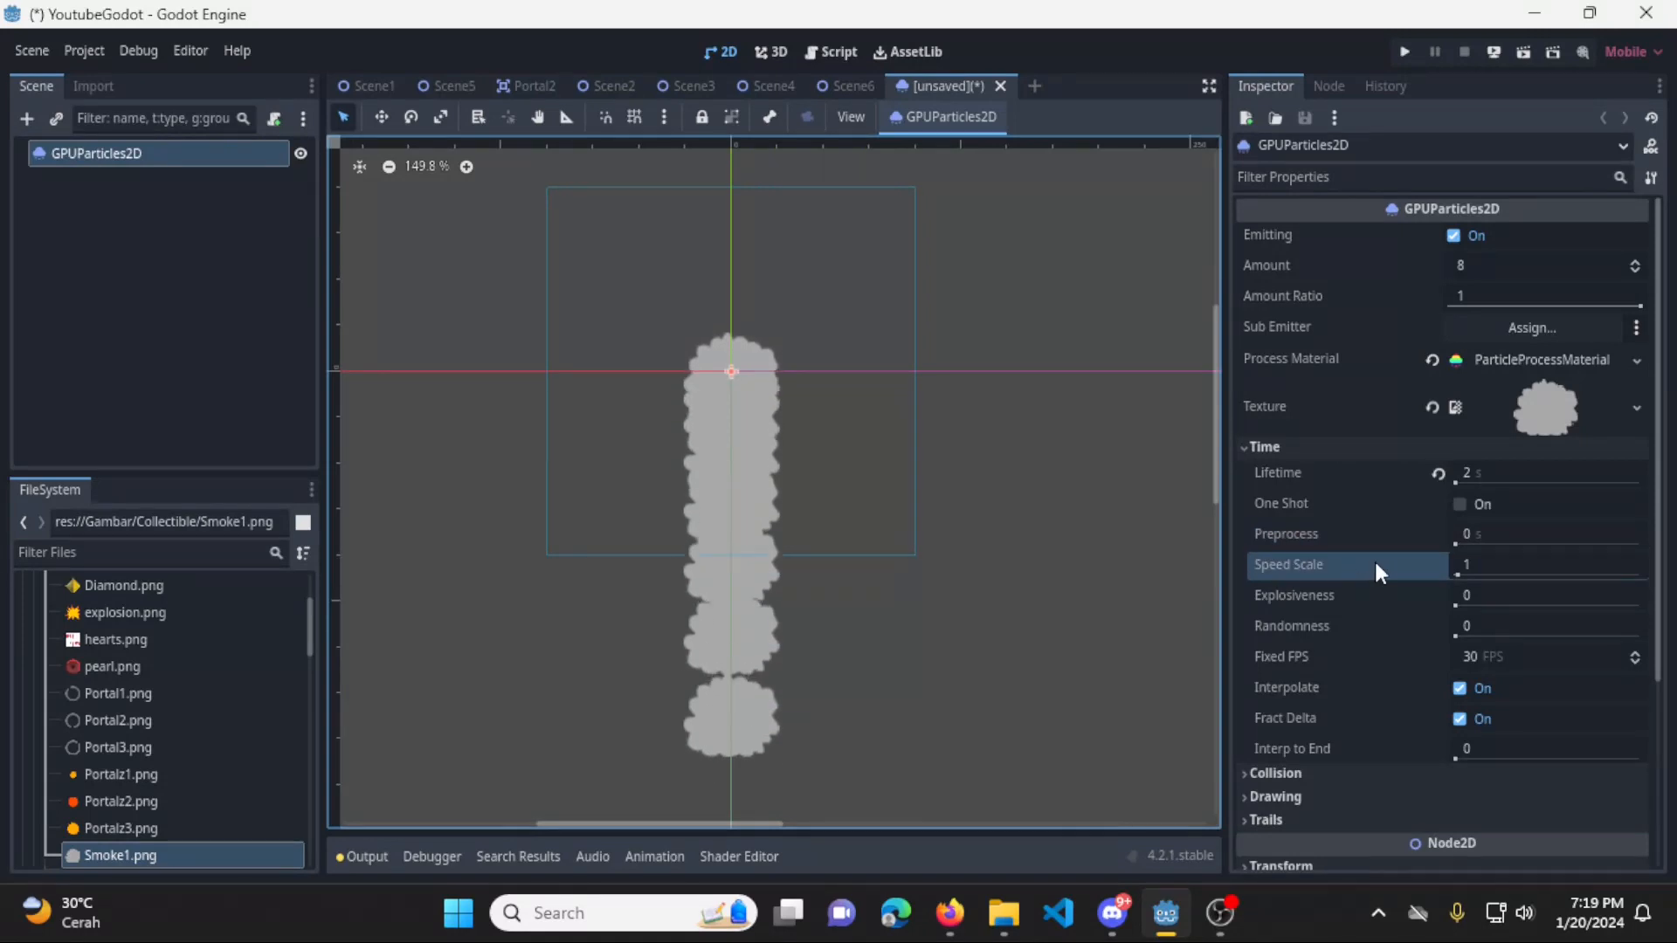
click(1488, 566)
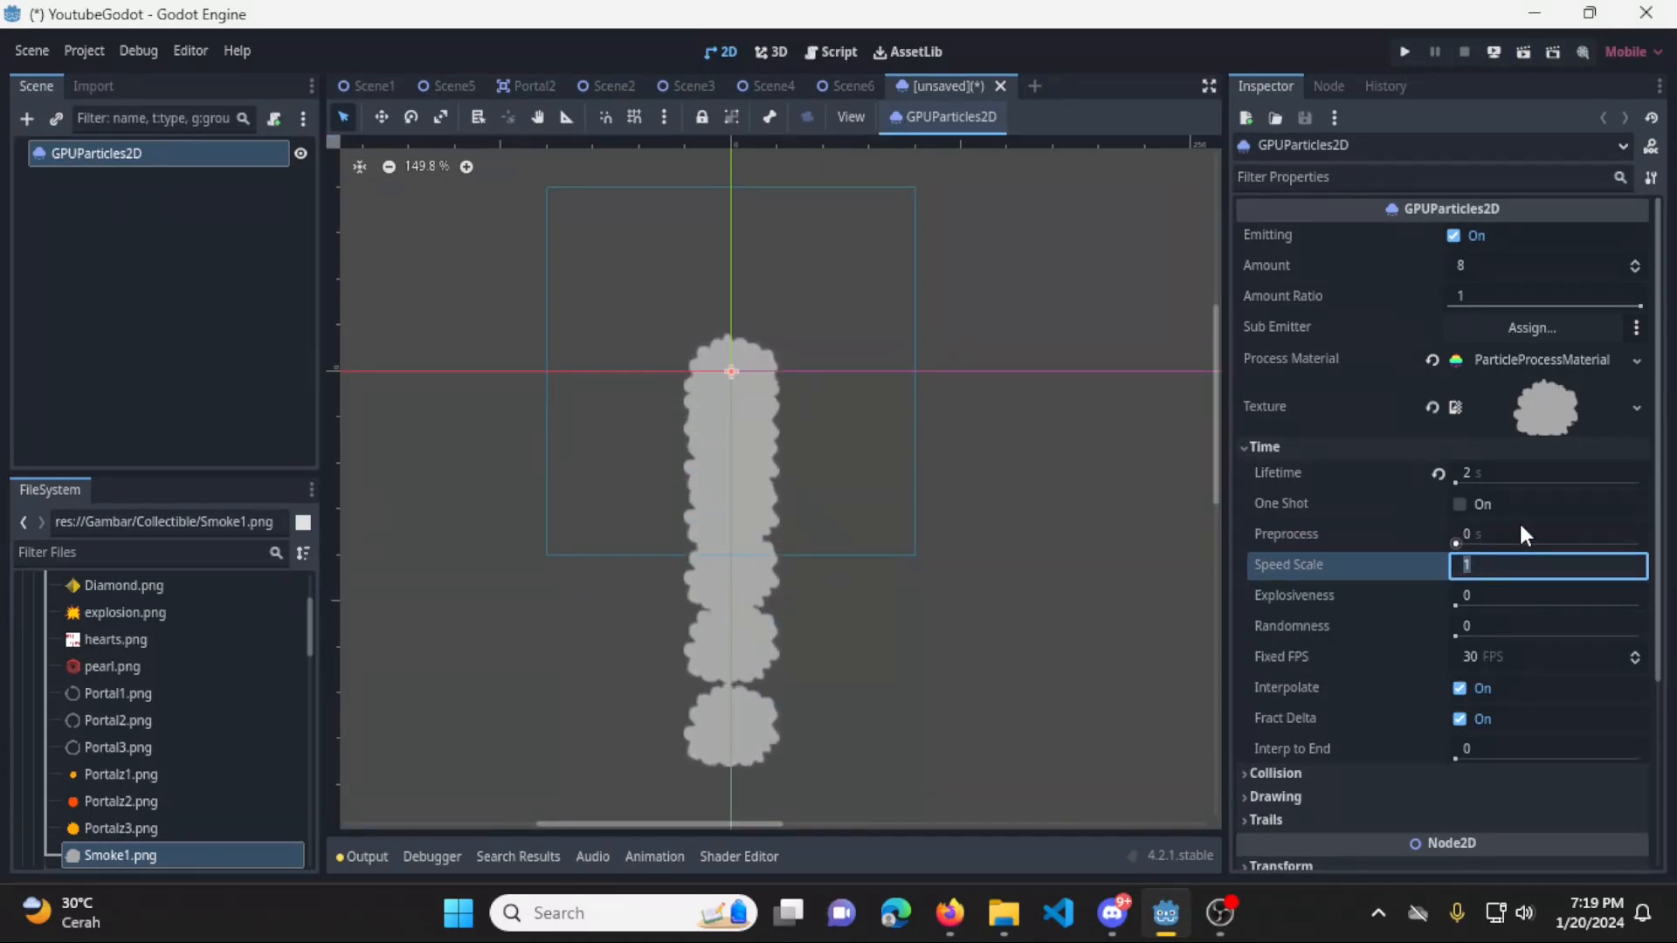
text(2)
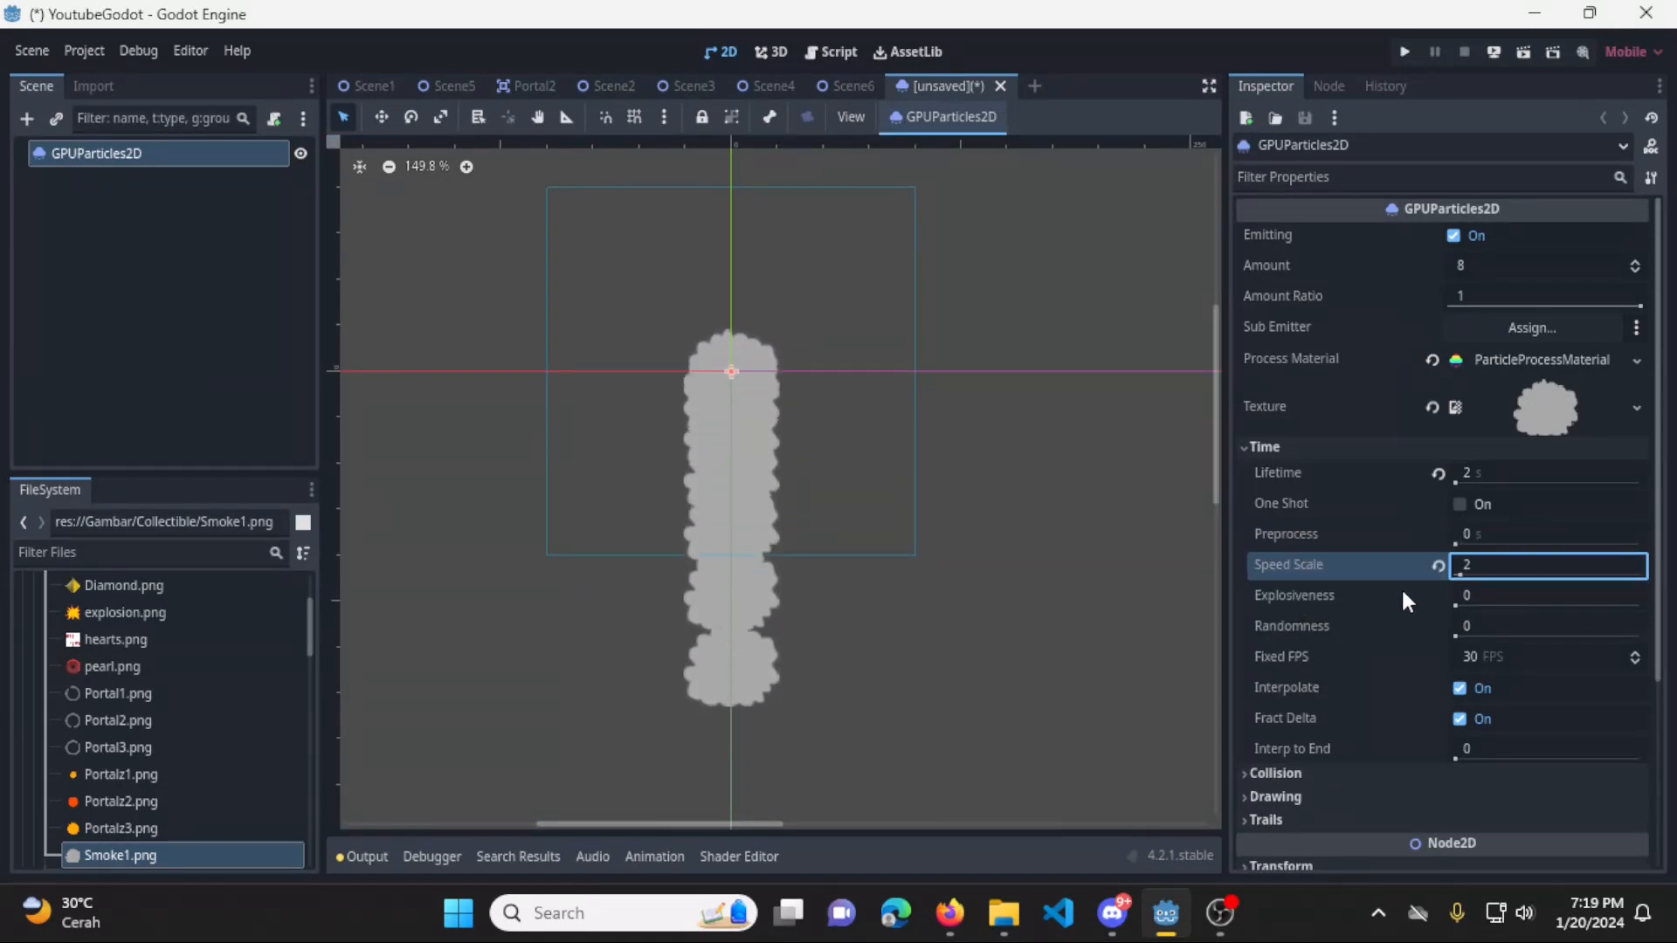
key(BackSpace)
text(0)
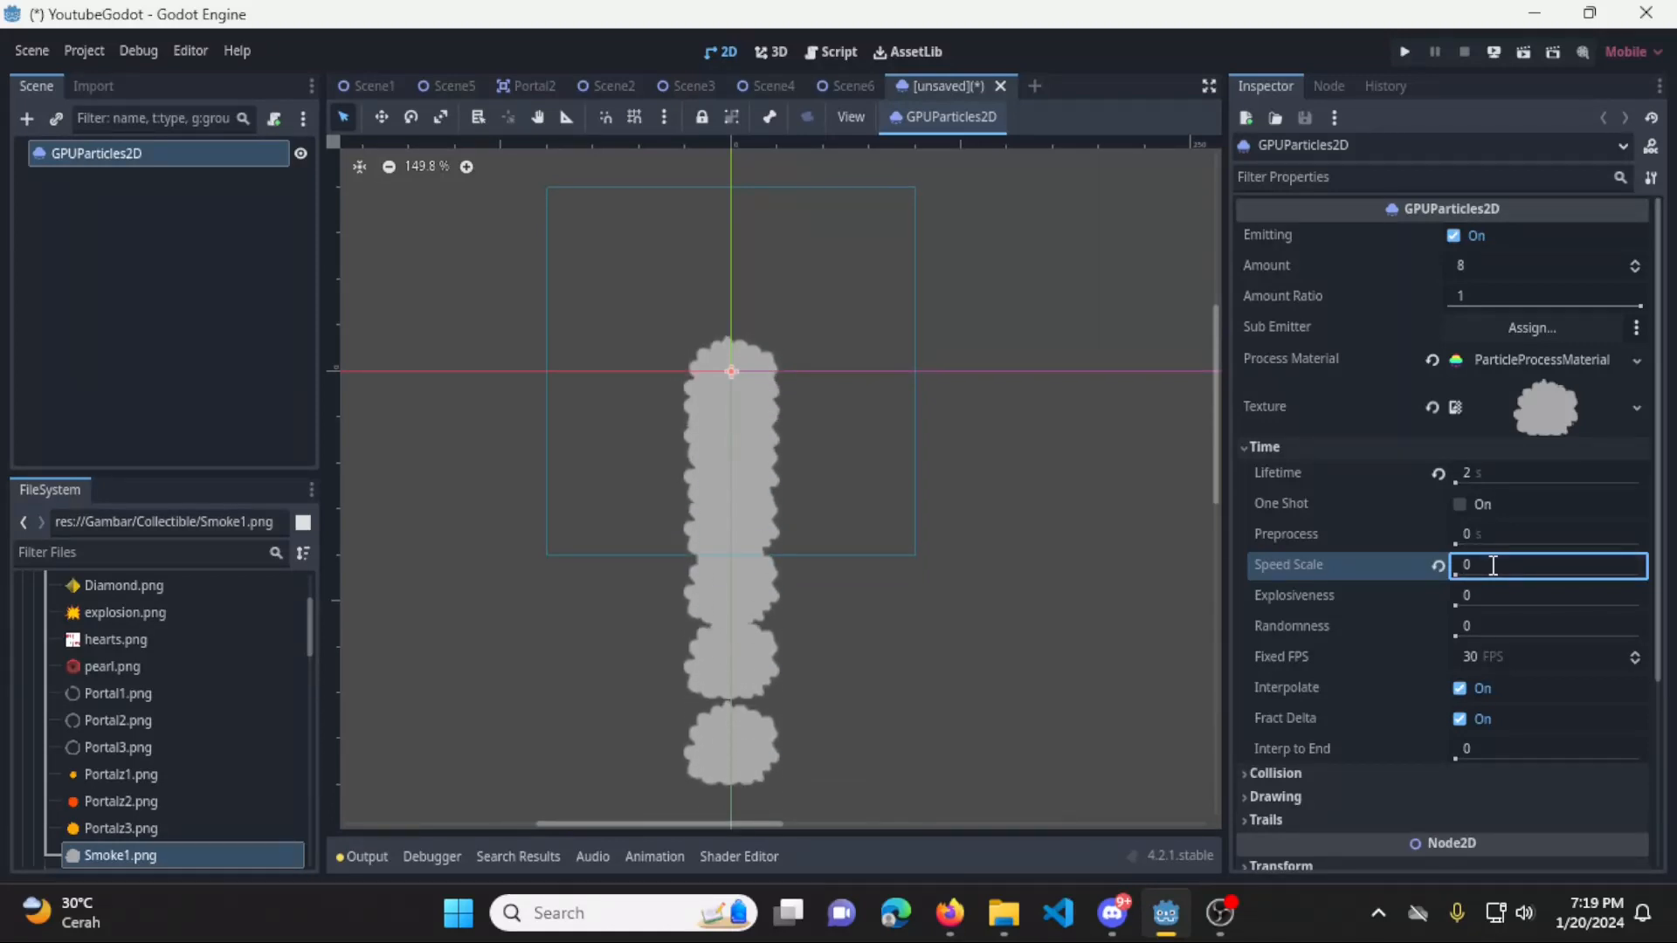
click(1495, 564)
text(0.05)
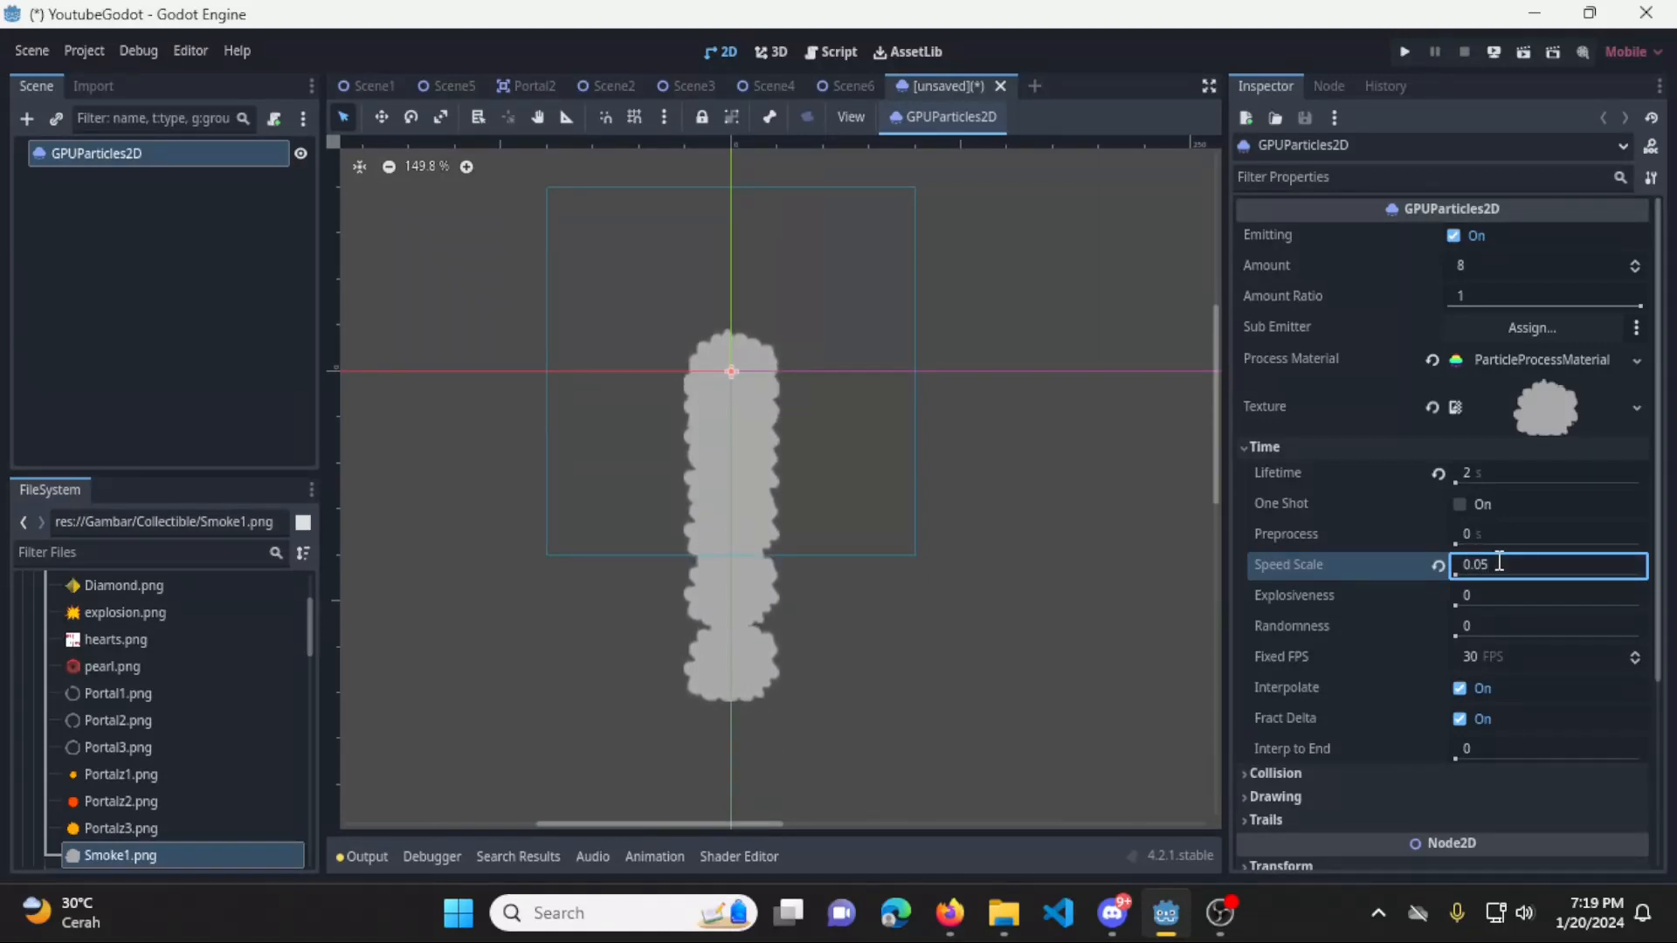
click(1557, 558)
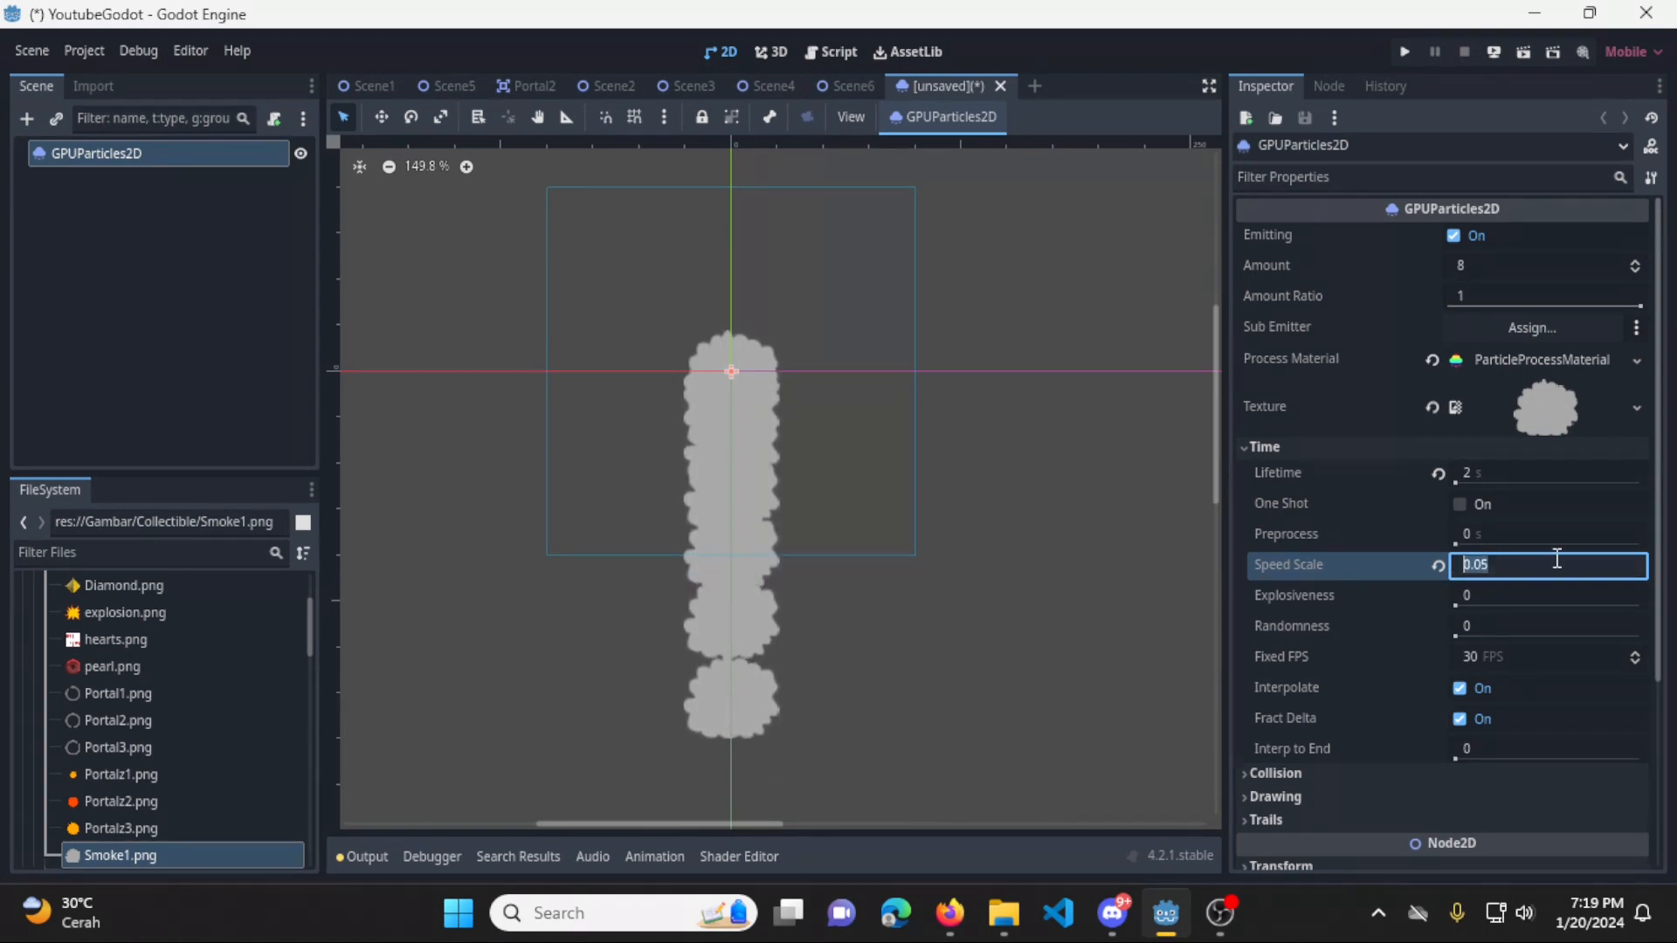
text(1)
key(Return)
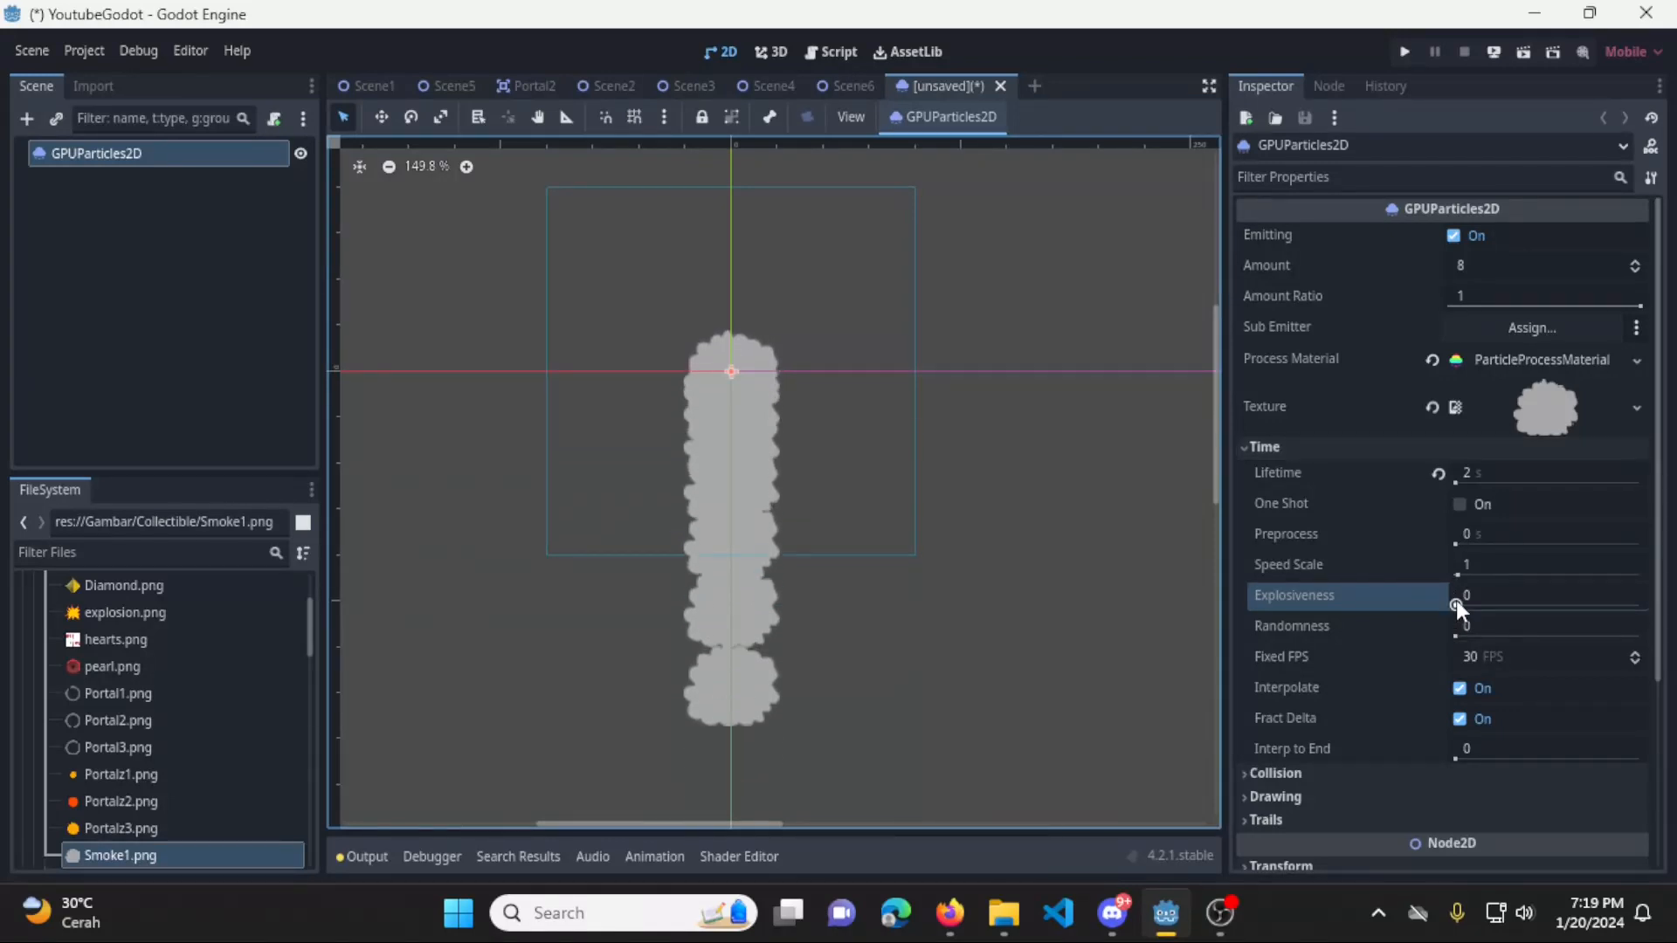
Try Explosiveness values of 1 and 0.5 on the particles, returning the setting to 0 after each
drag(1454, 600, 1663, 612)
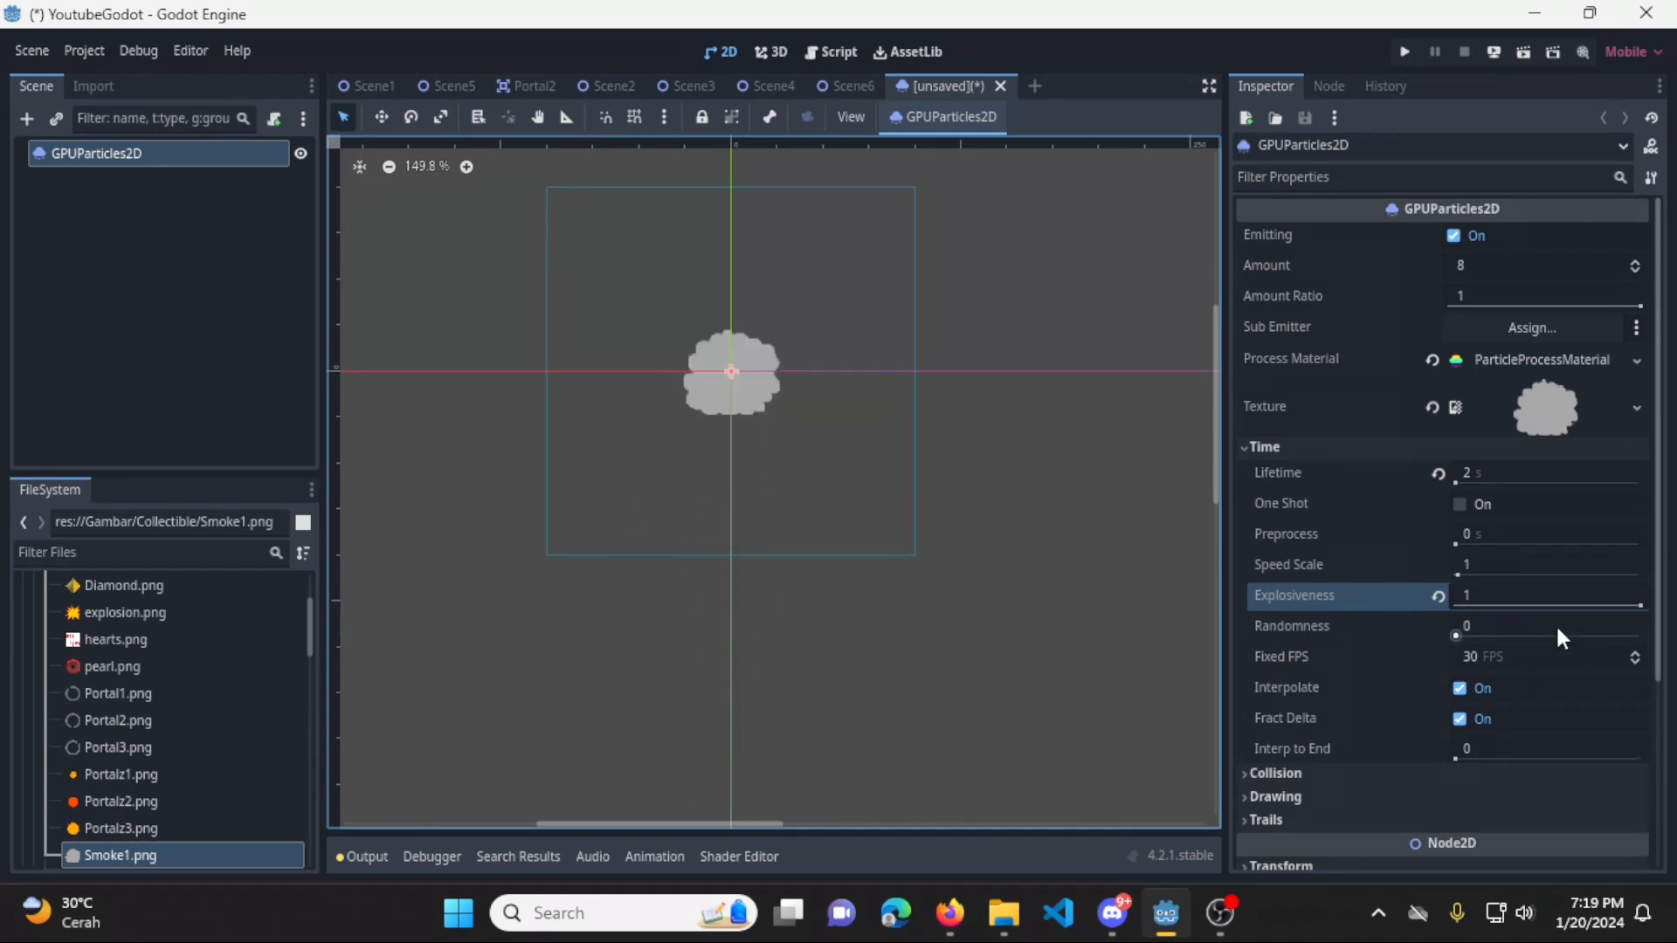
click(1438, 595)
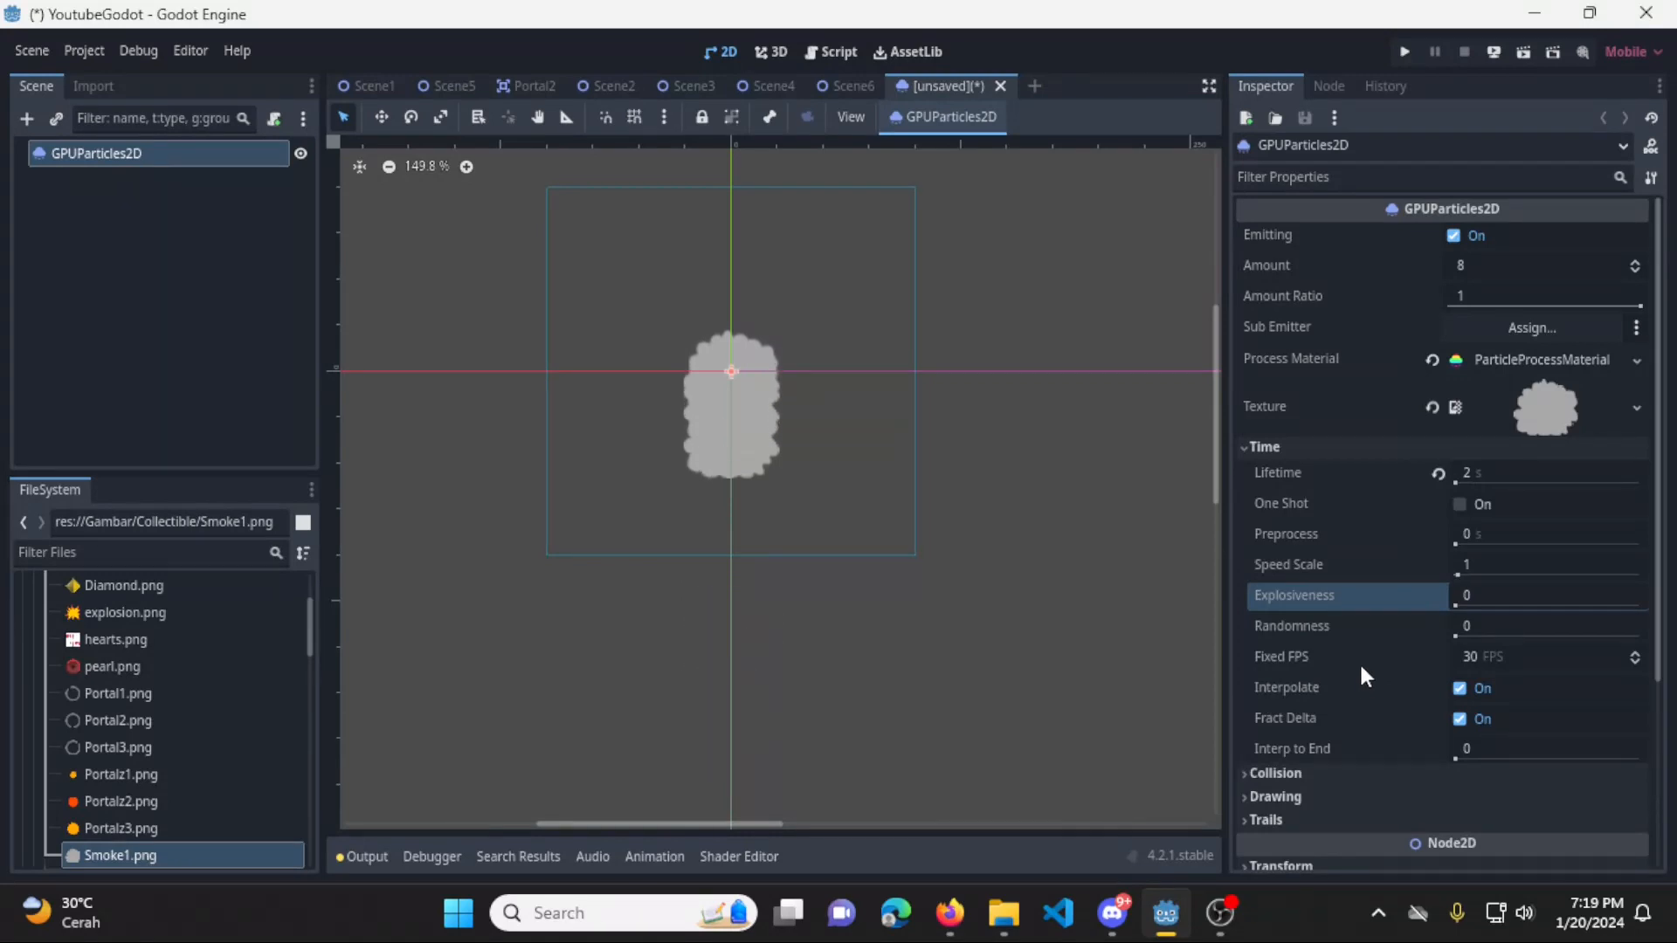
drag(1453, 605, 1546, 604)
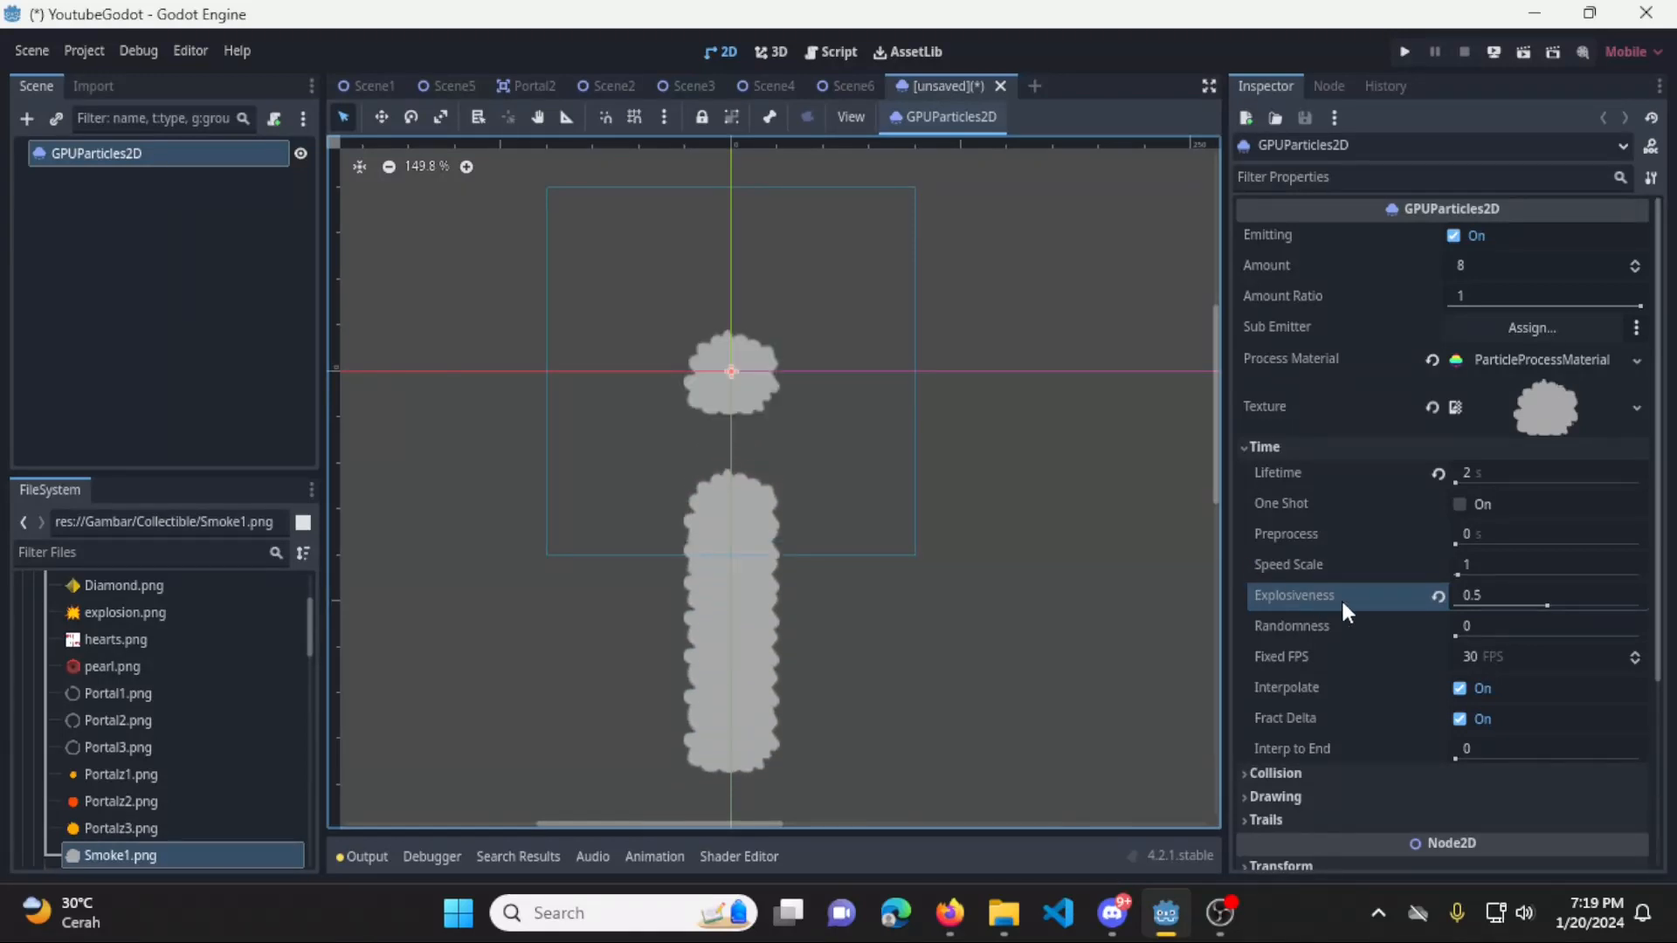
click(1581, 599)
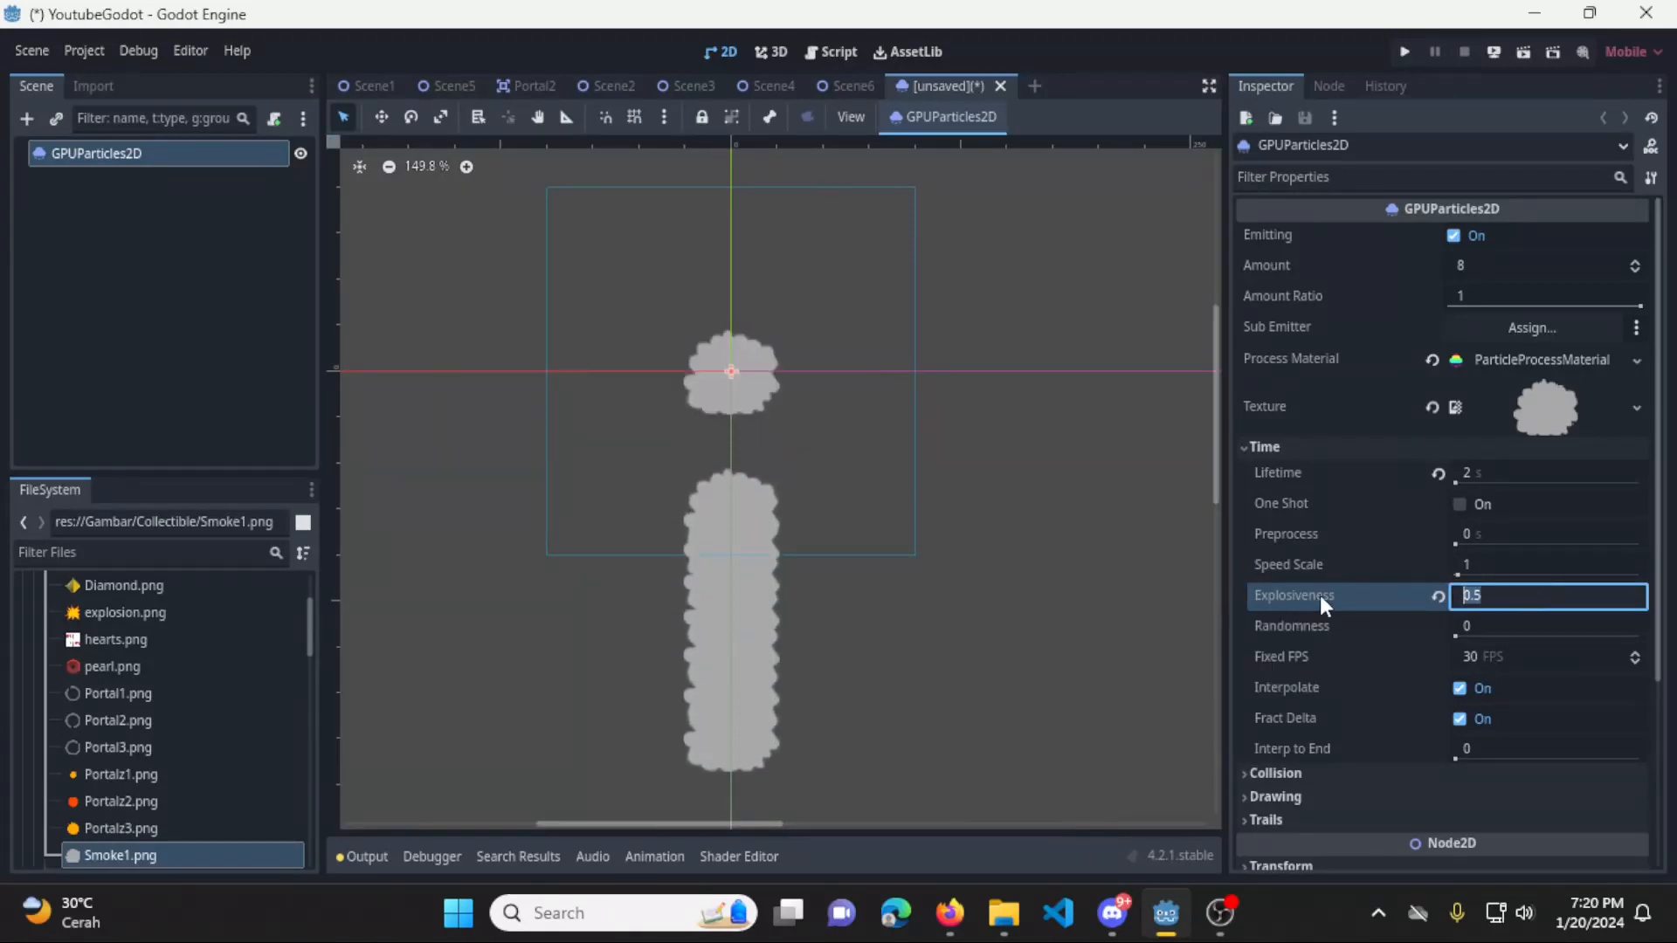
text(0)
key(Return)
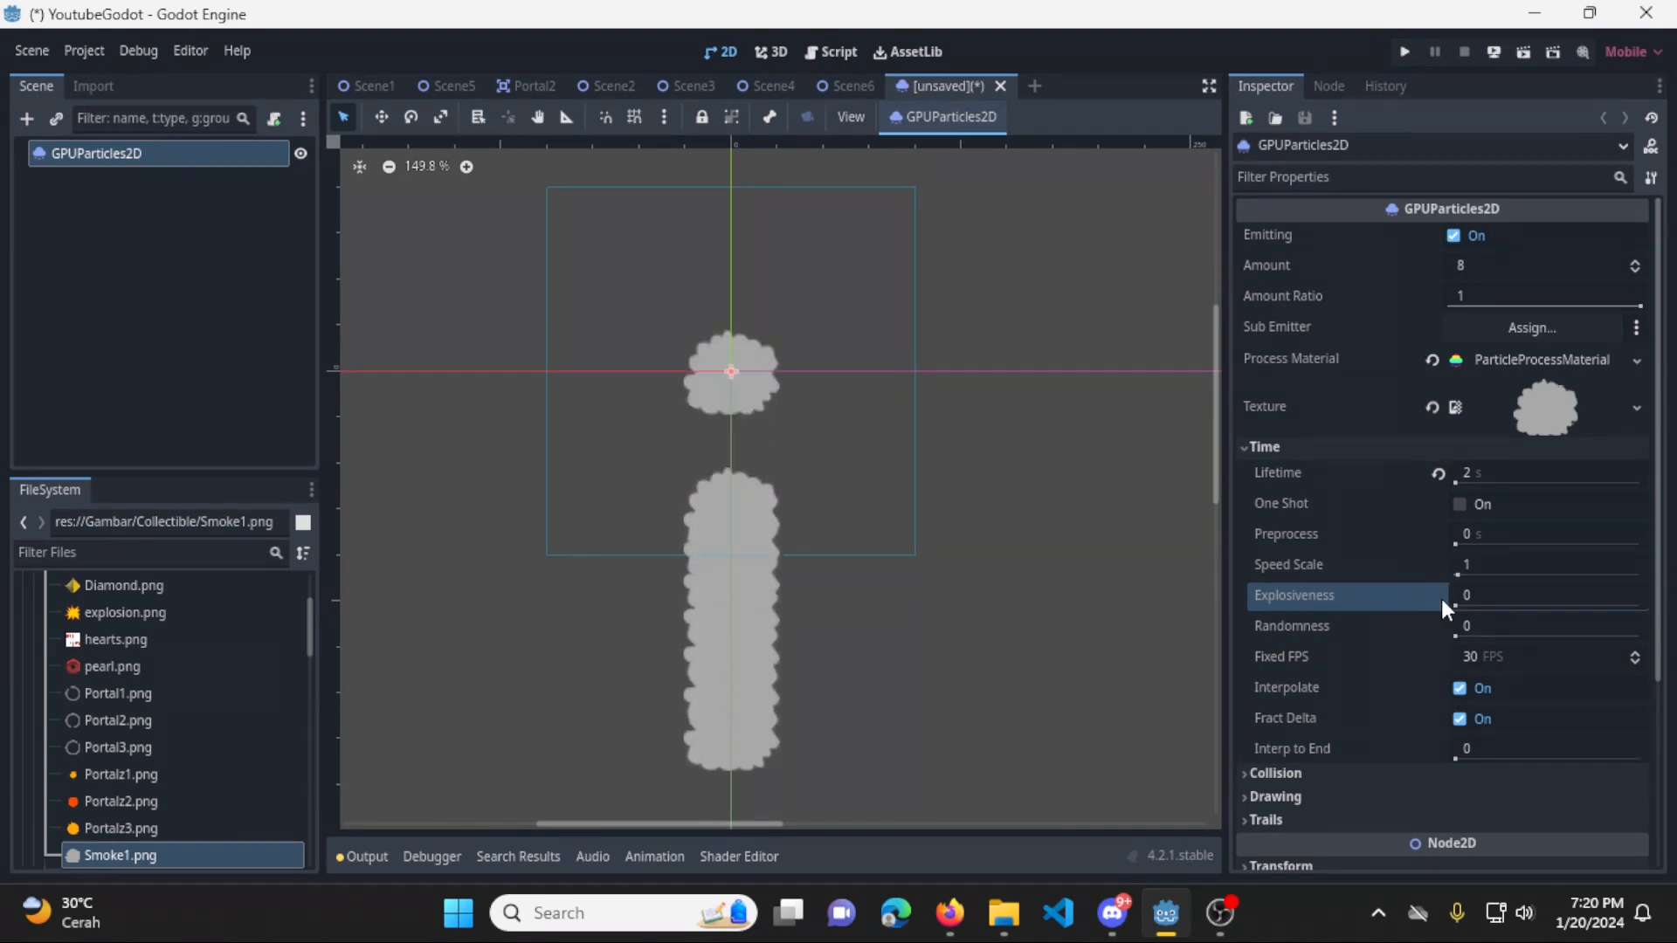
Try Explosiveness values of 0.75 and 0.19, then reset the property to its default
drag(1460, 608, 1600, 616)
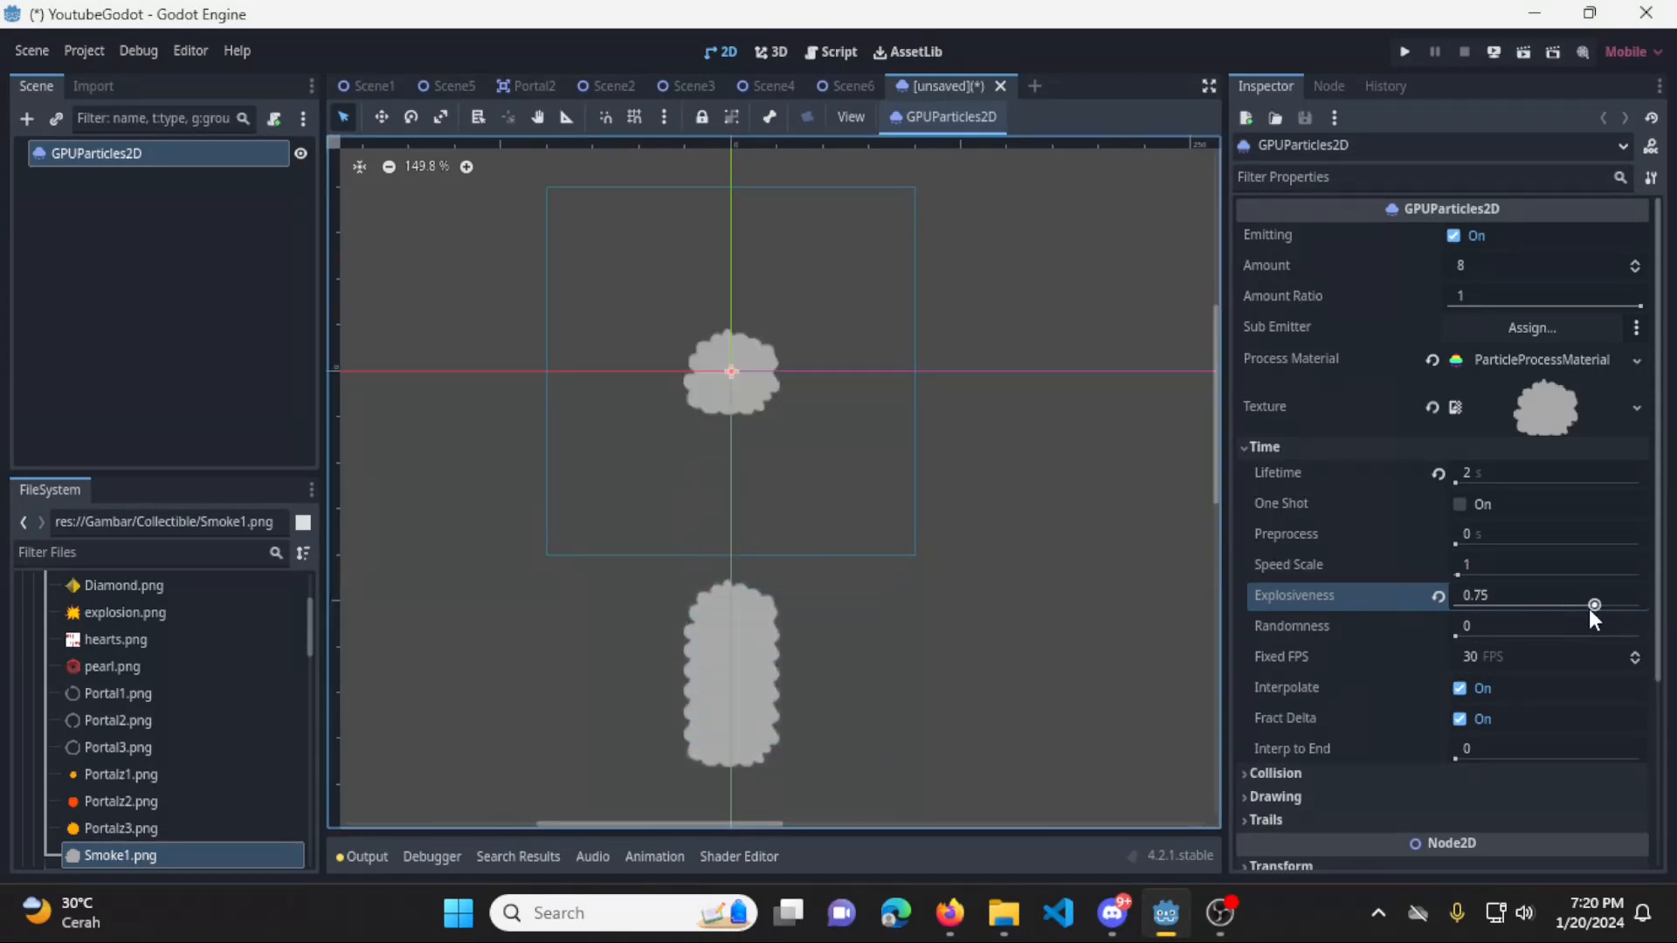
drag(1589, 609, 1486, 598)
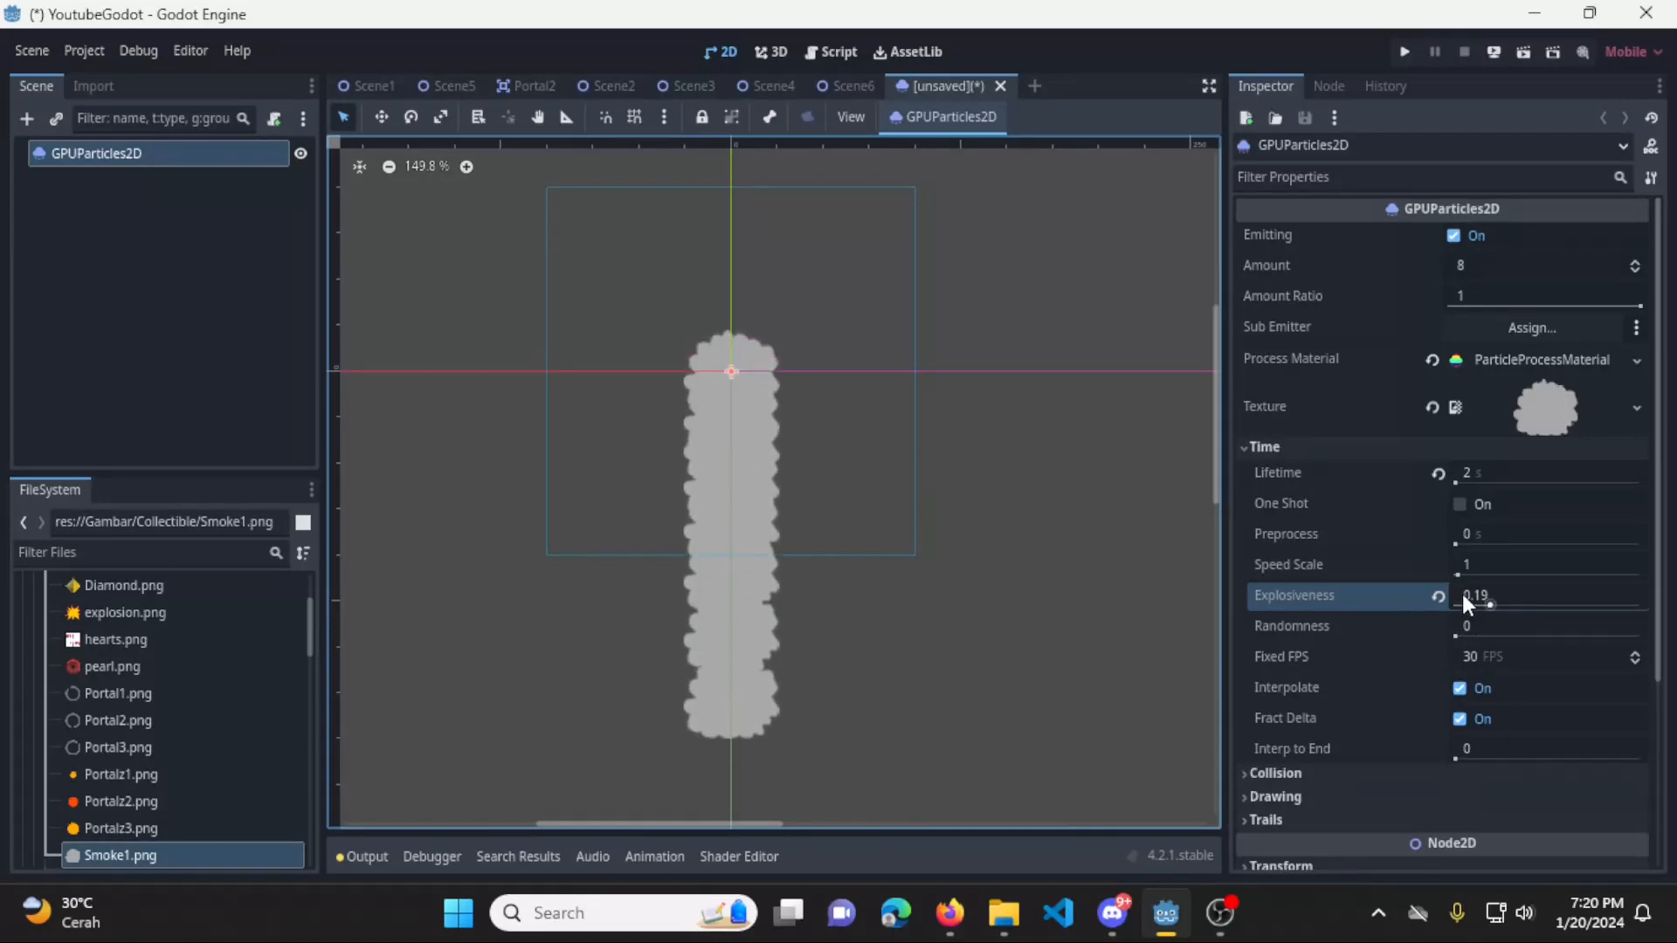
click(1437, 596)
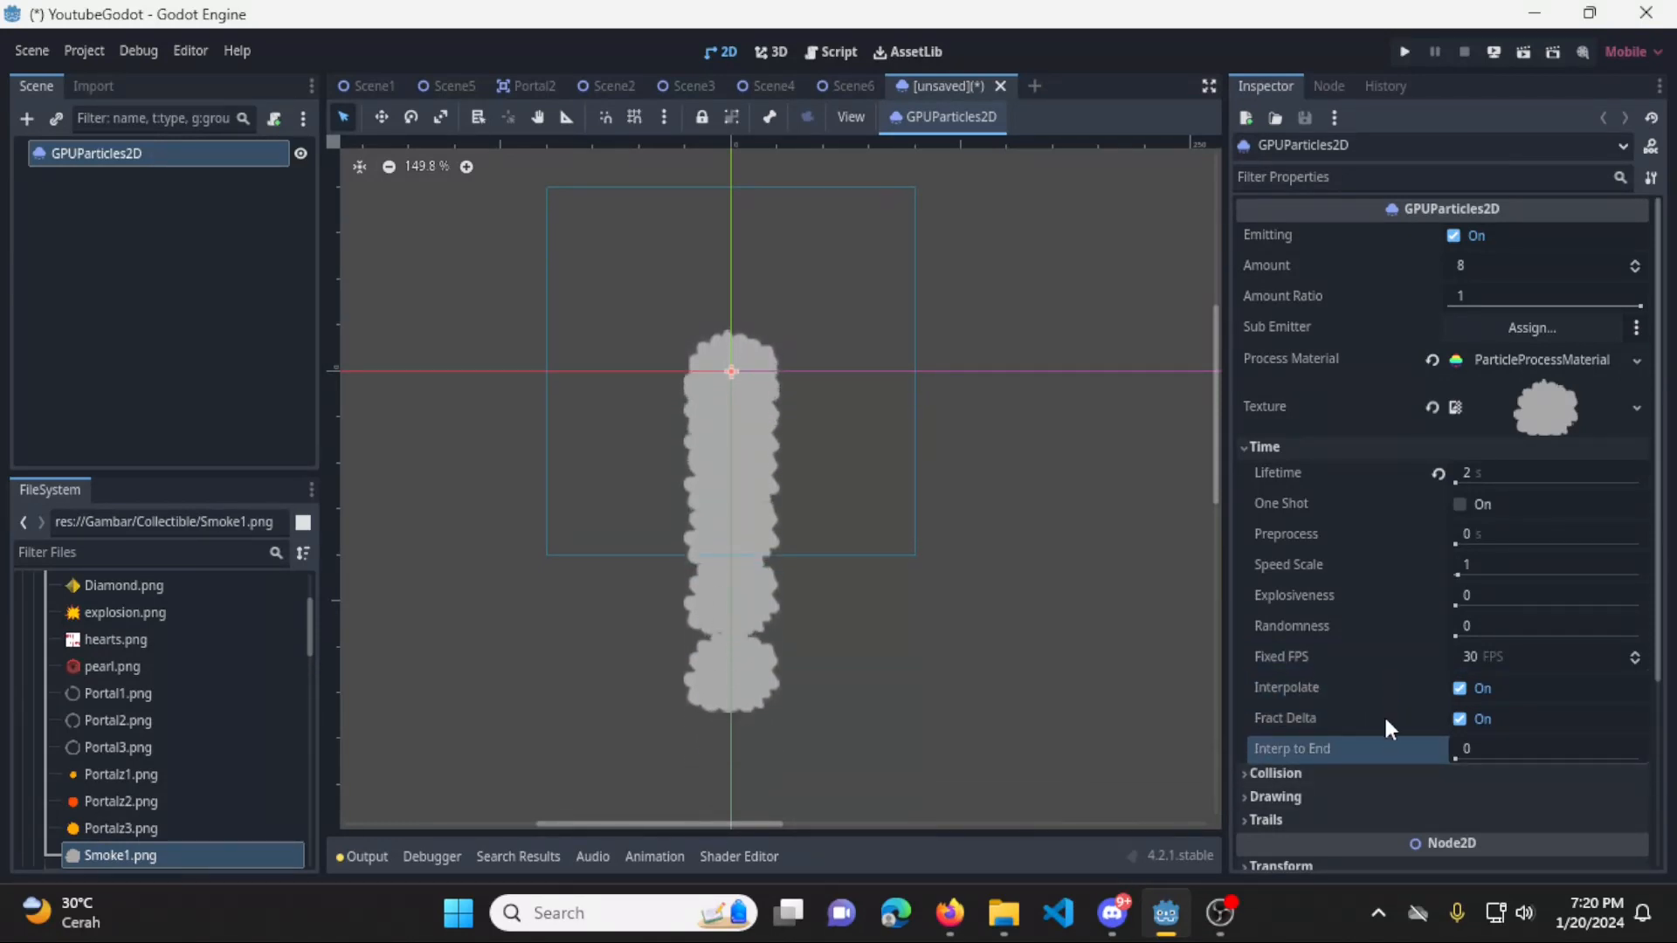
Examine the Particle Flags of the process material, including Rotate Y and Disable Z
click(1237, 447)
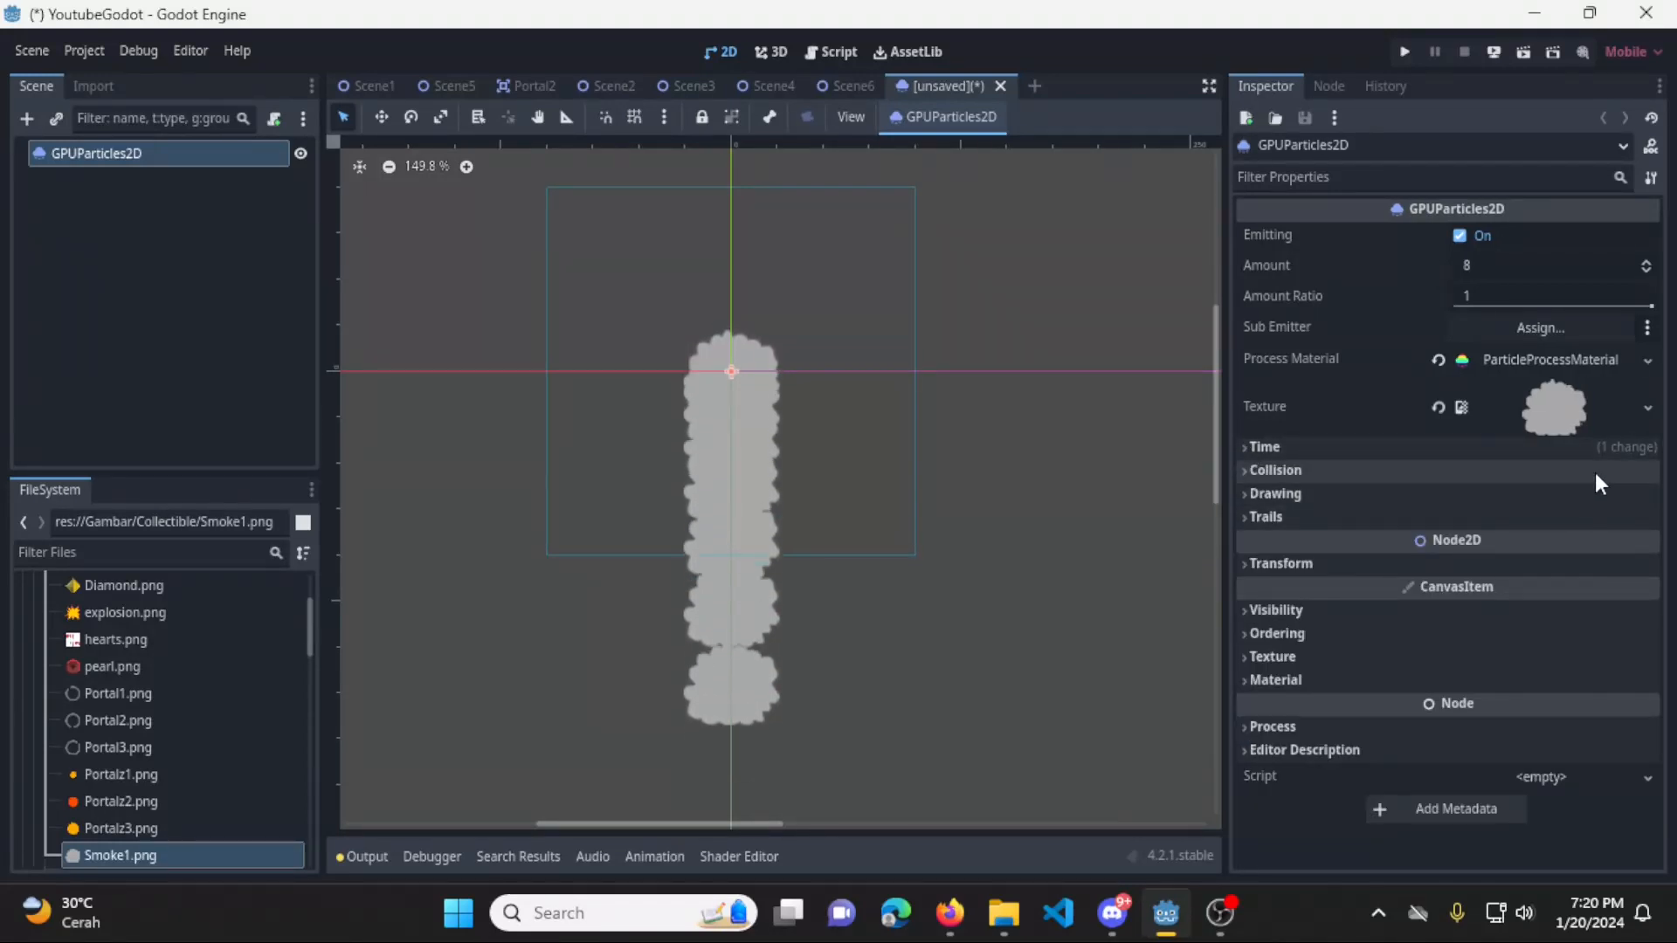
click(1570, 359)
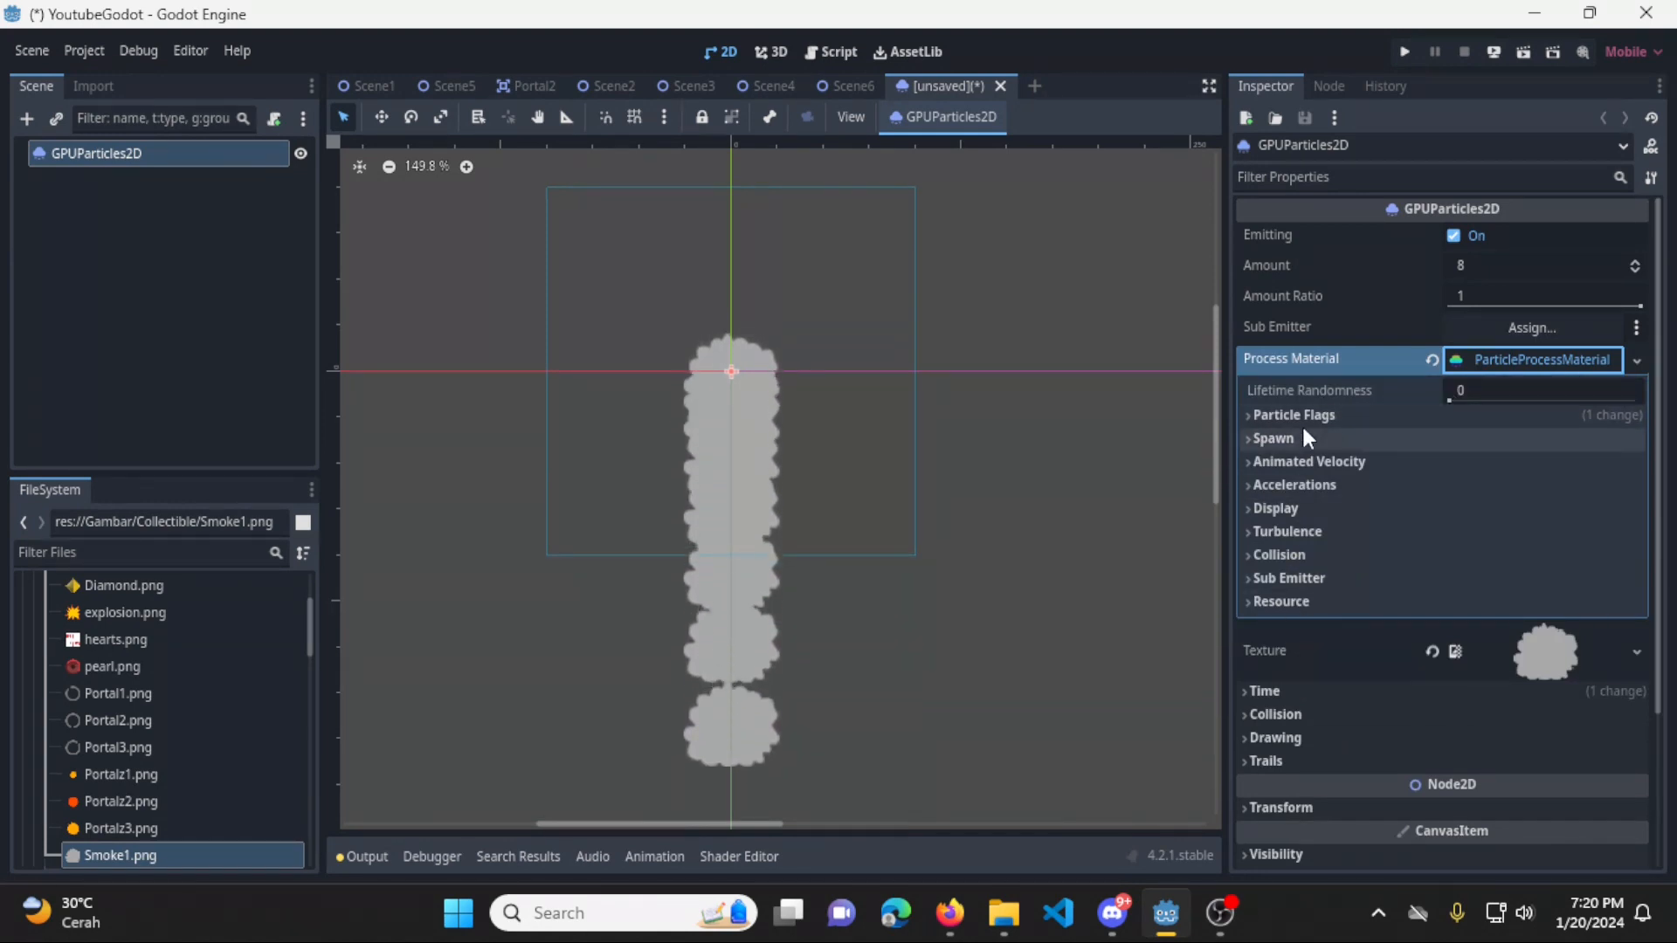
click(1340, 415)
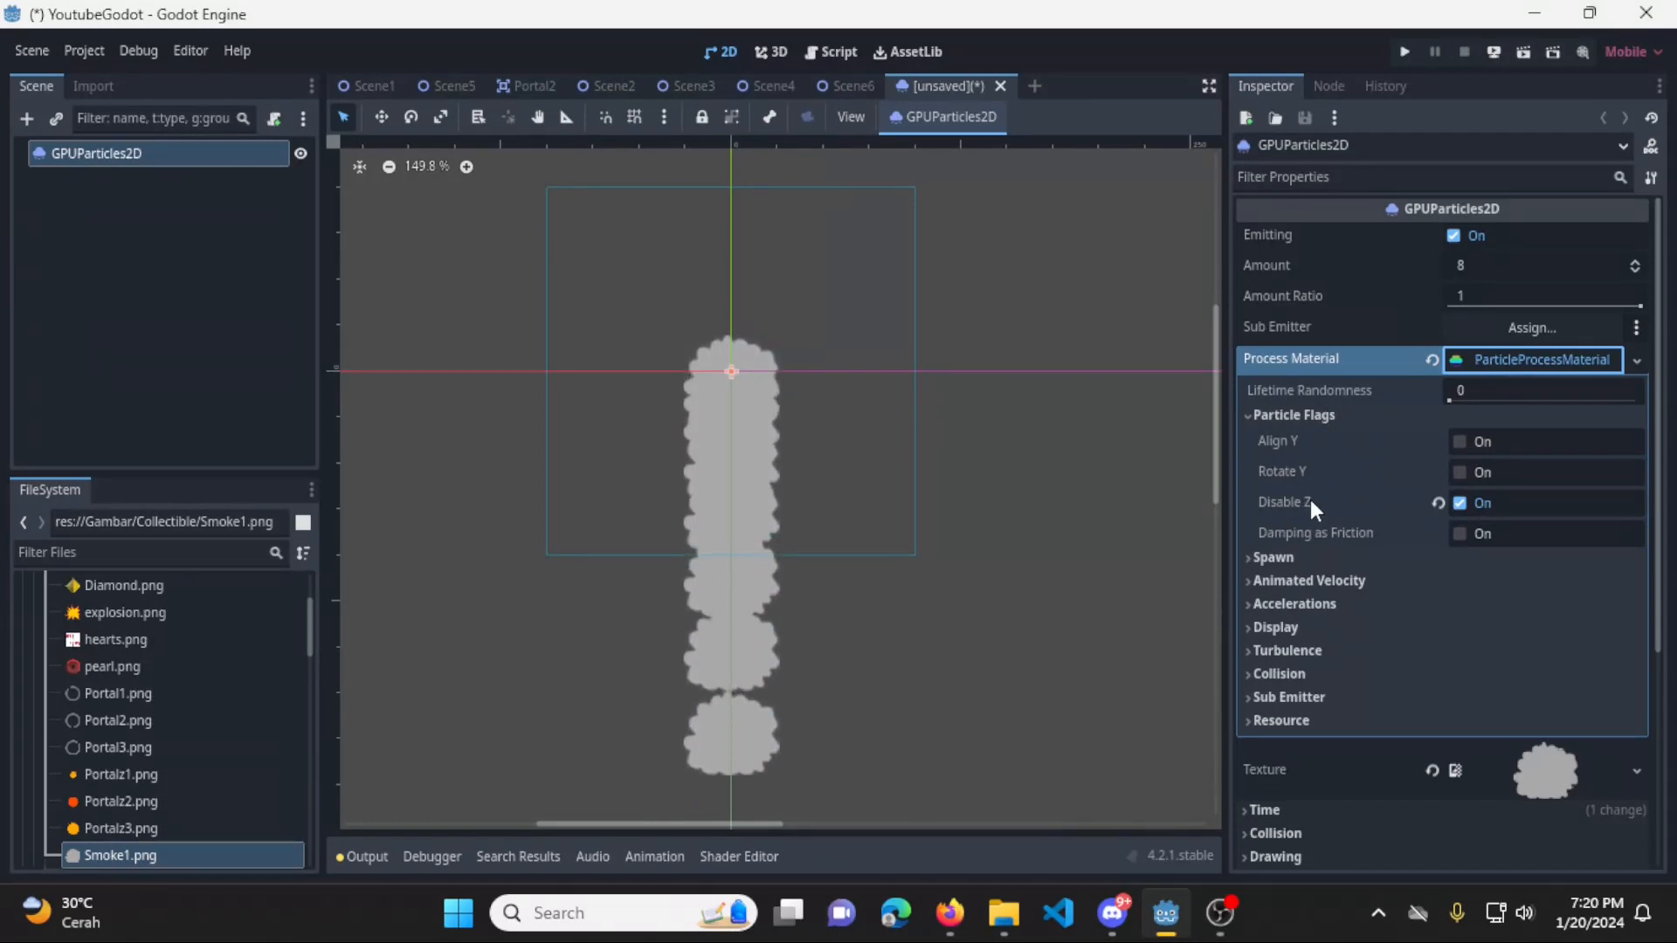
mouse_move(1310, 499)
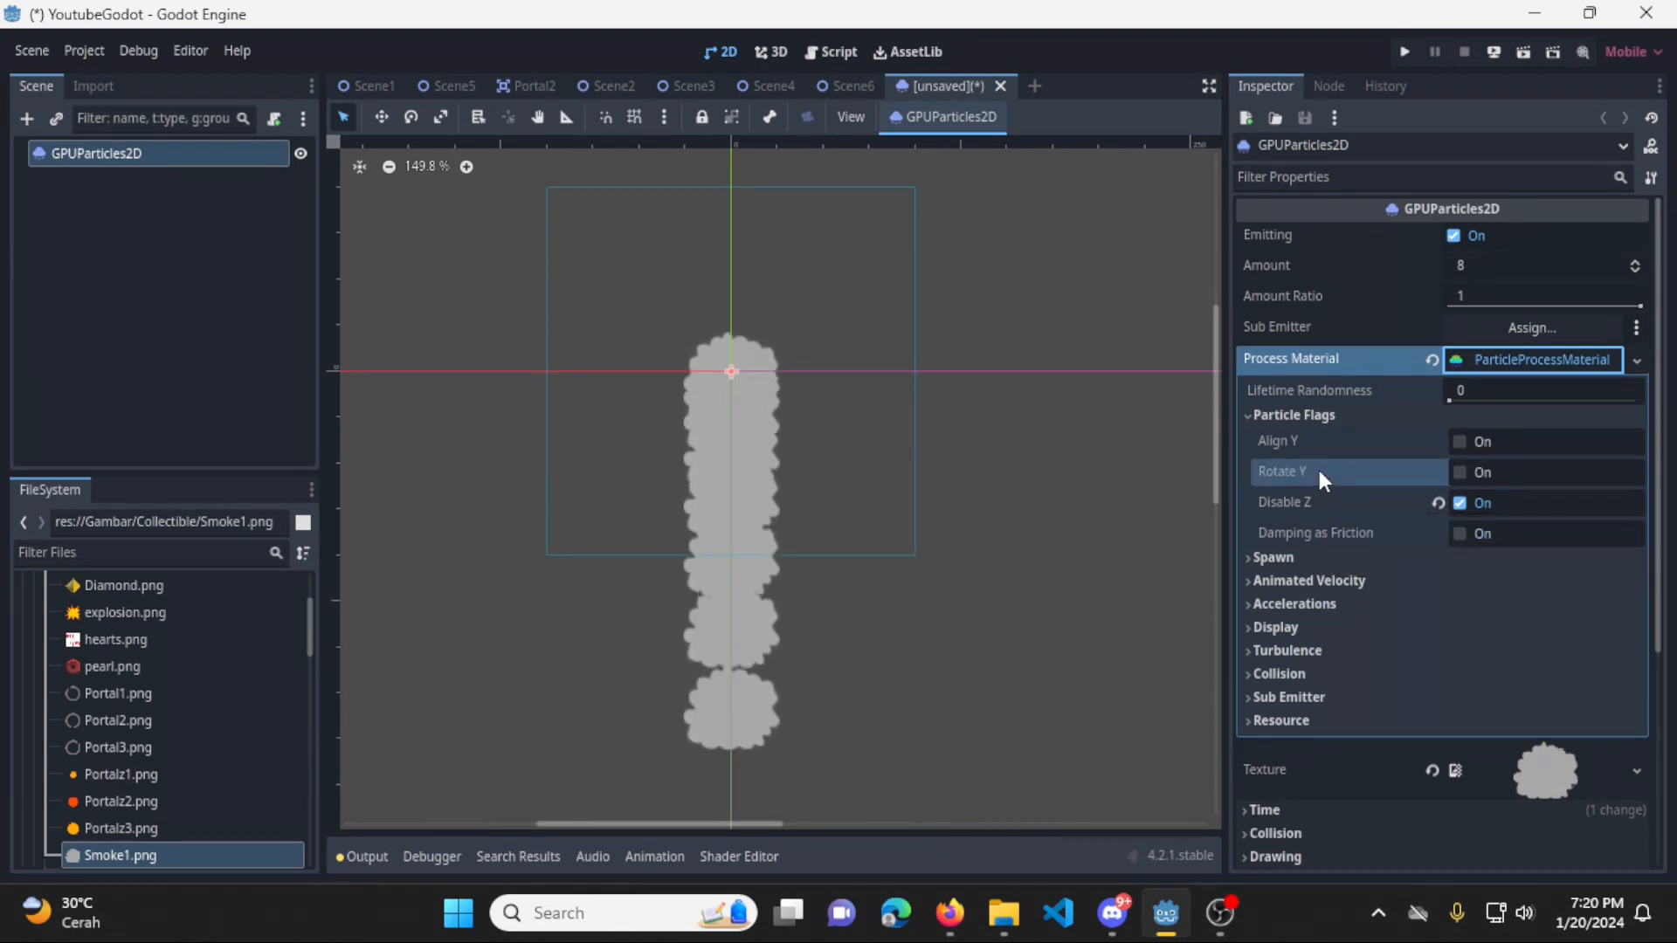
mouse_move(1319, 469)
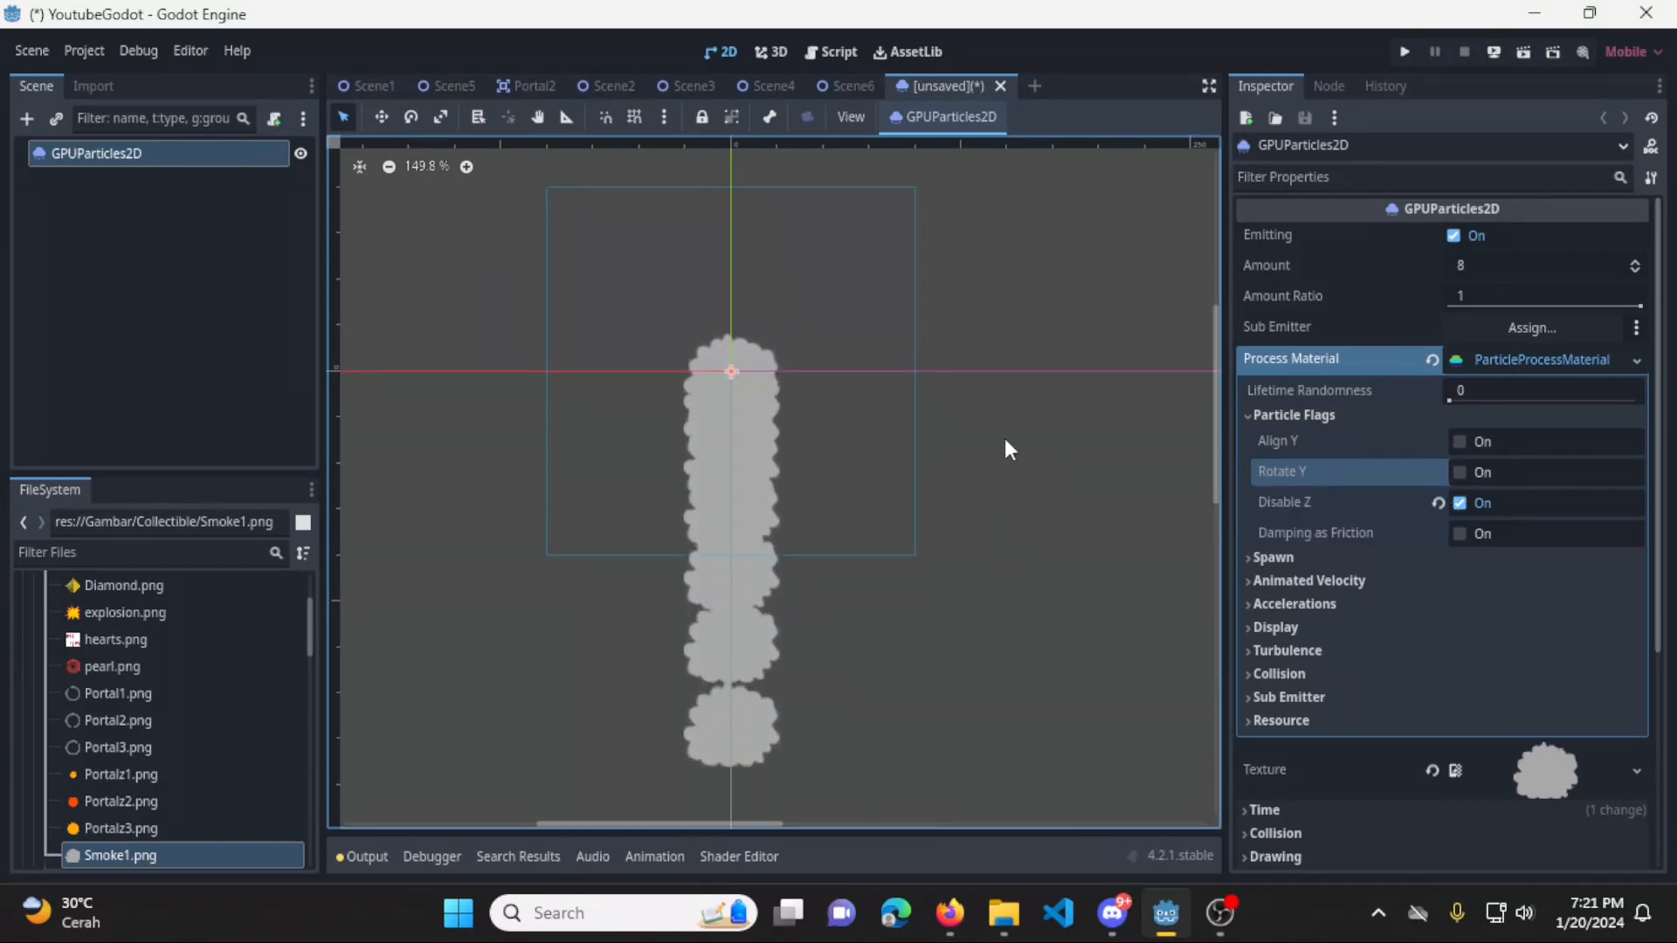
click(1268, 414)
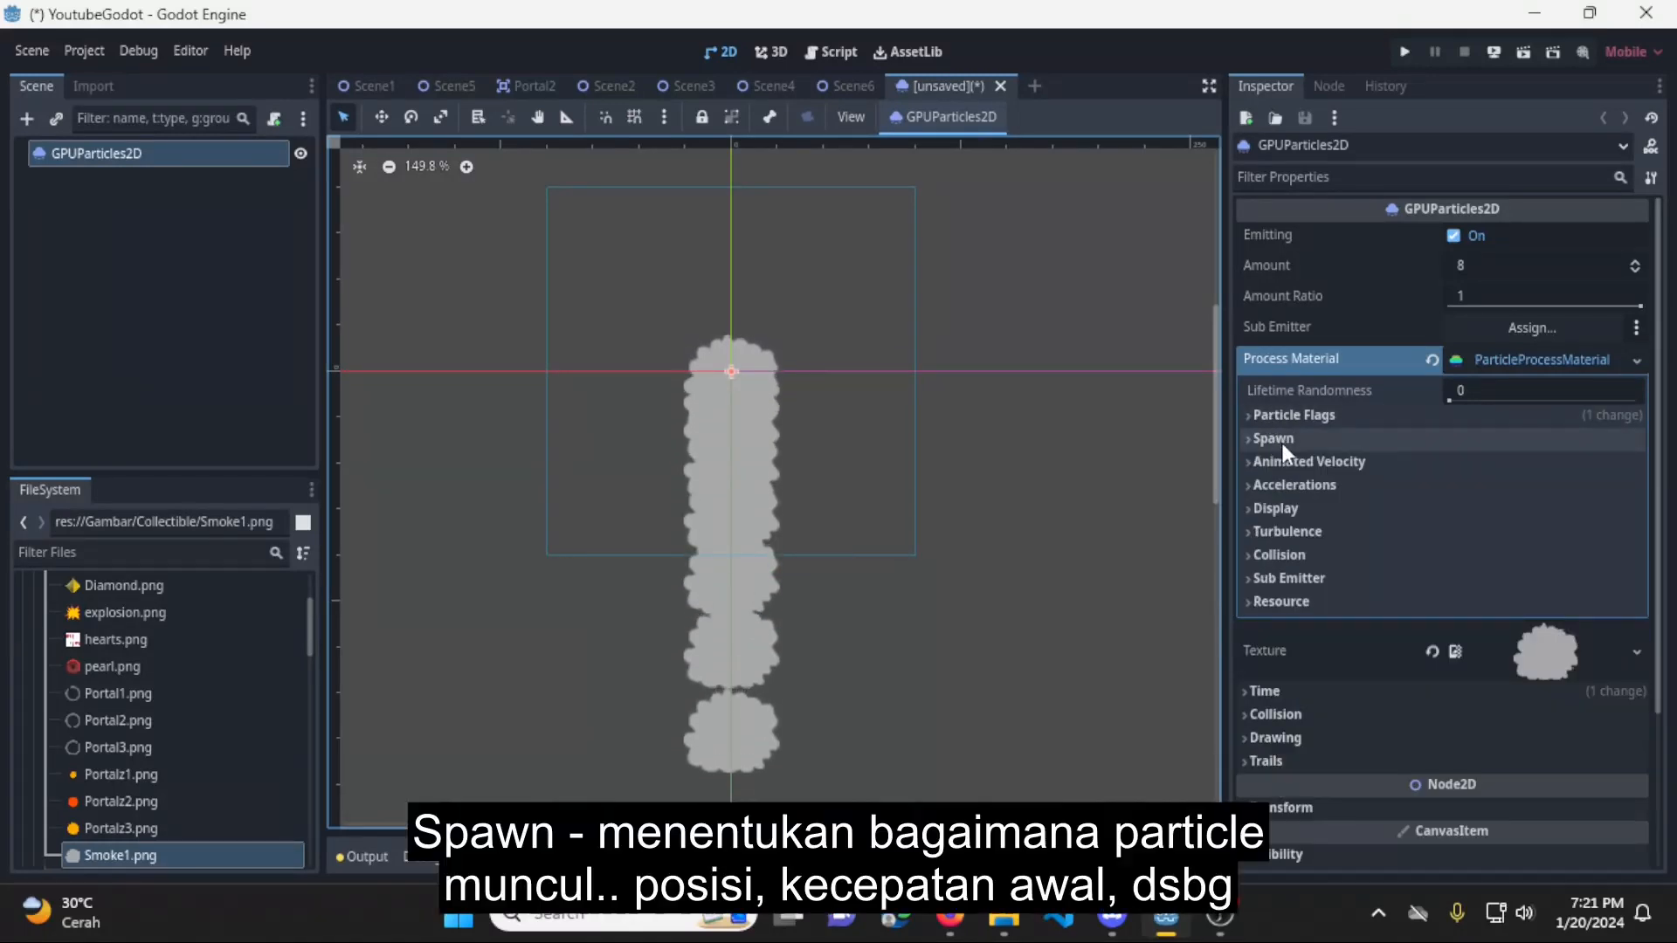
Open the Position settings in the Spawn section of the process material and look over the emission shape properties
click(1276, 439)
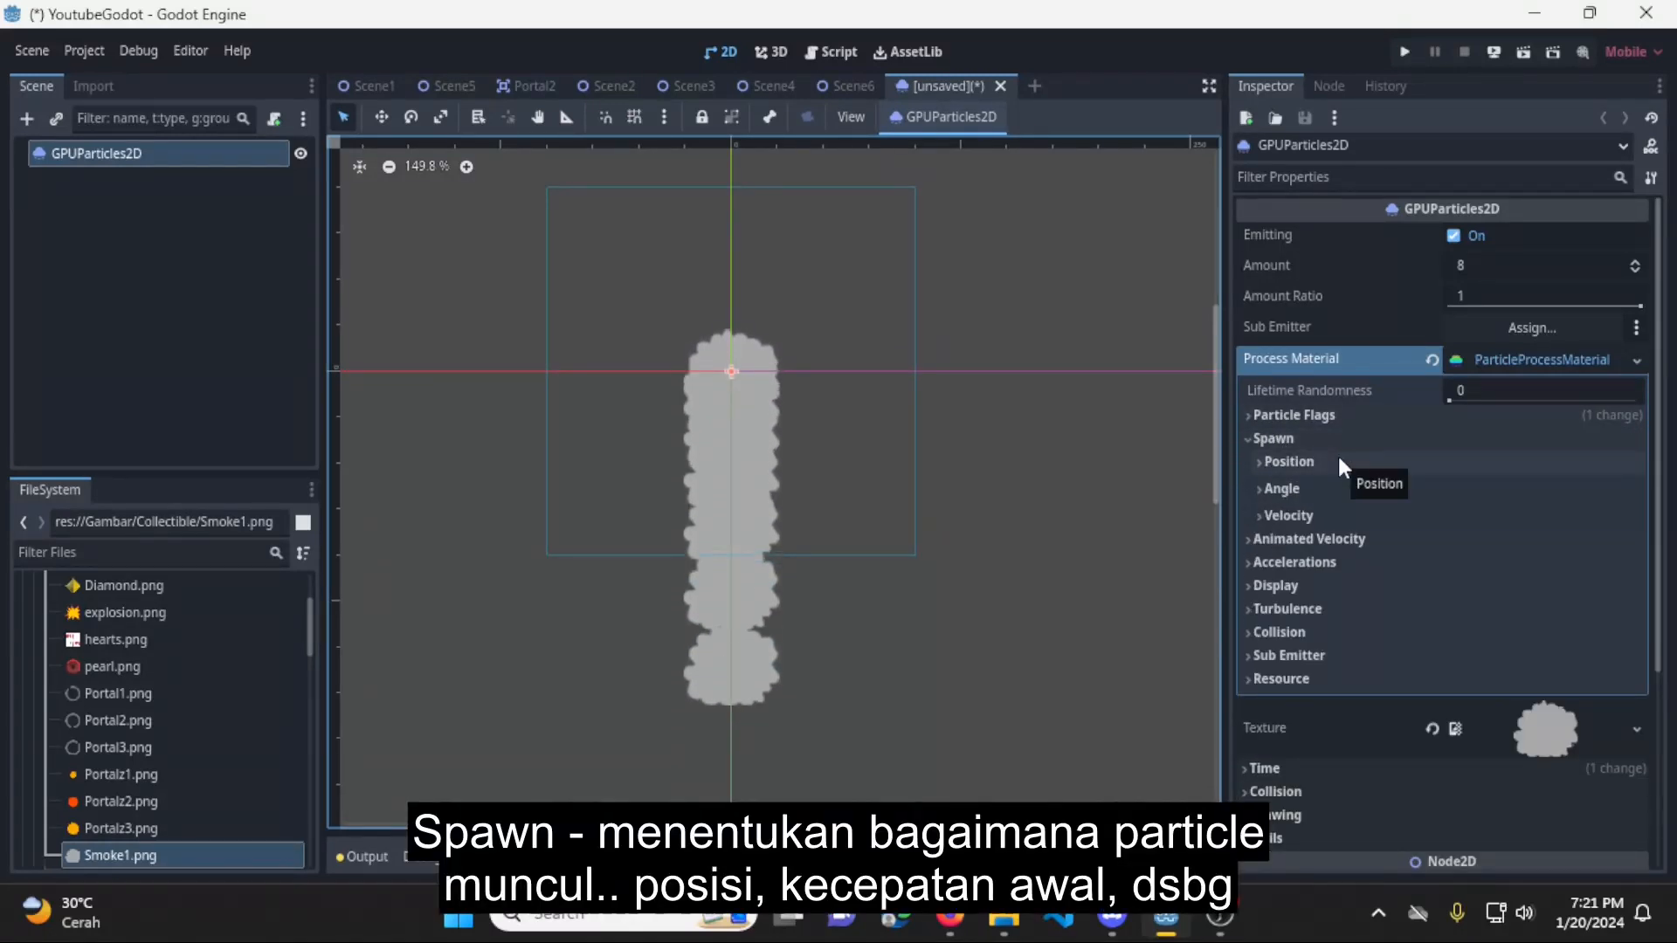
click(1340, 460)
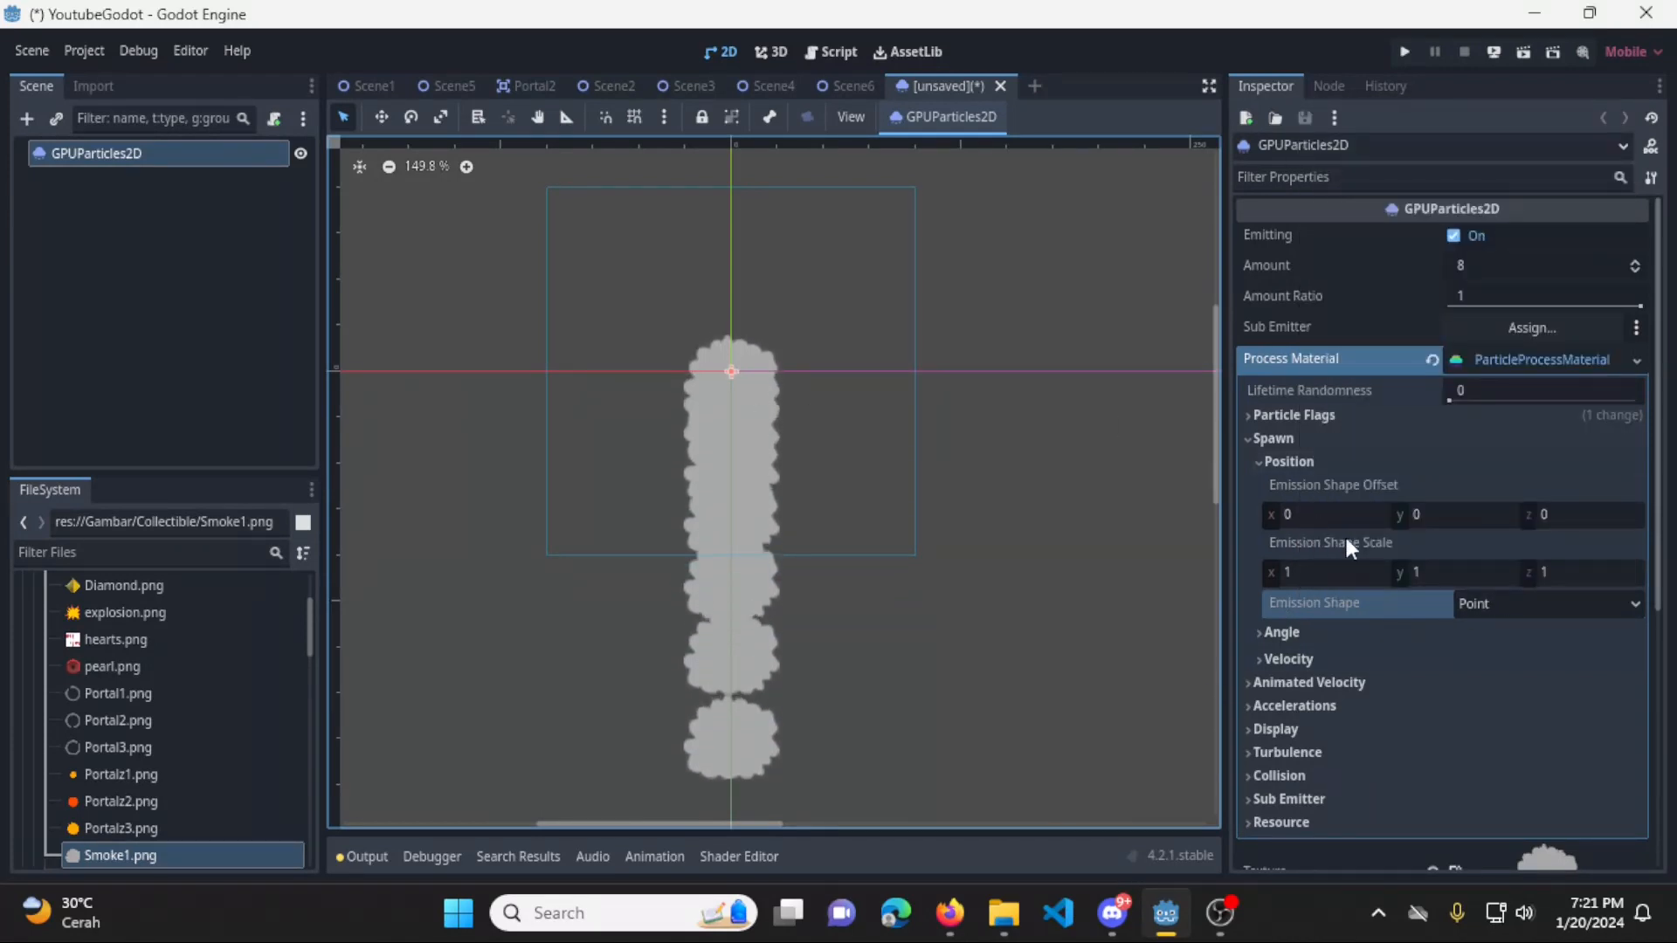
mouse_move(1428, 605)
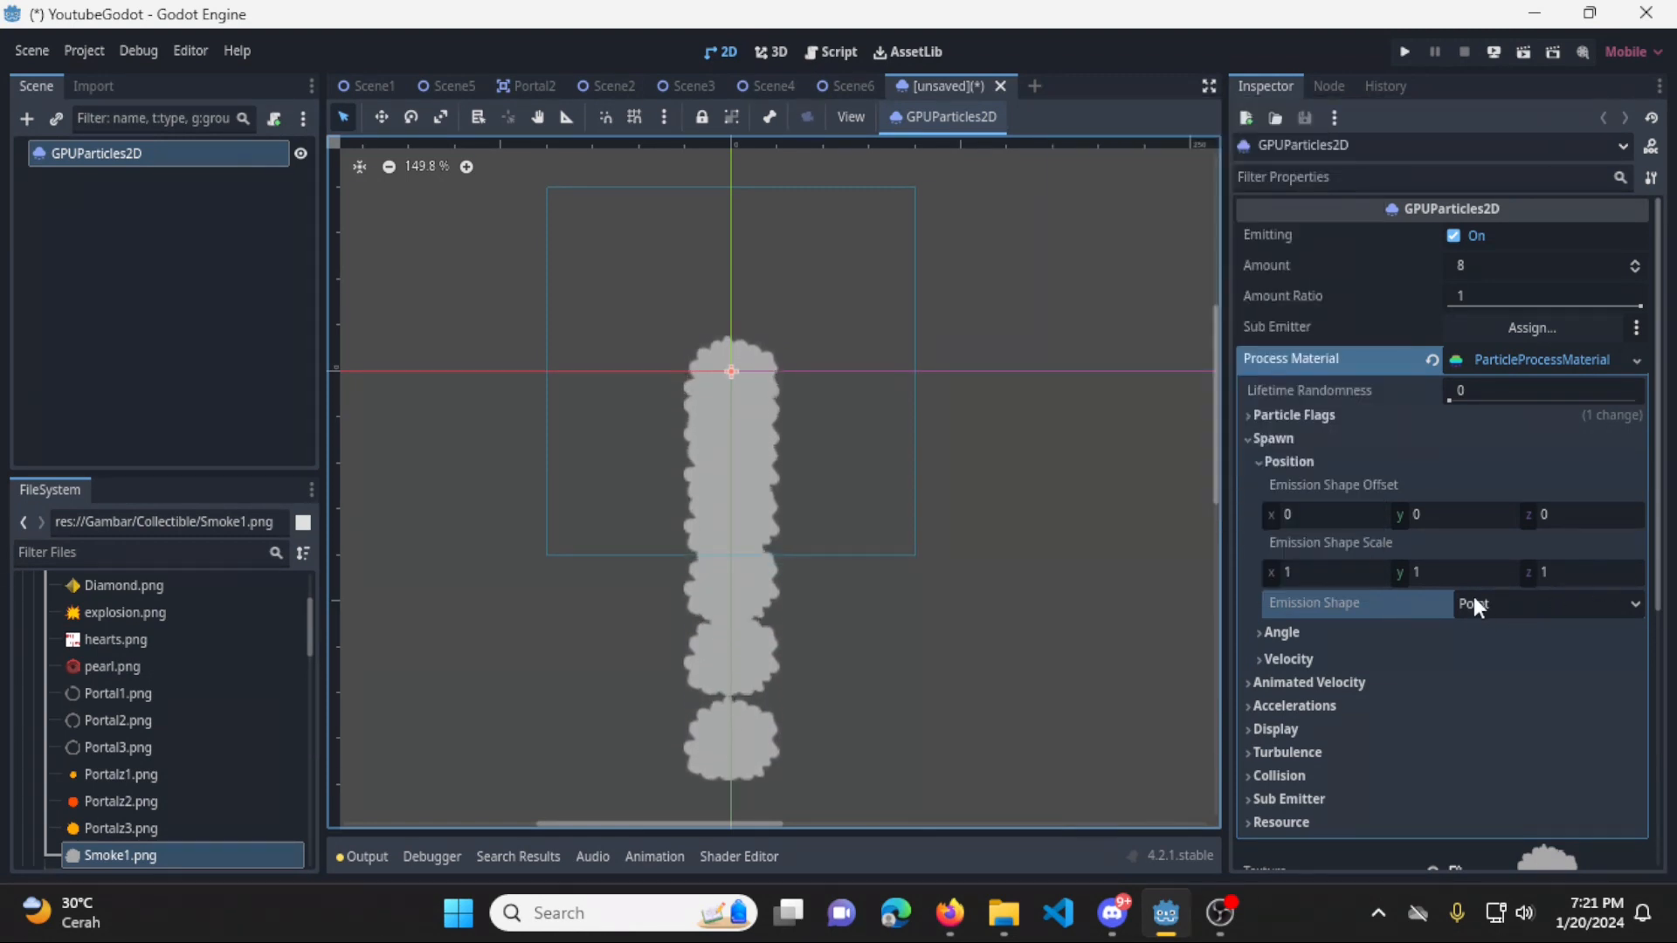
Try a particle scale of 0.3 in the material's Display settings, settling on 0.2 for Scale Min and Scale Max
scroll(1417, 608, down, 5)
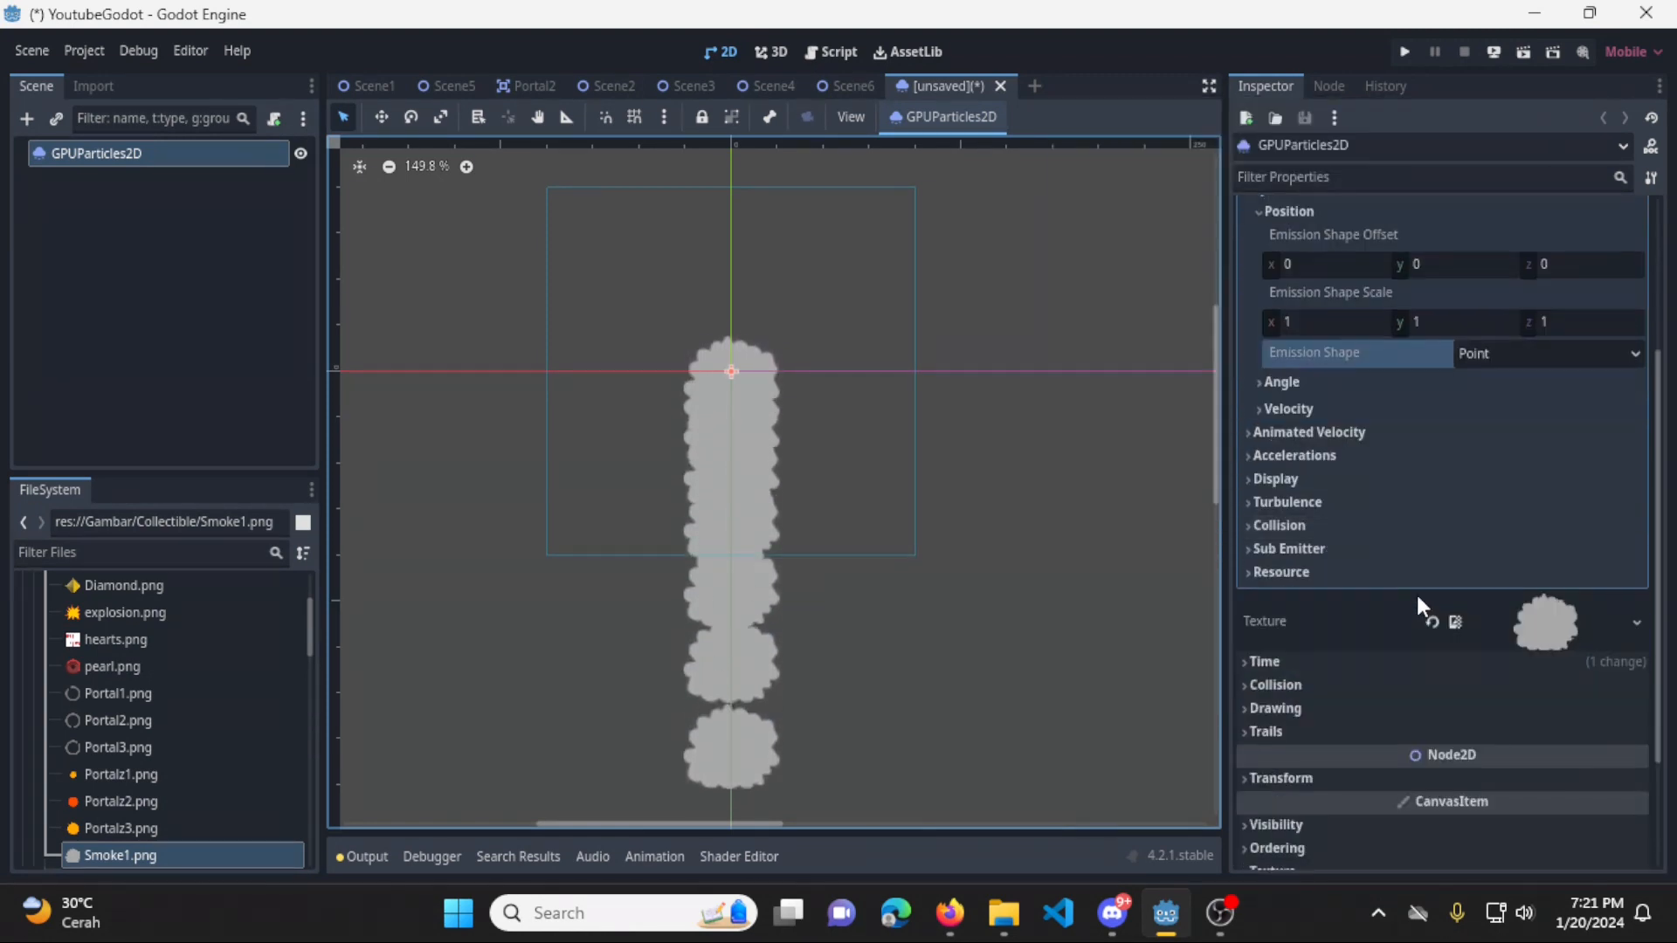
scroll(1397, 524, up, 2)
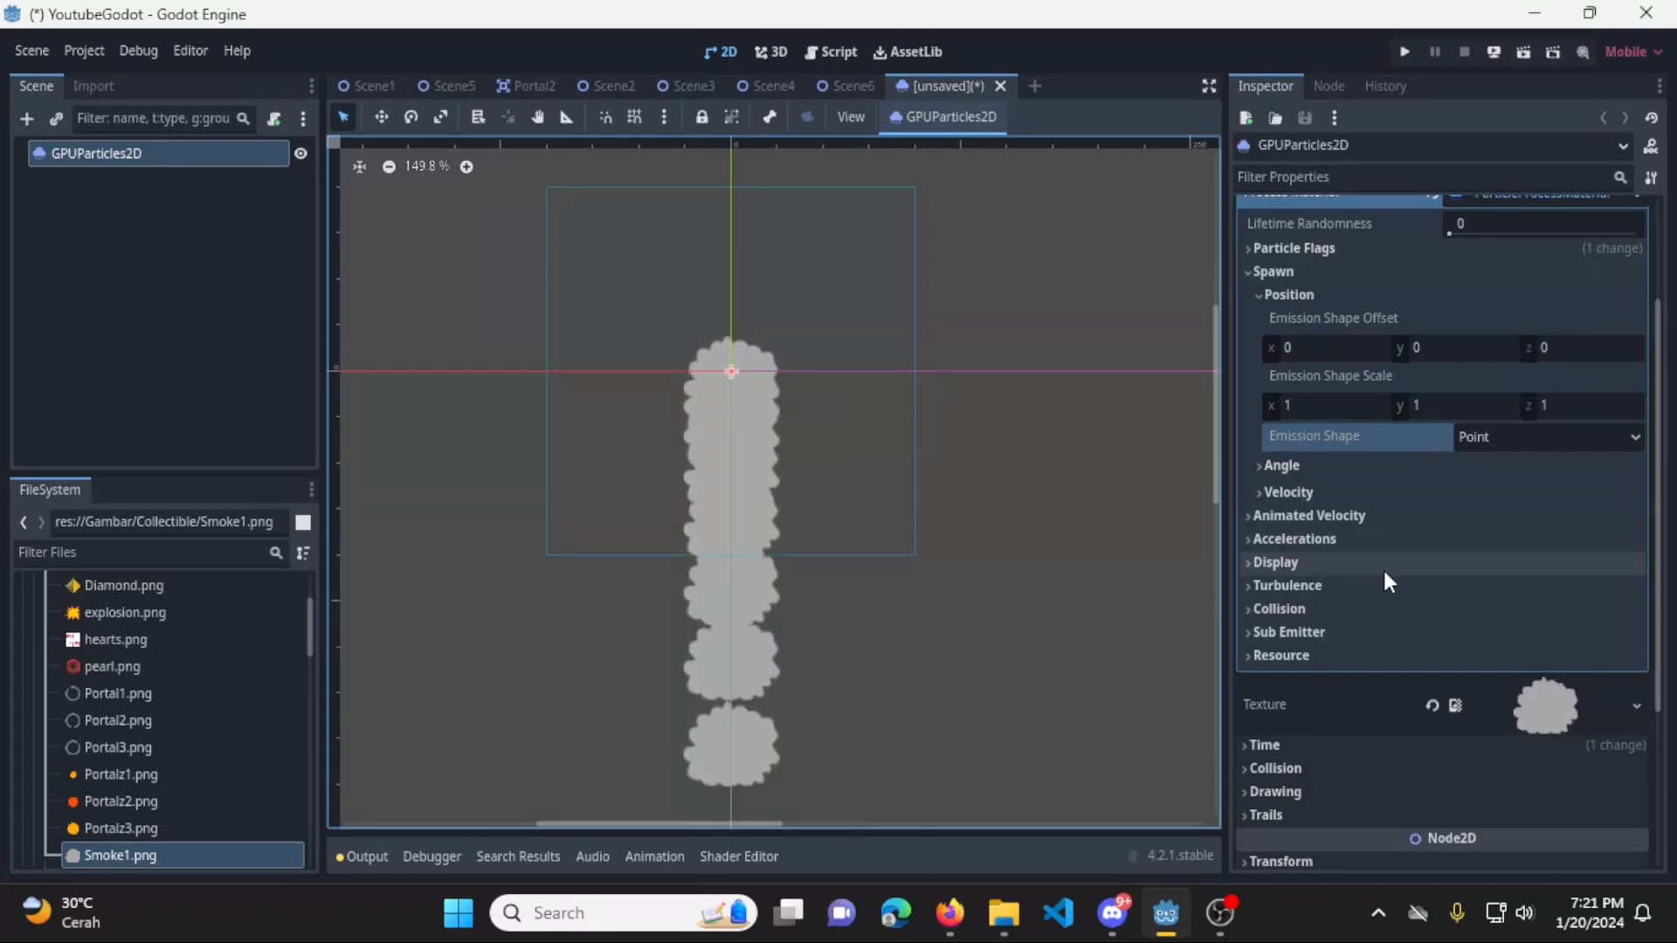
click(1361, 565)
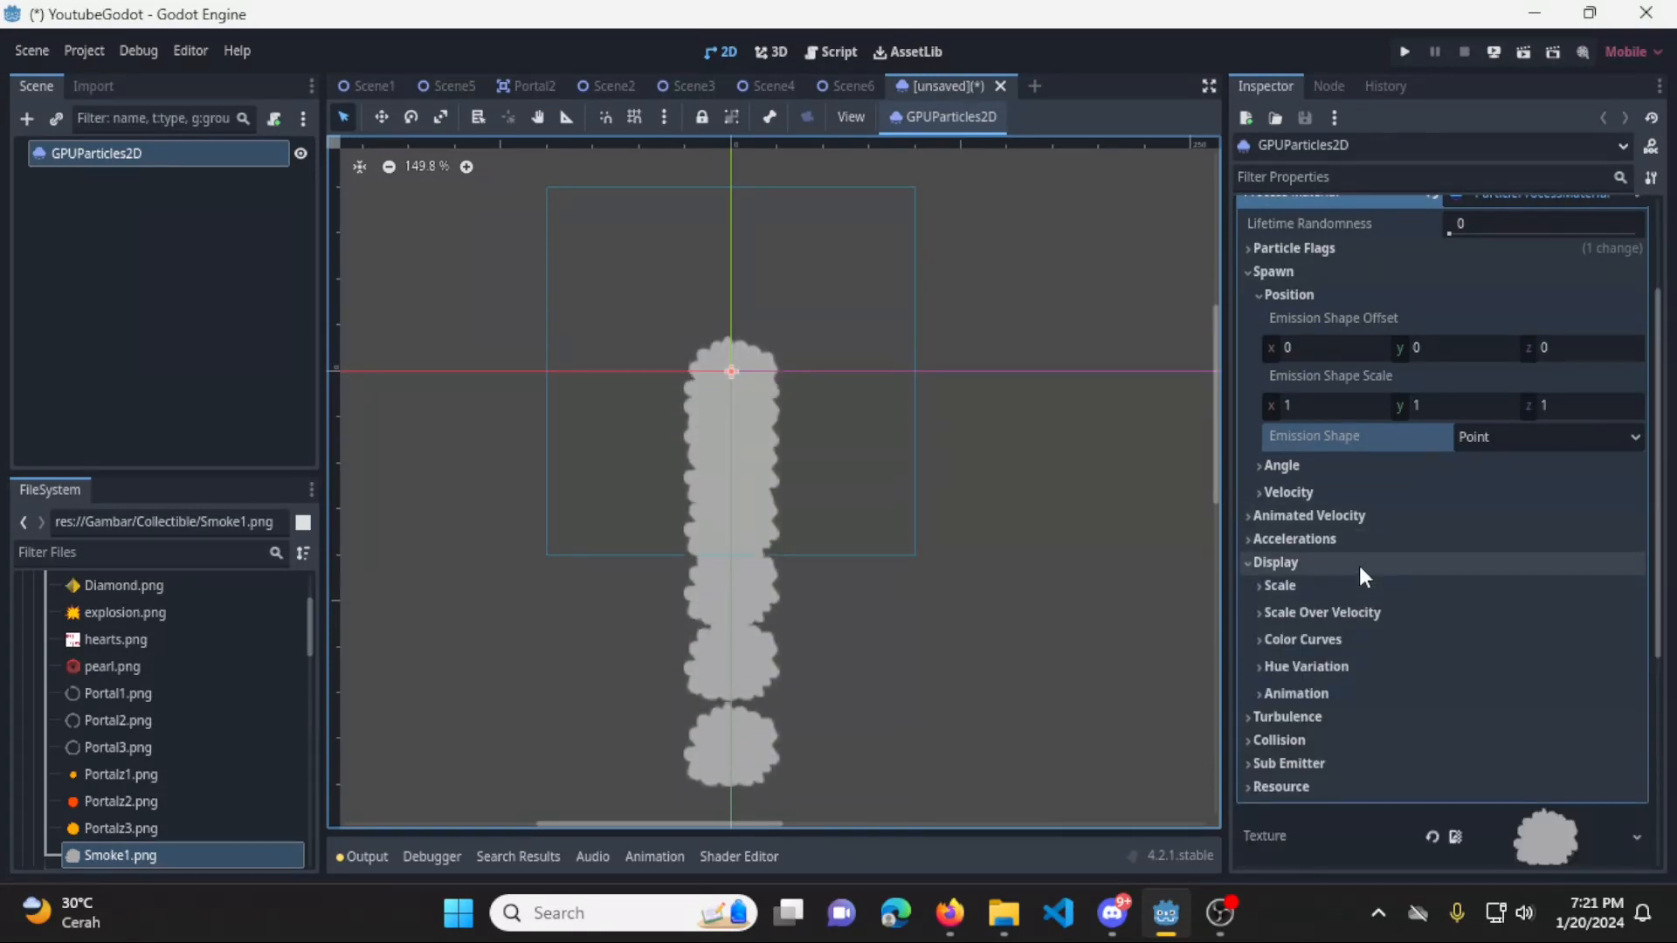
click(1347, 583)
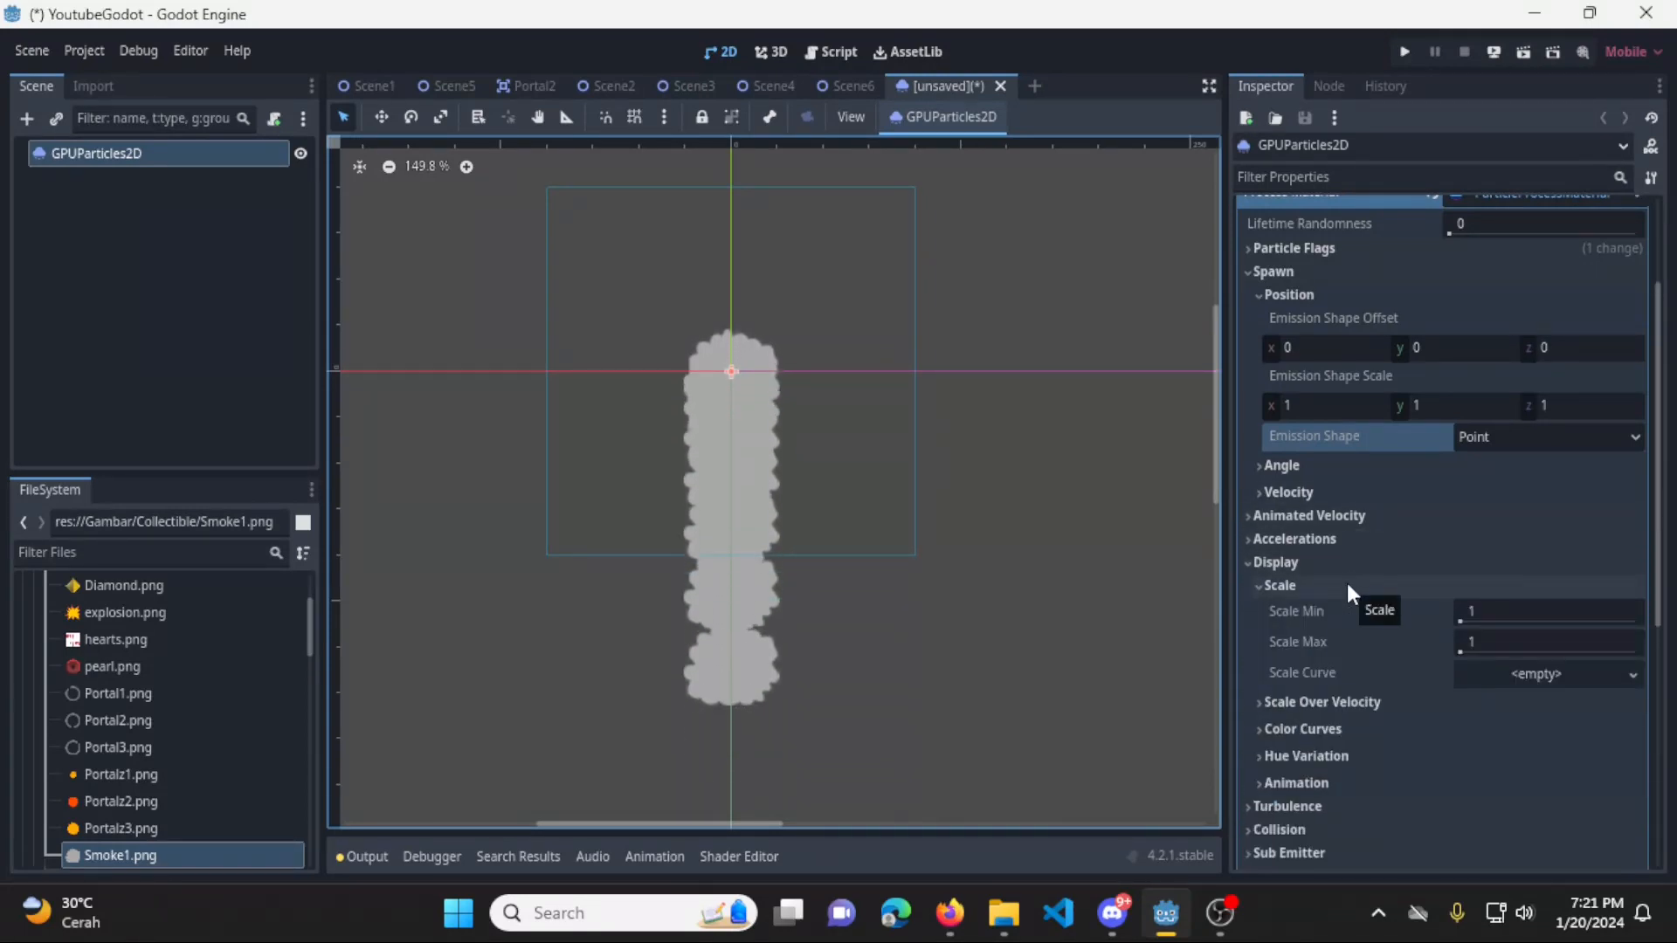
middle_drag(764, 396, 786, 441)
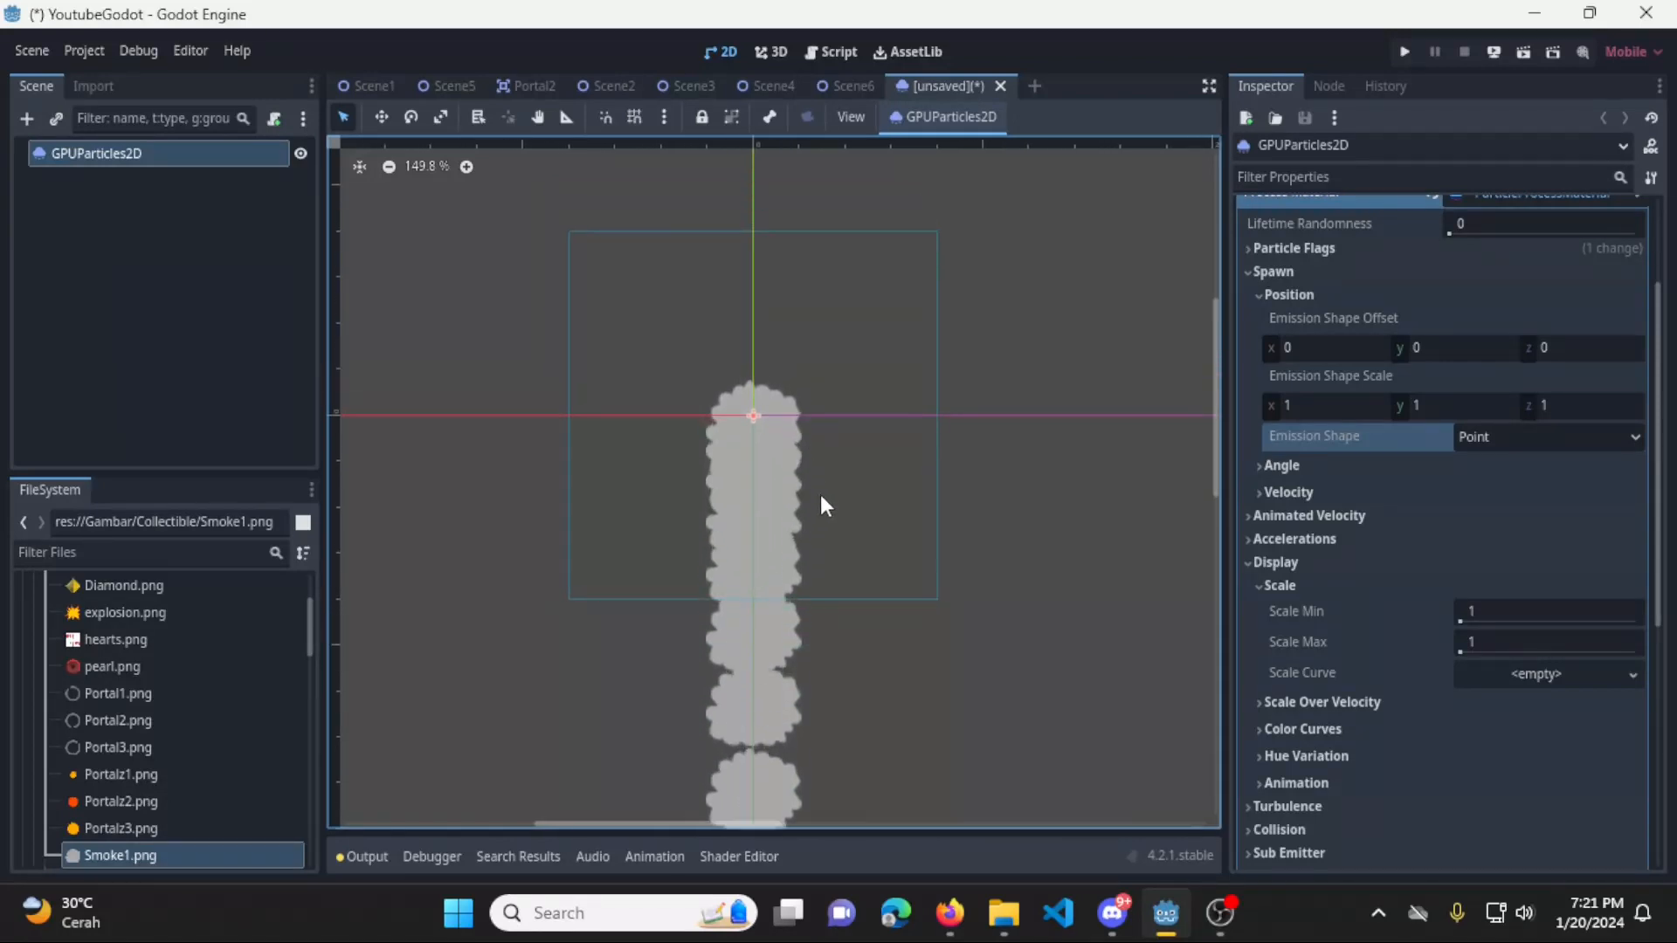
scroll(817, 458, up, 3)
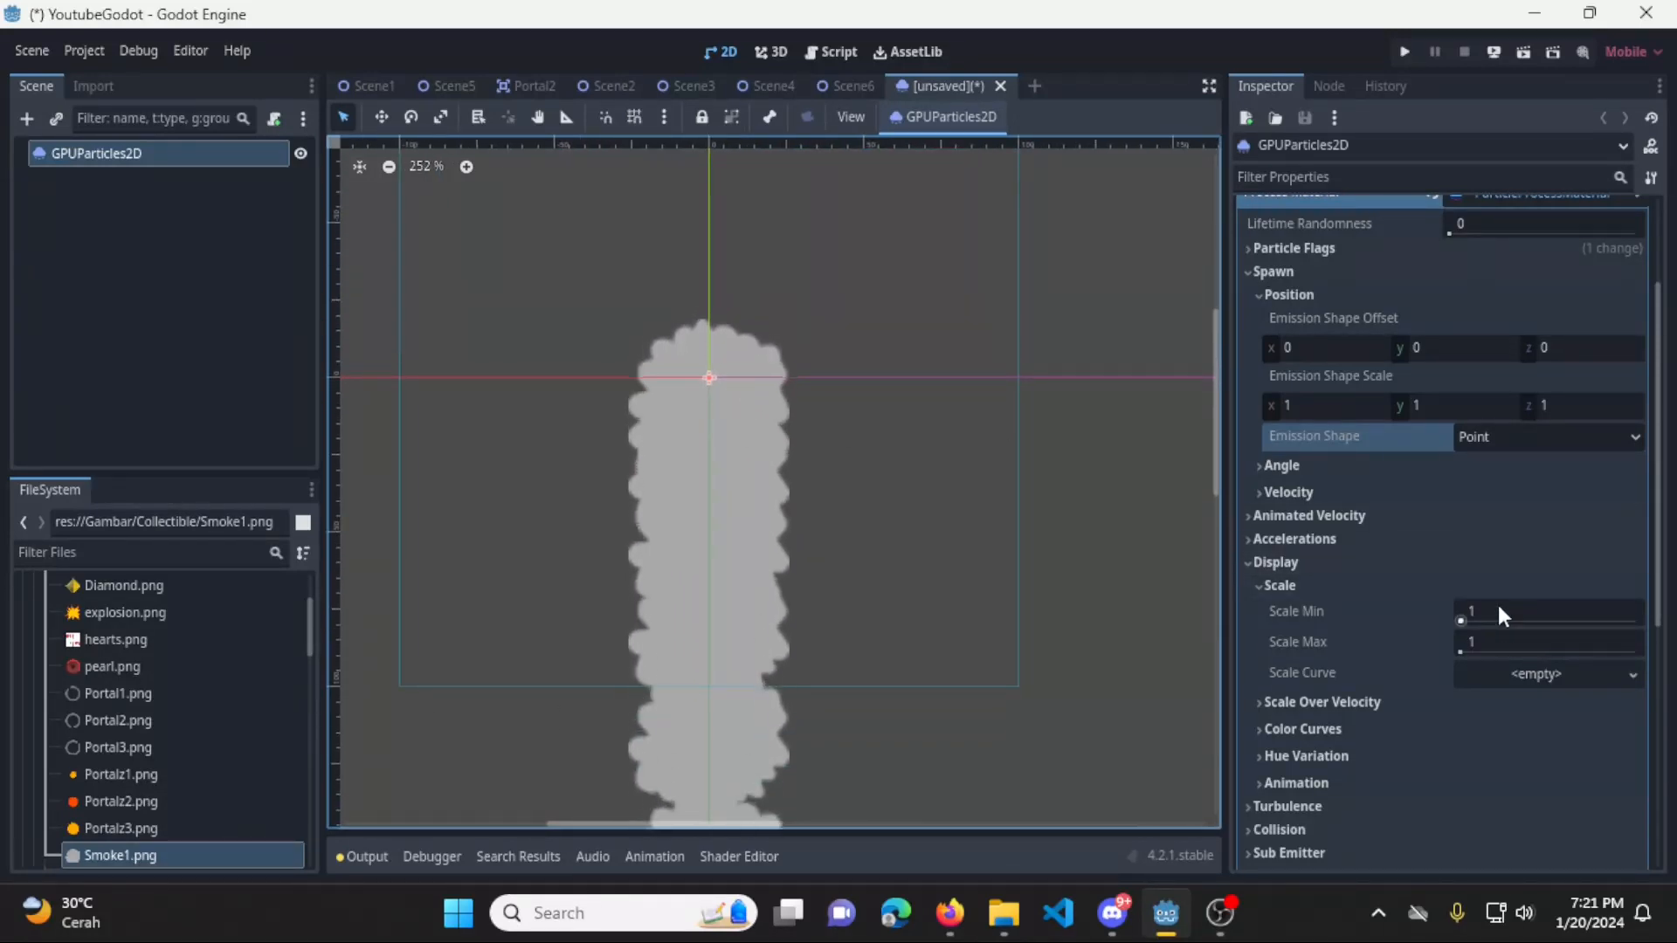
click(1503, 642)
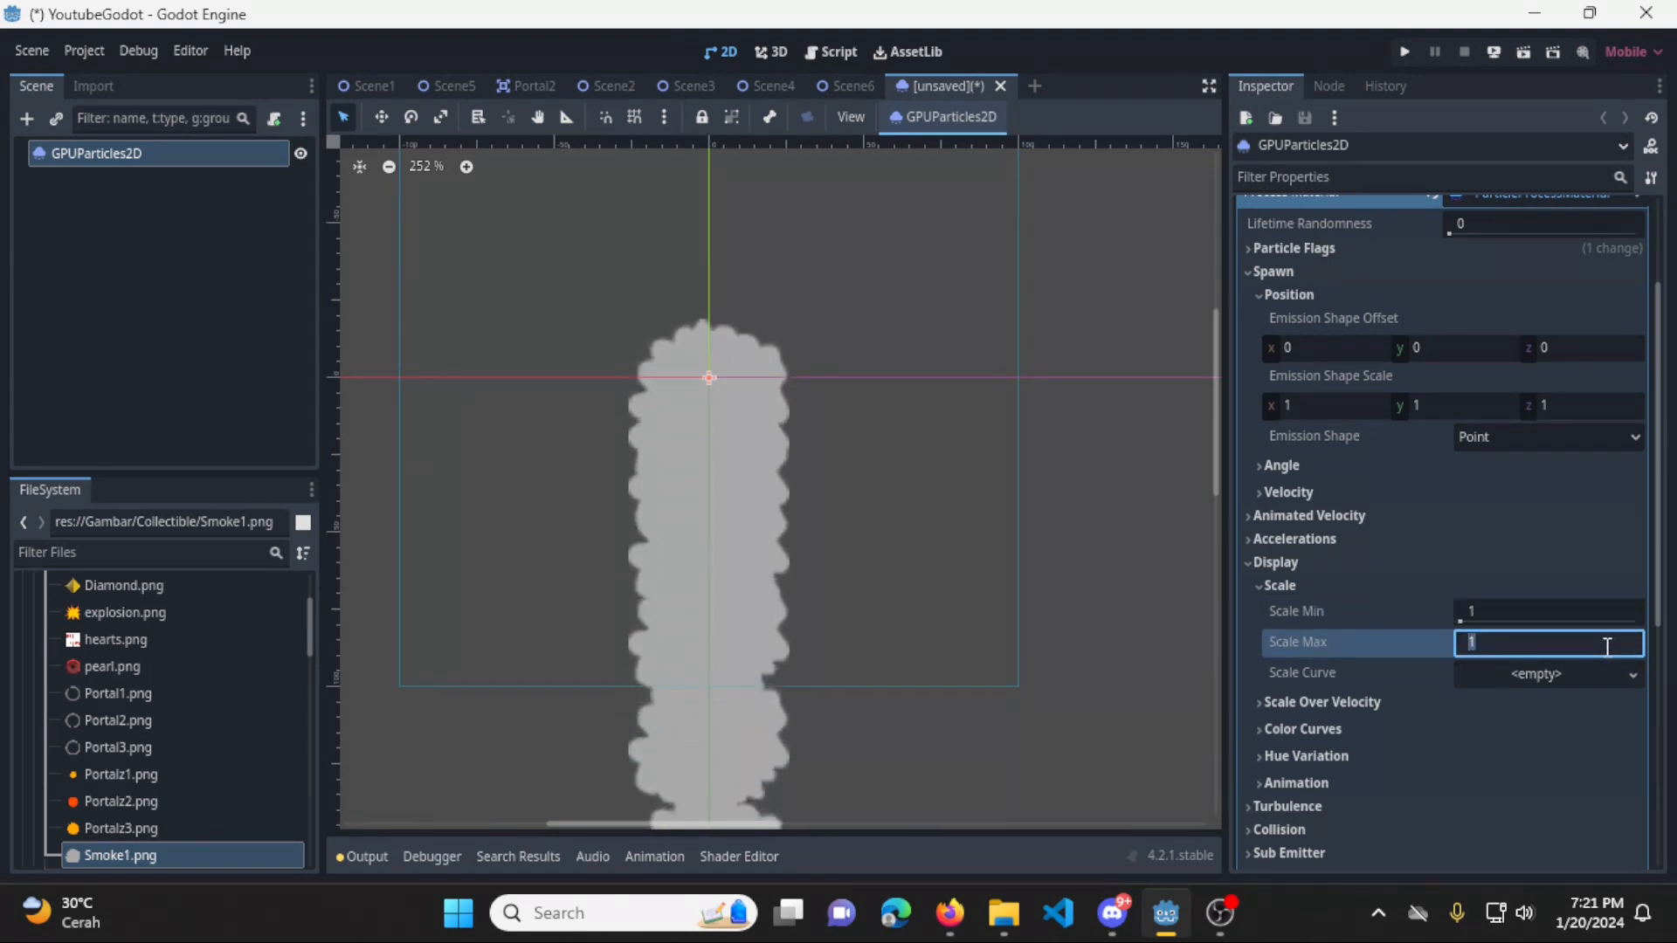
text(0.3)
key(Return)
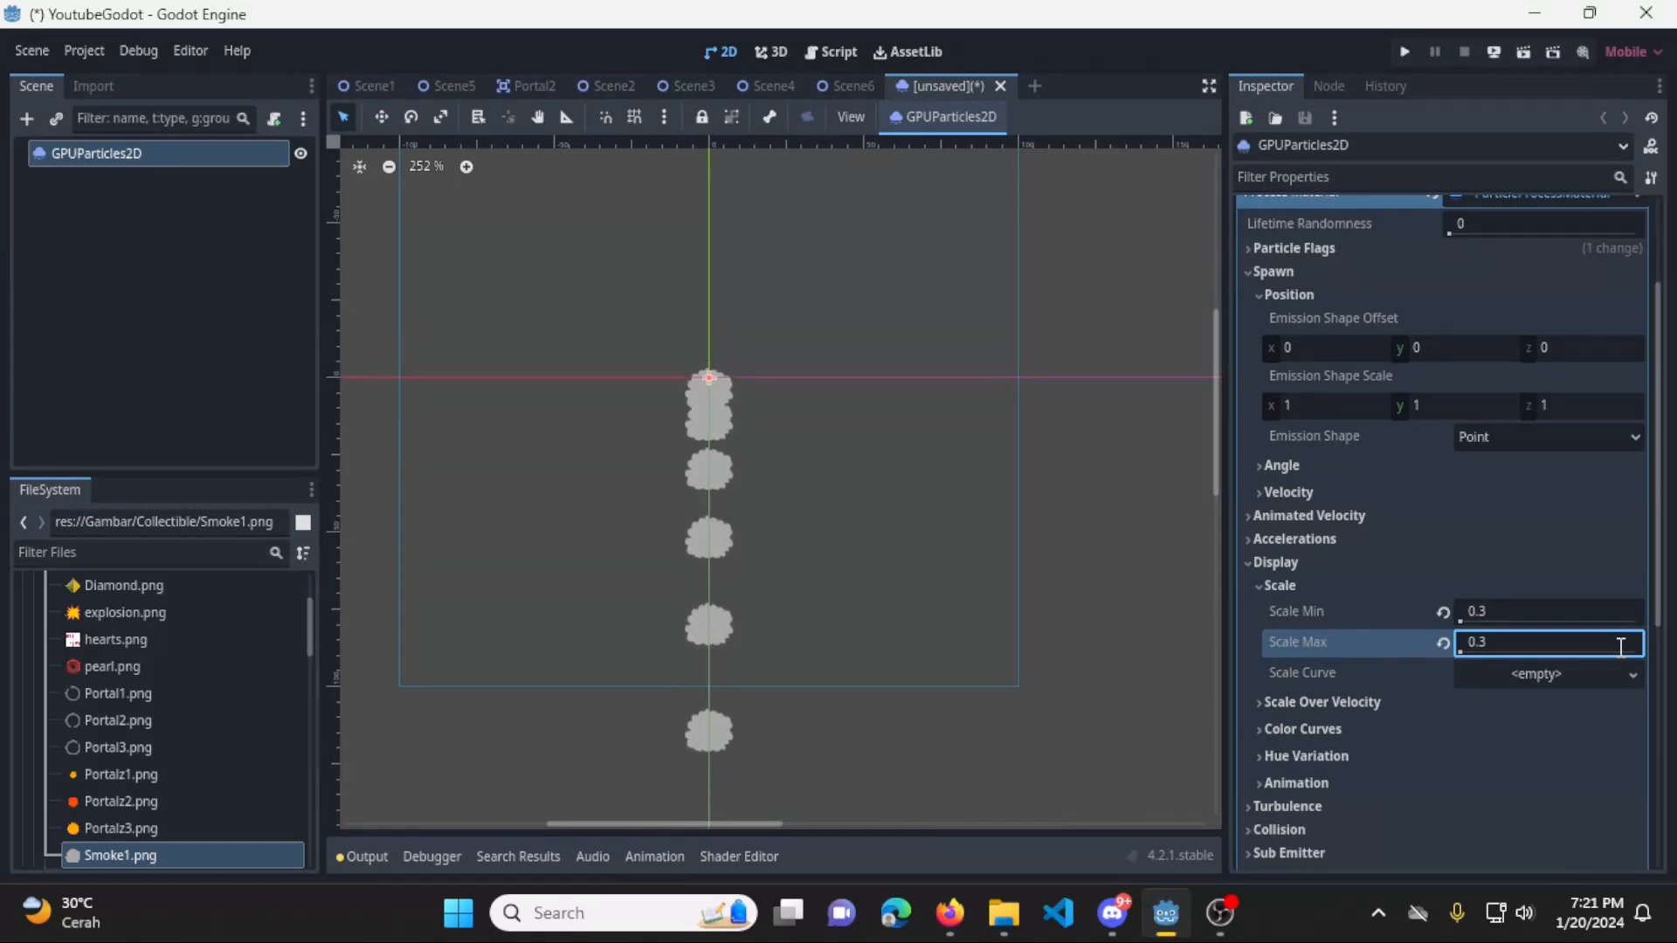
key(BackSpace)
text(2)
key(Return)
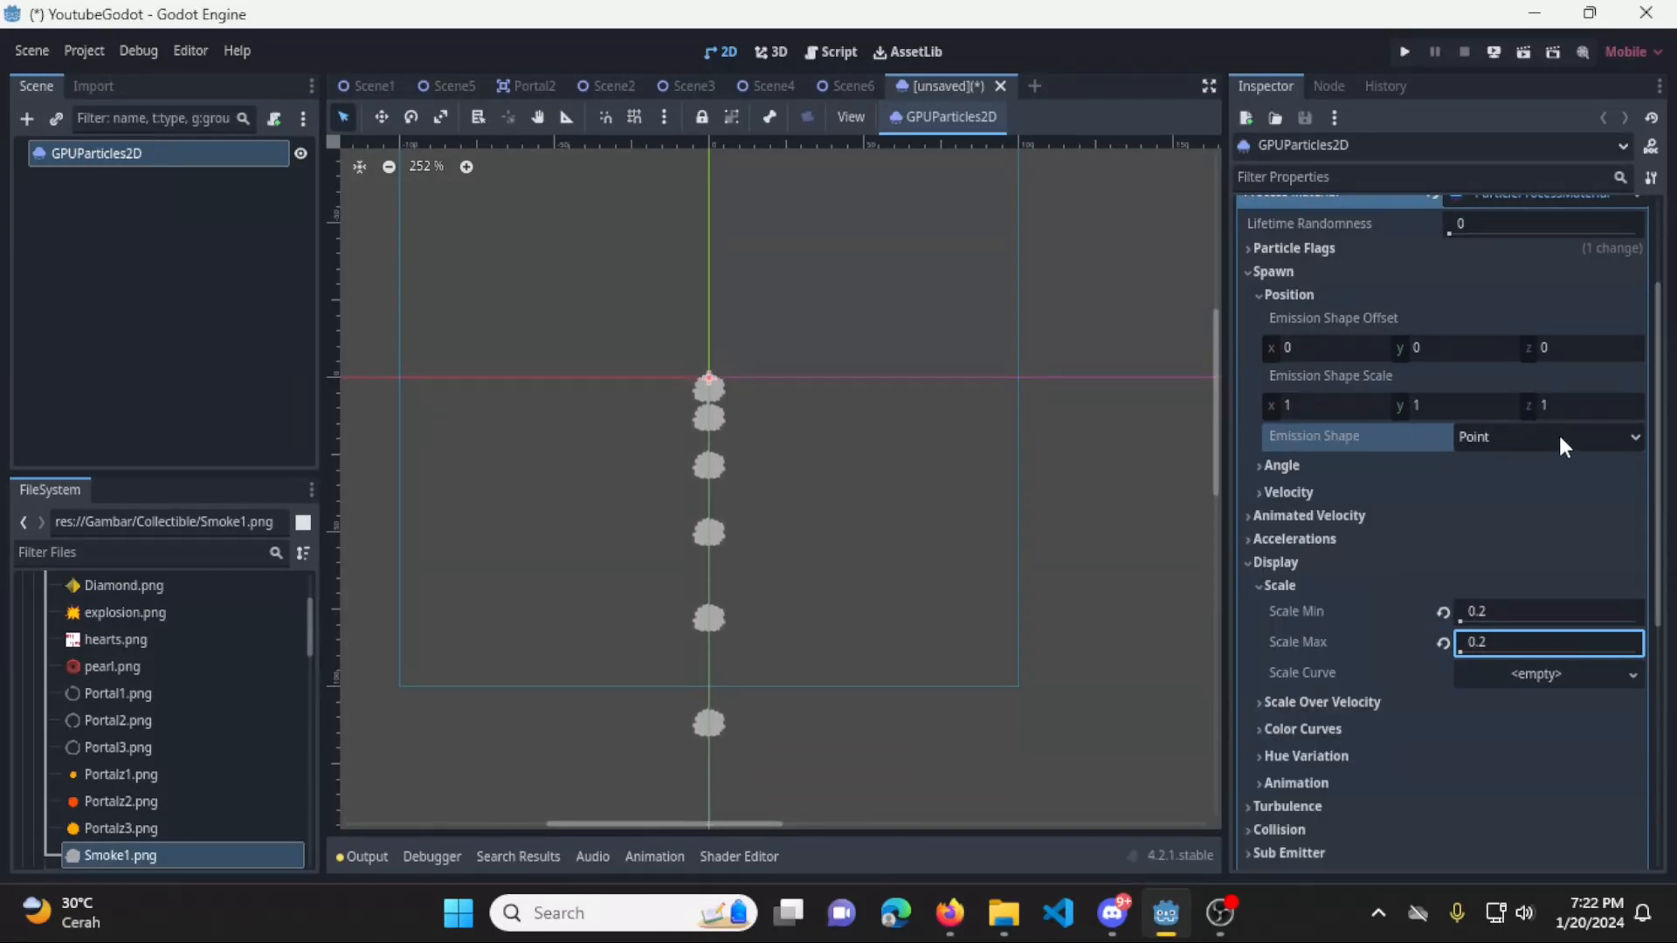
Try the emission shapes Sphere, Sphere Surface, Box, Points and Ring on the particles
click(1563, 442)
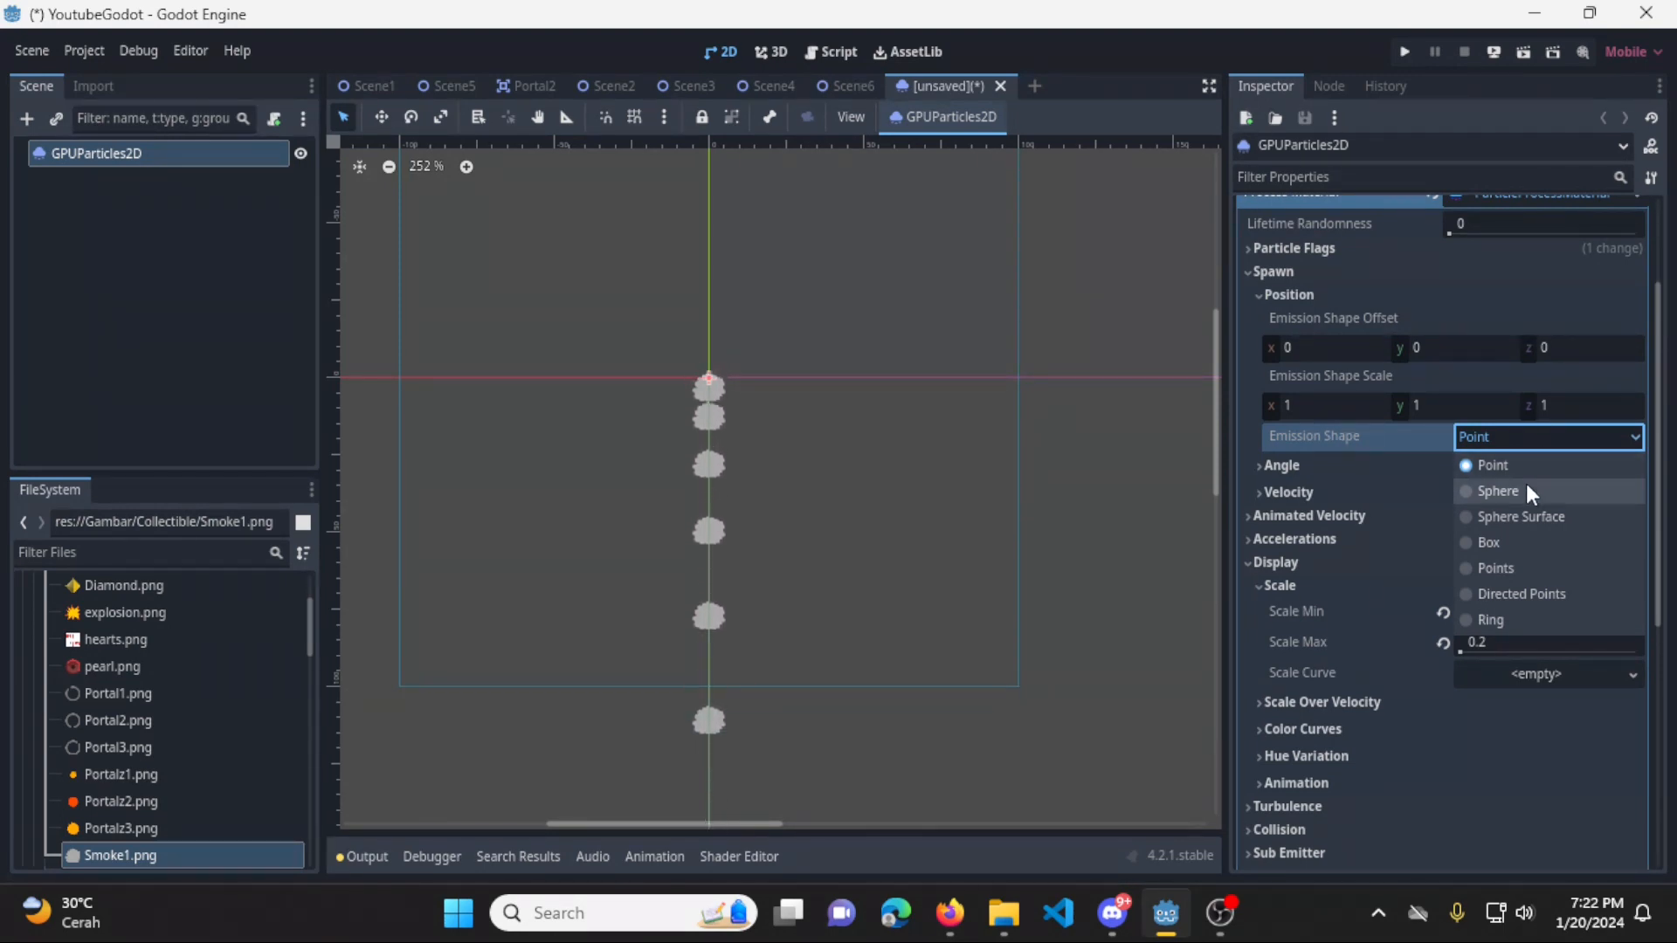
click(1527, 487)
click(1525, 438)
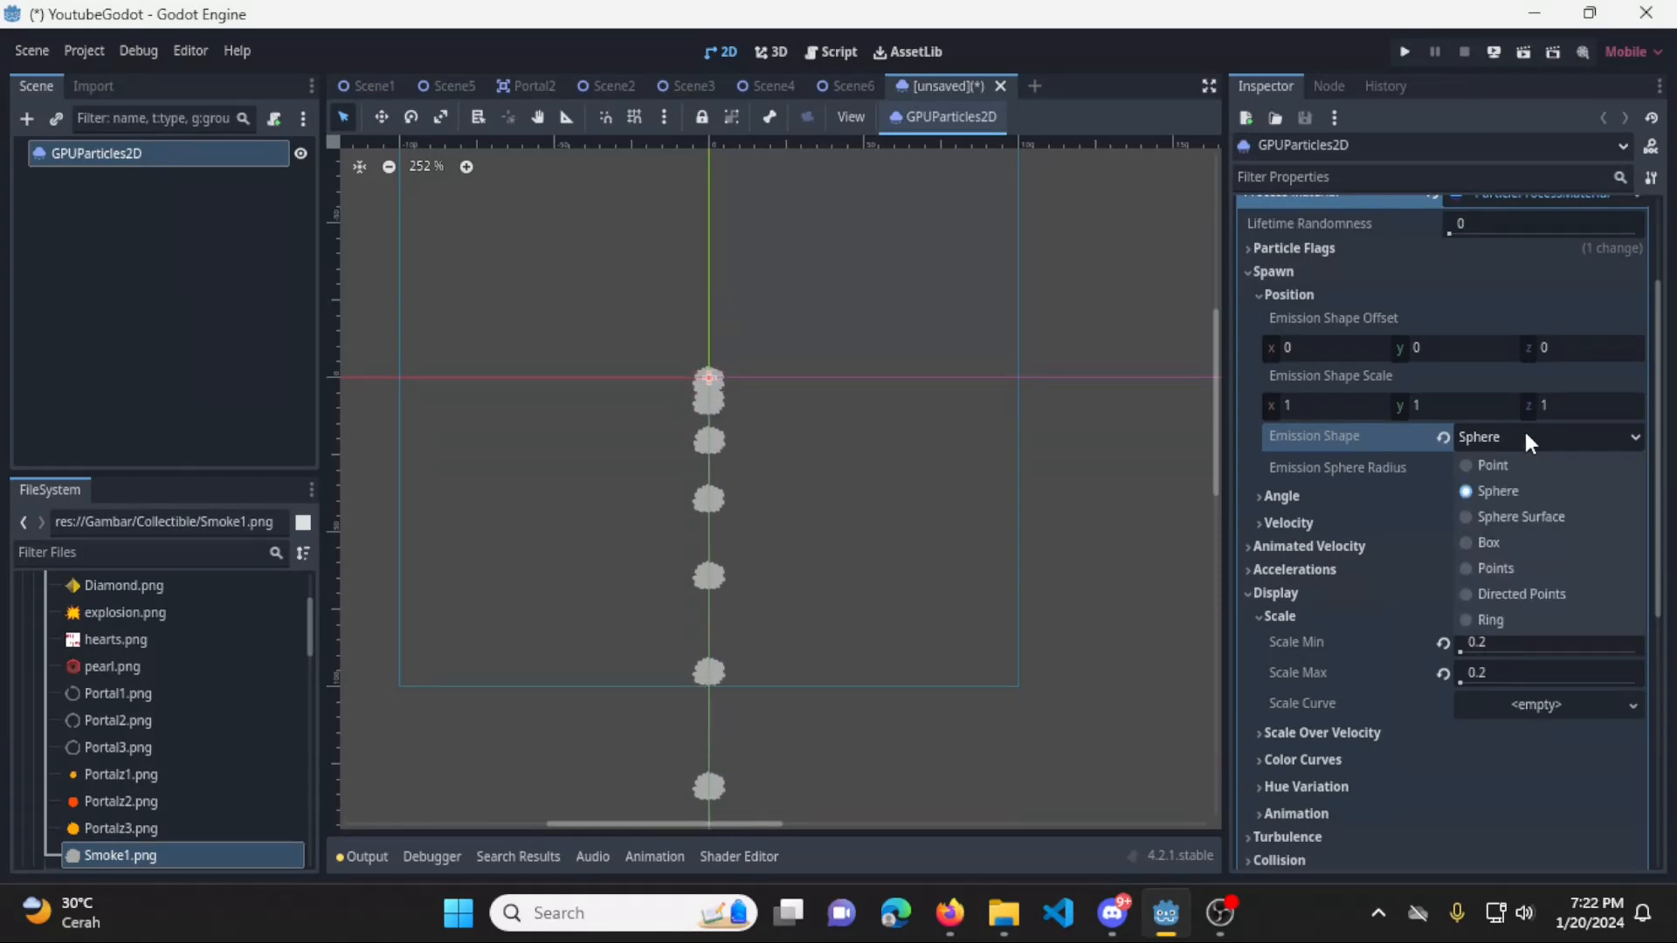
click(1540, 524)
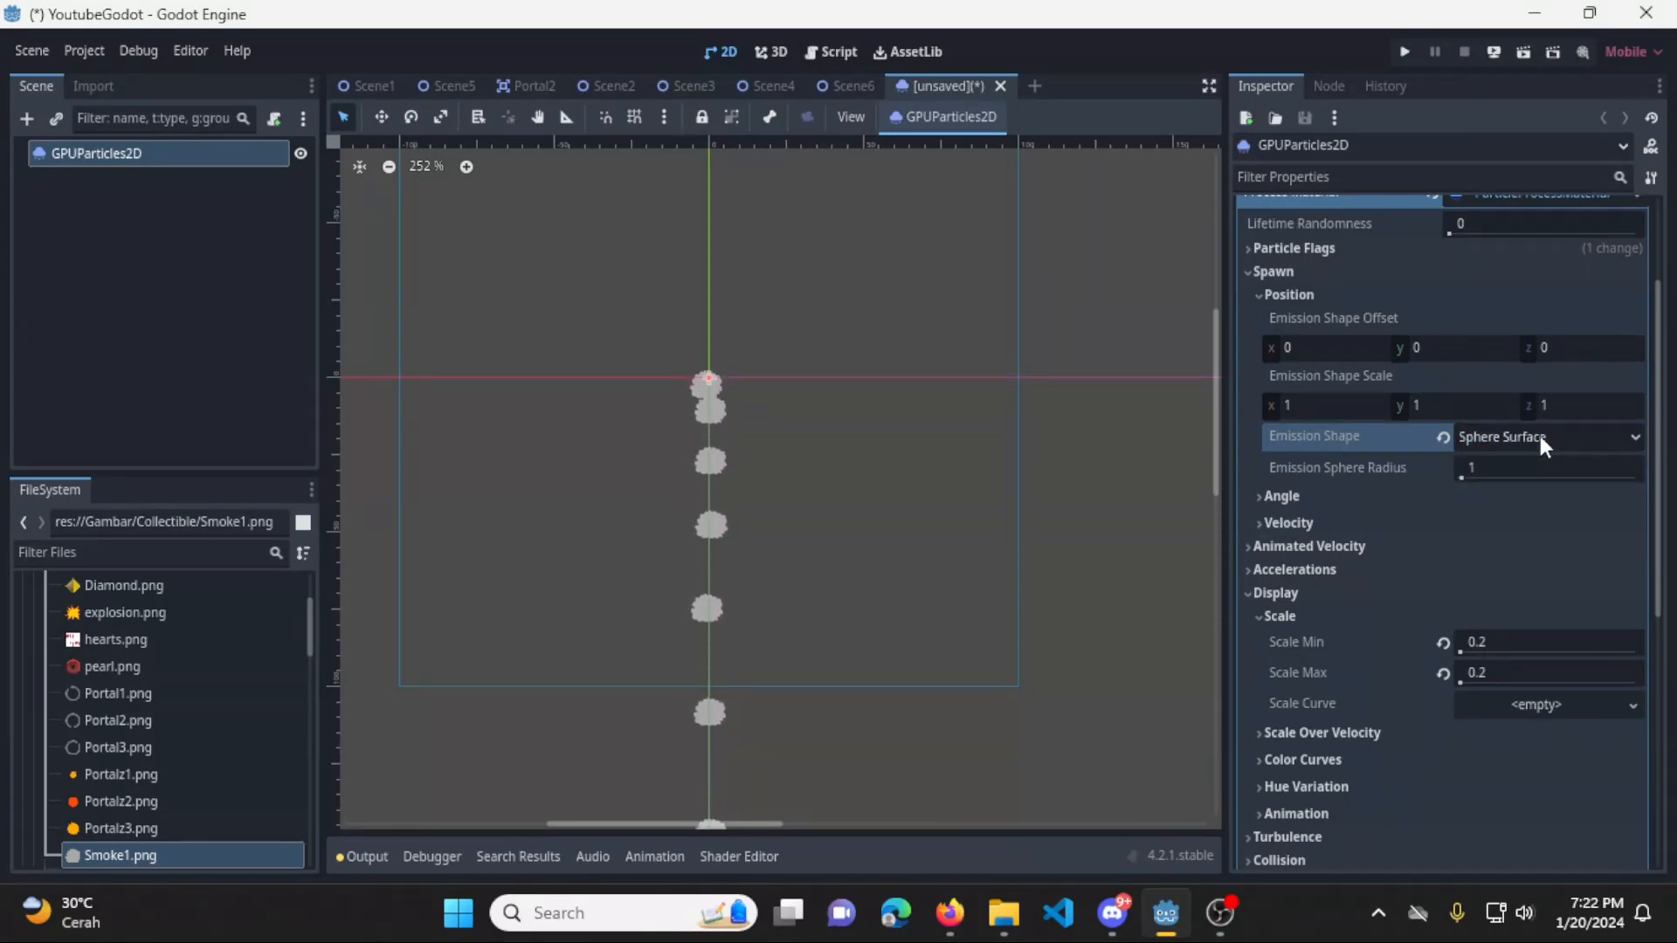
click(1539, 436)
click(1543, 536)
click(1532, 443)
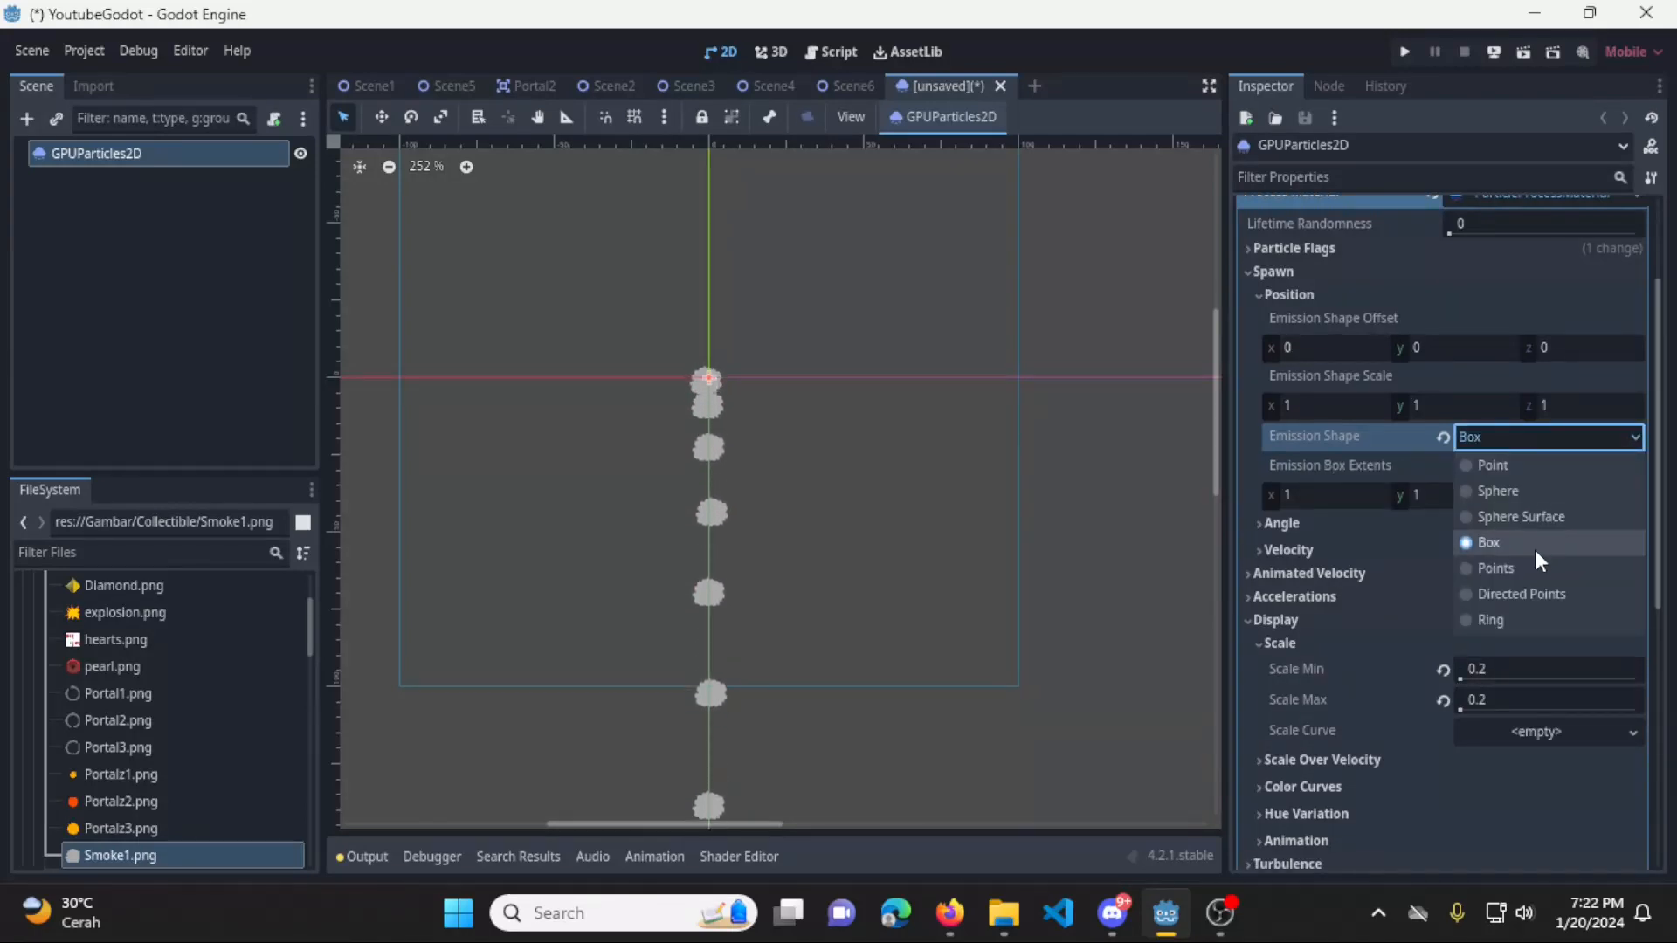
click(1533, 565)
click(1531, 435)
click(1540, 621)
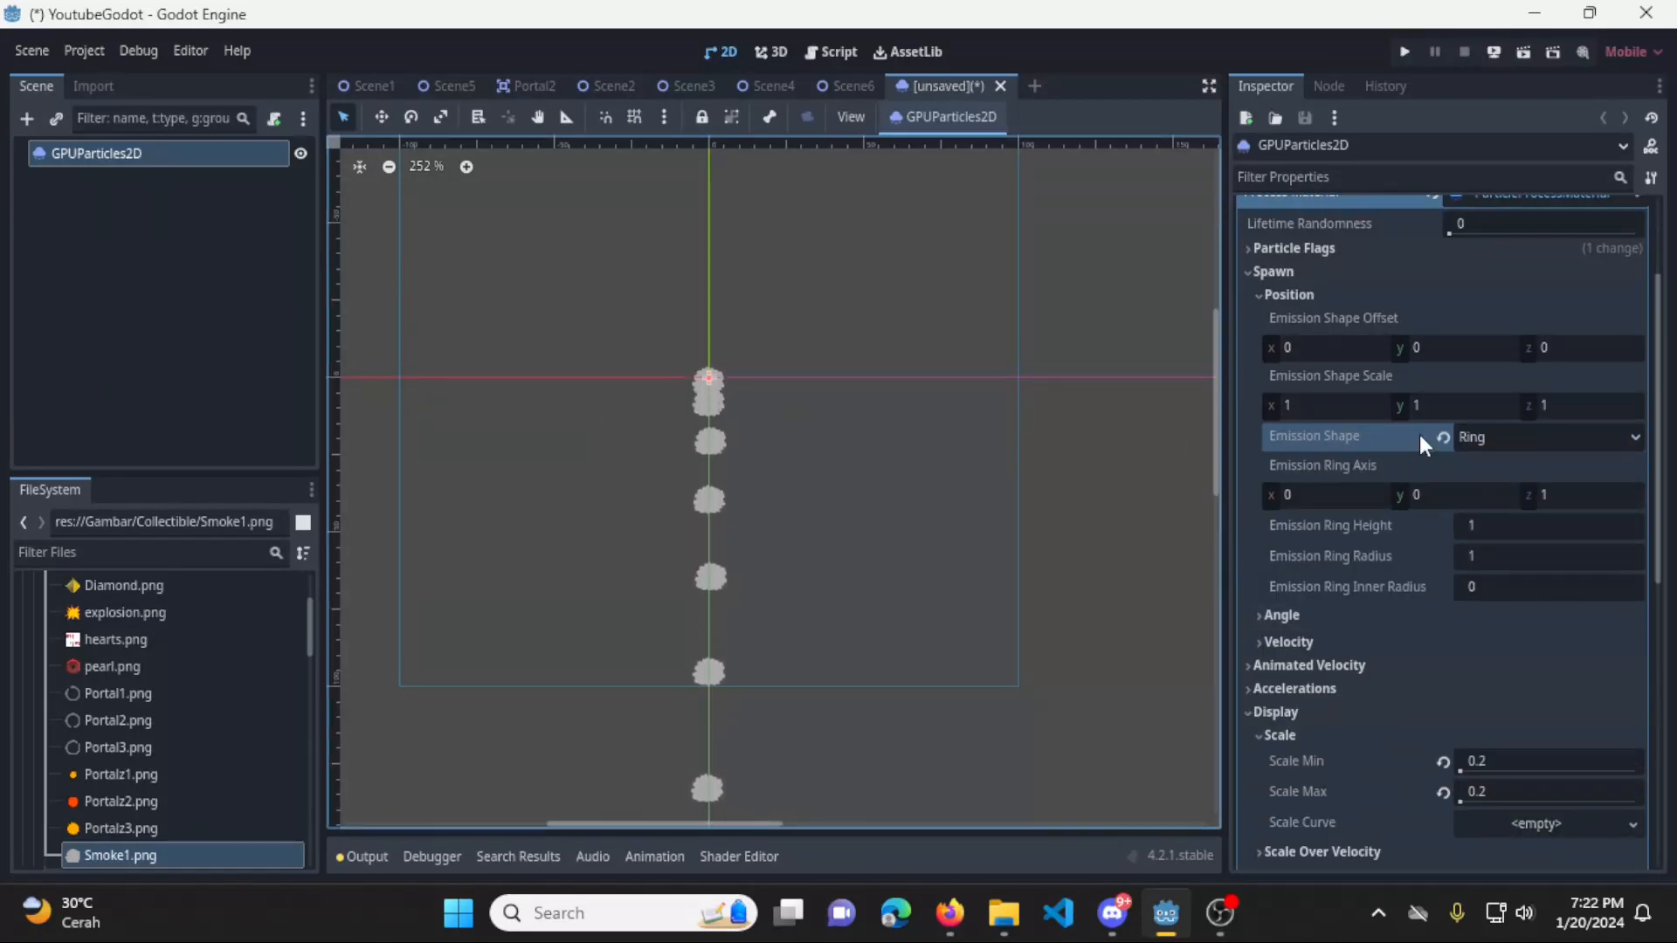
Set the Emission Shape to Sphere with an Emission Sphere Radius of 20
click(1538, 436)
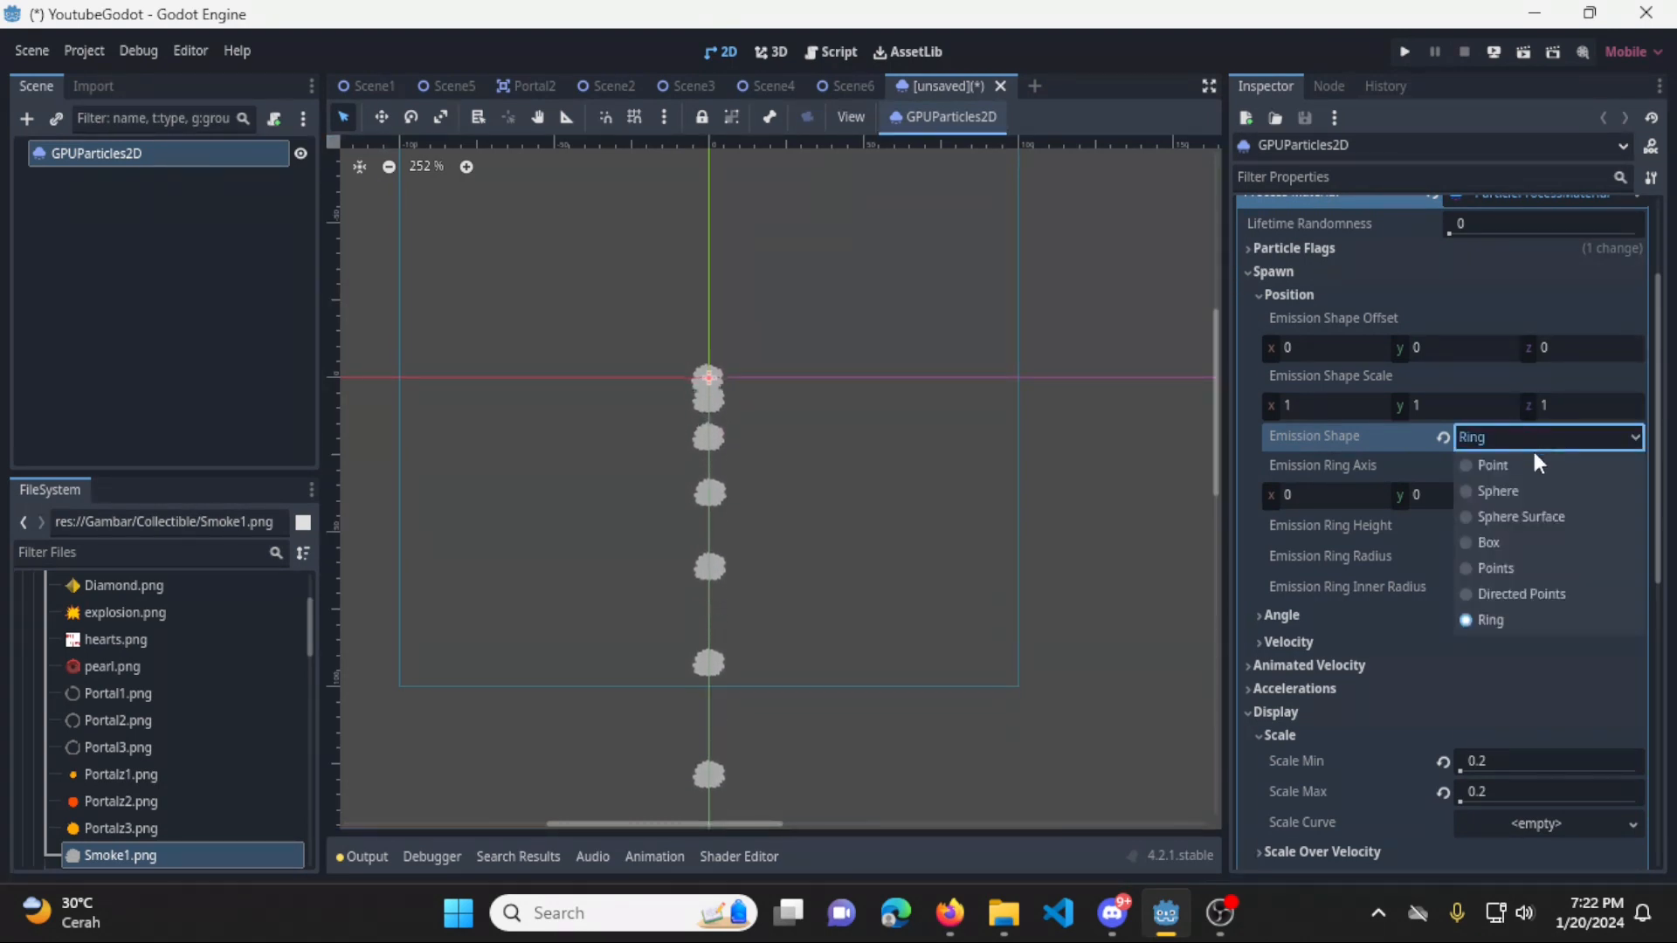
click(1532, 486)
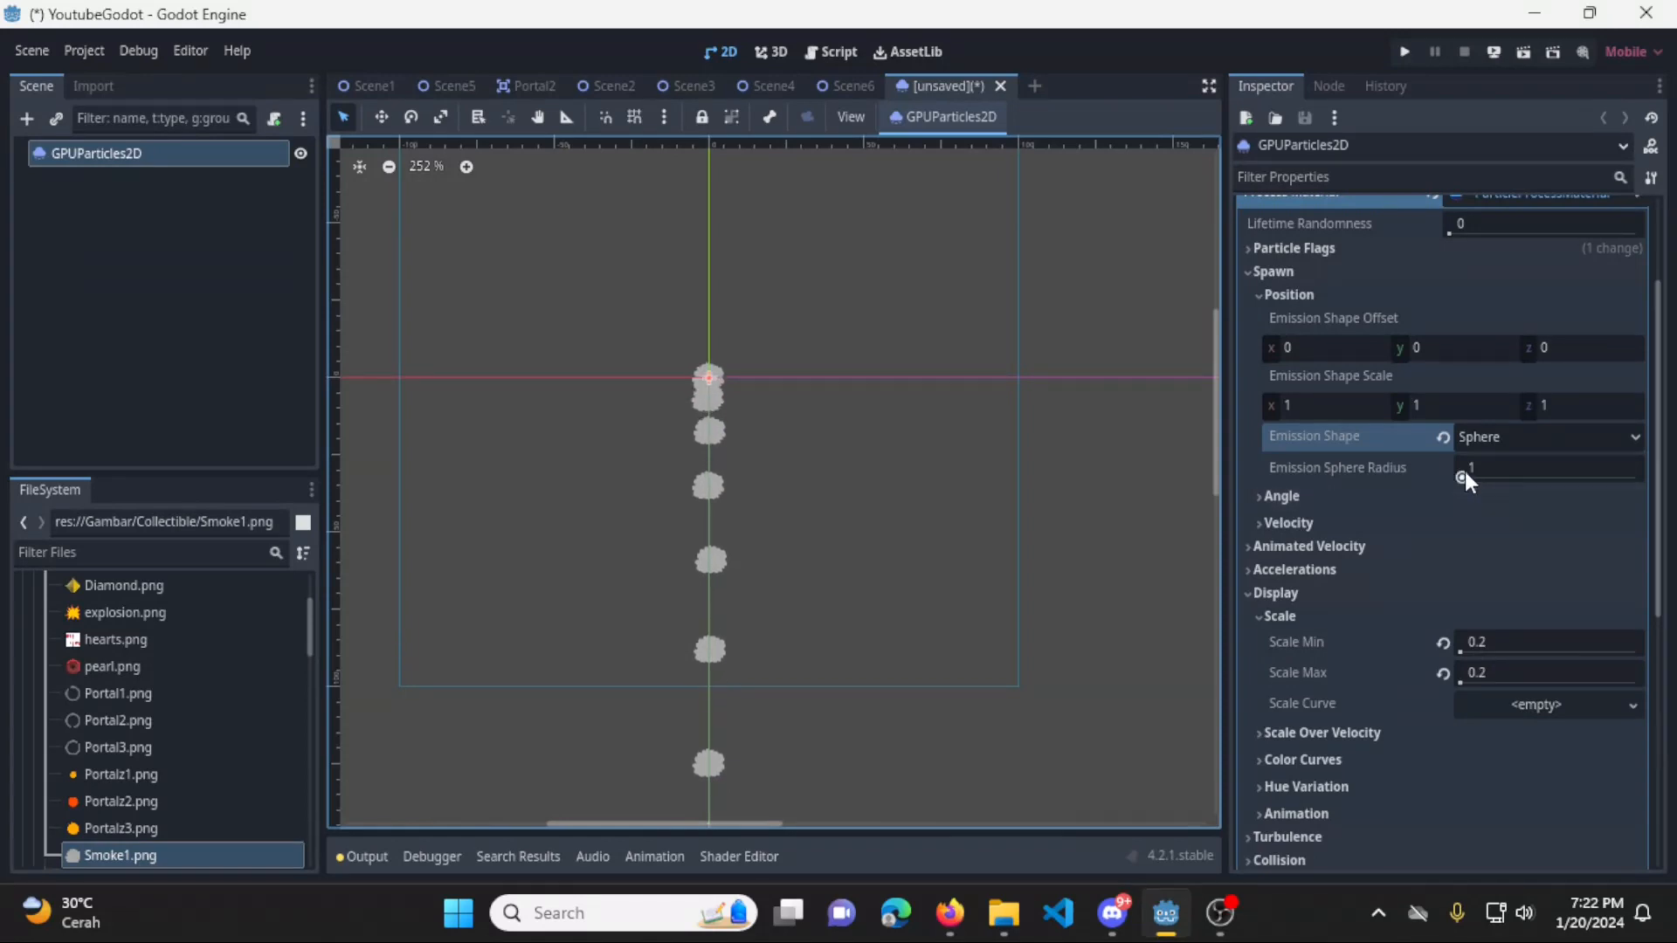
drag(1465, 478, 1495, 479)
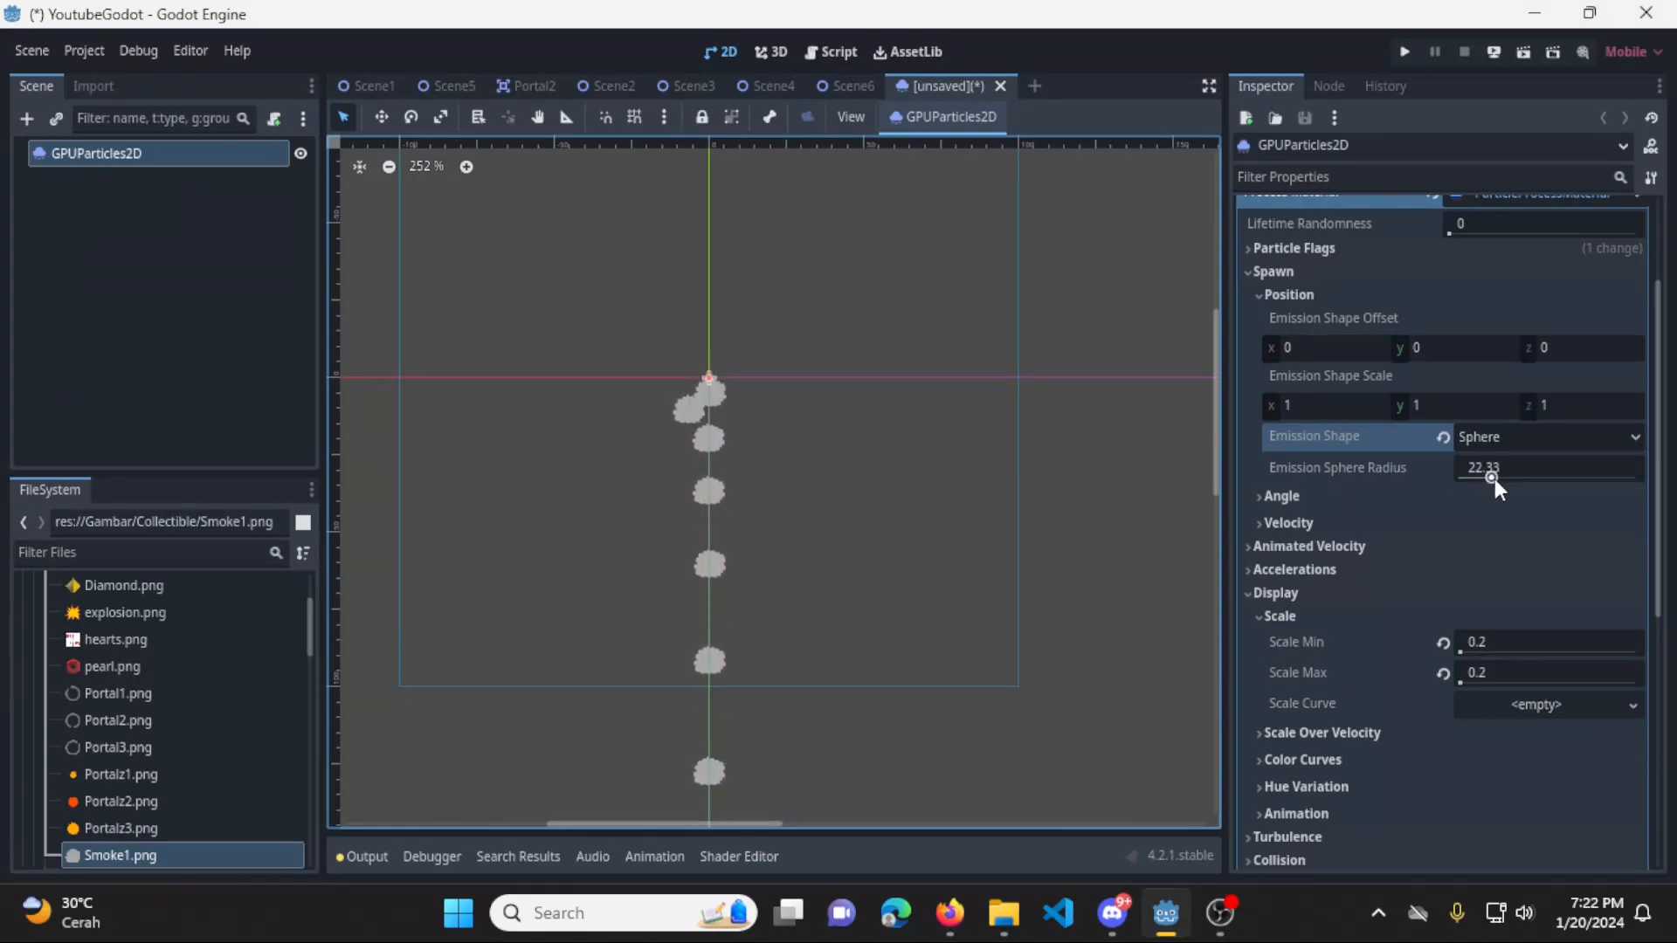
click(1495, 480)
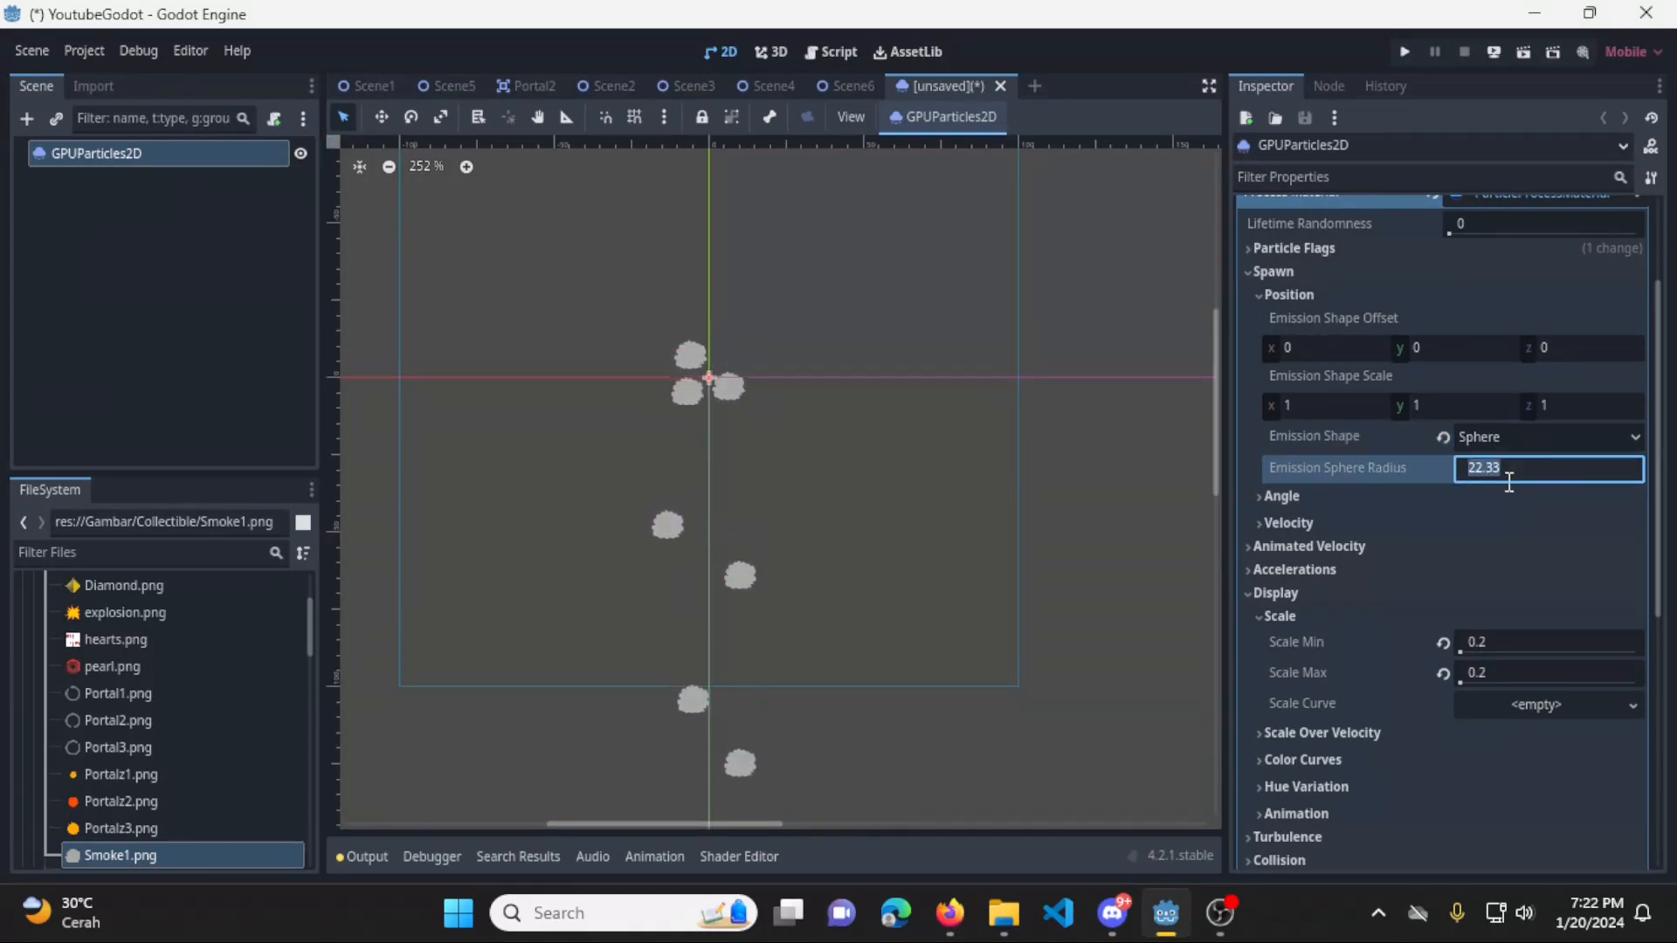
text(20)
key(Return)
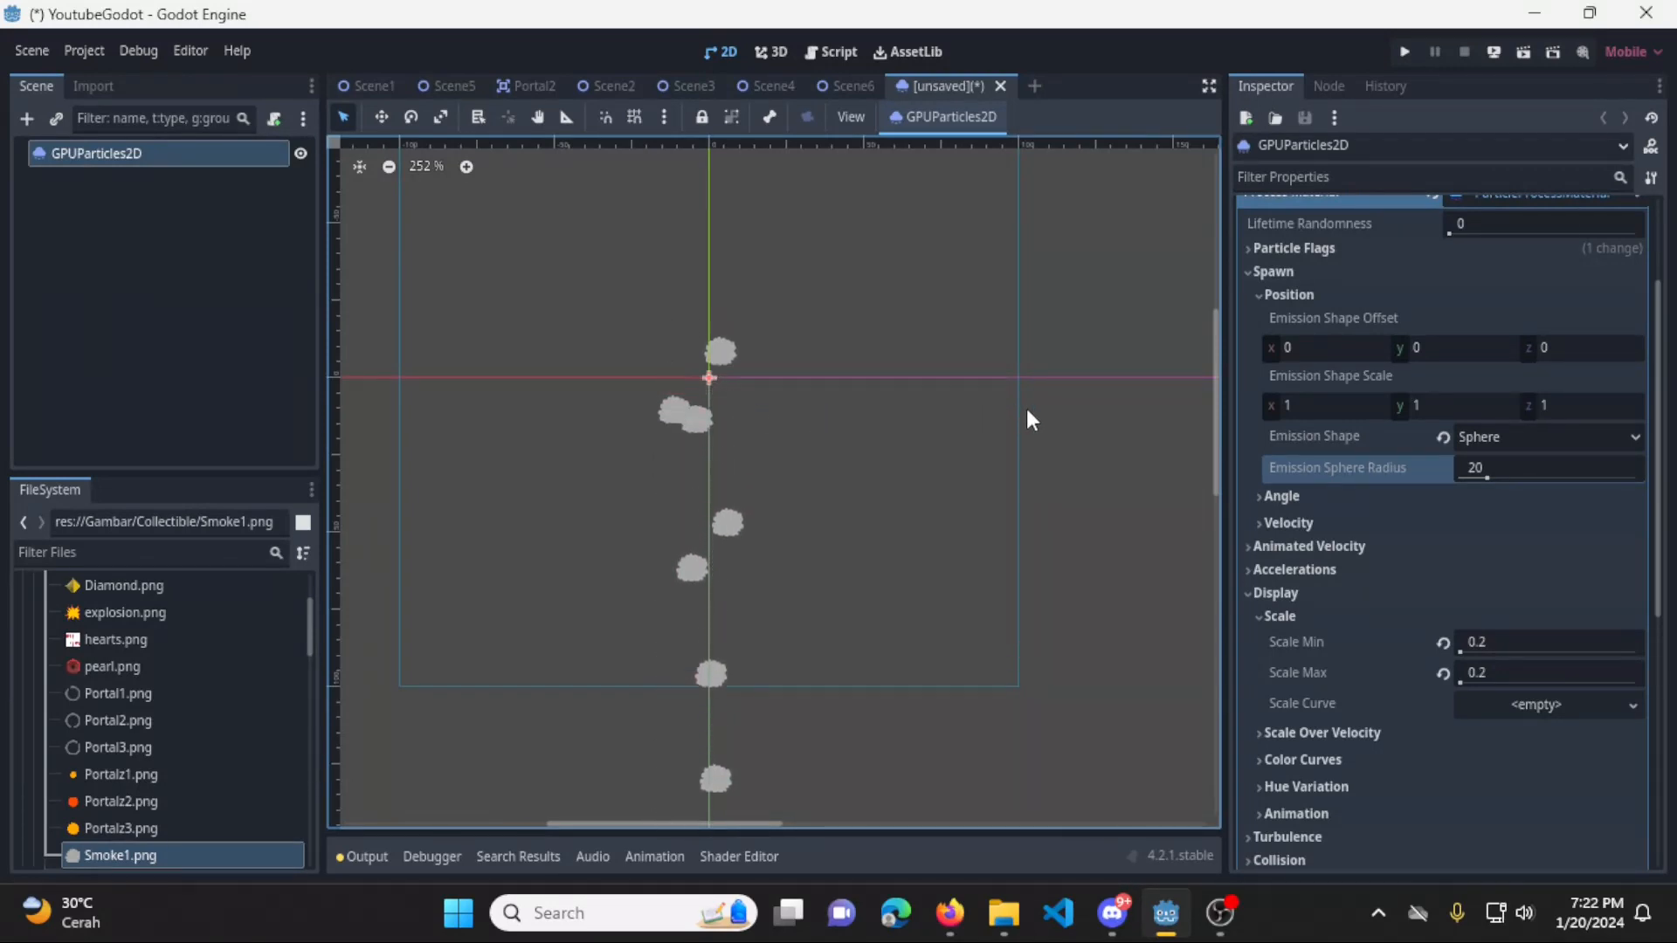
Collapse the Display section and set the Y gravity under Accelerations to 0
click(1254, 597)
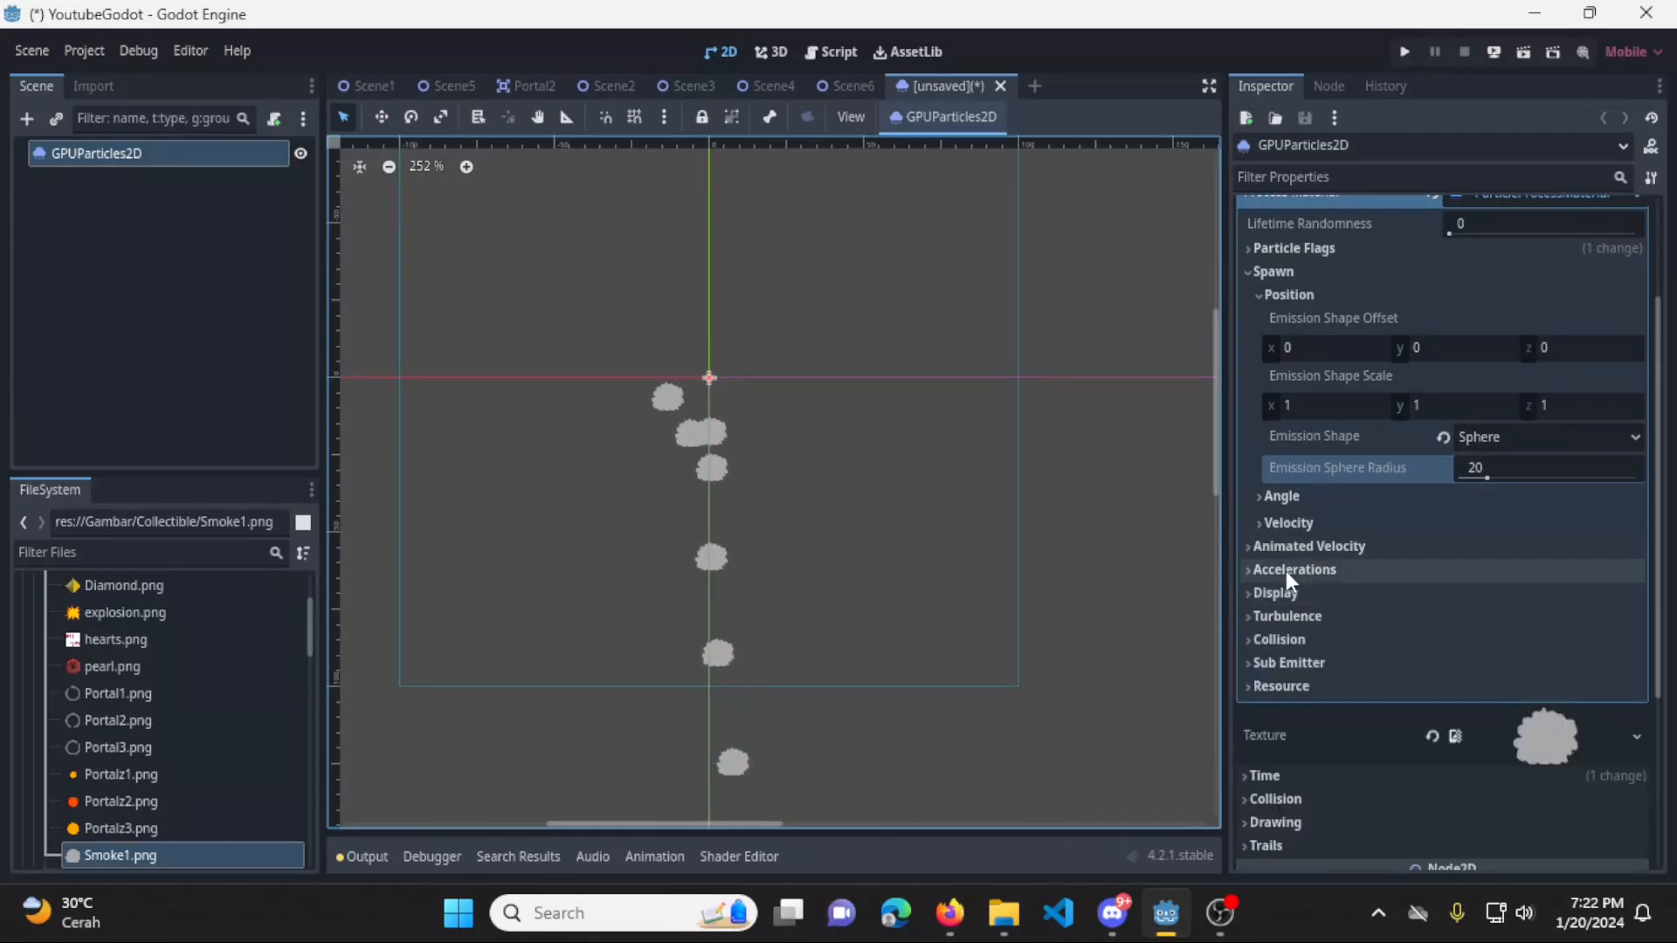
click(1249, 573)
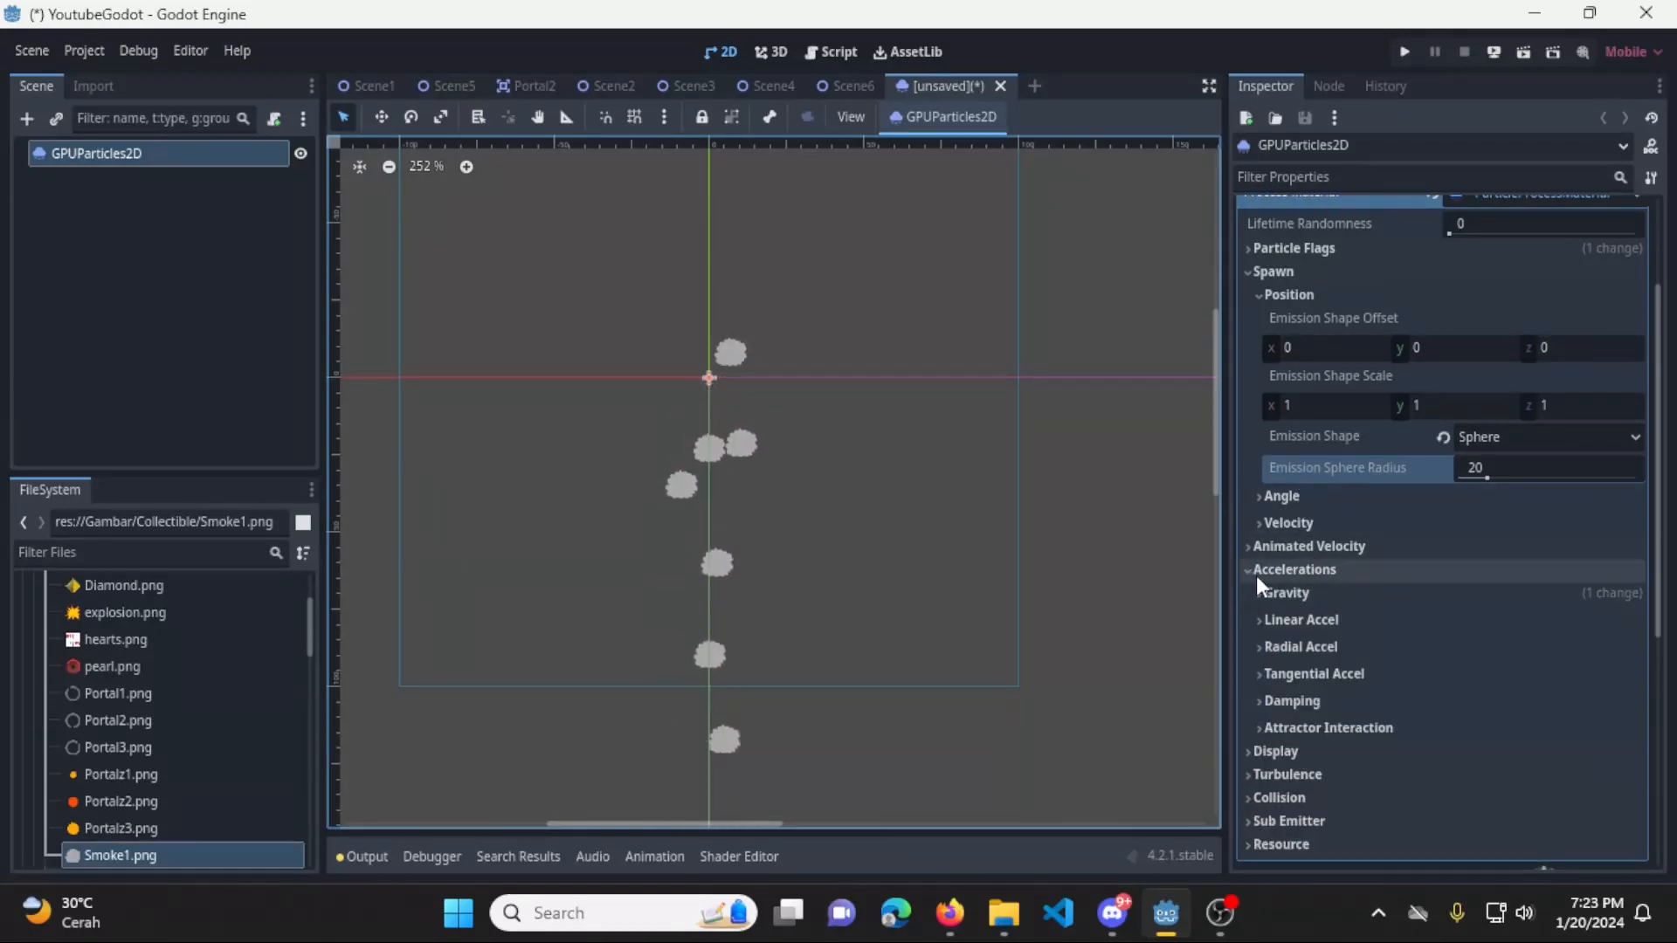
click(1322, 592)
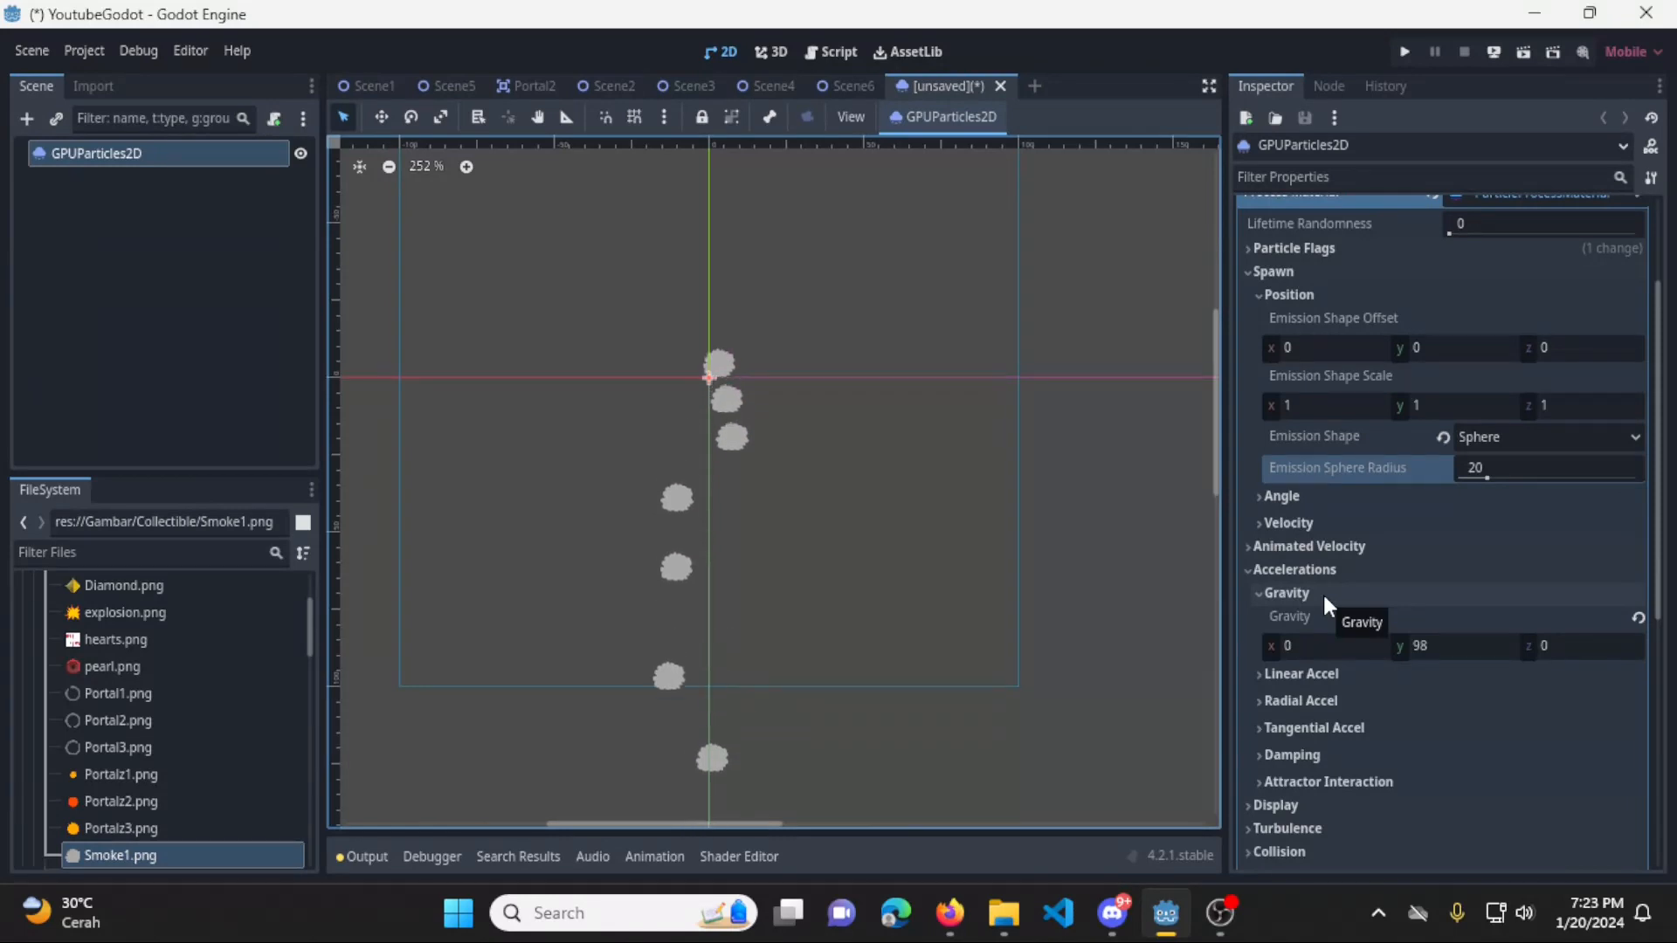
click(1444, 643)
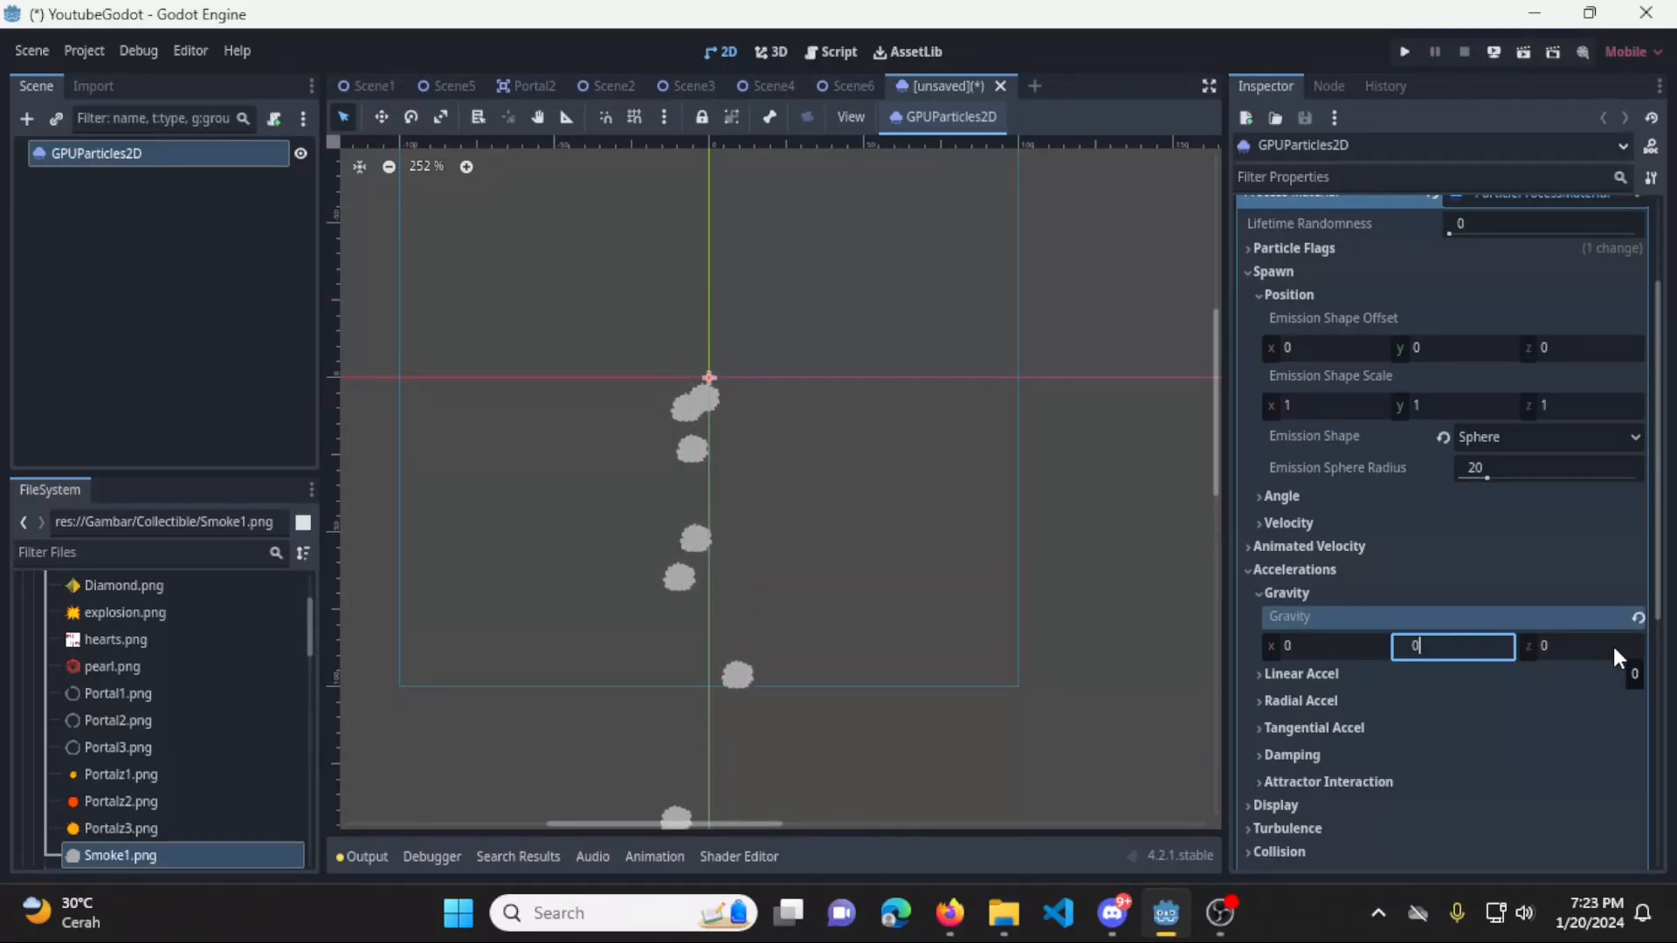
text(0)
key(Return)
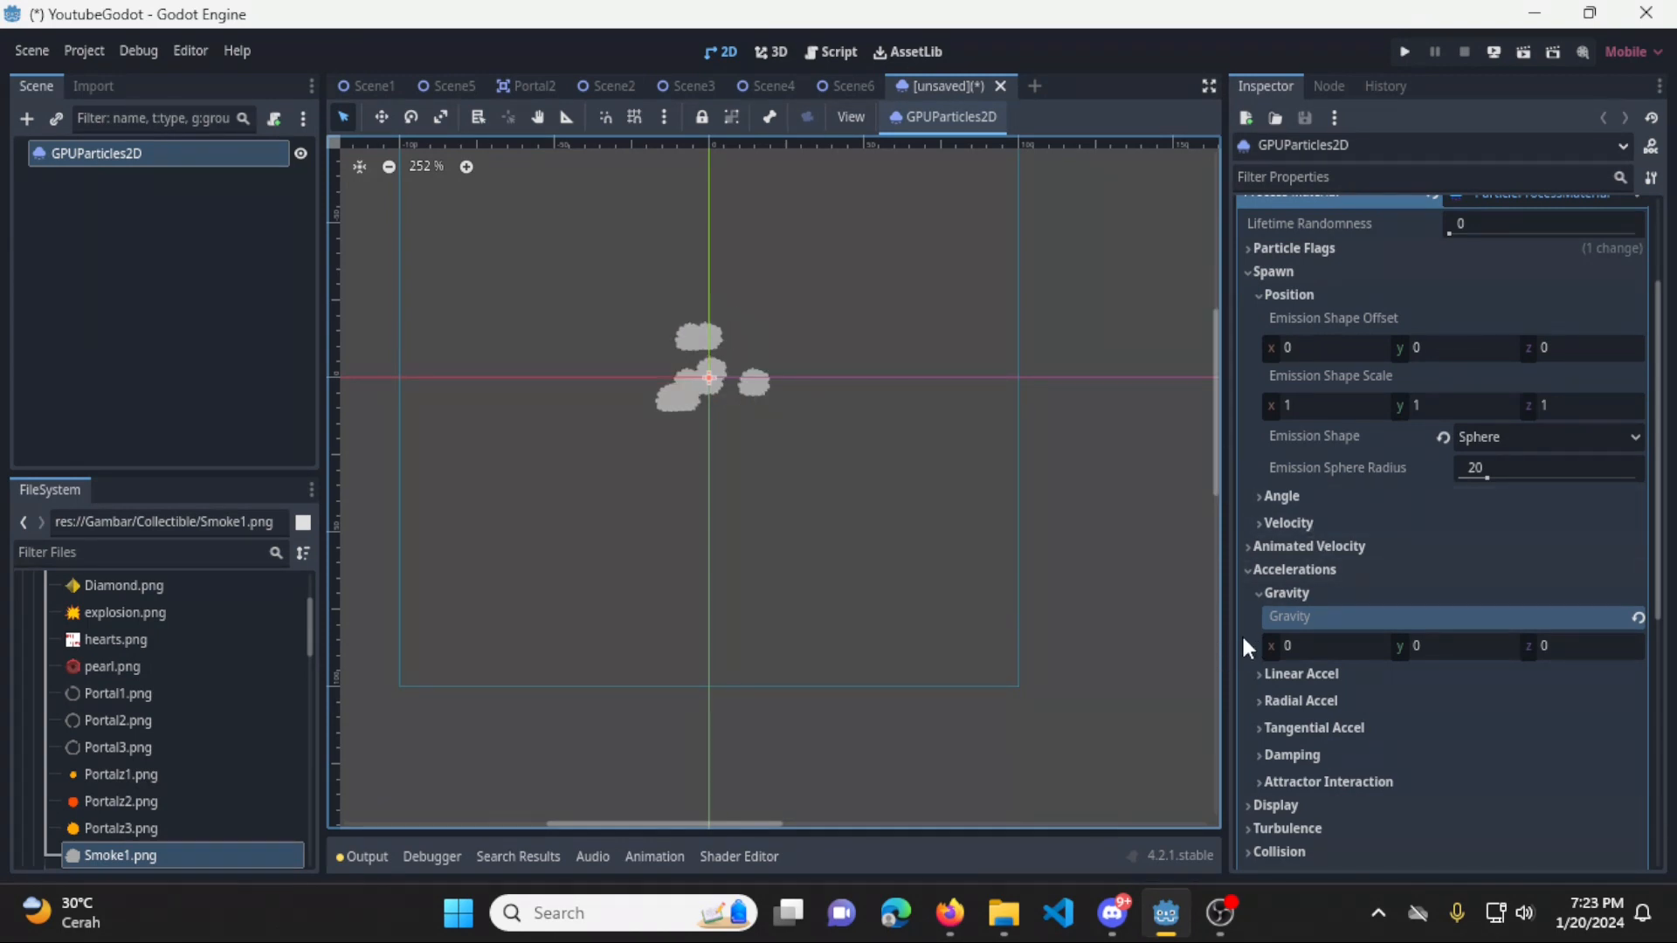
Set the particle Amount to 600
scroll(1388, 532, up, 3)
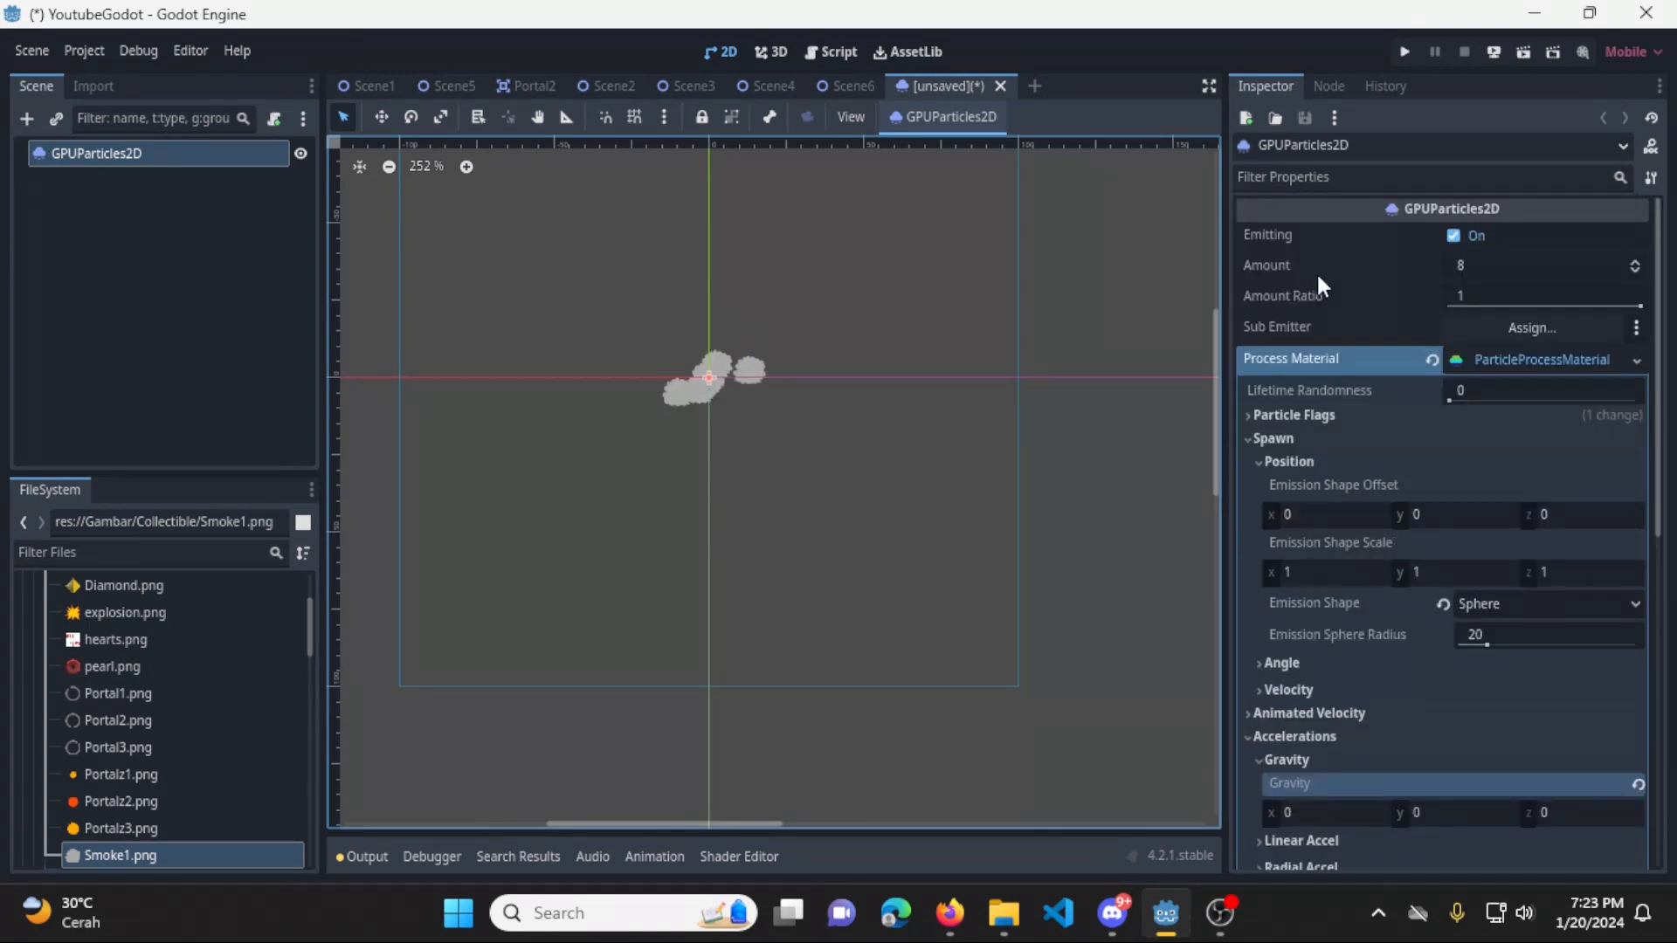
click(1515, 264)
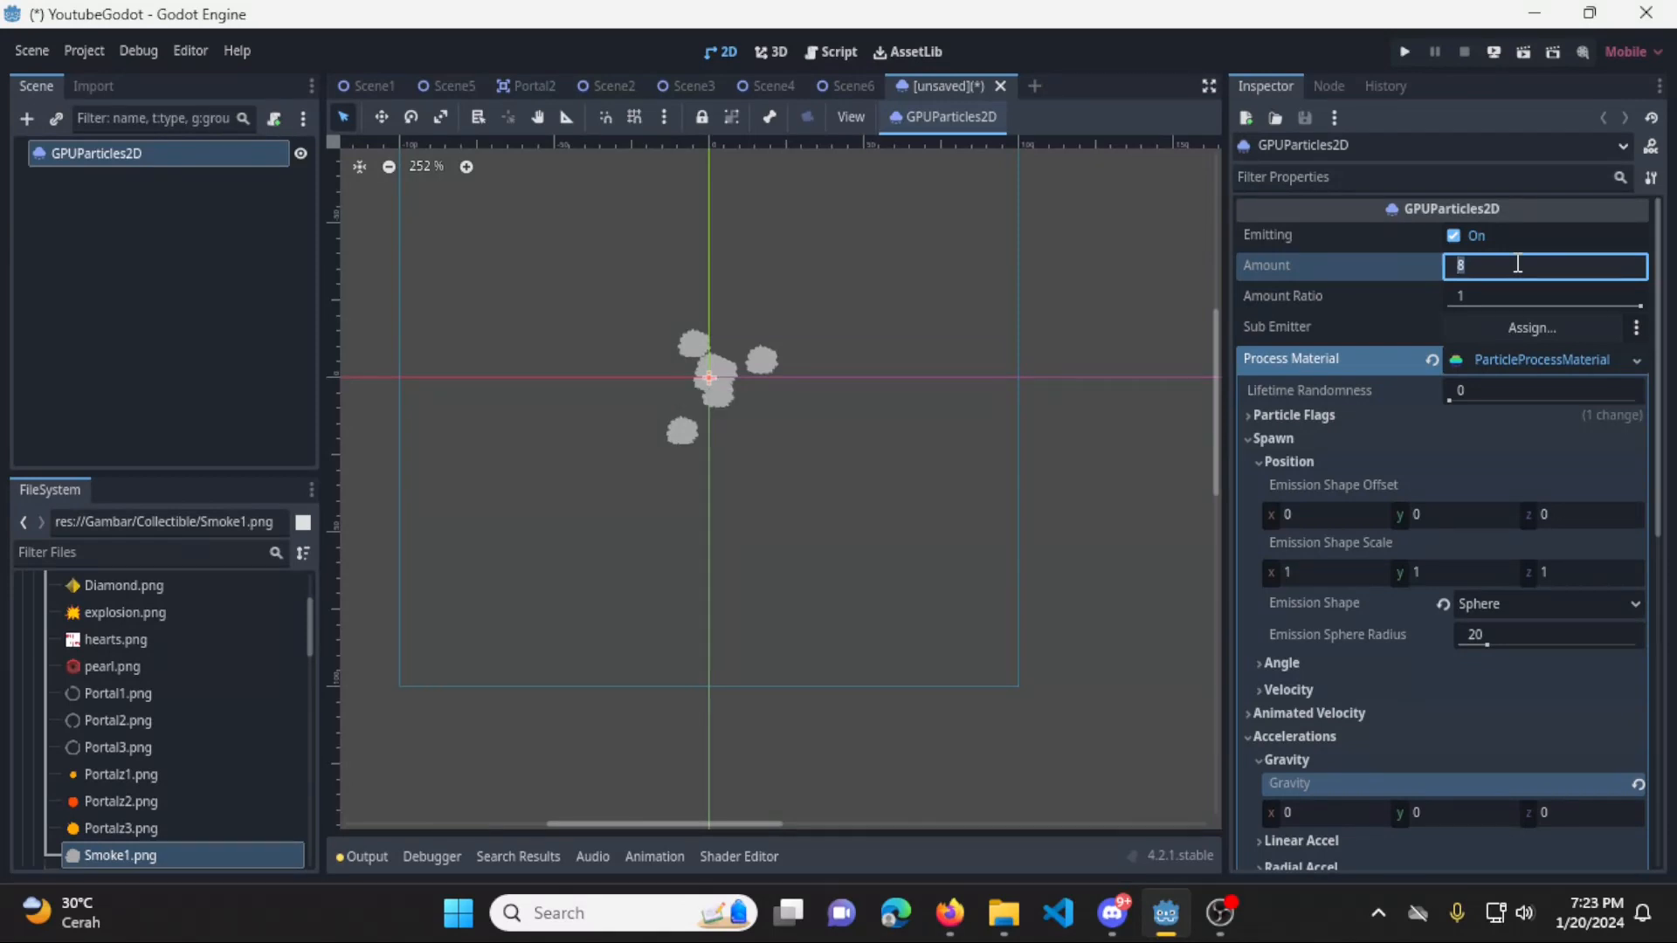
text(600)
key(Return)
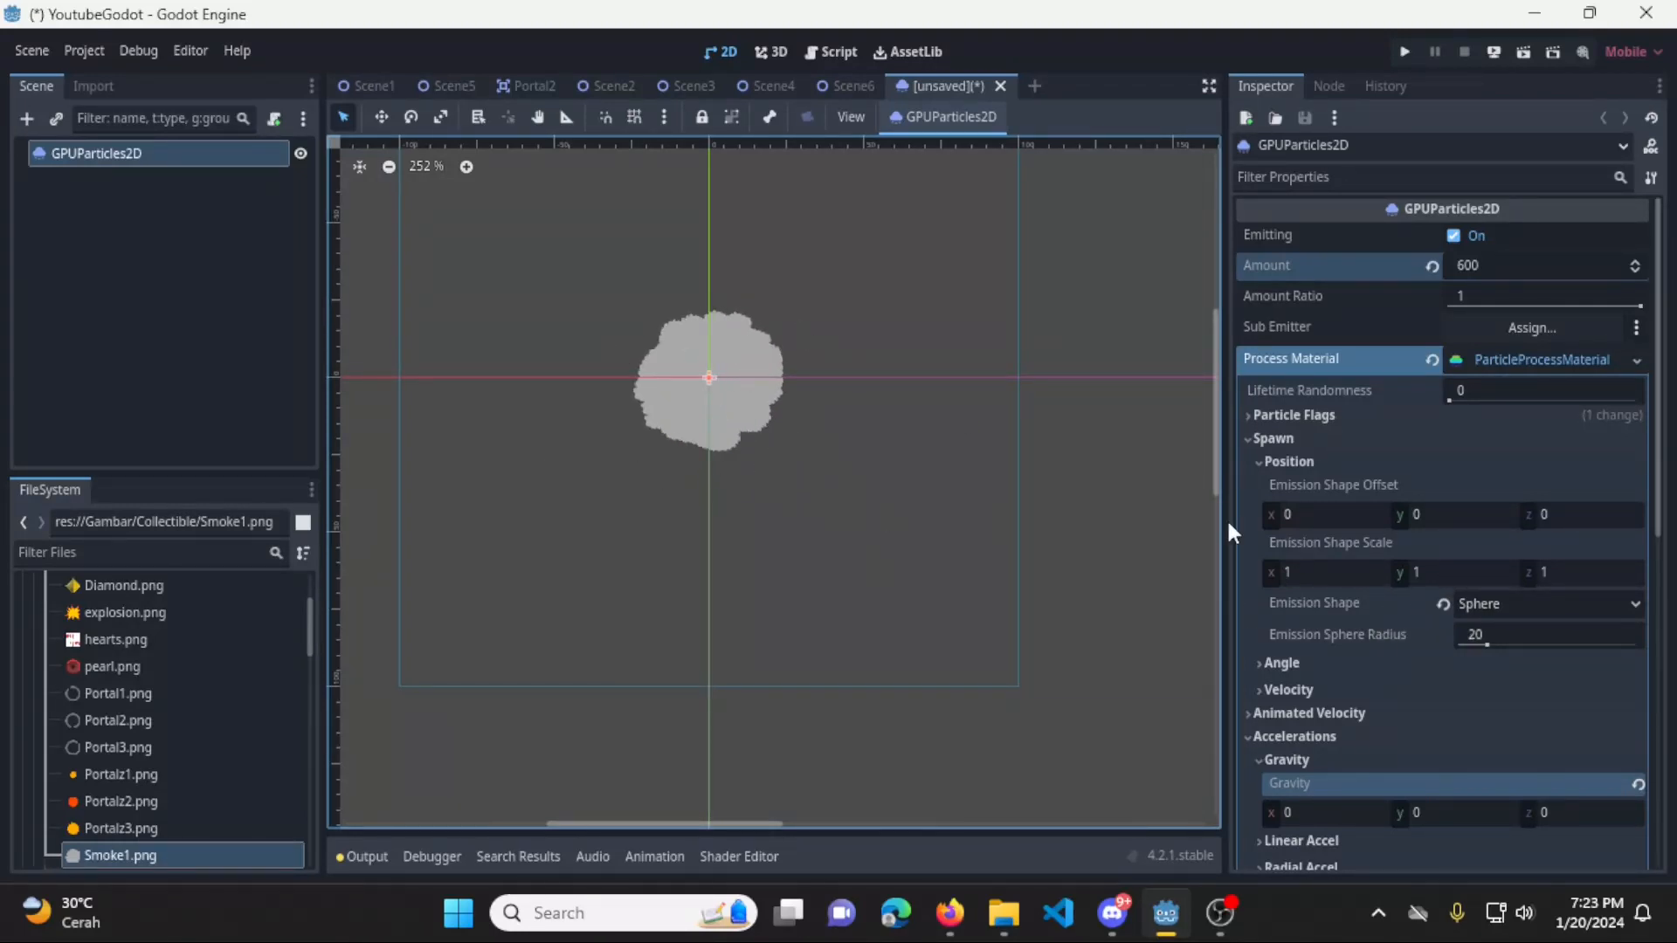
Change the Emission Shape to Sphere Surface and set the X value of Emission Shape Scale to 2
click(1547, 604)
click(1518, 678)
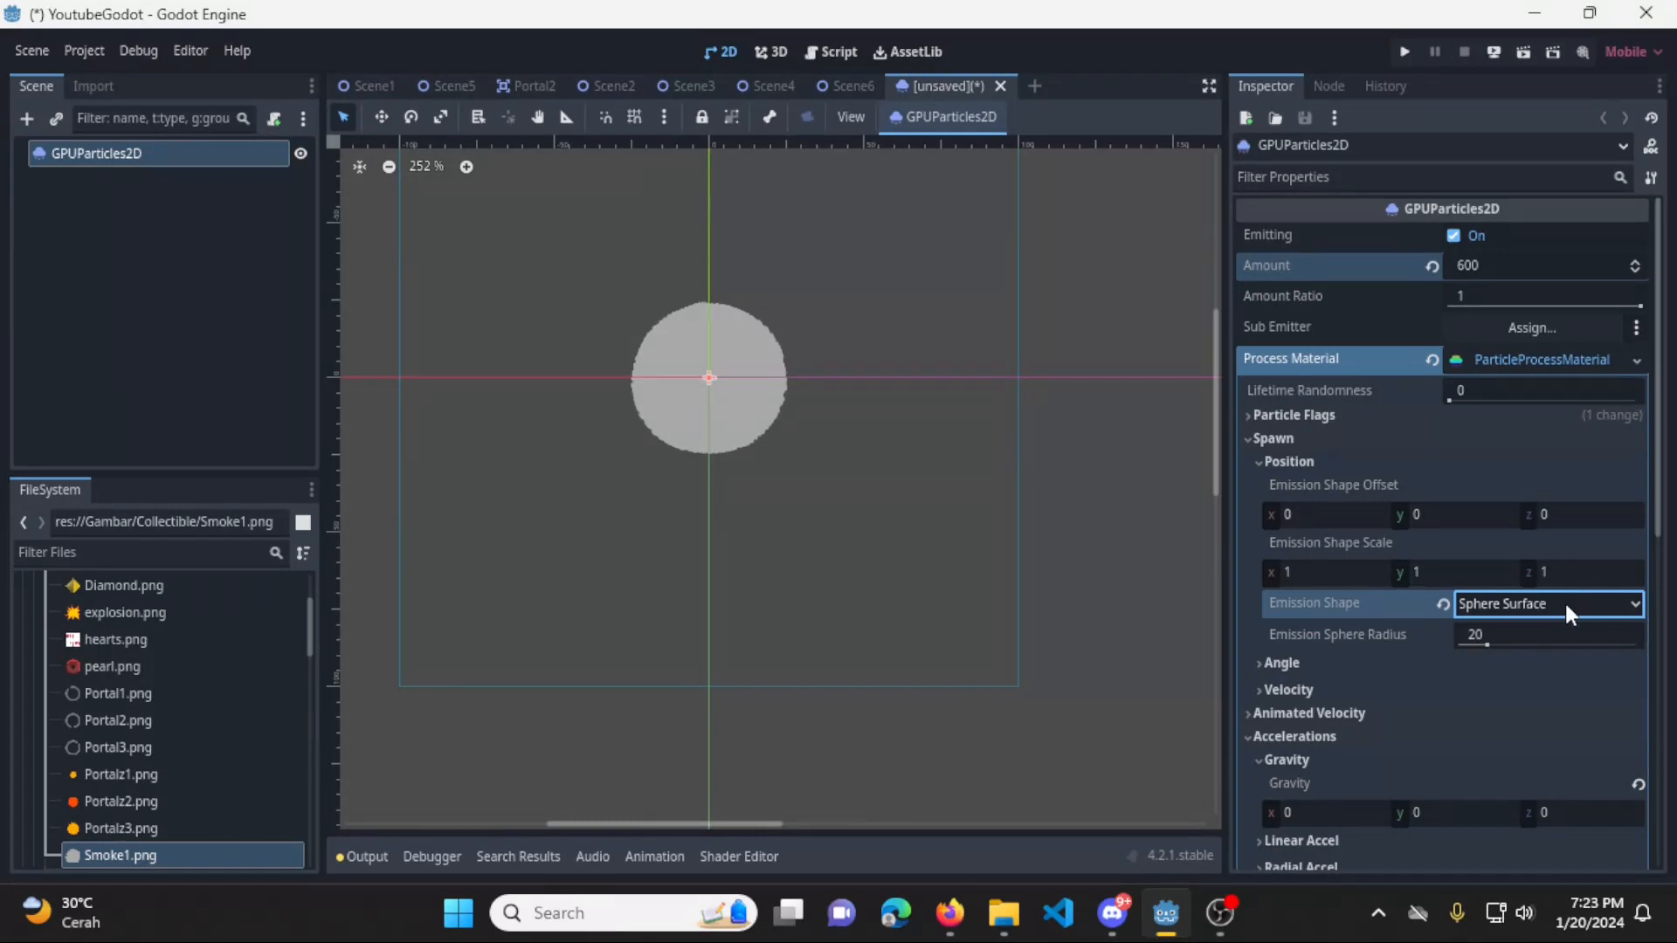
click(1336, 569)
text(2)
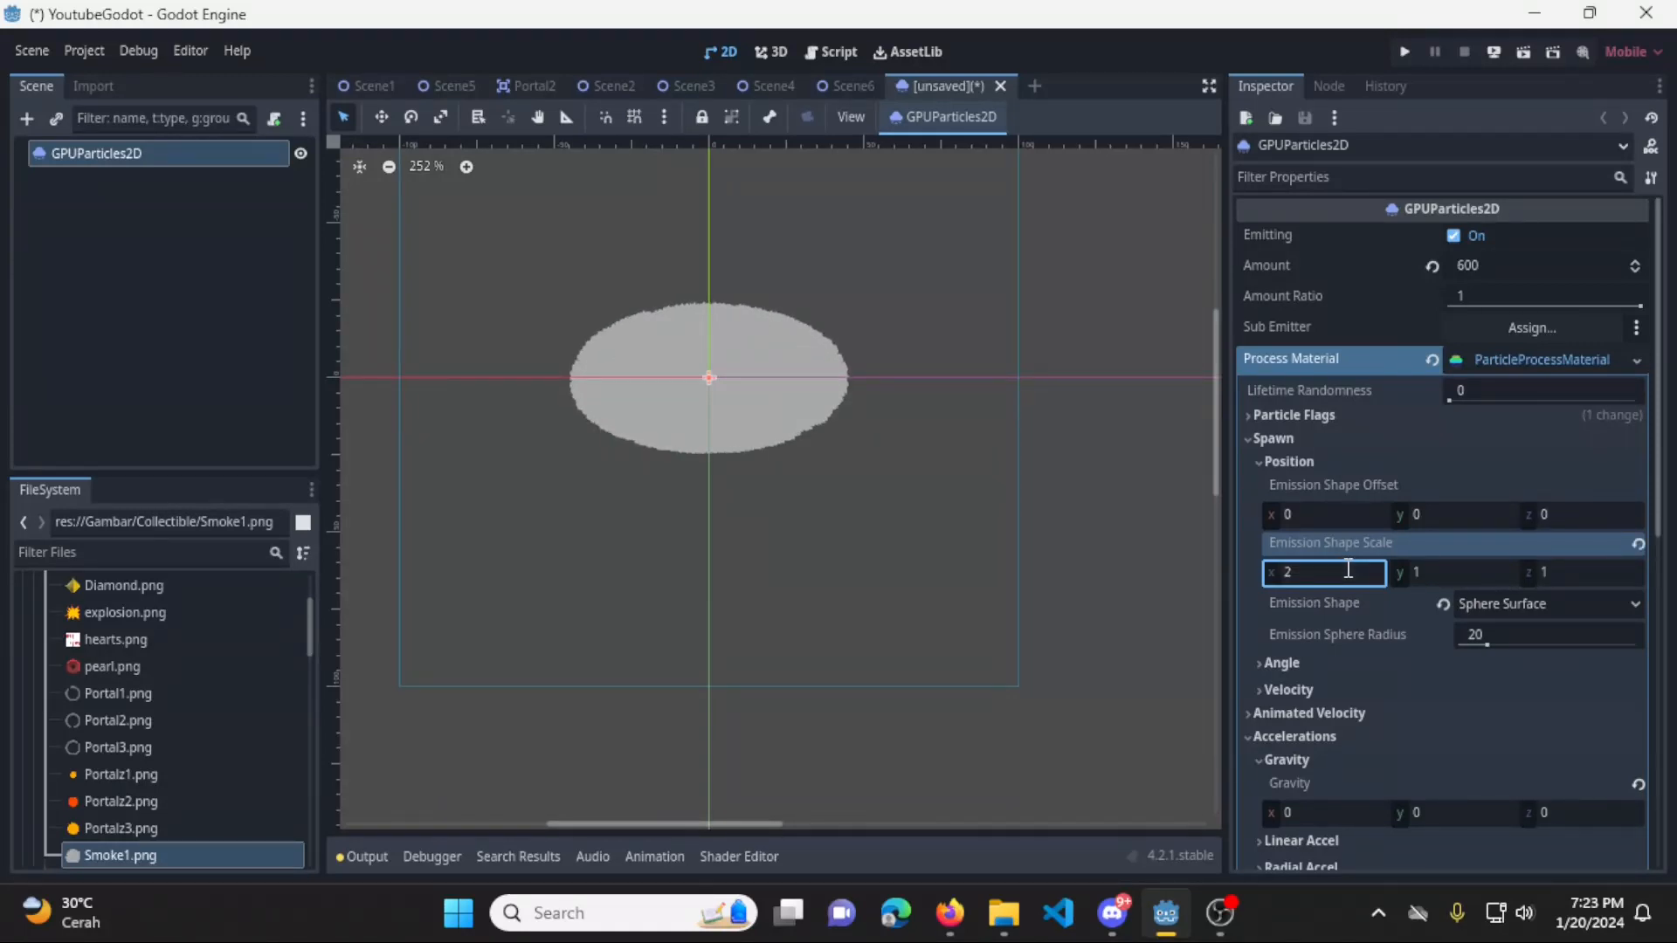
Try an Emission Shape Offset of 1 in Y, and raise it to 10
click(1358, 517)
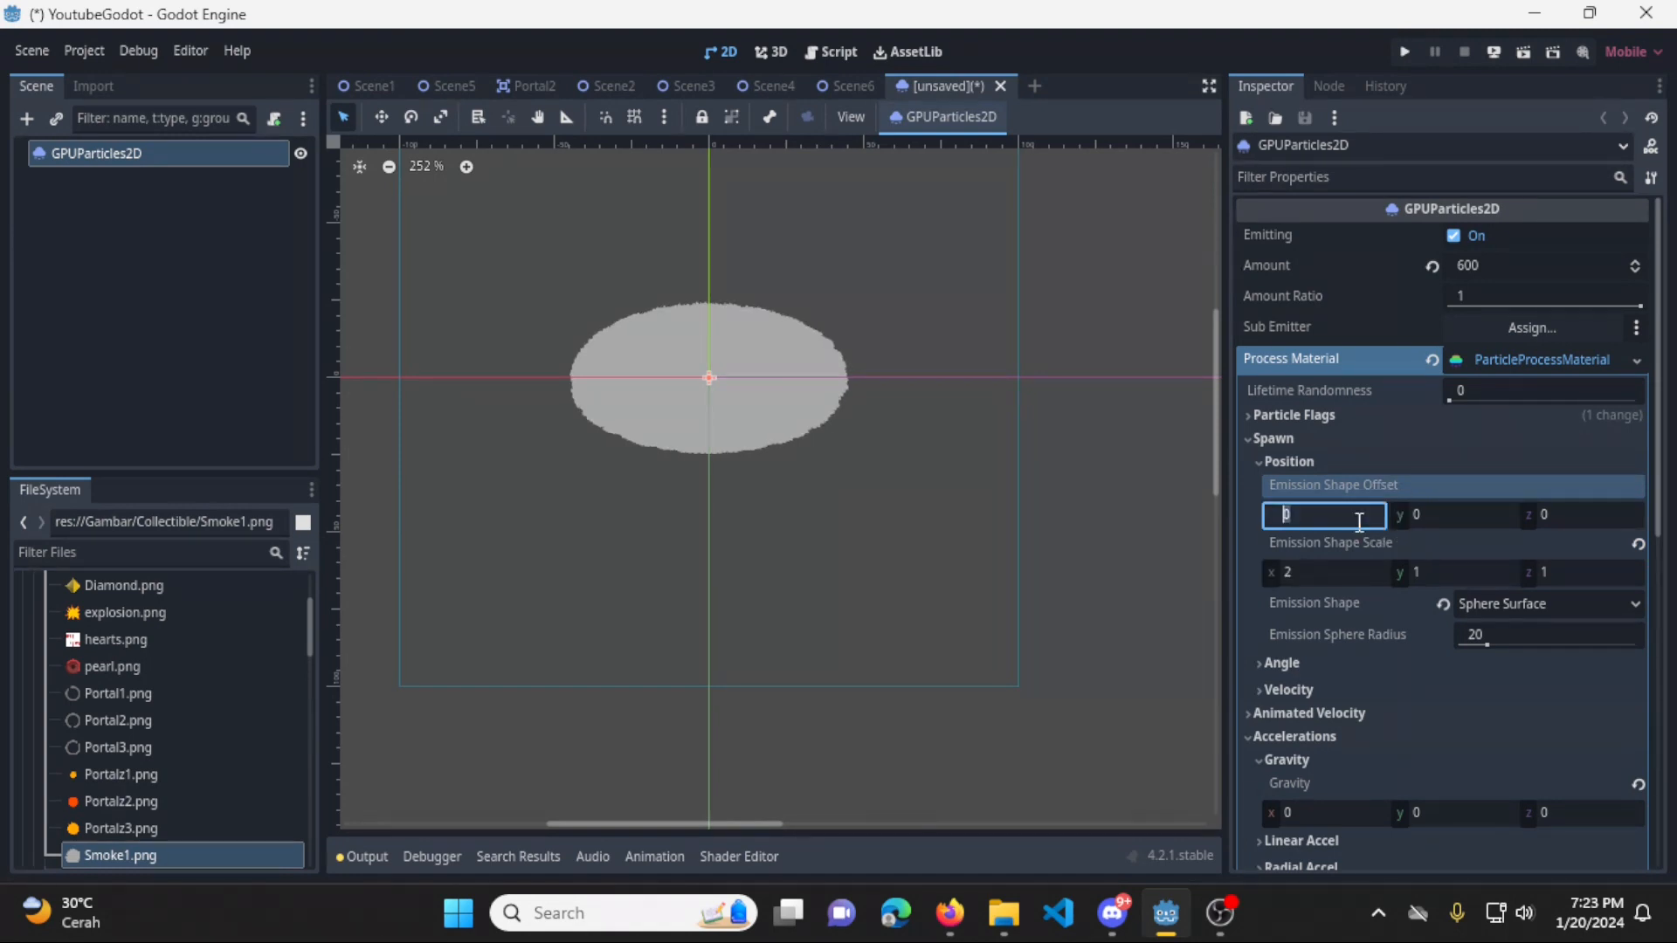
click(1452, 515)
click(1452, 515)
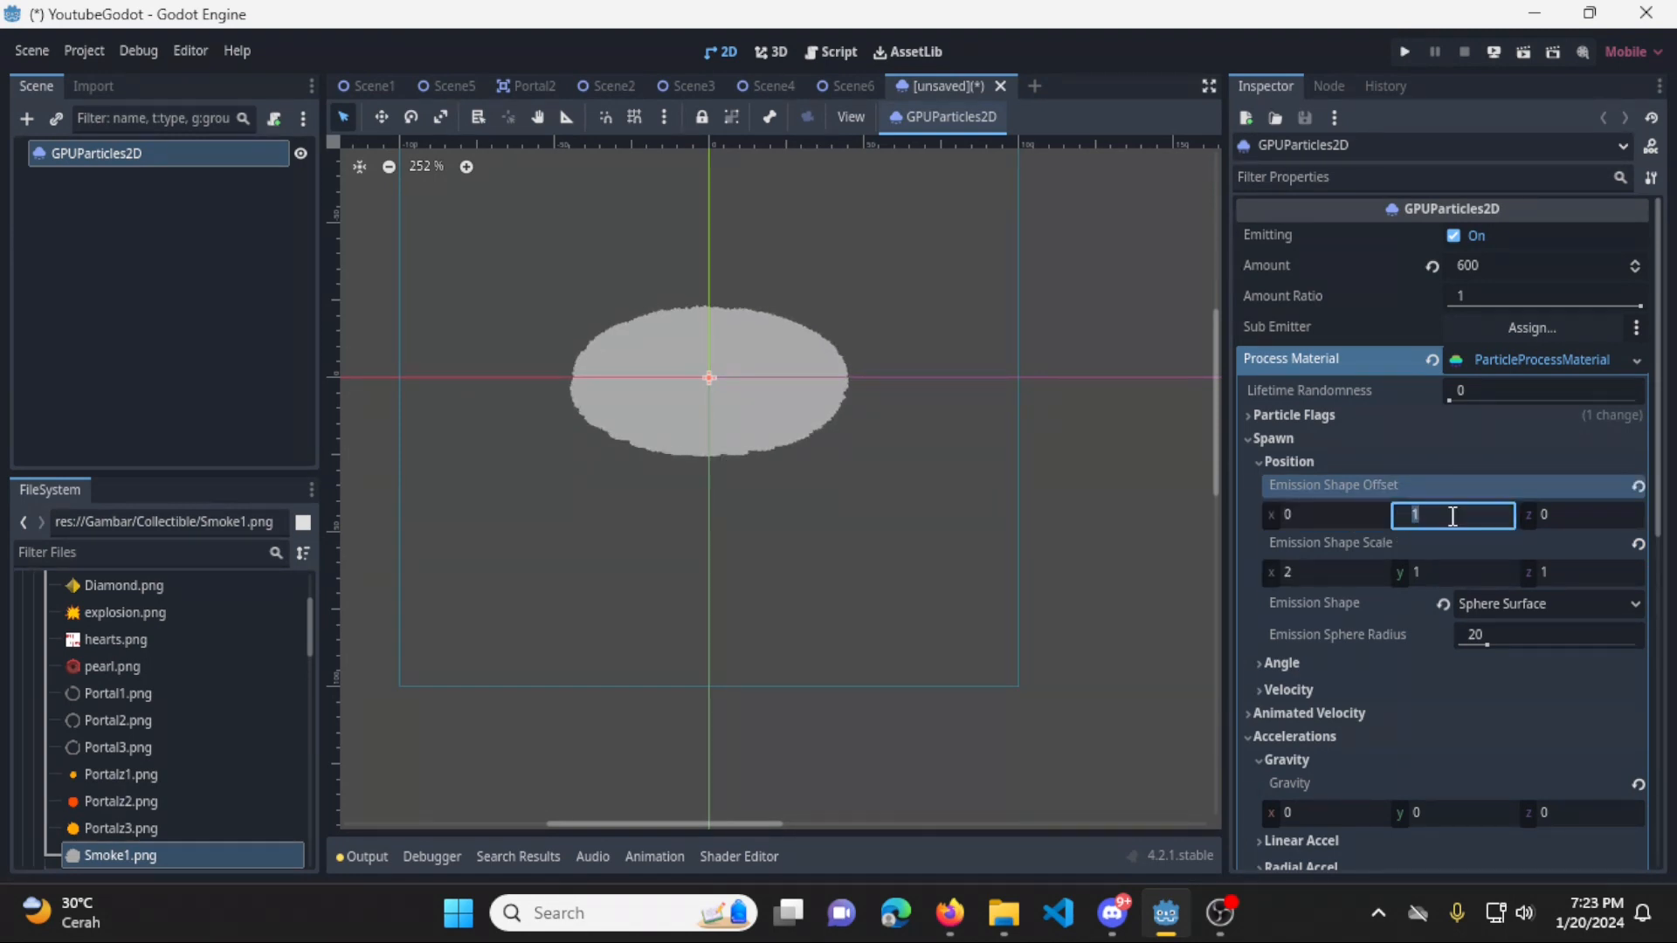
text(10)
key(Return)
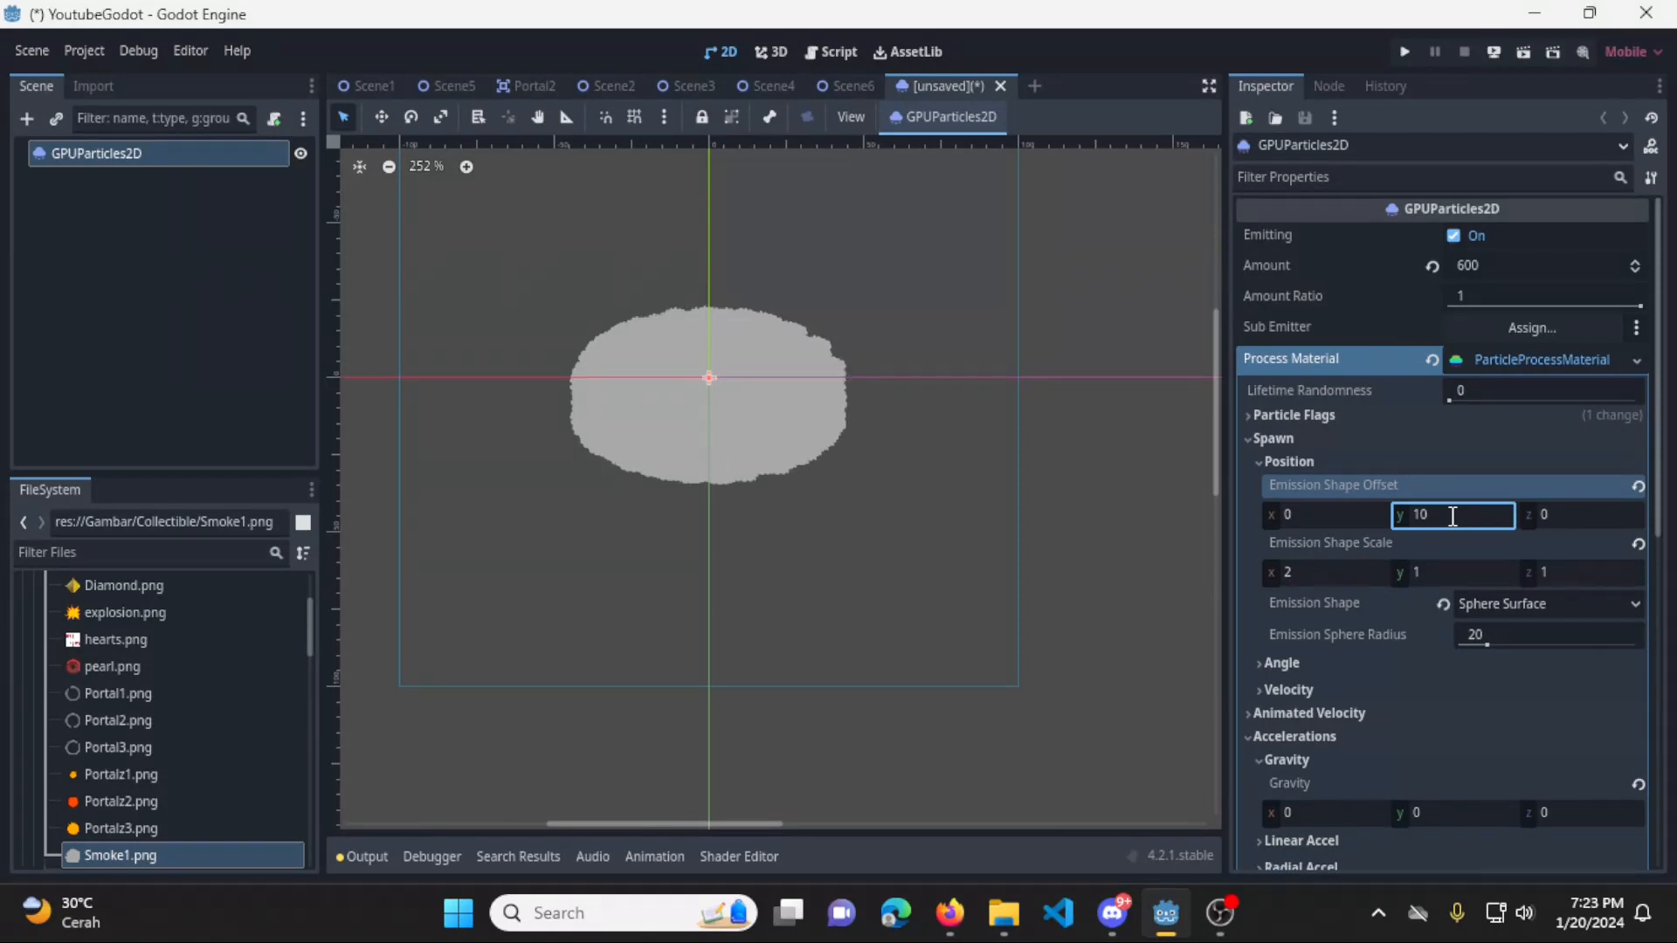
Try an Emission Shape Offset of 20 in Y
click(1452, 515)
text(20)
key(Return)
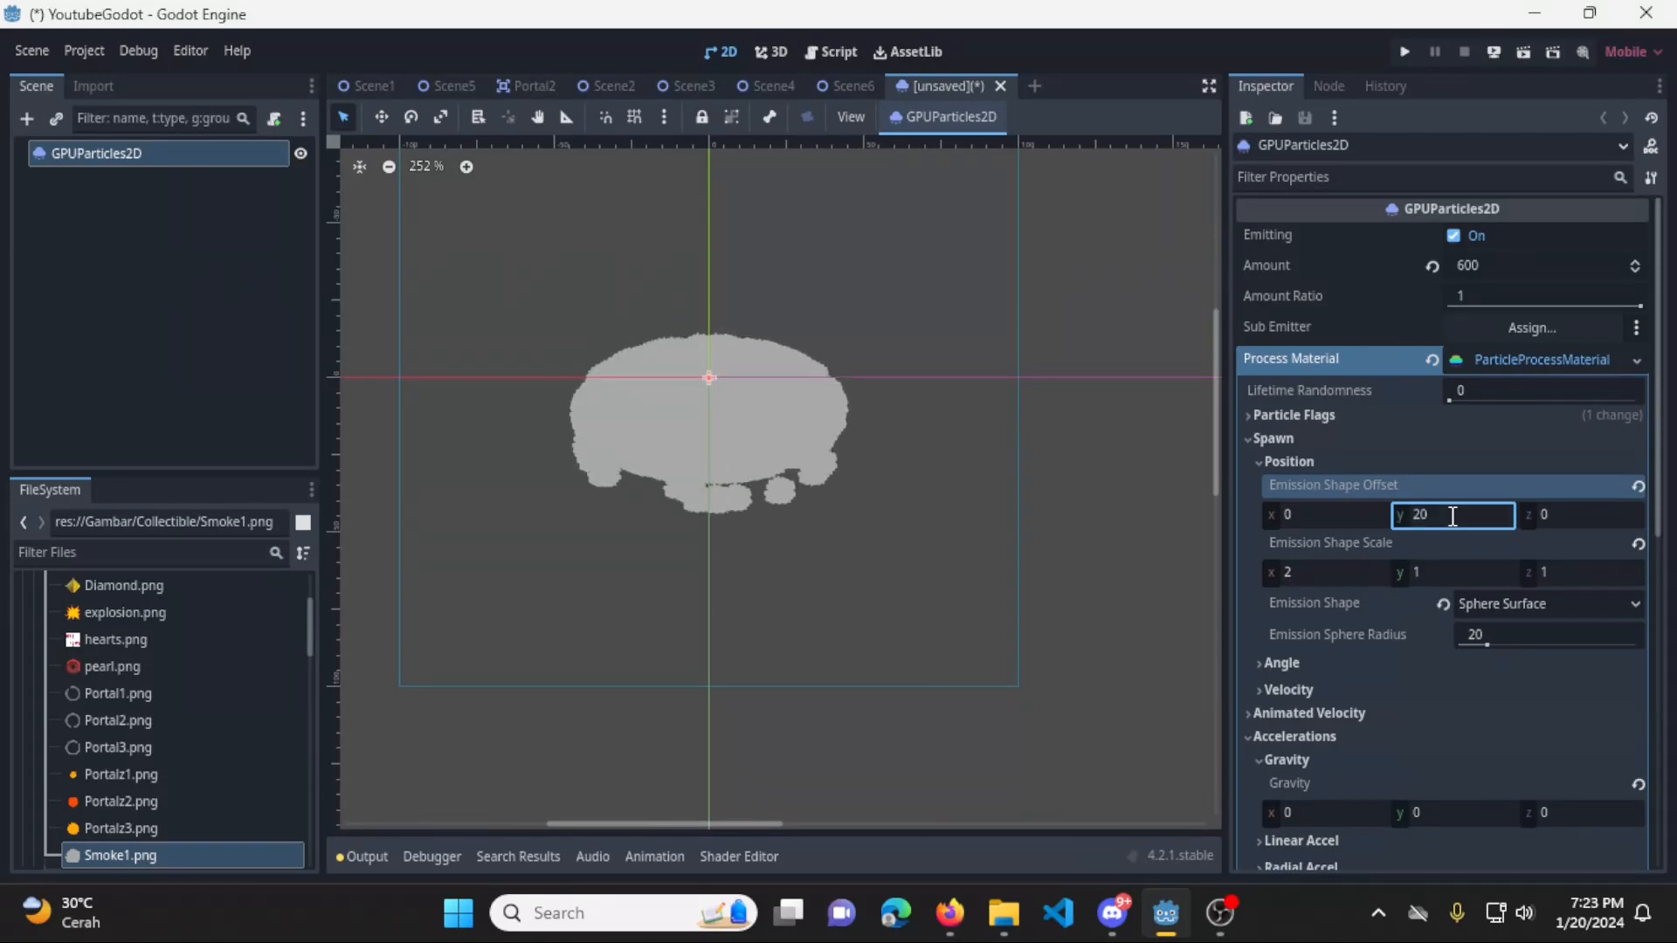
click(1452, 516)
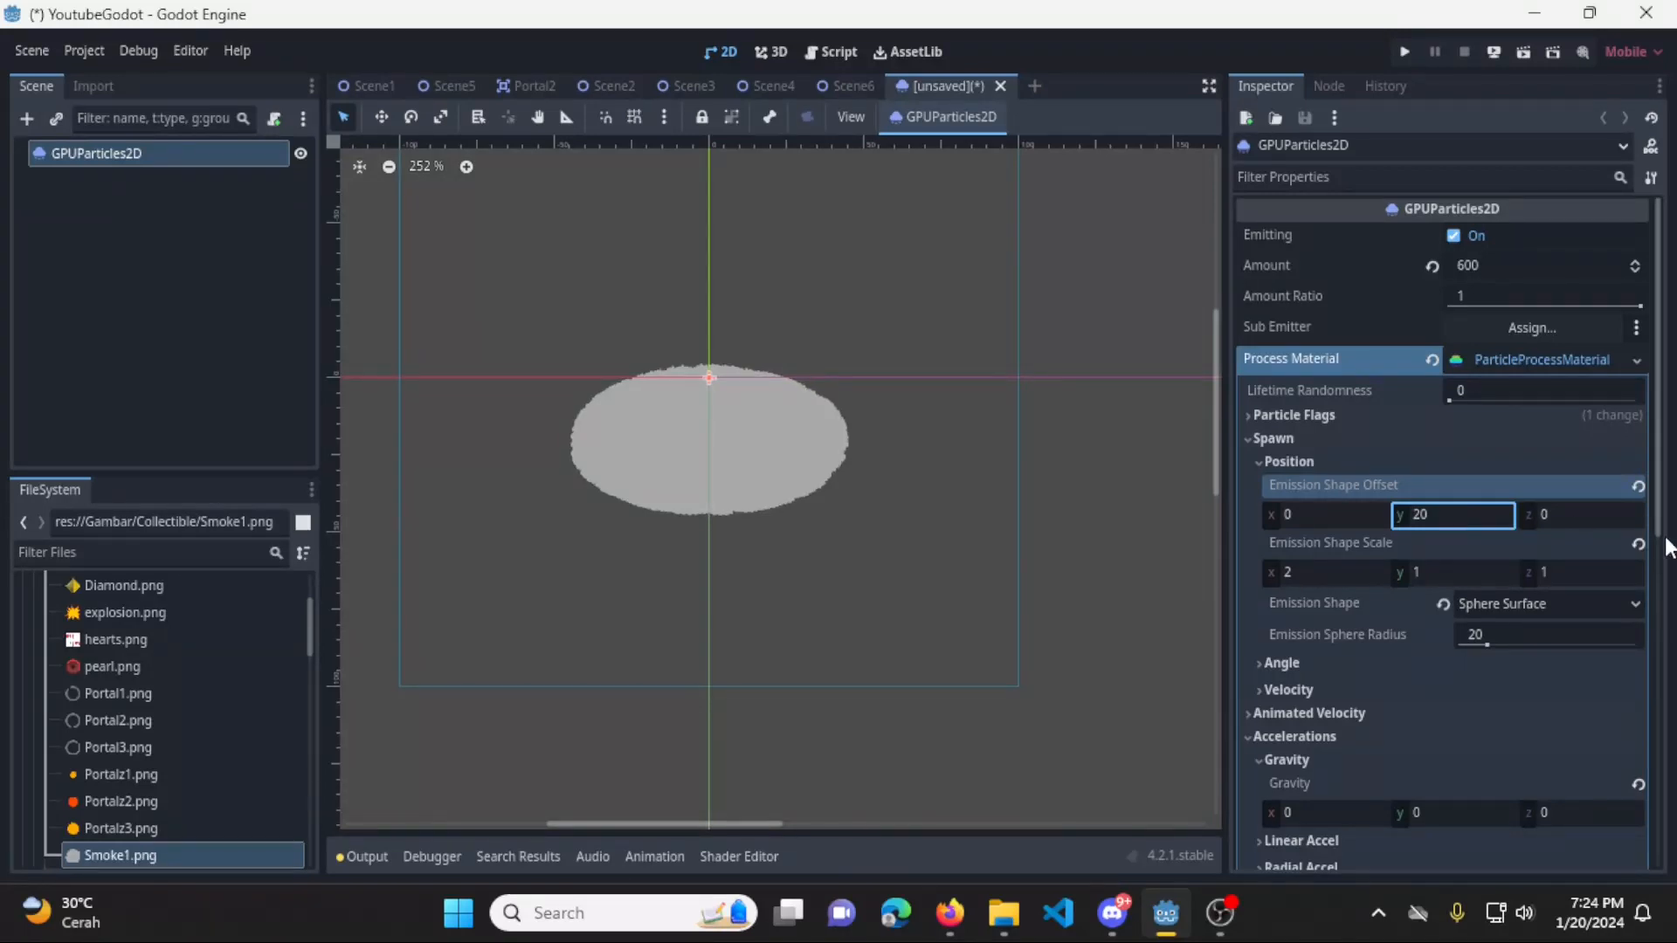
Reset the Emission Shape Offset and the Emission Shape Scale to their default values
click(1636, 486)
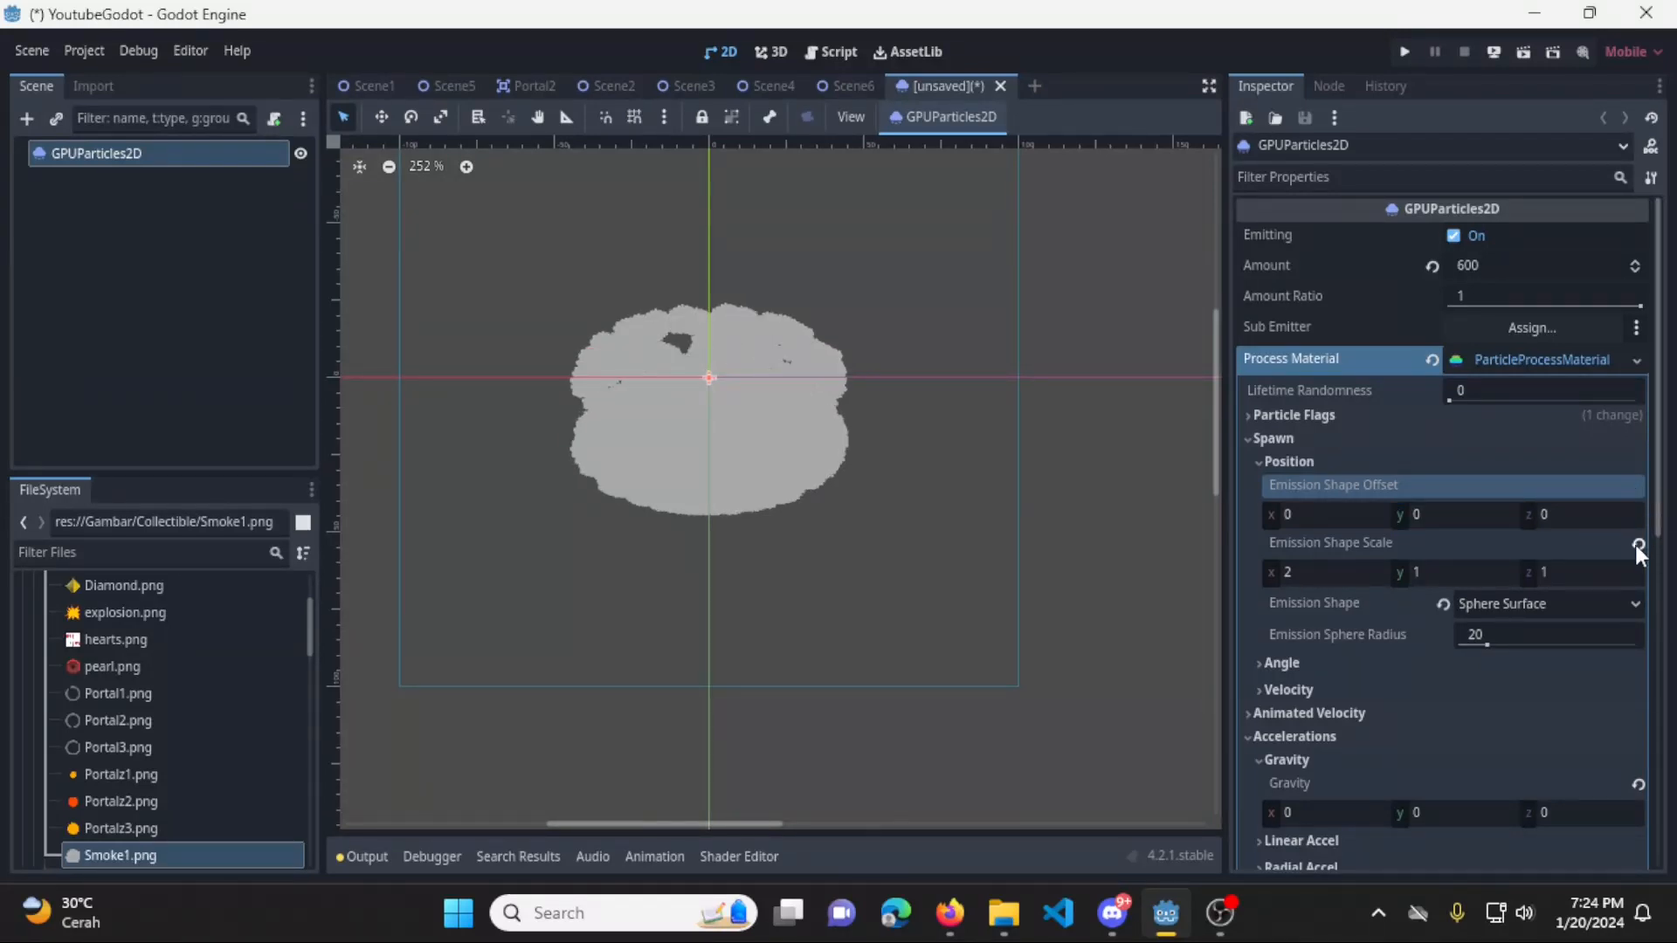
click(1637, 544)
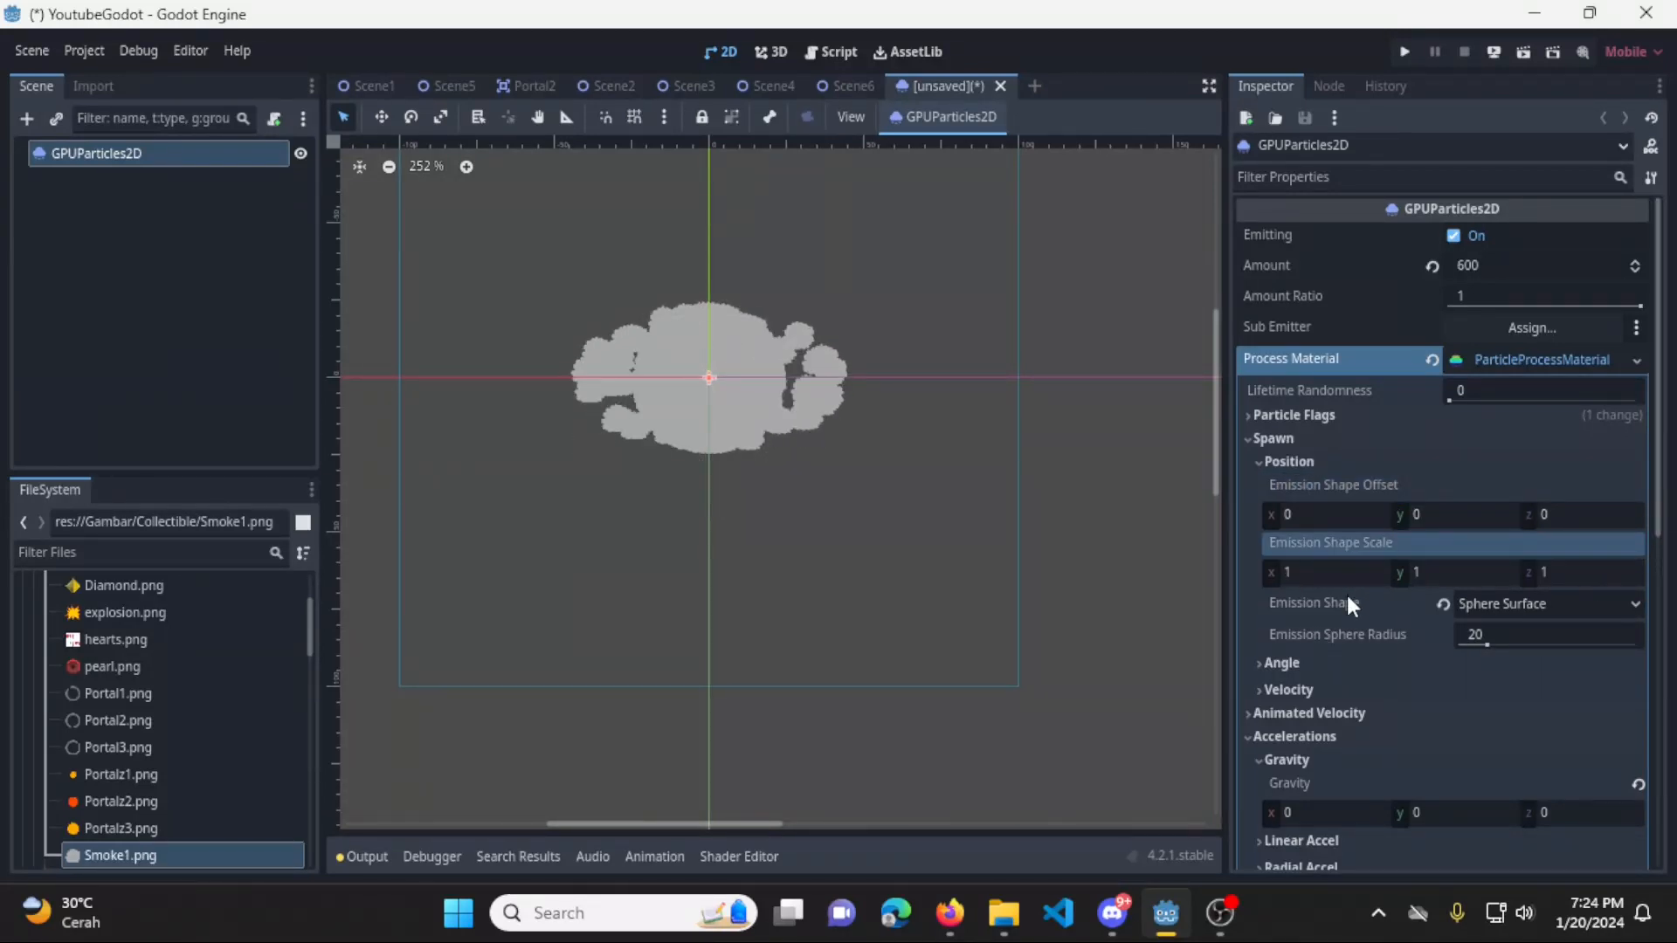
Try Sphere as the particle Emission Shape
mouse_move(1346, 595)
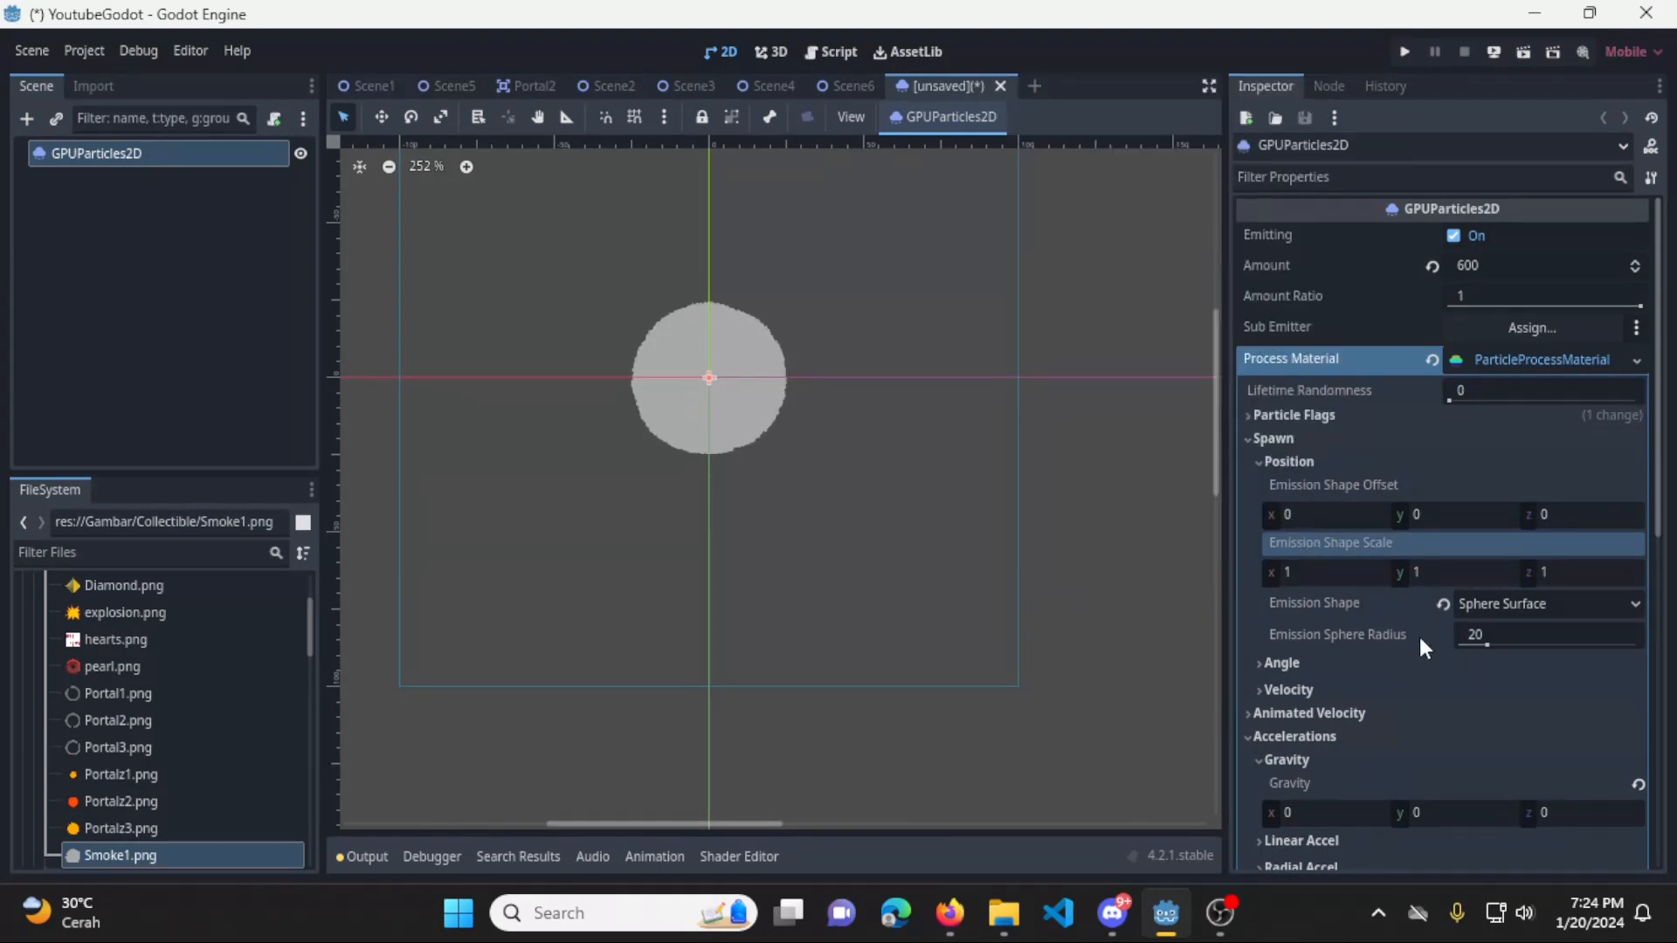
mouse_move(1418, 637)
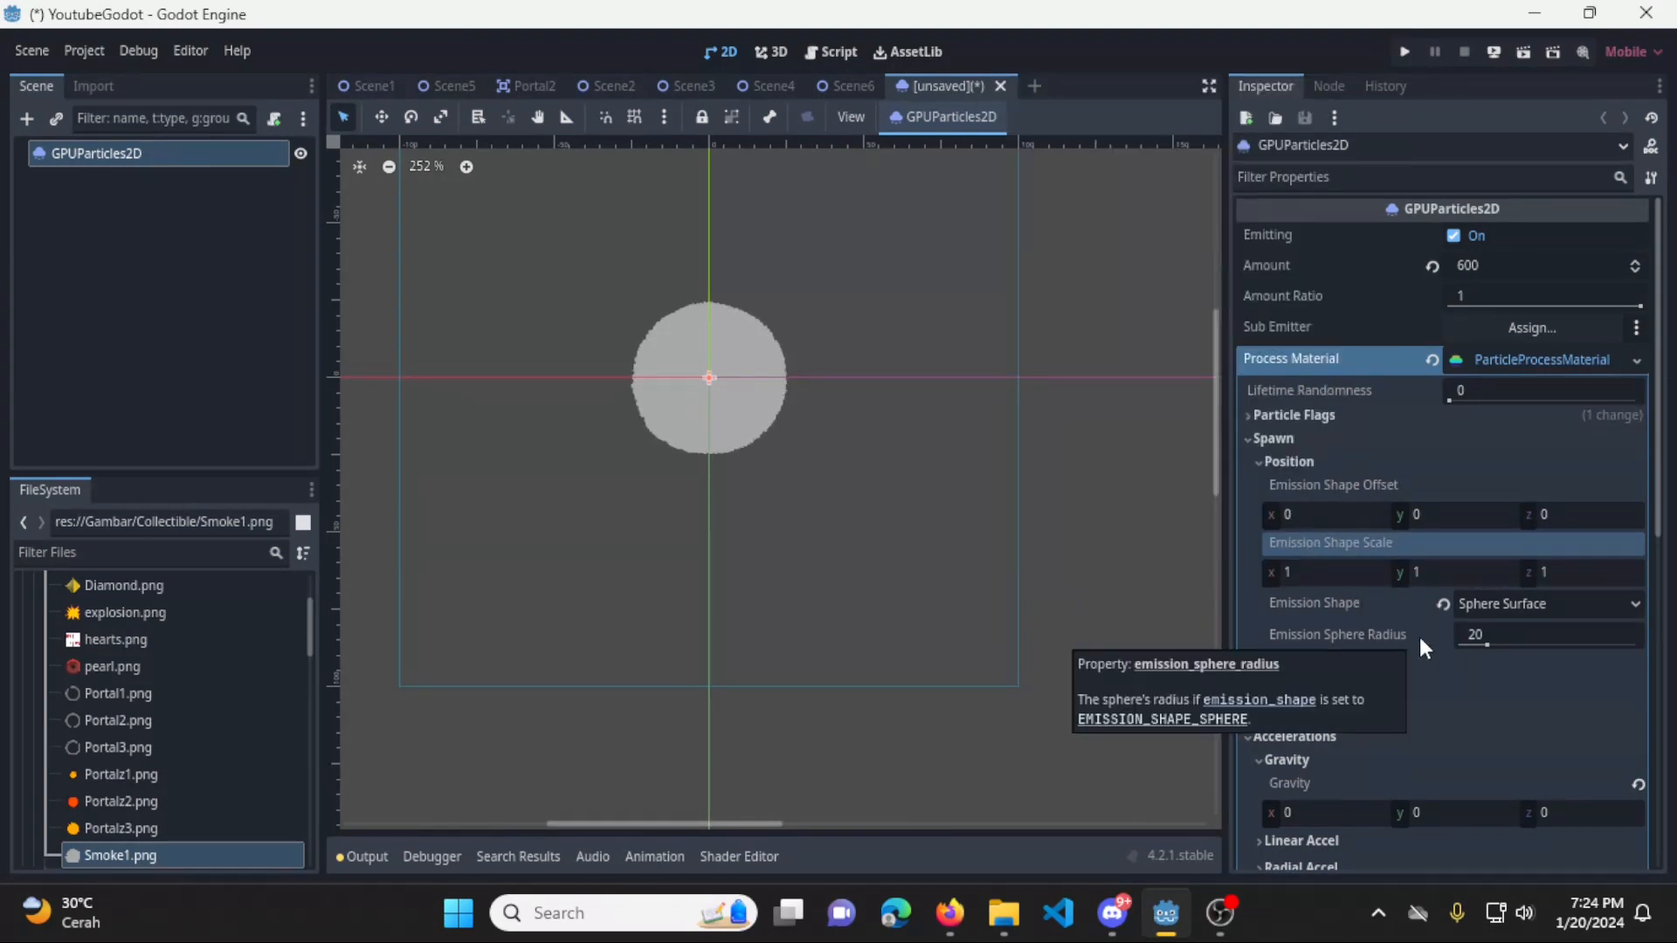
click(1538, 603)
click(1522, 657)
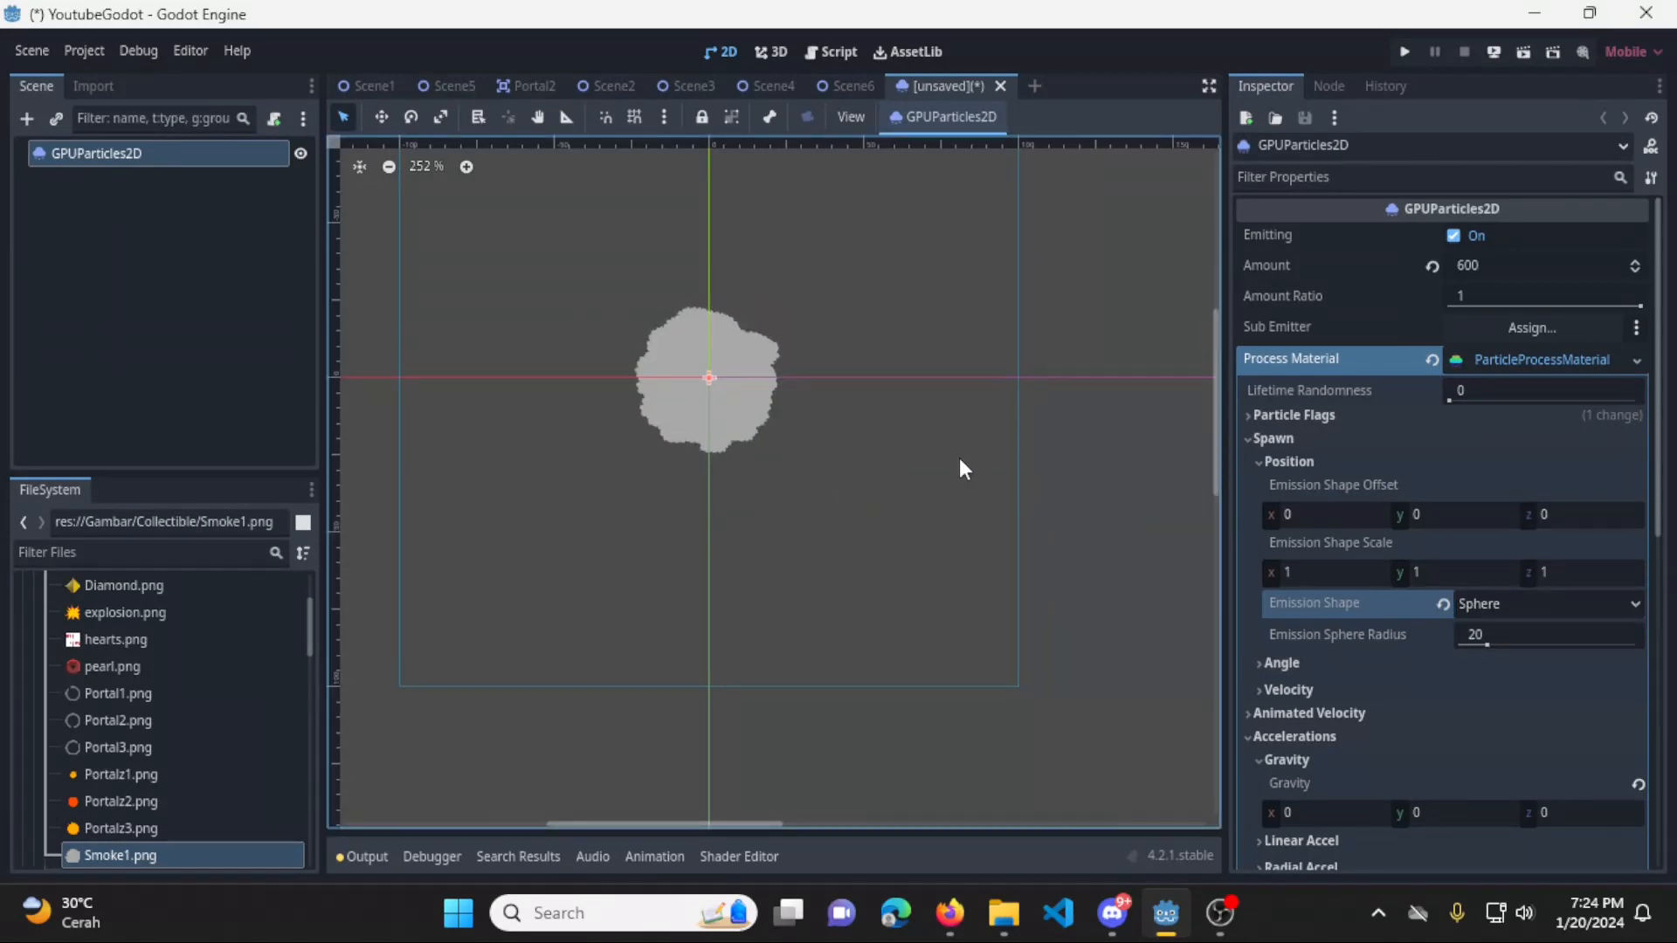
Try Box as the Emission Shape with Emission Box Extents of 50 in X and 50 in Y
click(1500, 600)
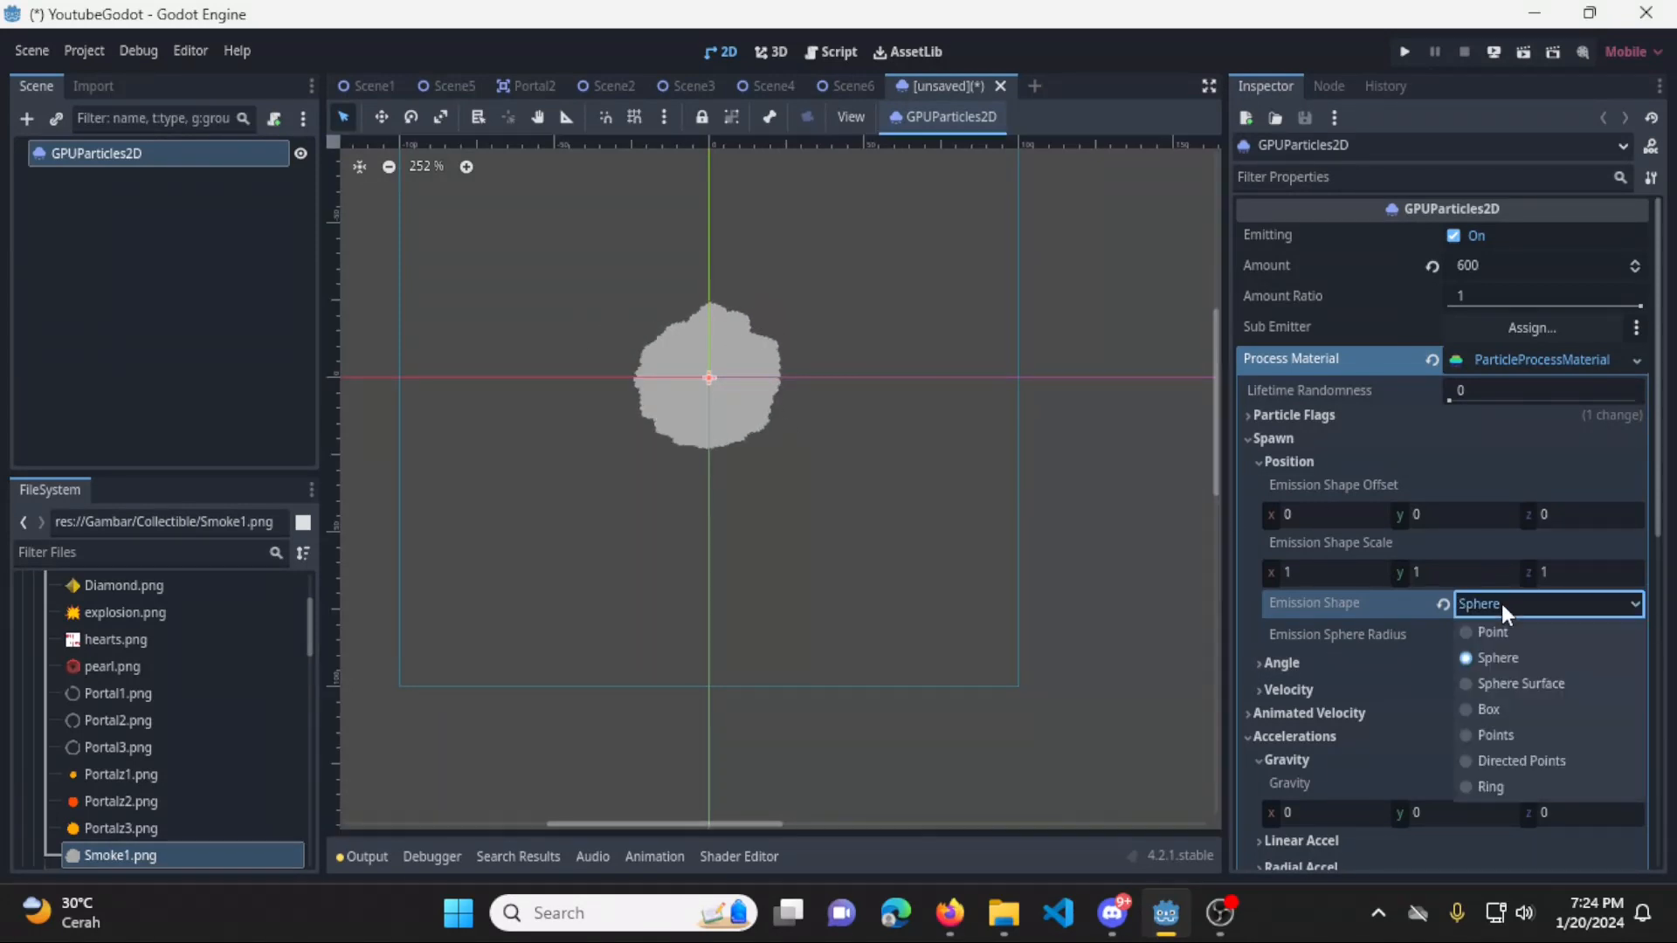
click(1524, 709)
click(1307, 662)
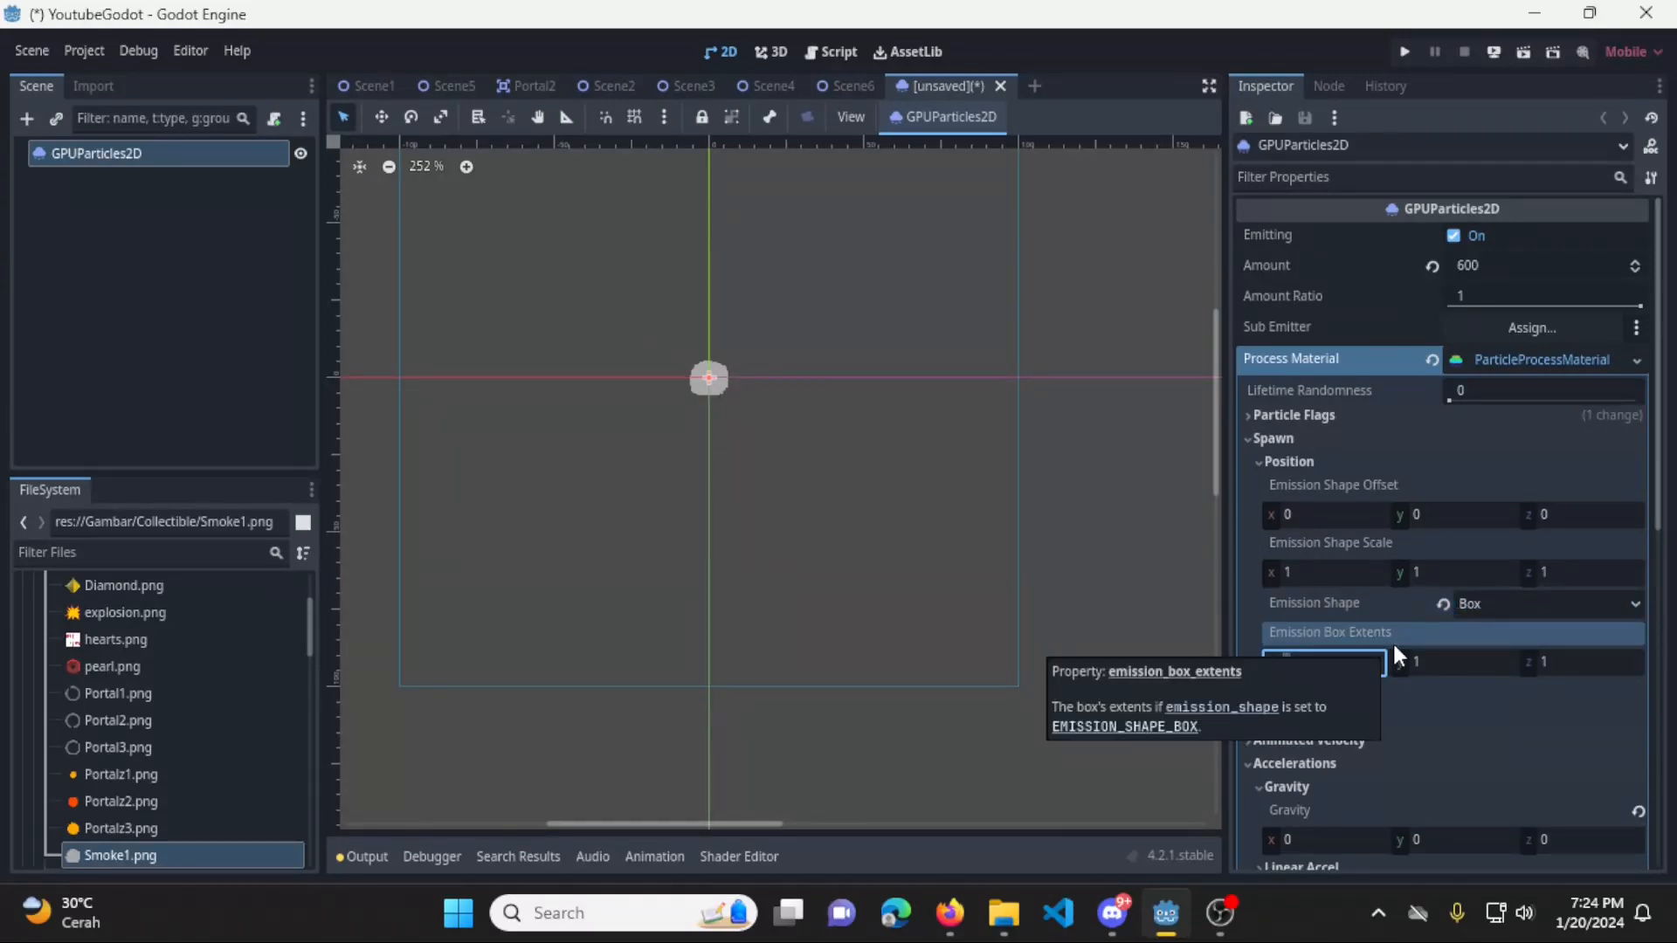
text(50)
key(Tab)
text(50)
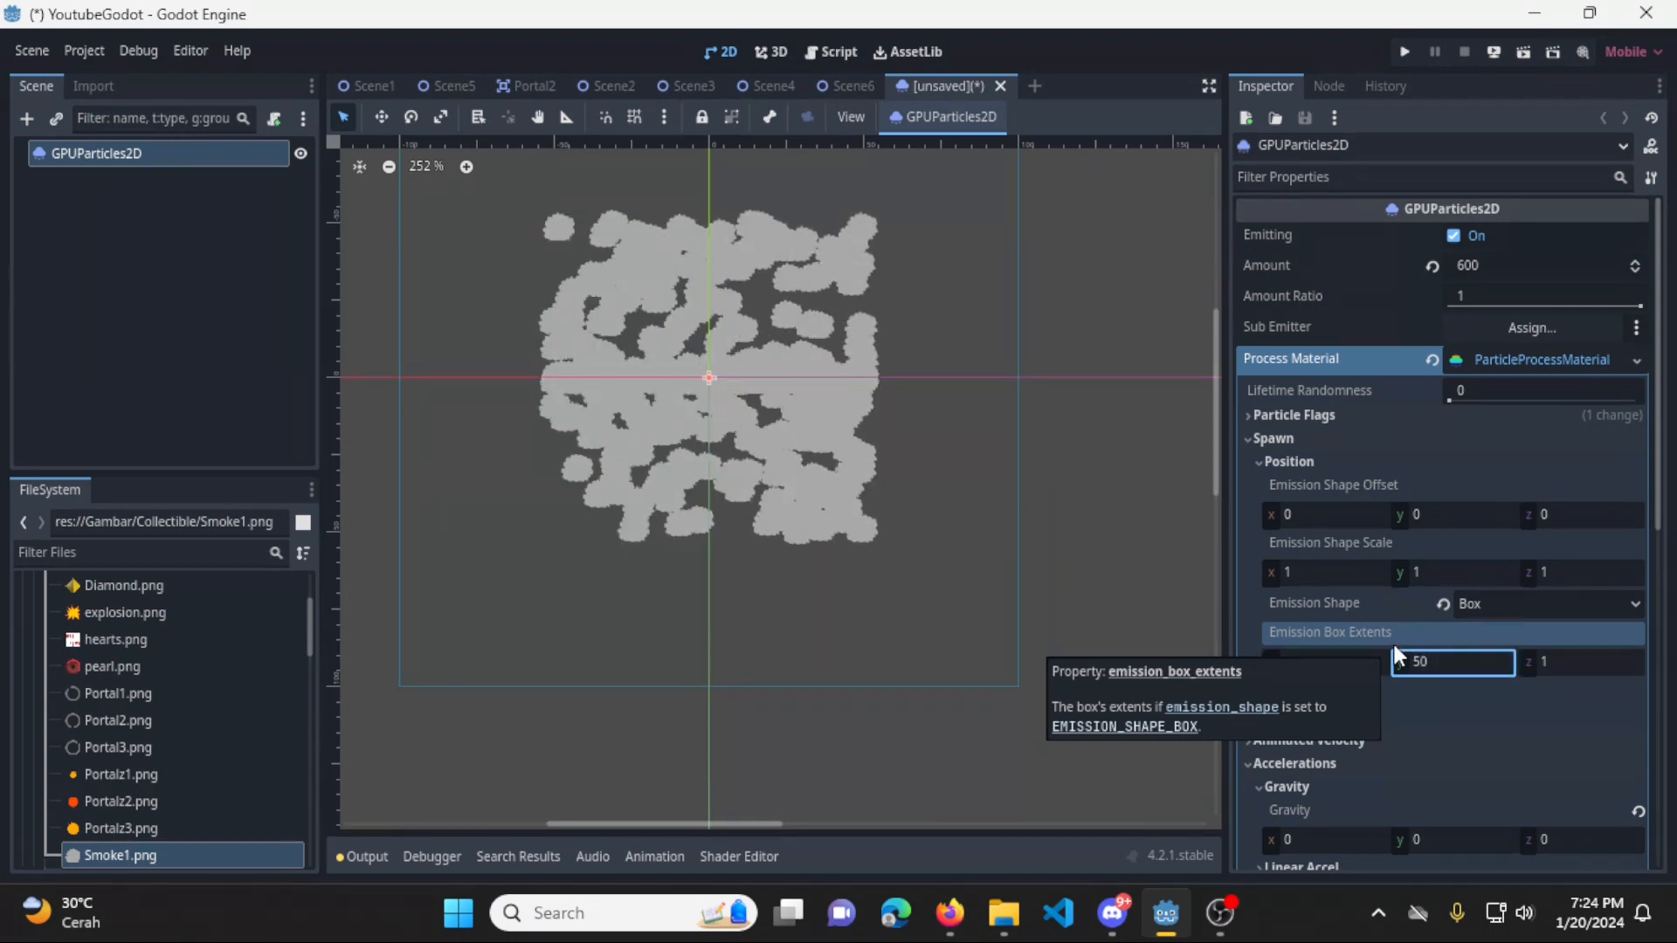
Change the Emission Shape to Points, then try Directed Points and undo that change
click(1472, 608)
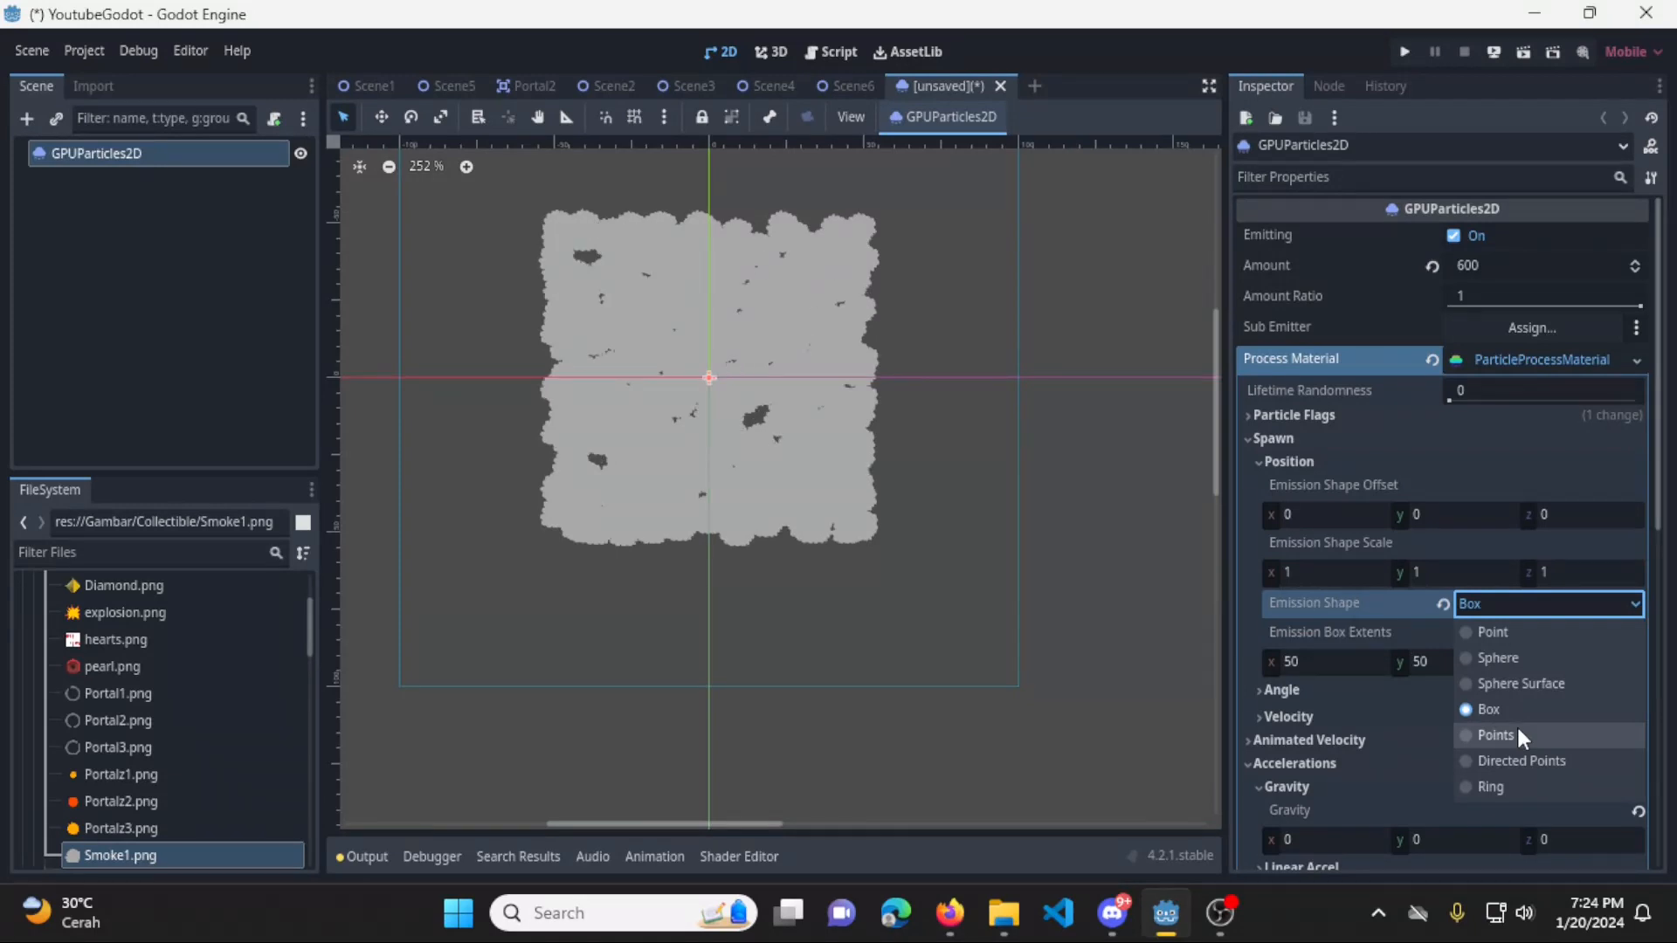
click(1518, 734)
click(1528, 606)
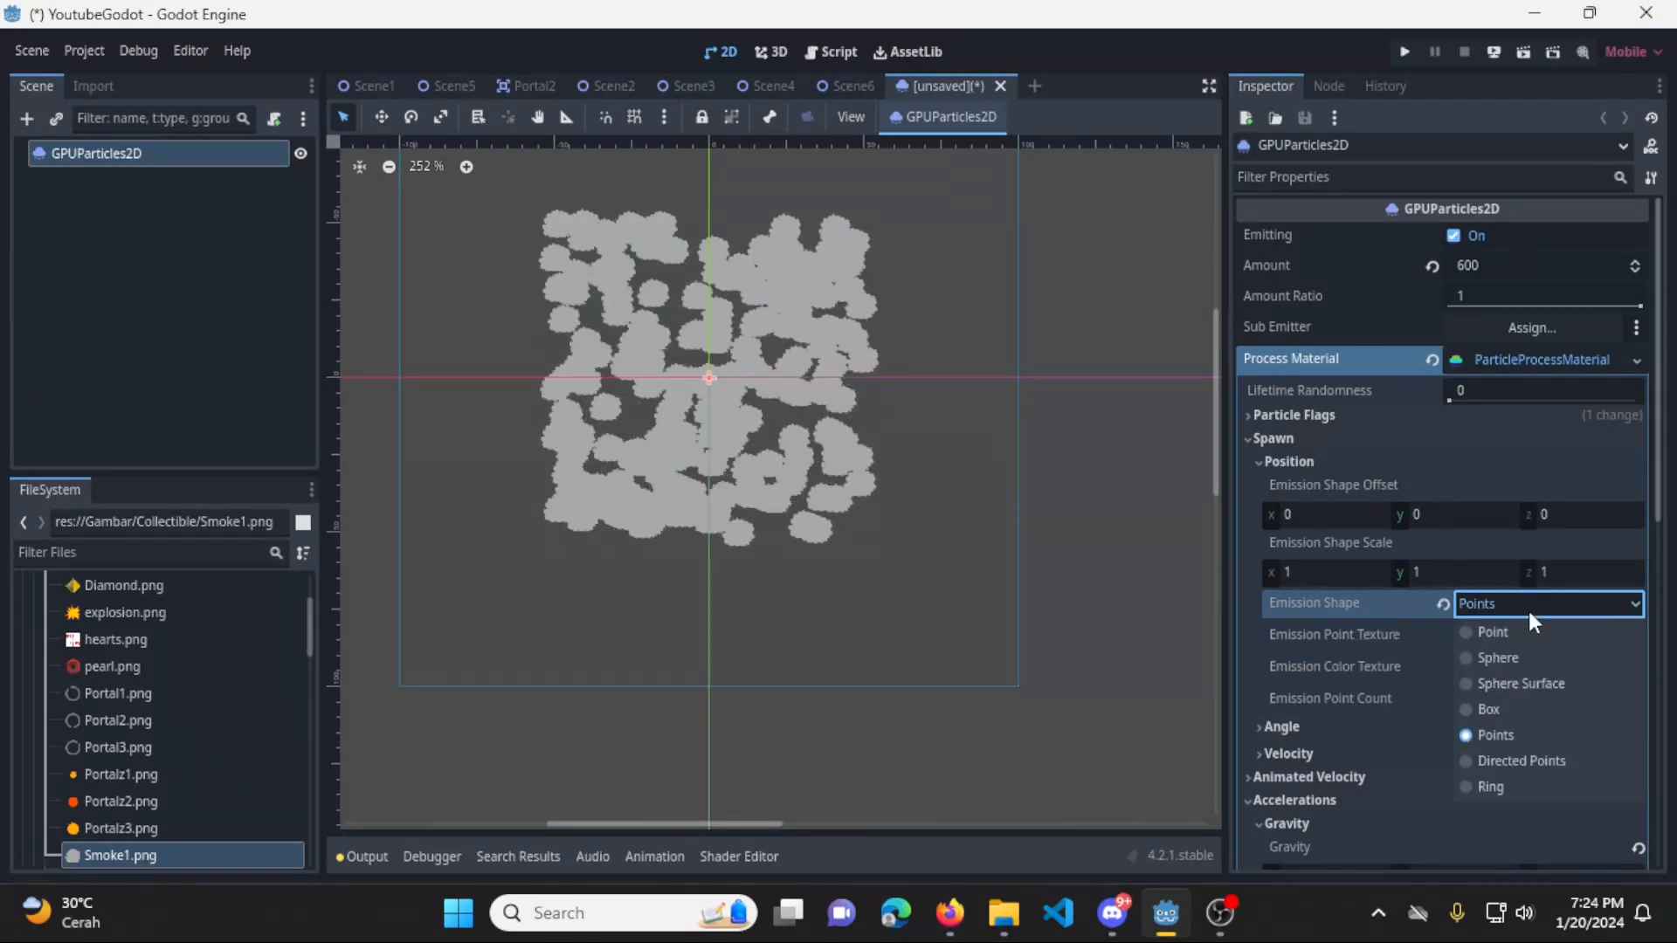
click(1534, 759)
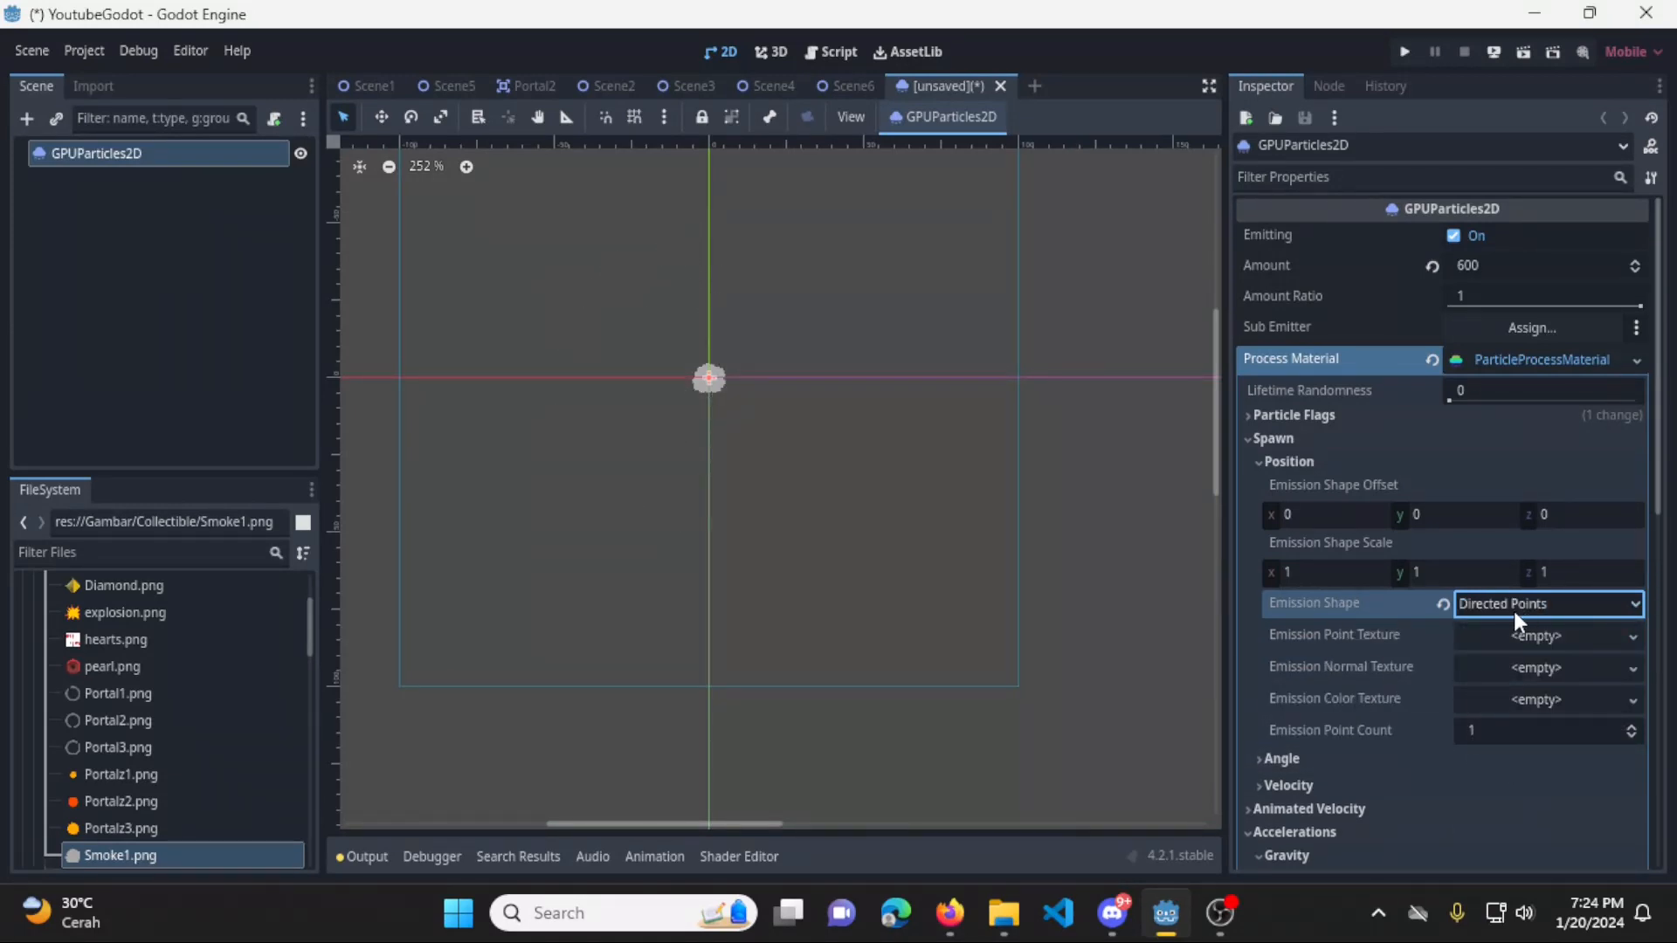
key(ctrl+z)
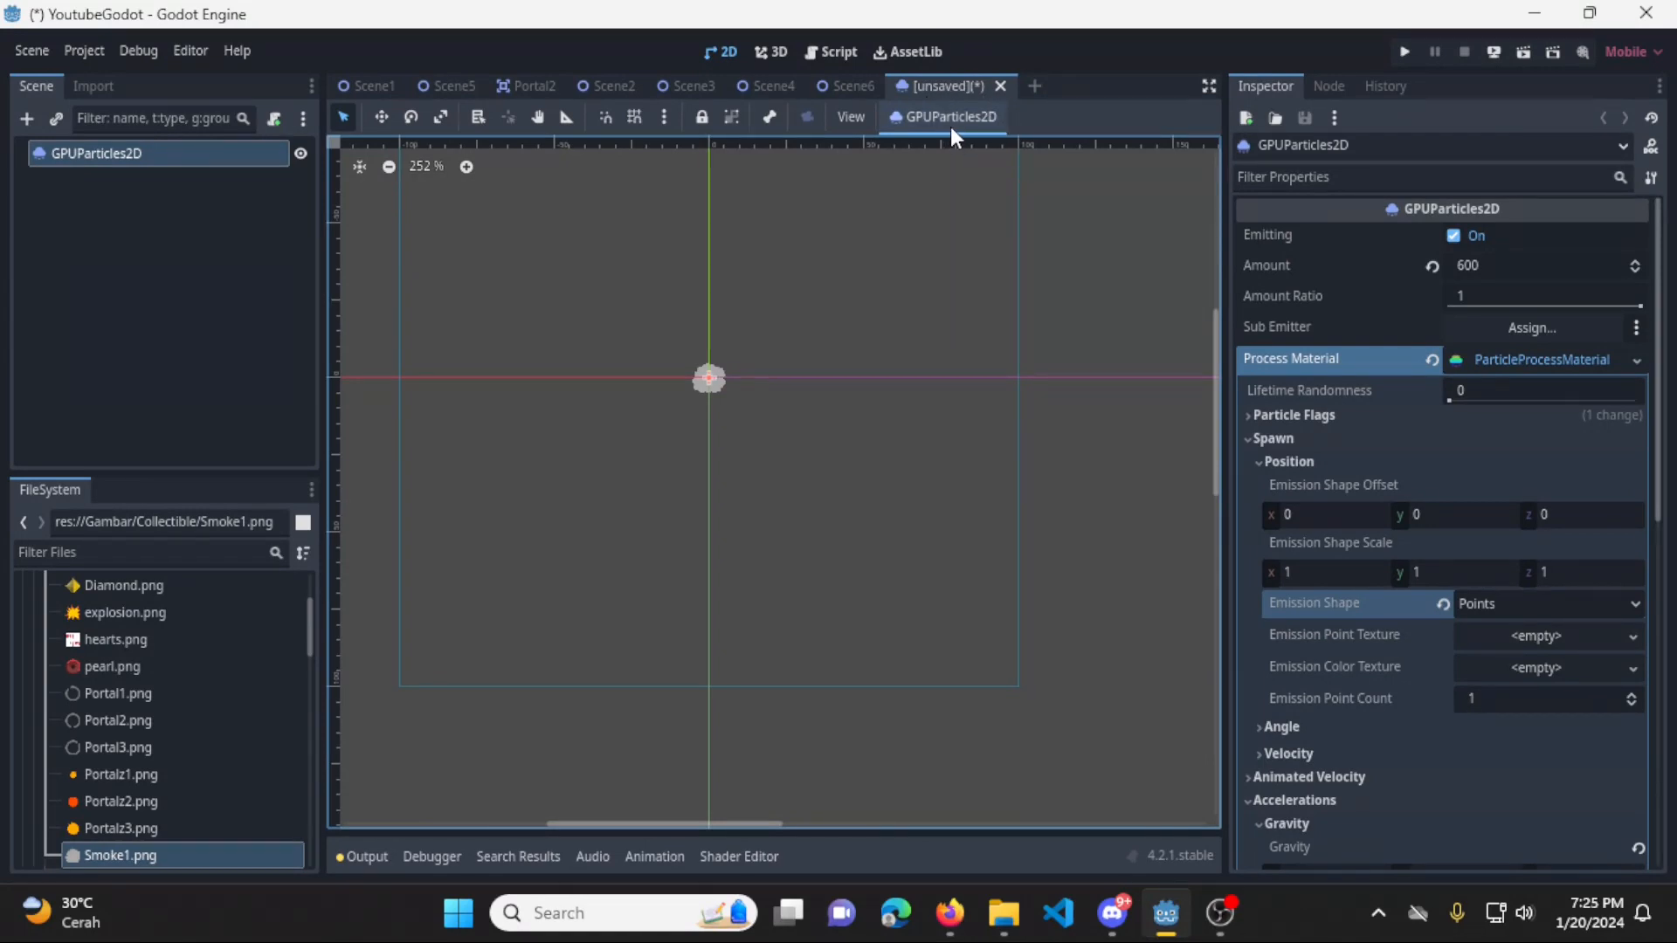
Save the scene as PortalParticle.tscn in the project's root folder
key(ctrl+s)
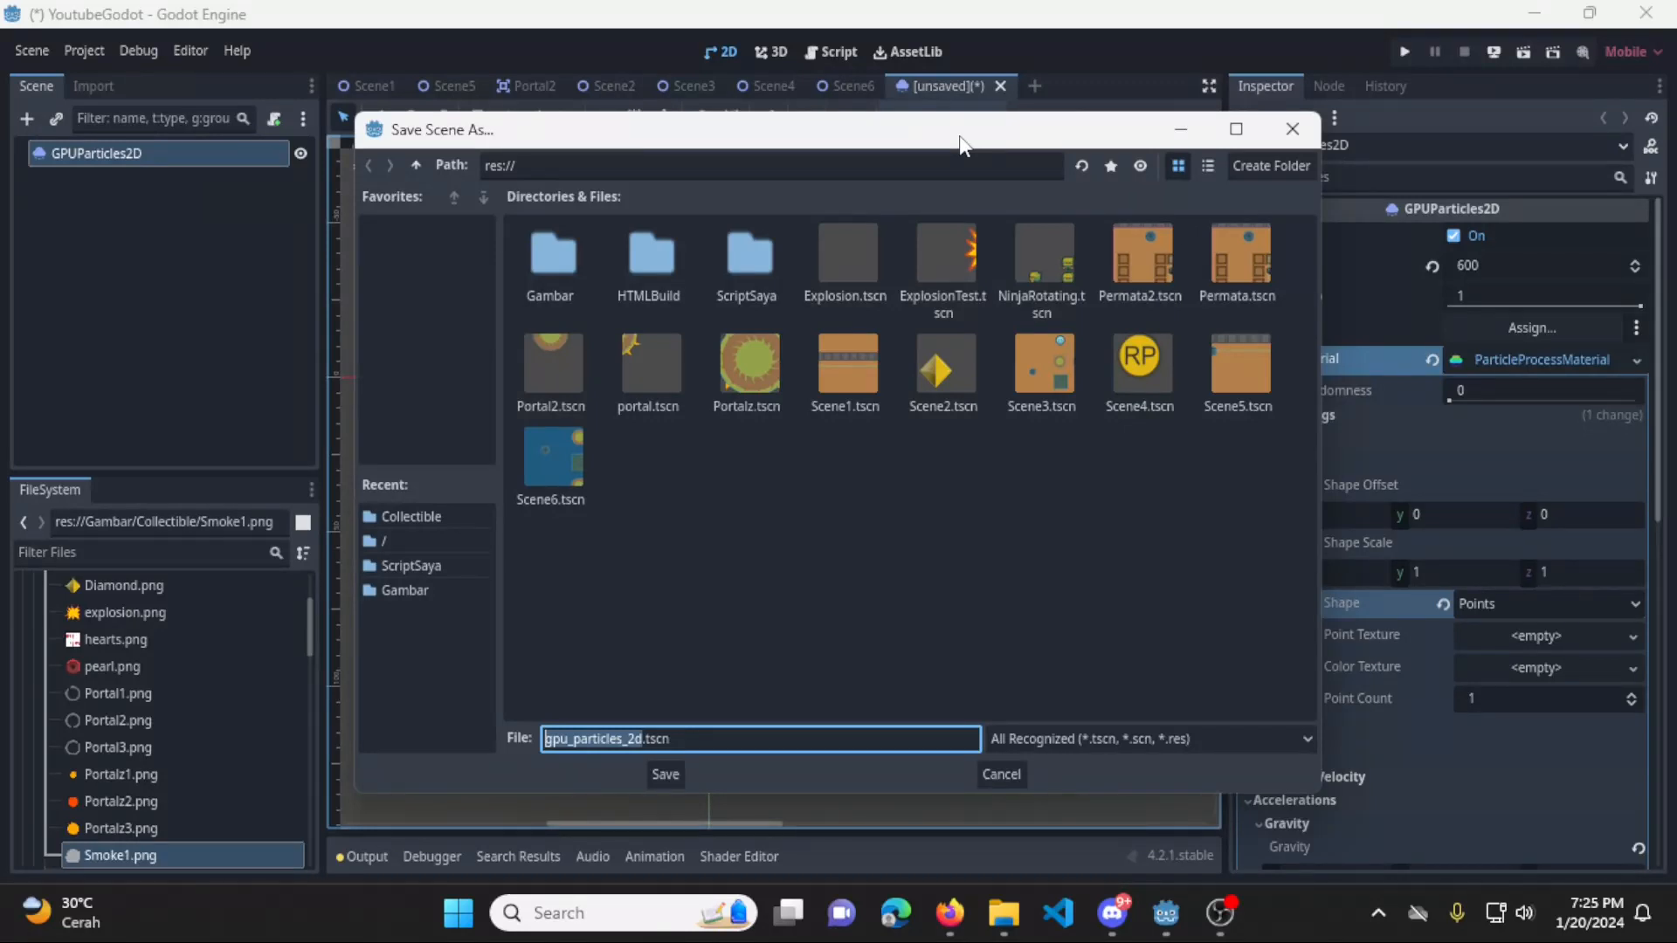
text(PortalPartc)
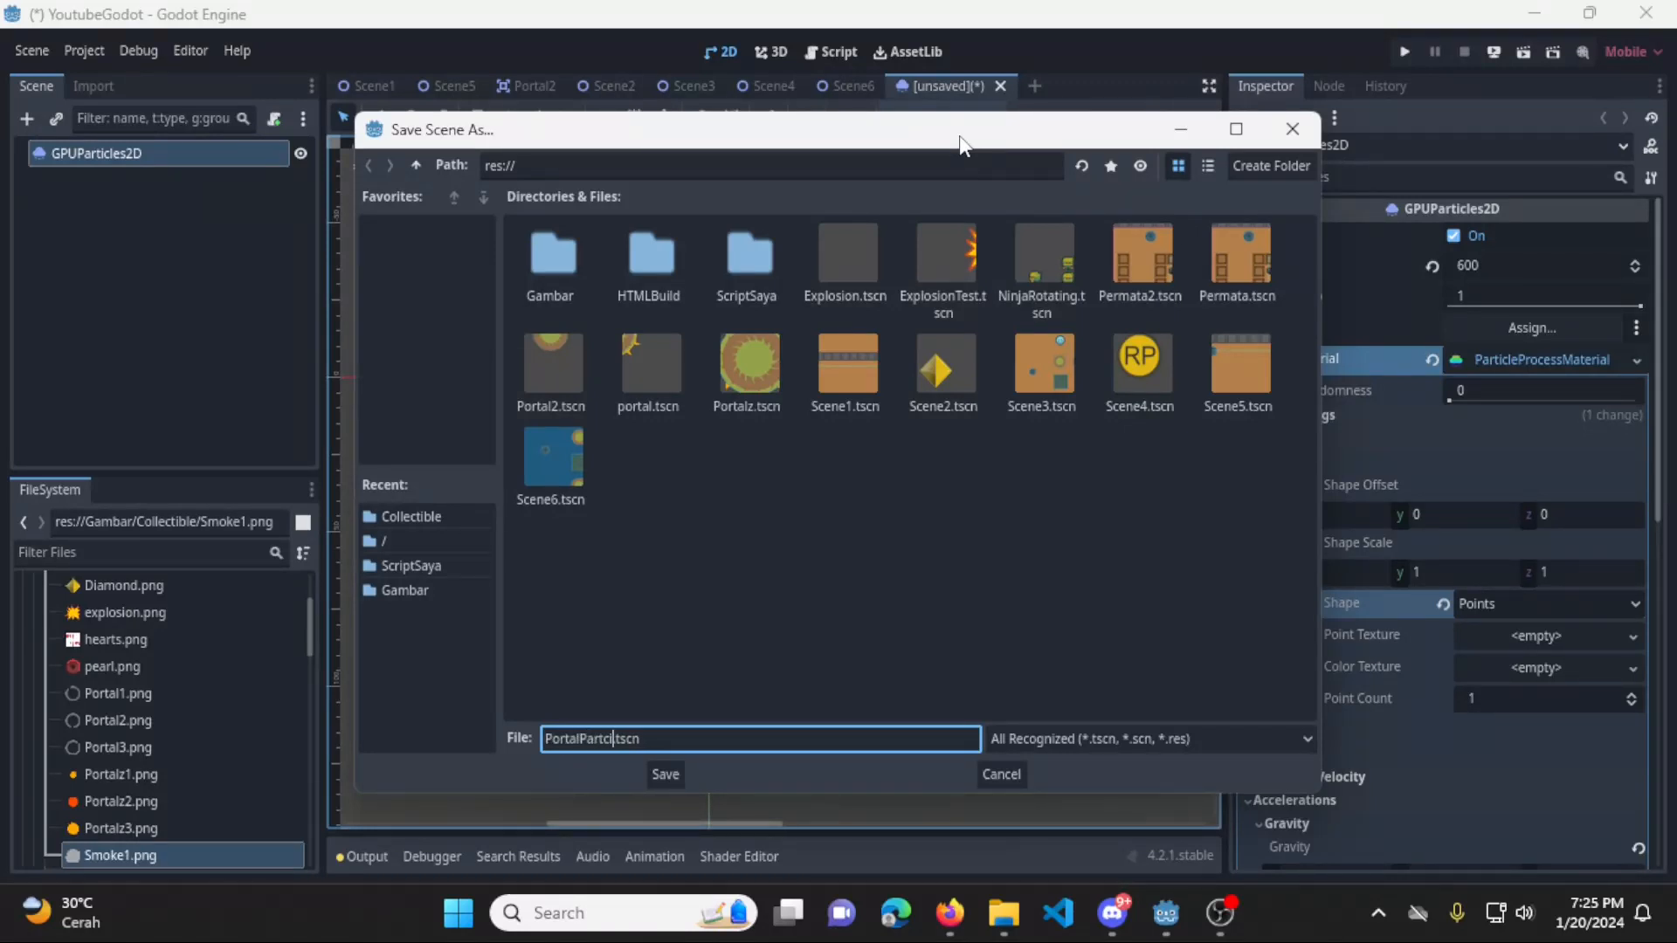
text(e)
key(Return)
Load Portalz3.png as the emission mask image and check the available Emission Mask types, keeping Solid Pixels
click(940, 117)
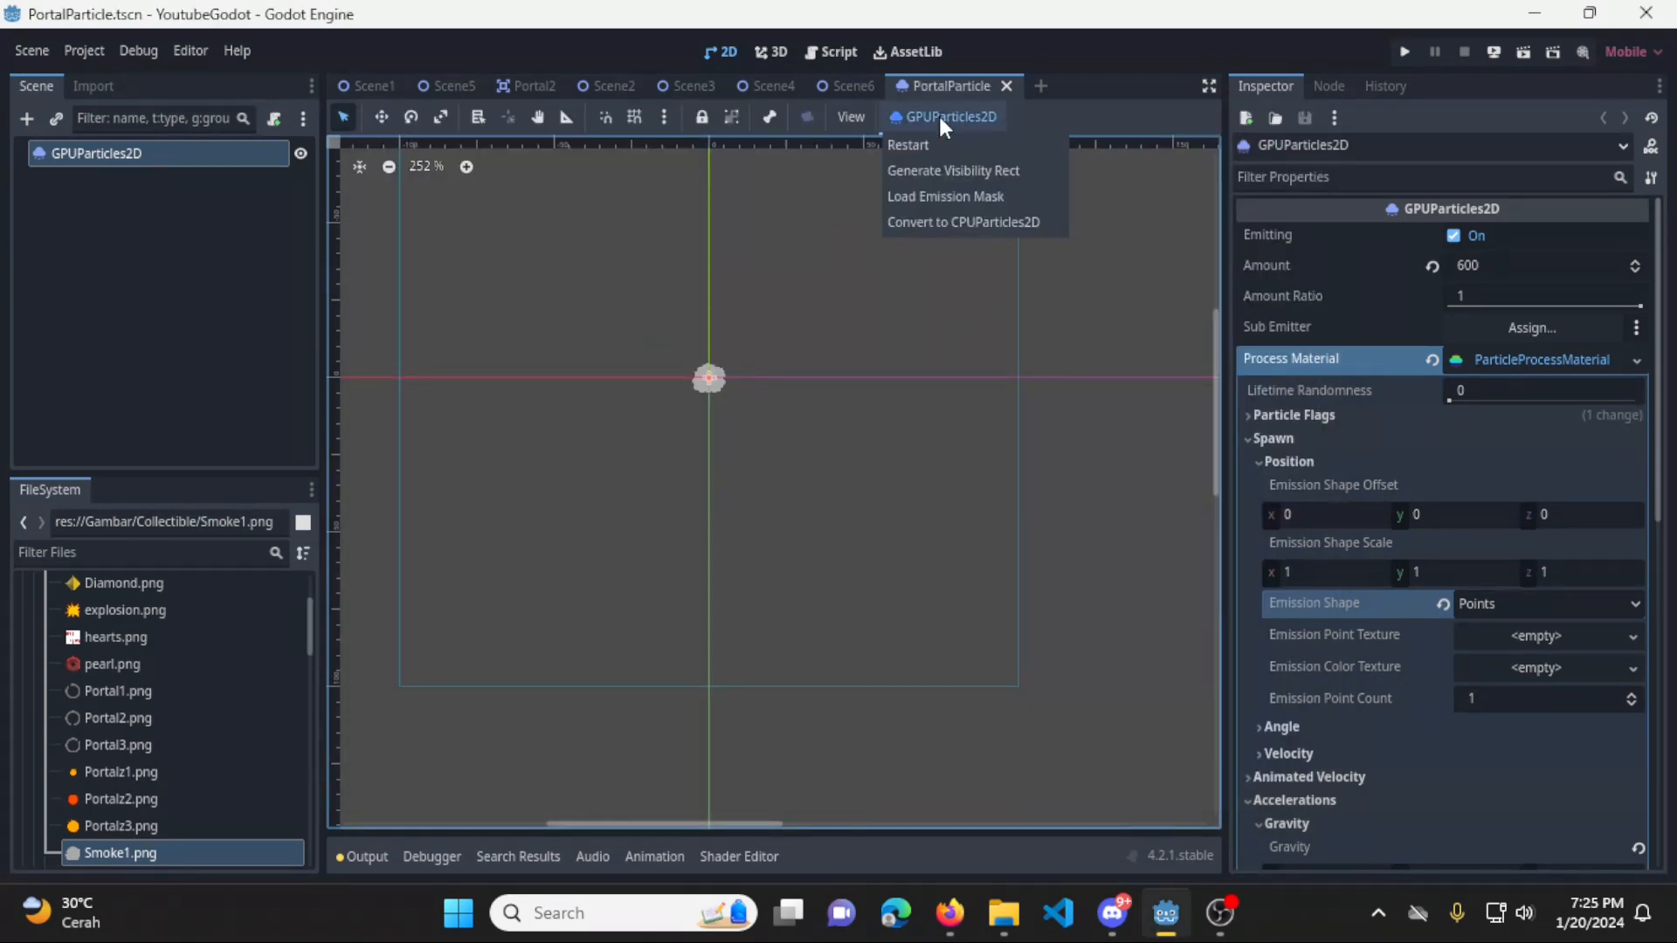
click(1028, 195)
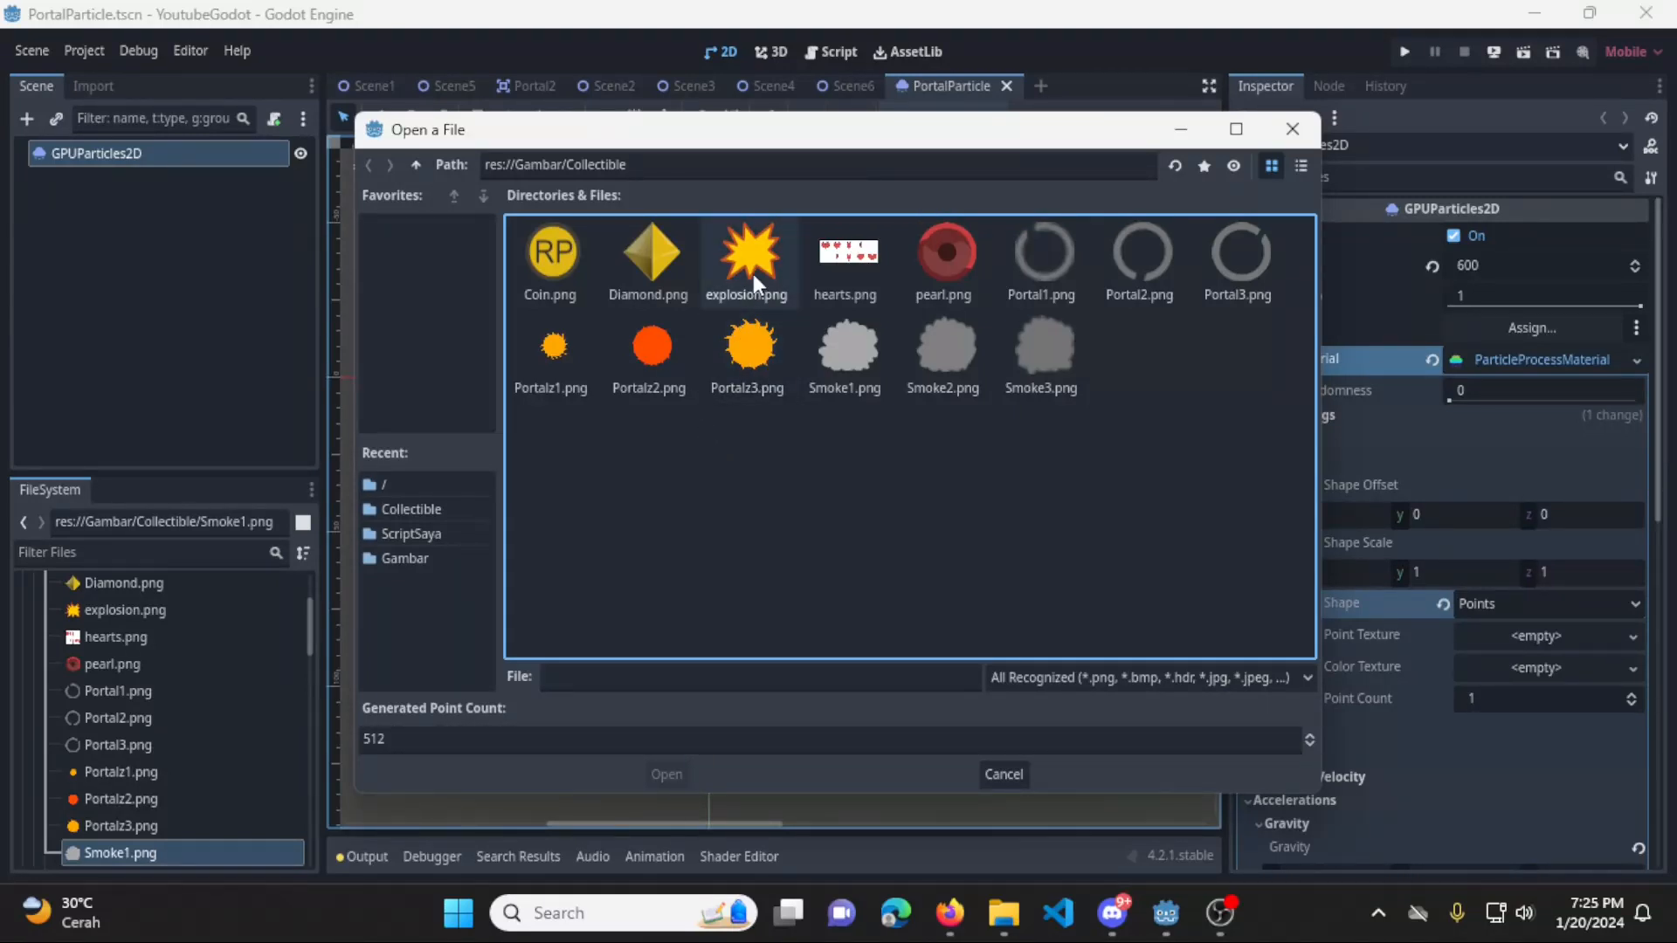
double_click(753, 365)
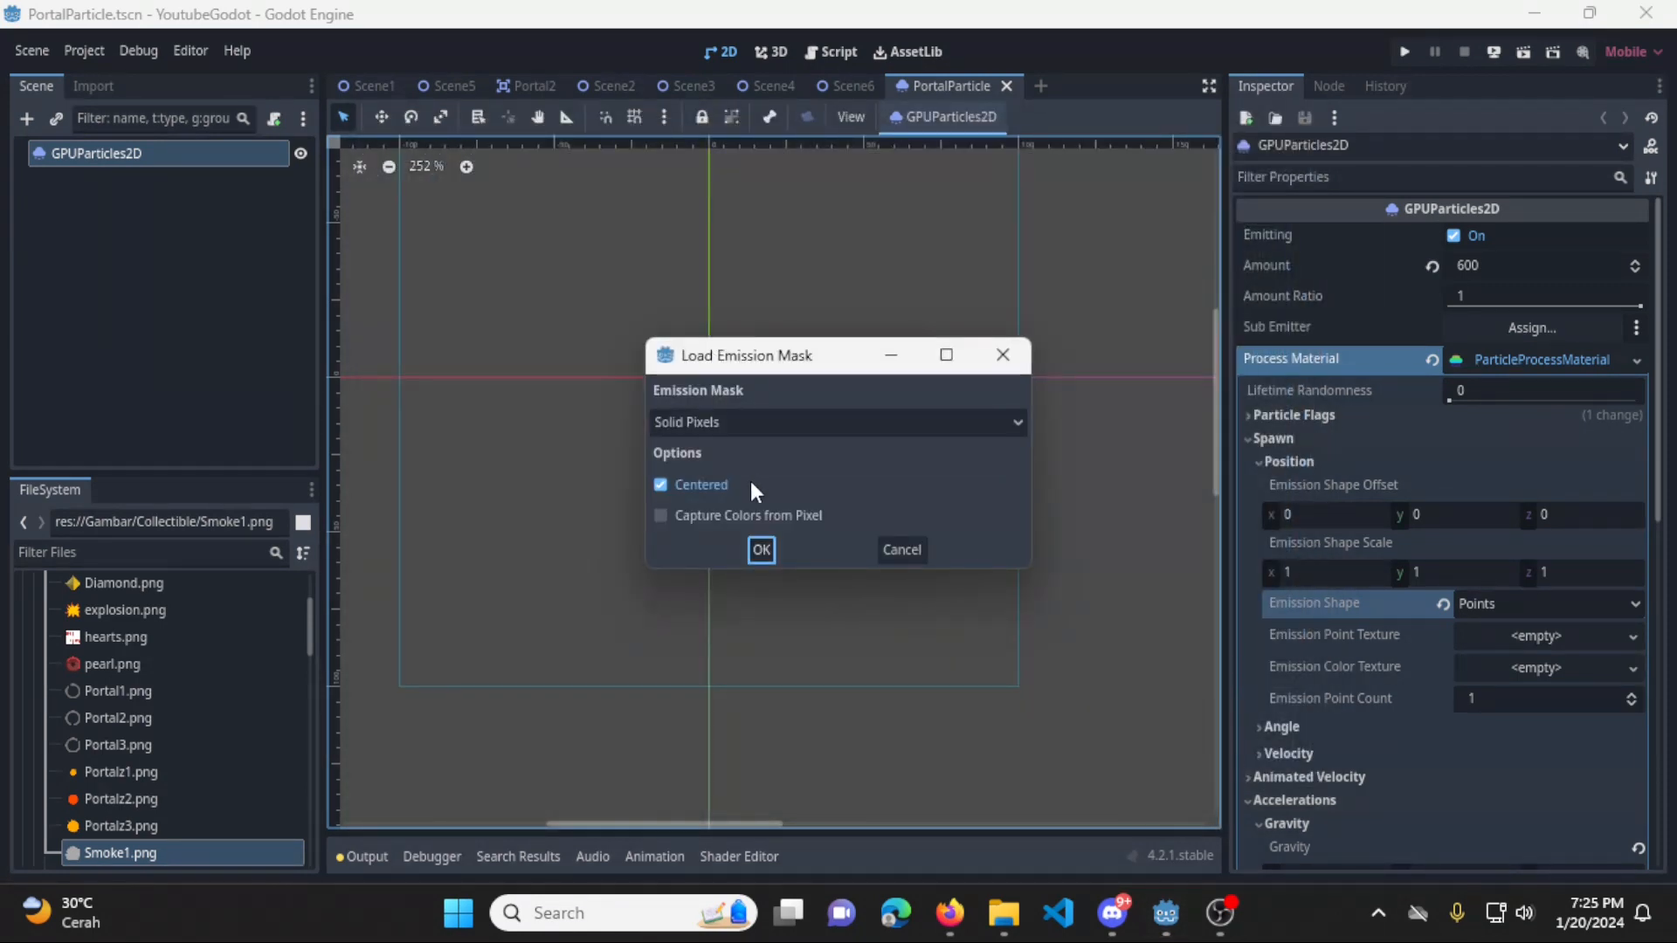
click(802, 424)
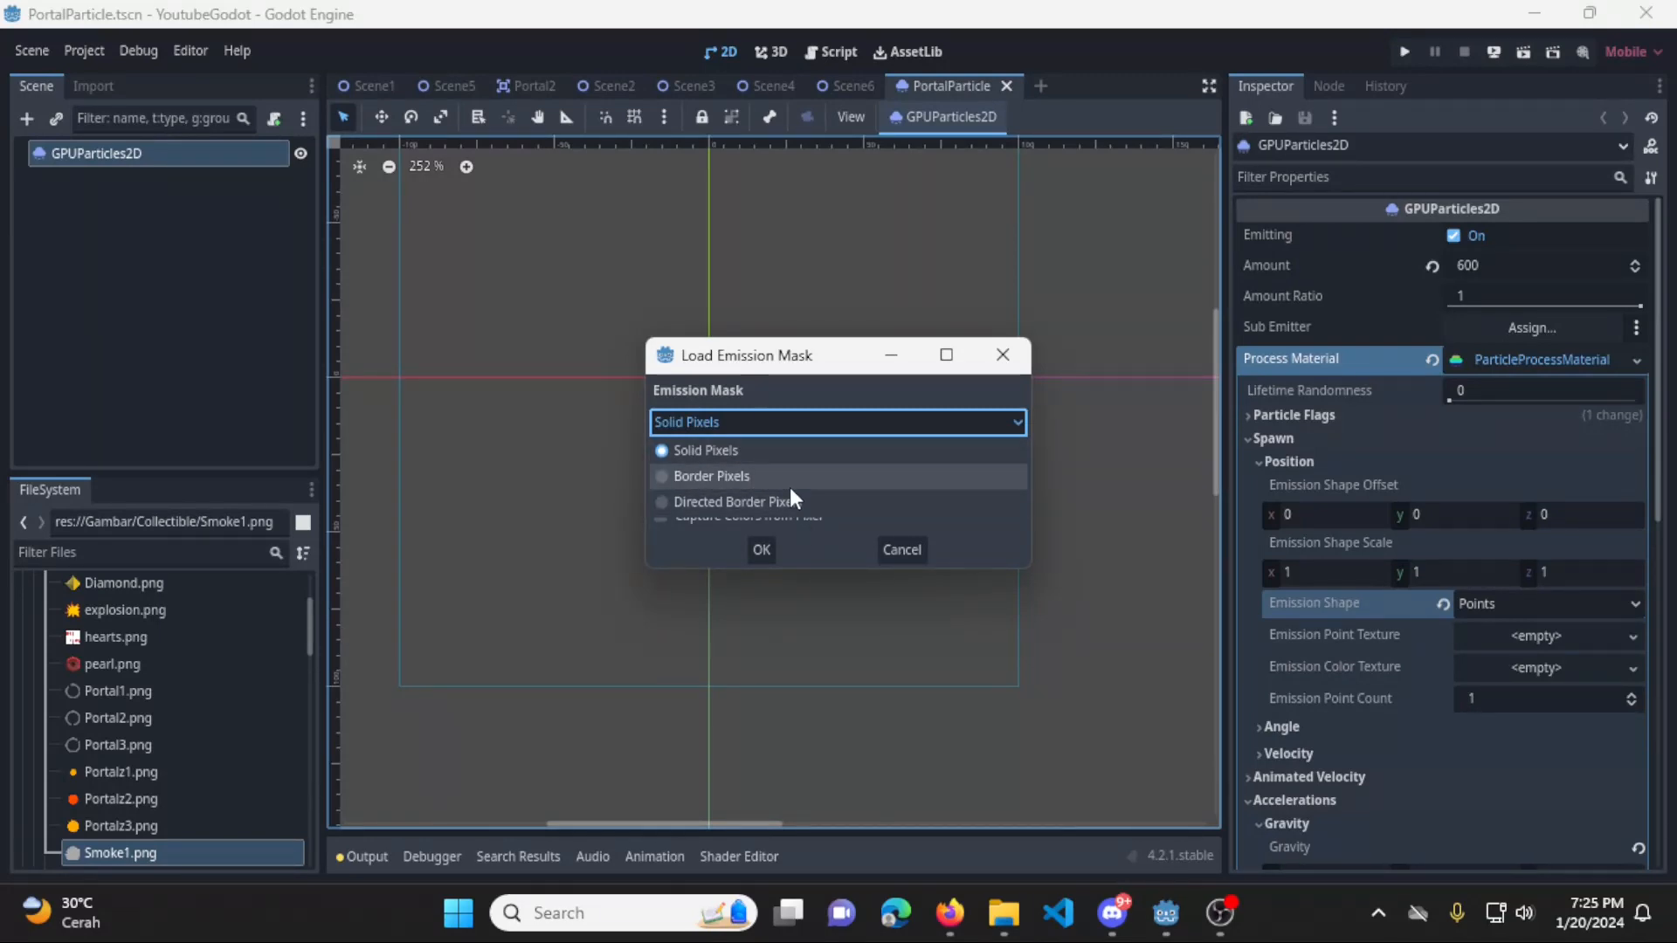
click(820, 426)
Switch to the Godot documentation in Firefox, examine the examples of the three Emission Mask types, and return to Godot
key(alt+Tab)
scroll(1224, 506, up, 3)
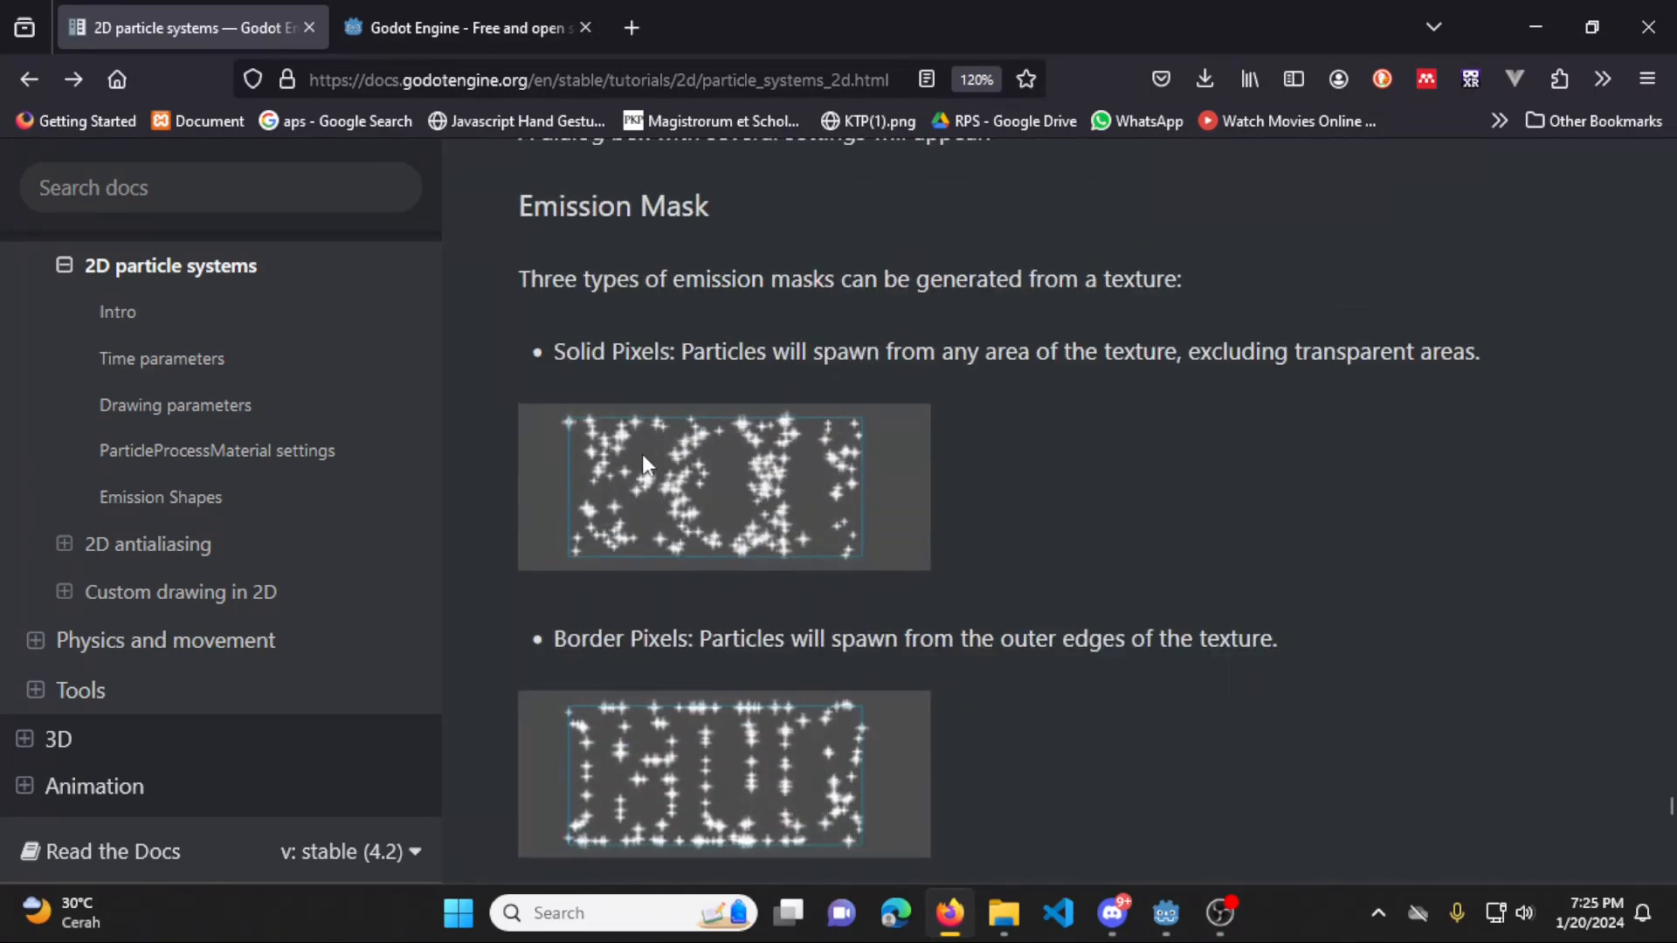
scroll(1076, 519, down, 2)
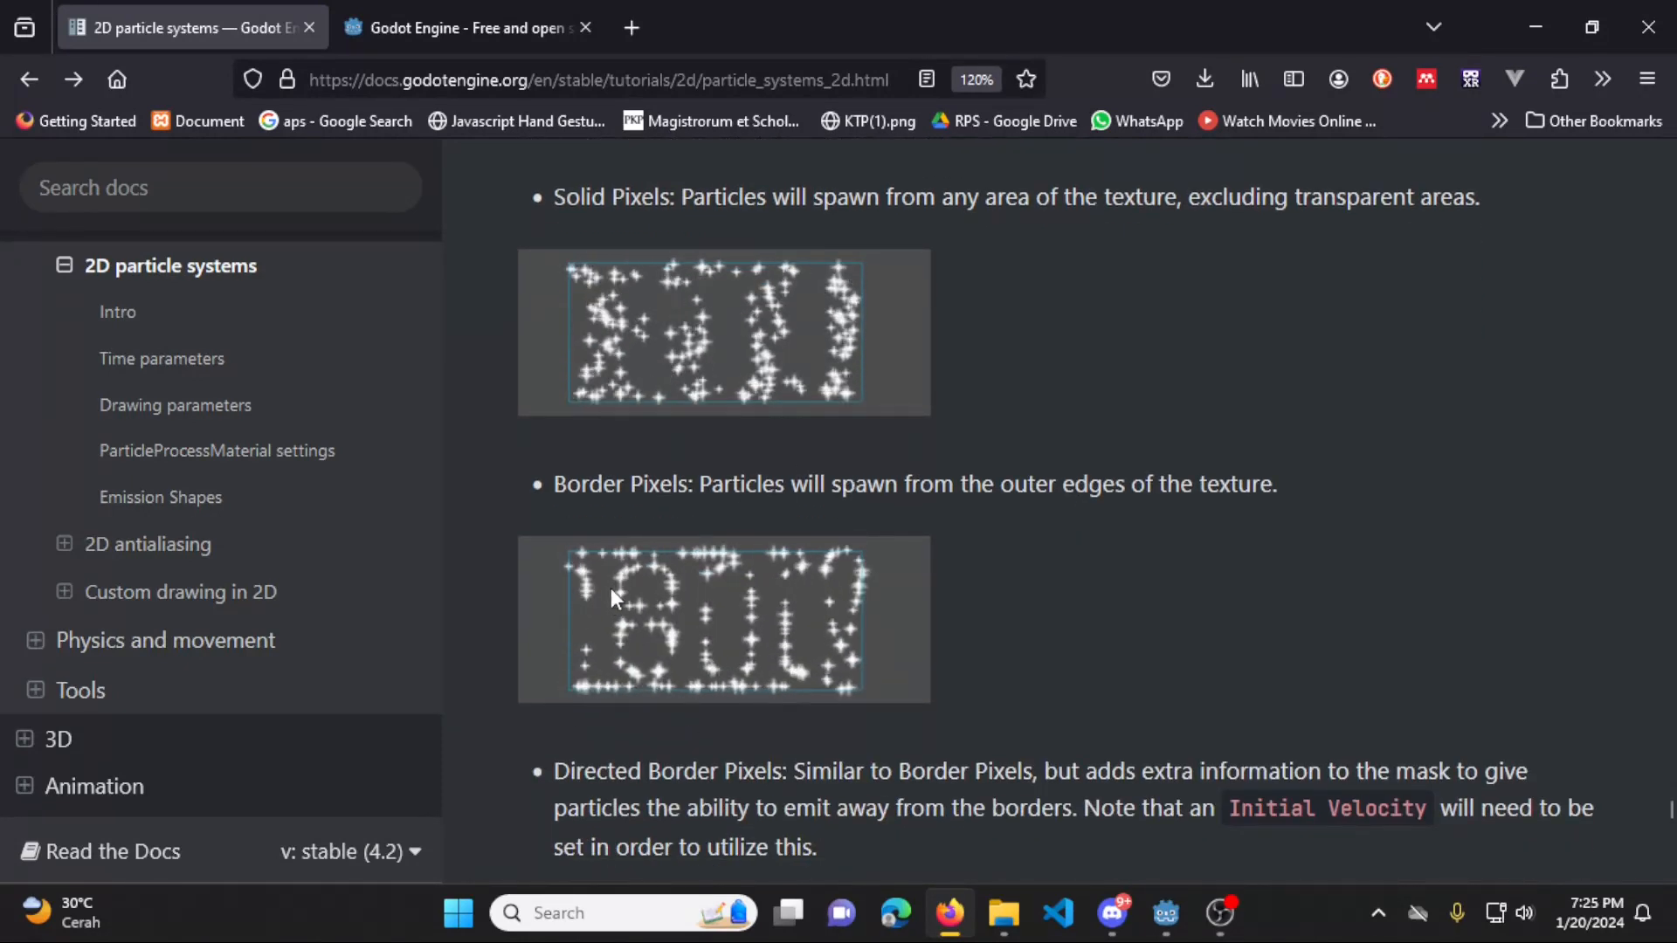
scroll(1064, 576, down, 4)
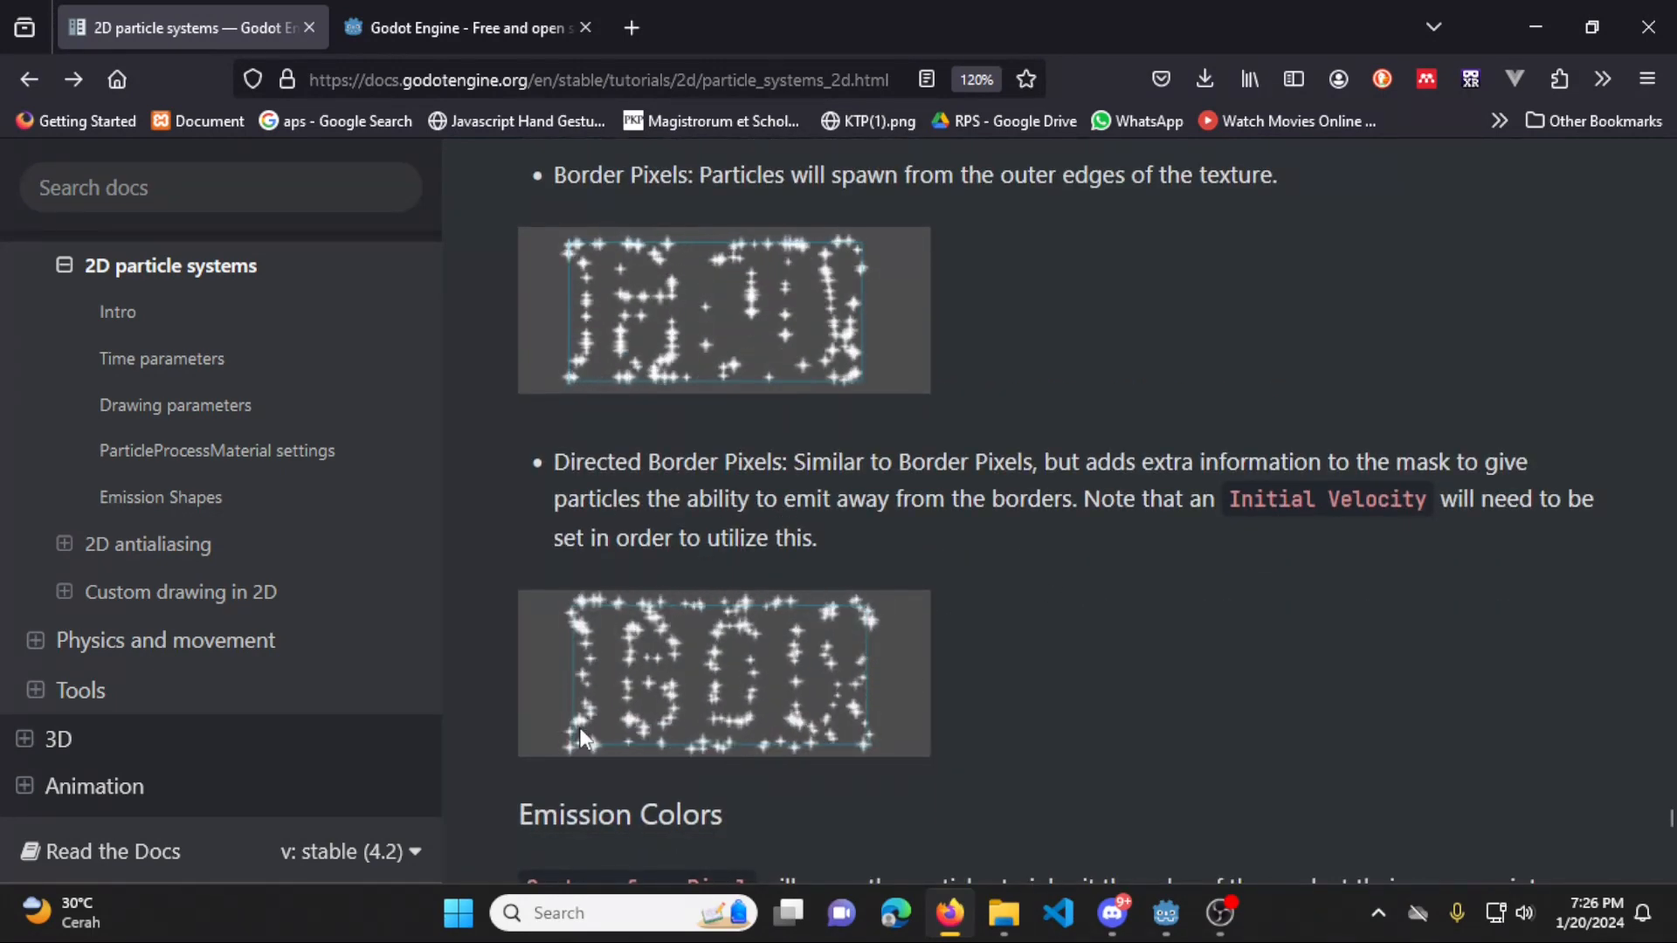
key(alt+Tab)
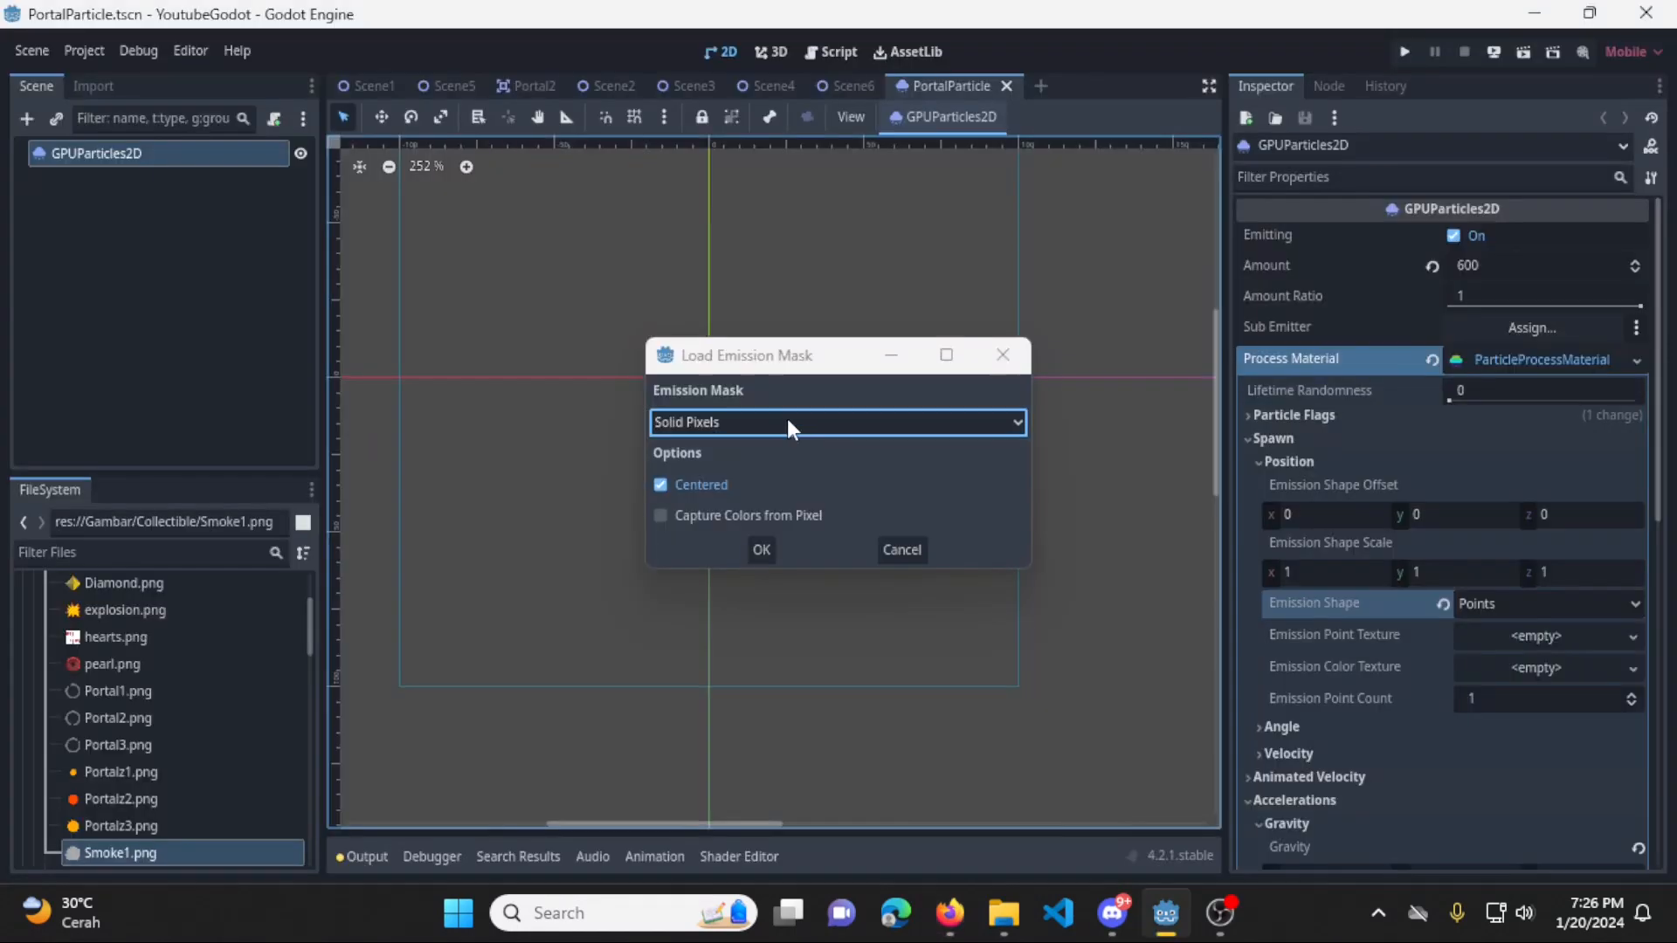
Generate the centered Solid Pixels emission mask from the loaded image
click(764, 550)
scroll(847, 547, down, 1)
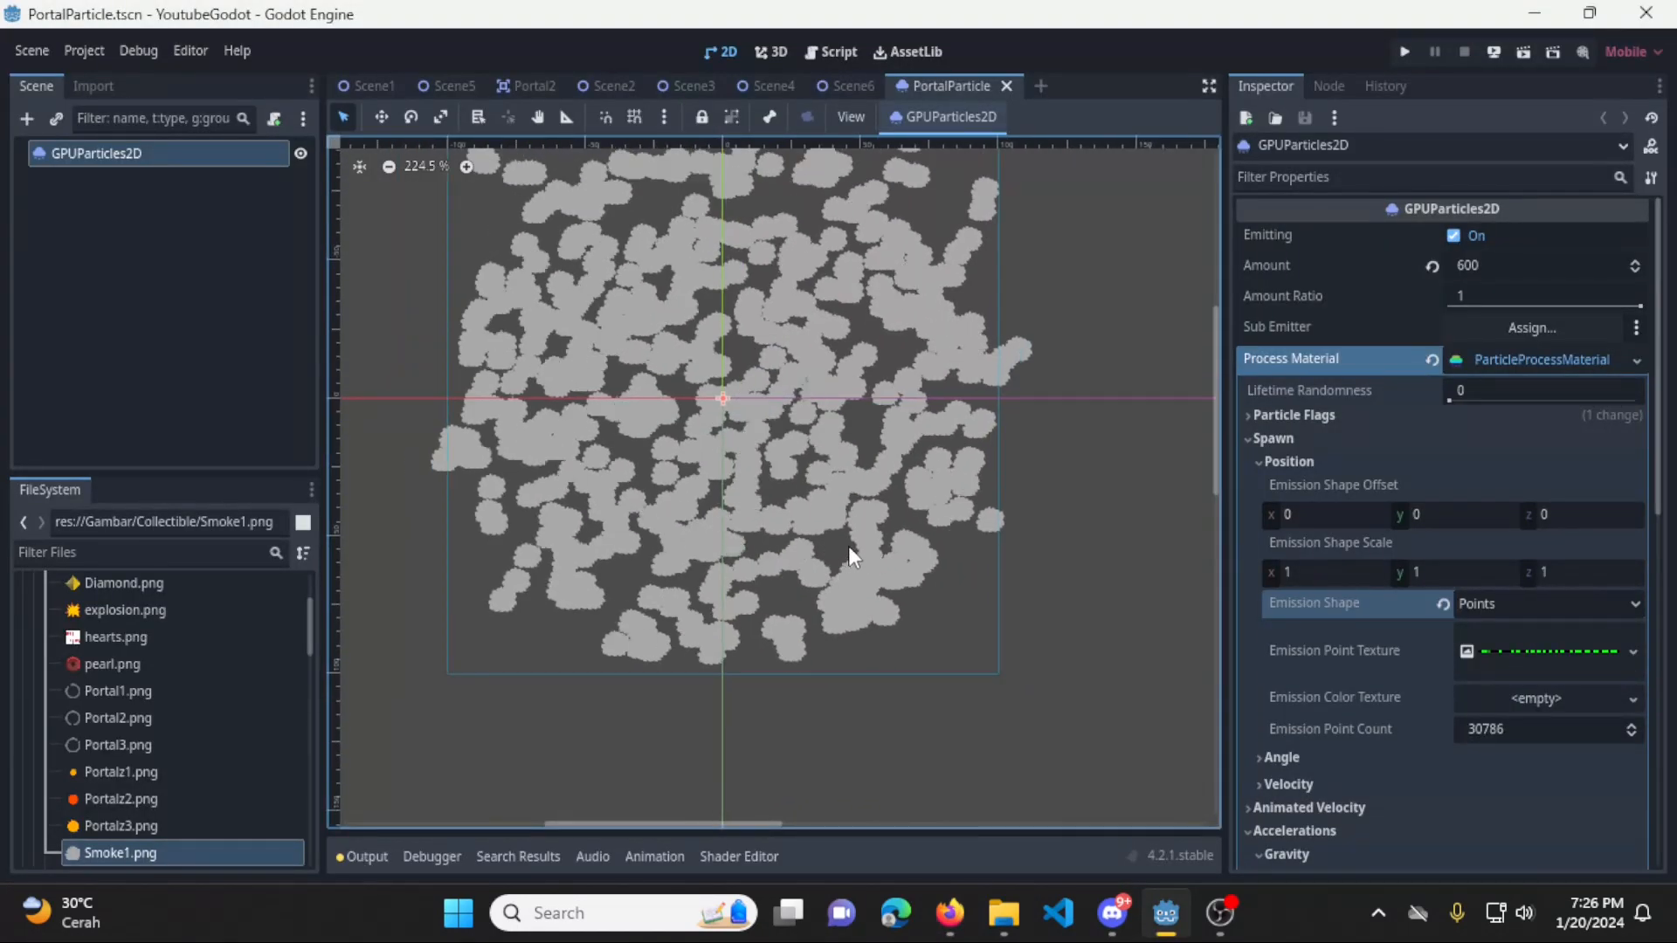
scroll(850, 537, down, 1)
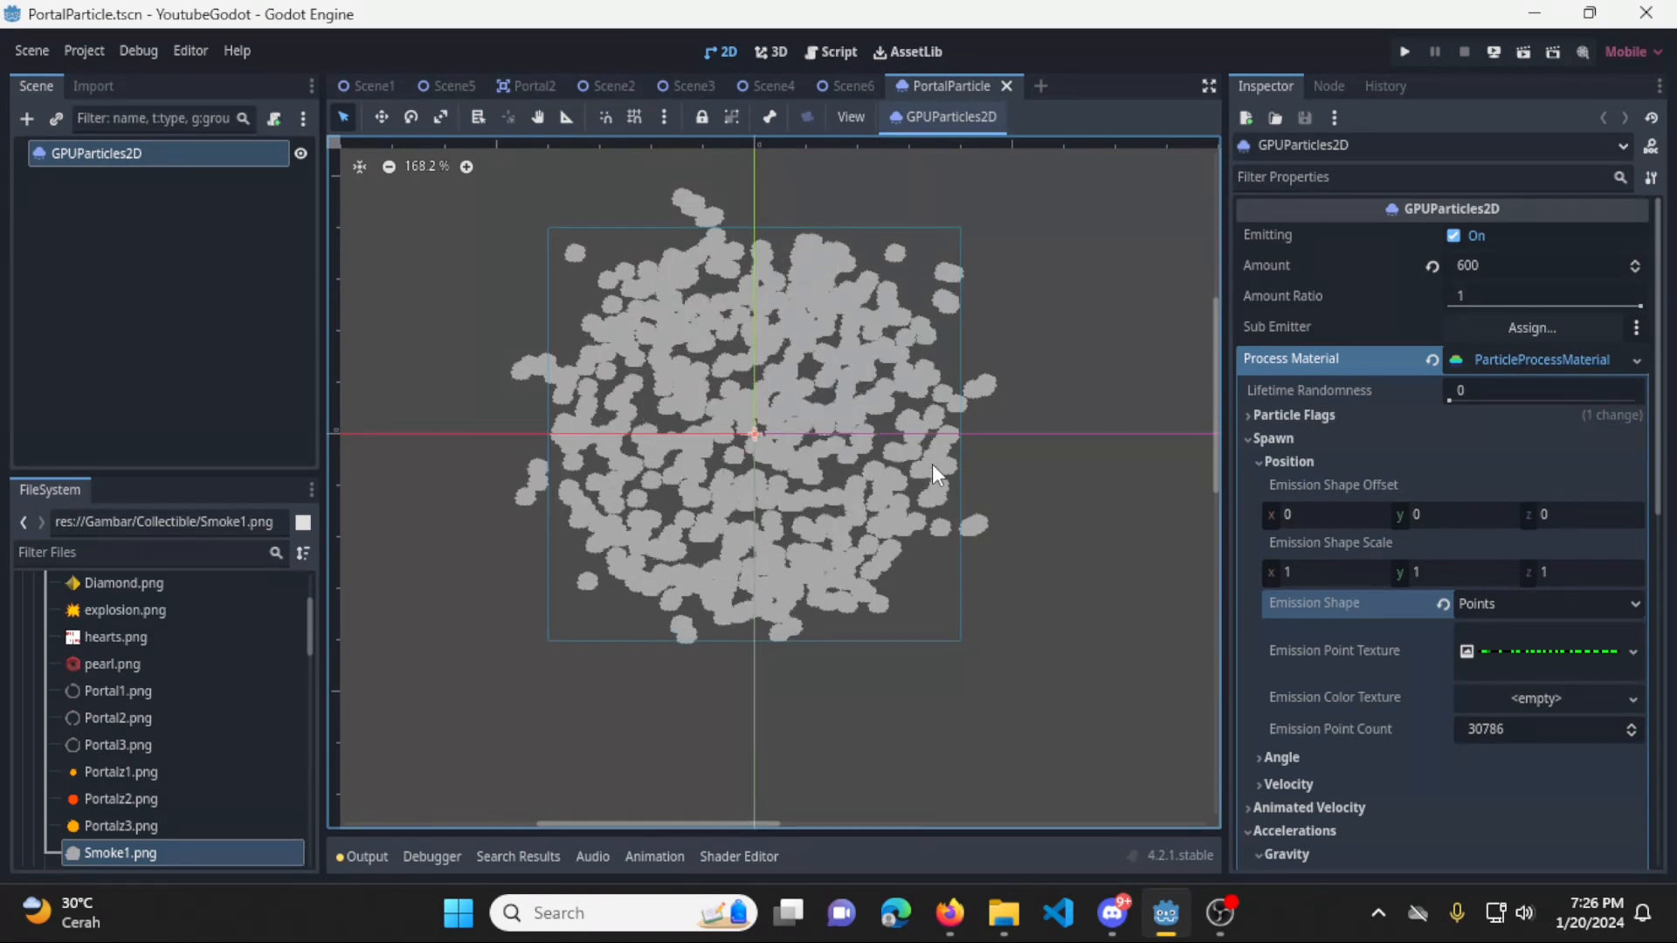
Load Portalz3.png again as the emission mask, using Border Pixels with Centered enabled
click(931, 115)
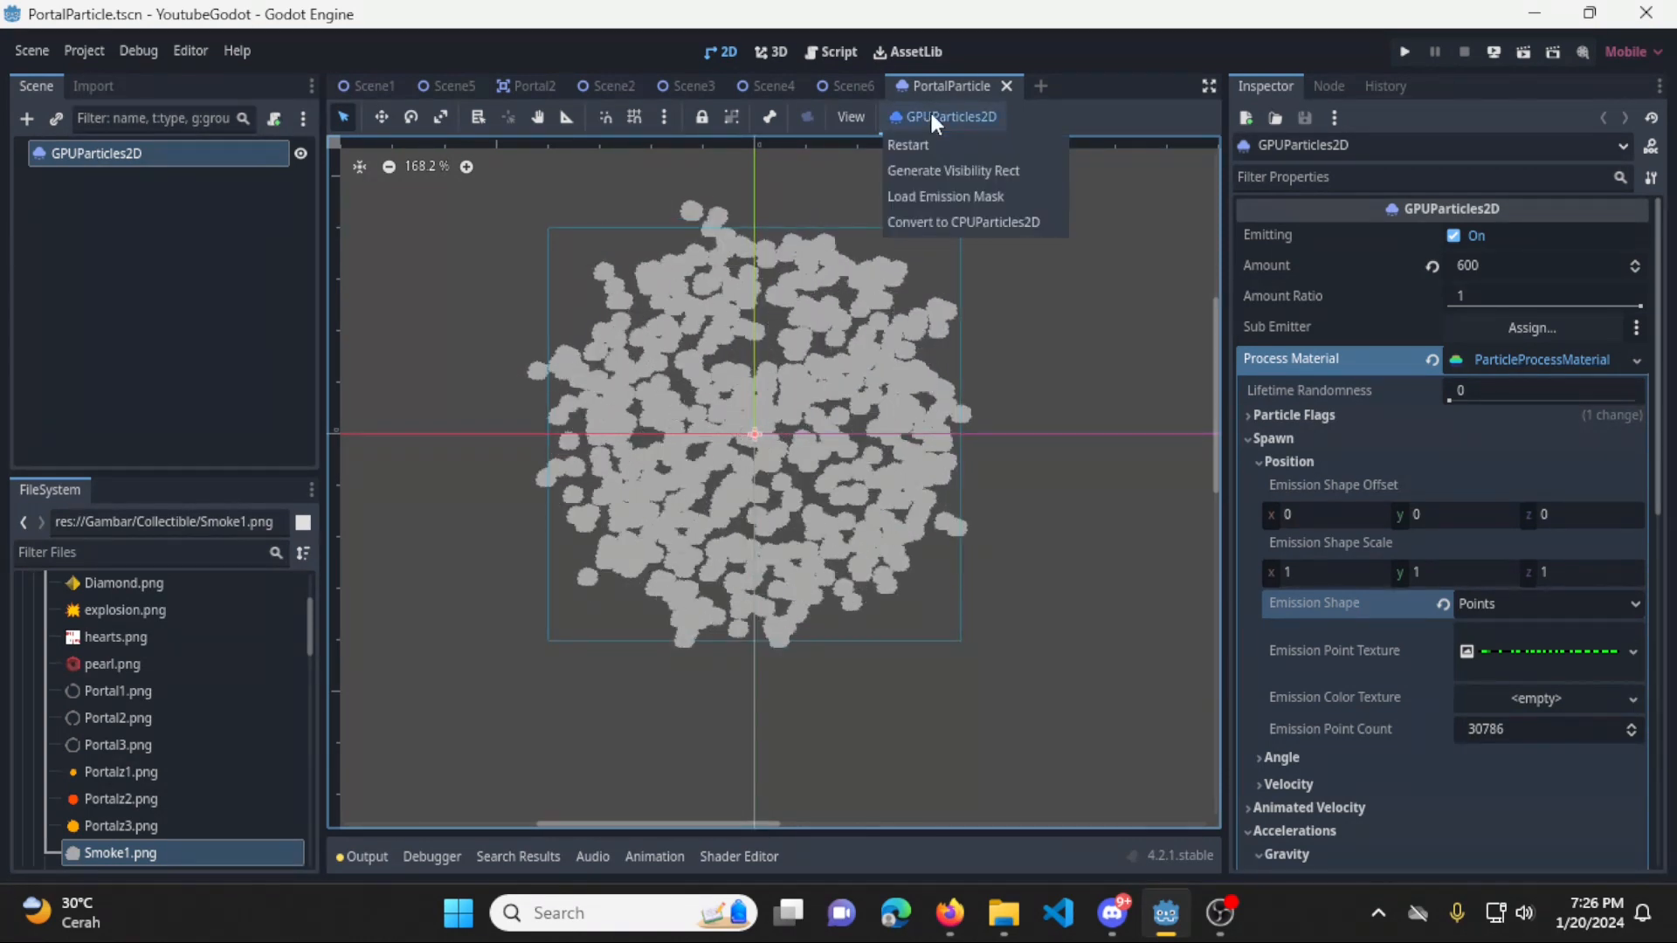
click(943, 196)
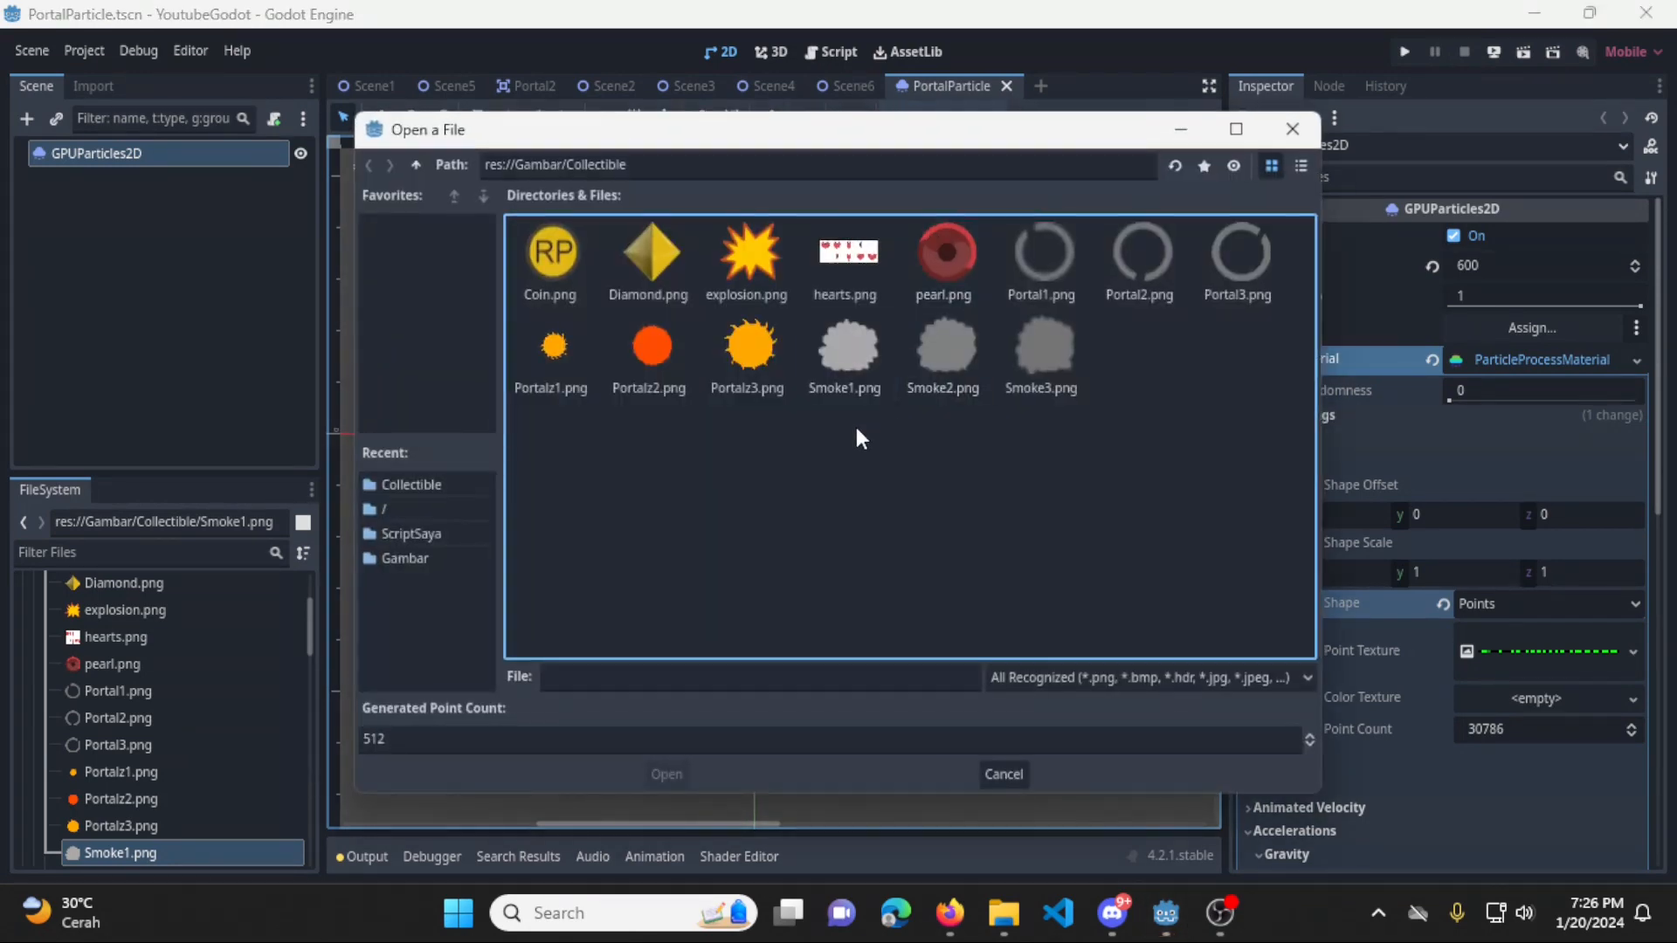
click(765, 346)
double_click(765, 342)
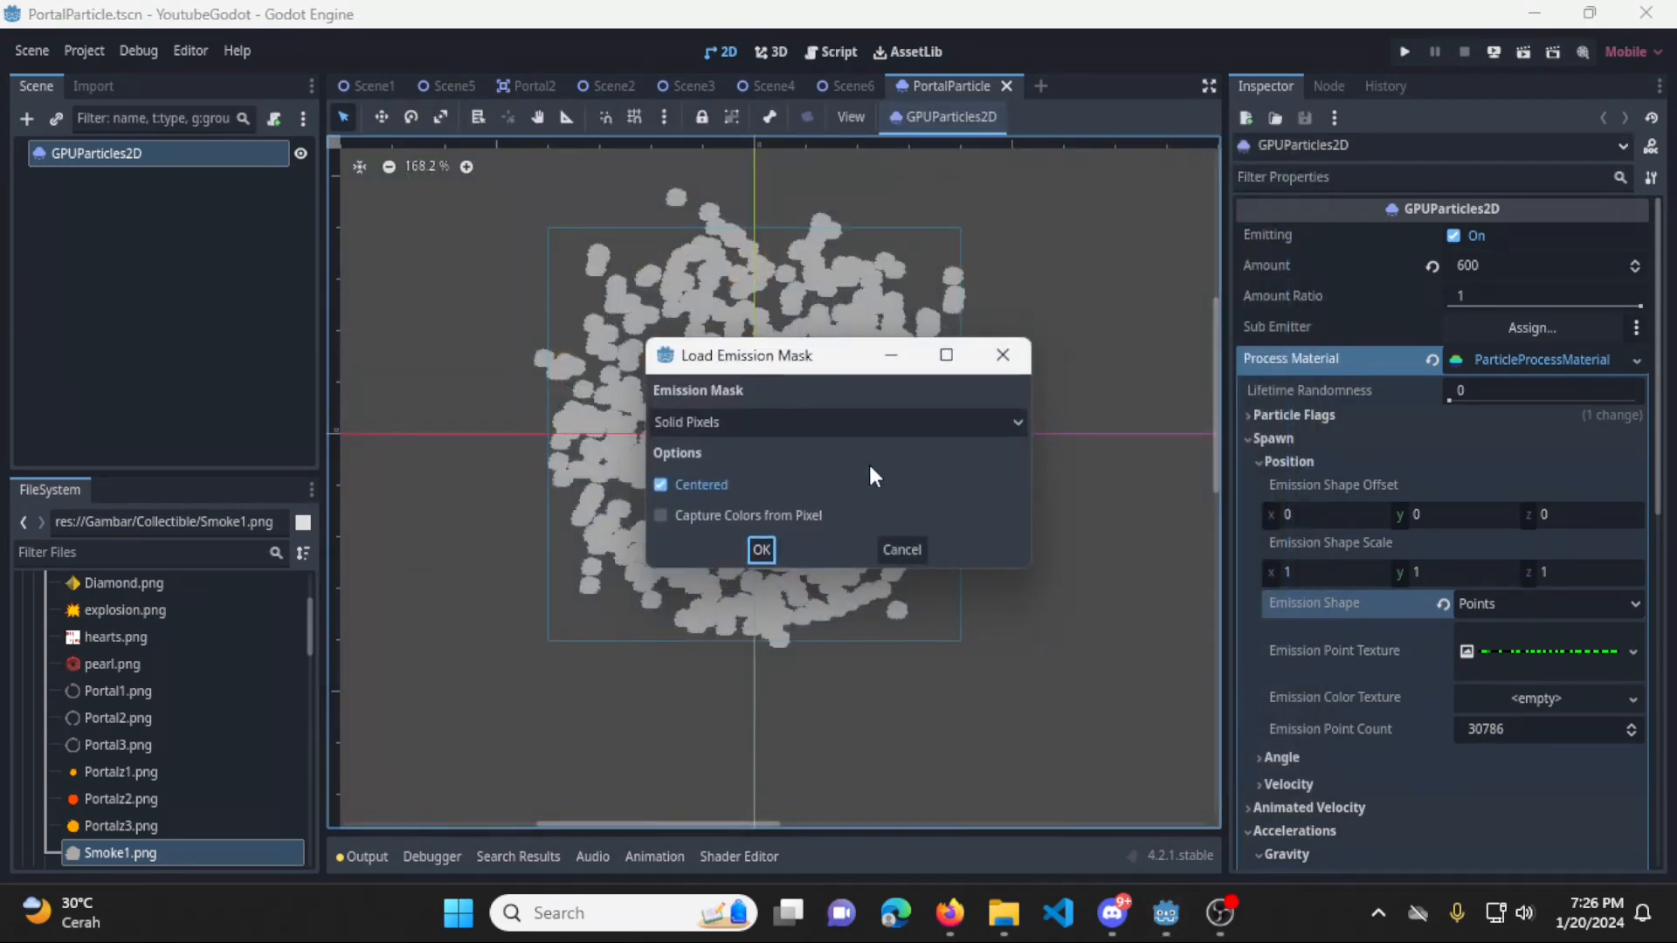
click(792, 422)
click(781, 473)
click(760, 548)
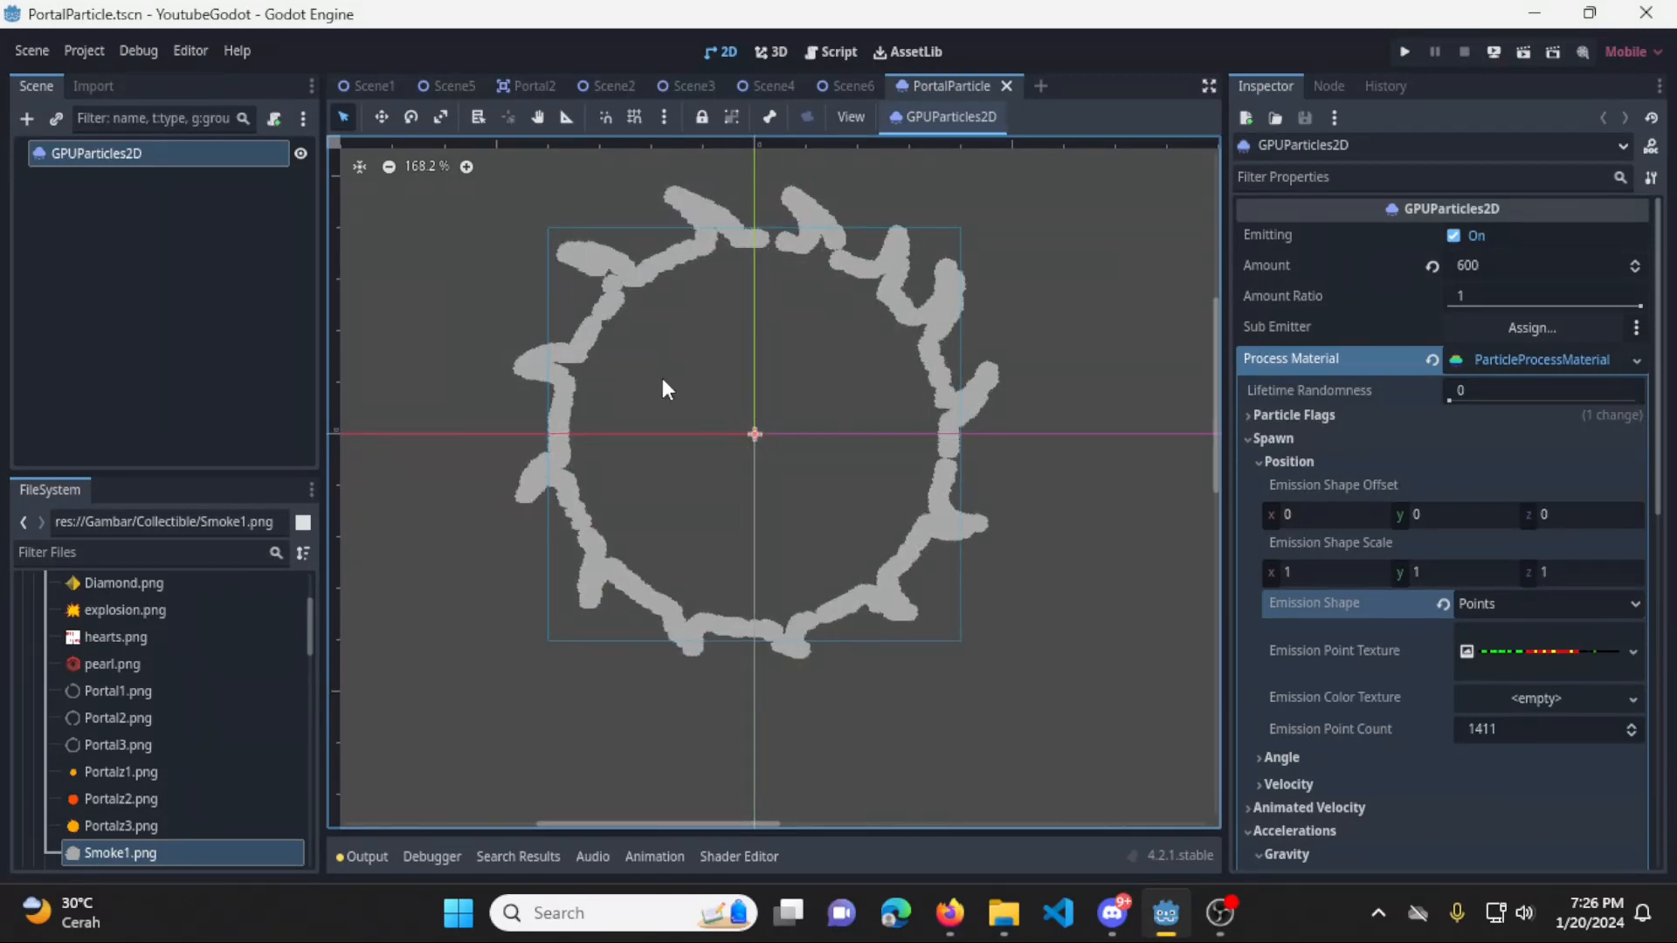
Change the Emission Shape to Ring and set the Emission Ring Radius to 50
click(943, 117)
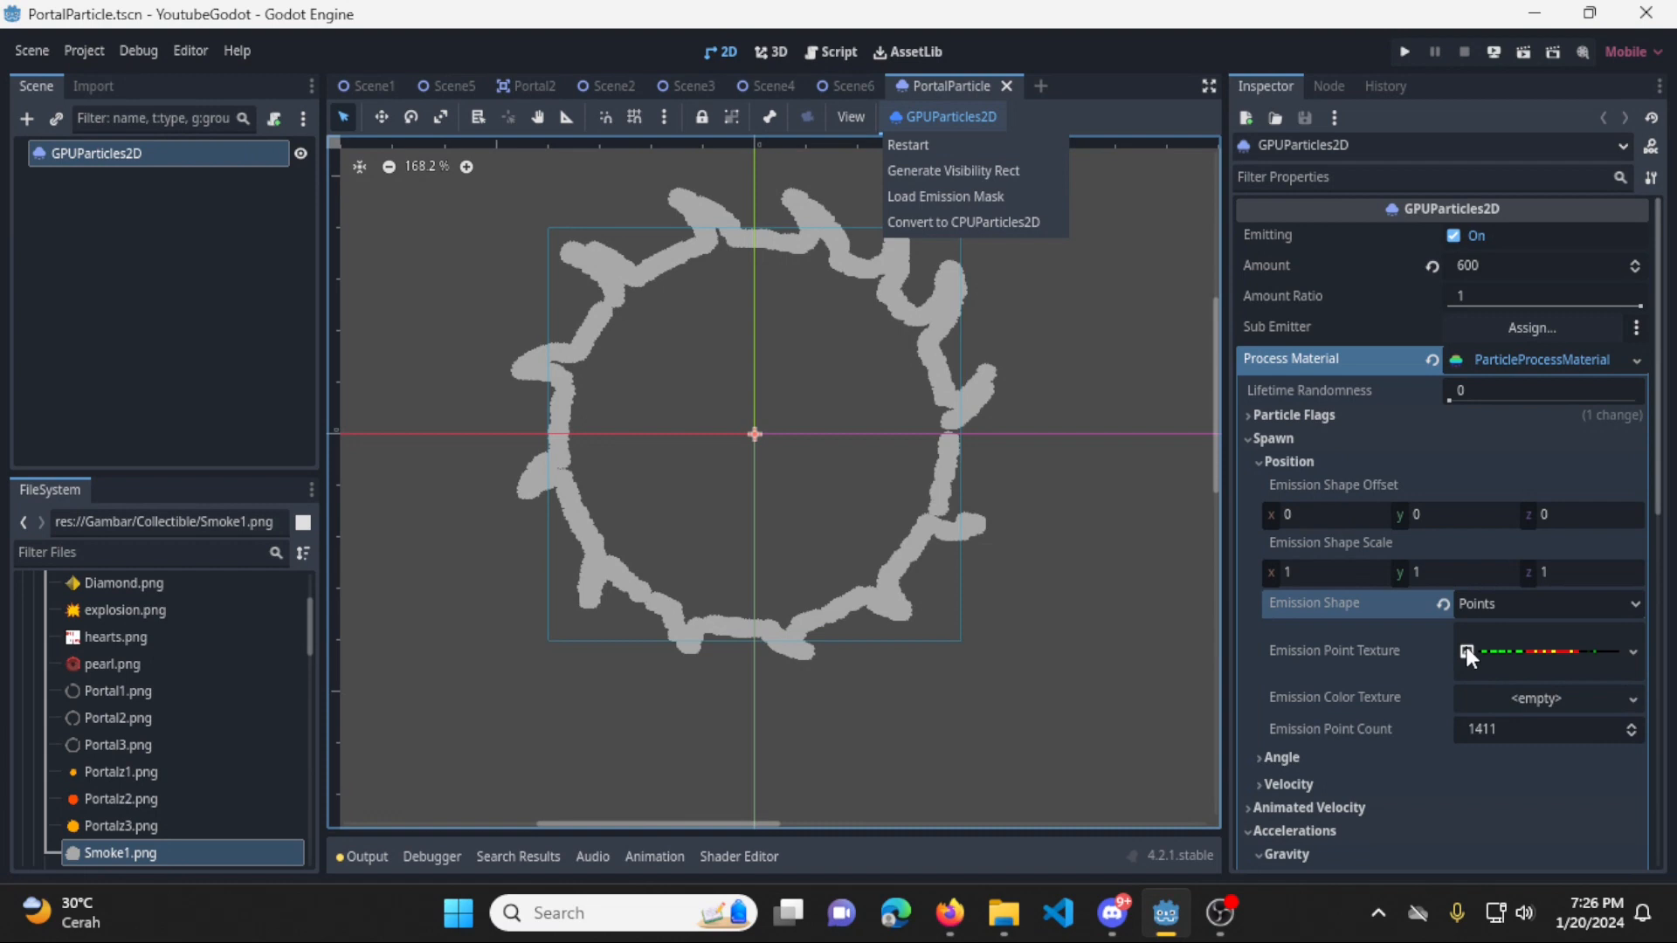
click(1538, 604)
click(1537, 604)
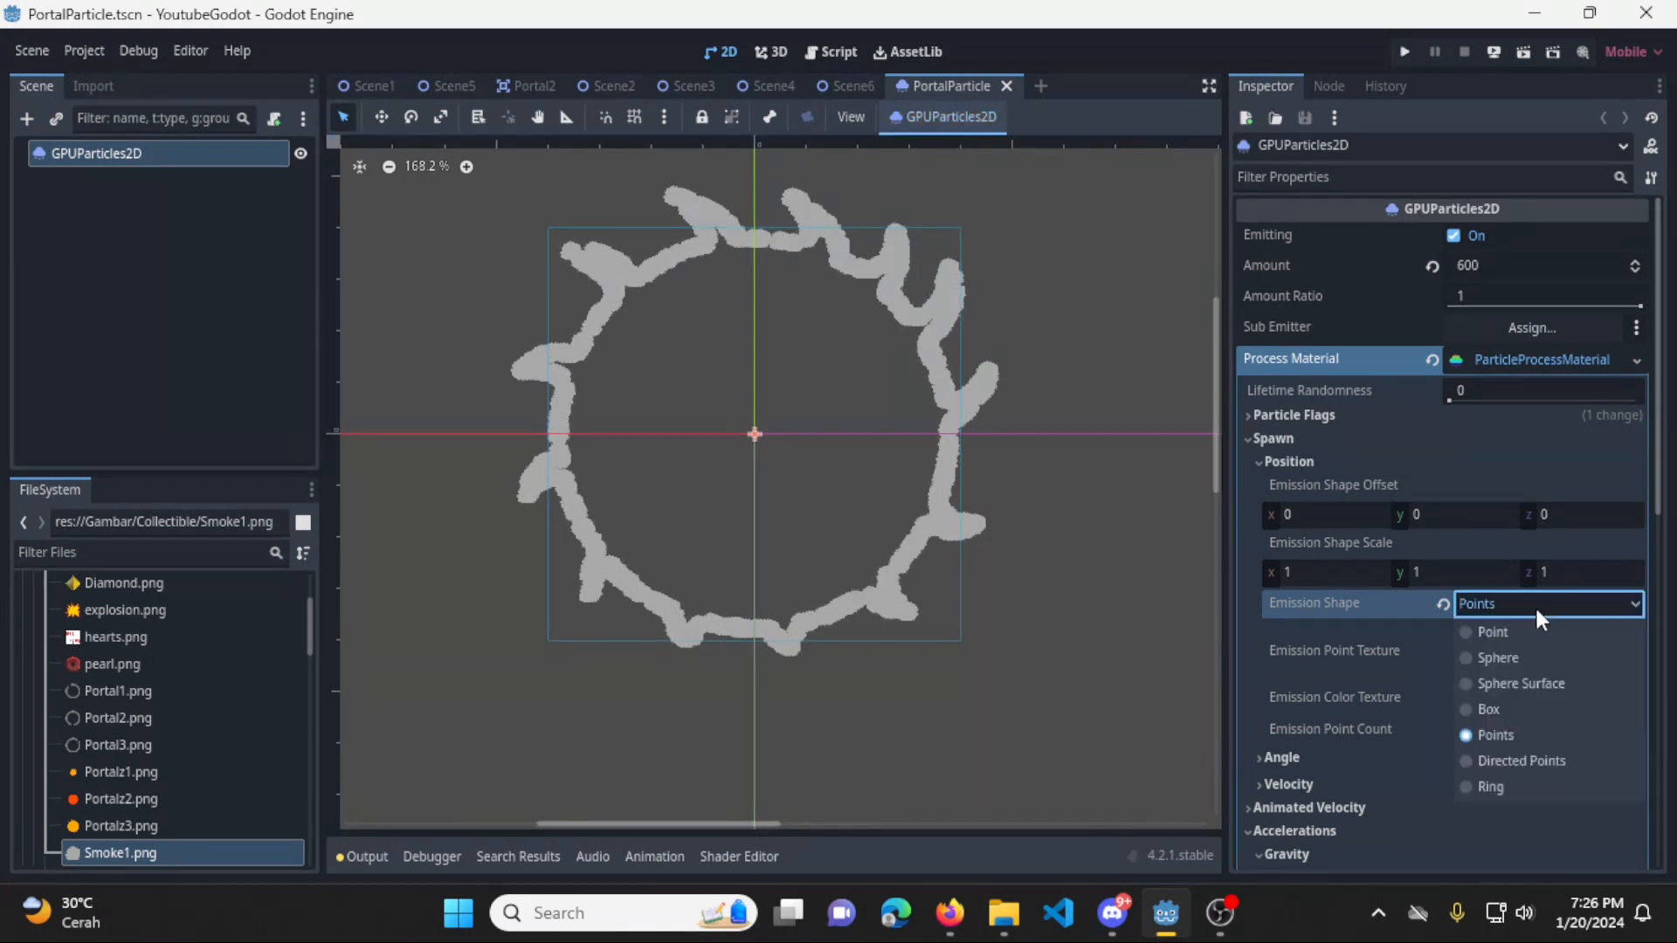
click(1570, 788)
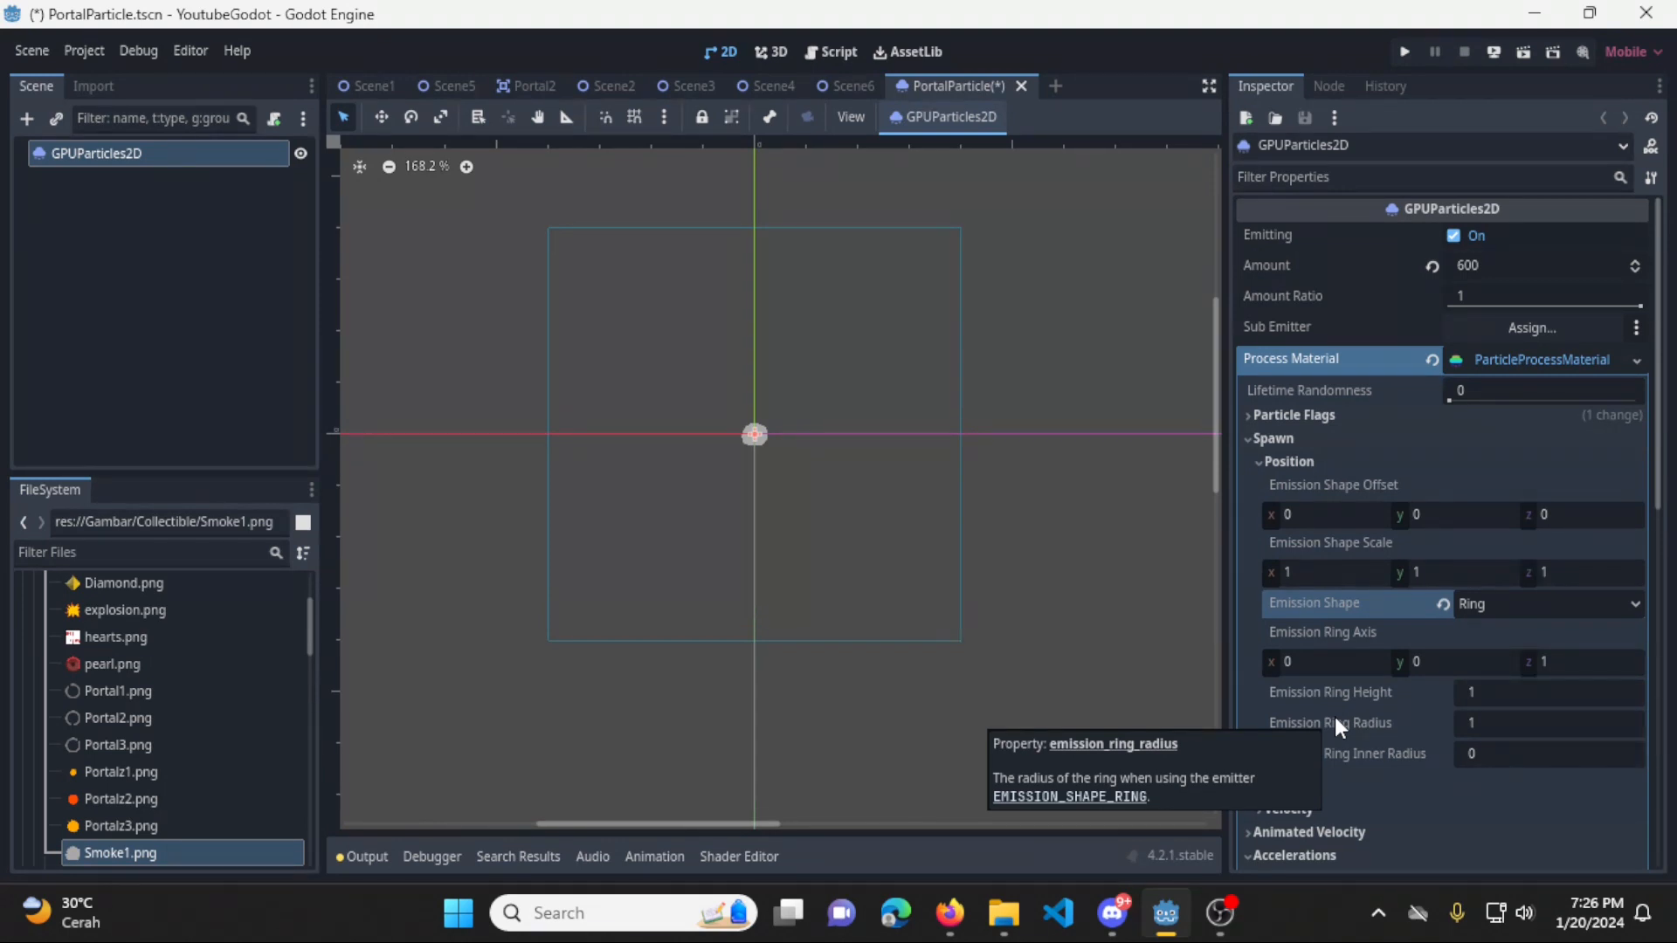
click(1500, 727)
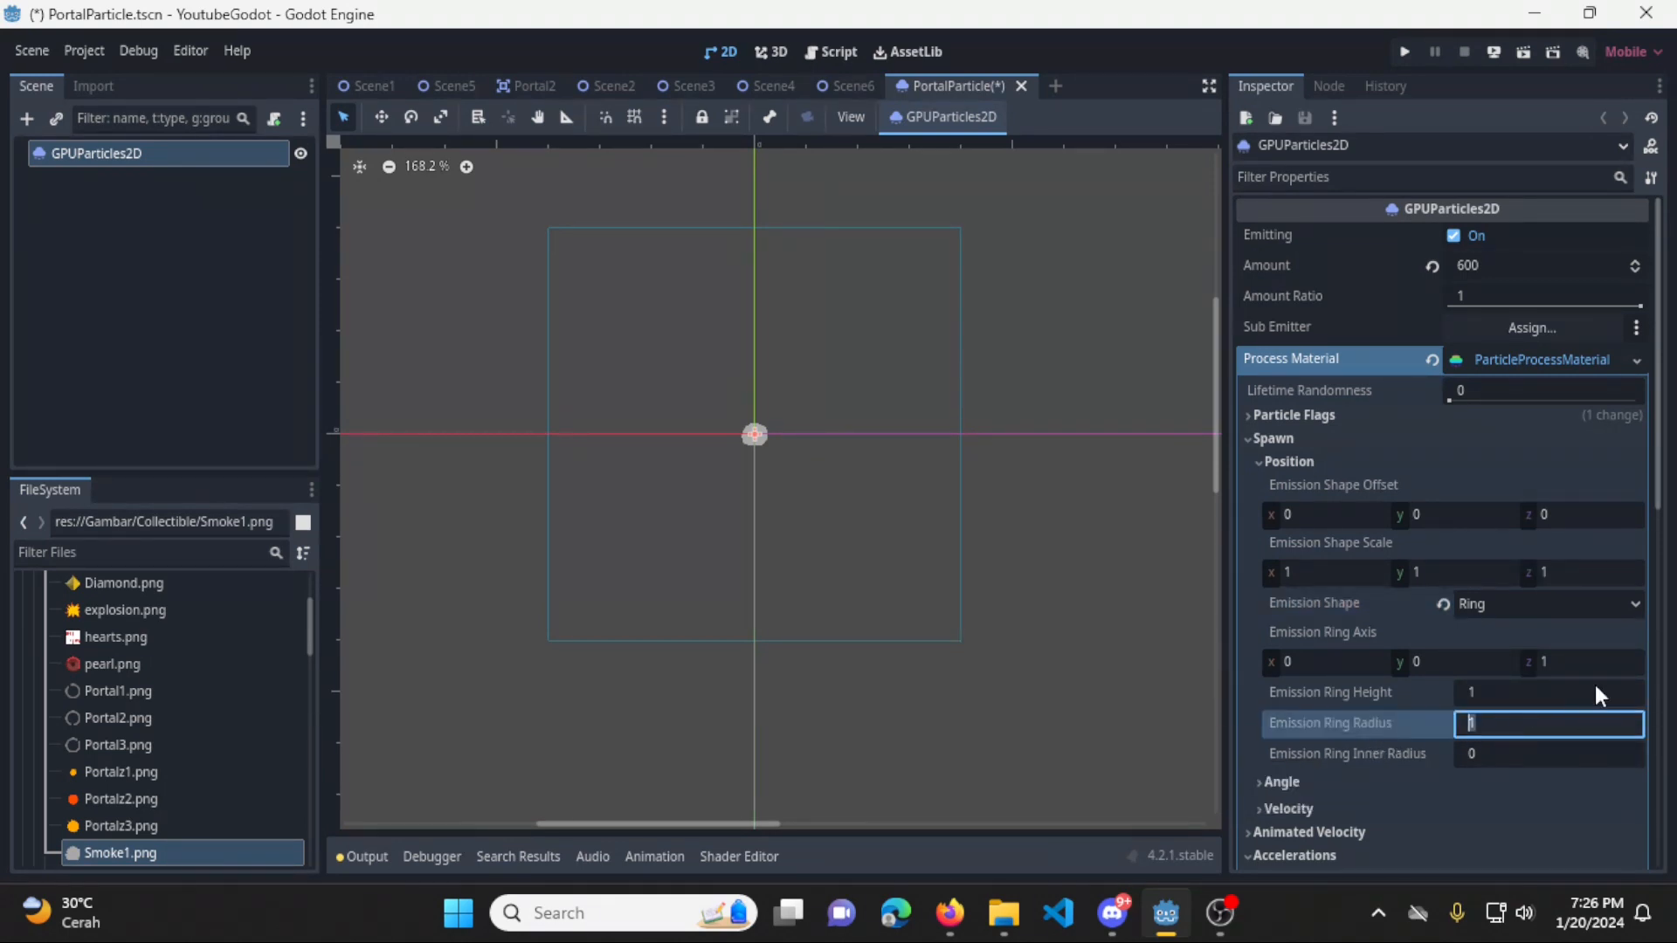
text(50)
key(Return)
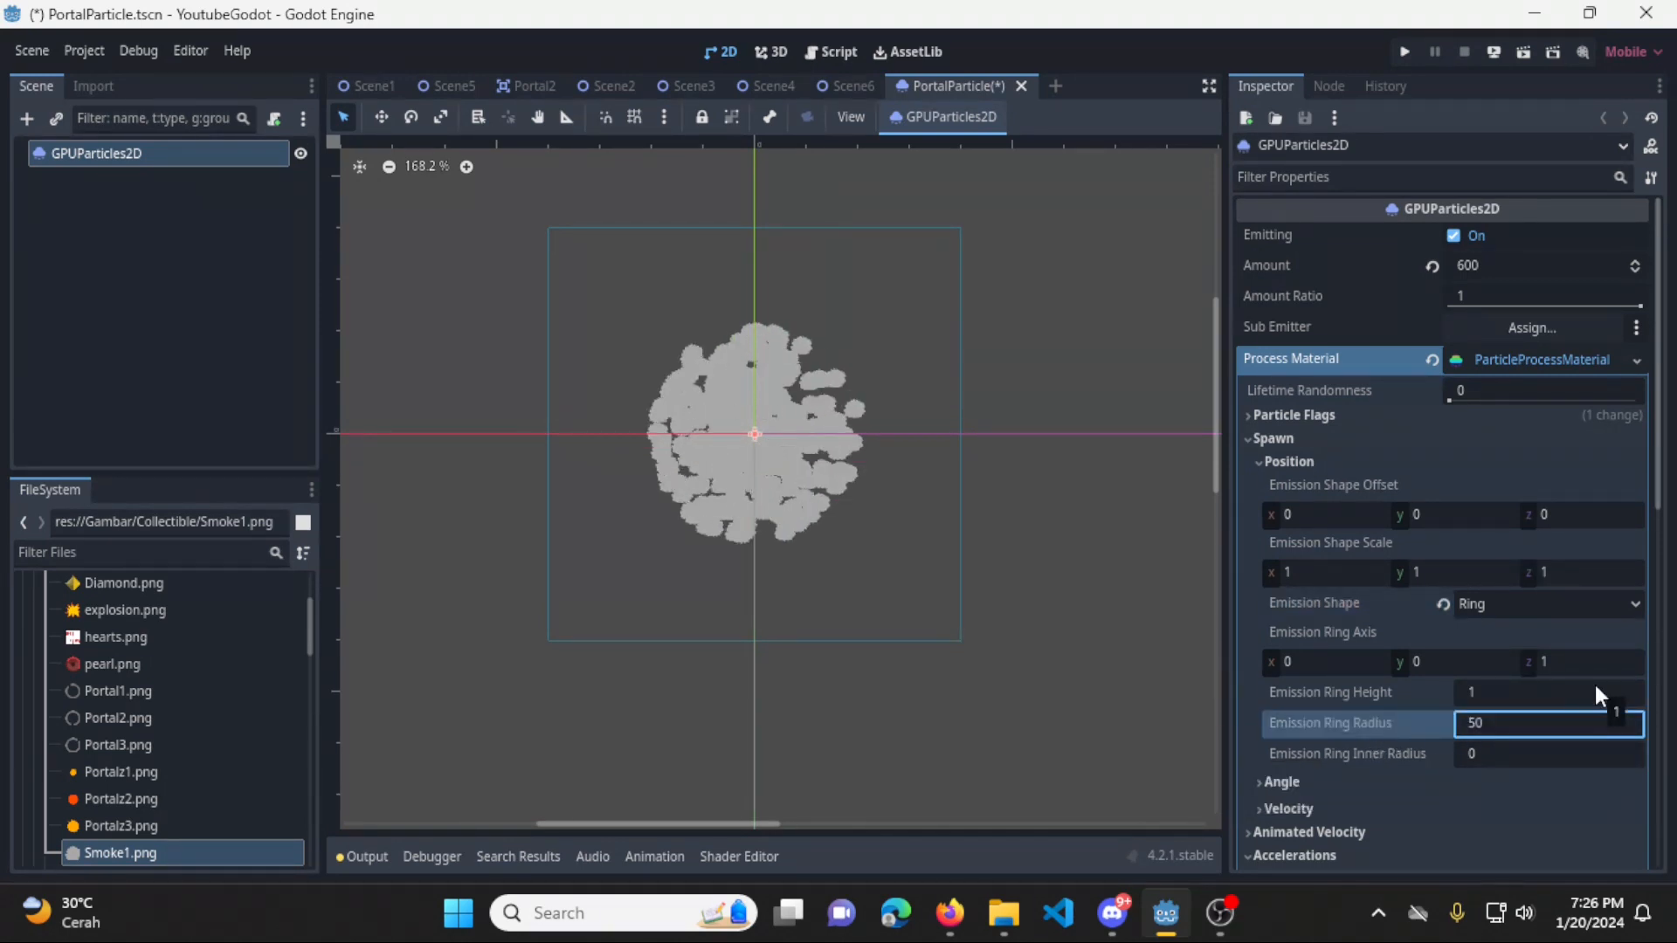
Set the Emission Ring Inner Radius to 30, and try 0.5 for the Emission Ring Axis x and y before restoring both to 0
click(1496, 754)
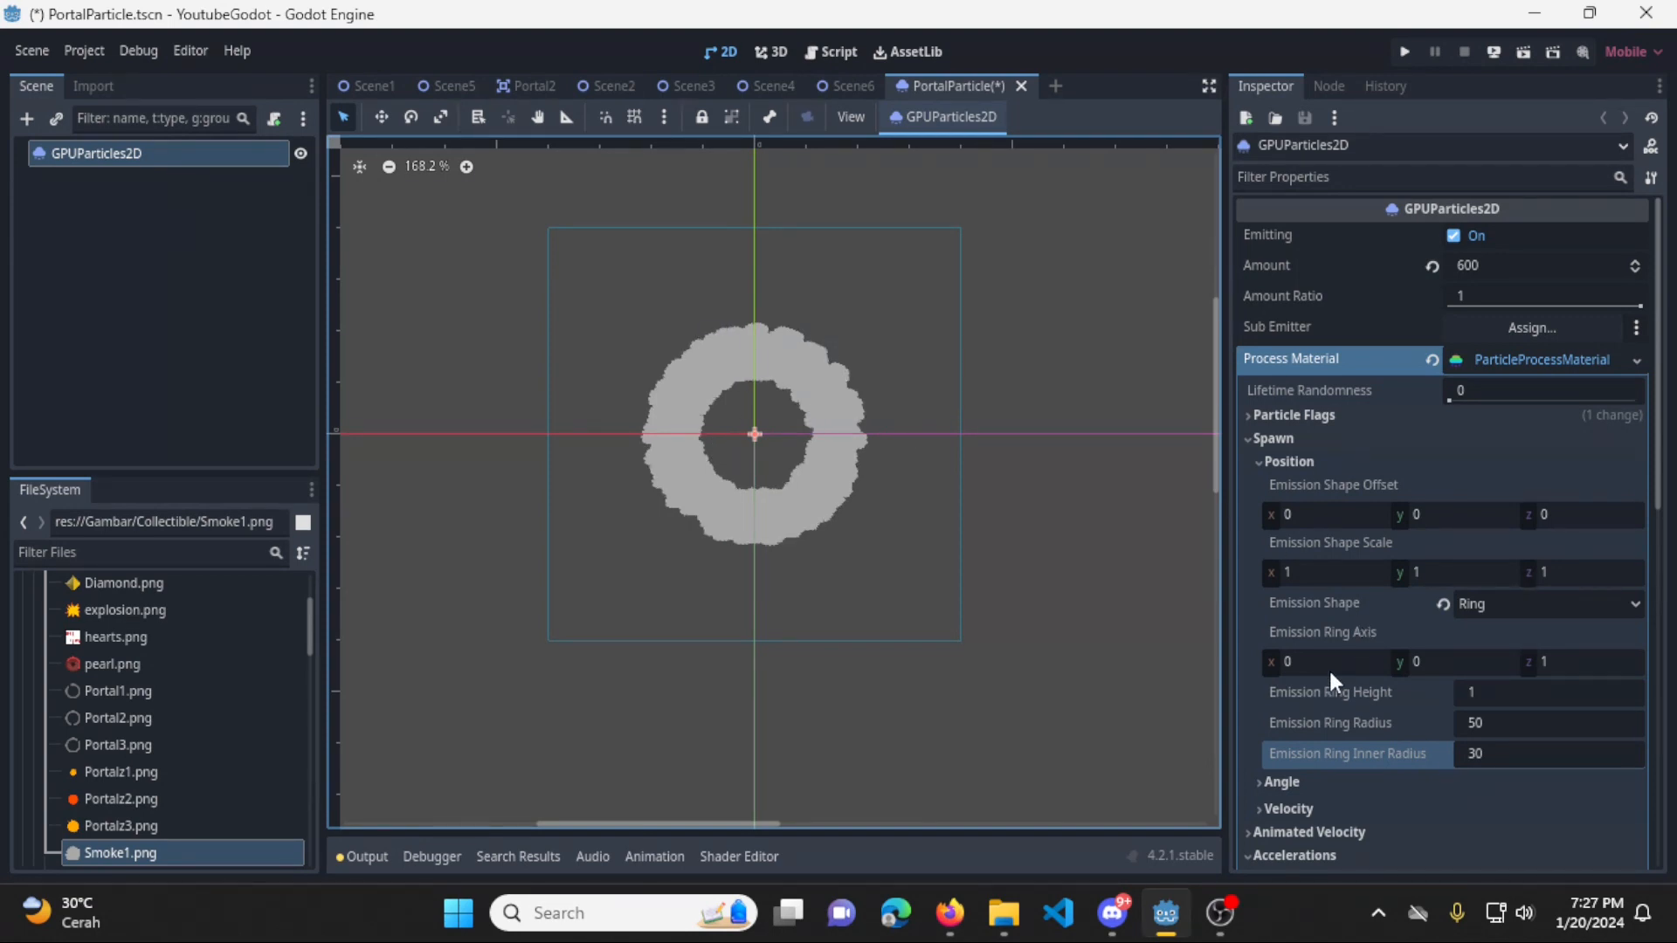
click(1350, 660)
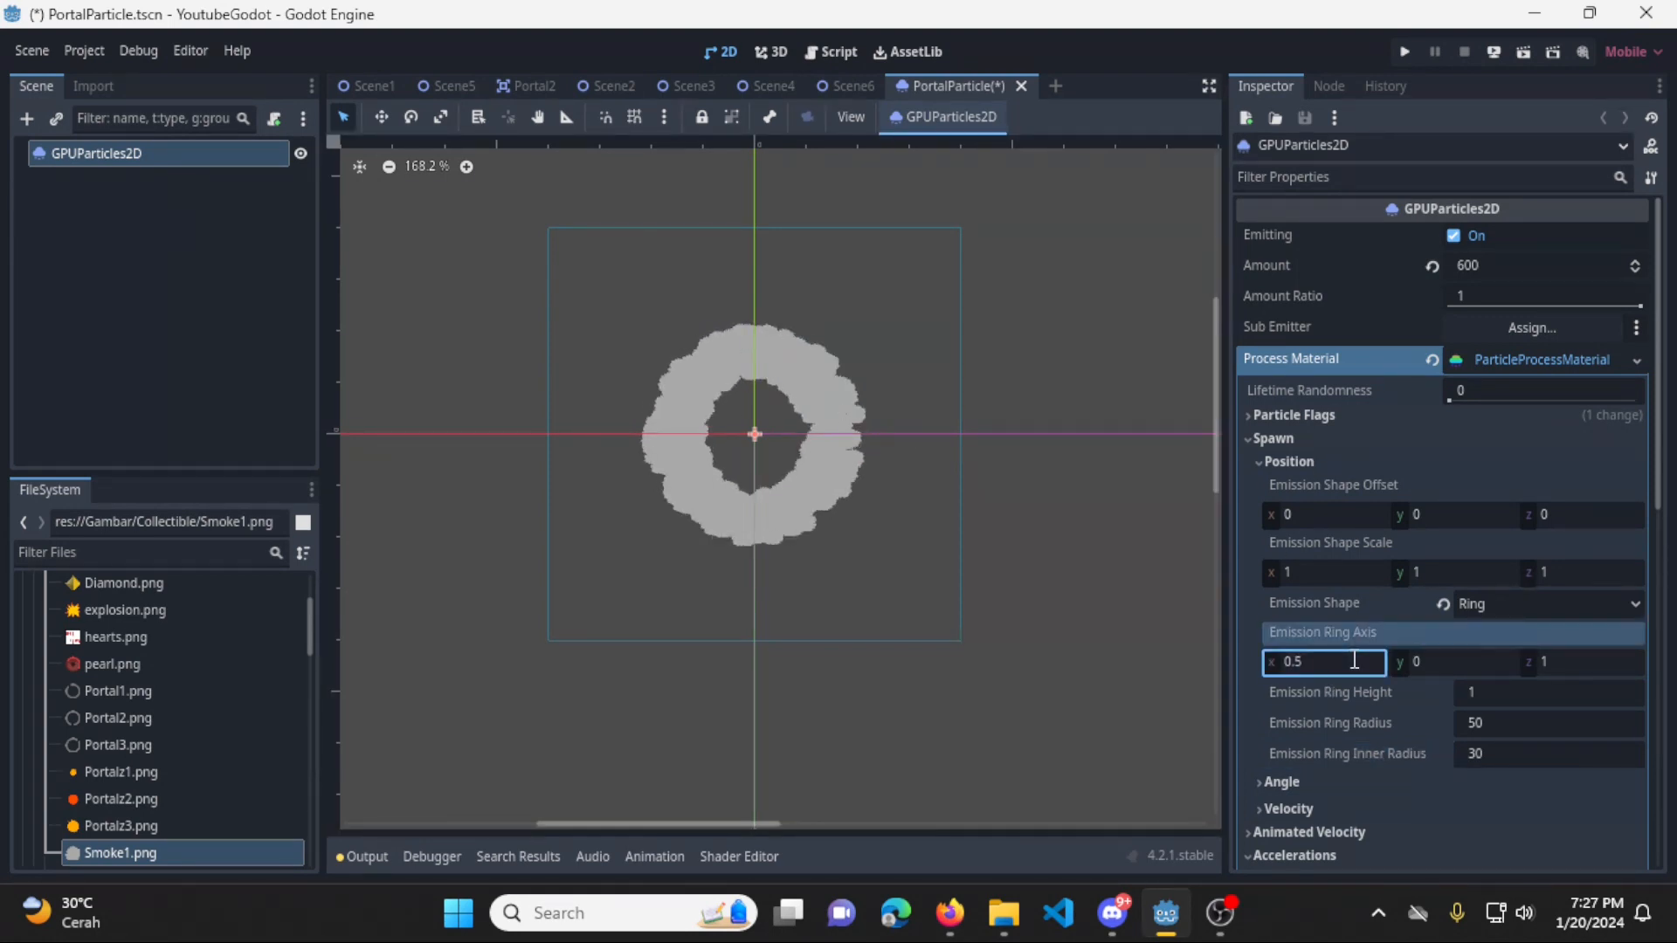
click(1489, 661)
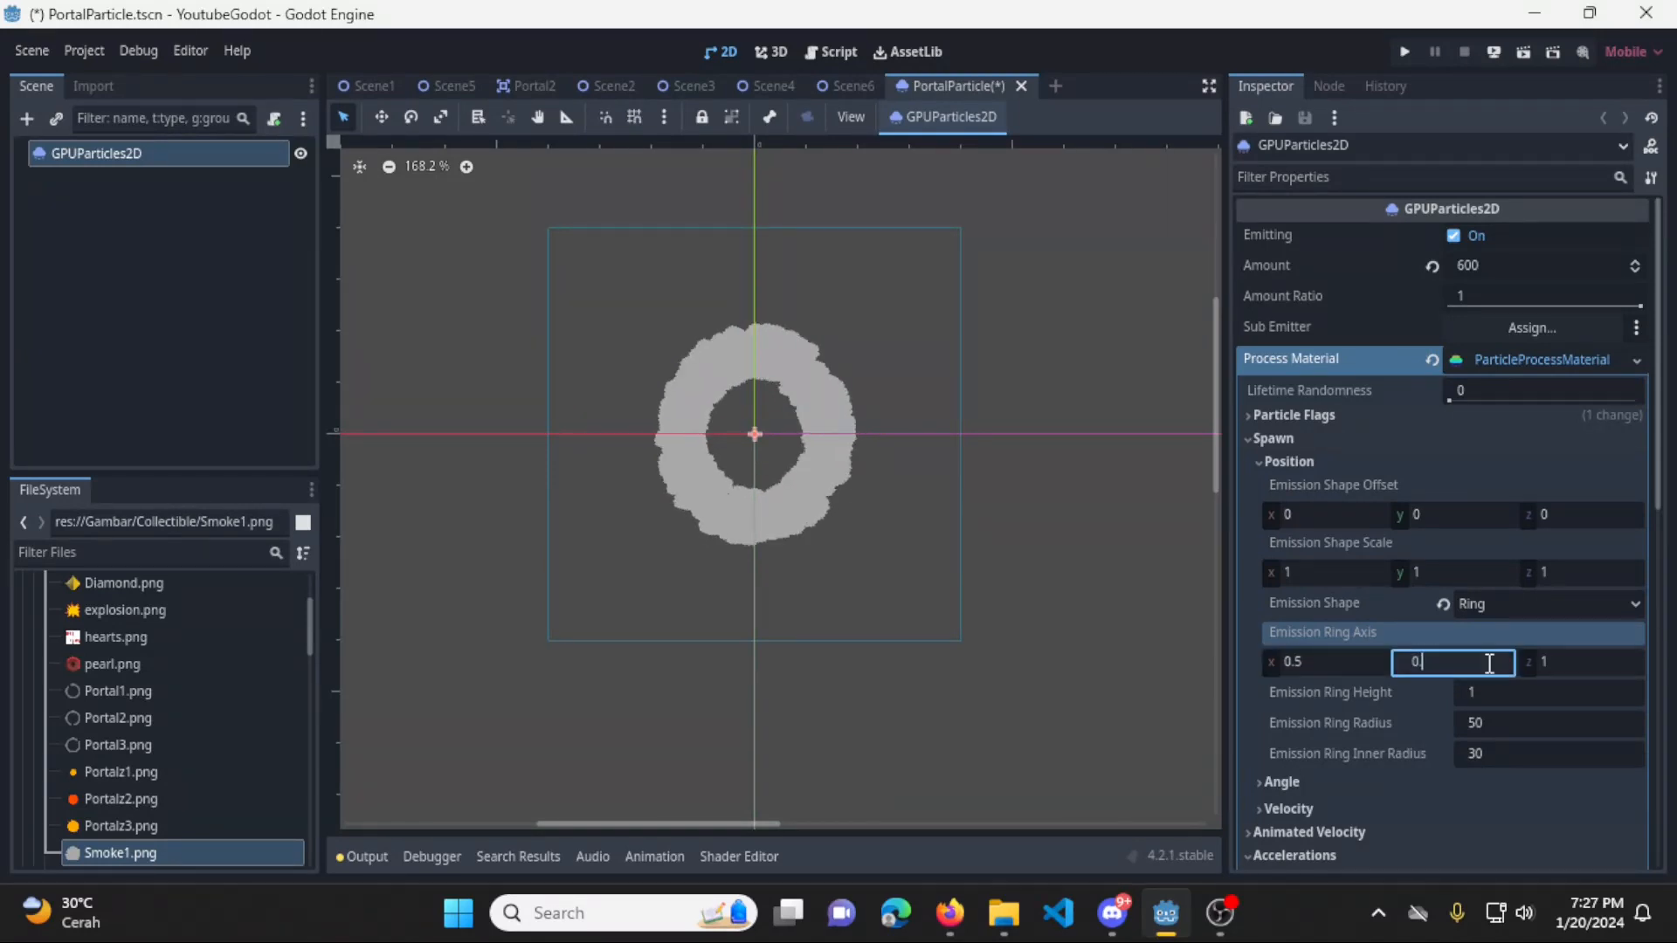
click(1032, 604)
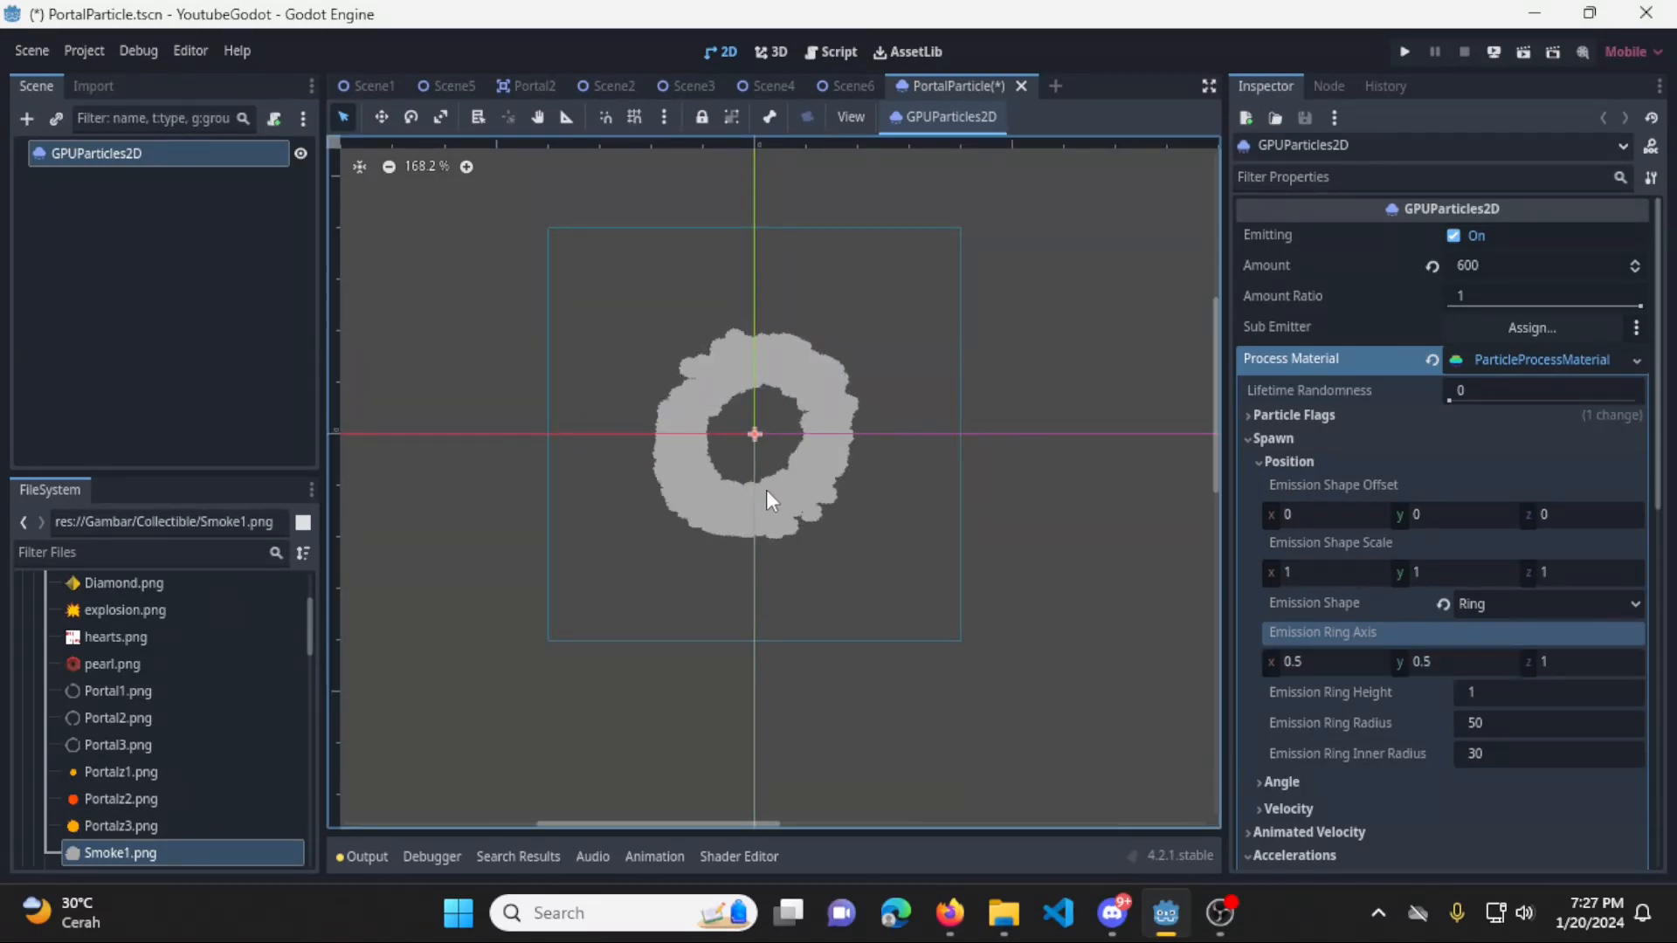
click(1450, 662)
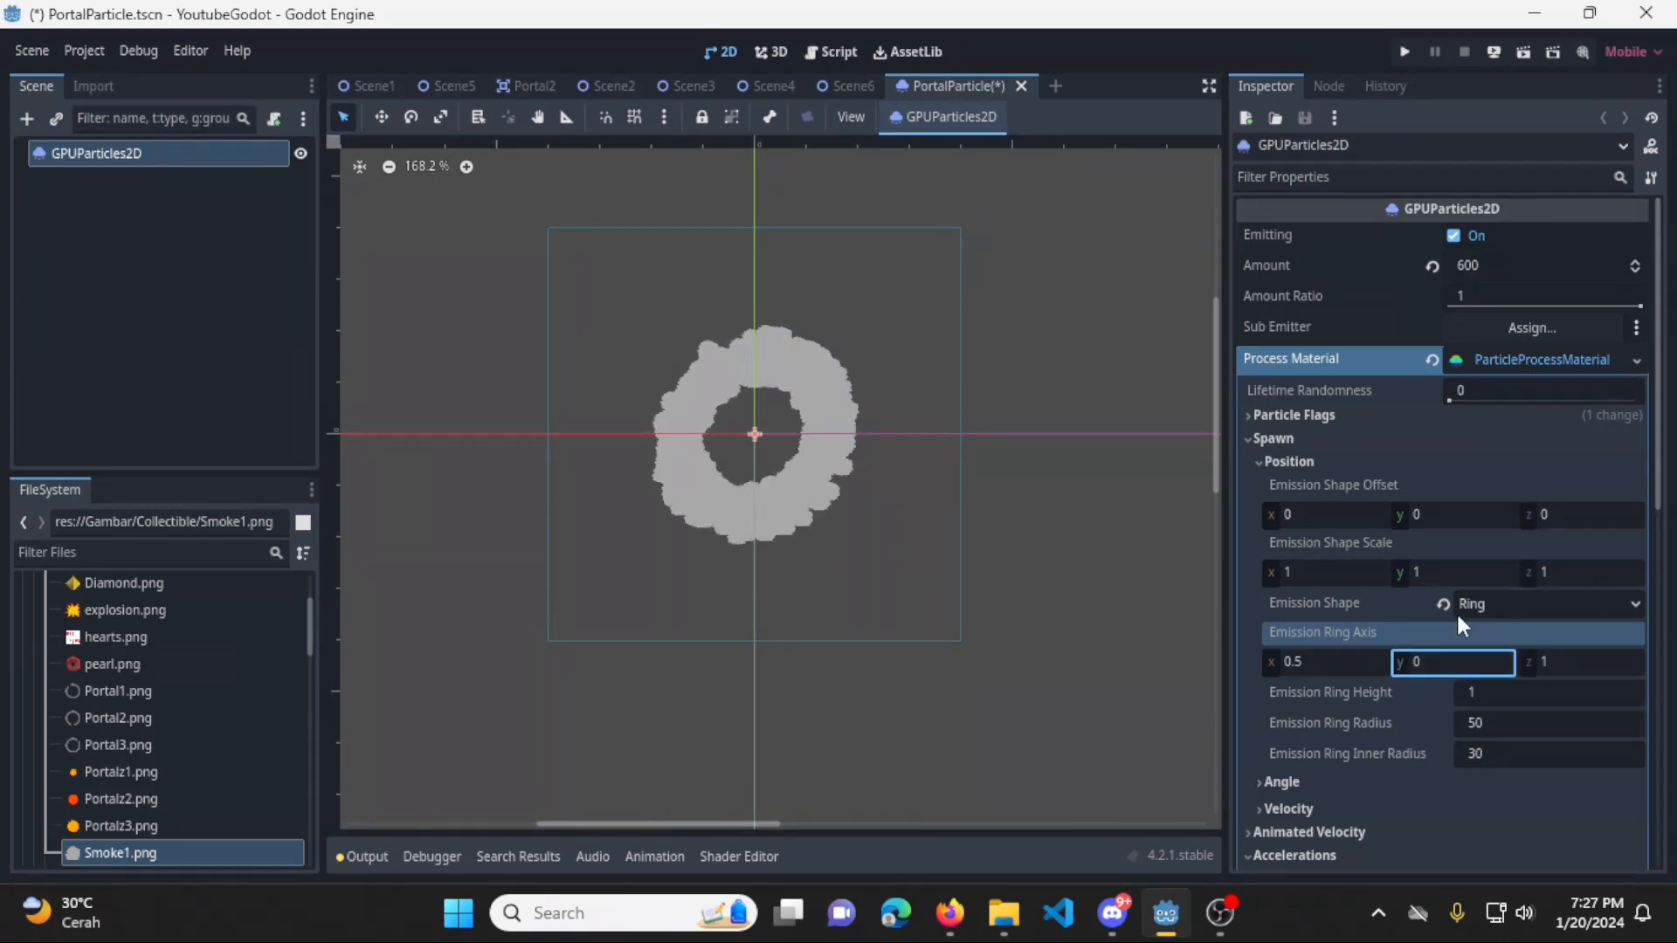
Collapse the Position properties, expand Angle, and reduce the particle Amount to 8 for a closer look at individual particles
click(1339, 463)
click(1338, 489)
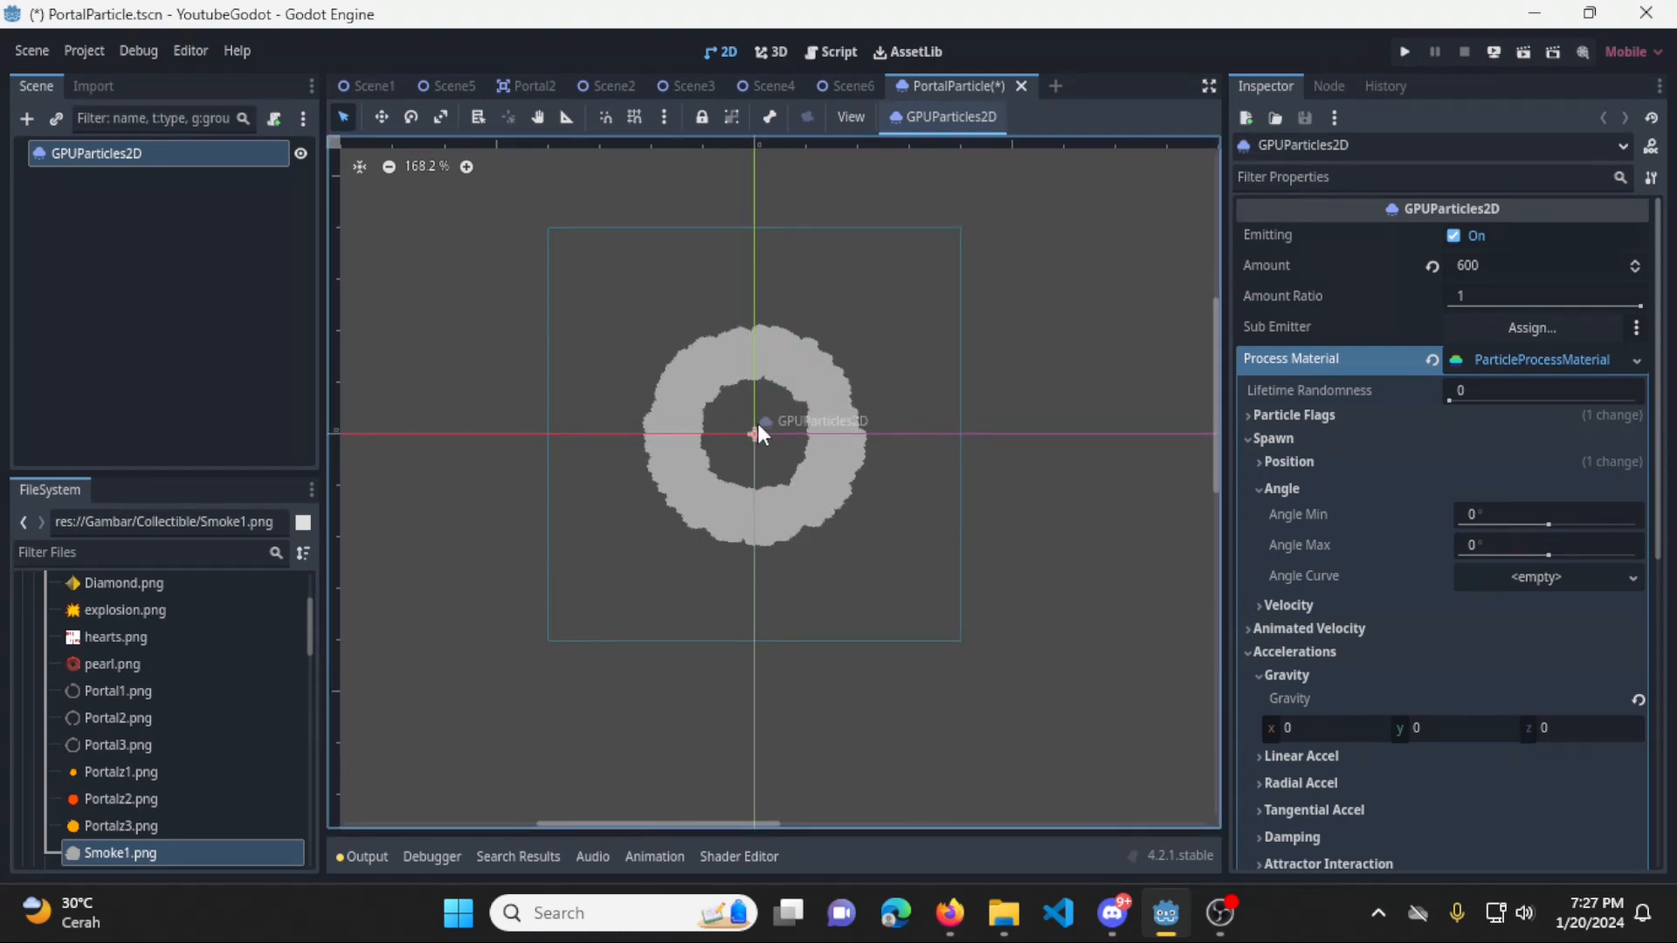
click(1530, 265)
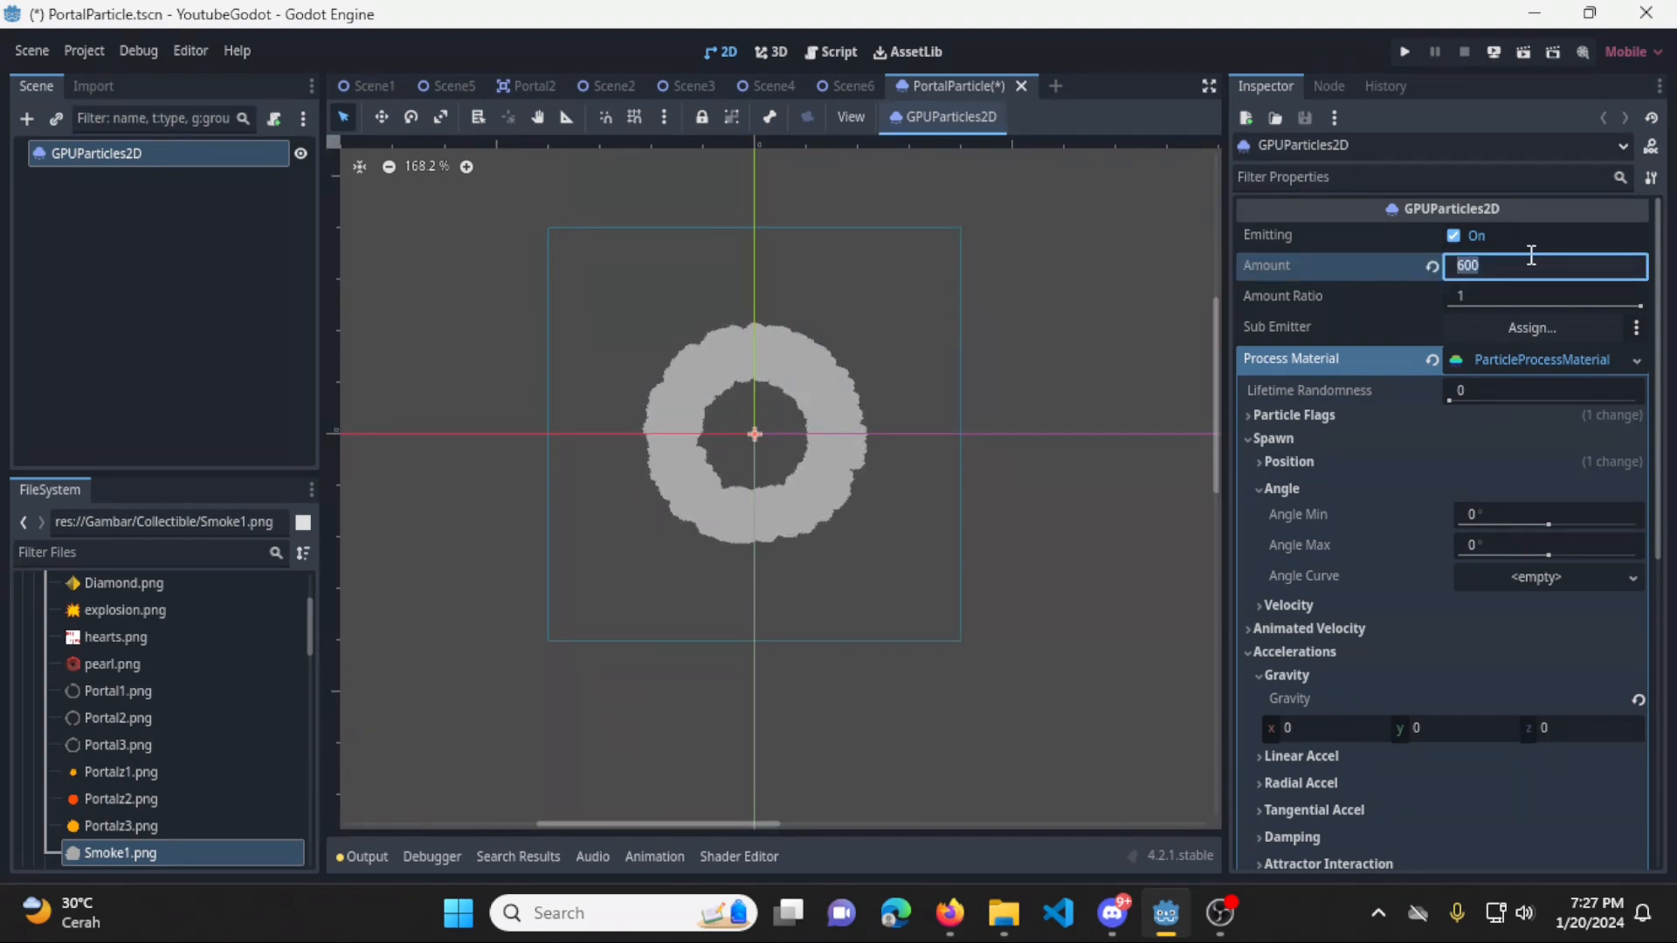
text(8)
key(Return)
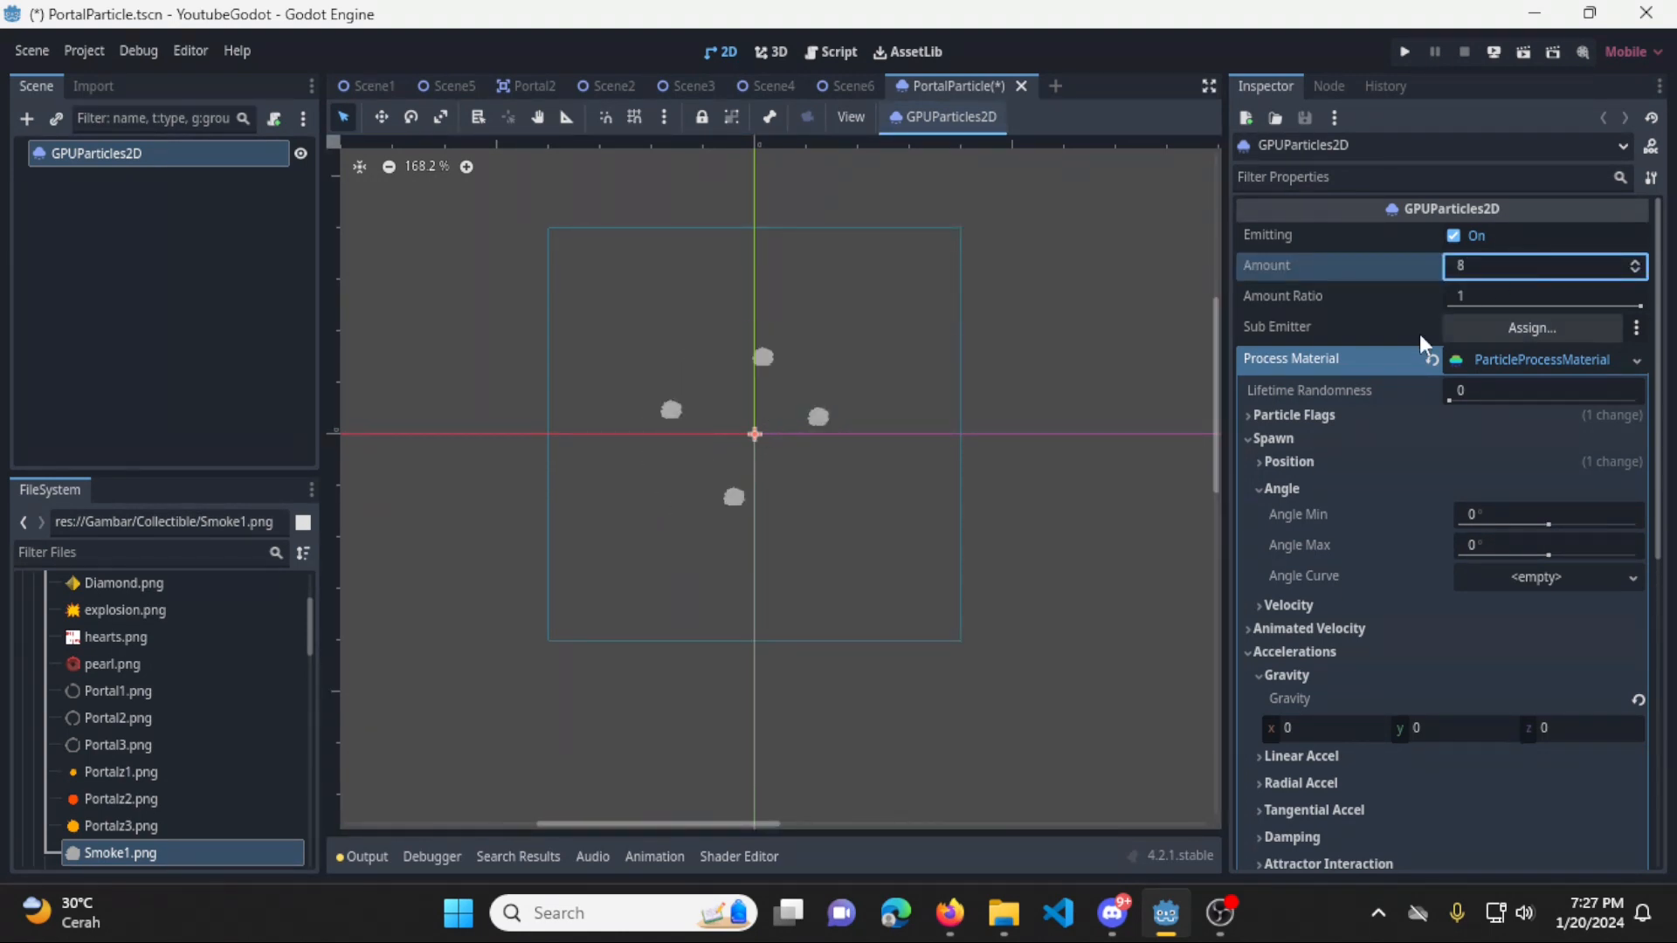
scroll(780, 469, up, 4)
scroll(873, 393, up, 4)
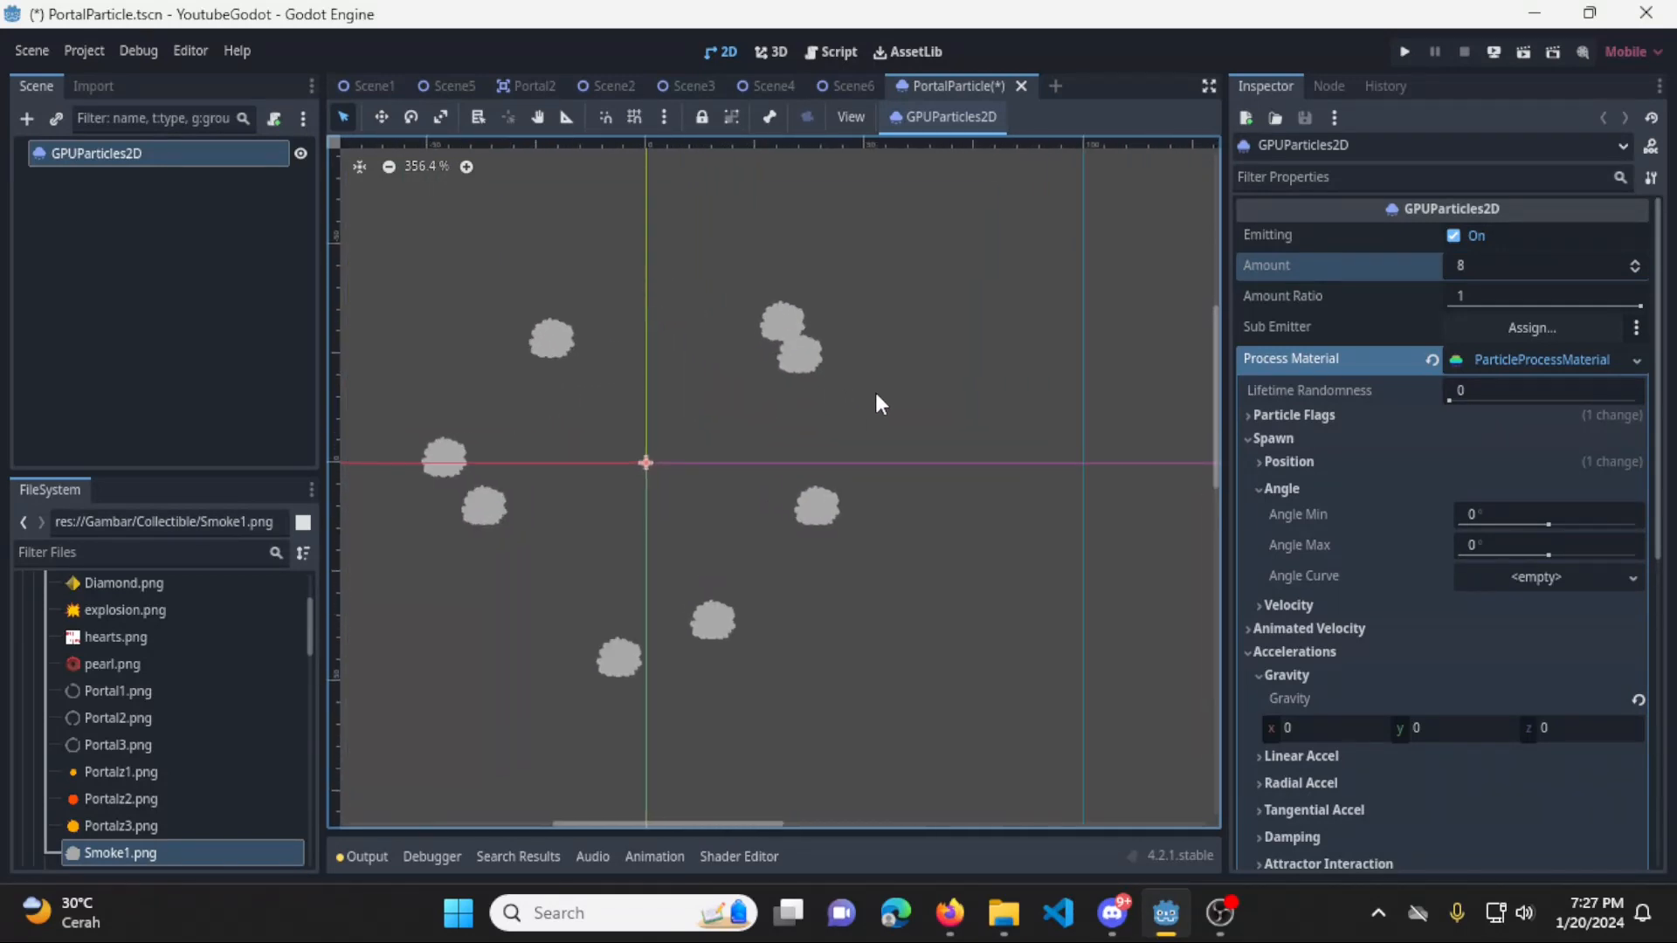
middle_drag(804, 442, 909, 440)
middle_drag(760, 509, 788, 512)
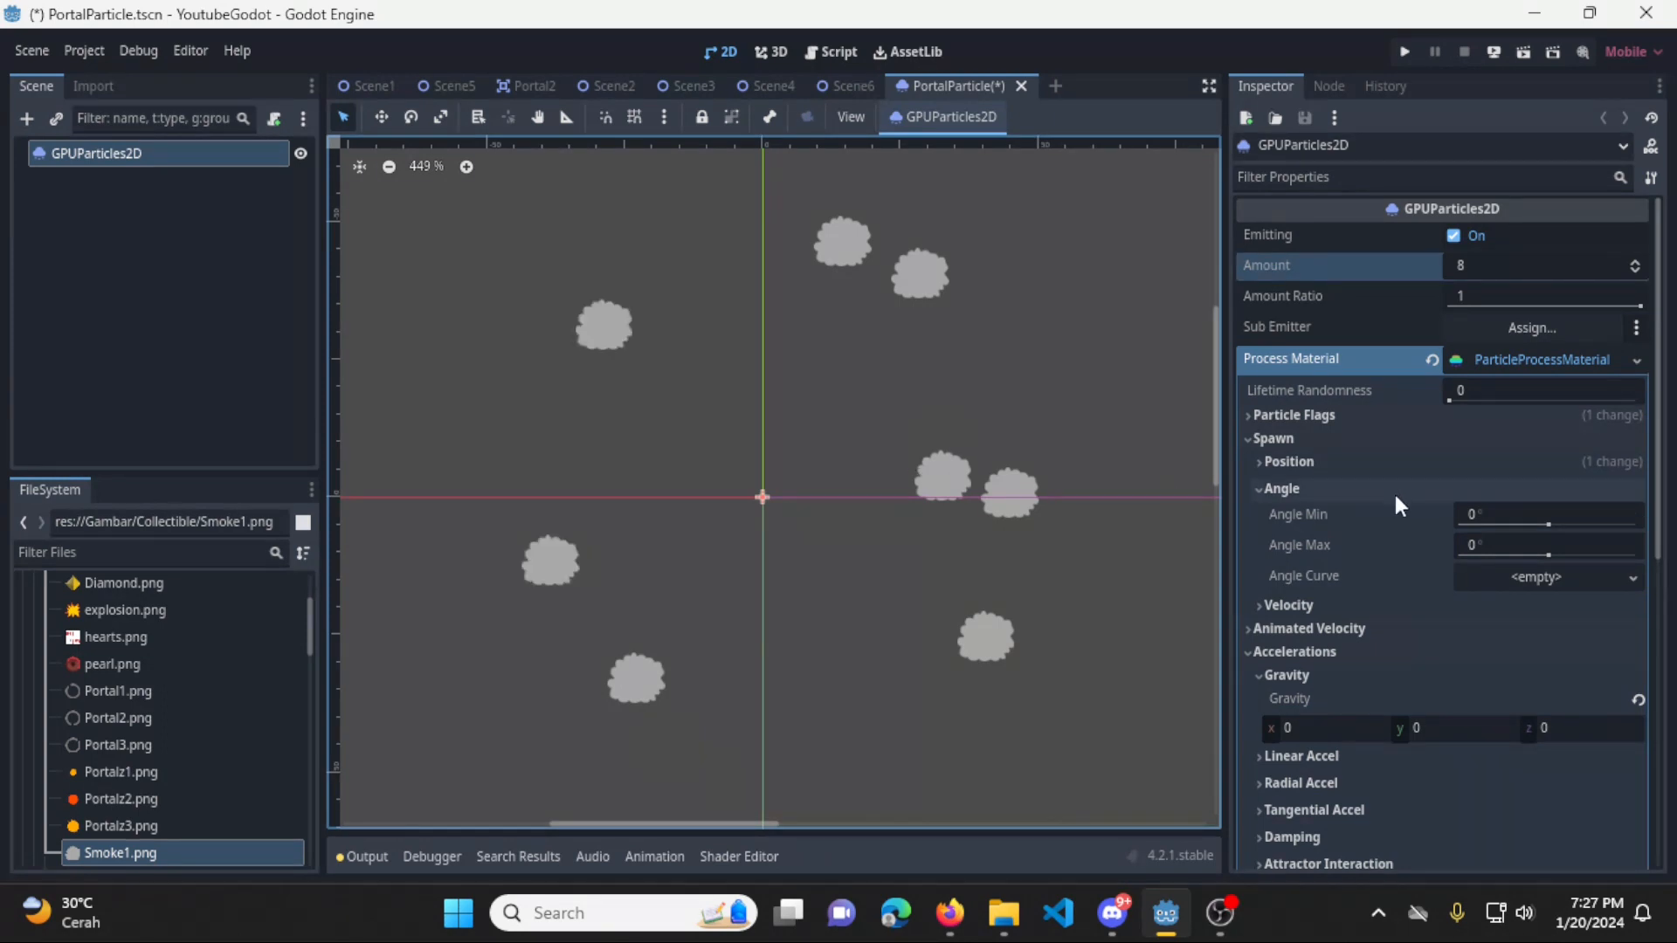
Try an Angle Min of -390° and an Angle Max of 480° on the smoke particles
drag(1549, 517, 1501, 519)
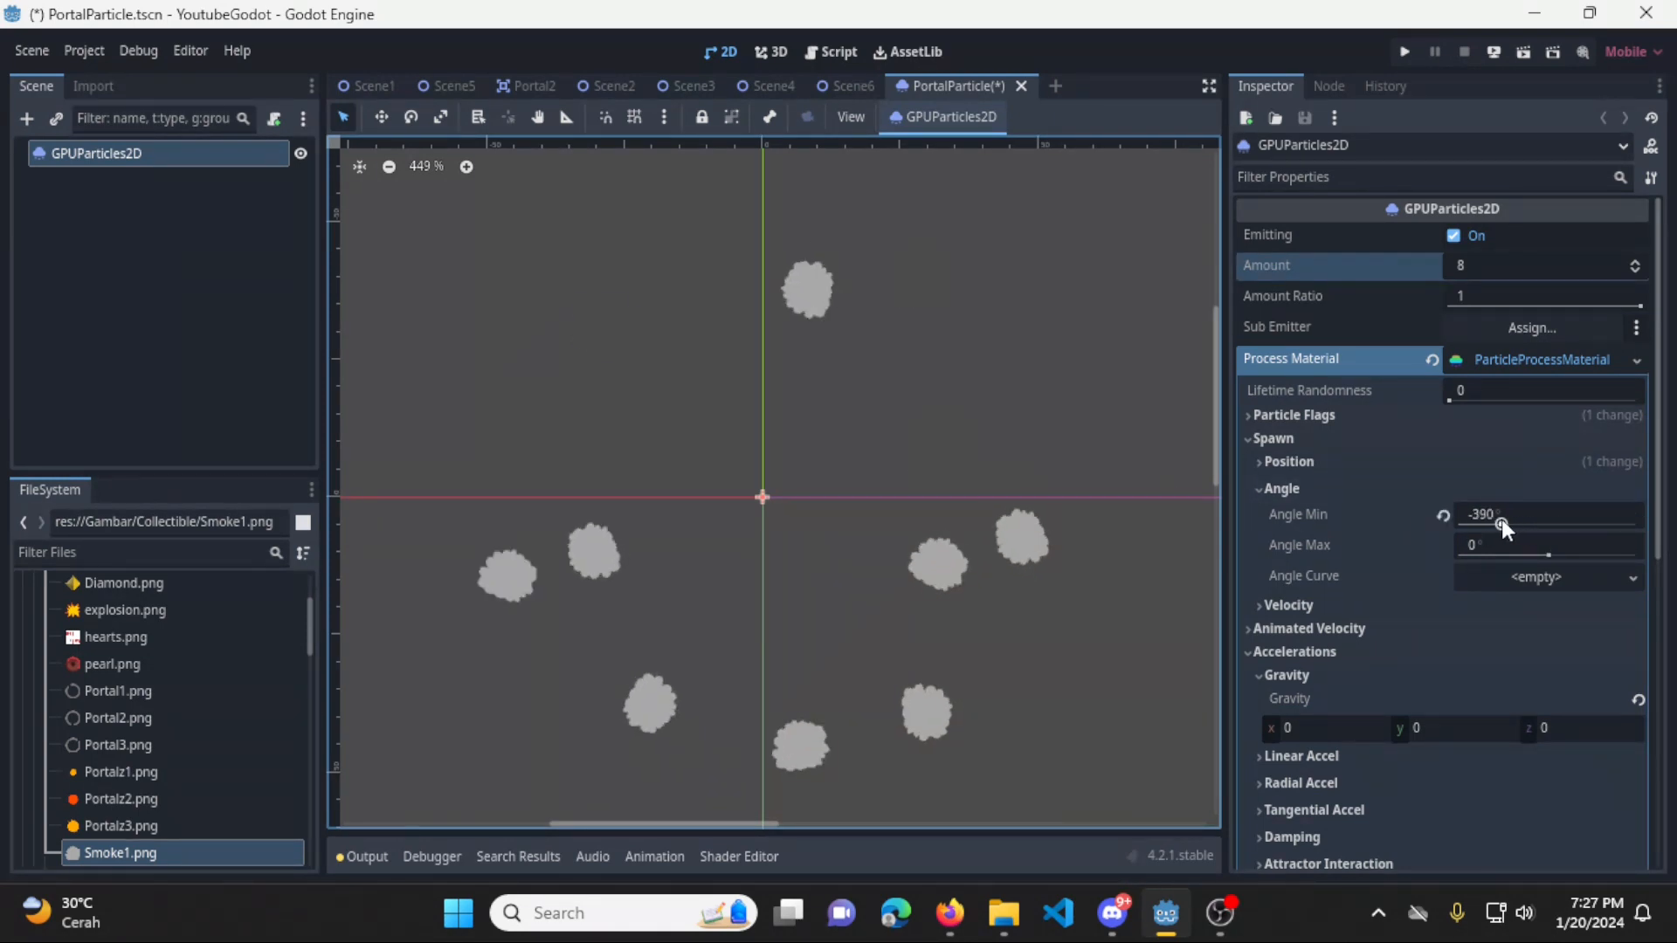
click(1562, 560)
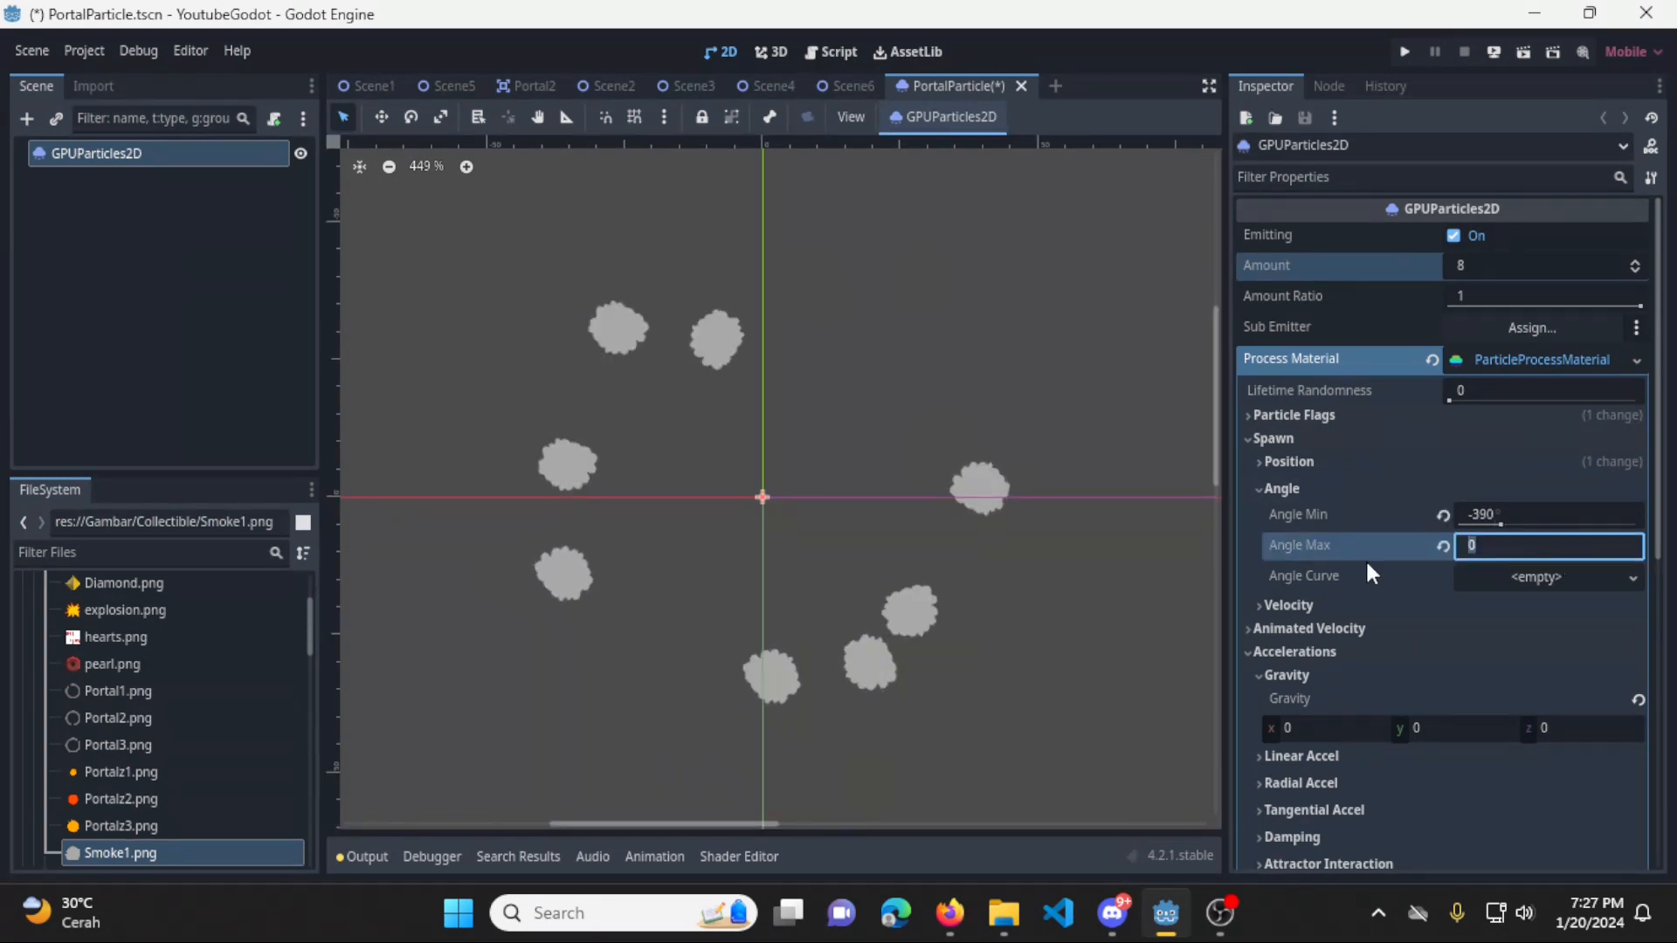
click(1061, 558)
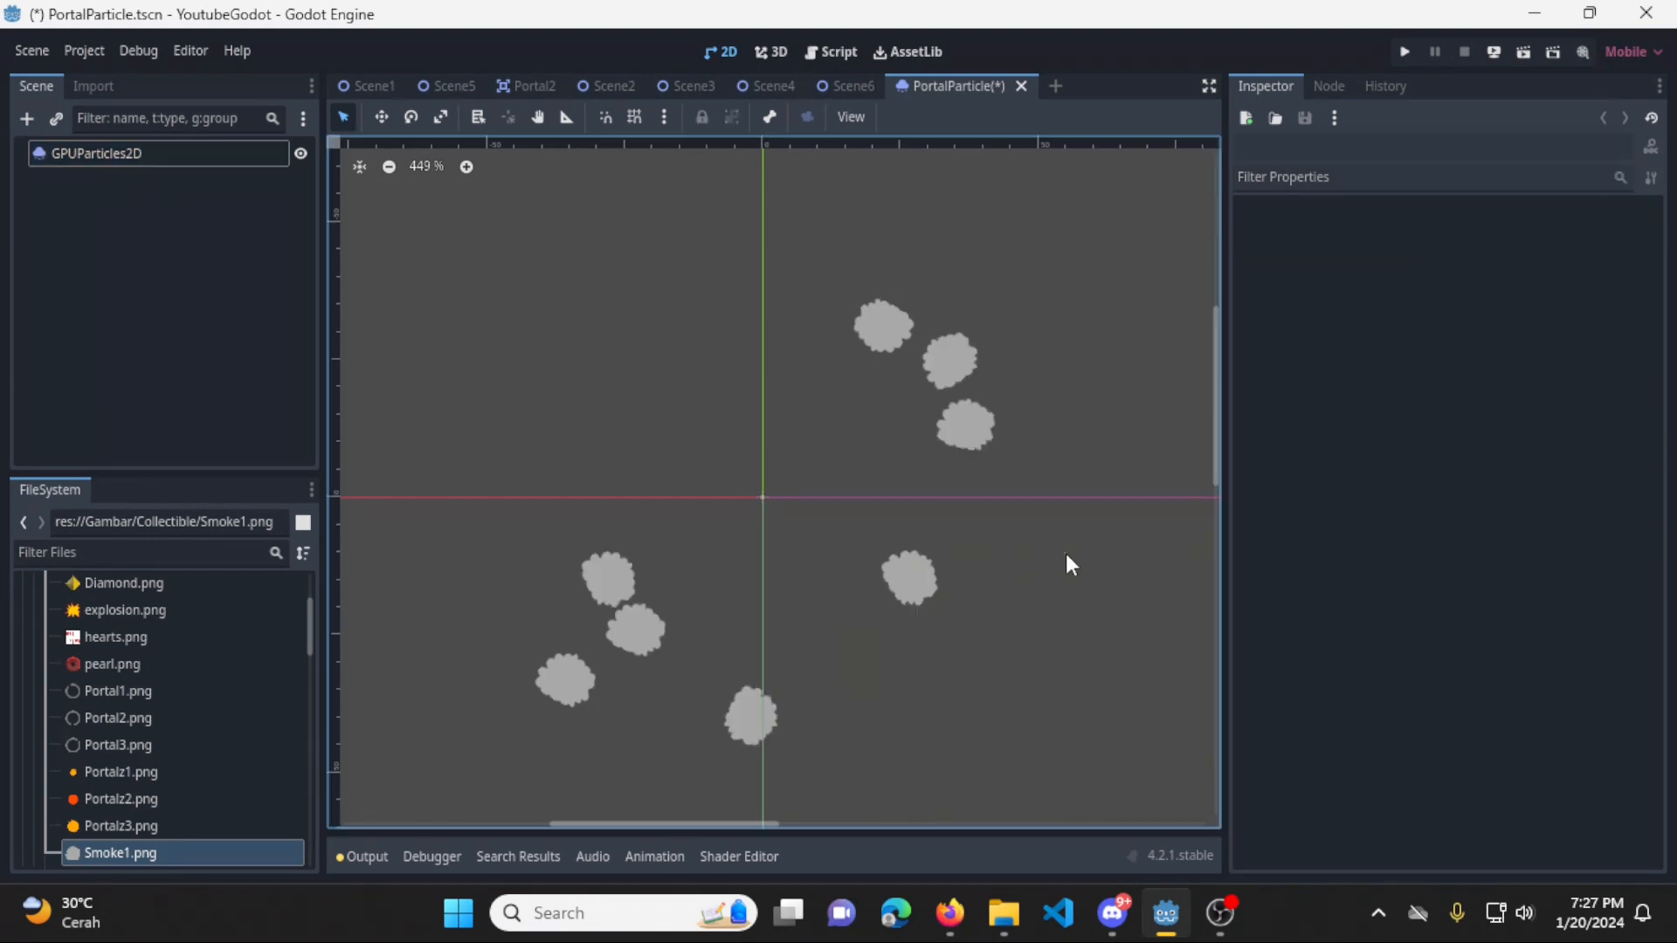
click(149, 153)
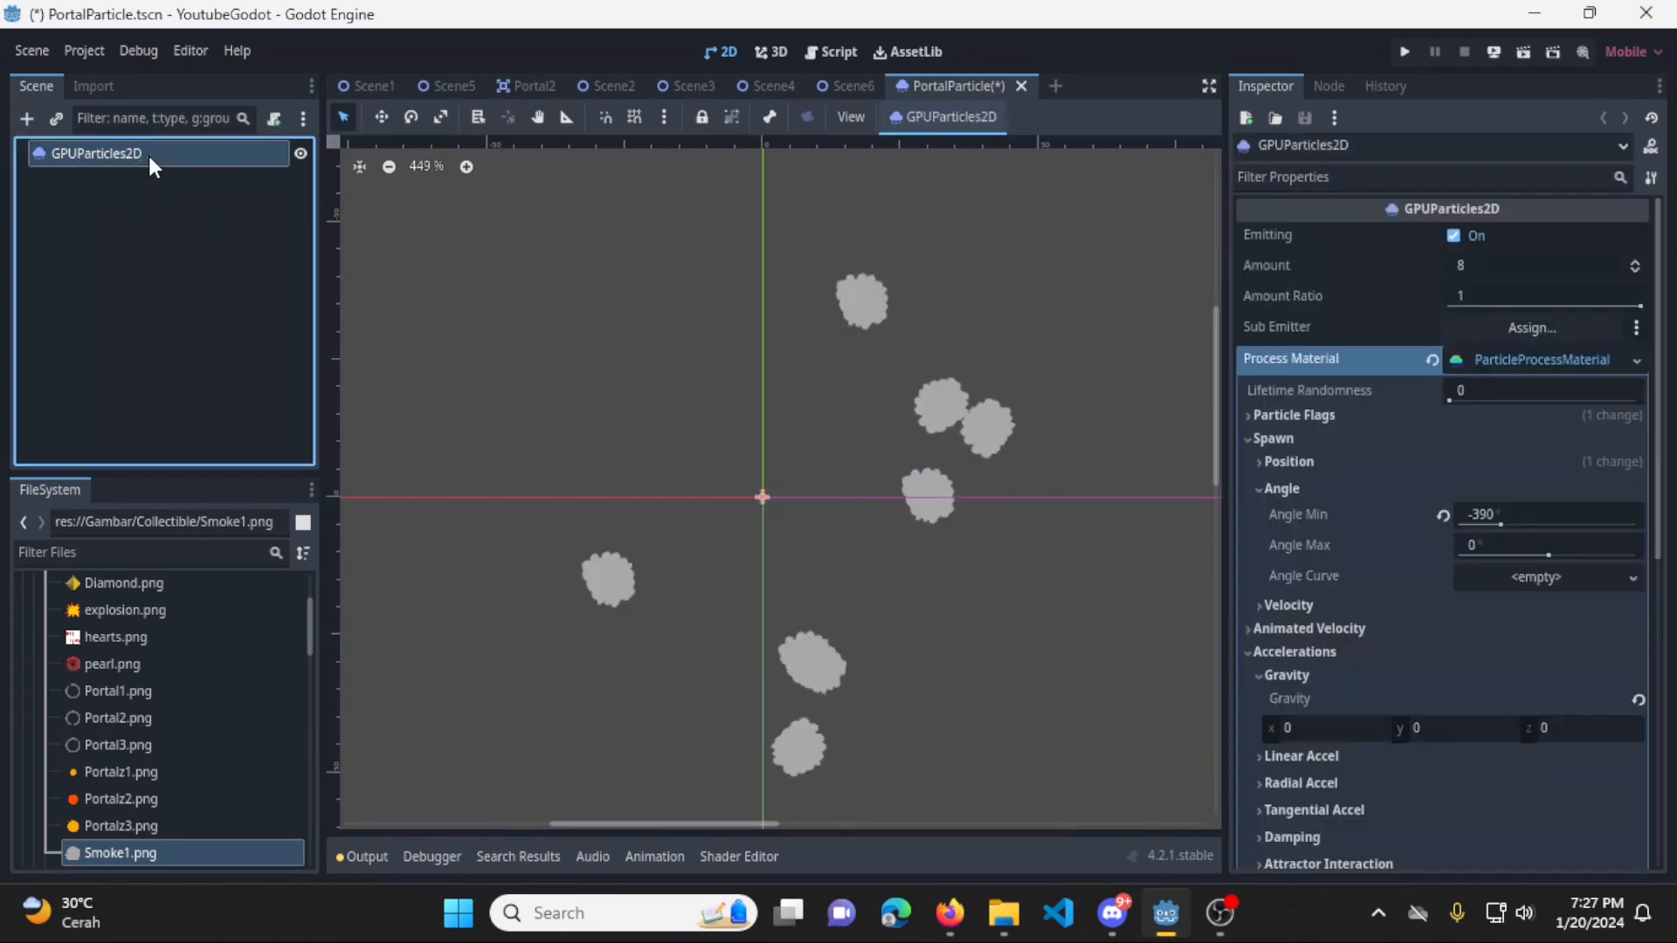
drag(1554, 553, 1610, 558)
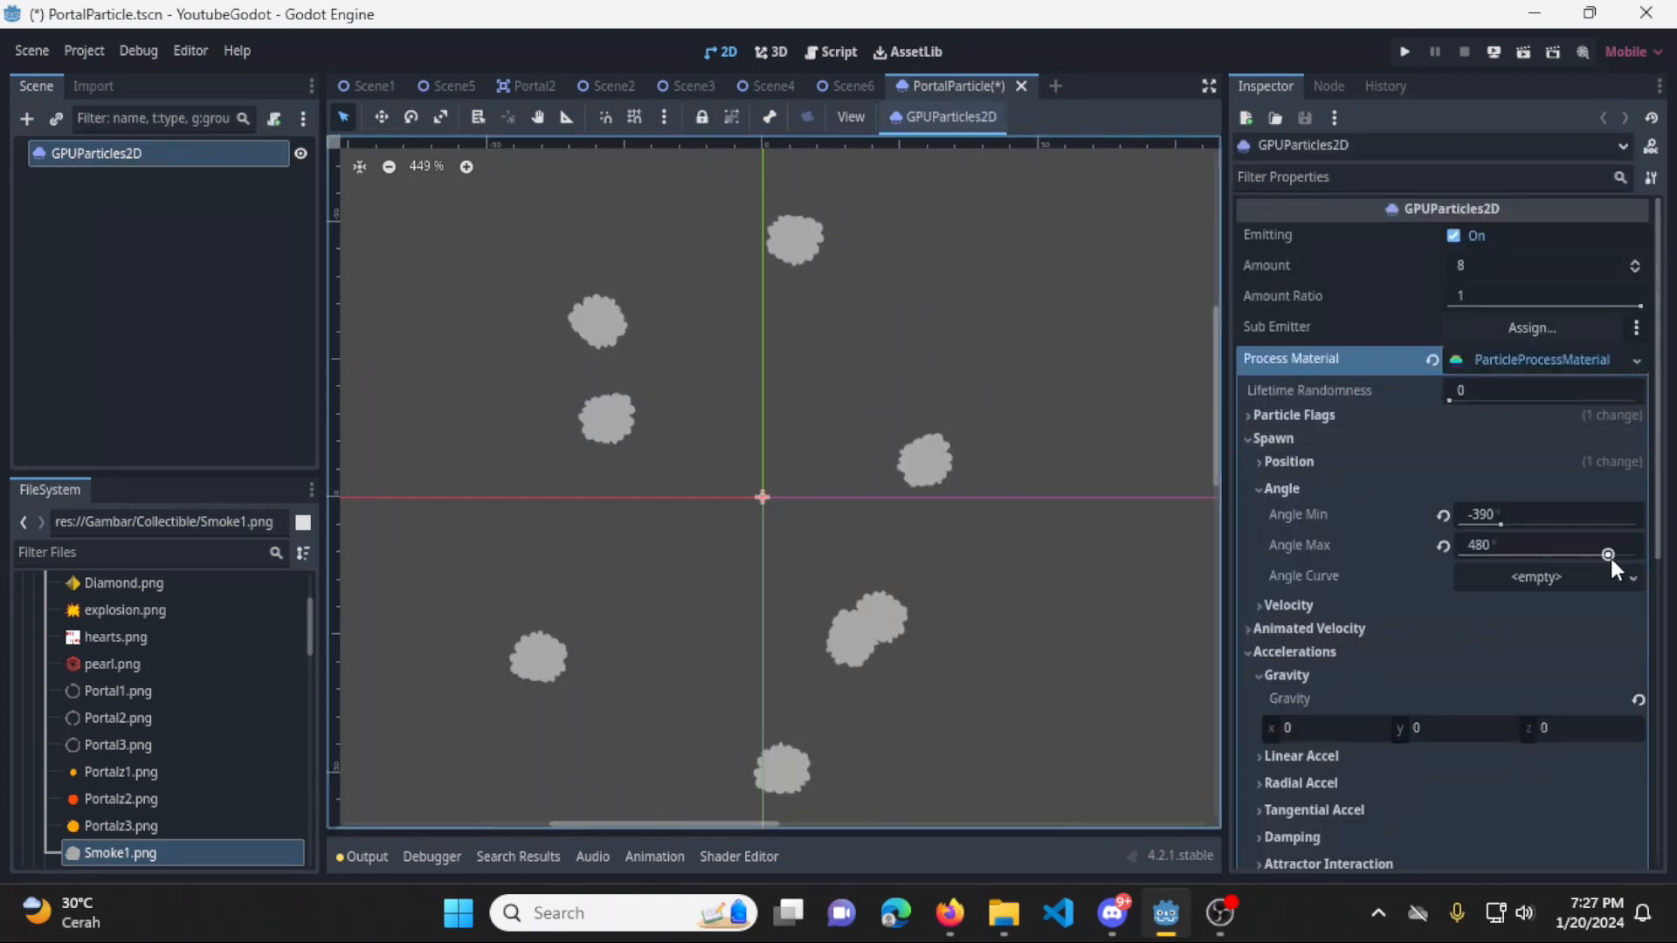
Show the Velocity properties in place of Angle and examine the Direction values against the particles' movement around the origin
click(1276, 489)
click(1311, 517)
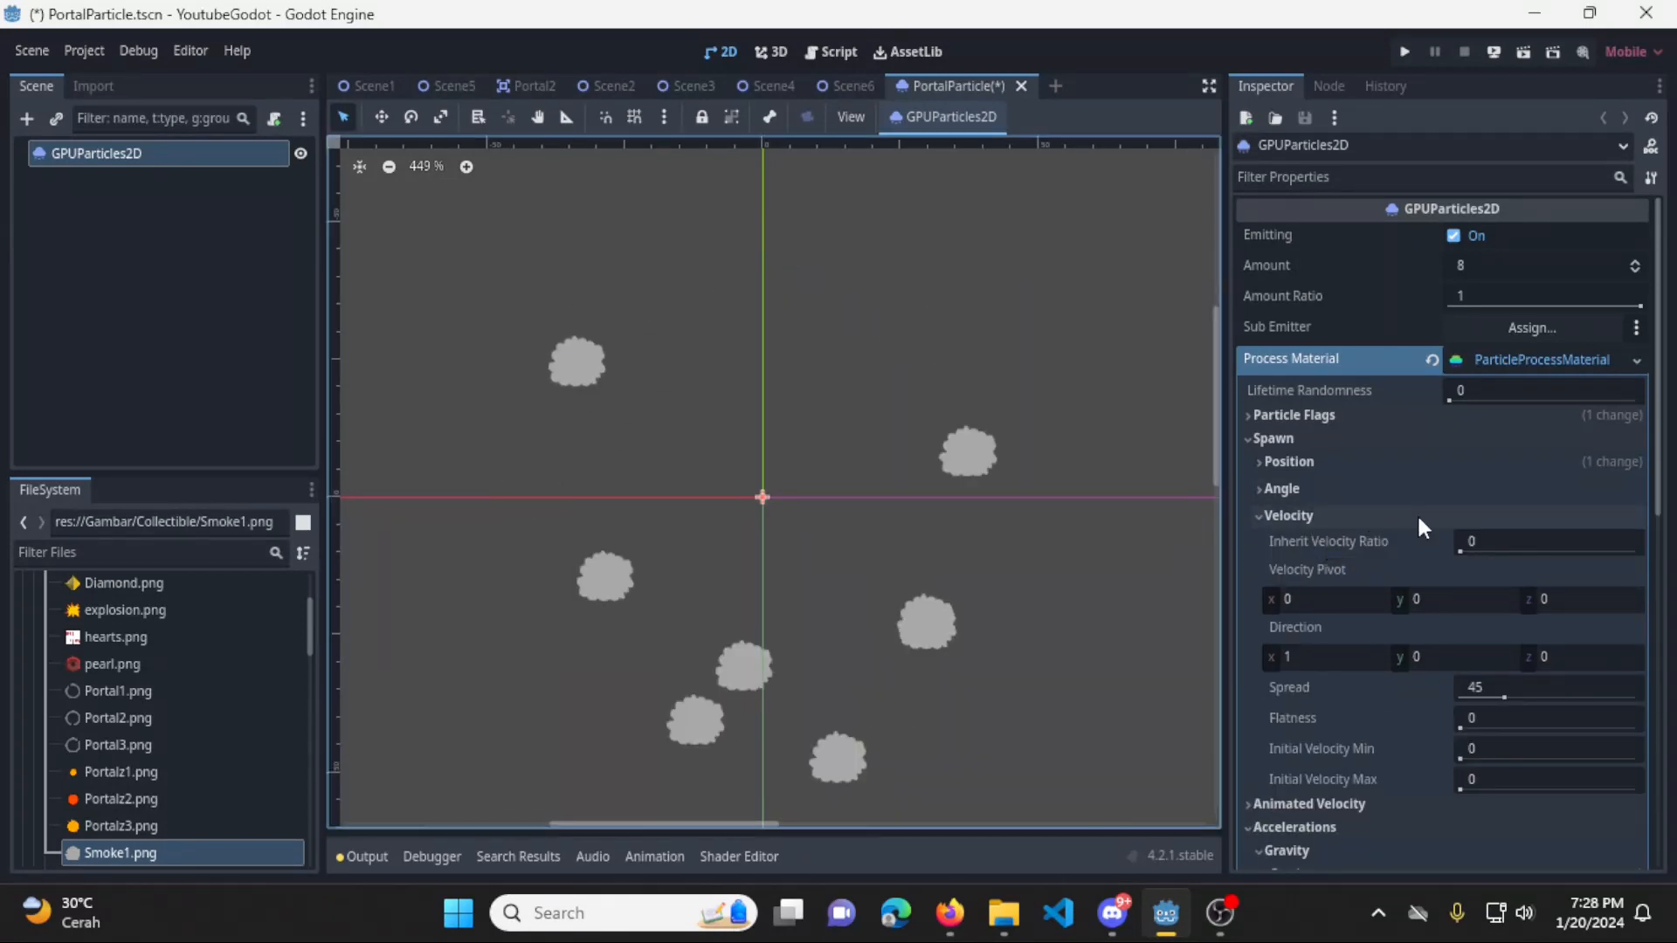
scroll(1086, 561, down, 2)
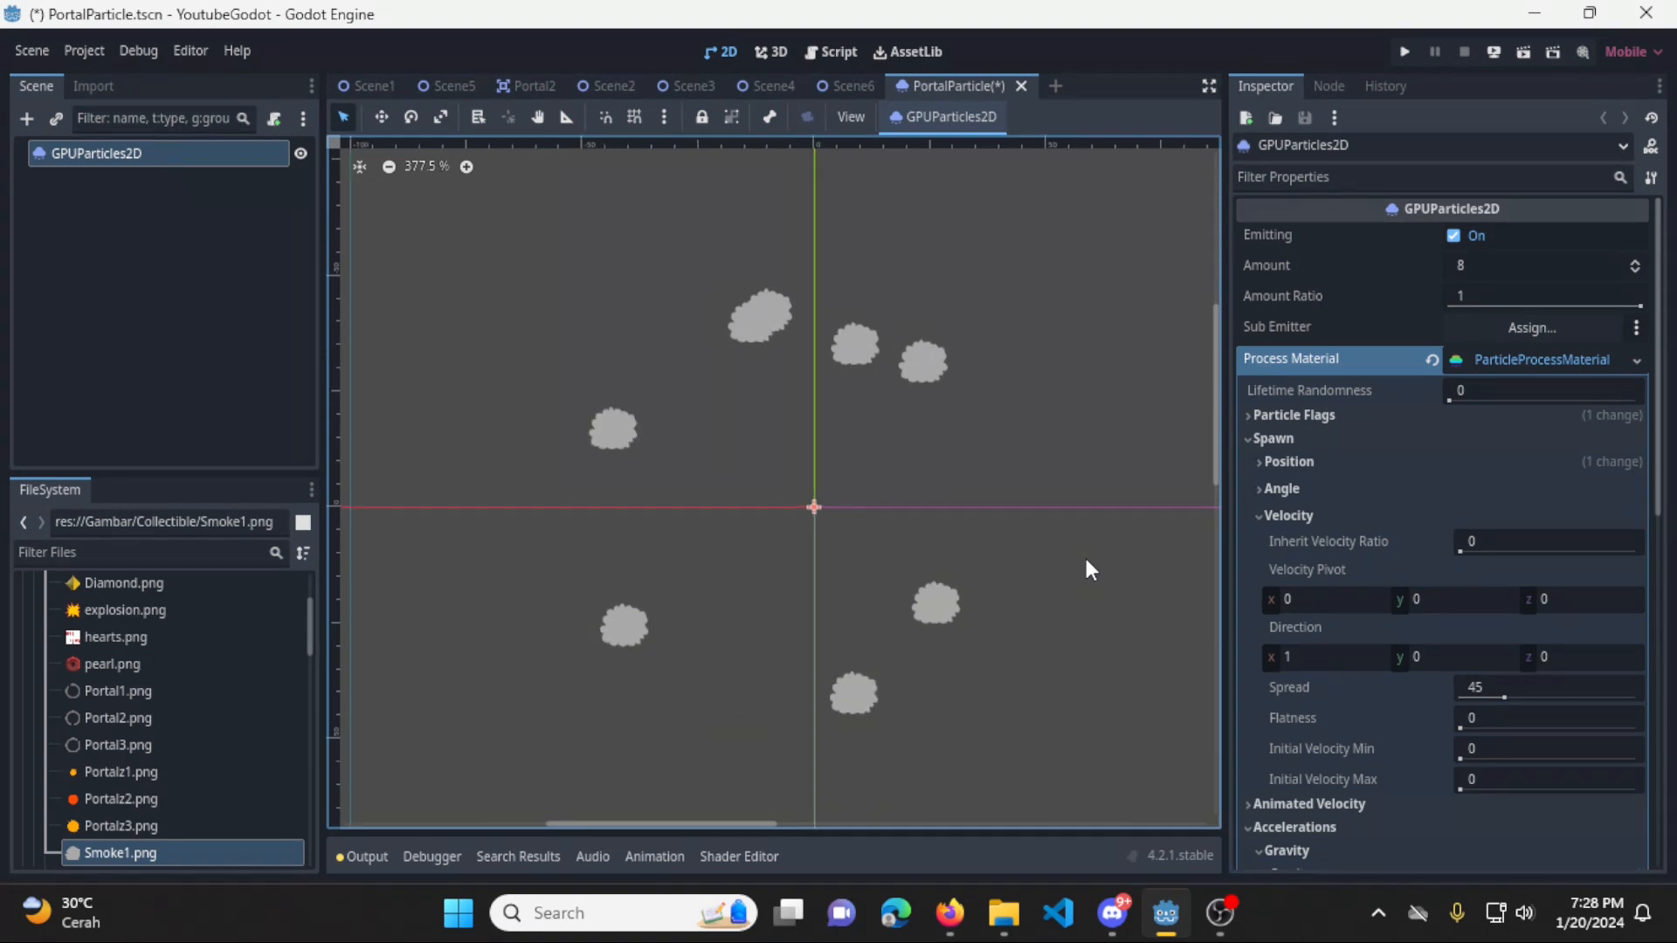
scroll(1083, 554, down, 1)
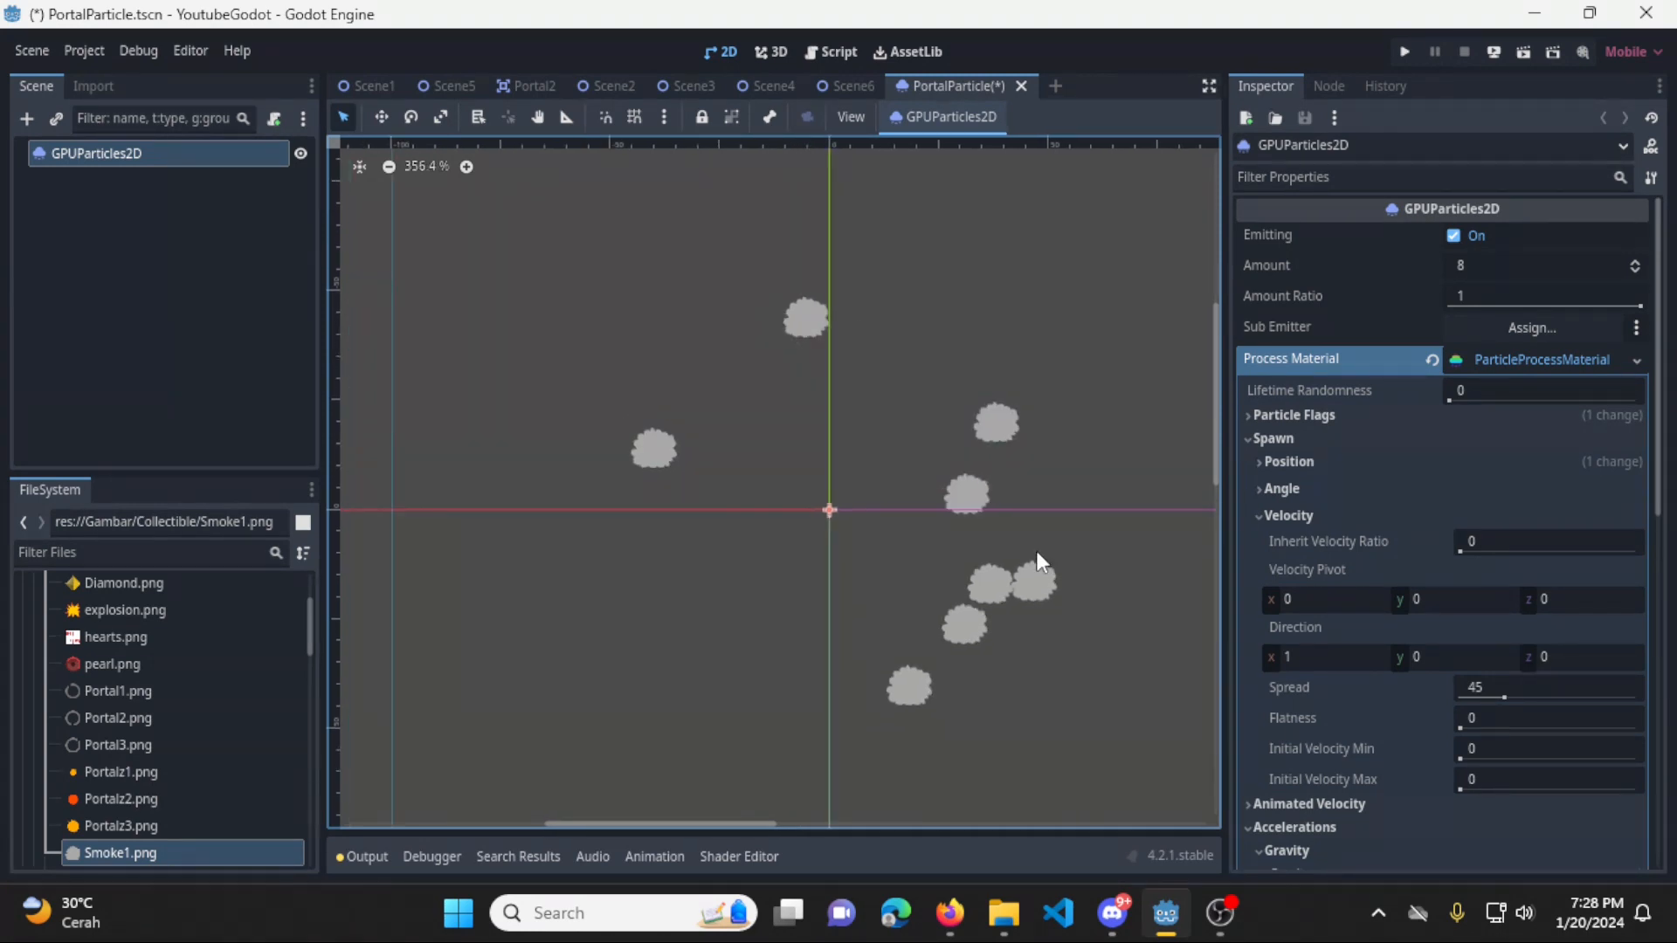
middle_drag(1086, 591, 989, 546)
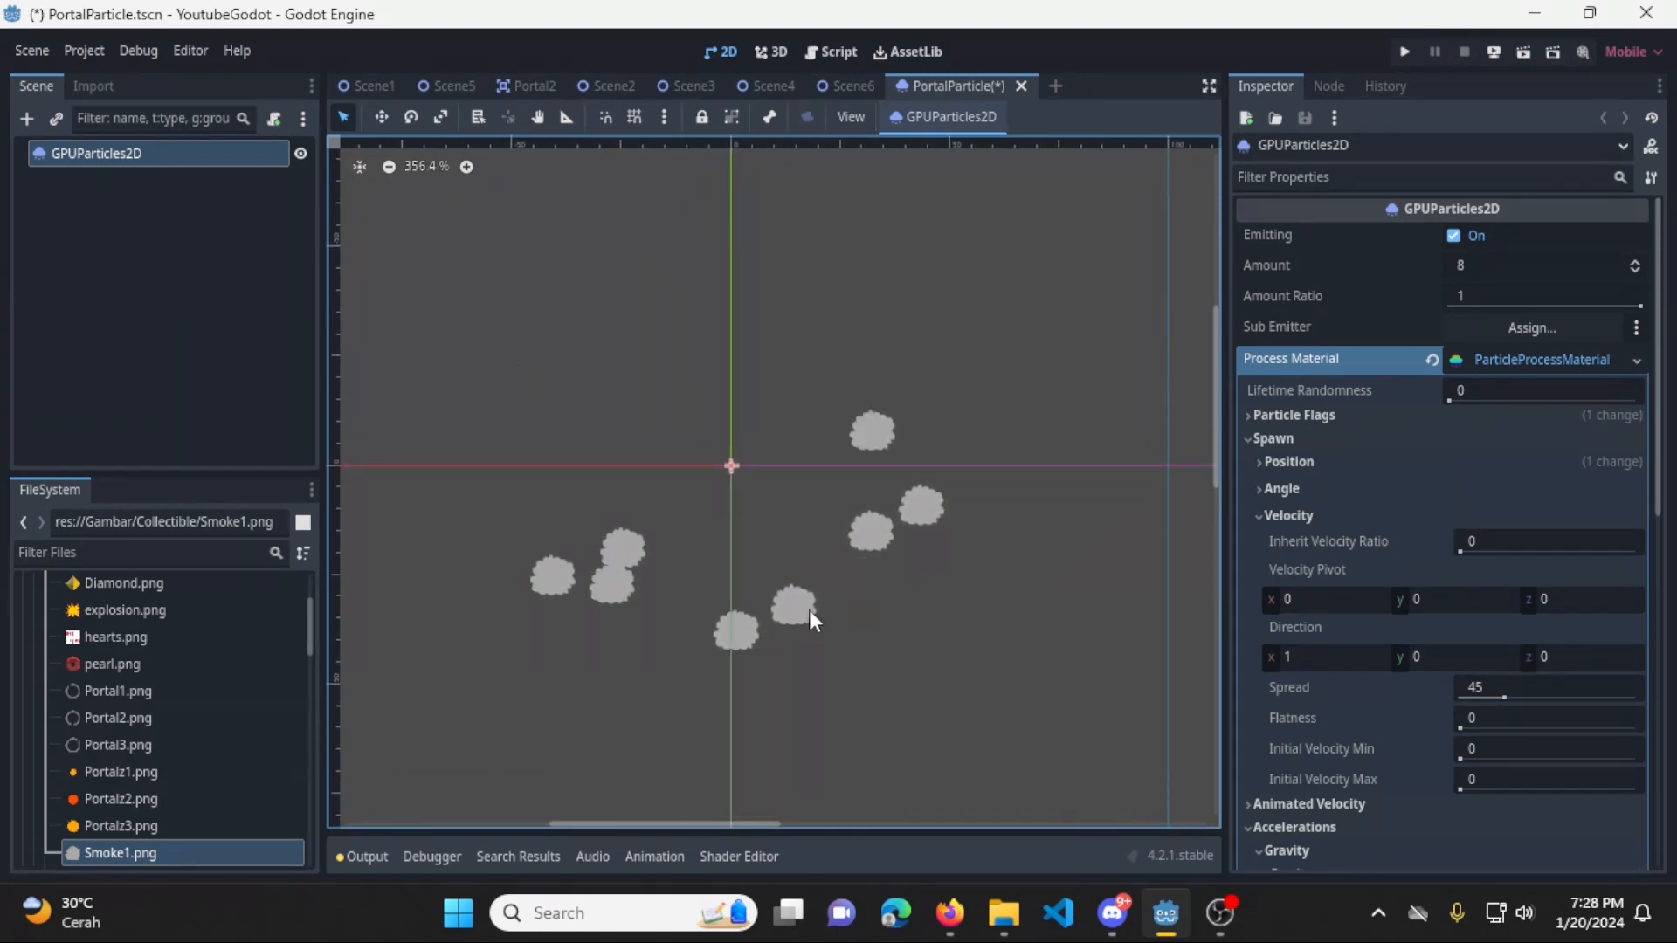
middle_drag(808, 610, 890, 591)
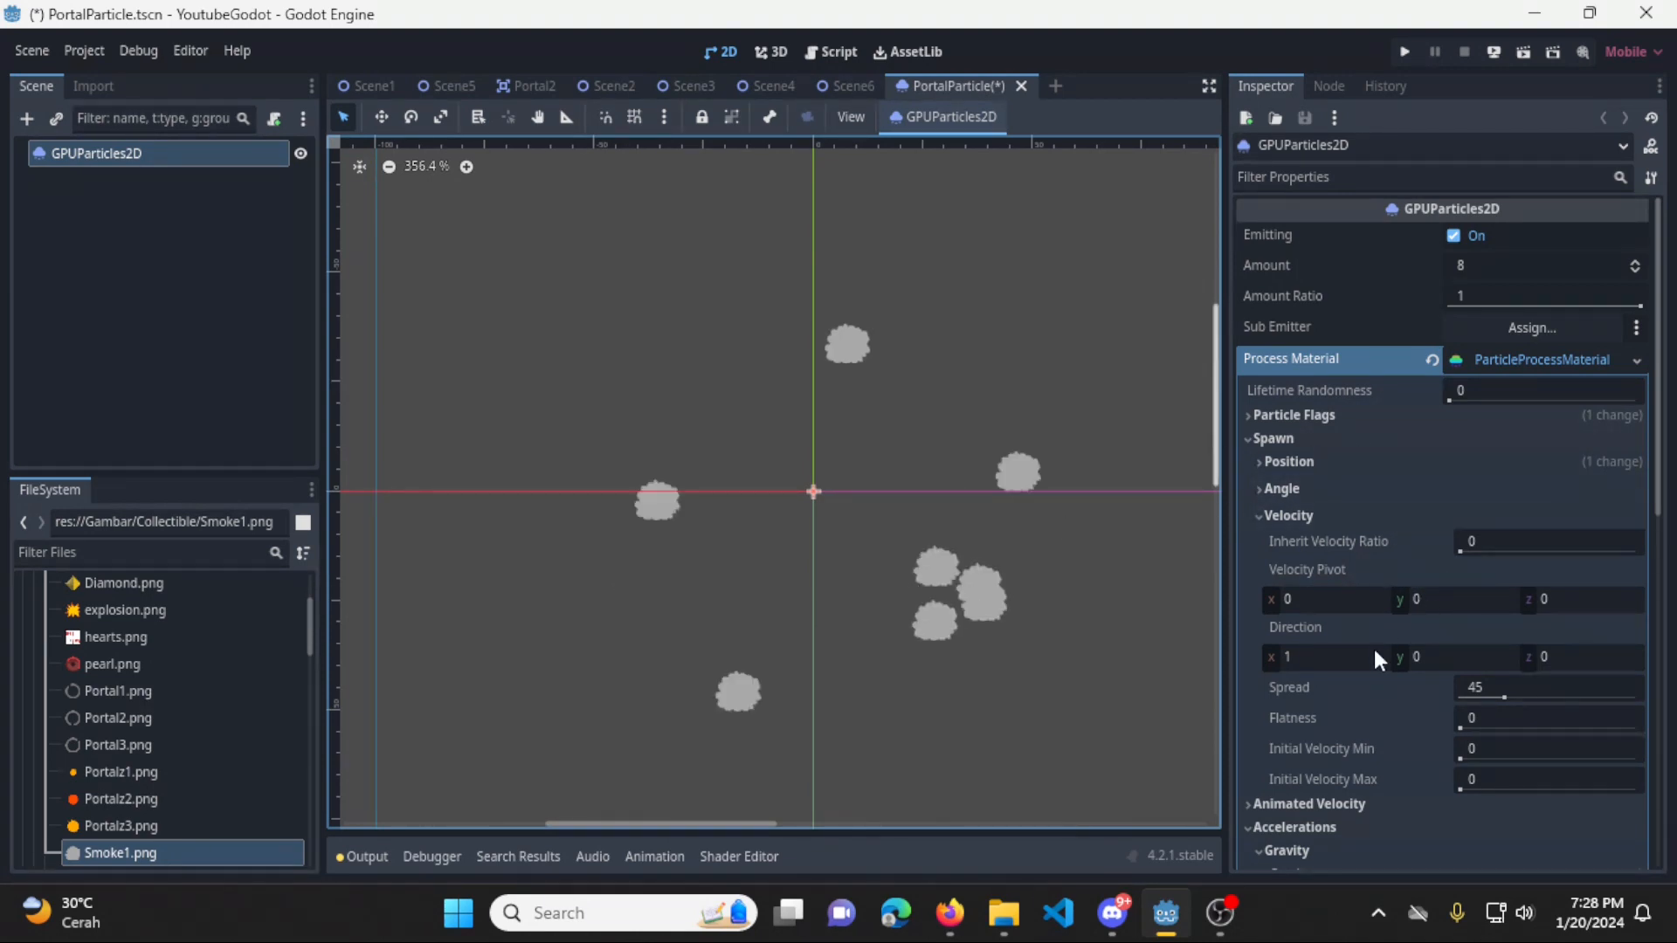
click(1329, 663)
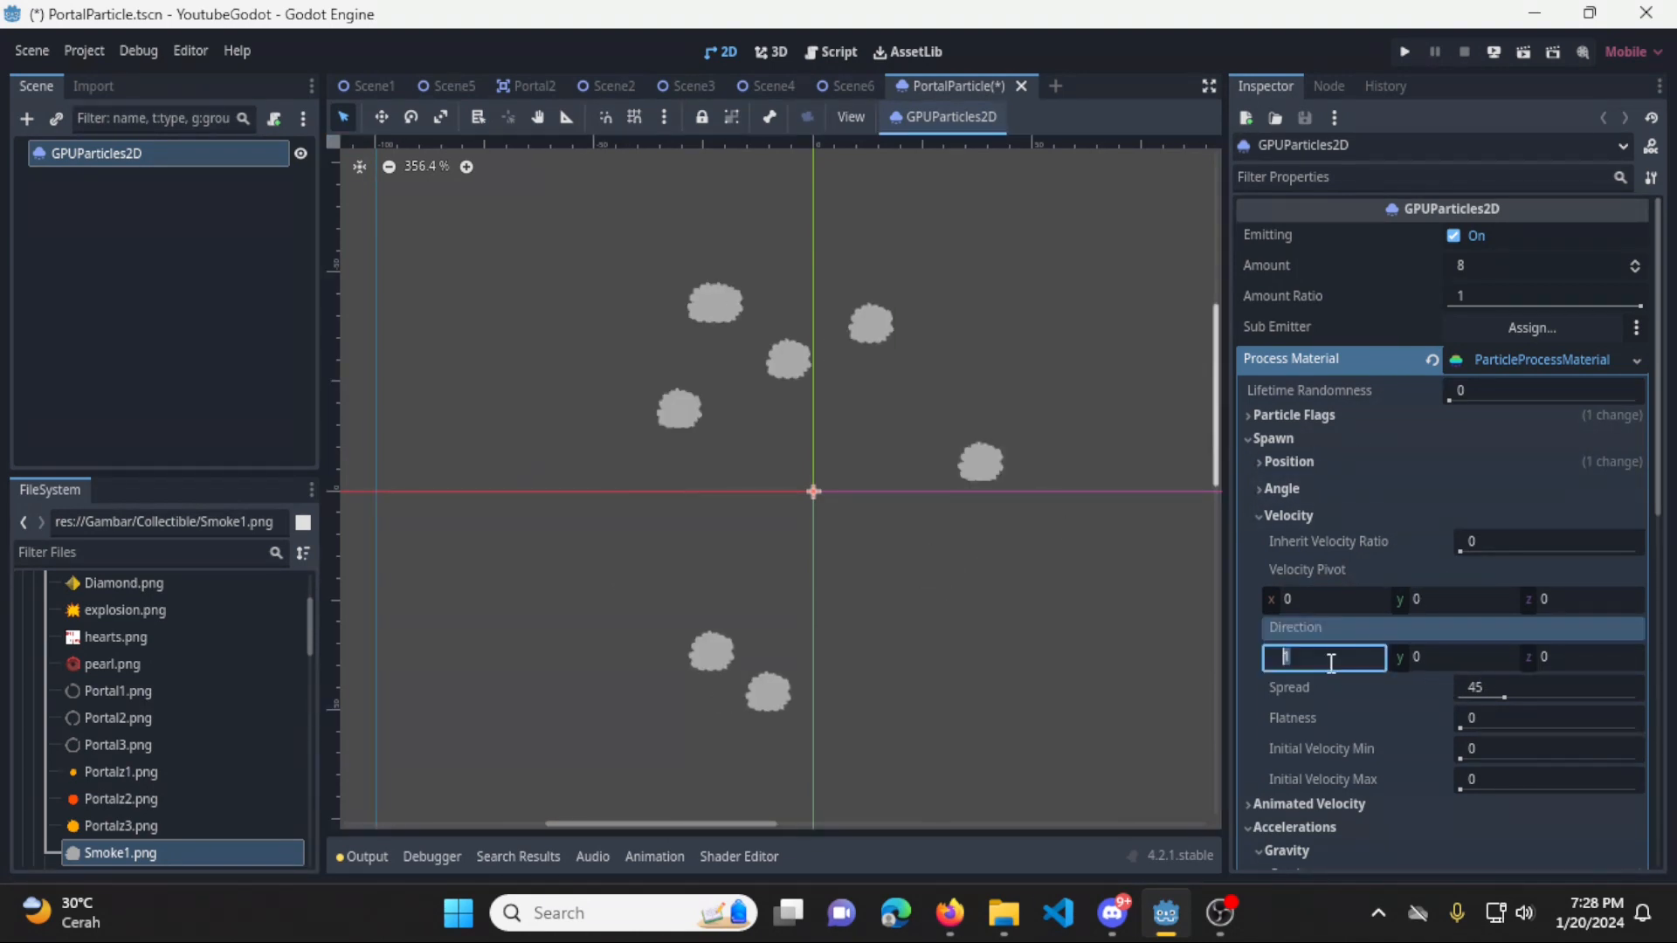
click(1005, 578)
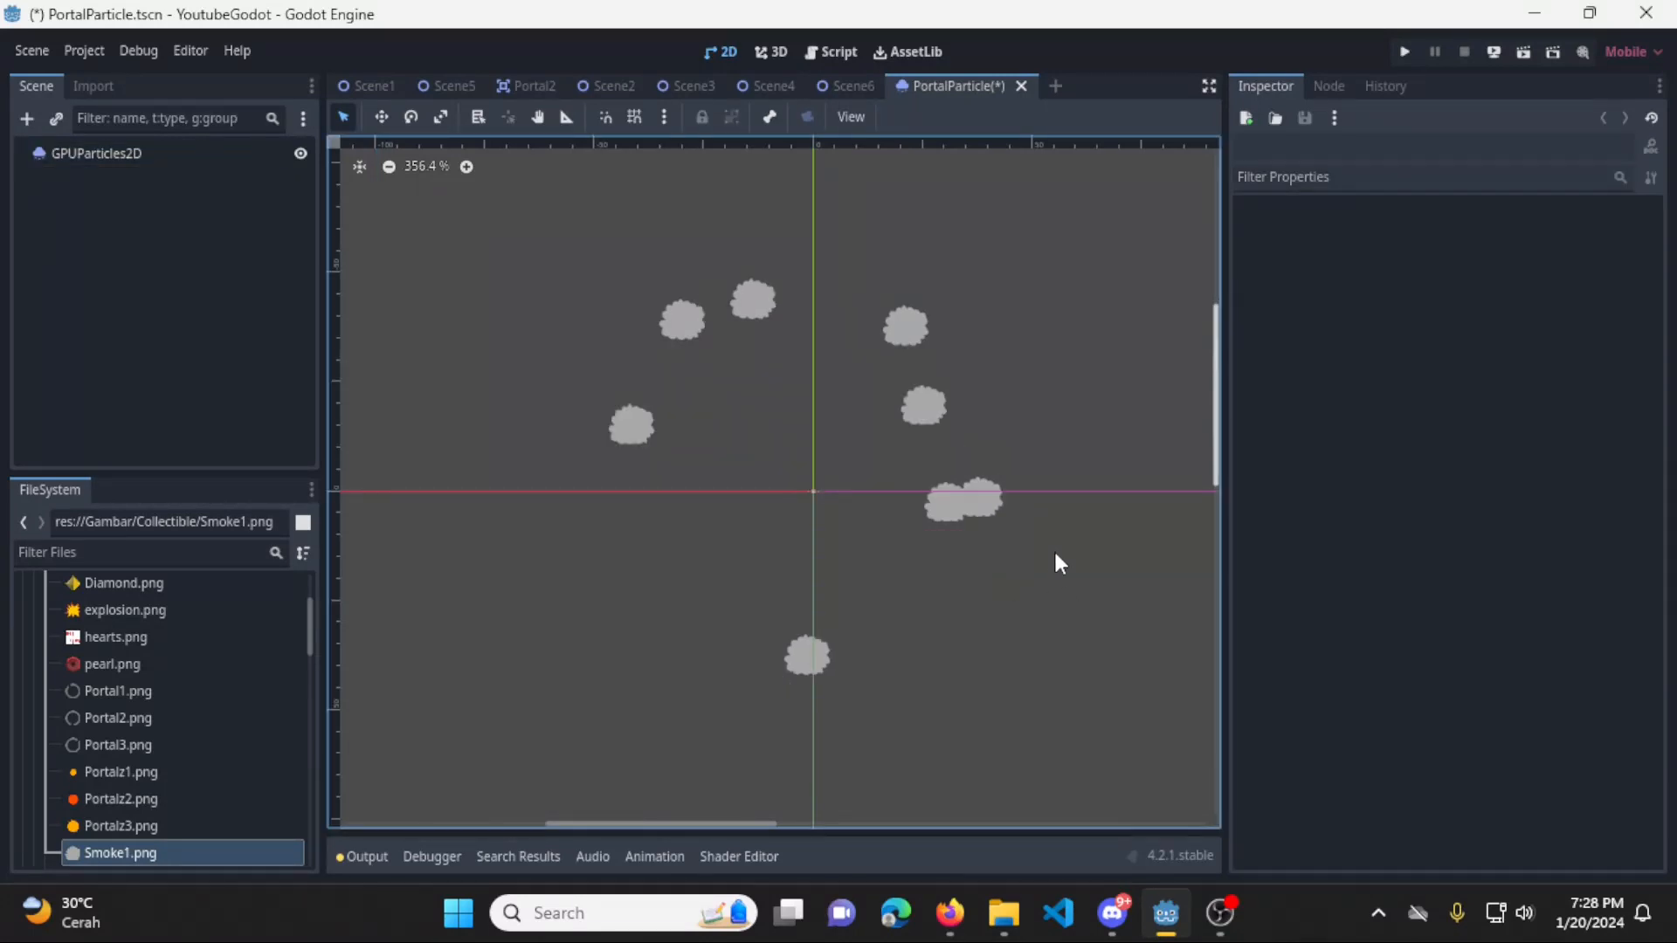
click(155, 161)
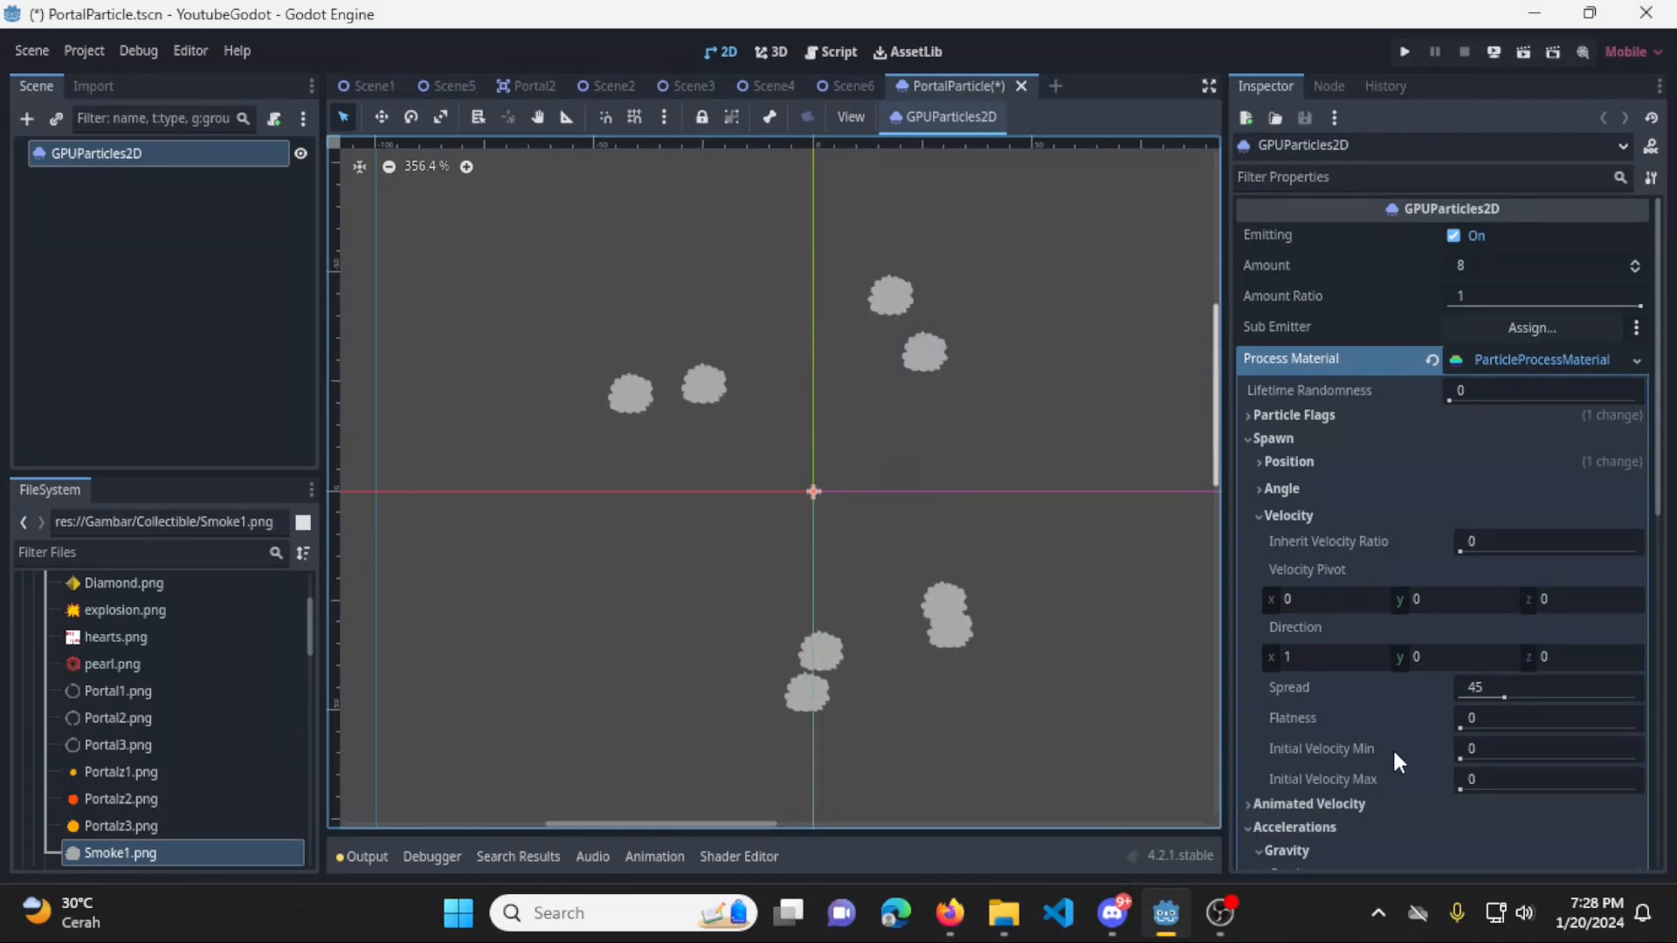
Set both the Initial Velocity Max and the Initial Velocity Min to 5
click(1530, 778)
text(5)
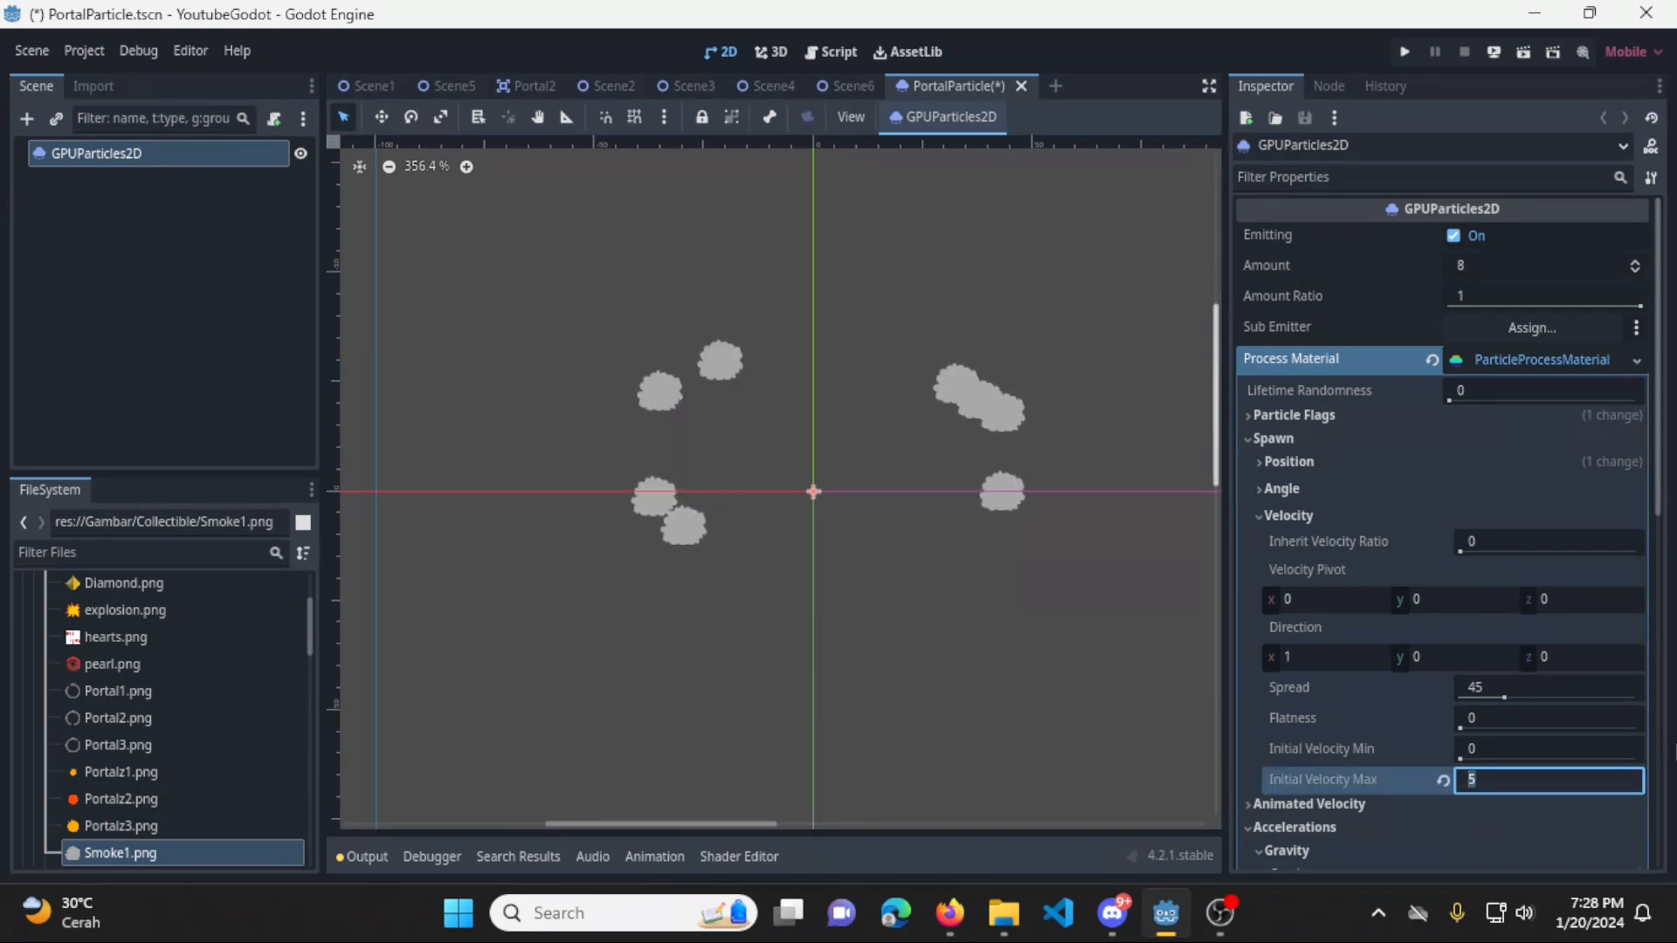
key(shift+Tab)
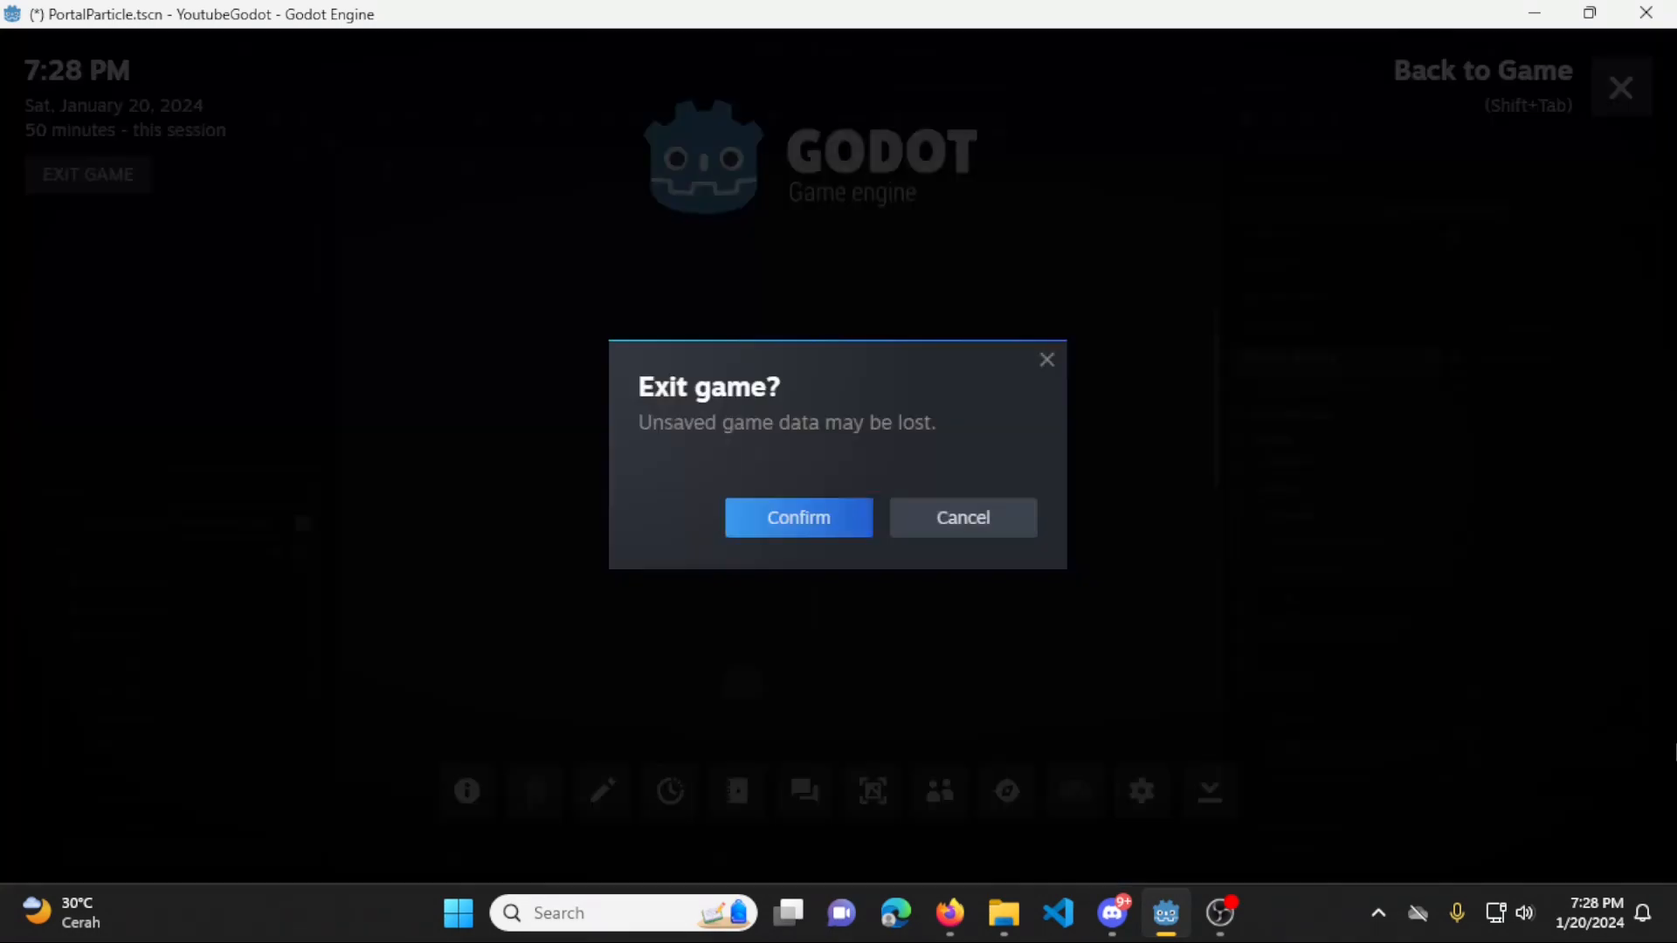
key(shift+Tab)
text(5)
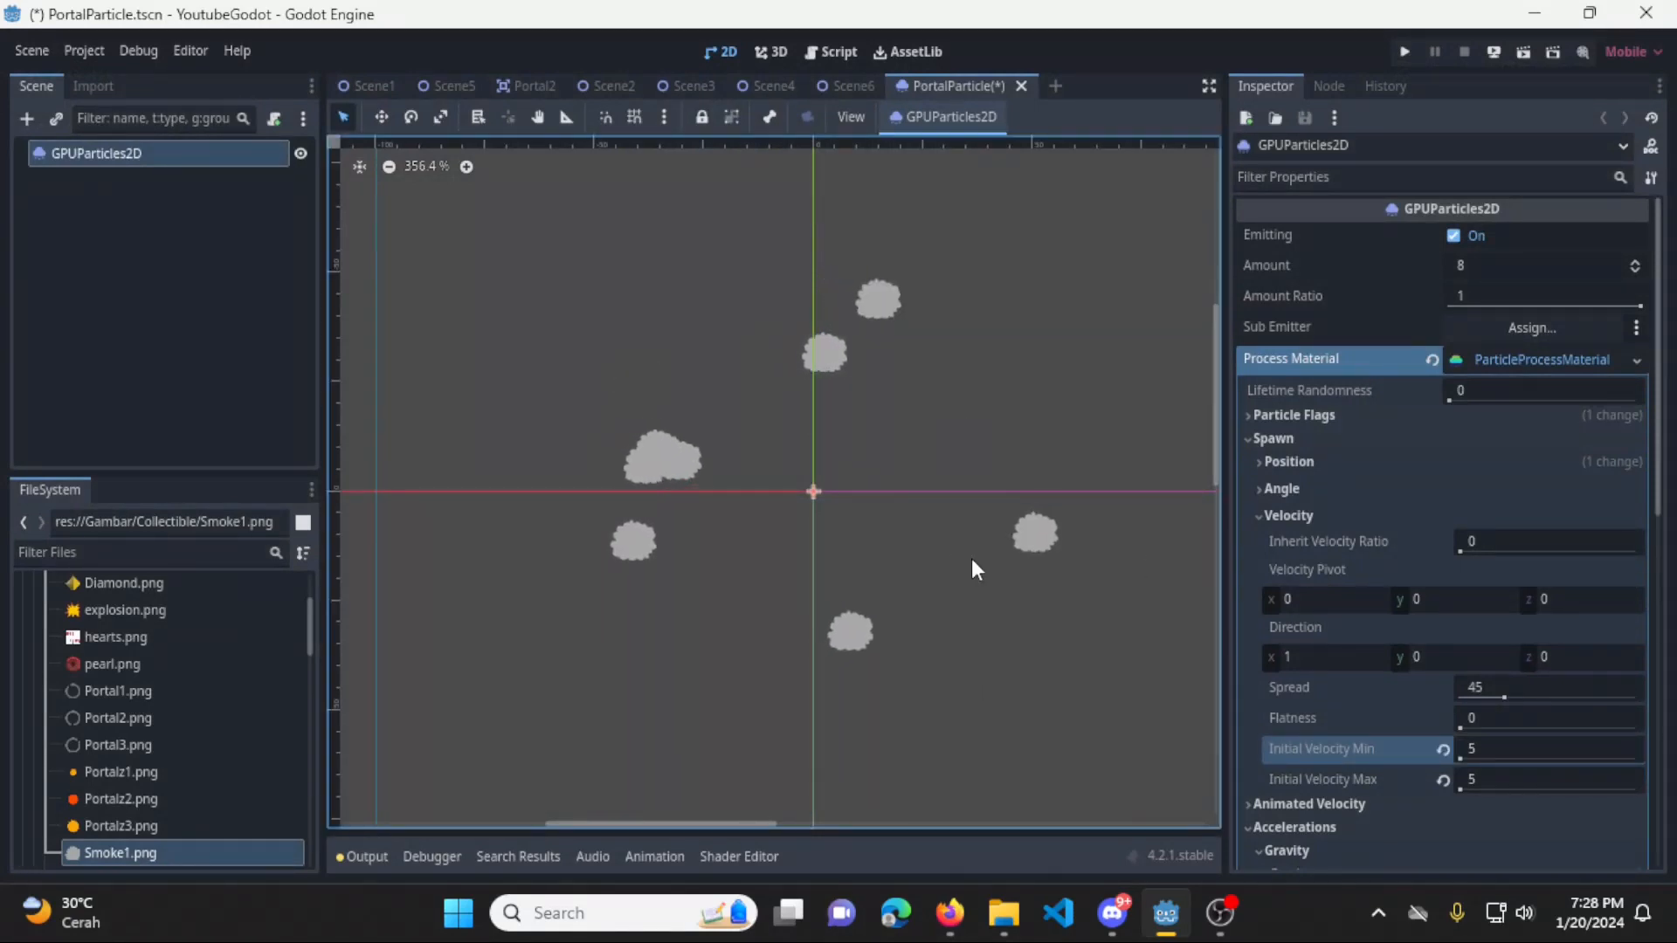
Raise the Initial Velocity Min and Max to 50 and check the particles' motion in the viewport
click(1519, 749)
text(50)
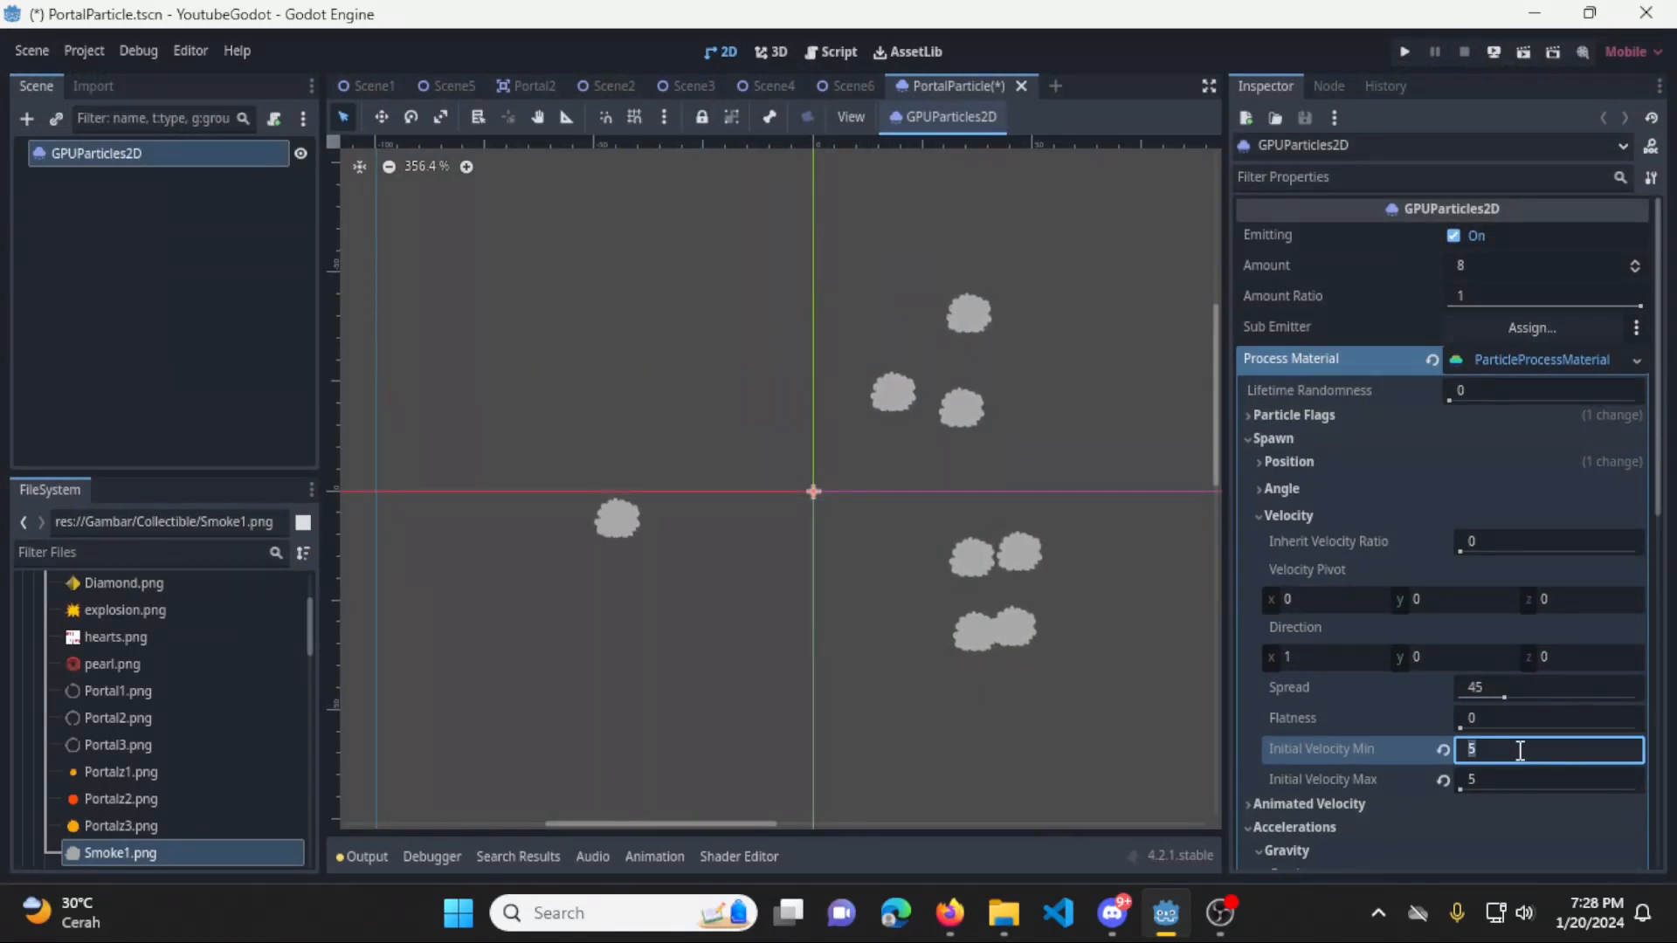
key(Tab)
text(50)
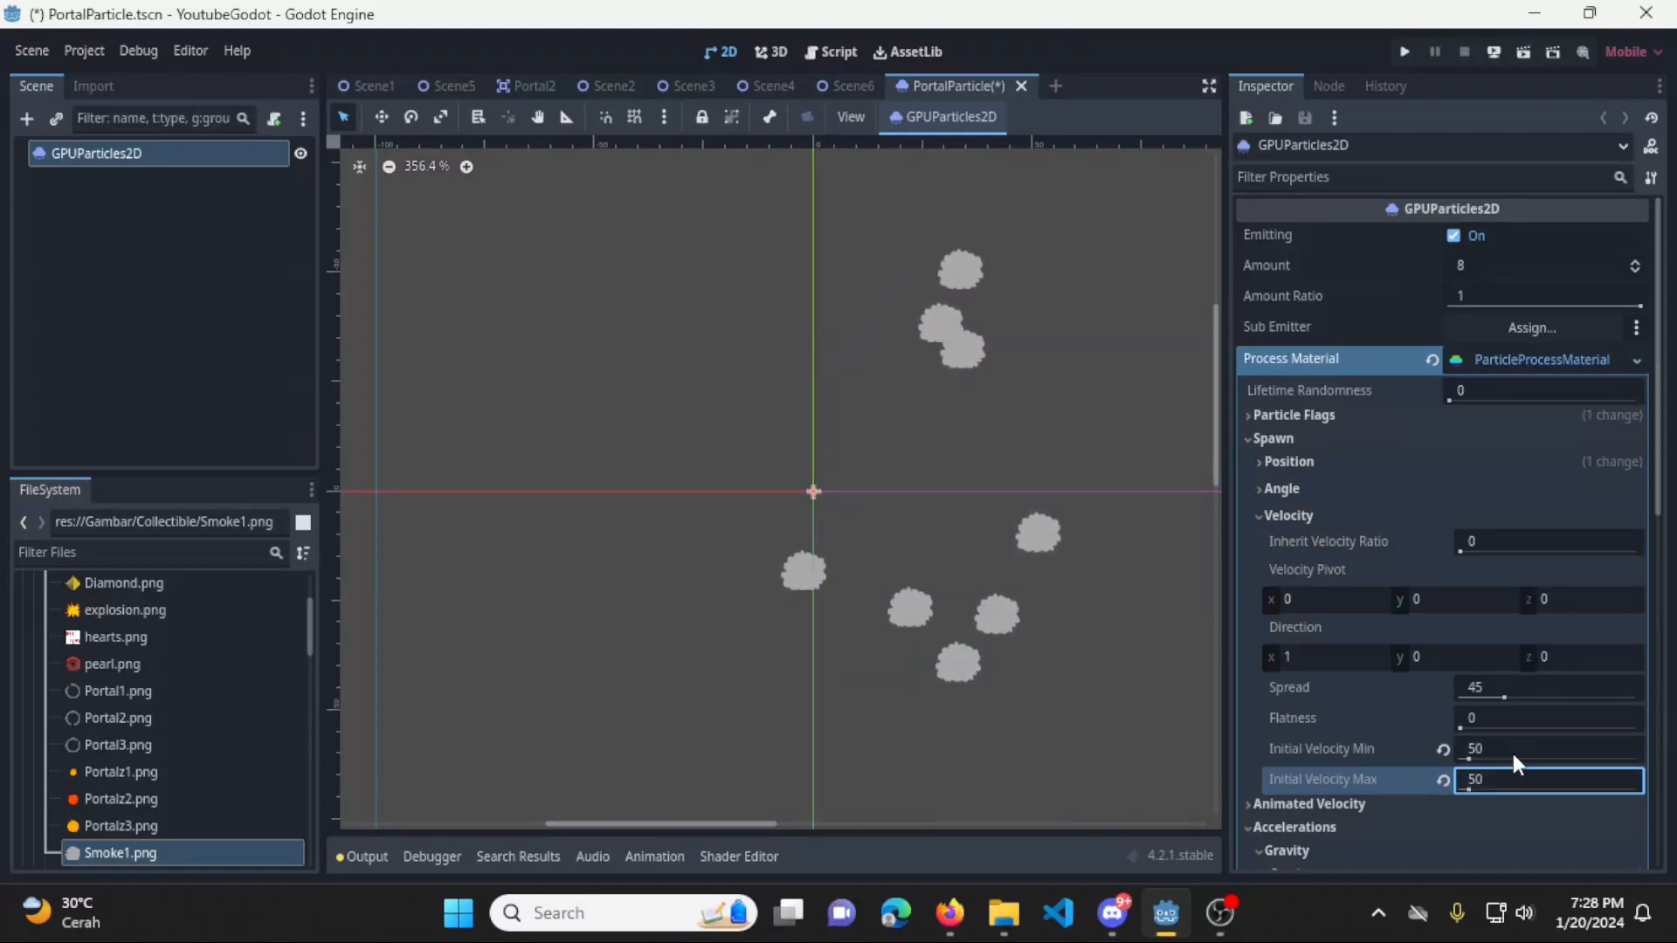
scroll(1109, 489, down, 2)
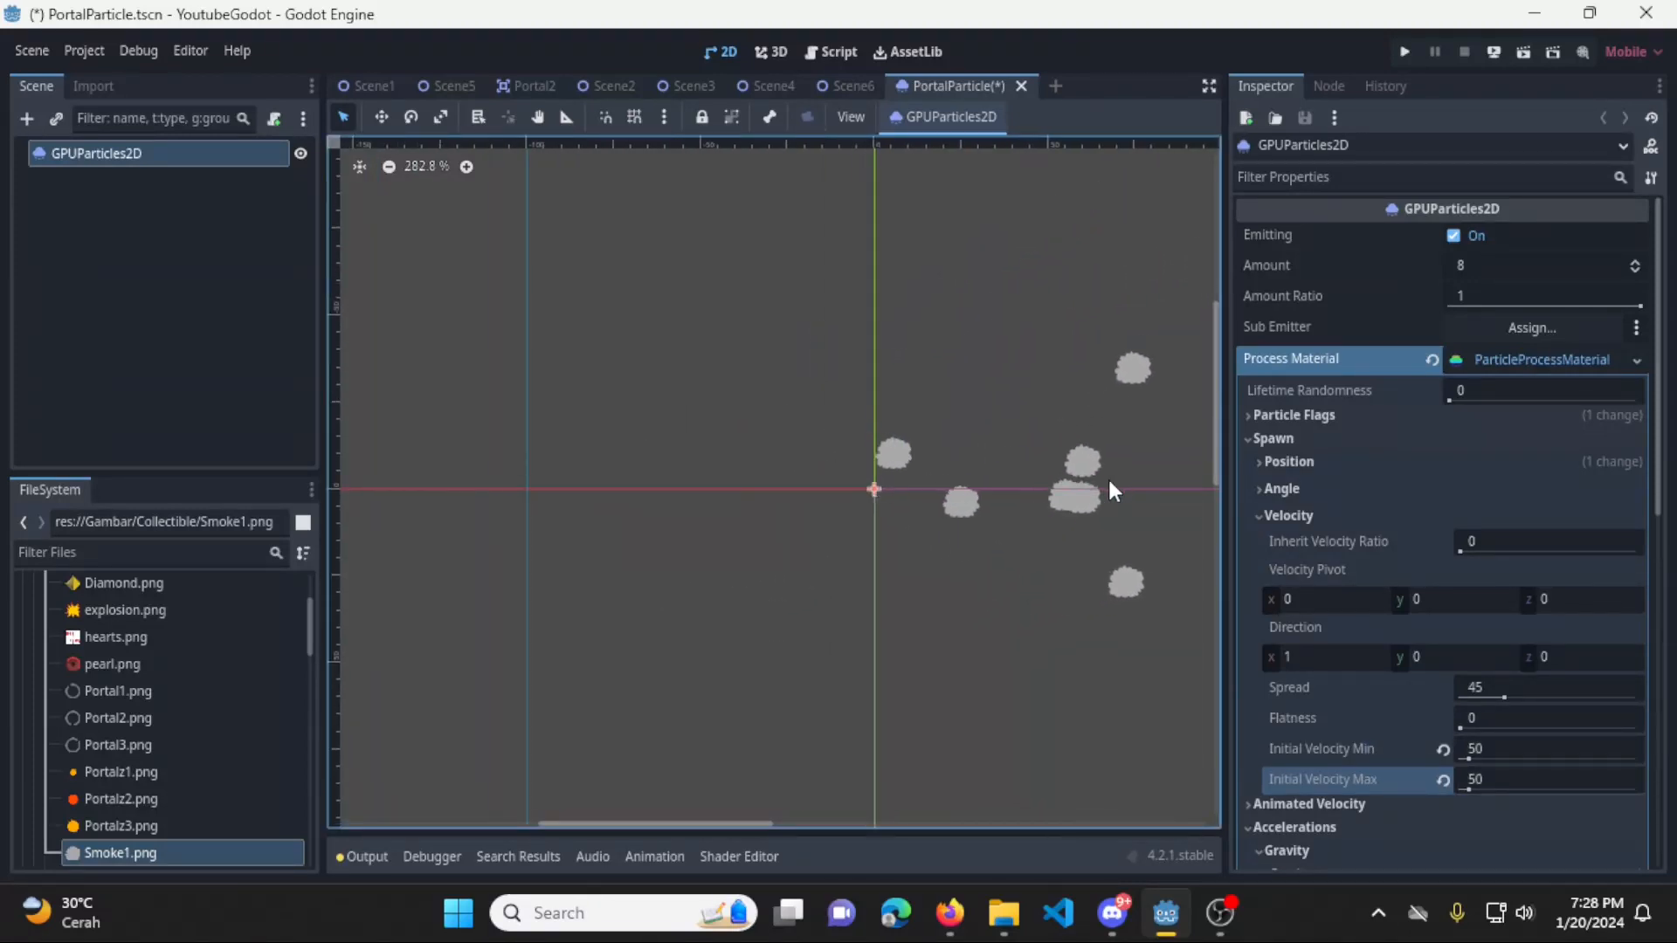
scroll(1108, 489, up, 1)
scroll(1105, 489, down, 1)
middle_drag(1060, 483, 880, 463)
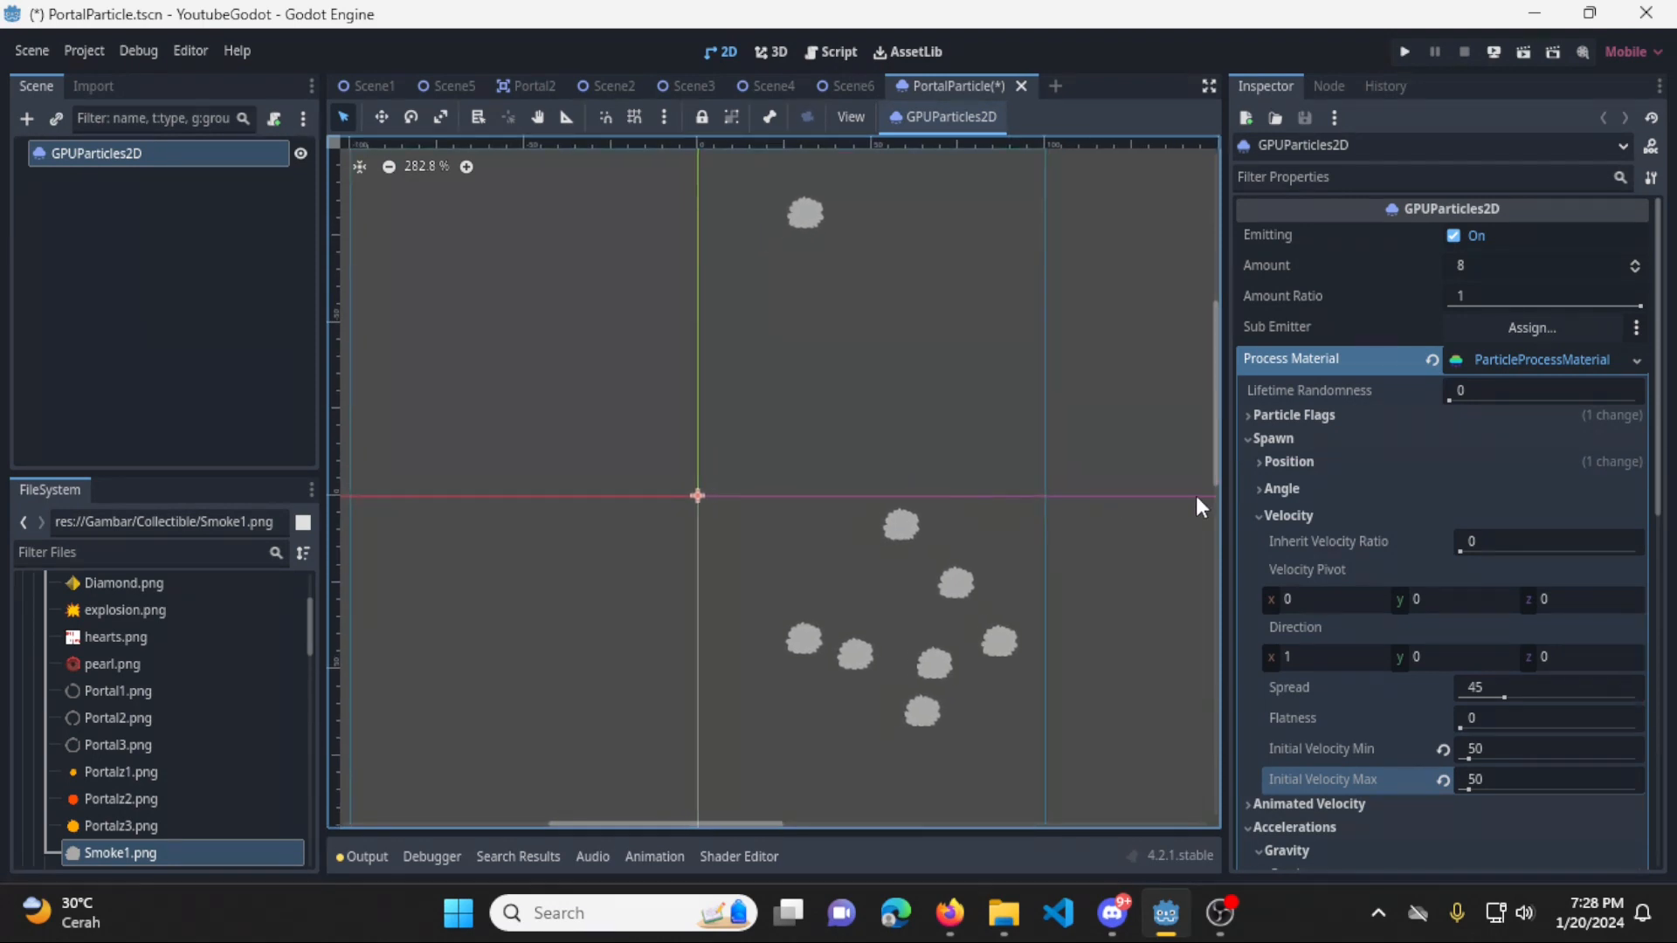
Set the particle Amount to 600 and change the Emission Shape to Point
click(1529, 265)
text(600)
key(Return)
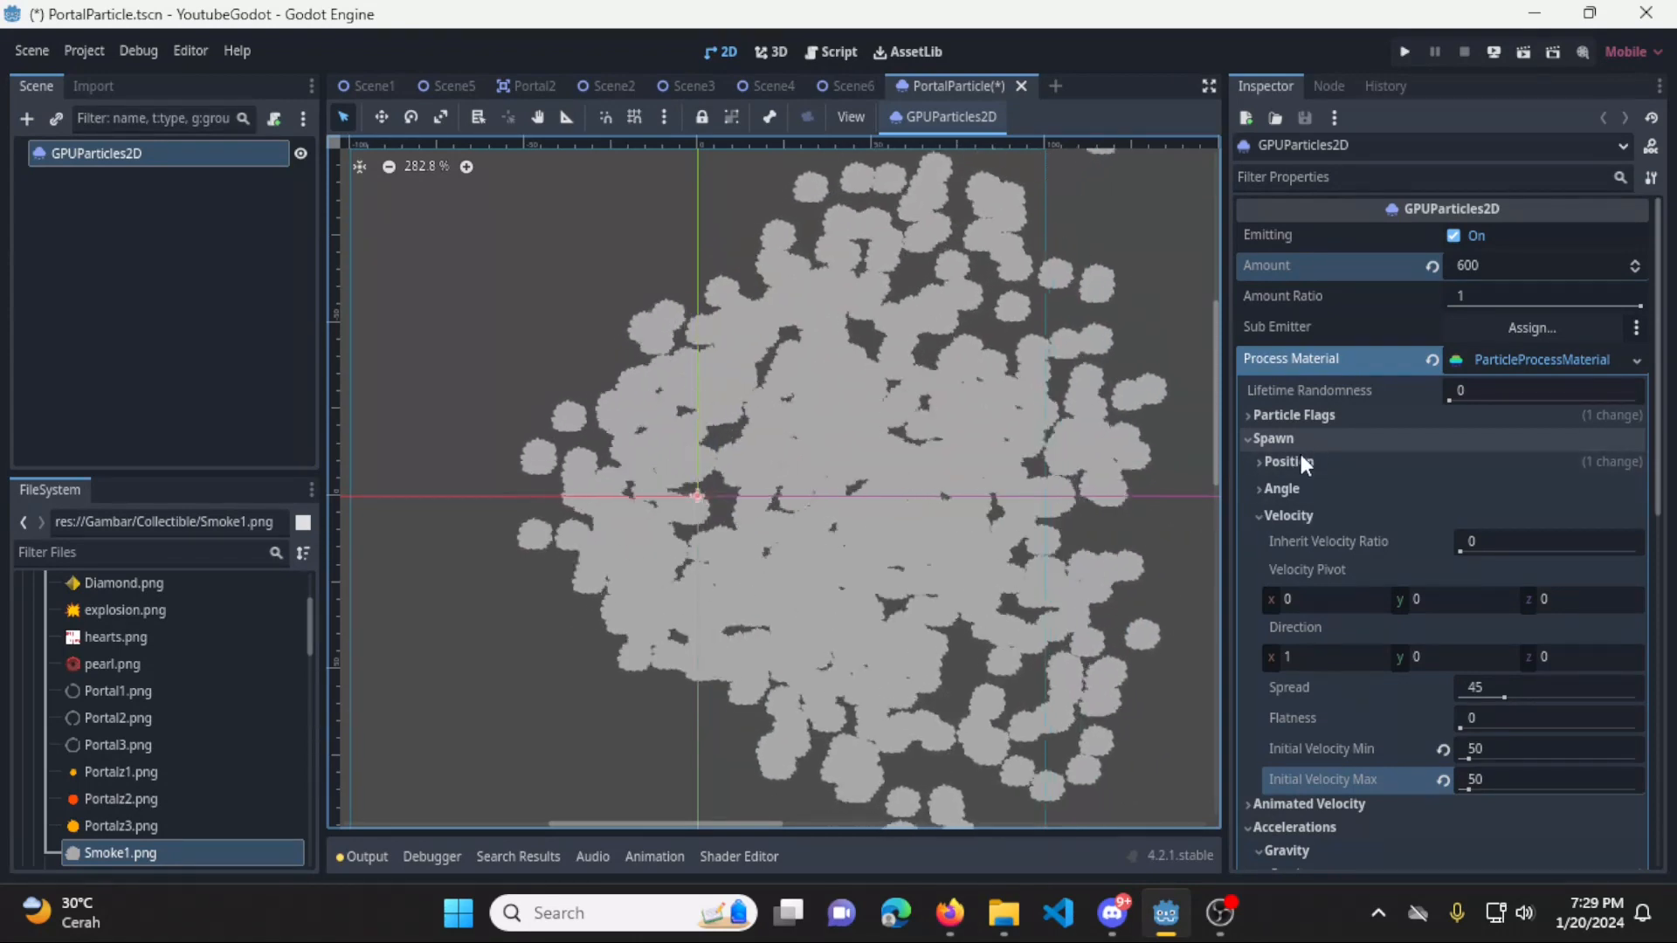
click(1286, 461)
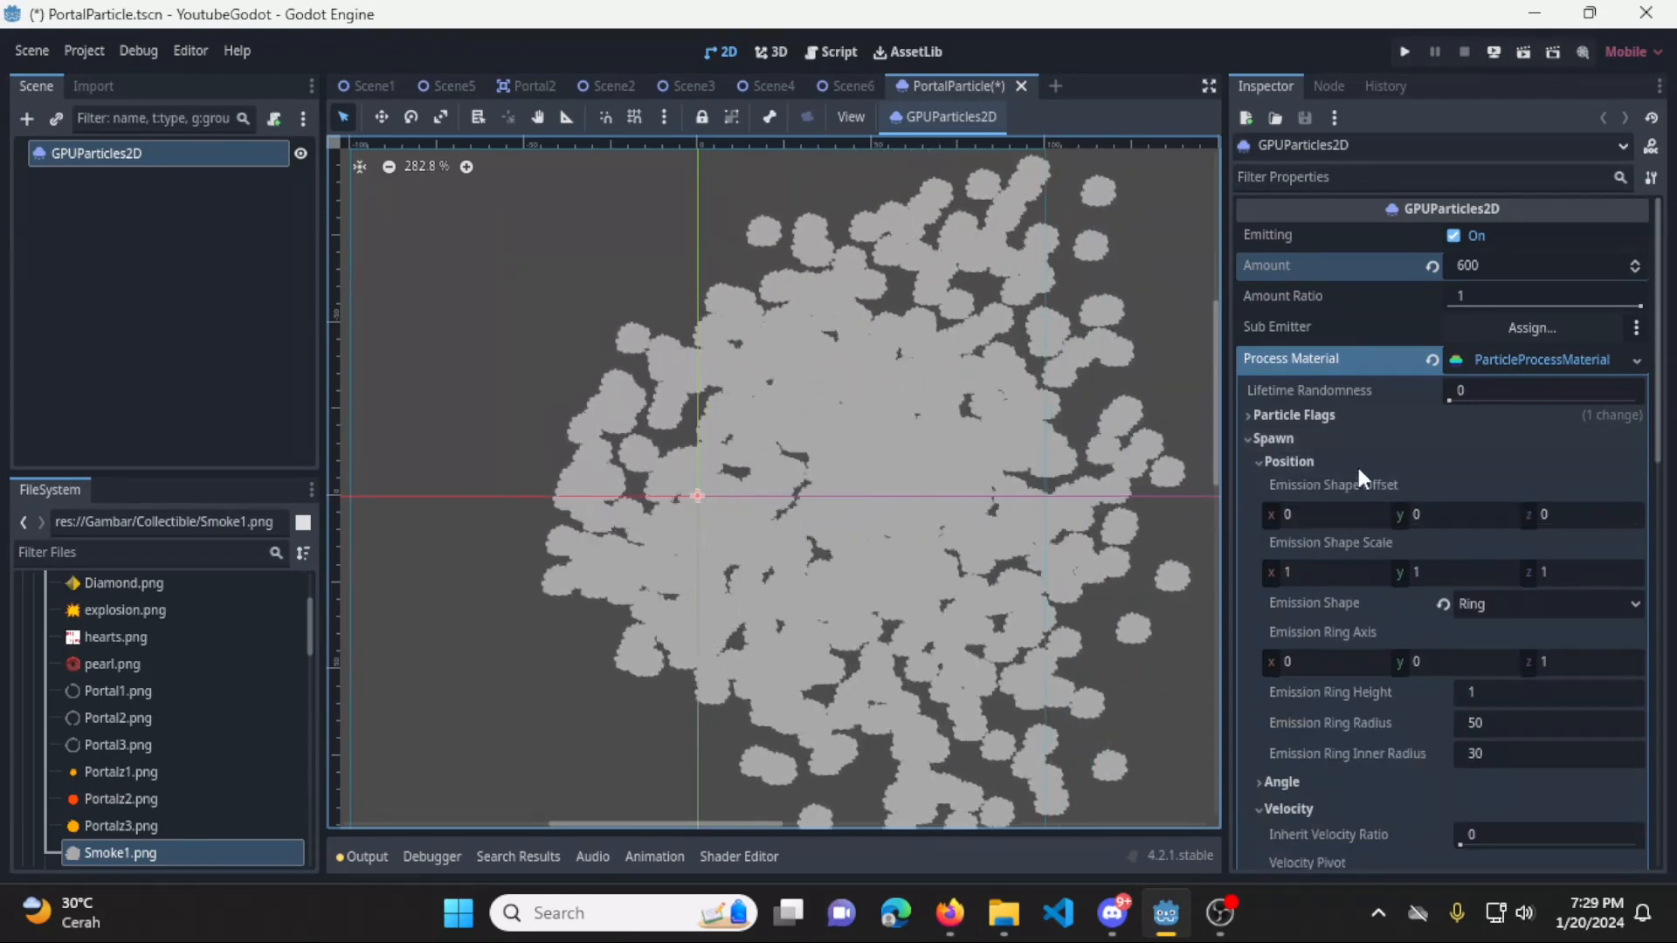
click(1634, 603)
click(1554, 632)
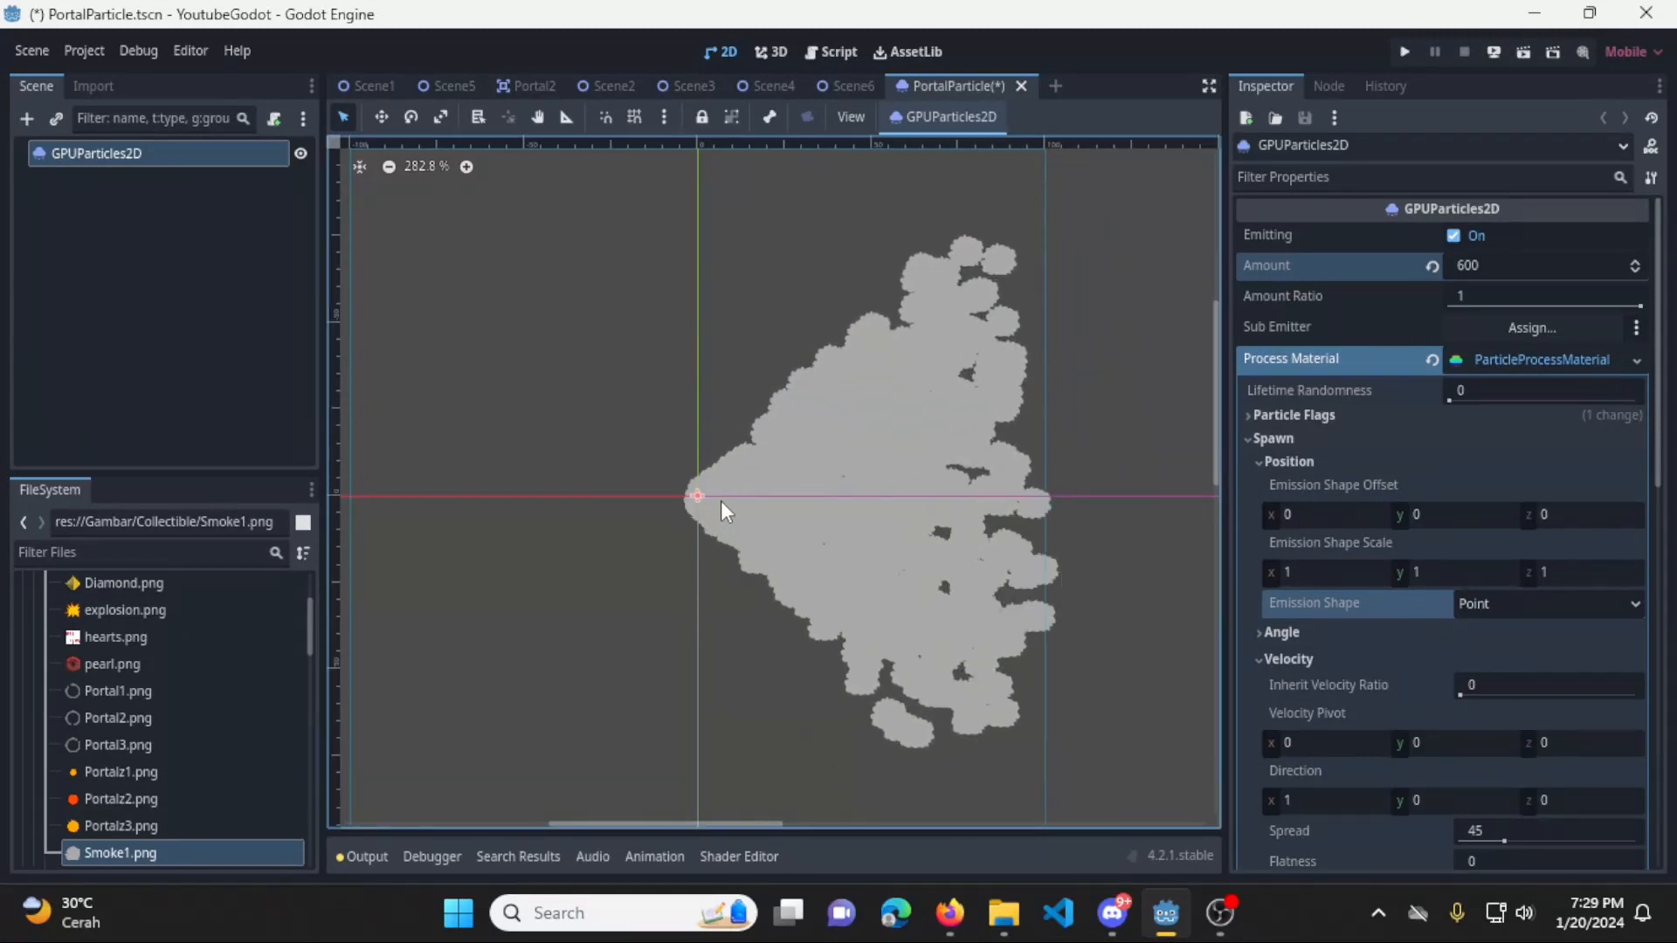
Collapse the Position properties and set the velocity Spread to 180
click(1262, 459)
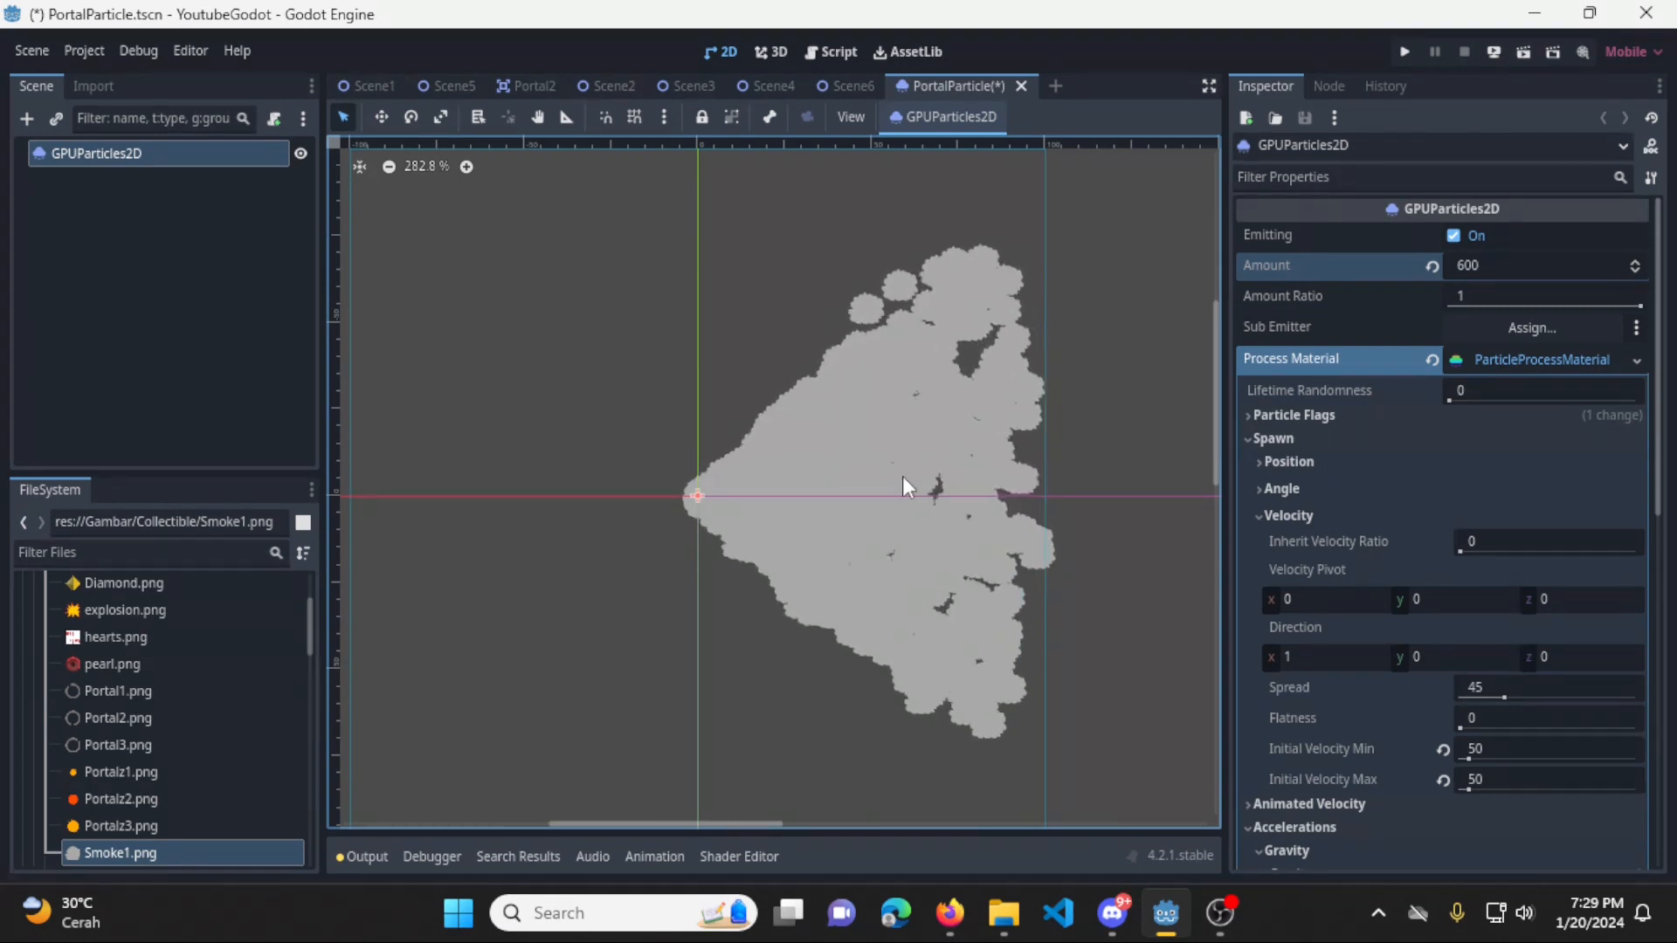
drag(1505, 700, 1673, 706)
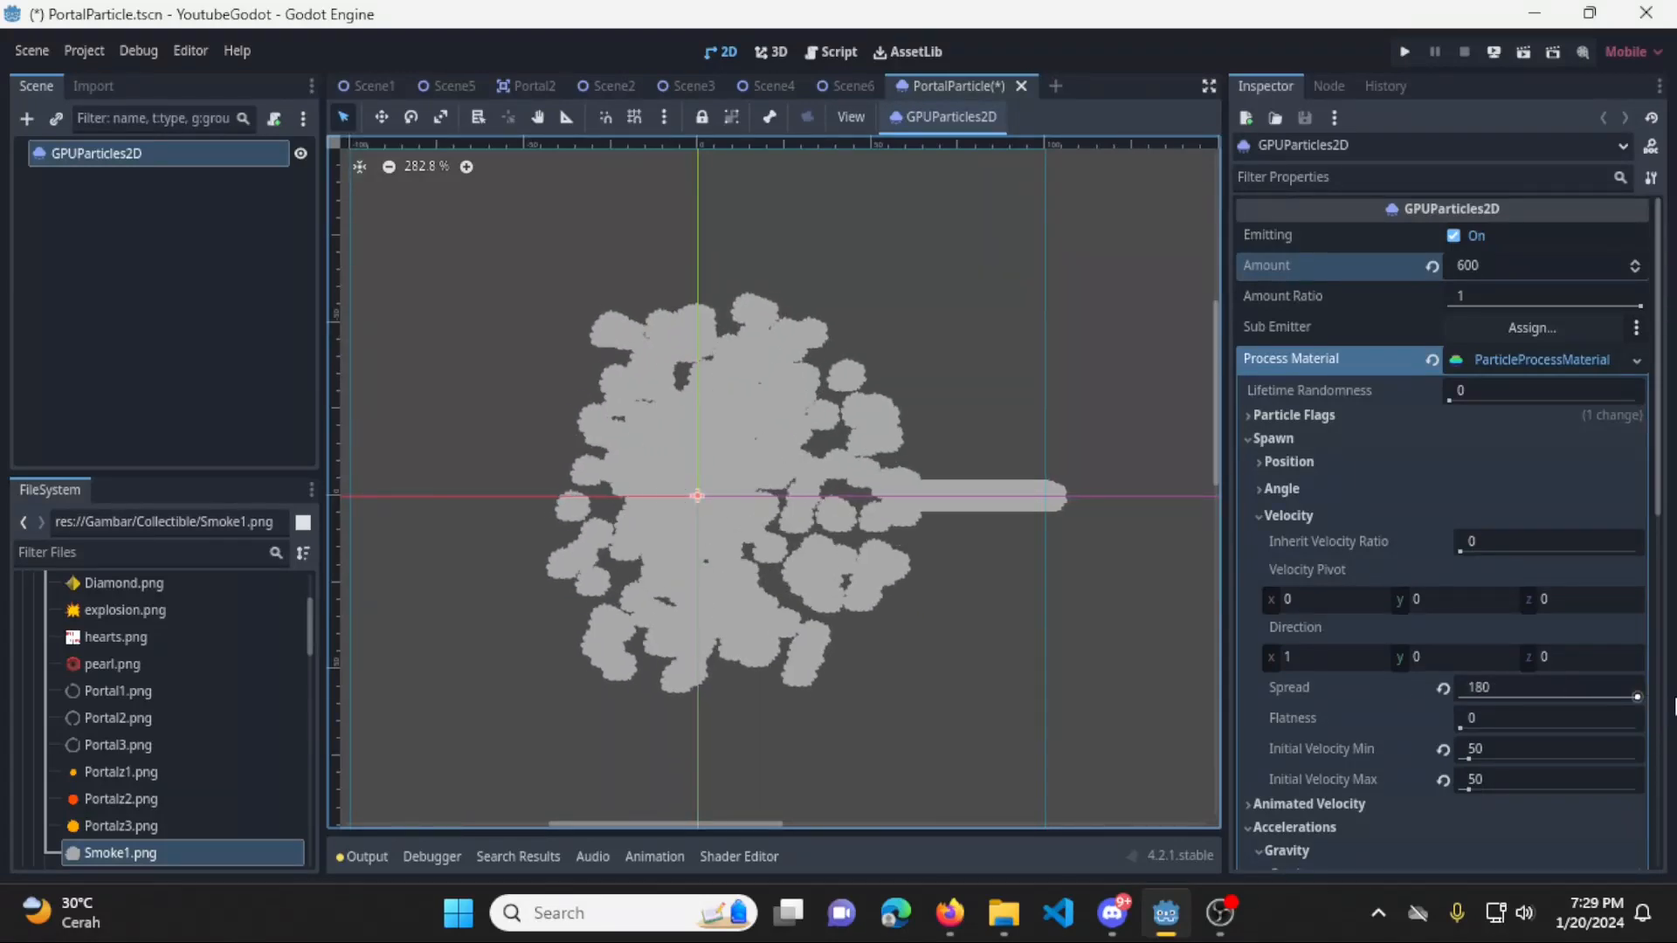
Try a higher Flatness on the particles' spawn velocity and collapse the Velocity properties
click(1383, 724)
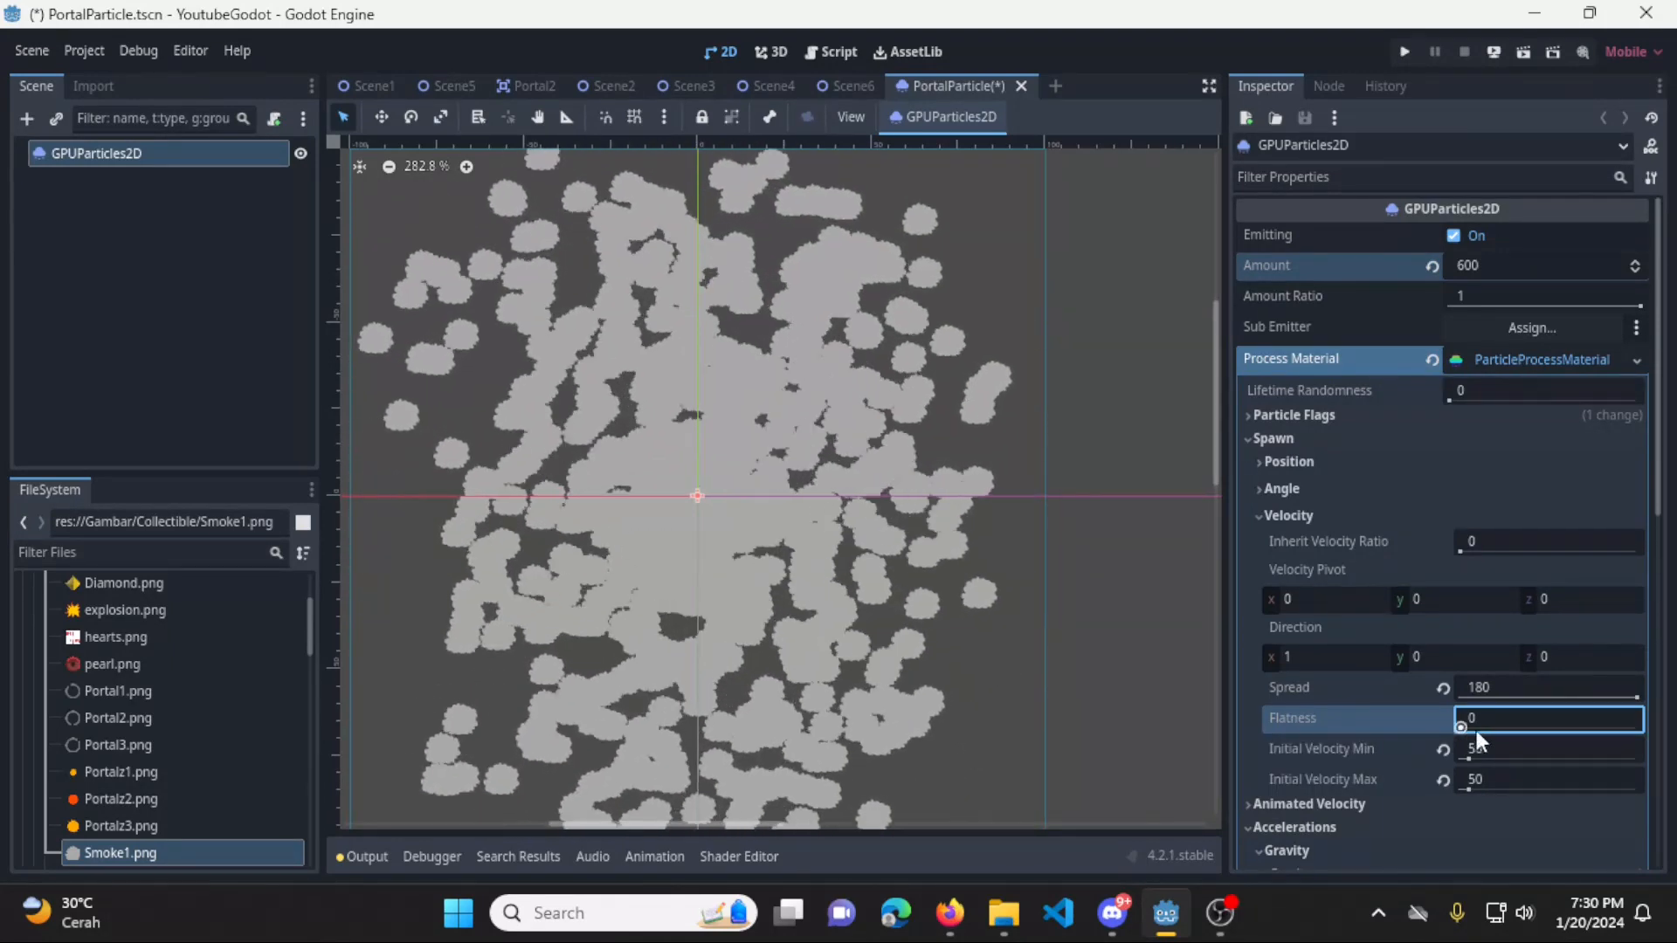
drag(1475, 730, 1638, 726)
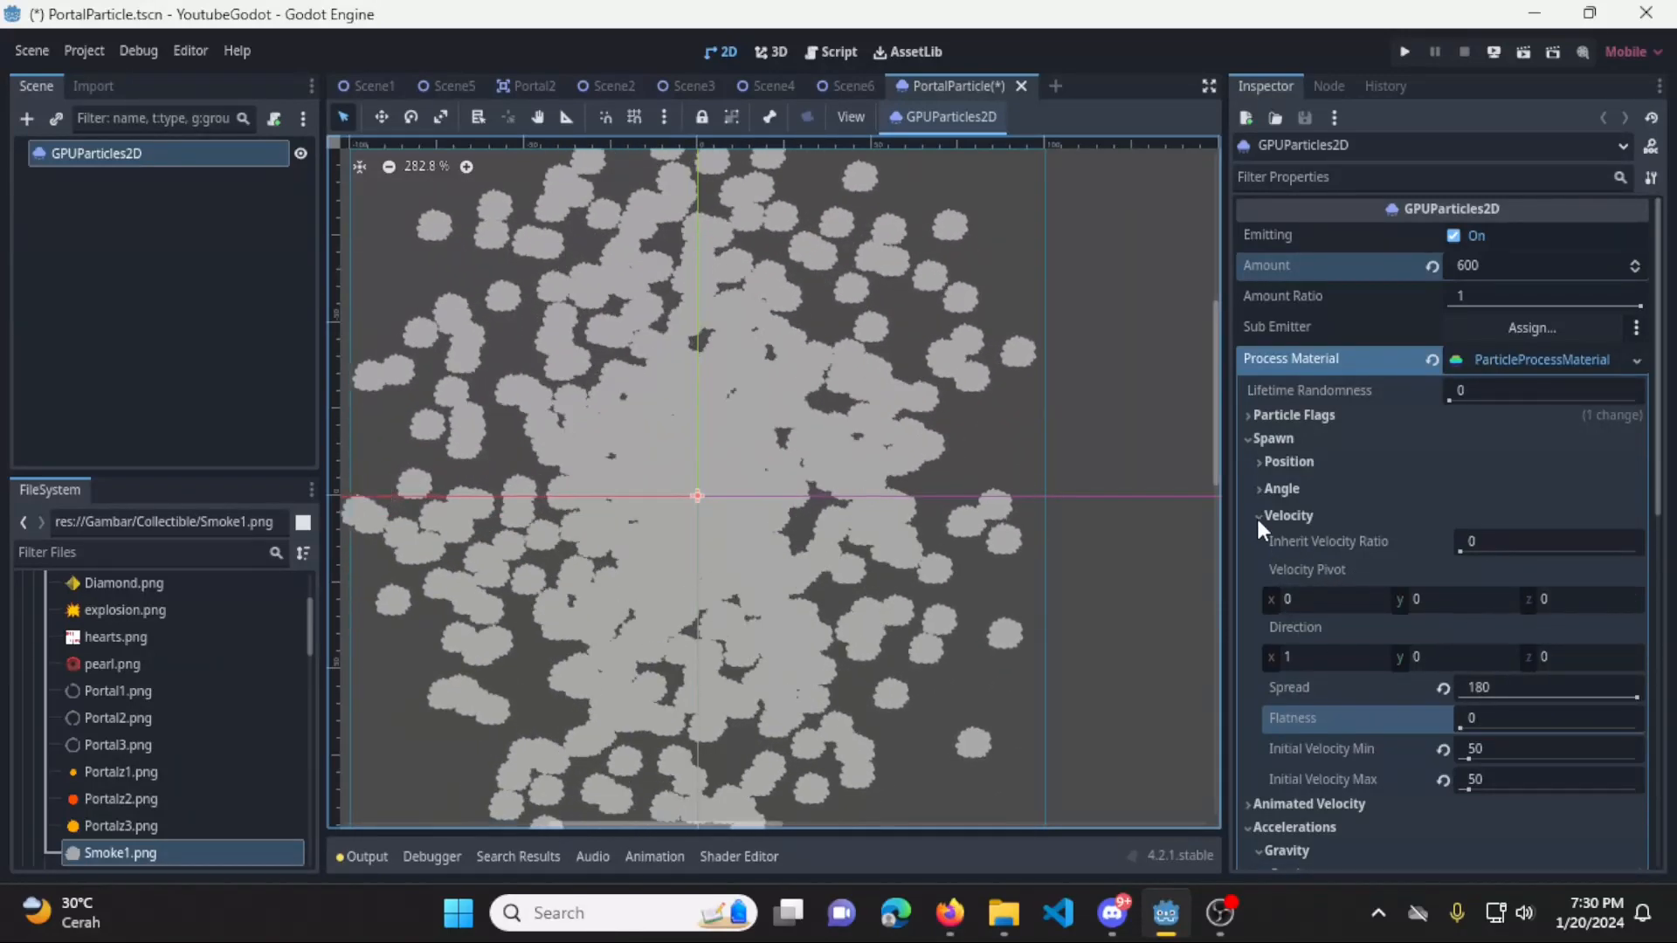
click(1258, 515)
click(1256, 515)
click(1256, 515)
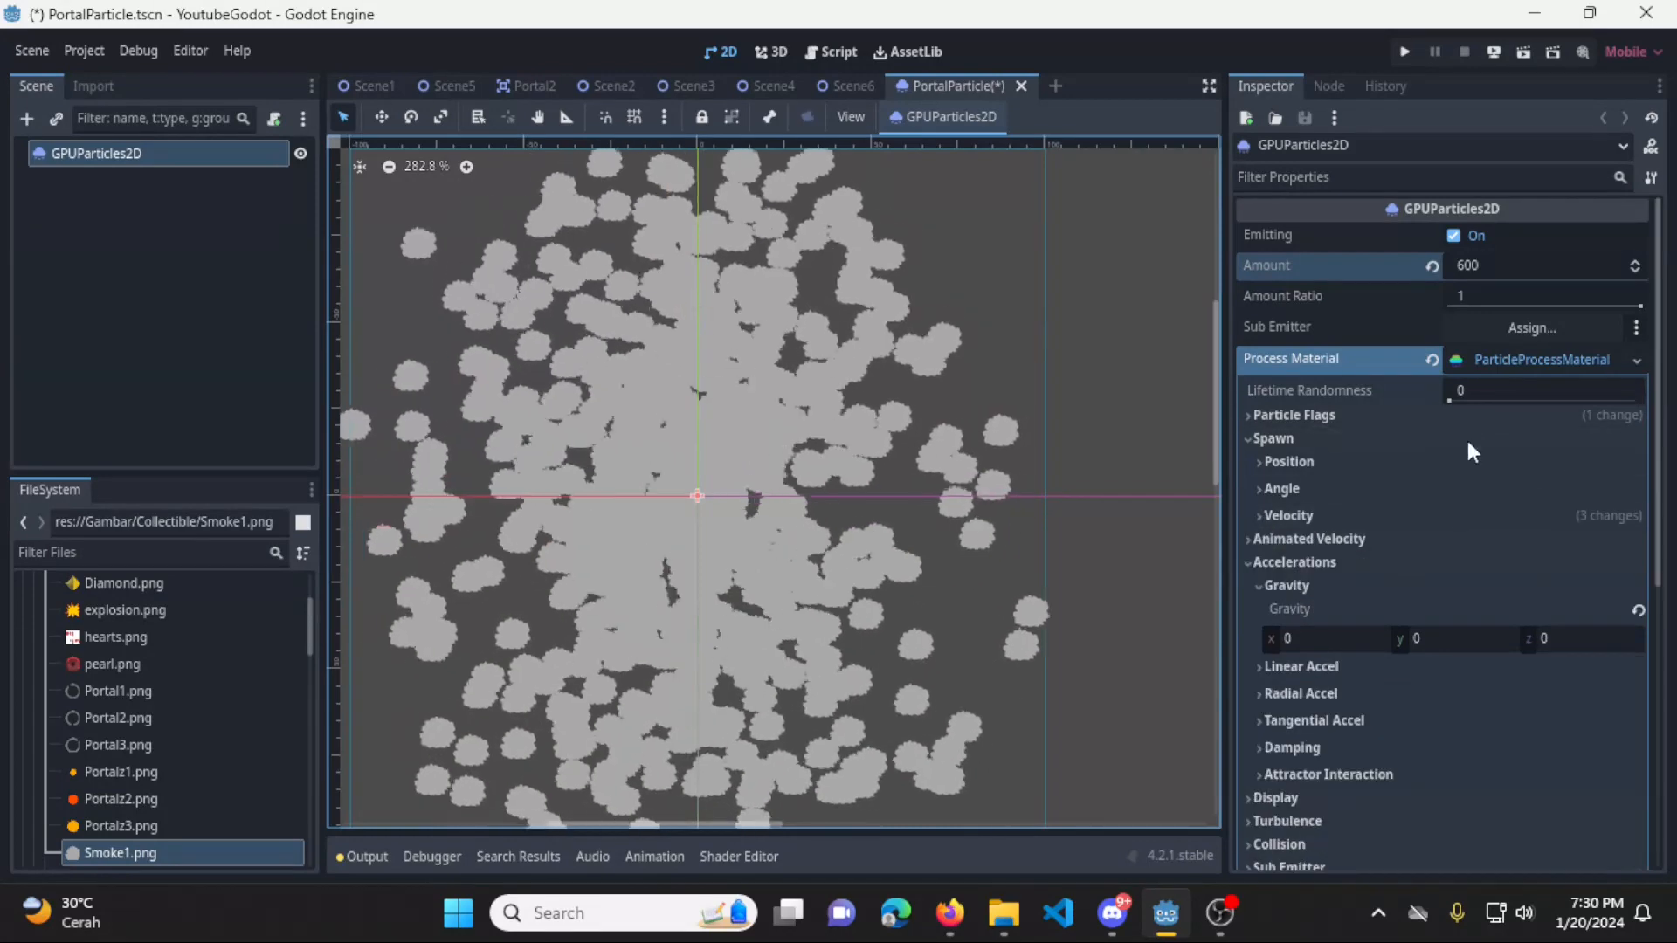
Set the particle Amount to 100 and collapse the Spawn properties
click(1515, 264)
text(100)
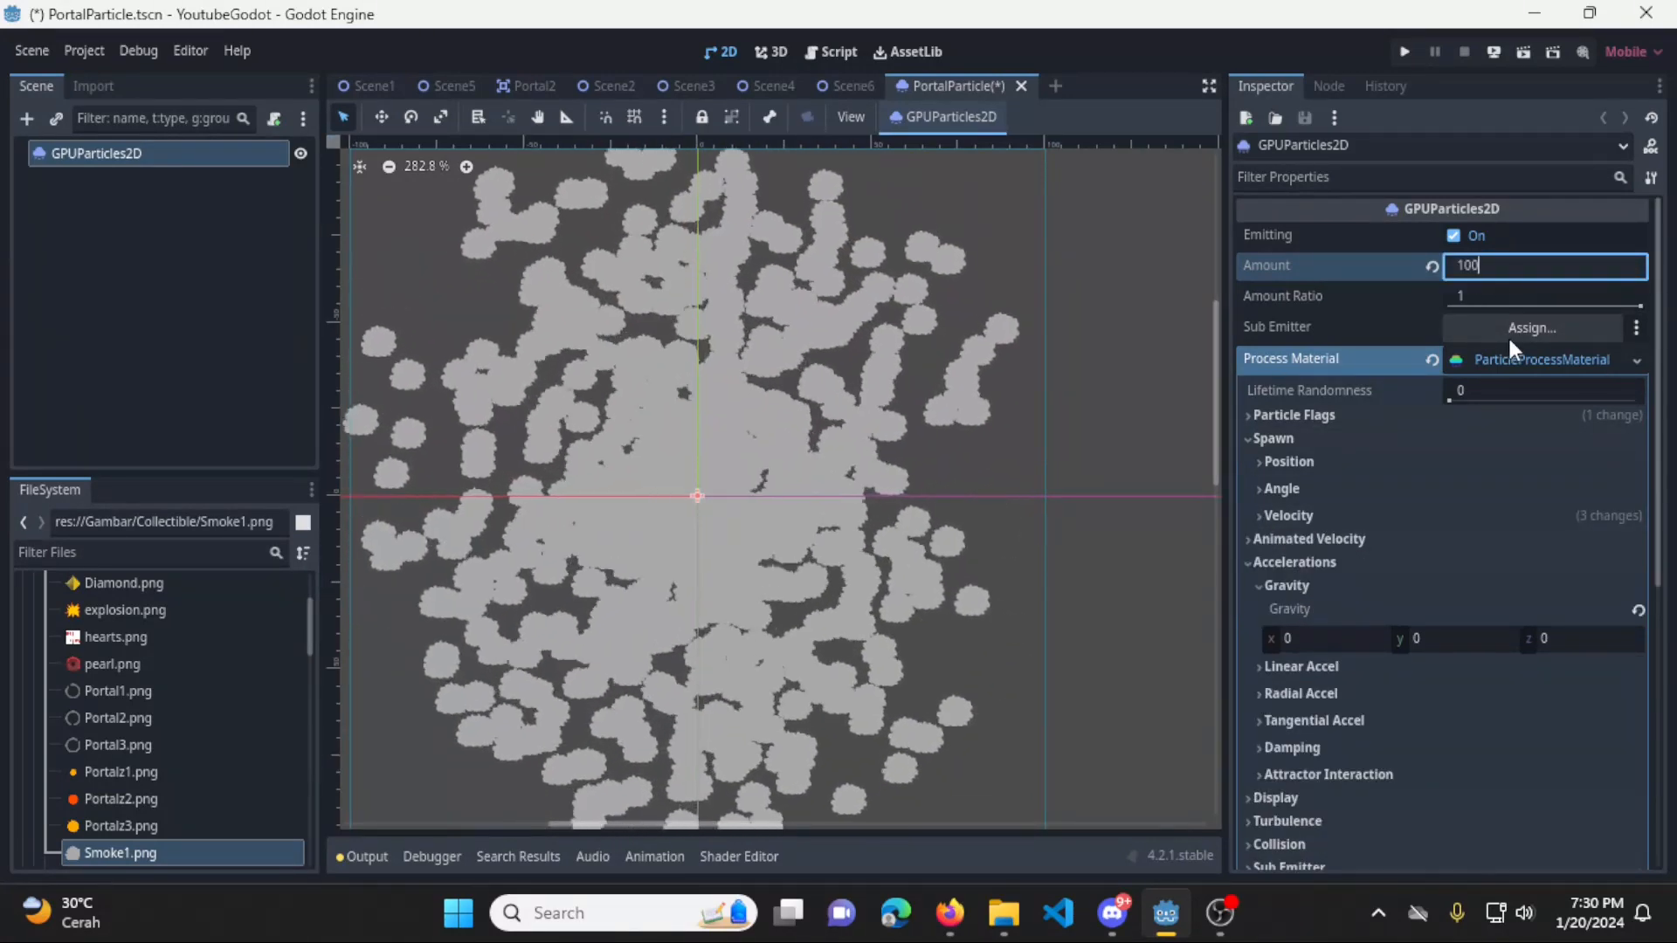
key(Return)
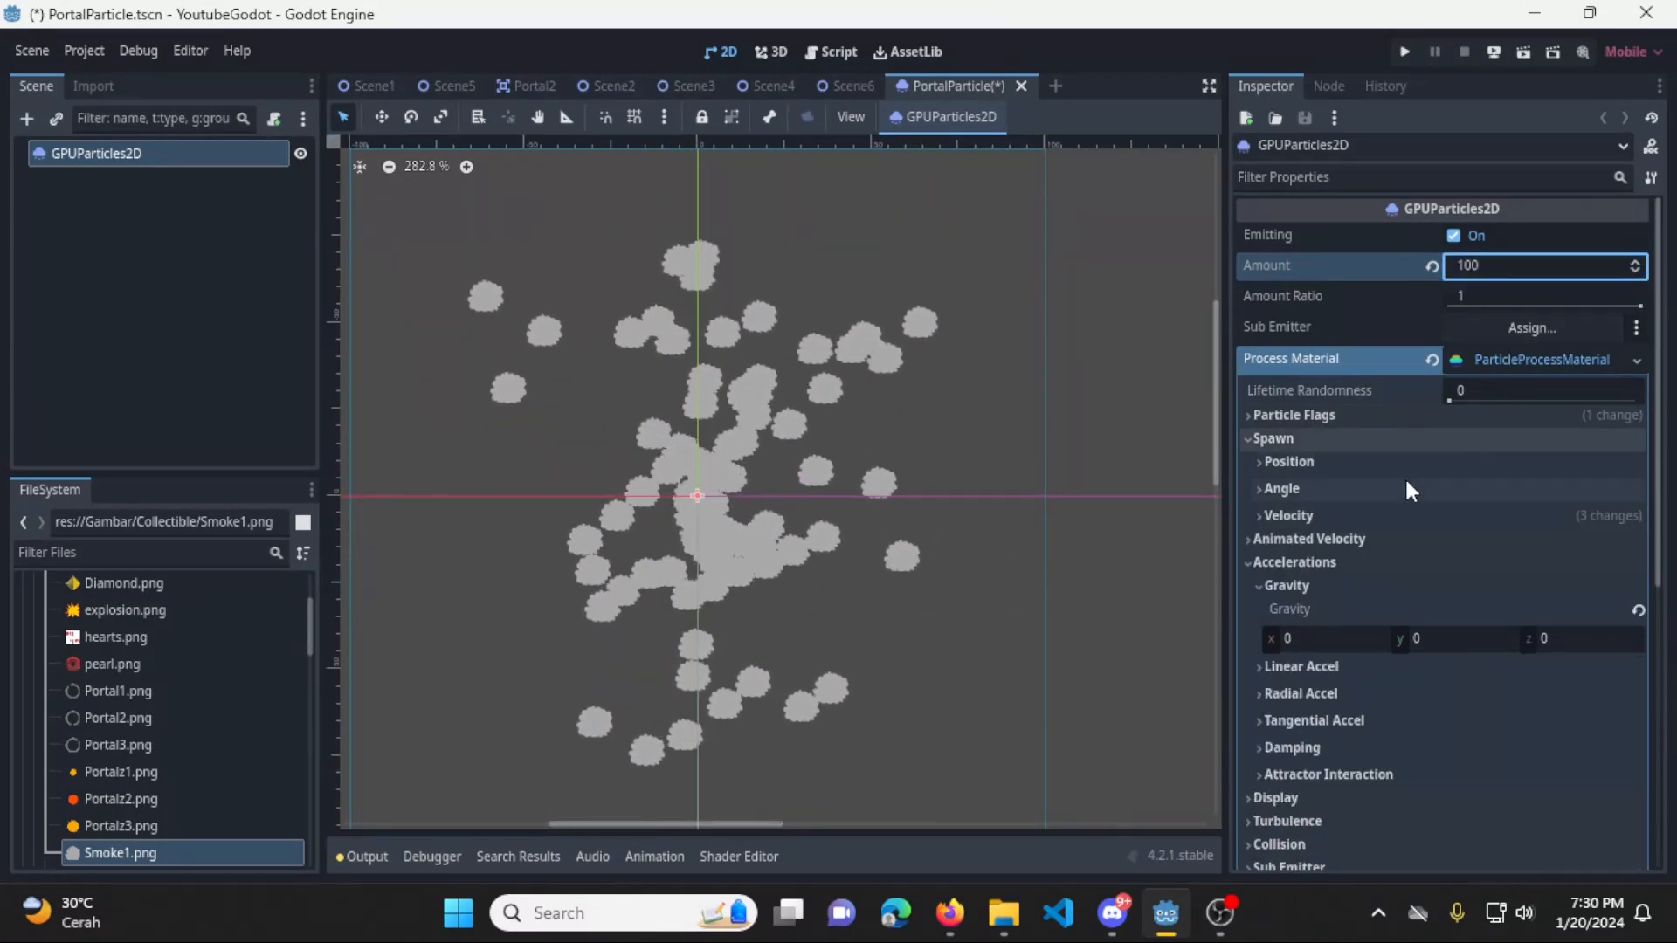
click(1249, 434)
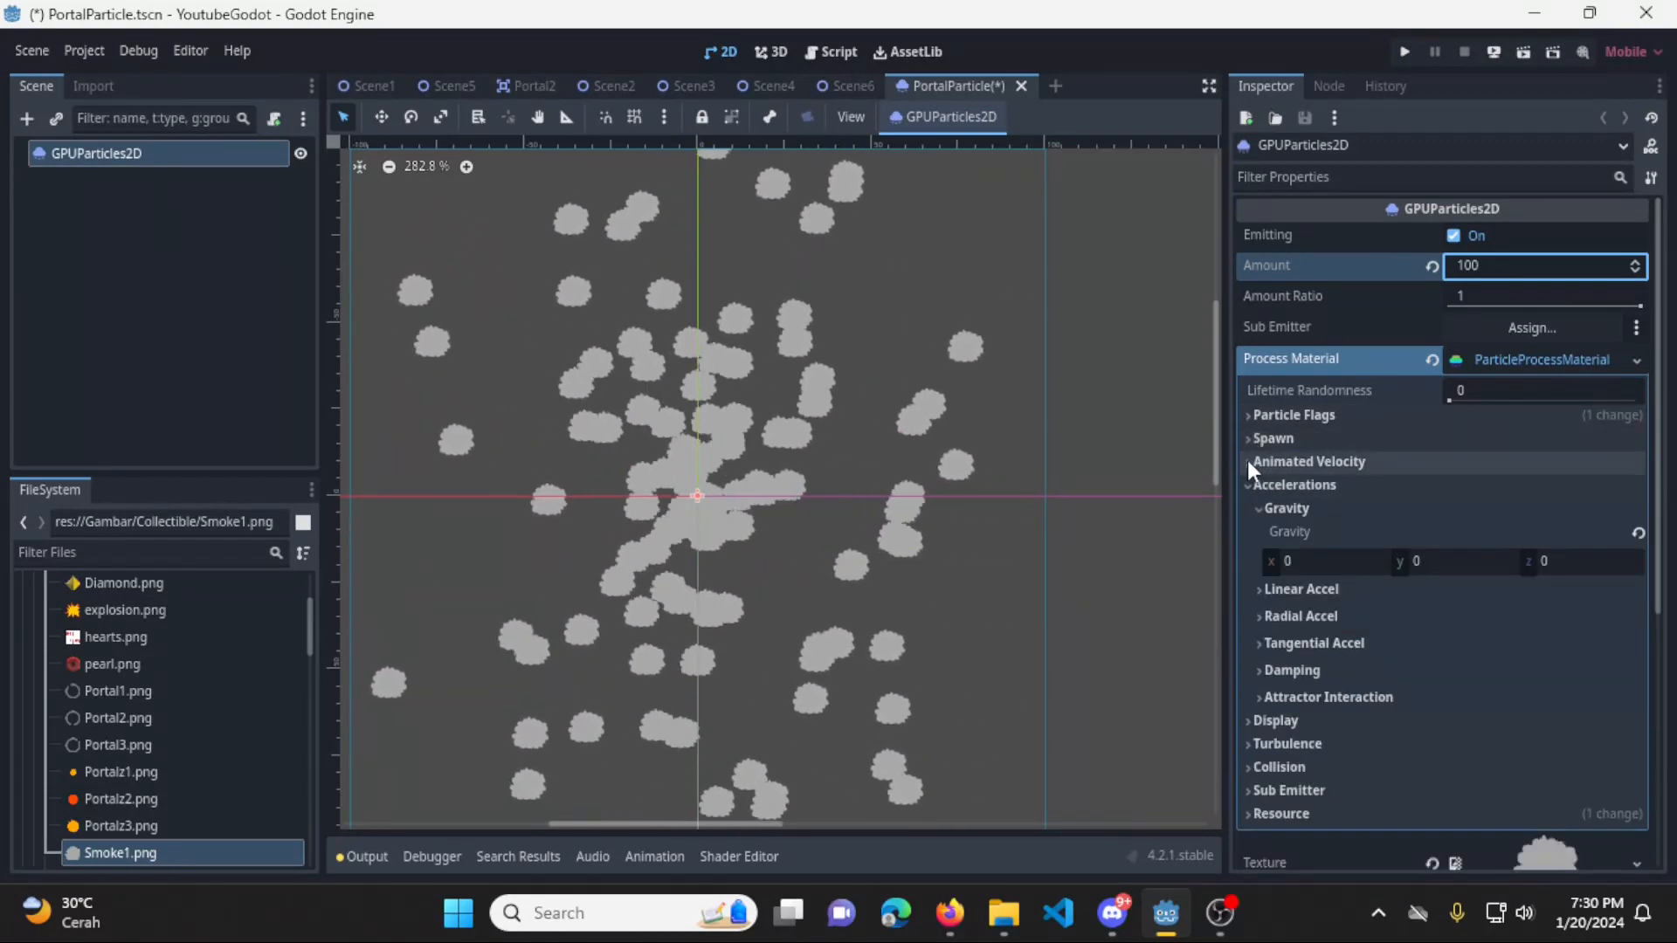
Set the particle Amount to 50 and the Angular Velocity's Velocity Max to 50 under Animated Velocity
click(1249, 464)
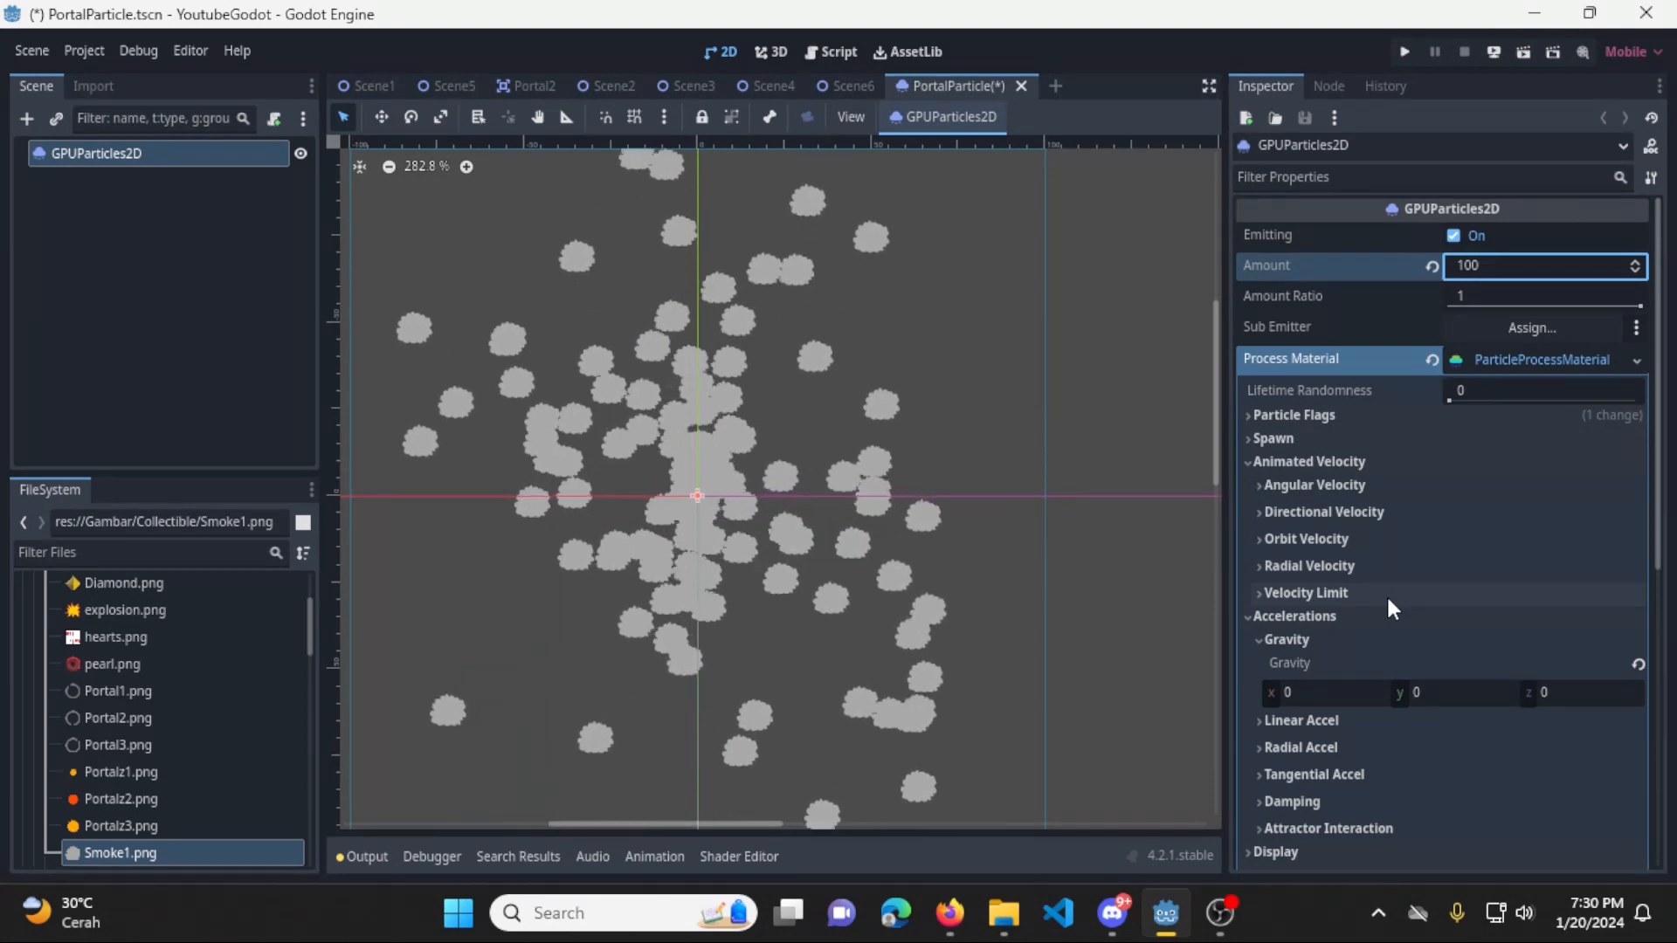
click(1261, 487)
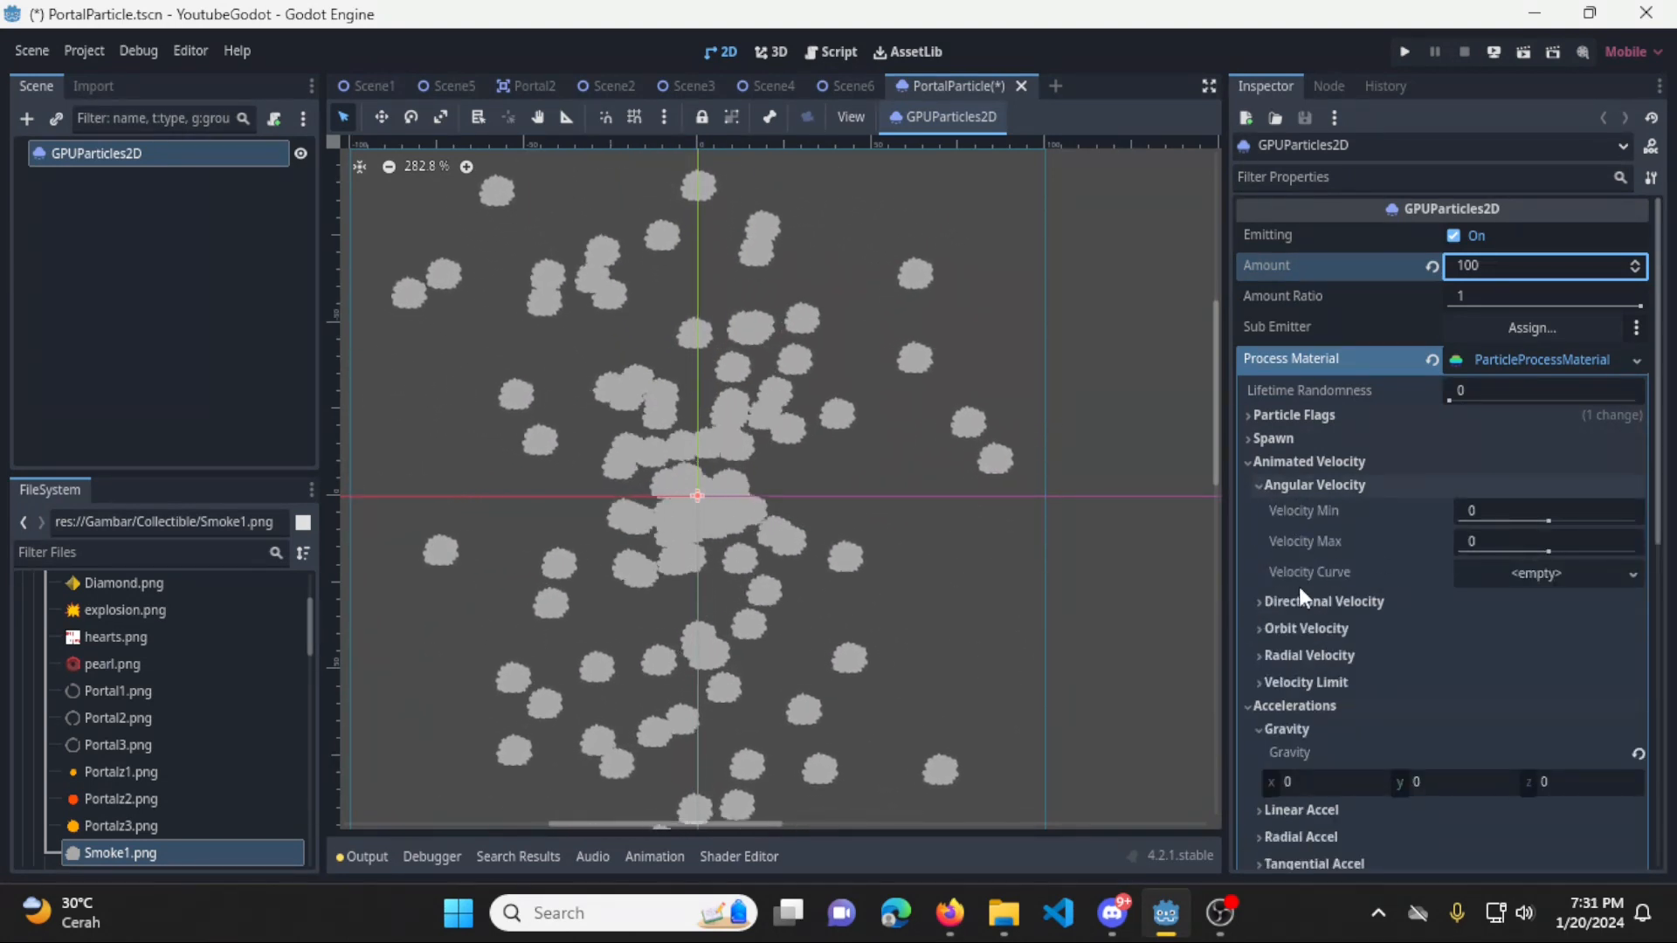
click(1486, 266)
text(50)
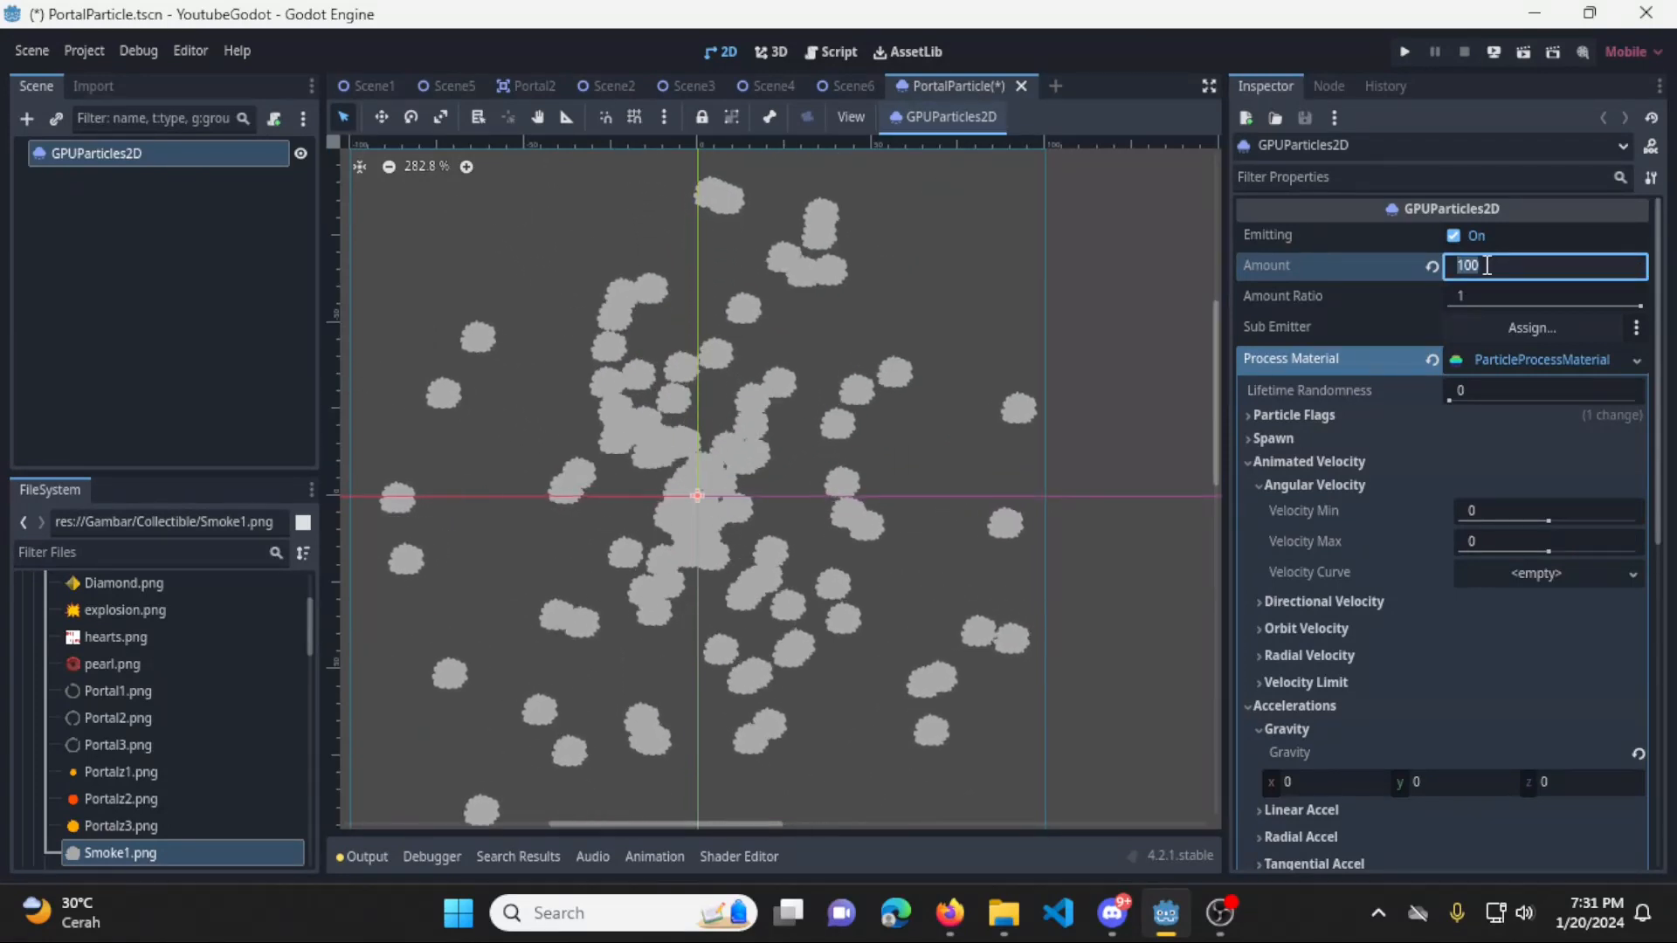
key(Return)
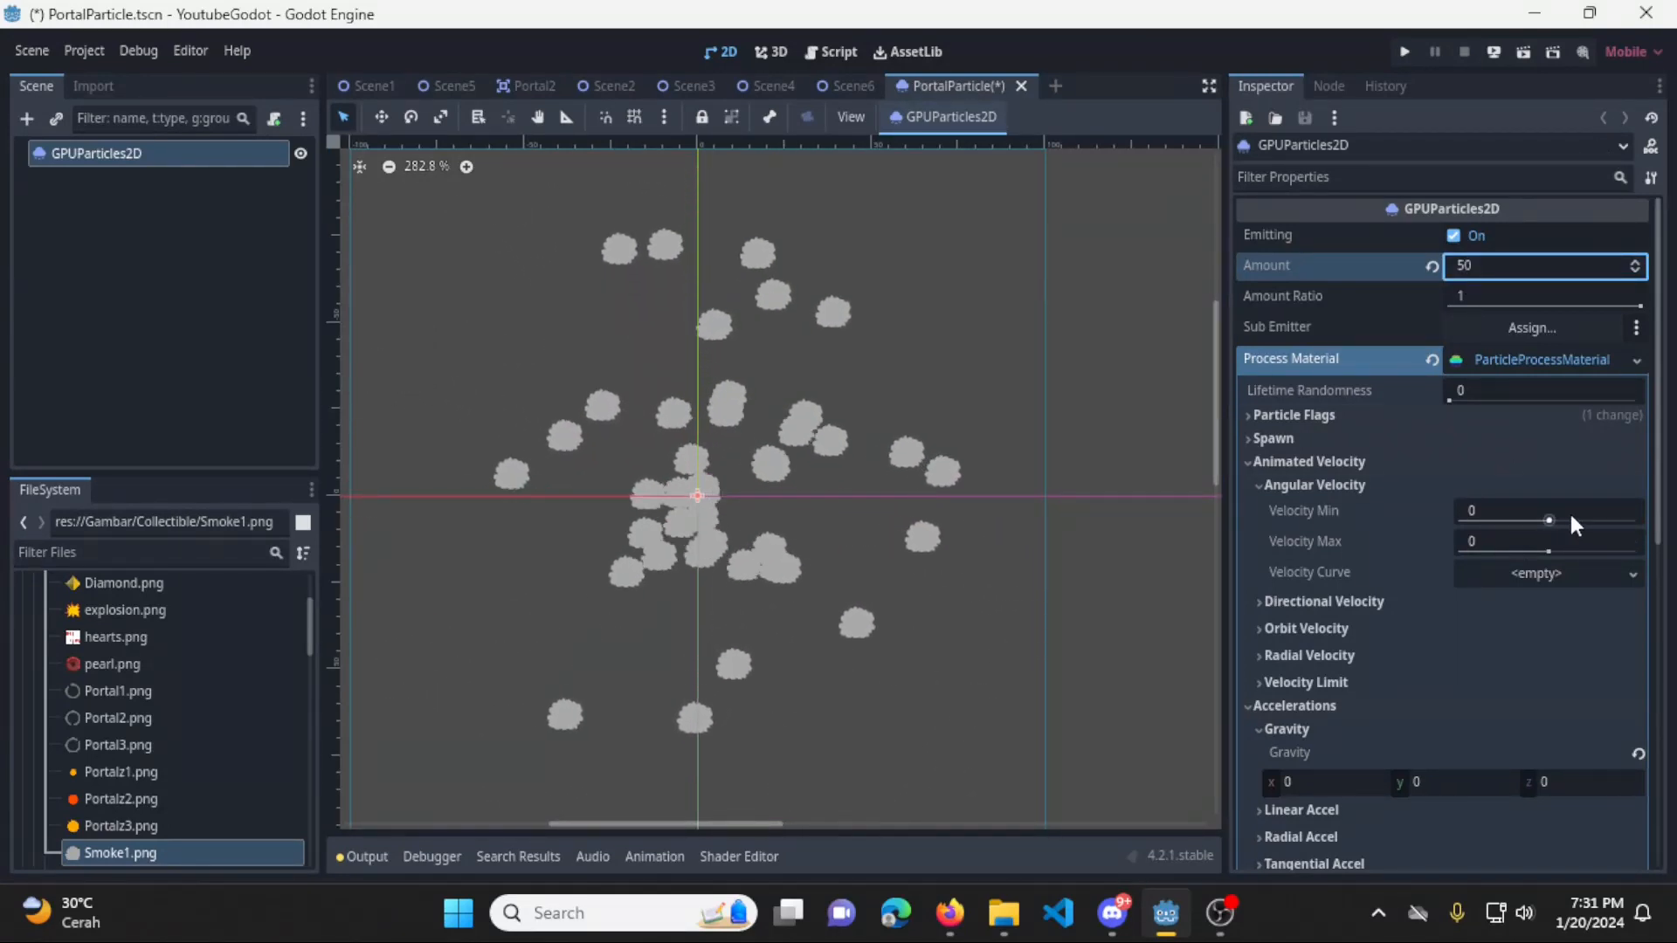
click(1589, 544)
text(50)
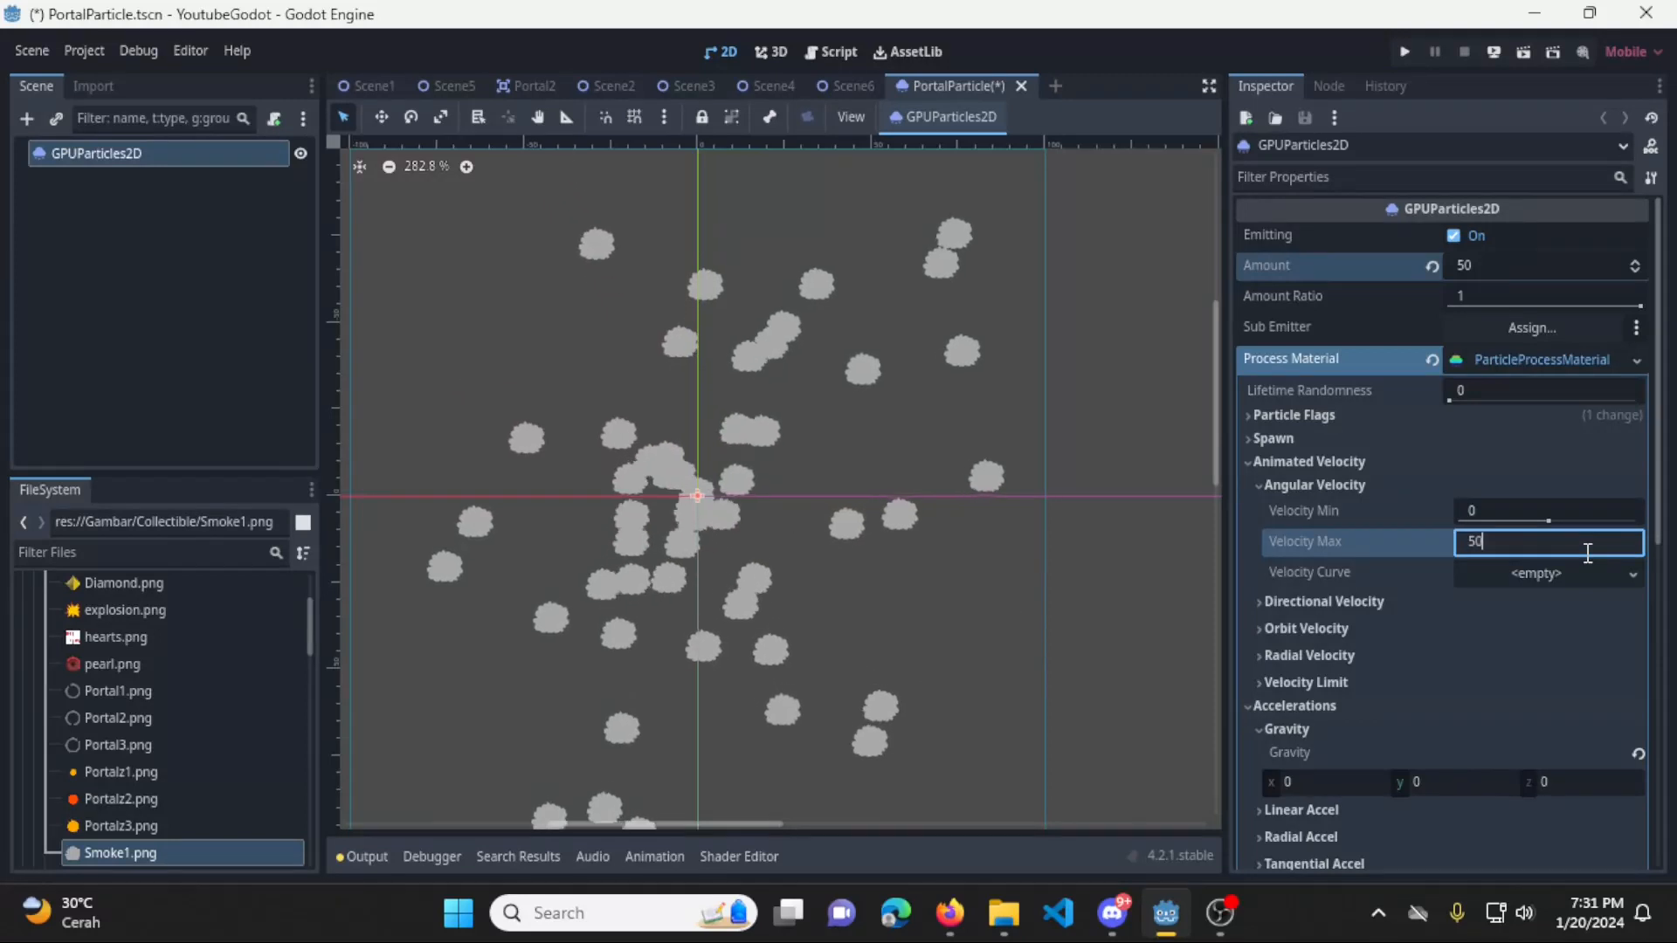
key(Return)
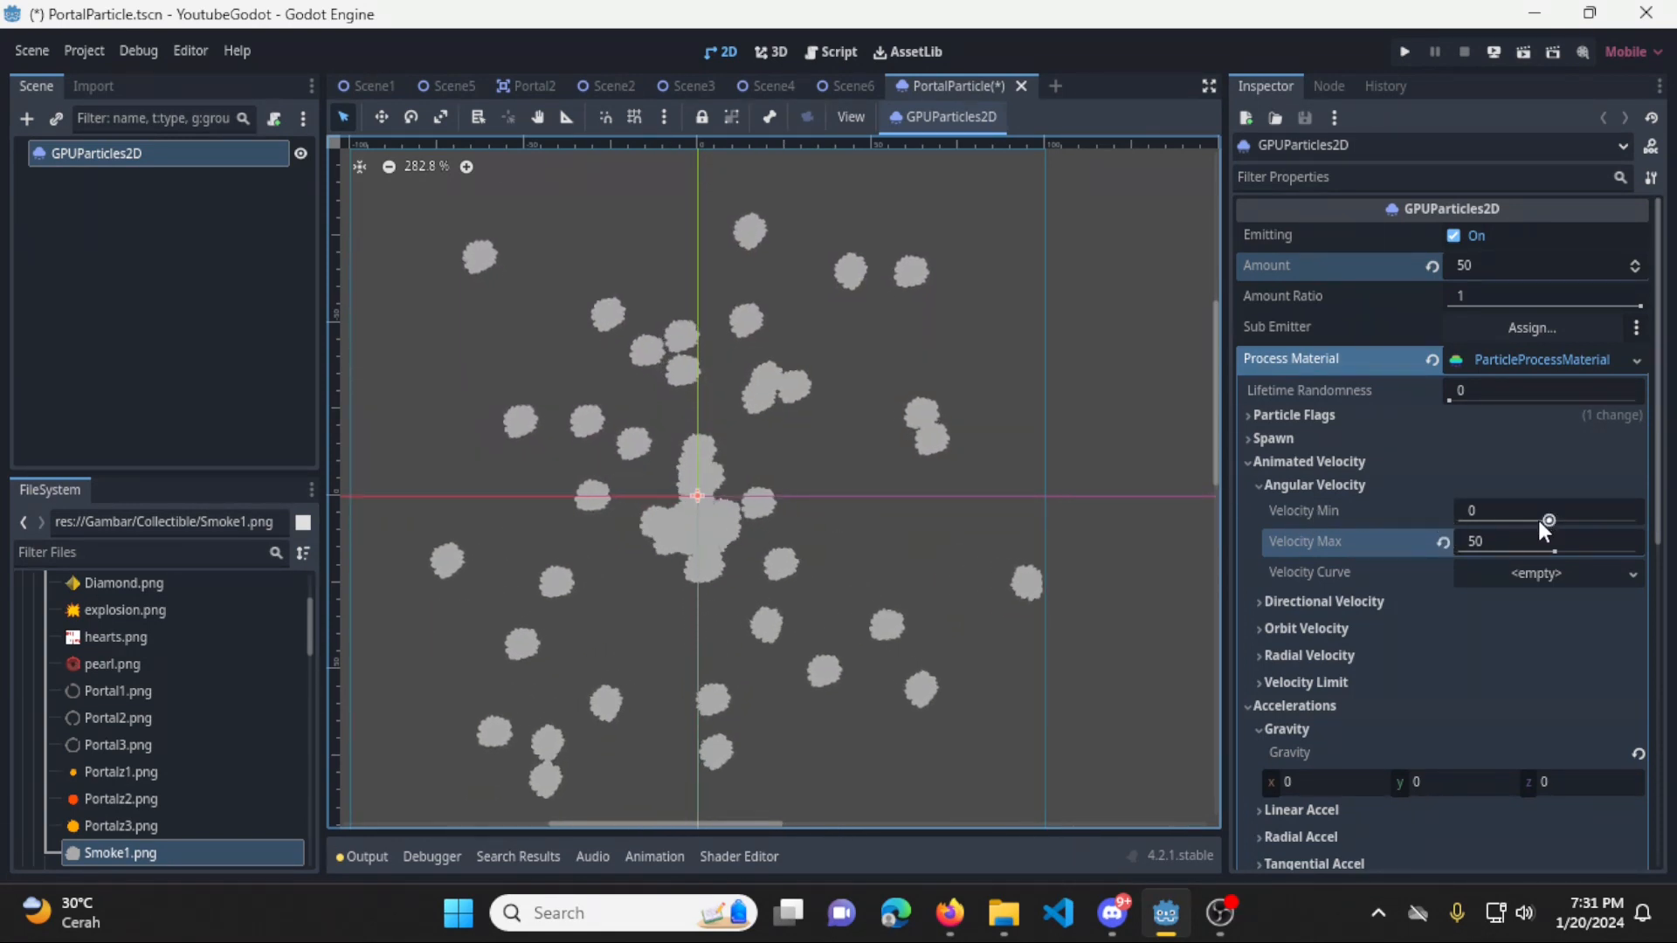
Look at the Directional Velocity properties and raise the Orbit Velocity's Velocity Max to 0.472
click(1362, 486)
click(1367, 515)
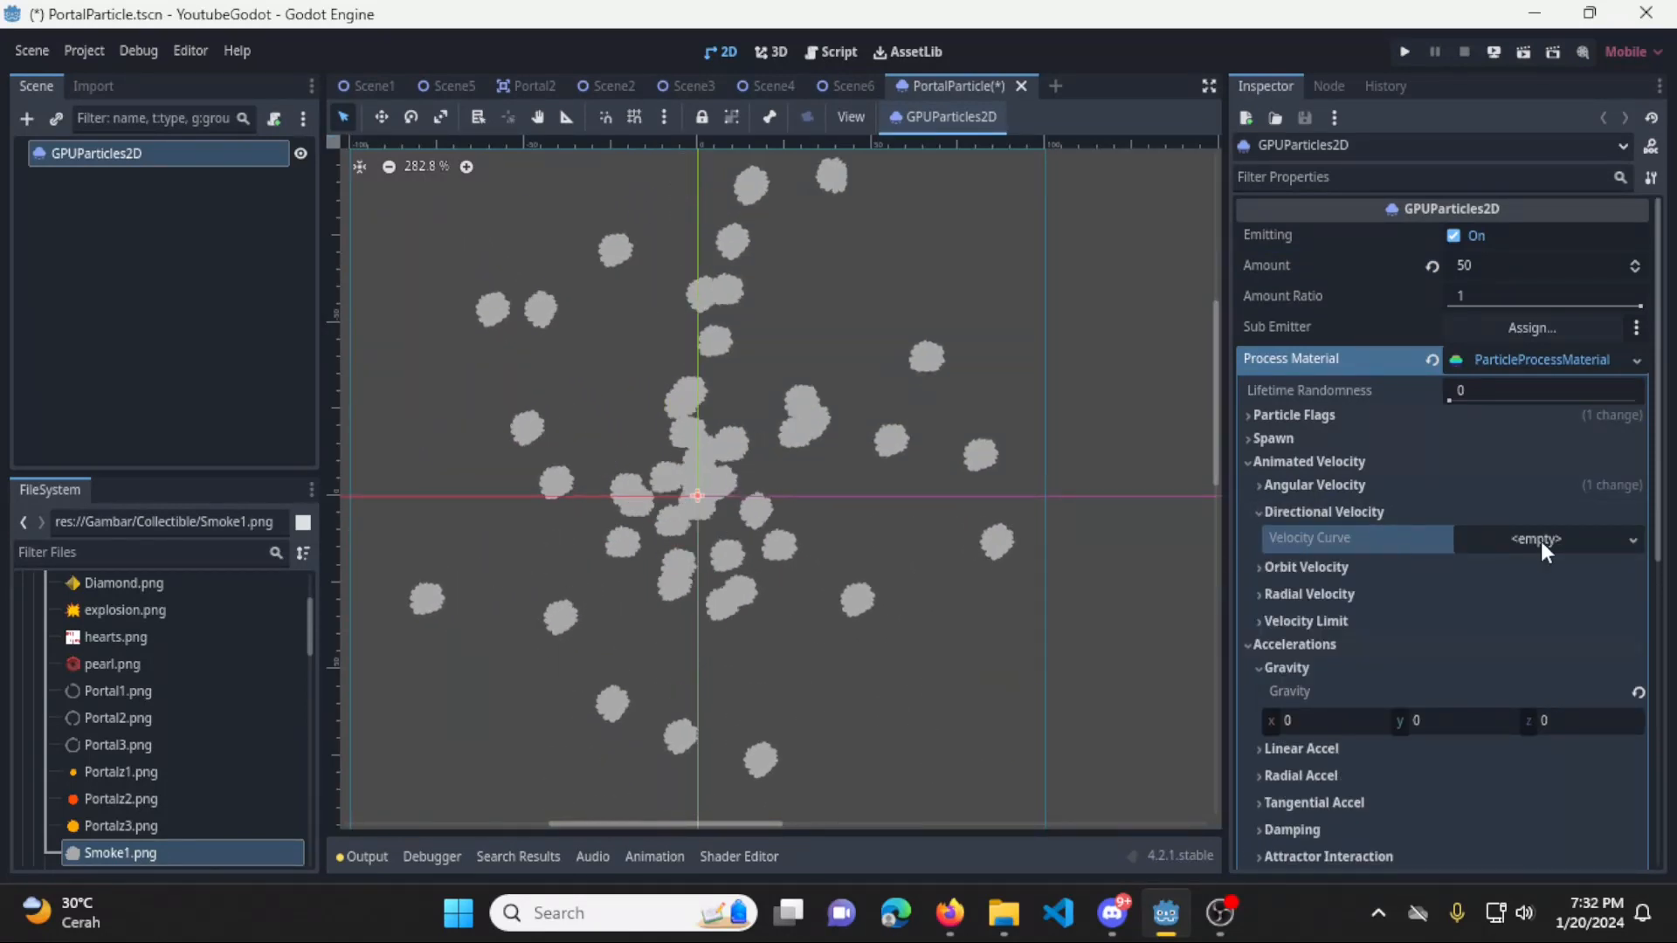
click(1307, 512)
click(1320, 539)
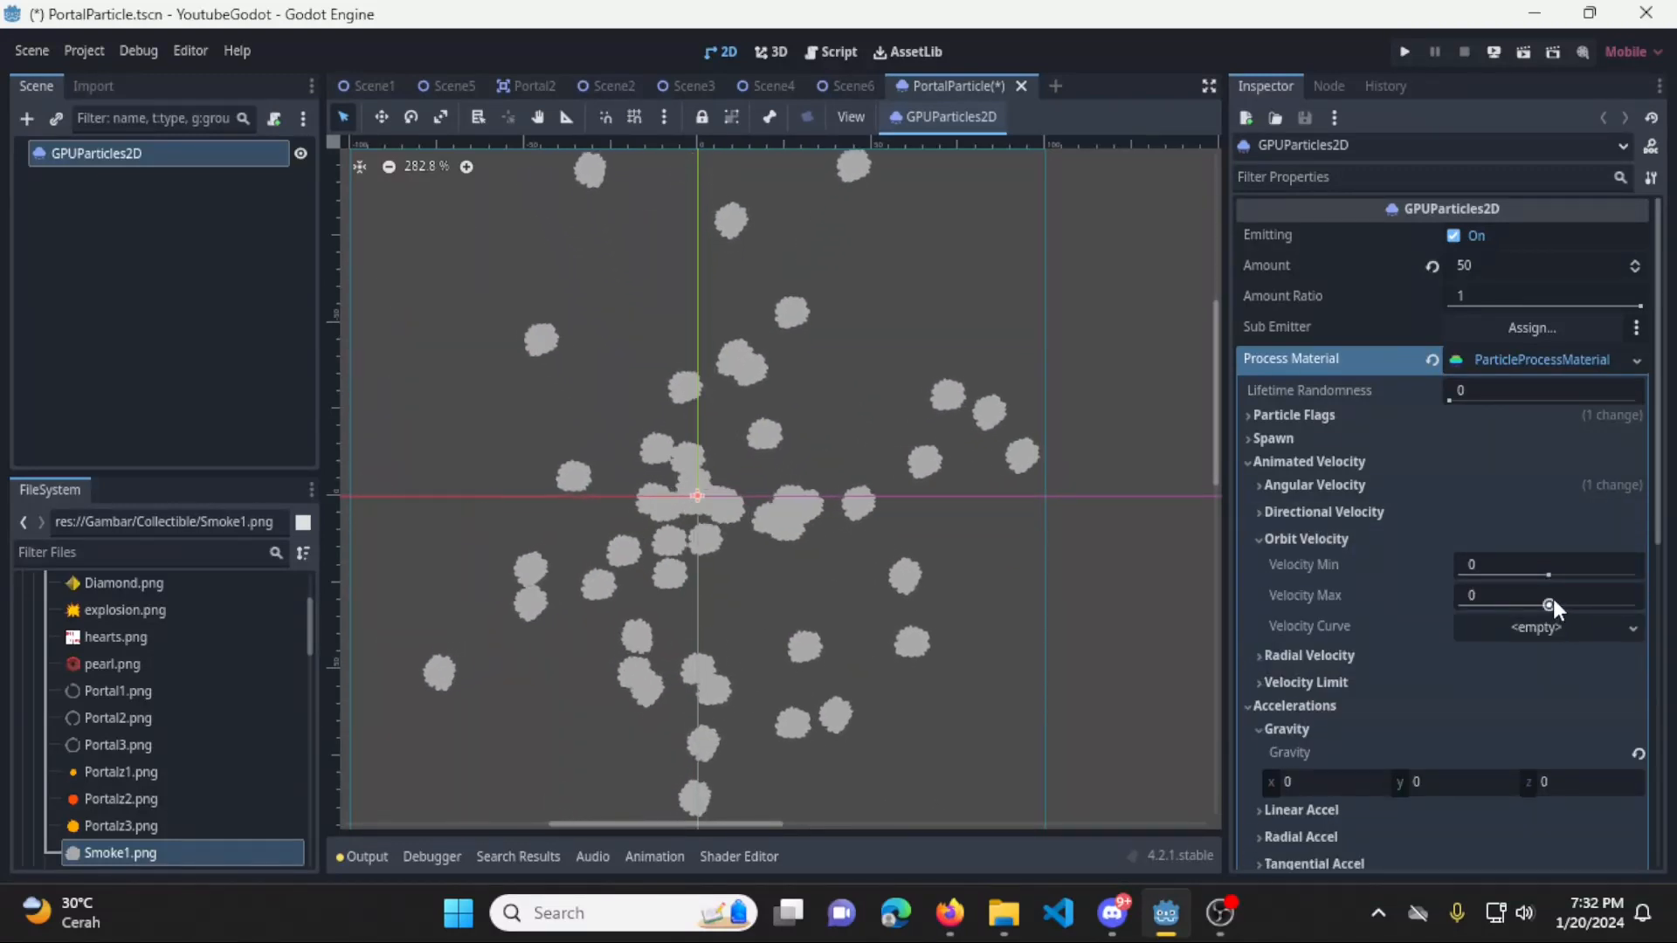
drag(1553, 599, 1574, 596)
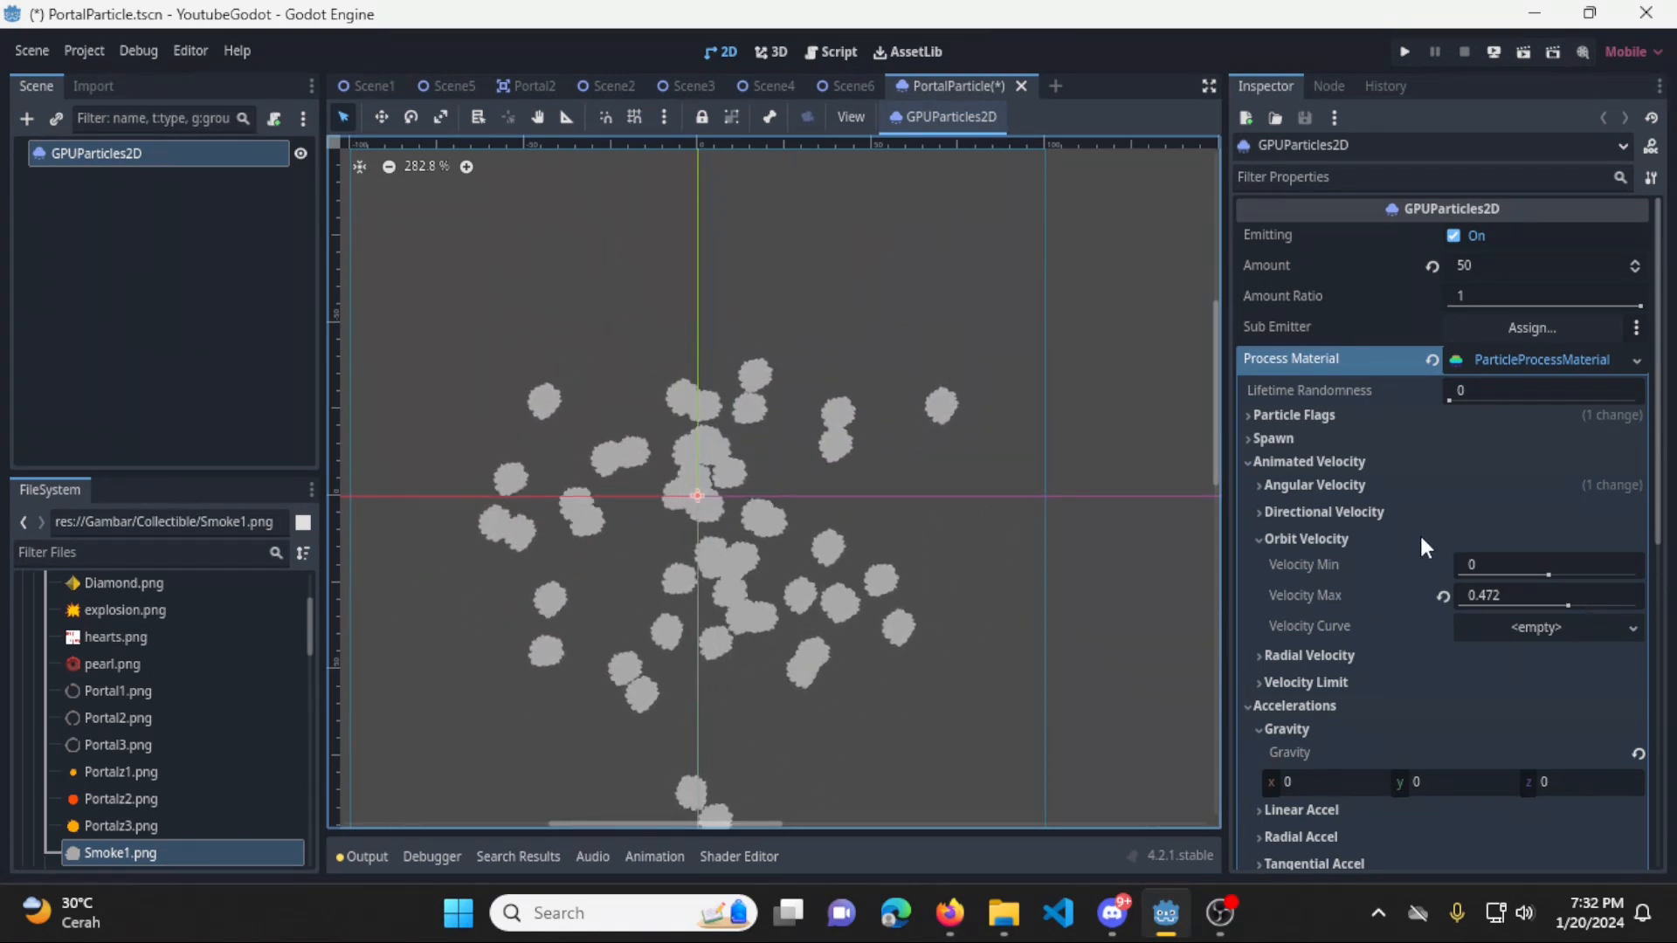
Check the spawn Velocity settings against the orbit motion, then collapse them again
click(1296, 437)
click(1304, 513)
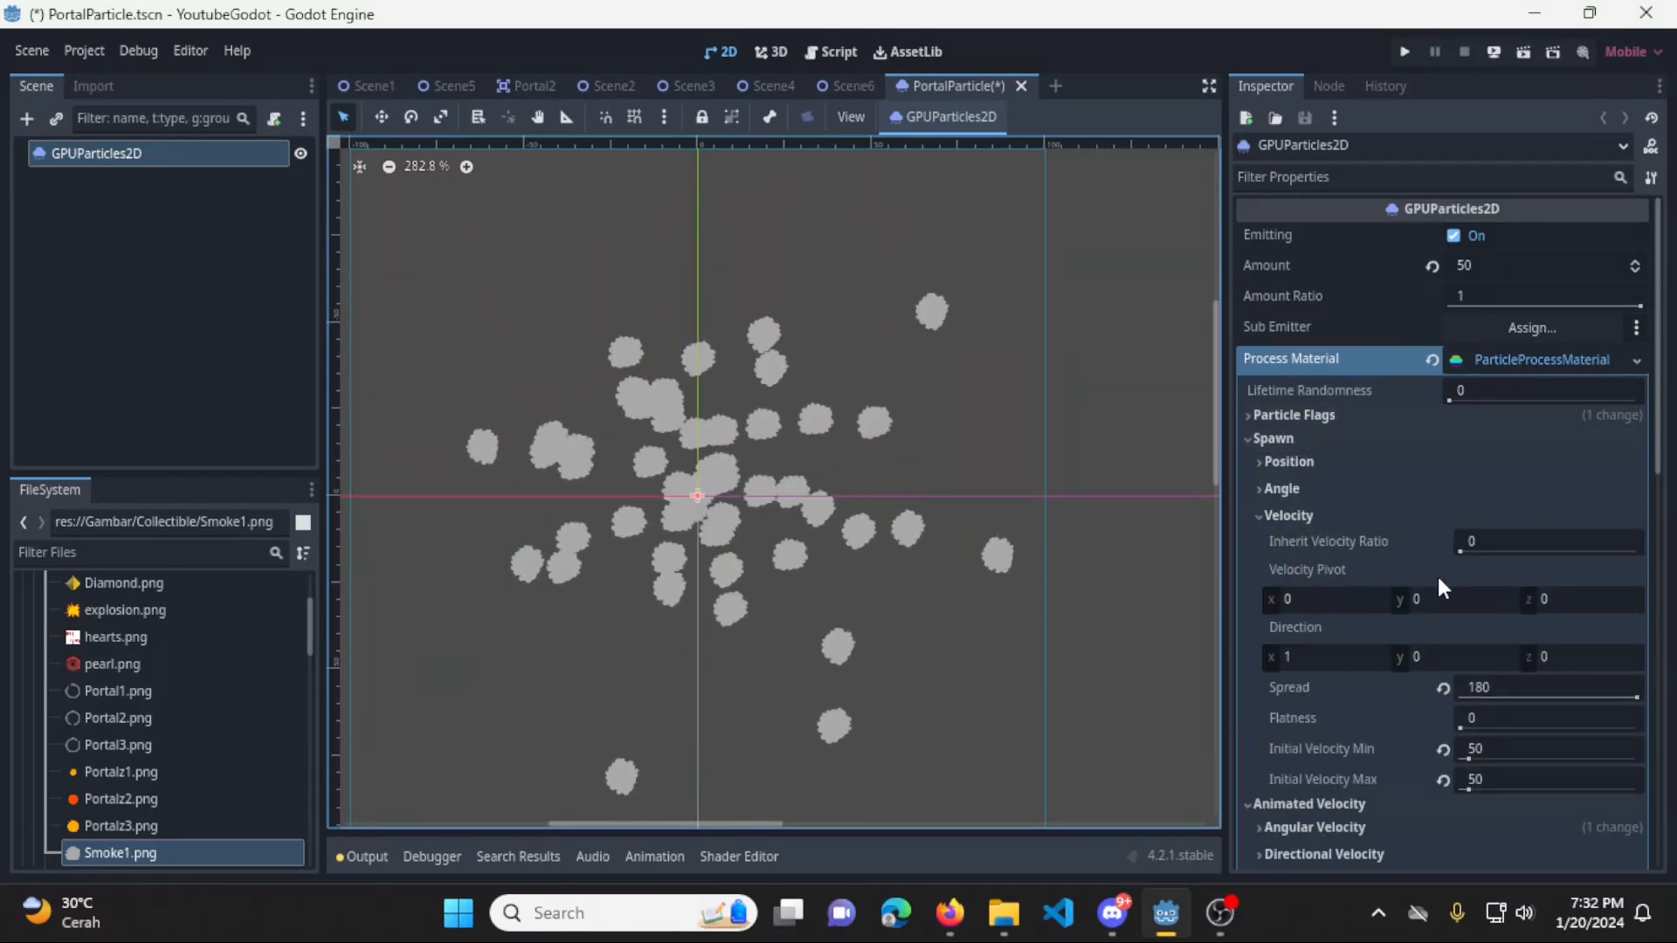
click(1288, 515)
click(1364, 615)
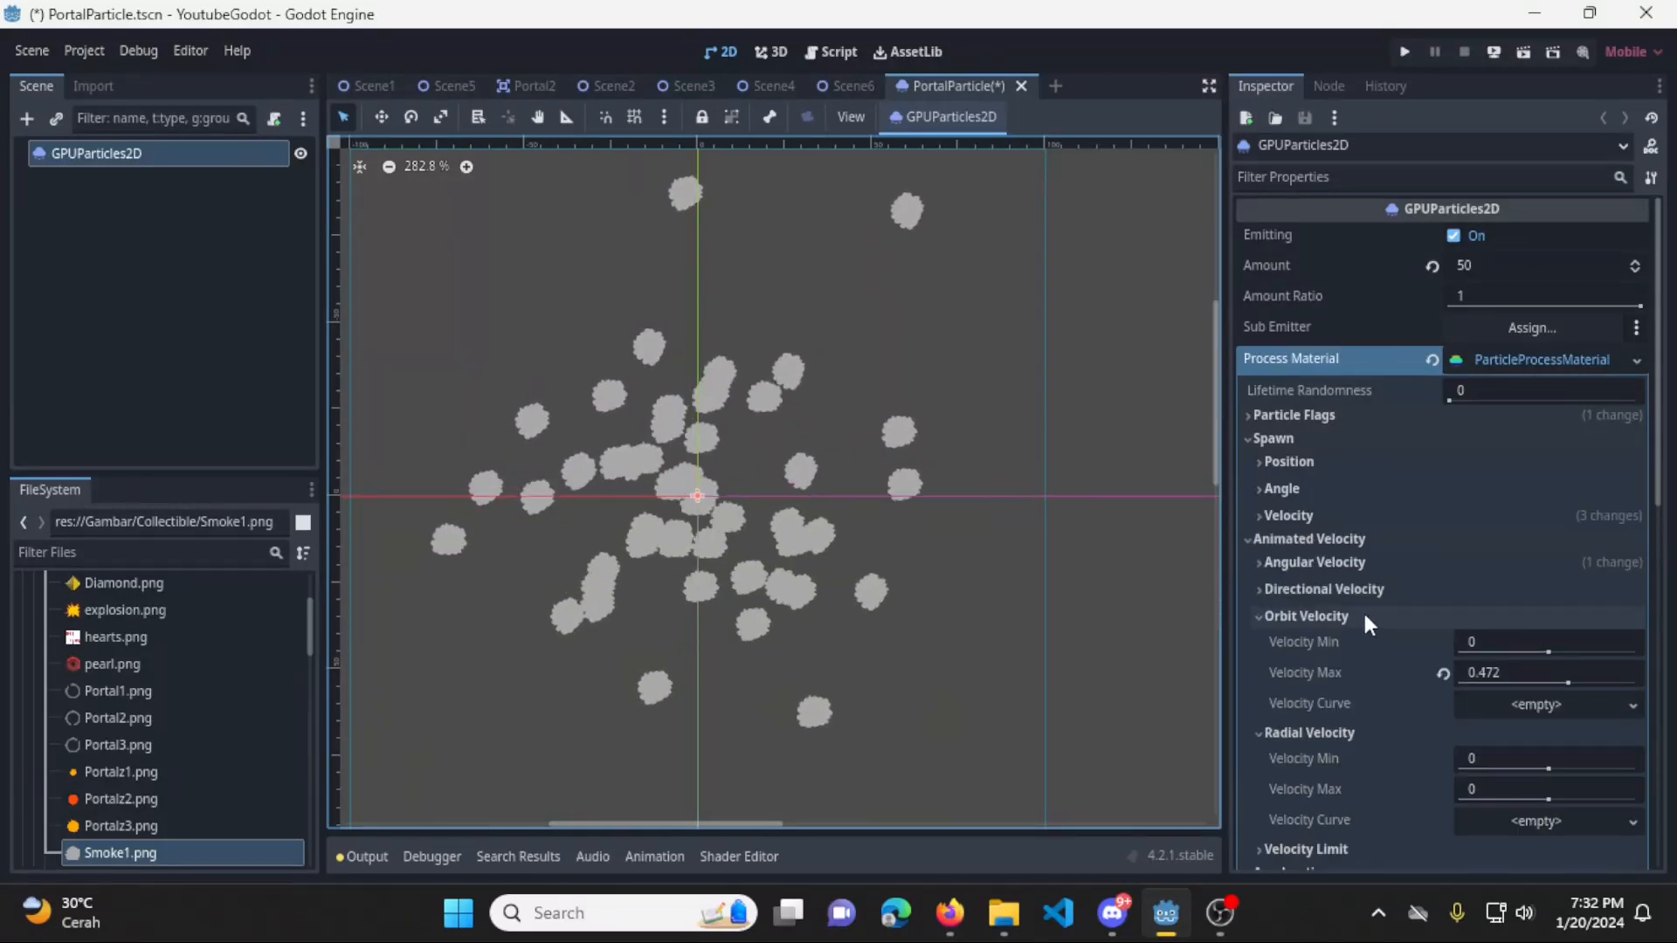
Try an Orbit Velocity Max of -2, then reset the orbit velocities to their defaults and collapse the group
drag(1554, 672, 1347, 688)
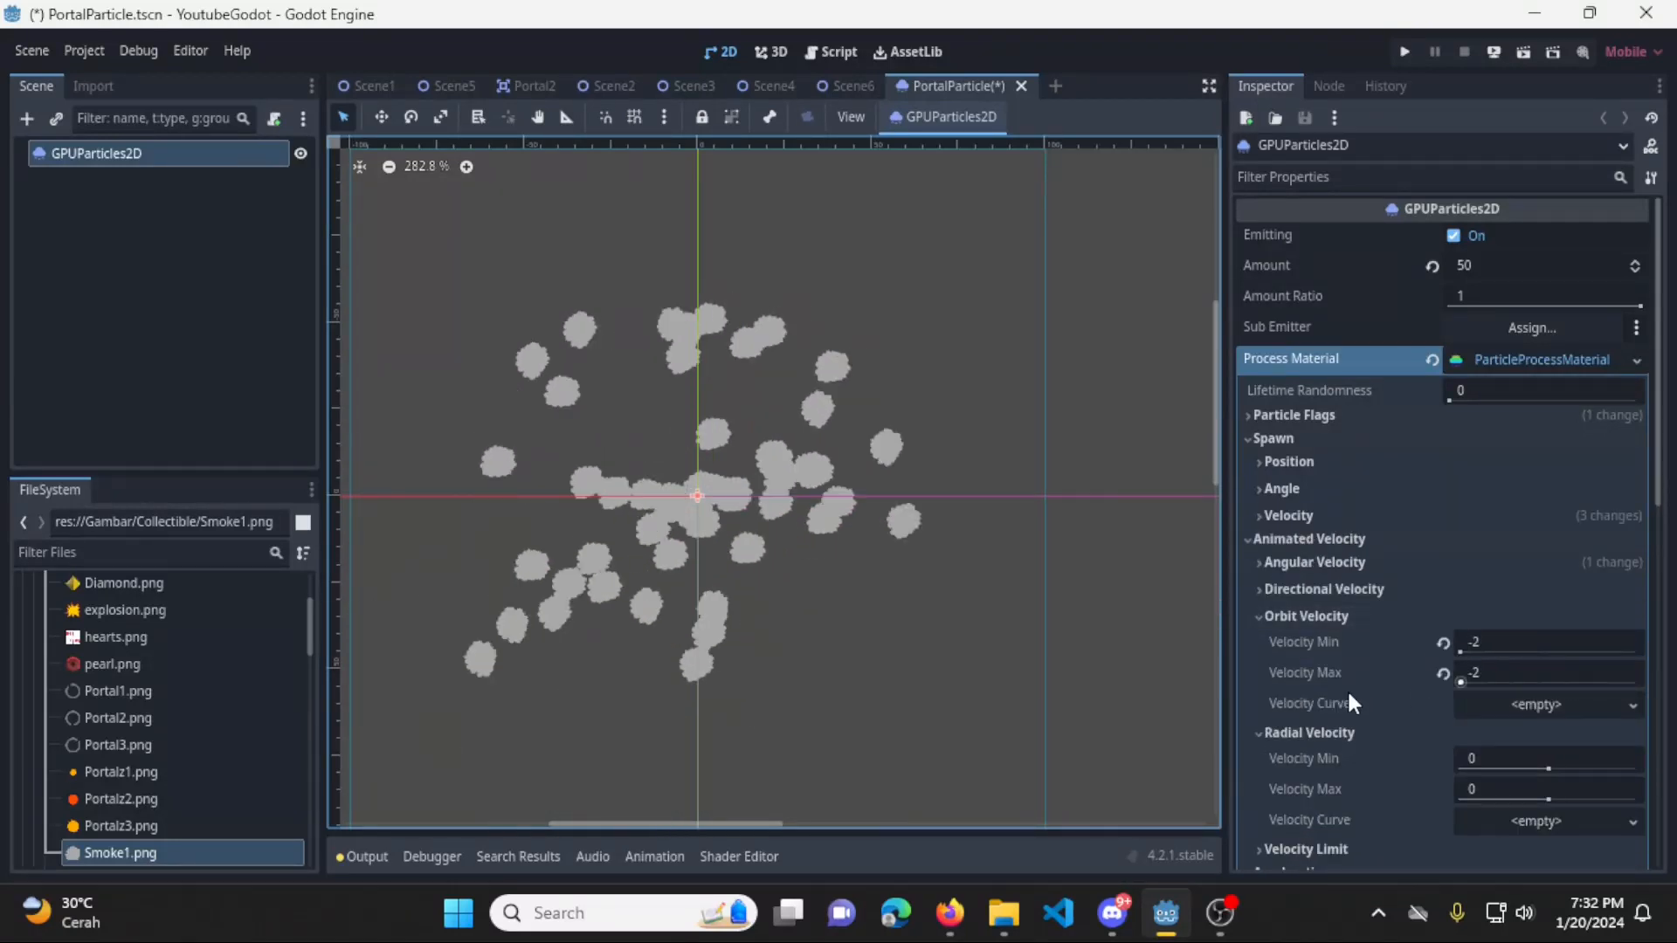
click(1443, 643)
click(1259, 616)
click(1282, 642)
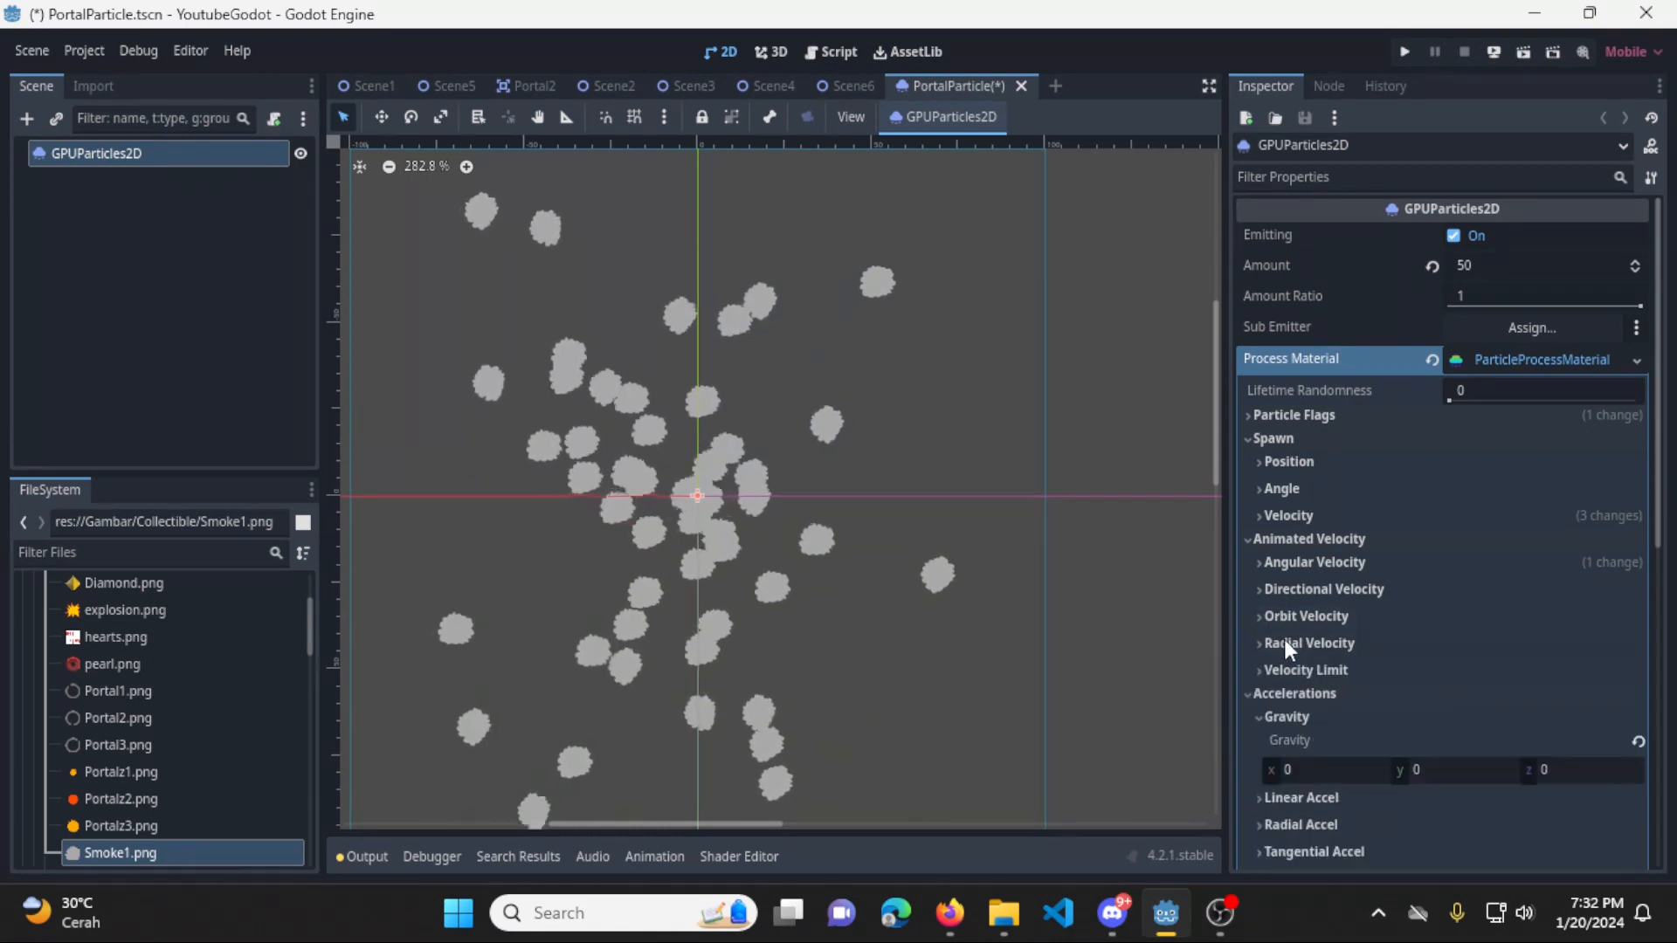
Try the Radial Velocity's Velocity Max at 472.22 and then at -819.44
click(1370, 647)
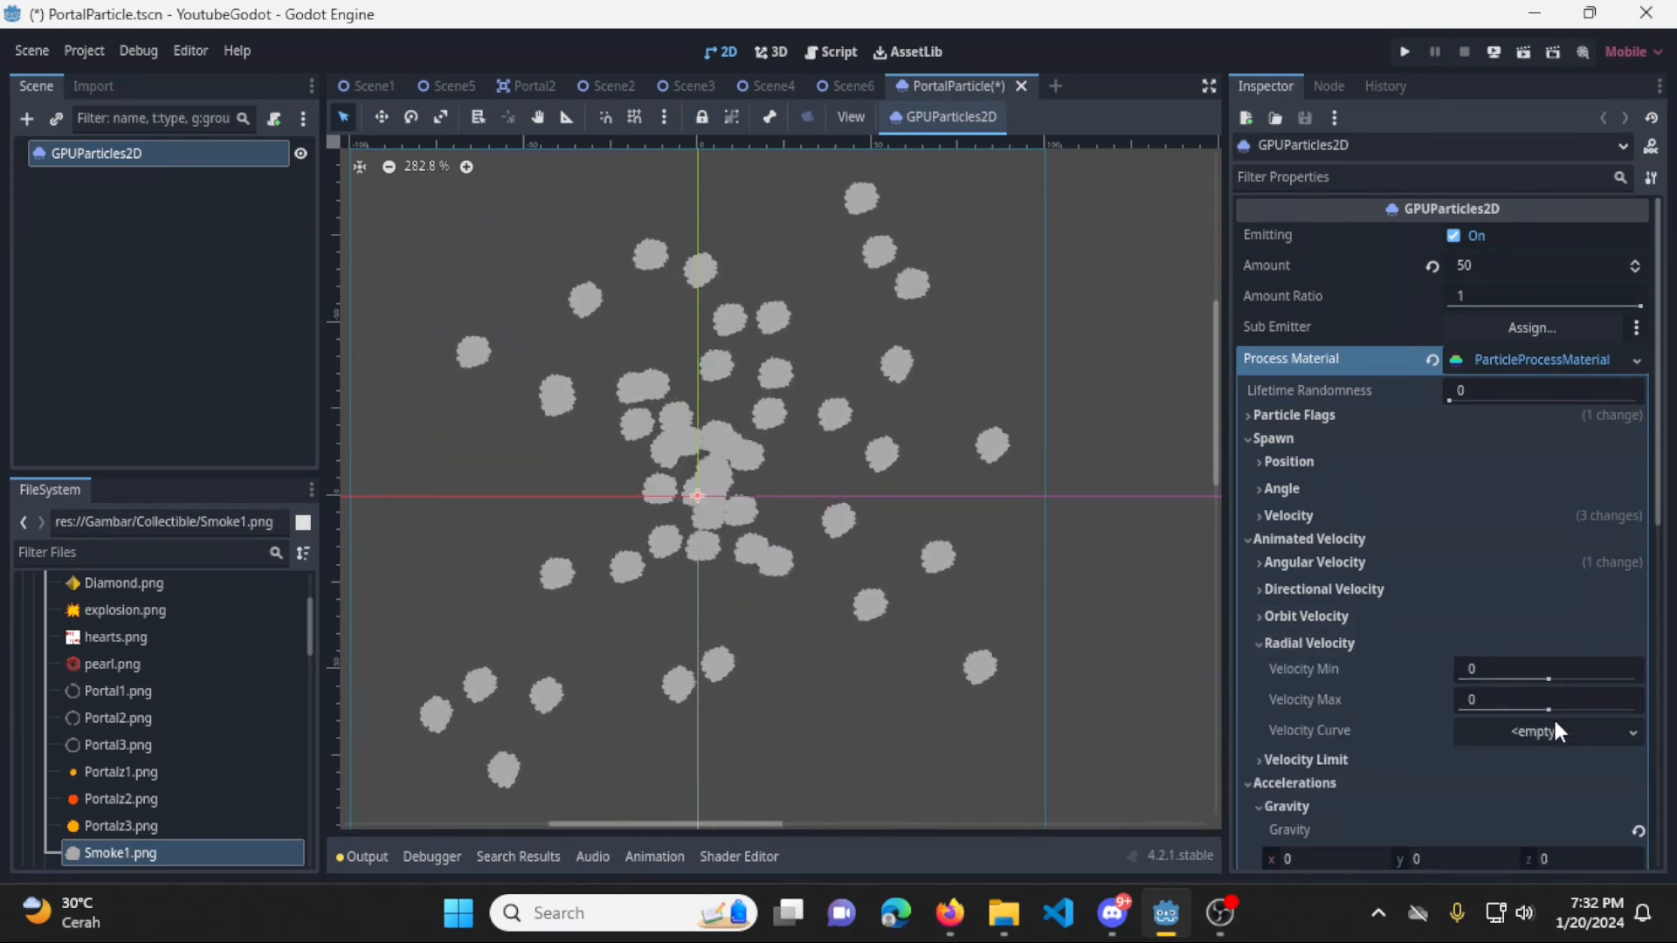
drag(1551, 709, 1594, 706)
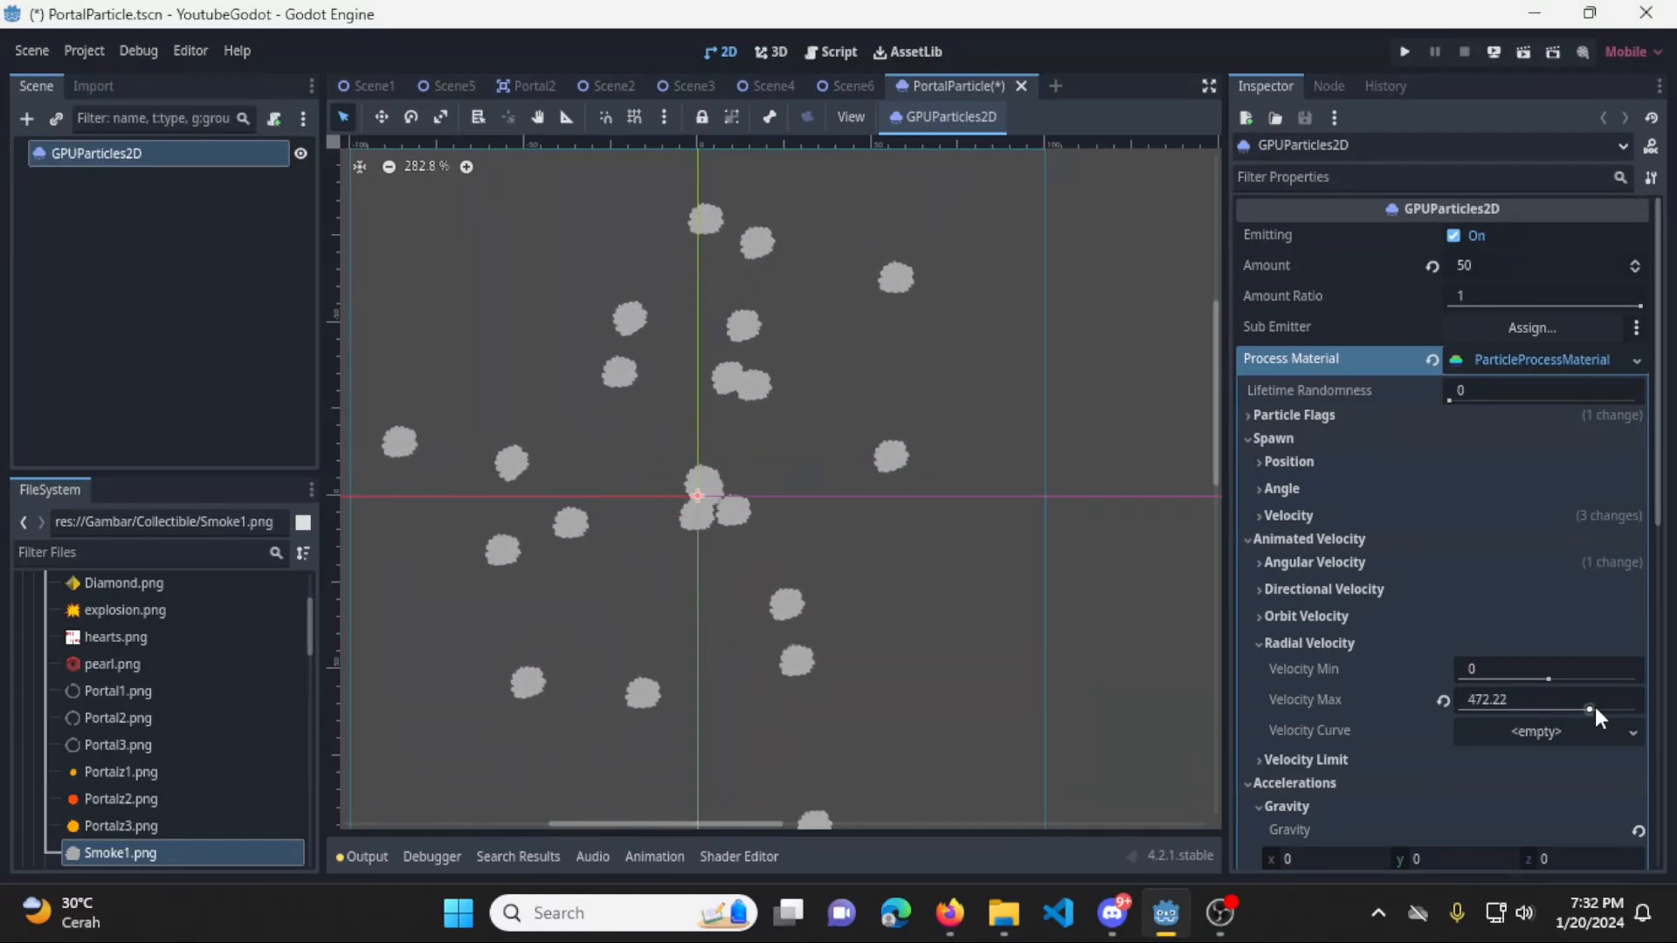
mouse_move(1456, 709)
mouse_down()
mouse_move(1295, 706)
mouse_move(1580, 711)
mouse_move(1474, 714)
mouse_up()
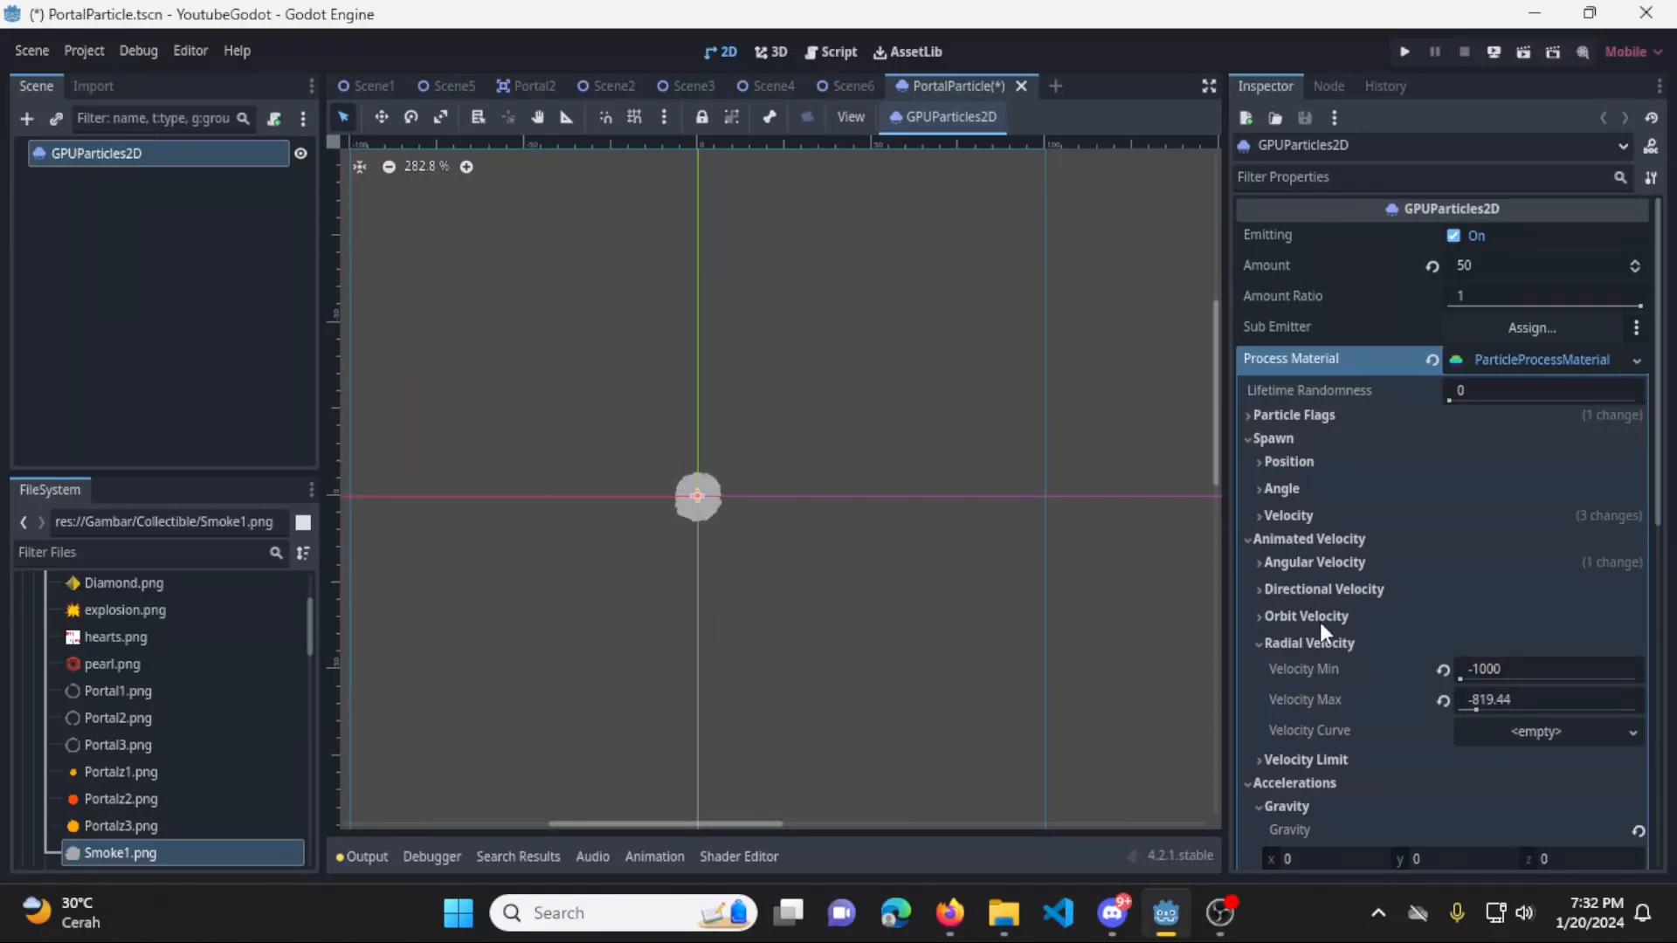
Change the spawn Emission Shape to Sphere Surface with an Emission Sphere Radius of 44 and collapse the Position properties
click(1397, 438)
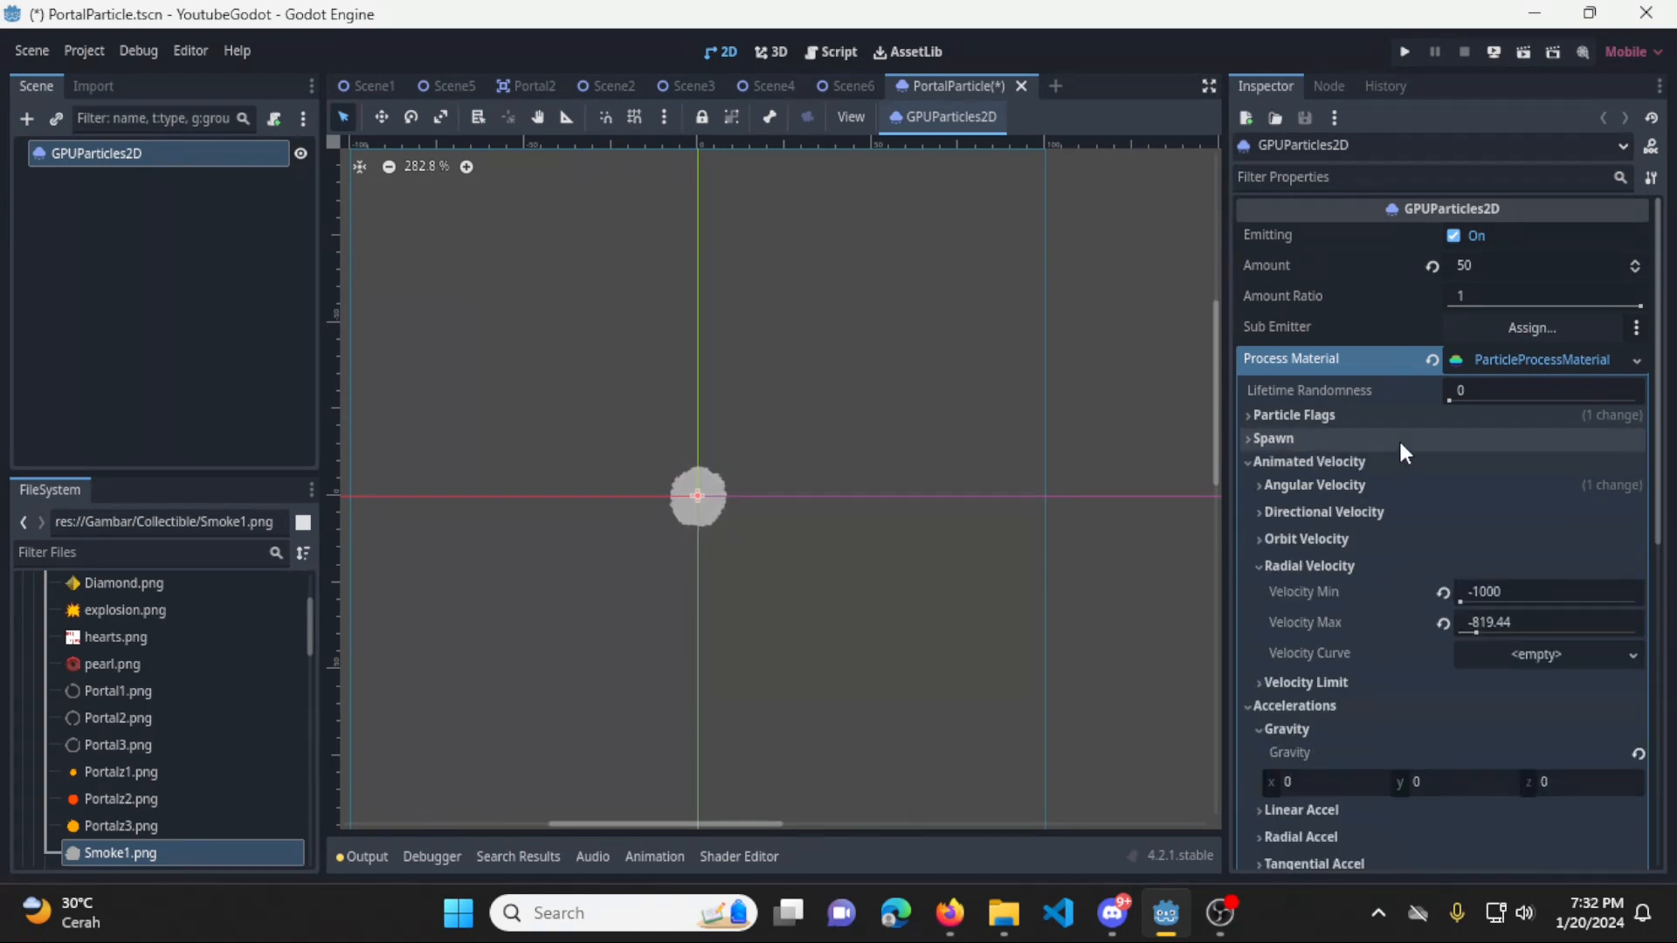
click(1257, 568)
click(1331, 437)
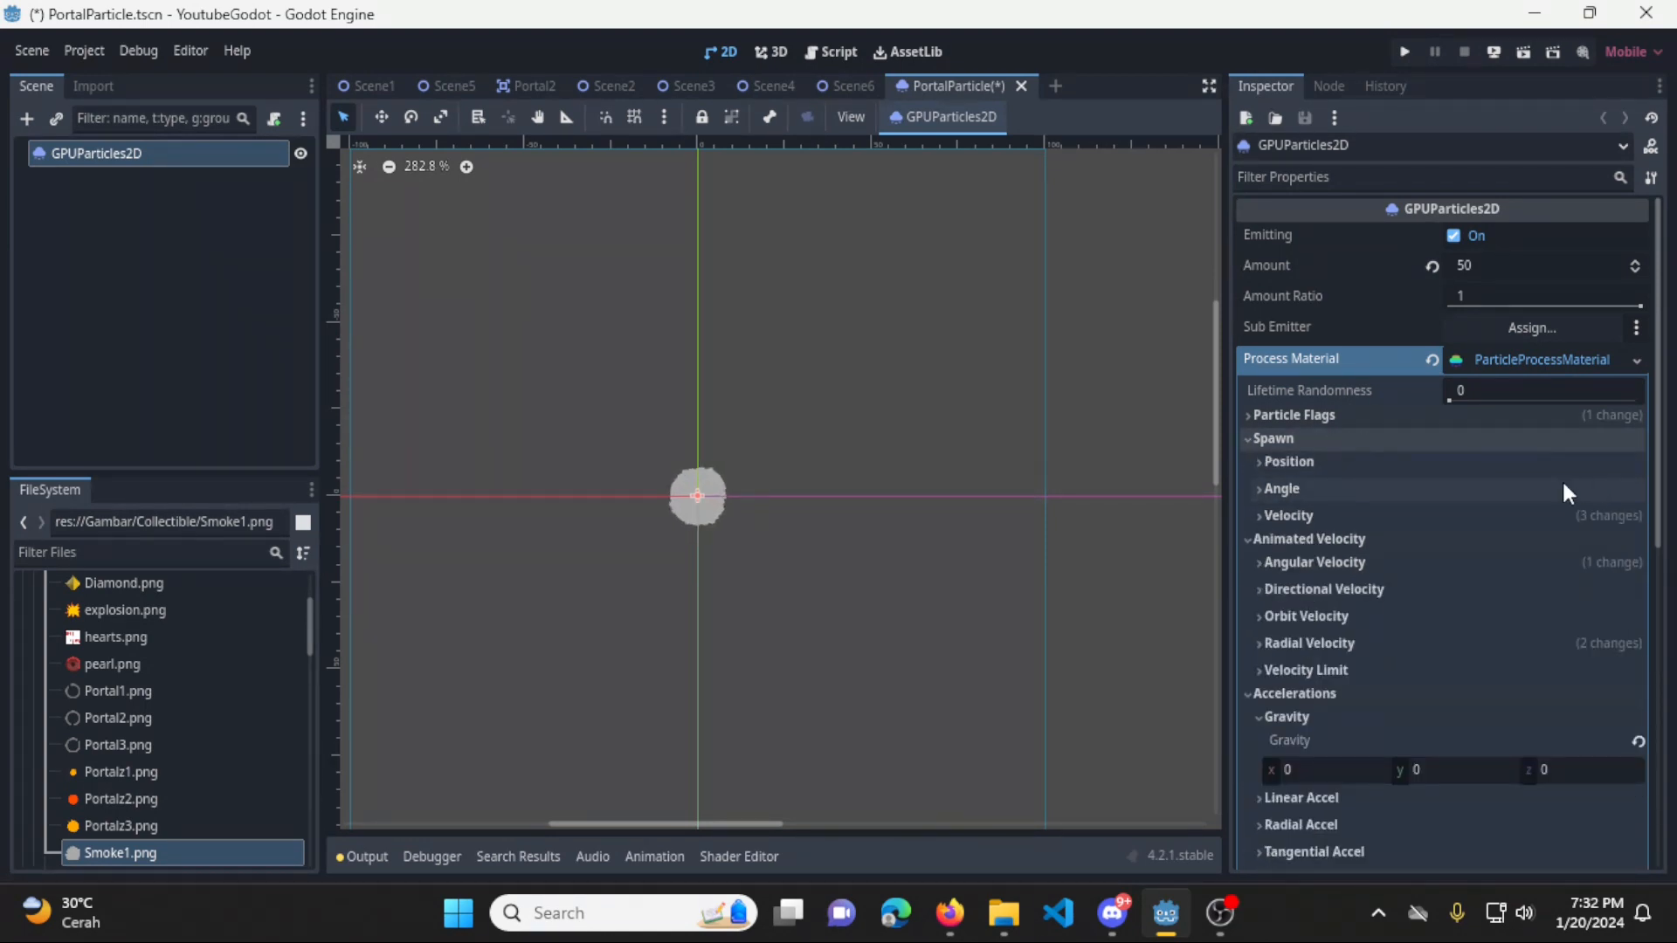
click(1384, 486)
click(1392, 461)
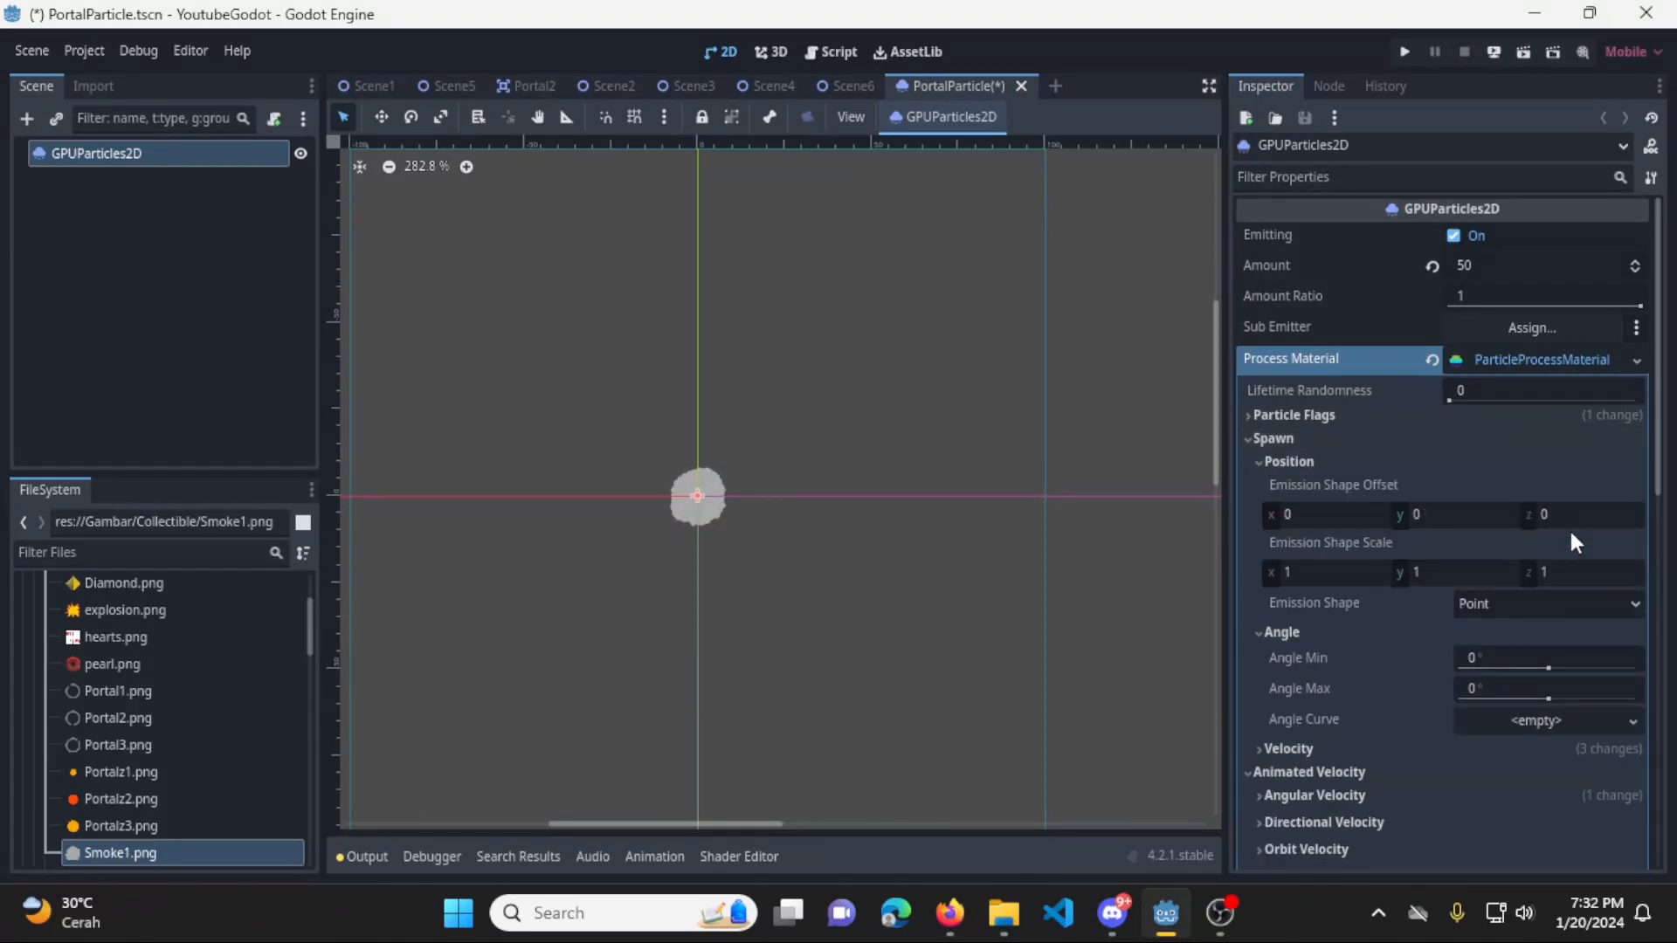
click(1633, 604)
click(1603, 681)
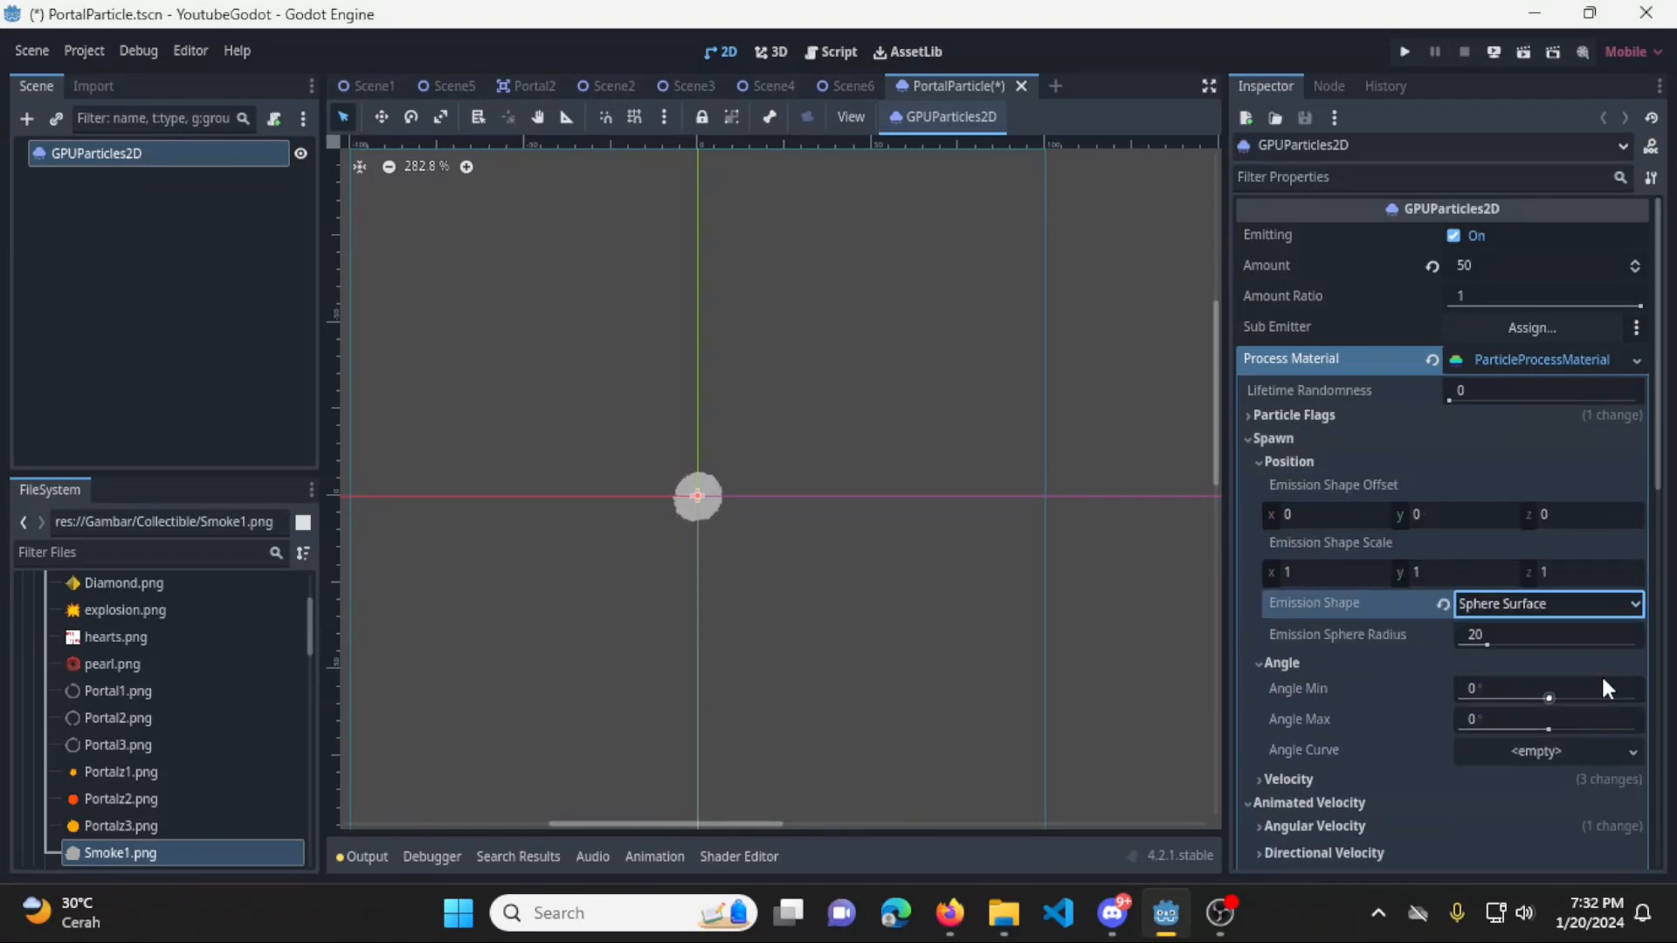
click(1520, 633)
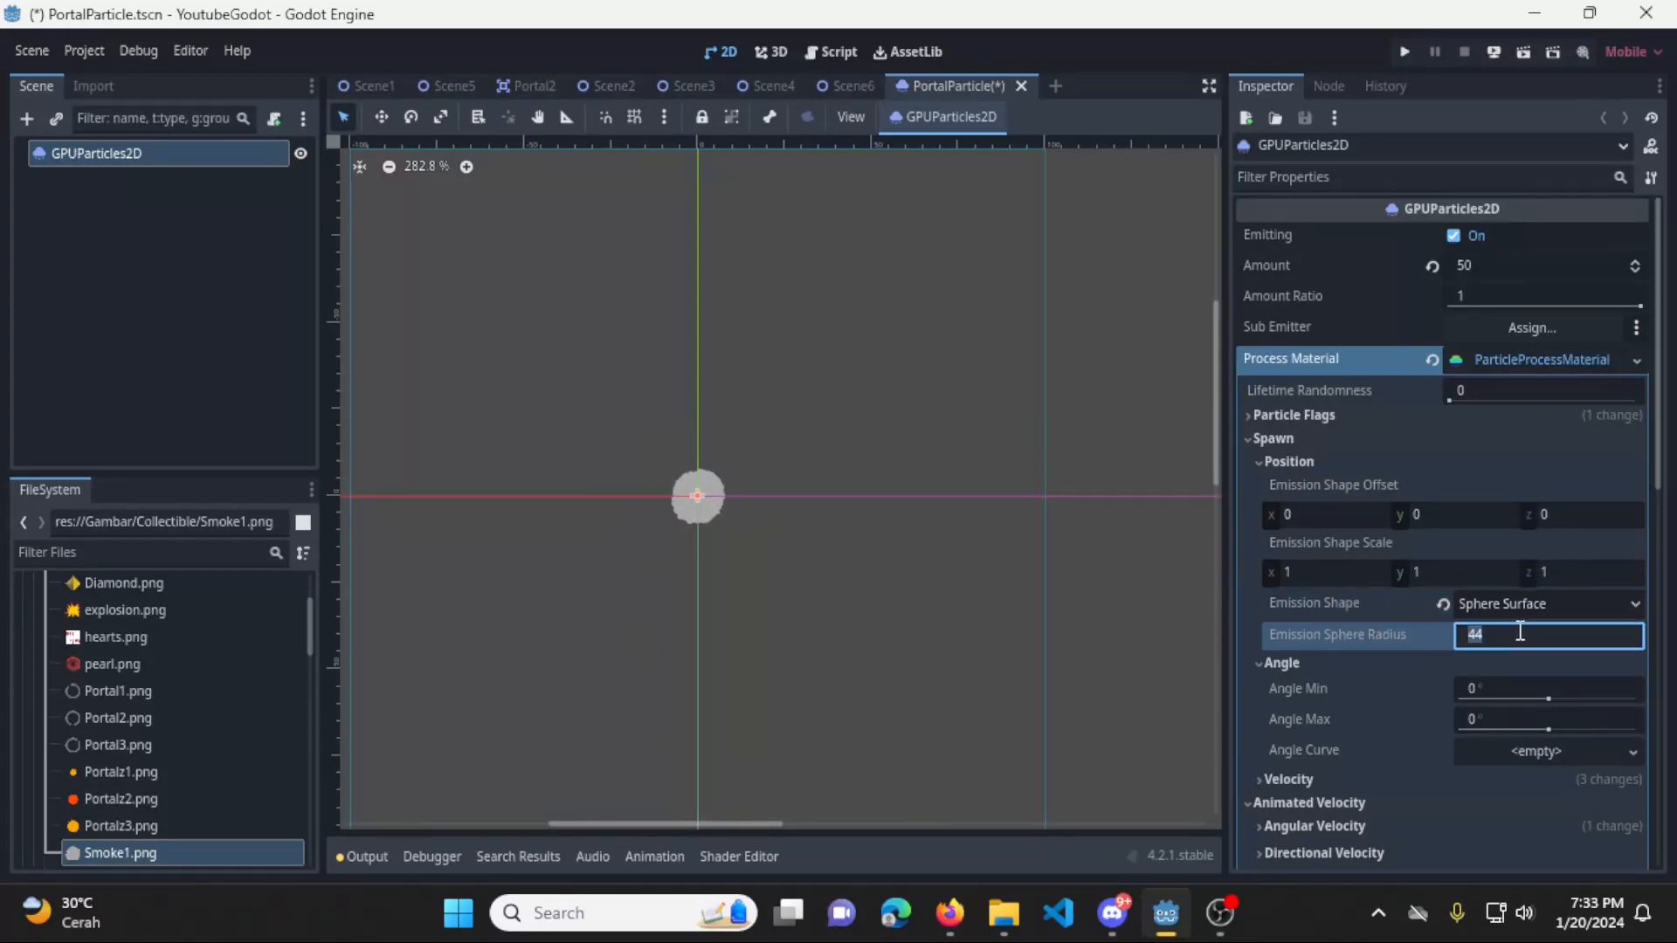
click(1277, 459)
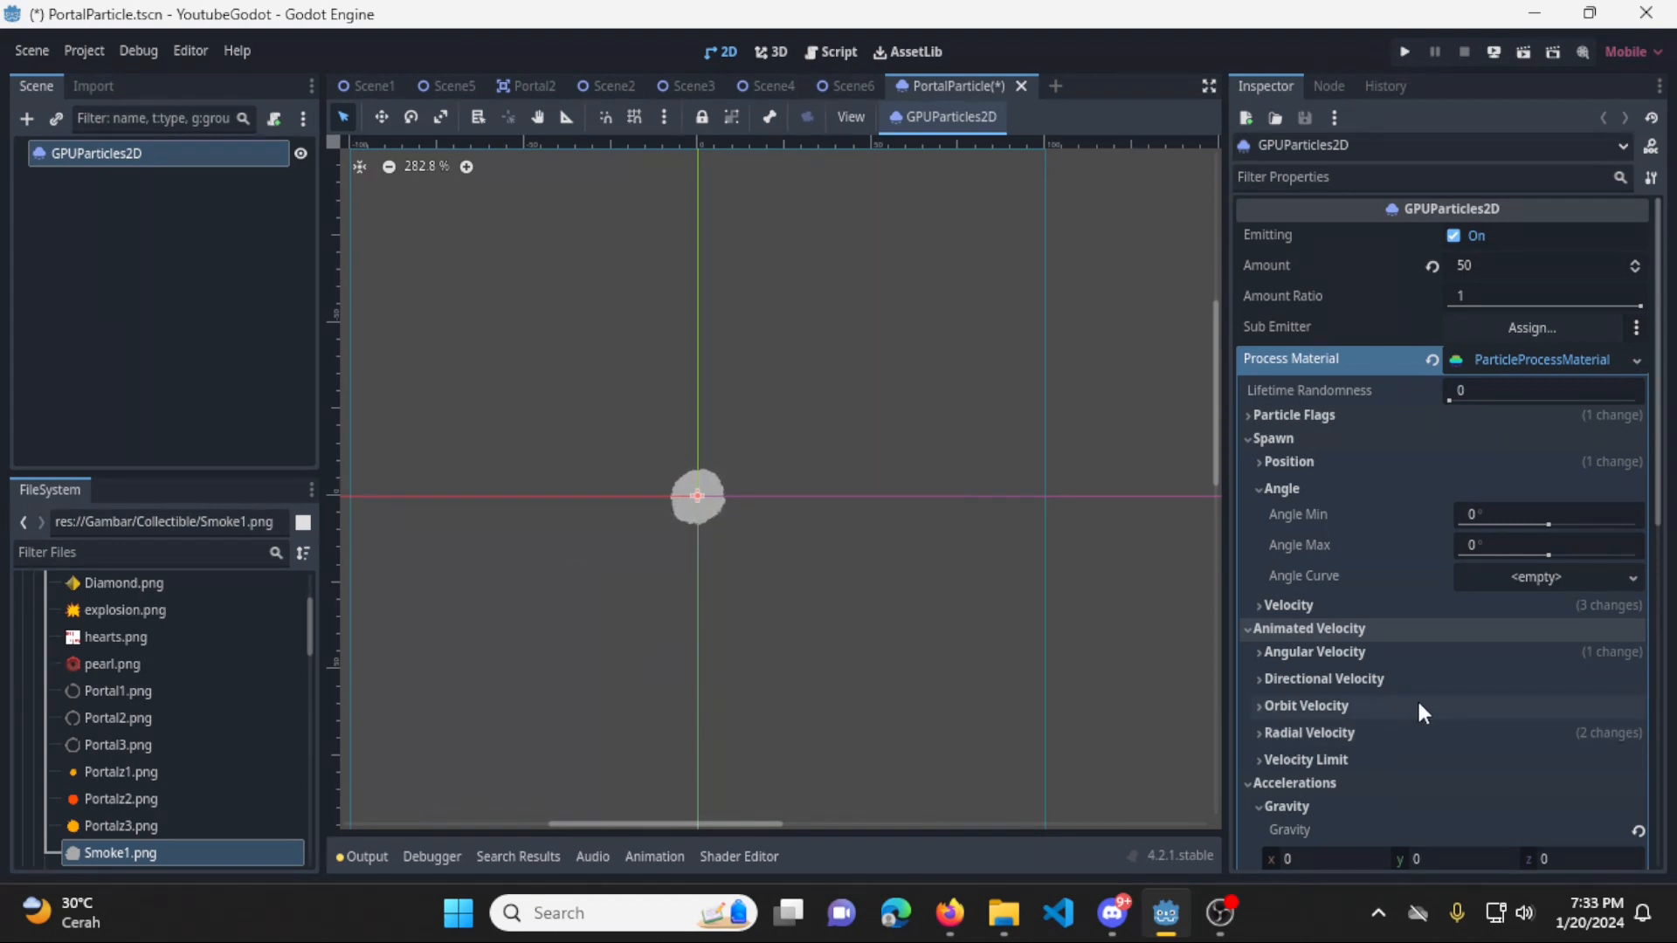
Reset the Radial Velocity's Velocity Min and Velocity Max to their defaults
click(1305, 728)
scroll(1491, 698, down, 2)
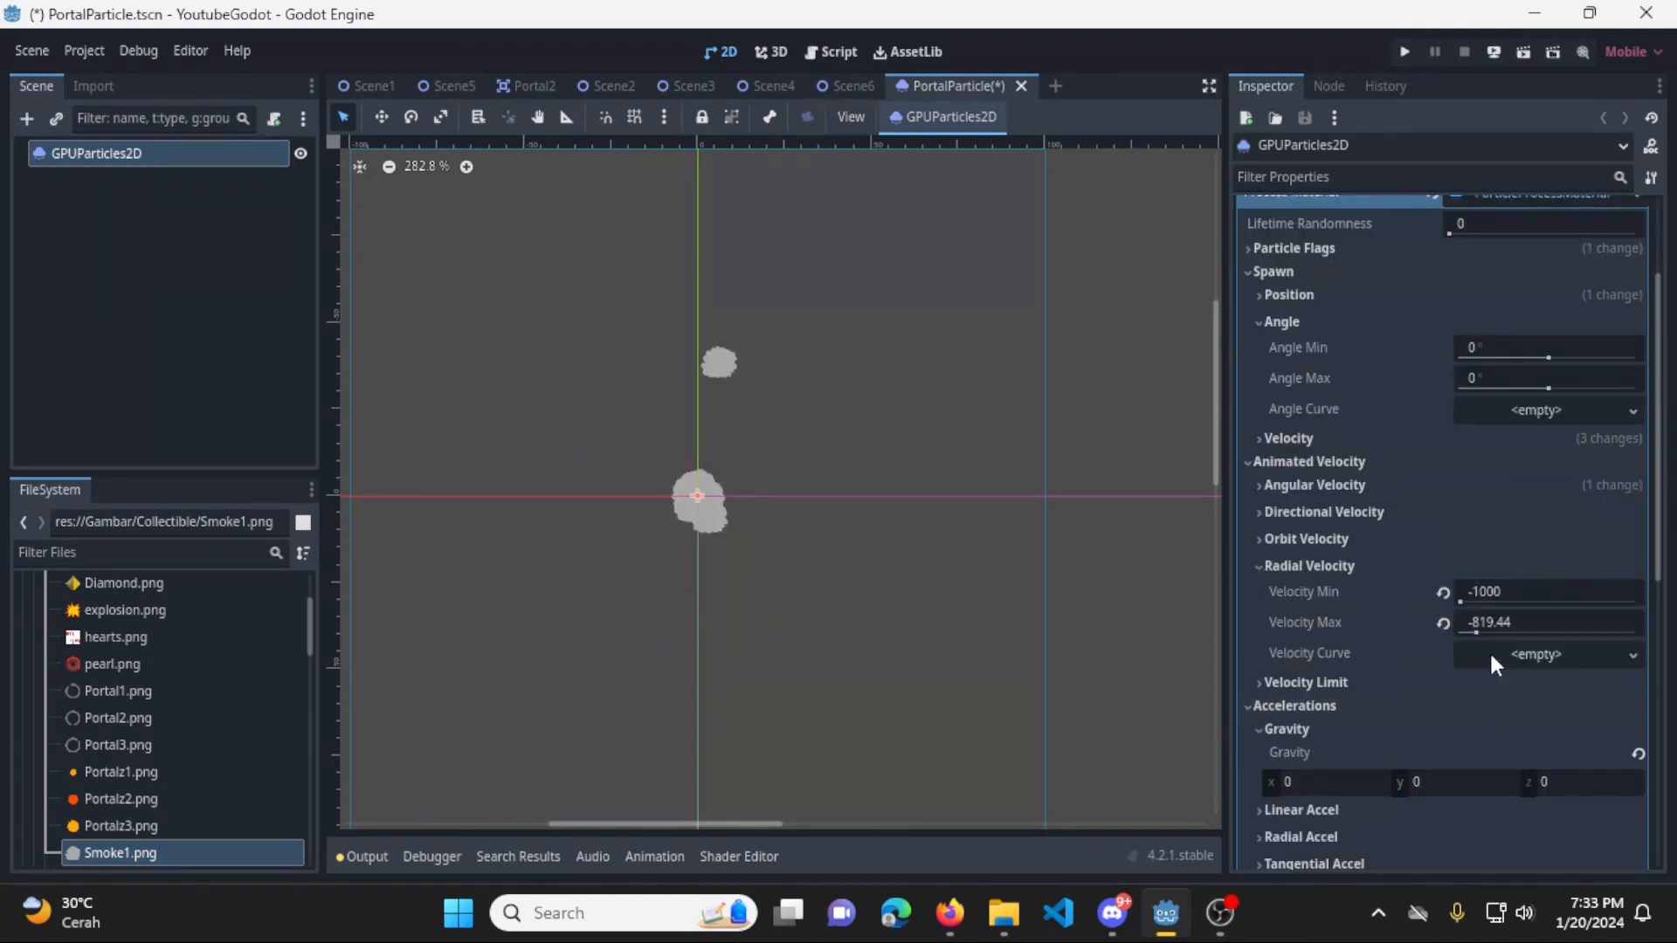
click(1442, 593)
click(1443, 624)
Set the Radial Velocity's Velocity Max to 50
click(1547, 620)
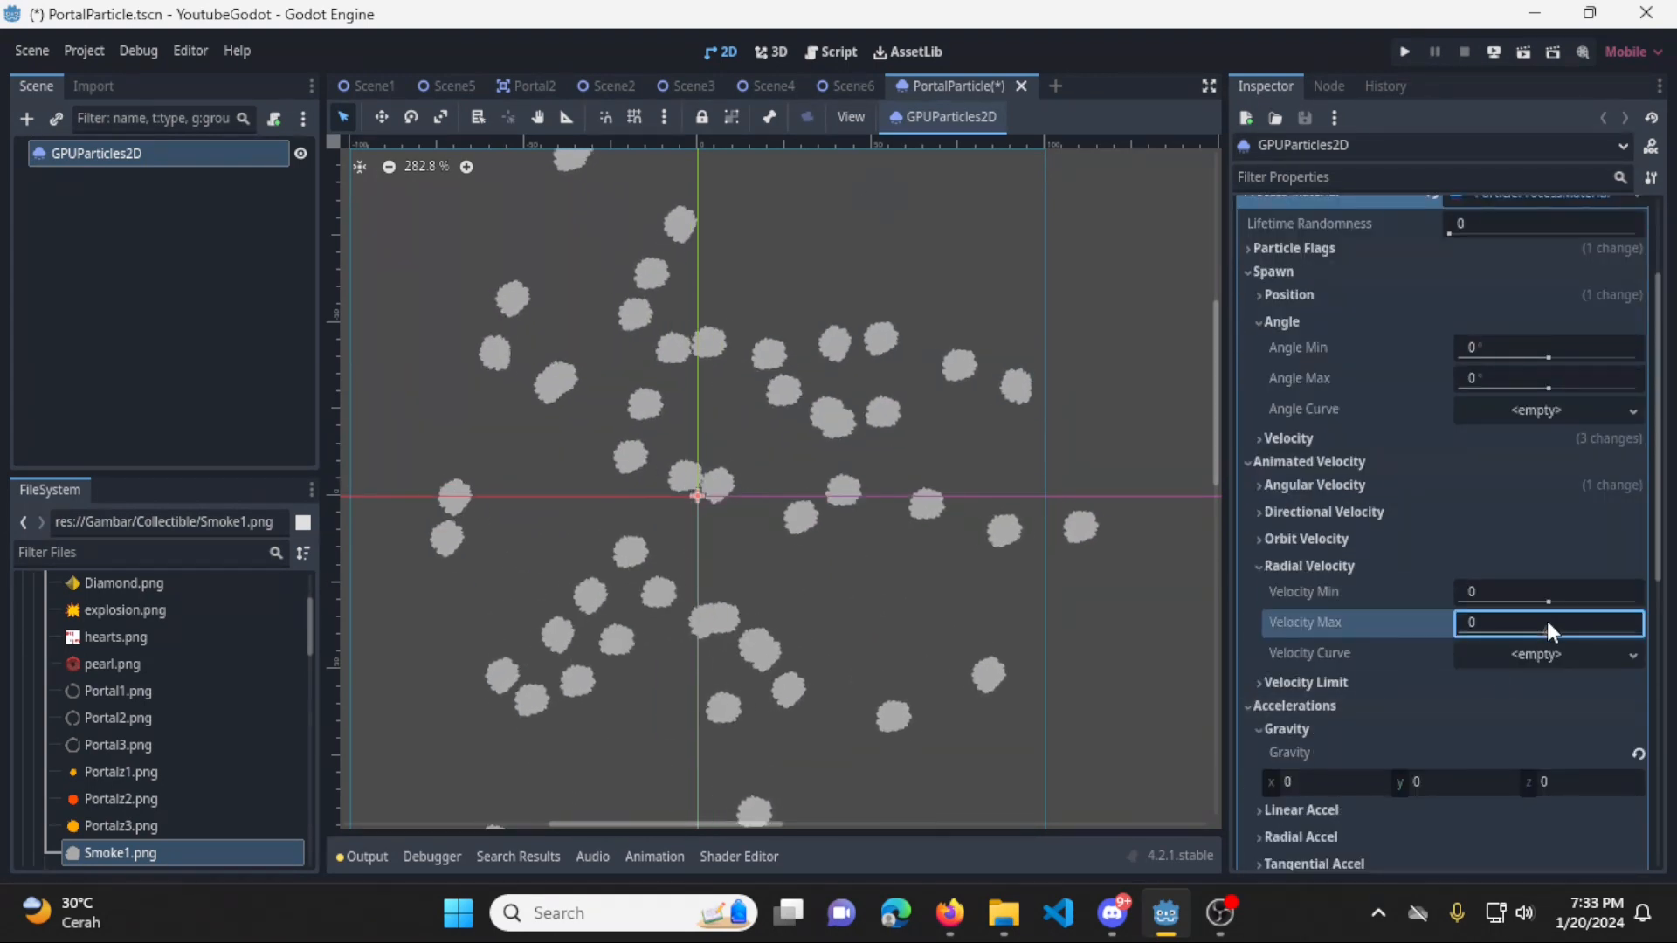
click(1569, 614)
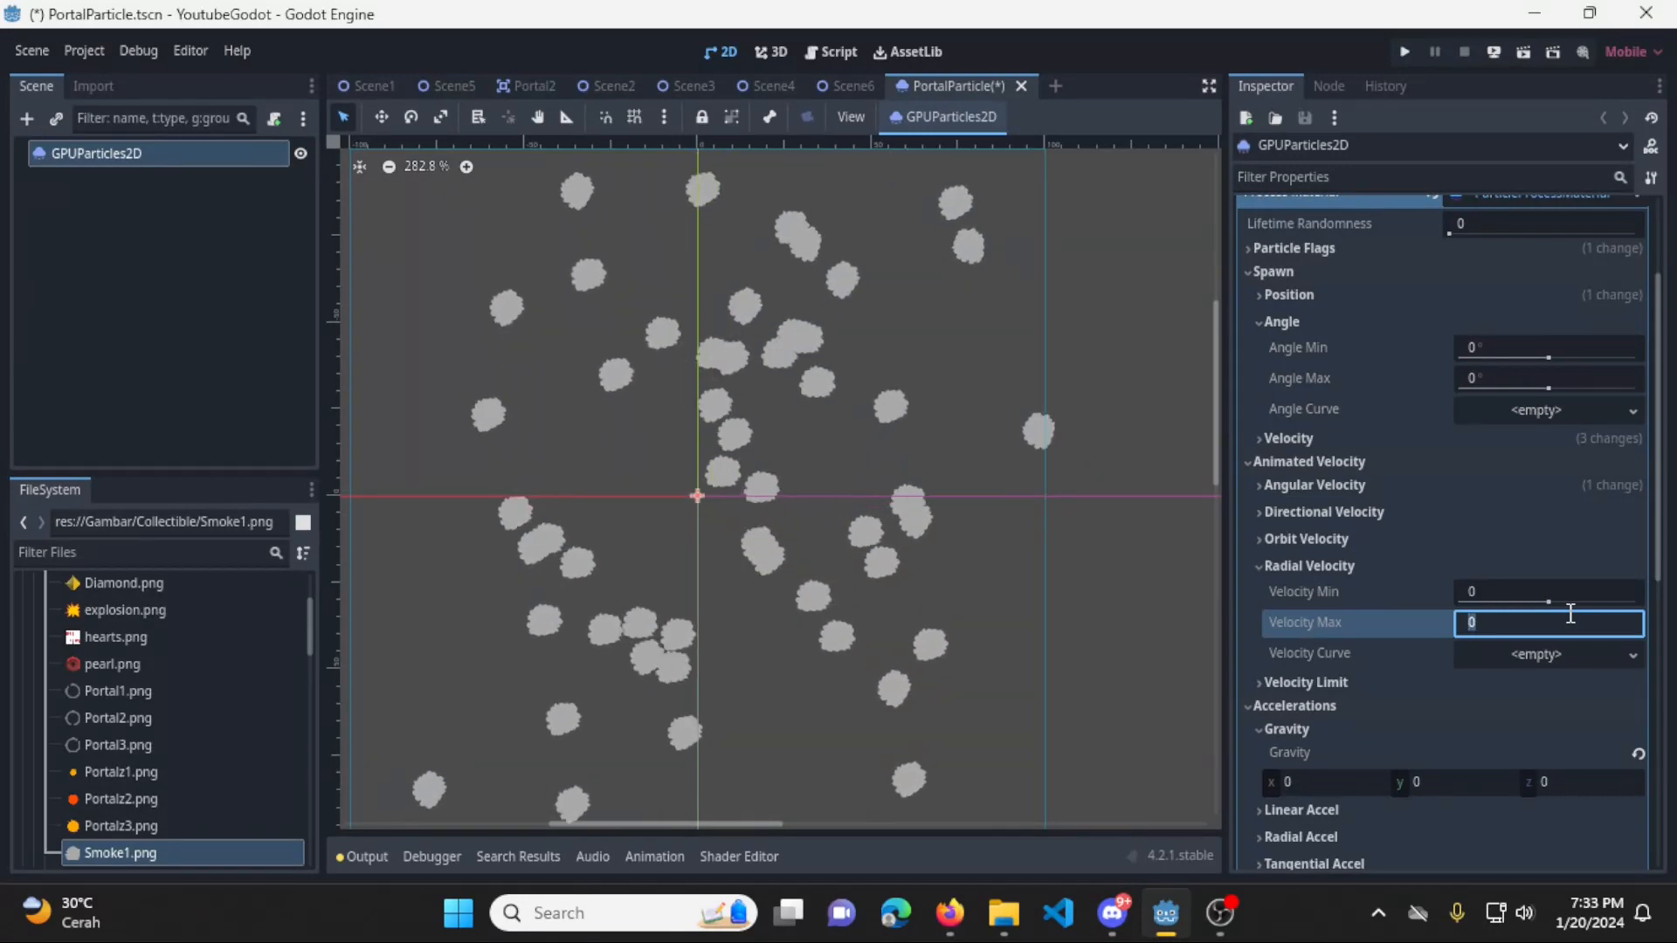
text(50)
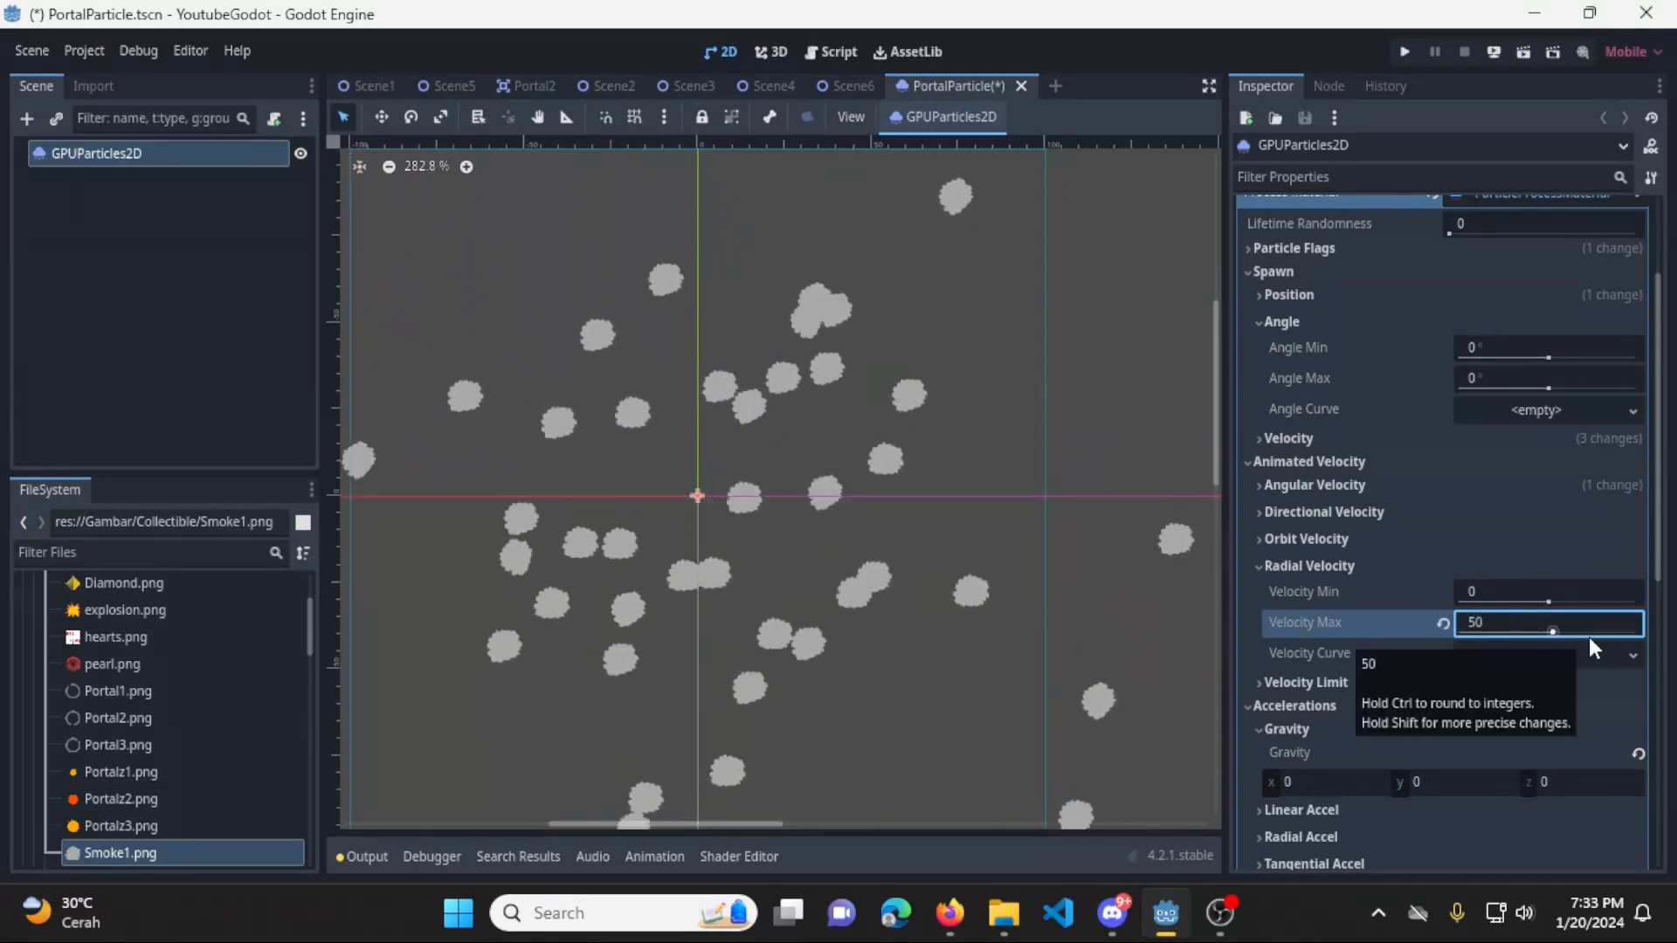
Set the Radial Velocity's Velocity Max to -50, collapse that group and open the Velocity Limit properties
double_click(1580, 622)
text(-50)
key(Return)
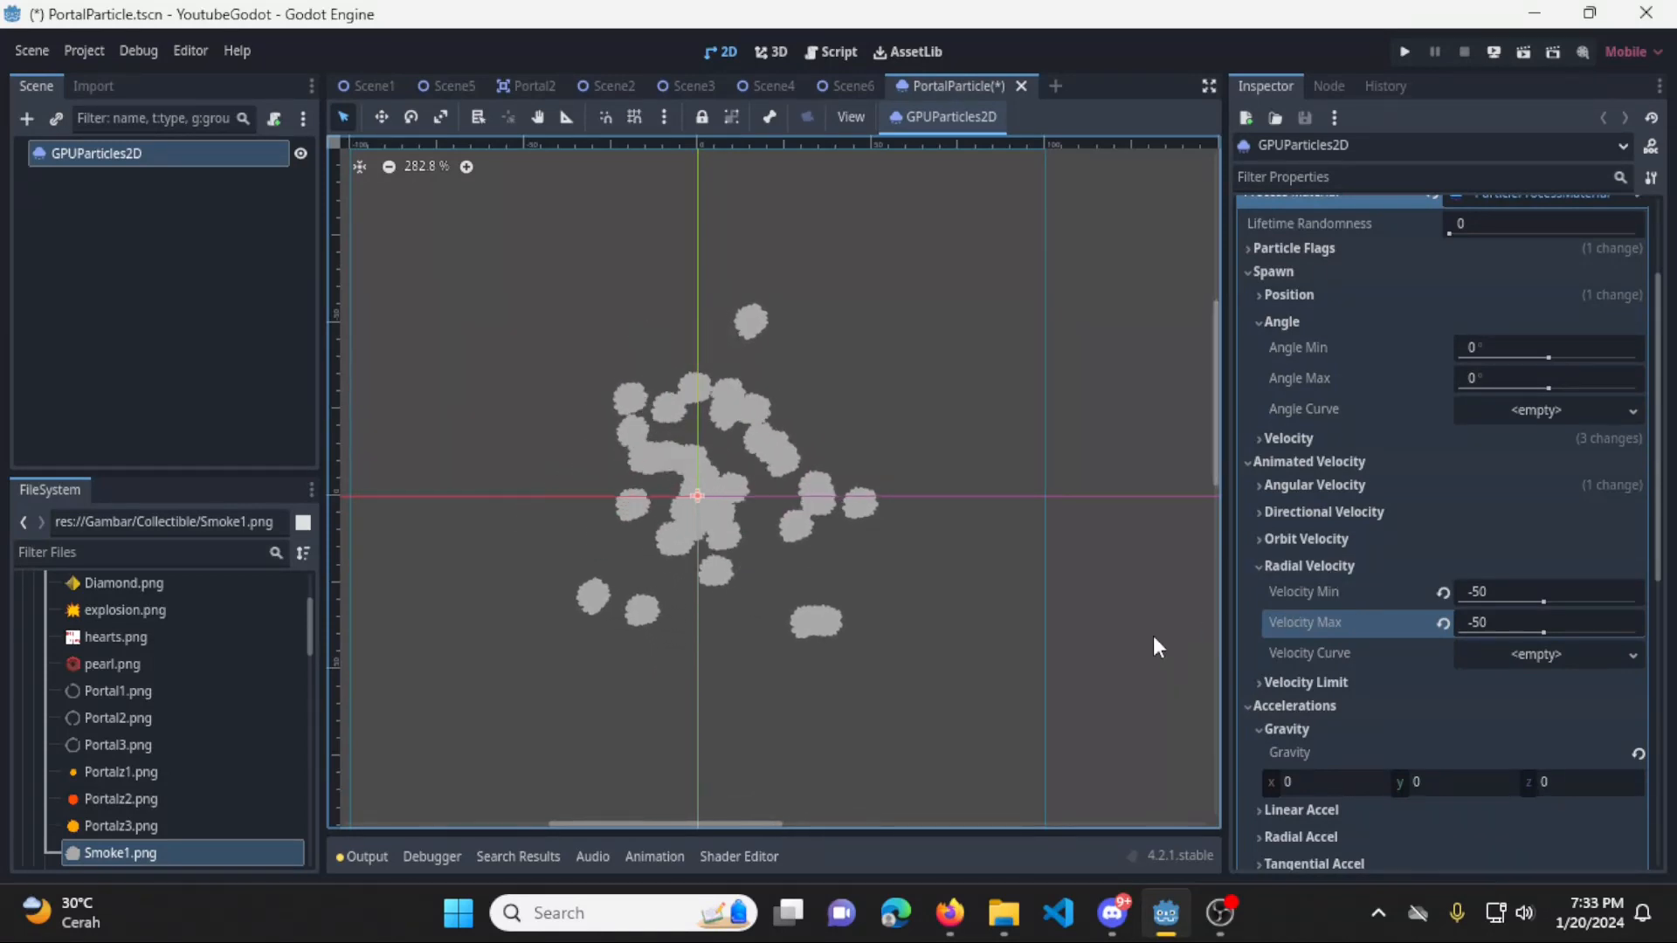
click(1255, 565)
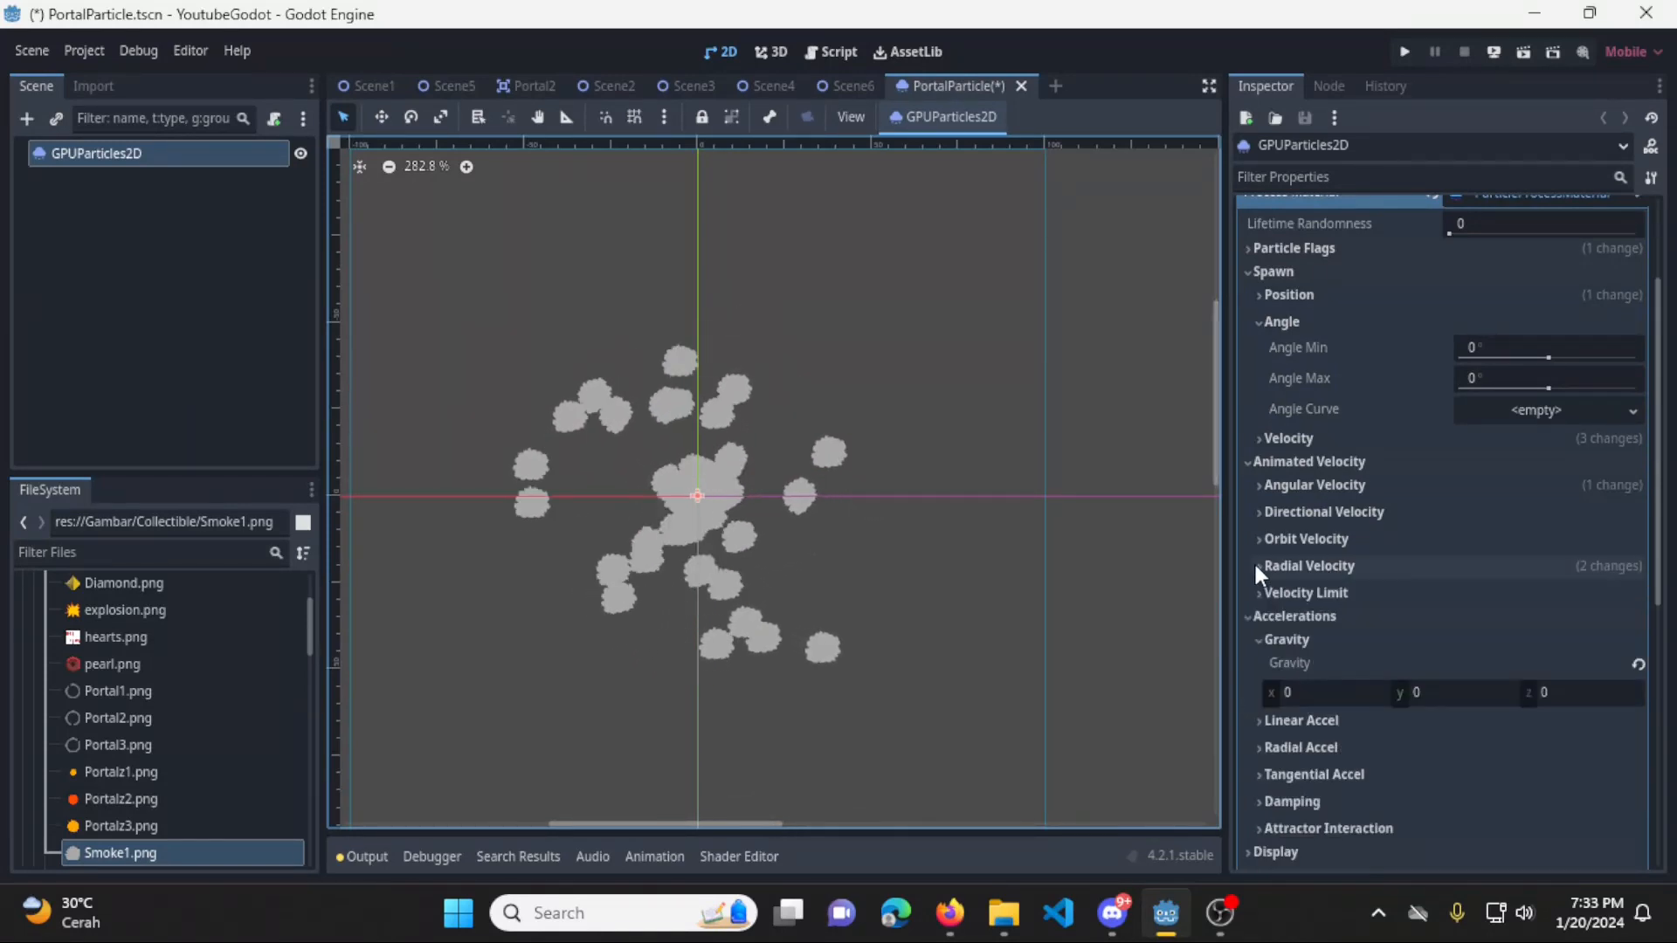
click(1310, 593)
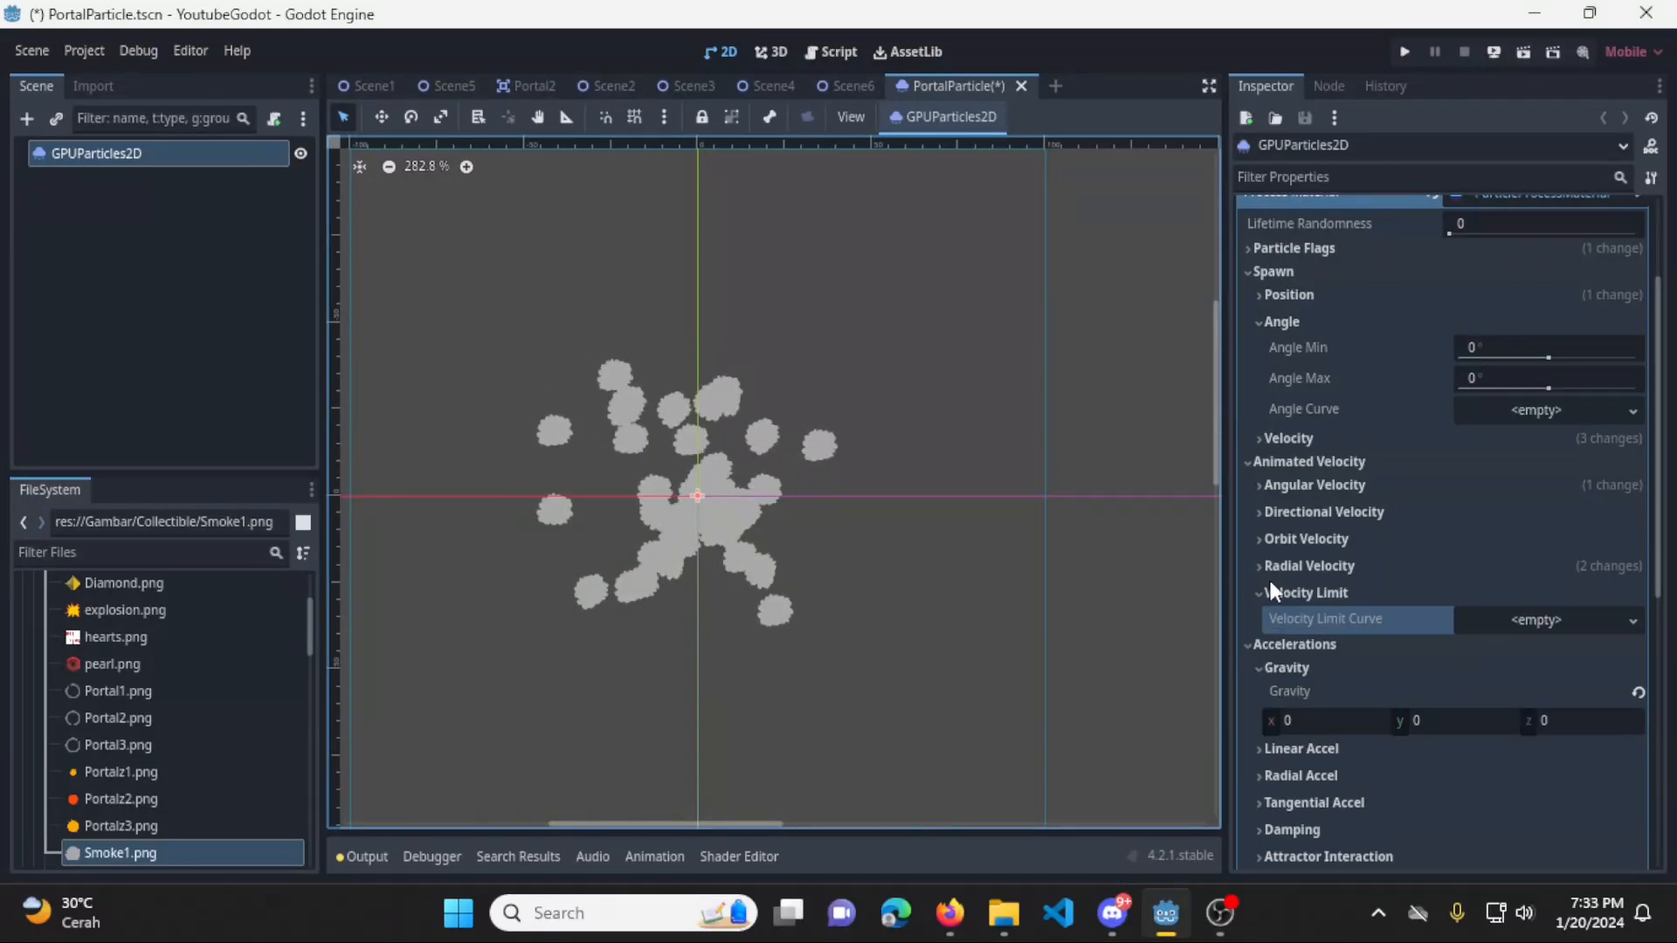
Collapse the Animated Velocity and Spawn groups and look through the Gravity and Linear Accel properties under Accelerations
click(1250, 461)
click(1250, 271)
click(1305, 318)
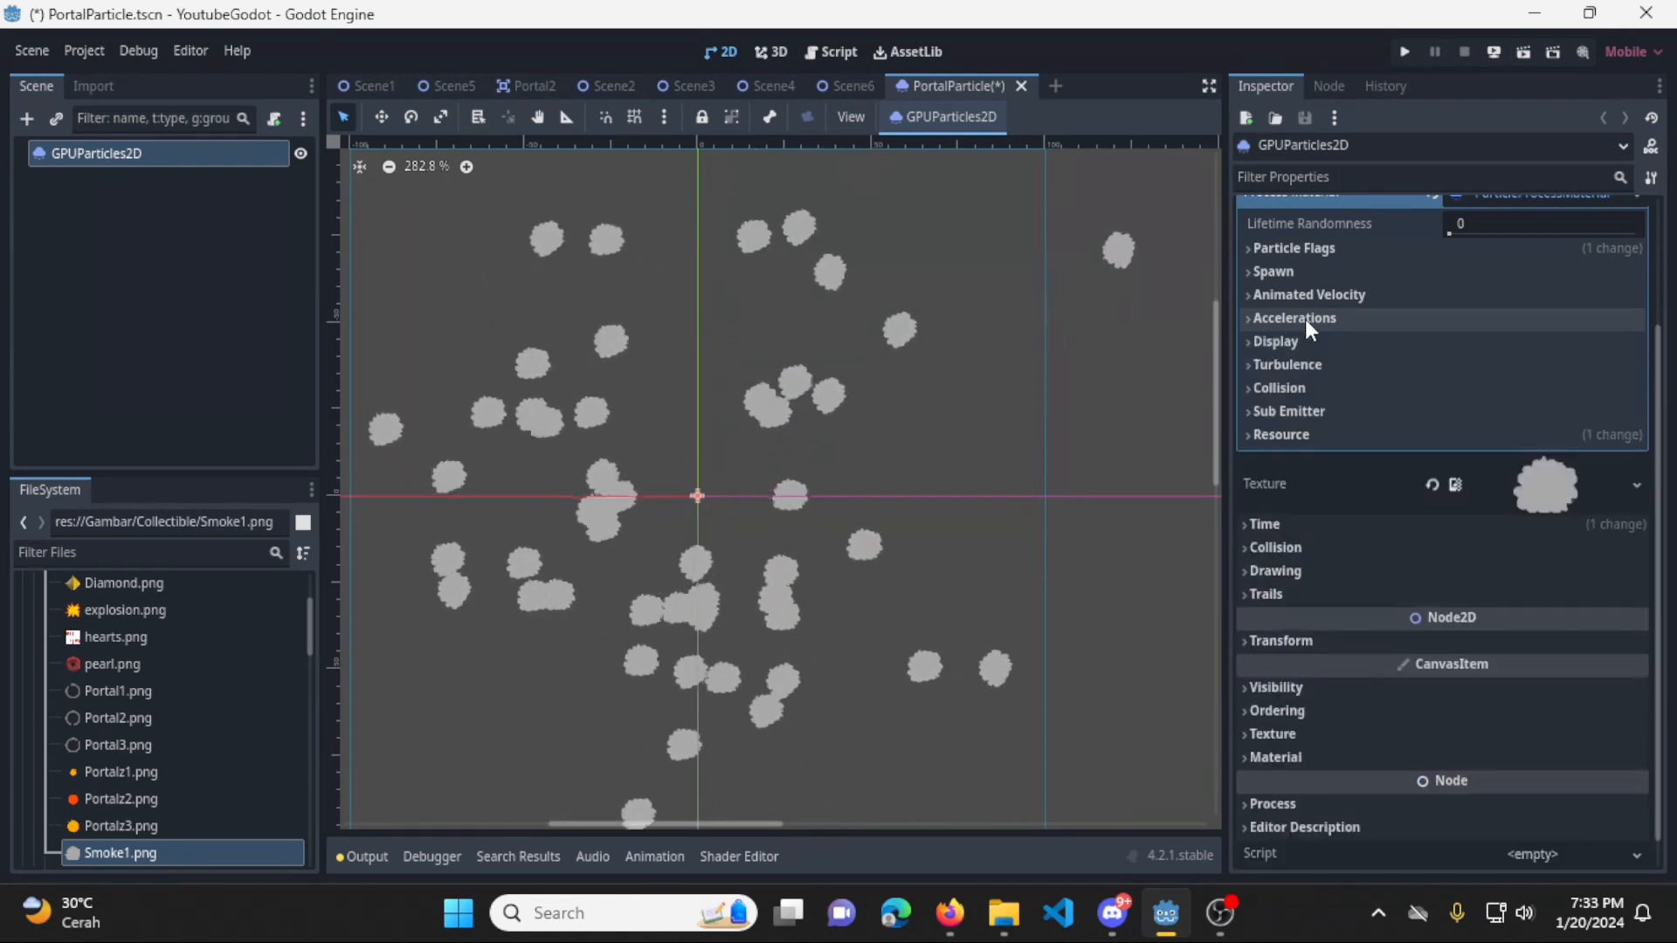
click(1304, 318)
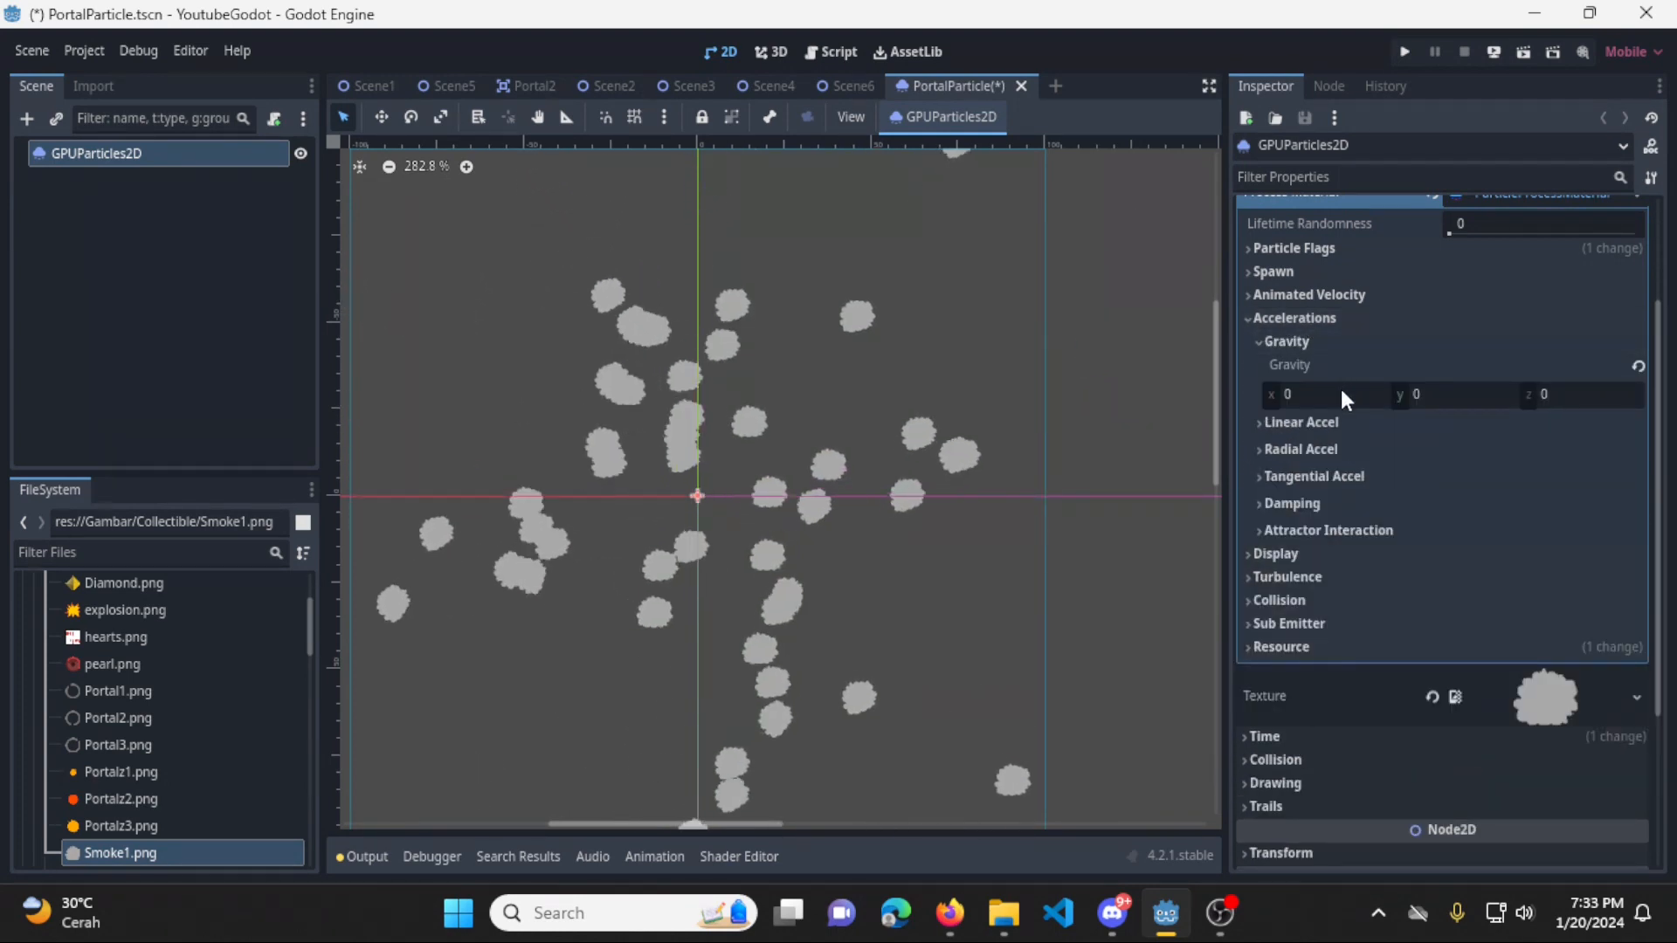
click(1264, 341)
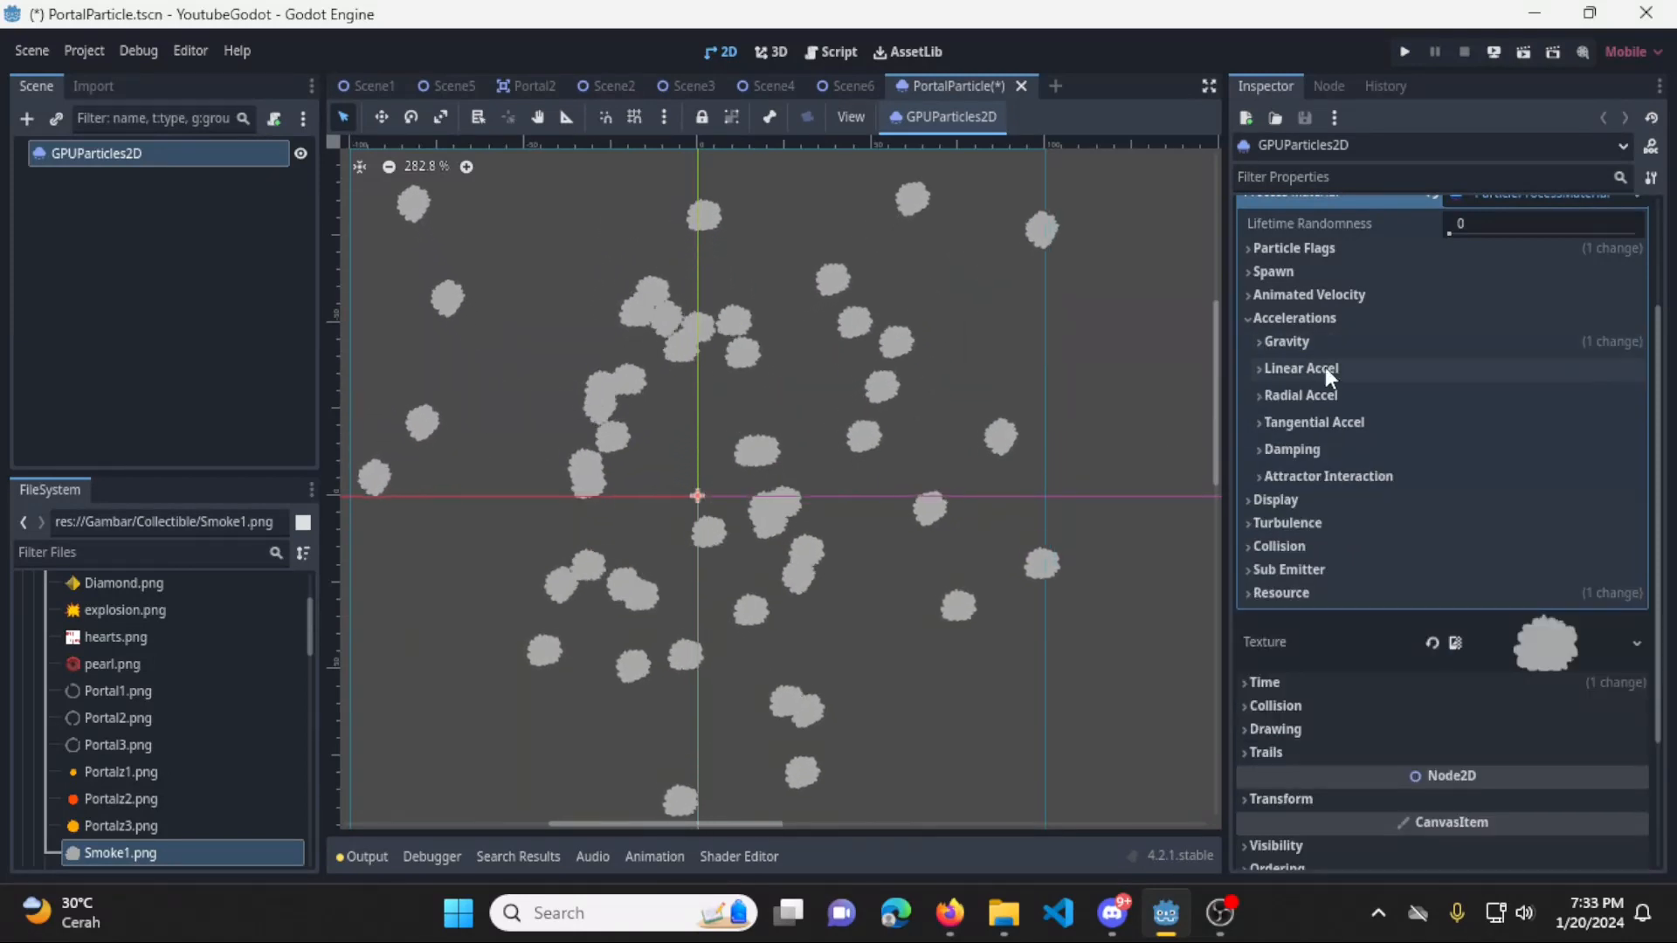
click(1331, 375)
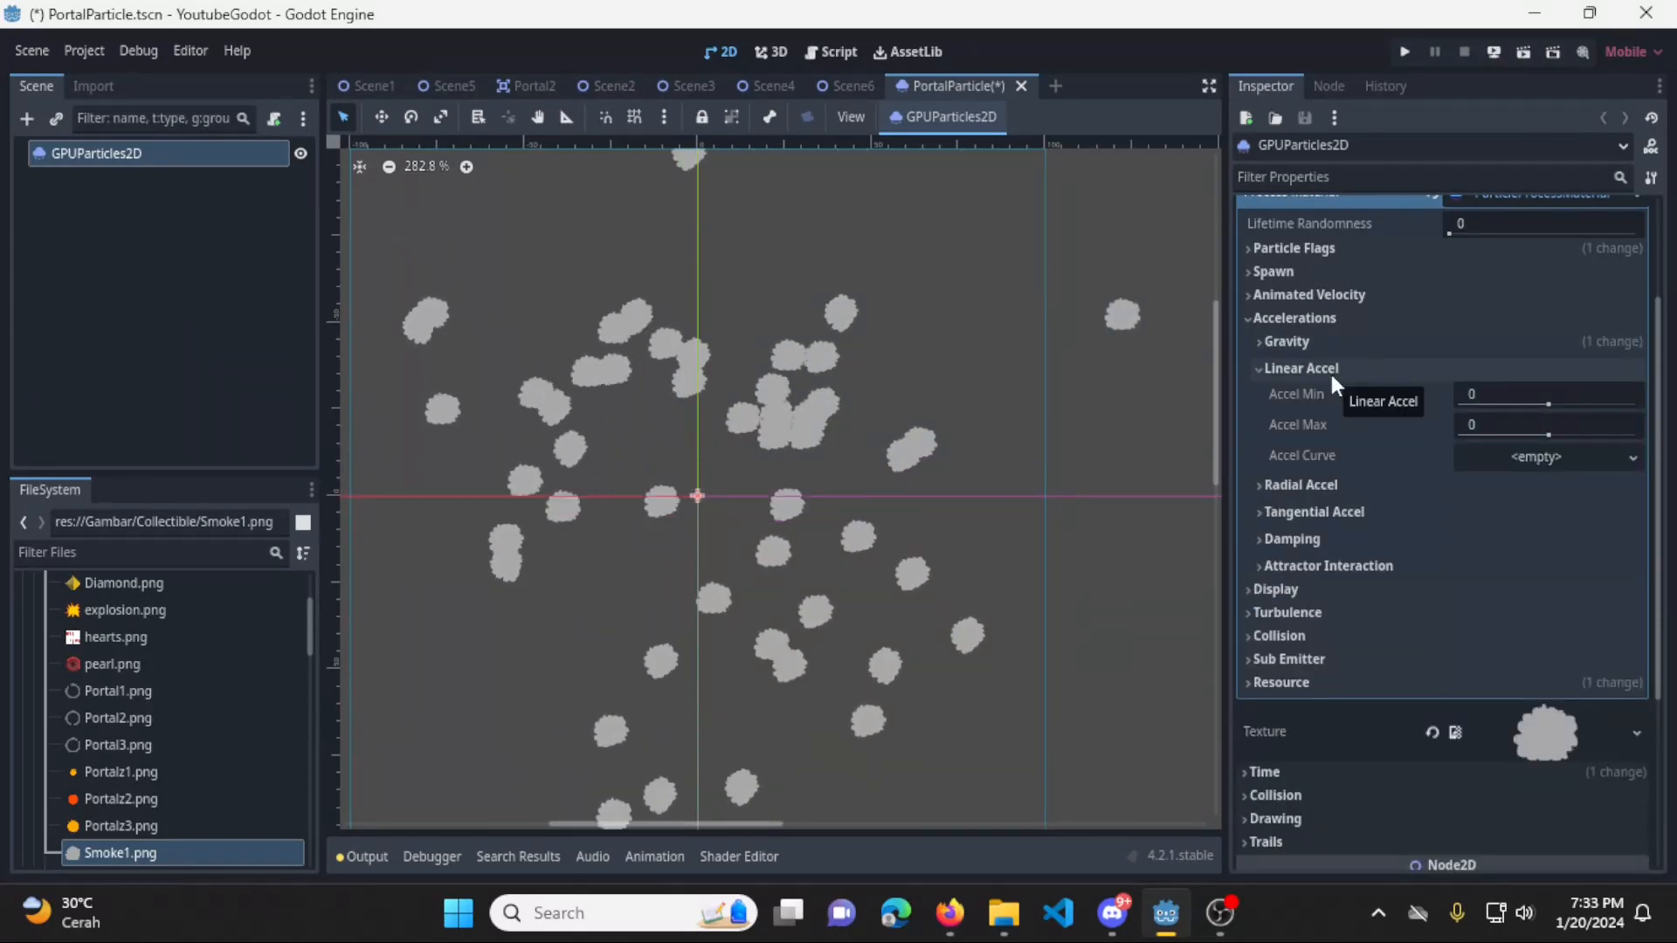
click(1257, 365)
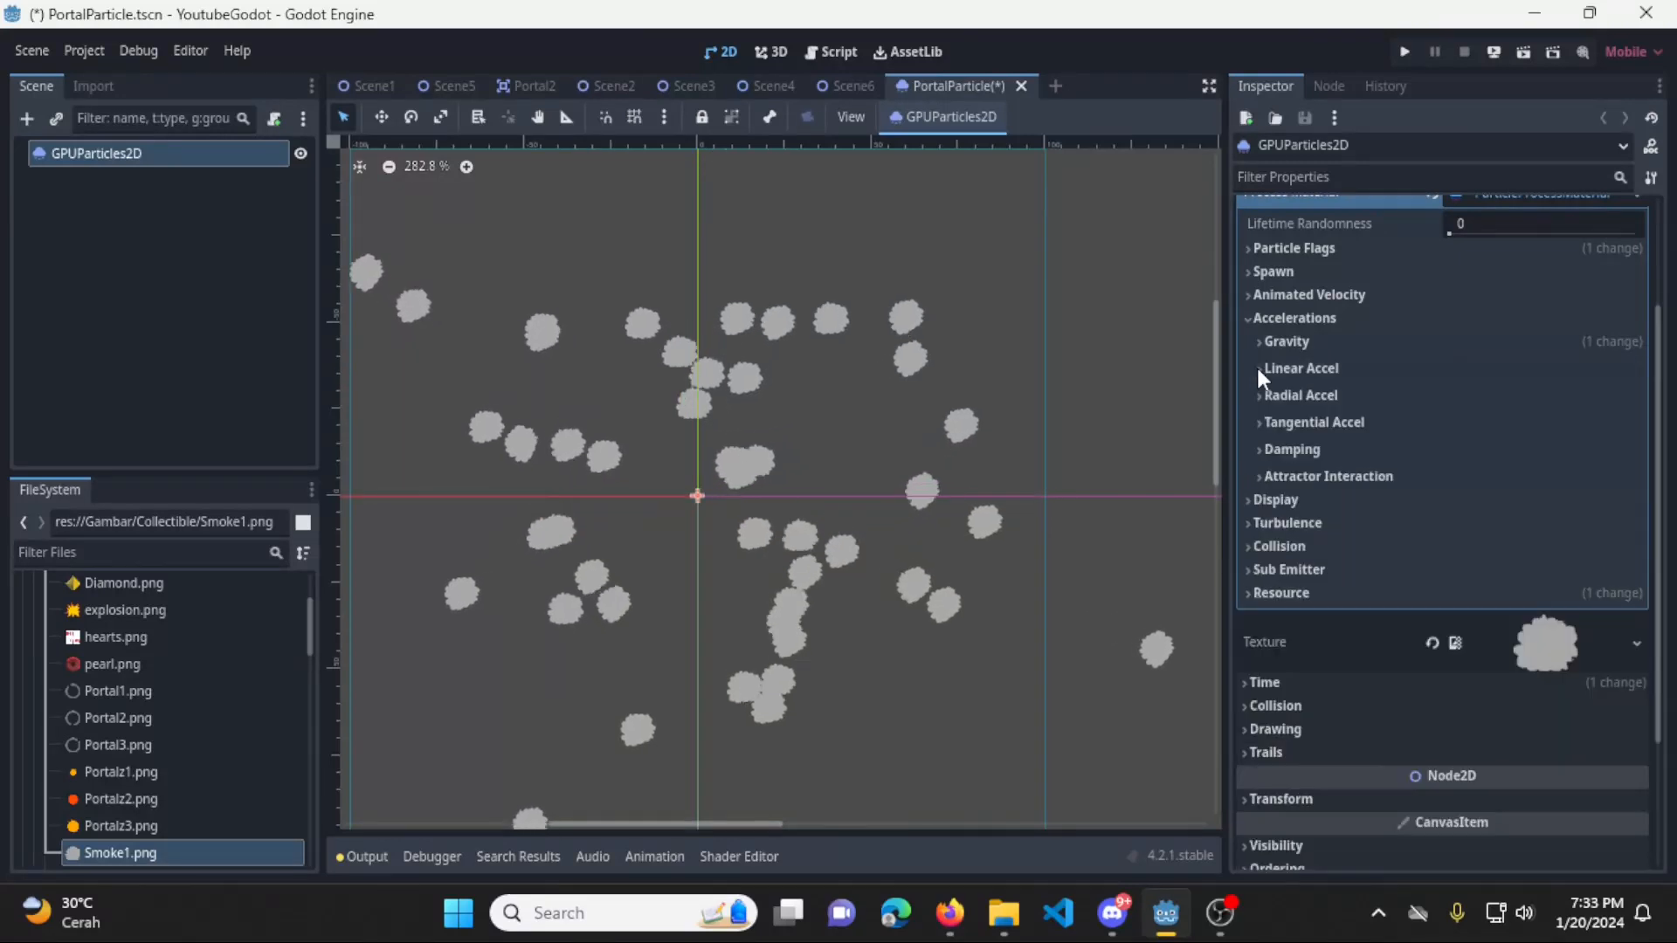
Try Tangential Accel values of 19.44 for Accel Min and 59.95 for Accel Max, reset both and collapse the group
click(1317, 422)
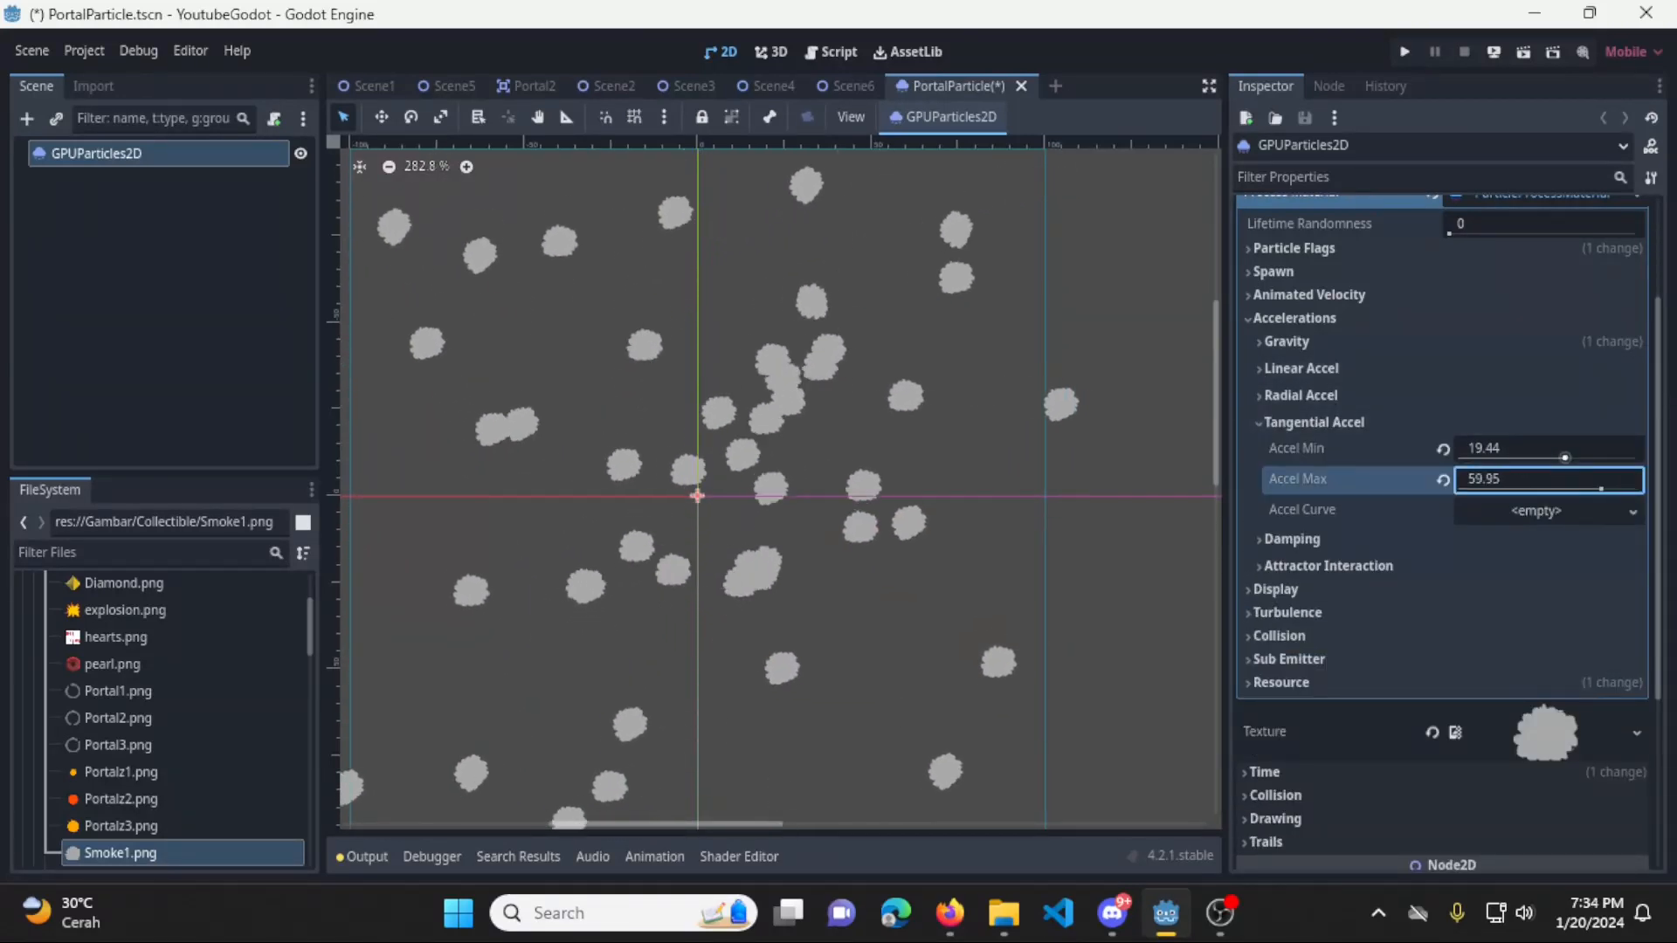
click(1442, 449)
click(1443, 479)
click(1258, 422)
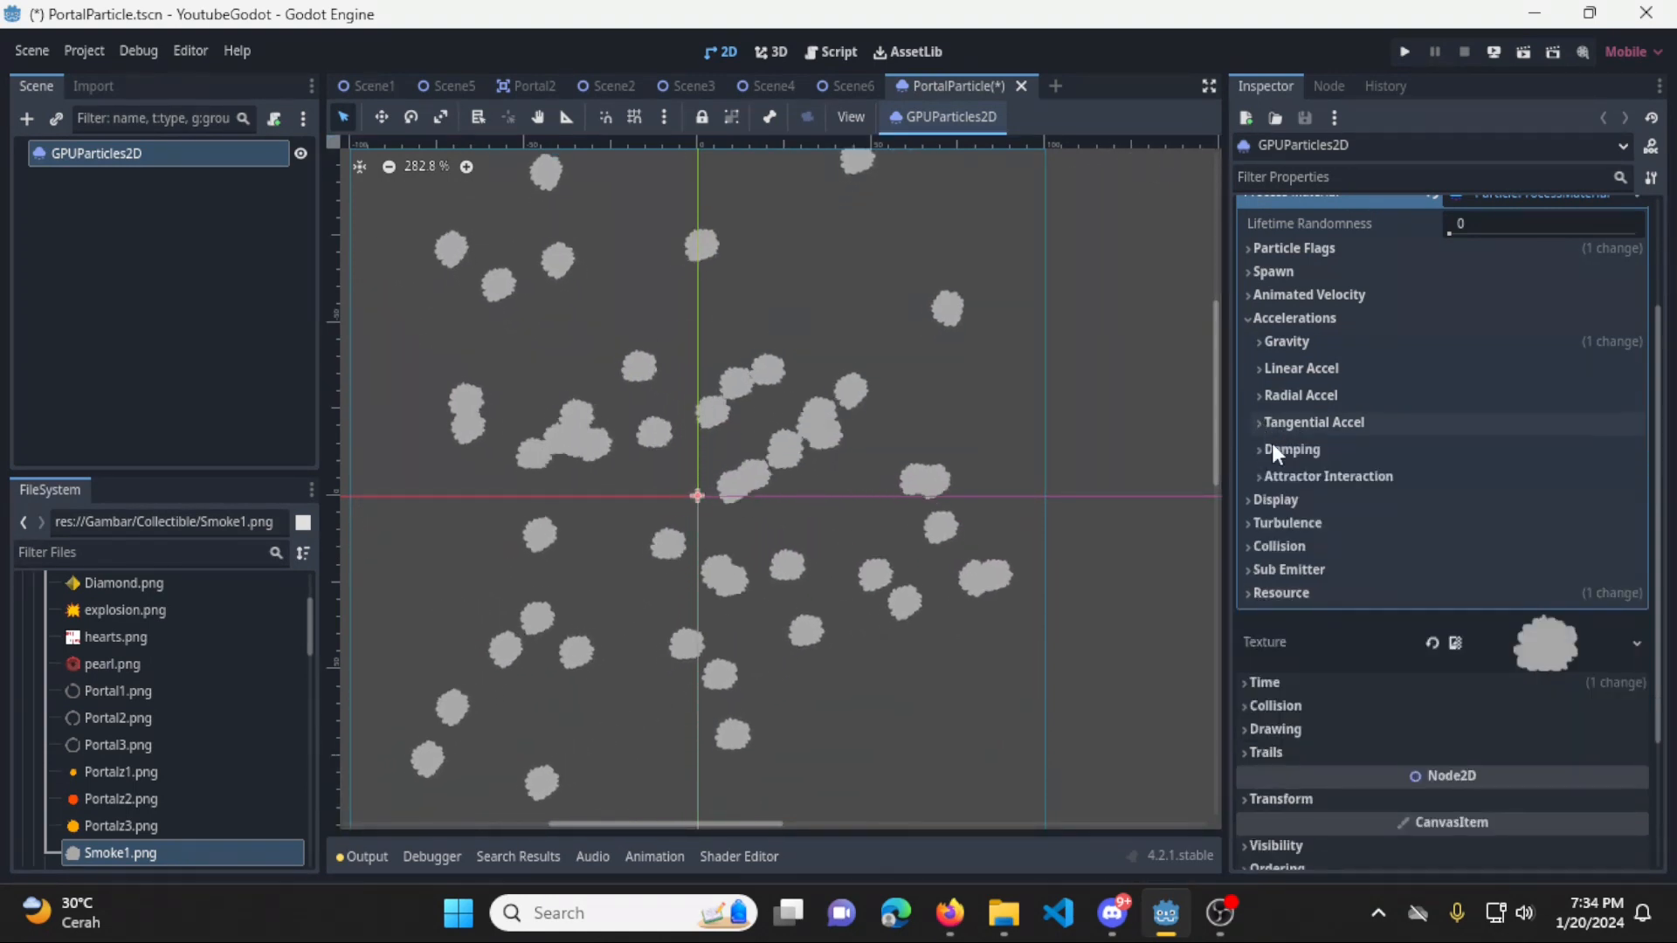
Try a Damping Max of about 44.4, reset it to its default and collapse the Damping and Accelerations groups
click(1325, 450)
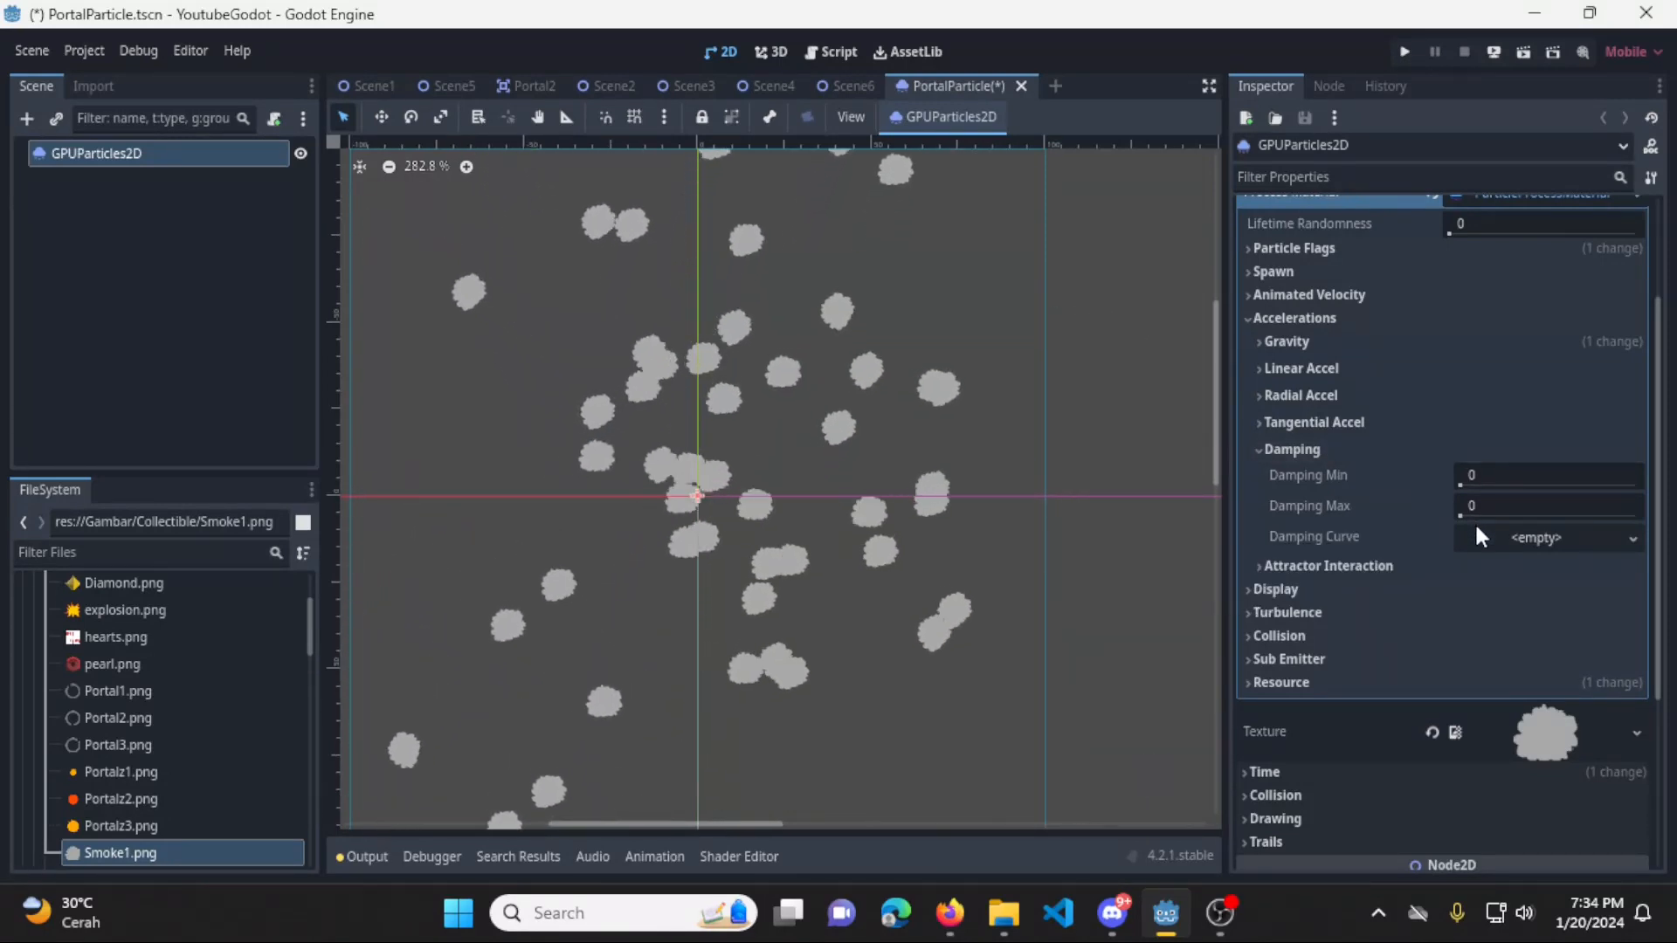
drag(1462, 516, 1539, 515)
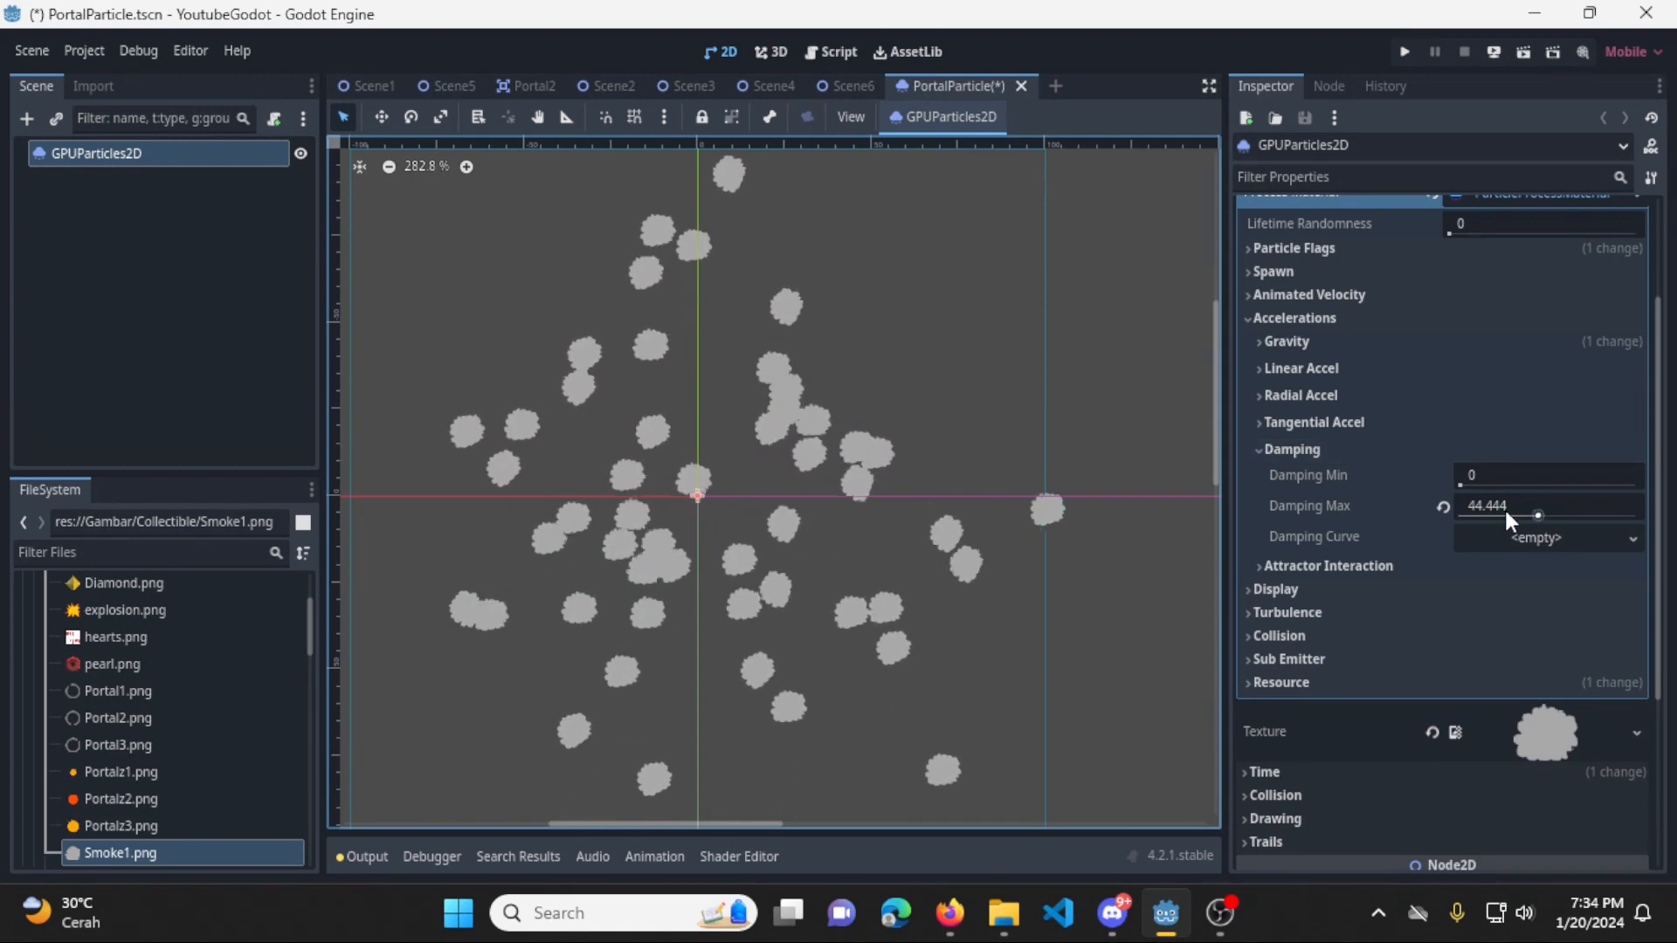
click(1443, 508)
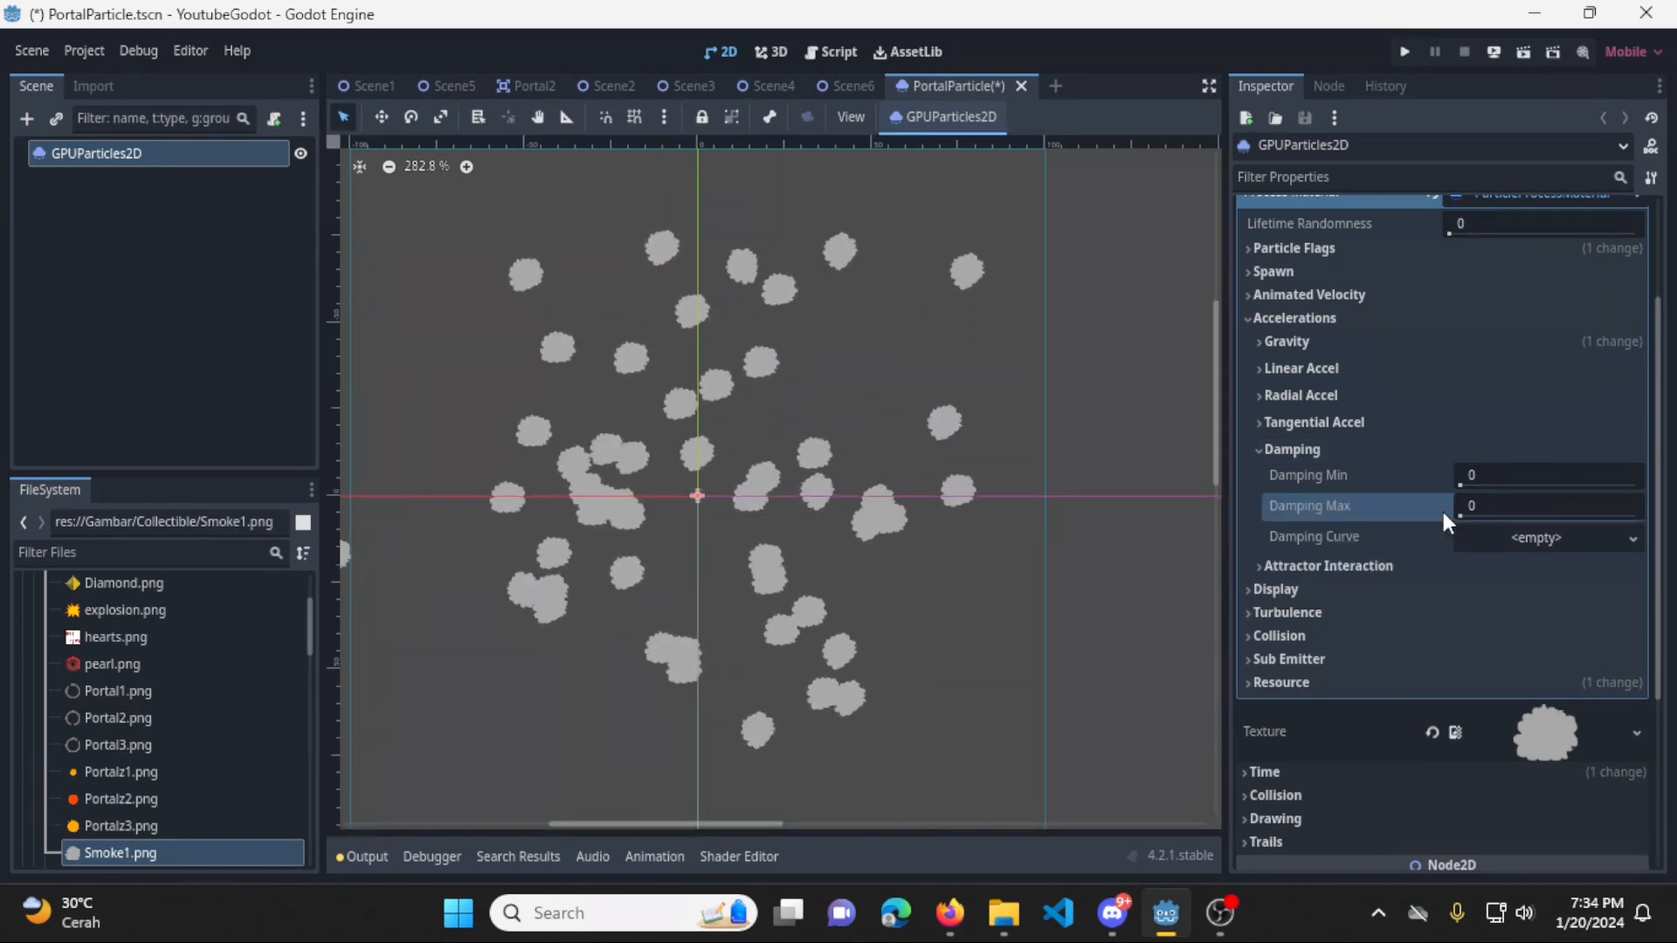
click(1261, 451)
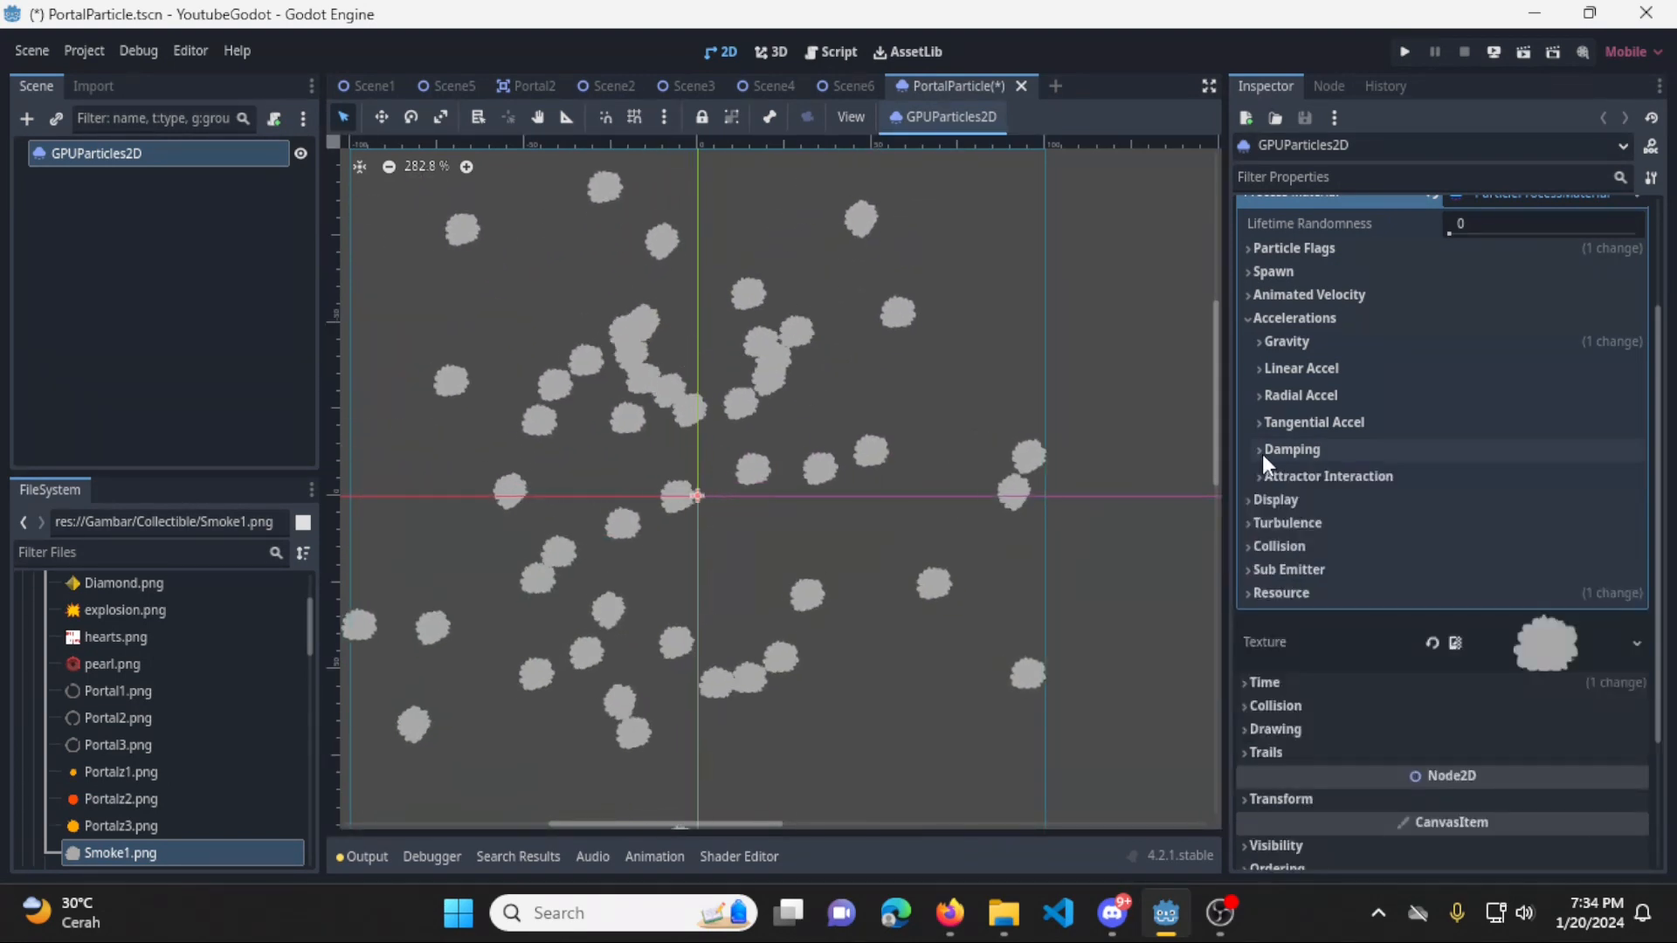
click(1256, 318)
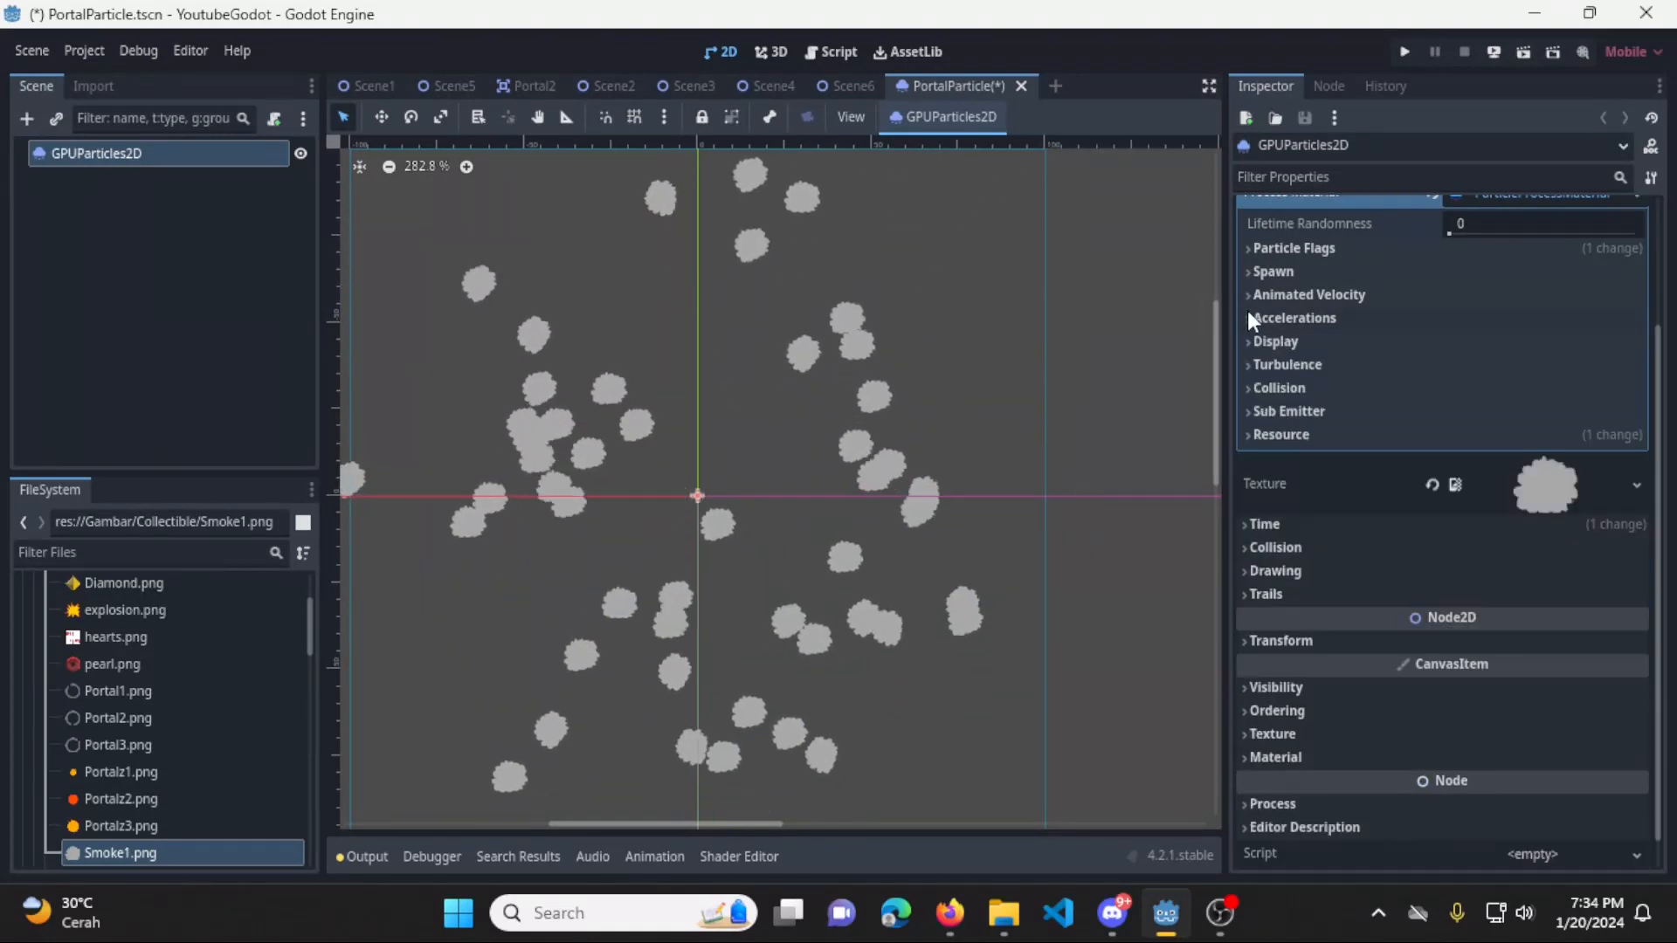
Assign a new CurveTexture to the Display group's Scale Curve and open its curve for editing
click(1280, 347)
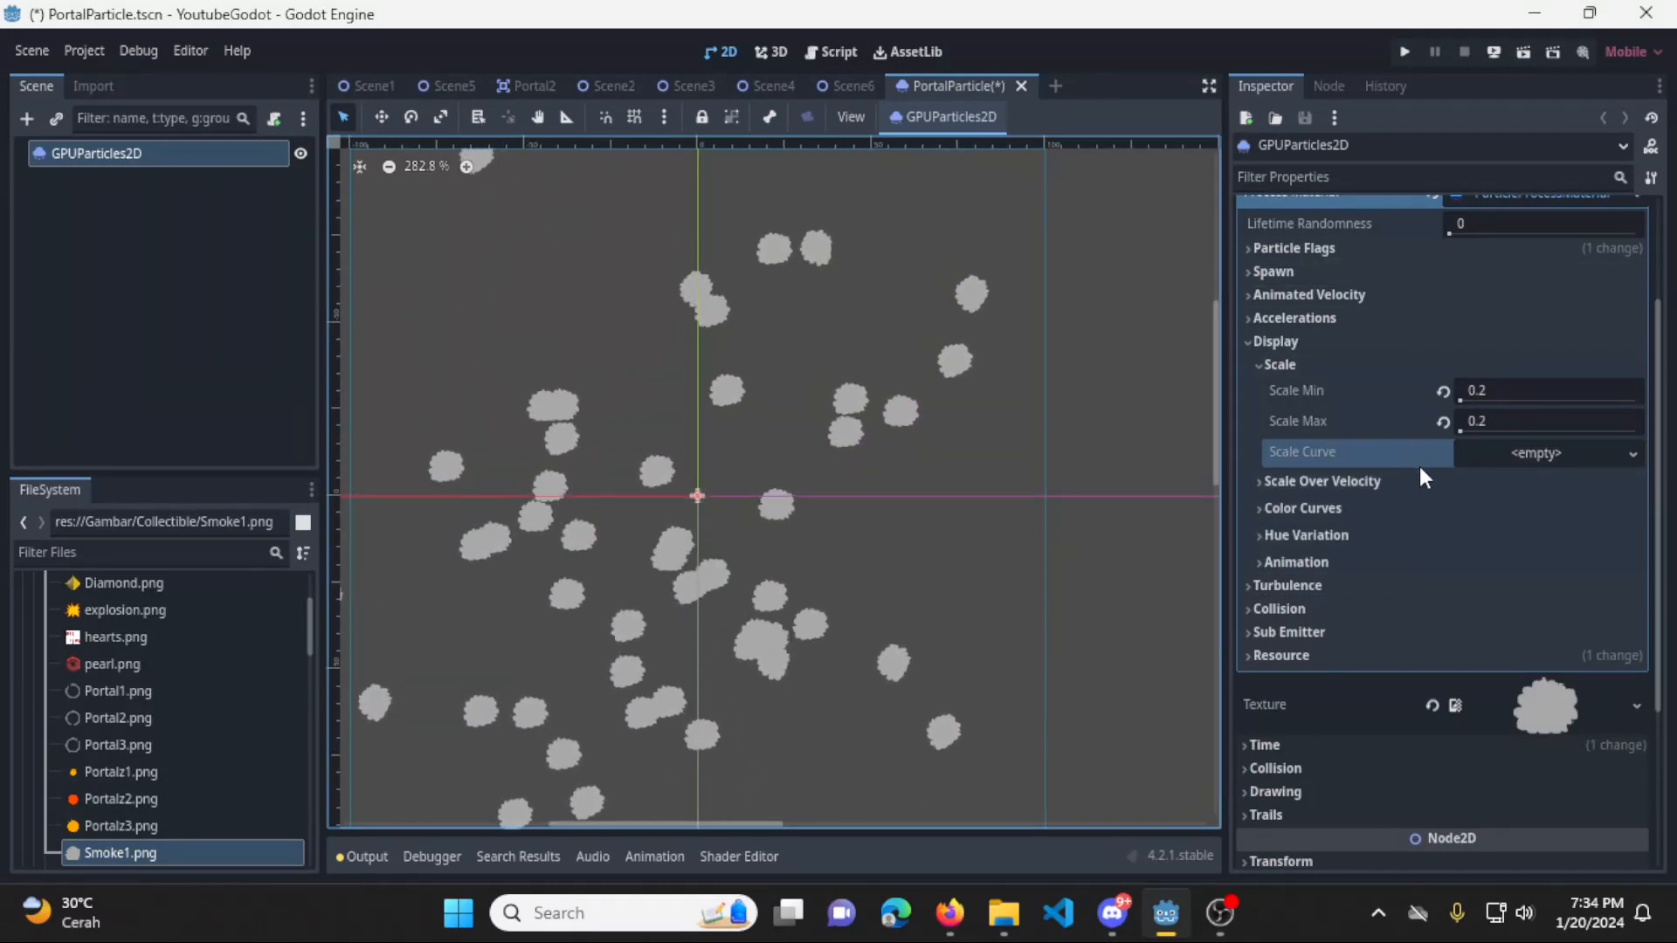
click(1626, 451)
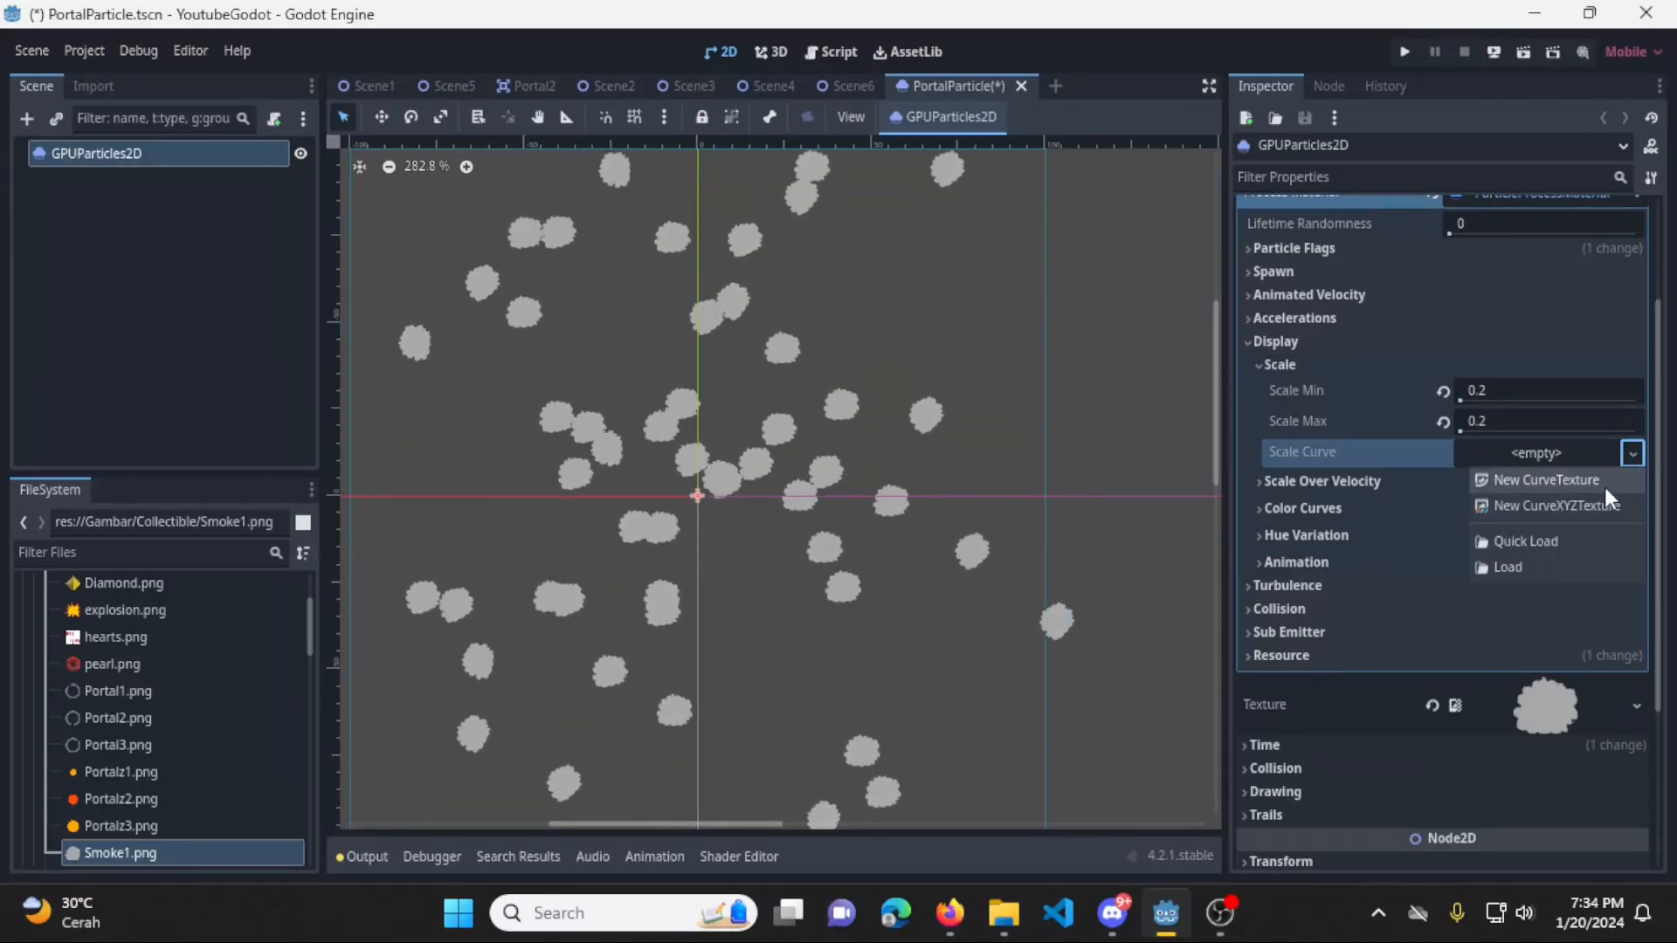
click(1557, 486)
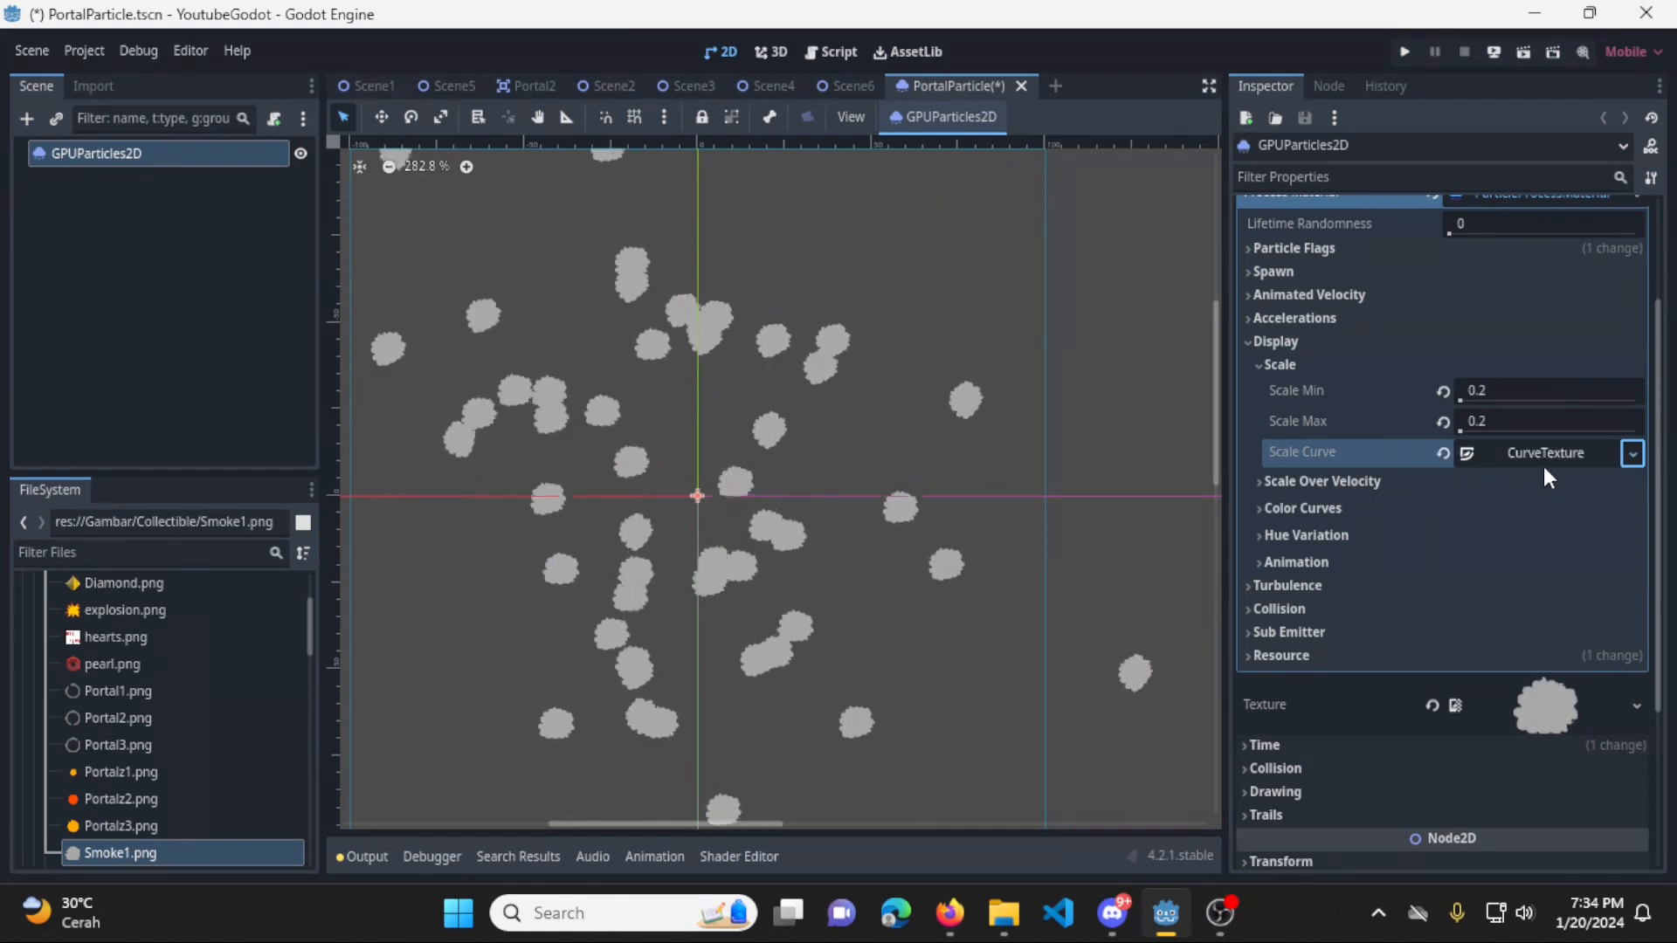
click(1549, 445)
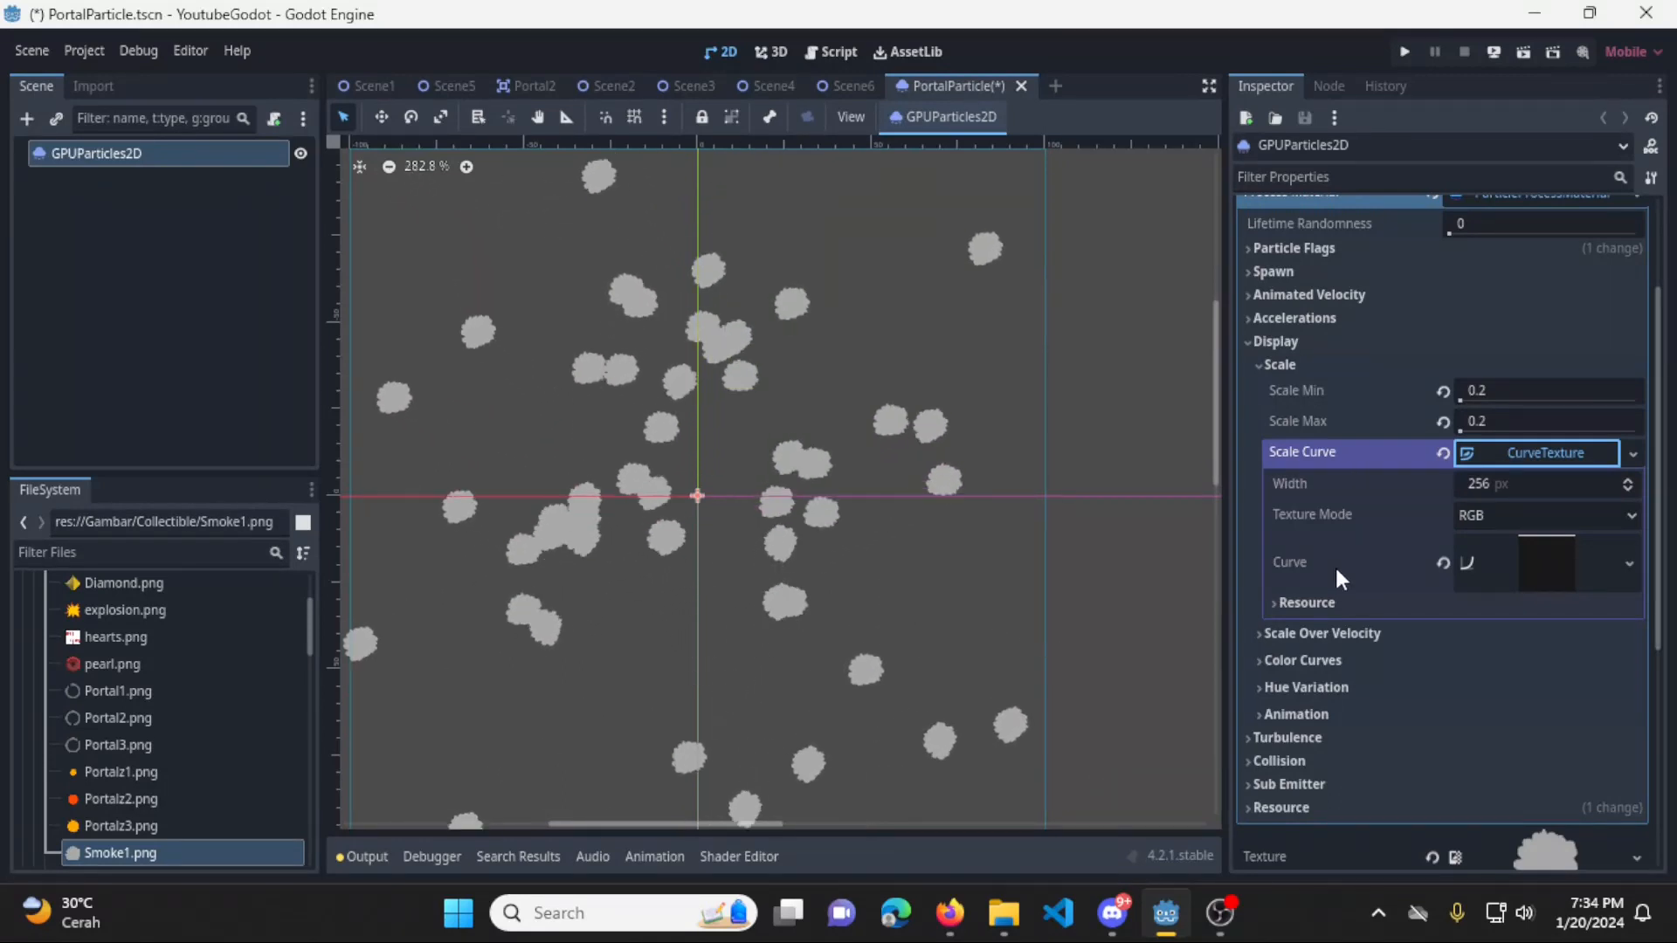
click(1544, 564)
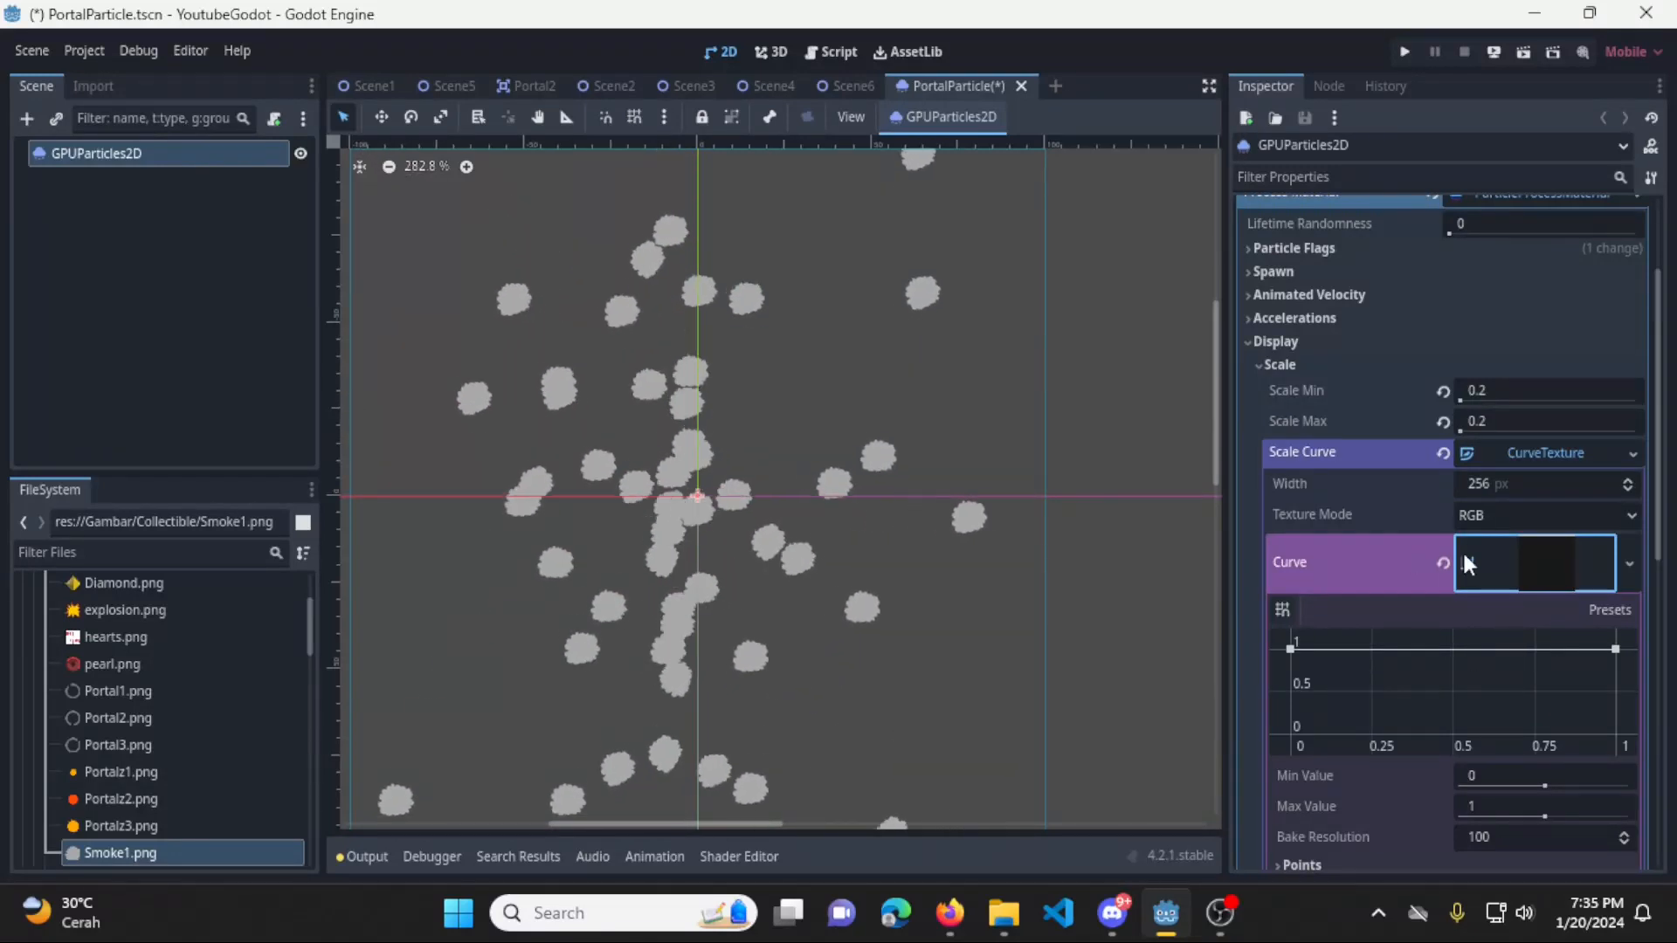
scroll(1462, 548, down, 2)
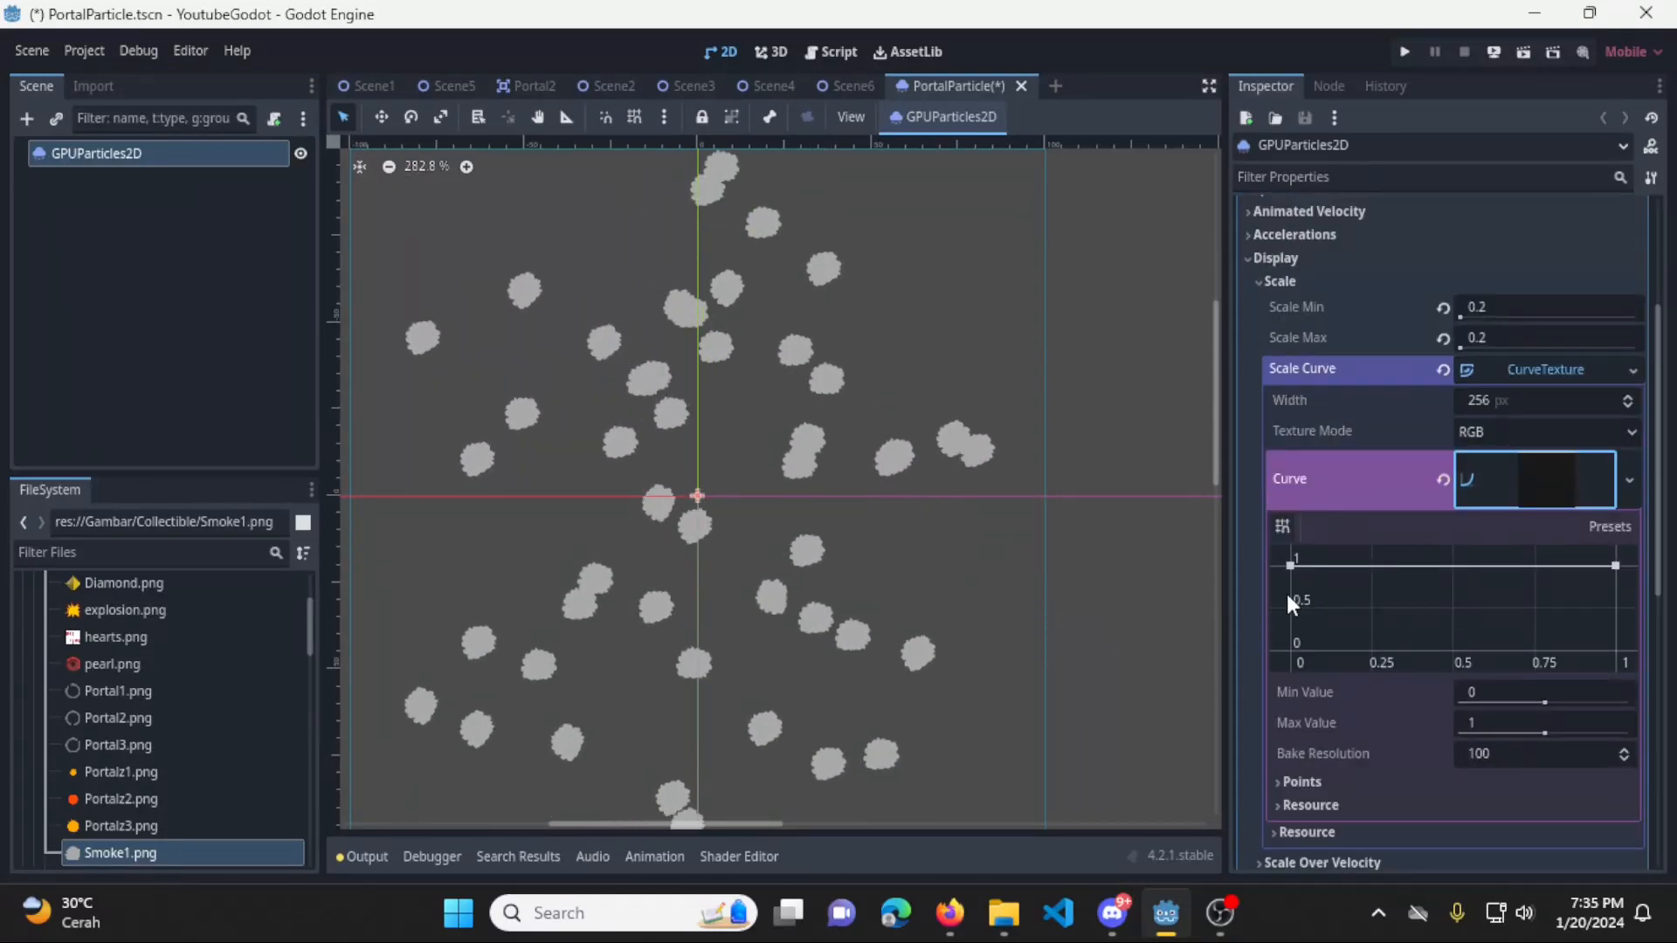
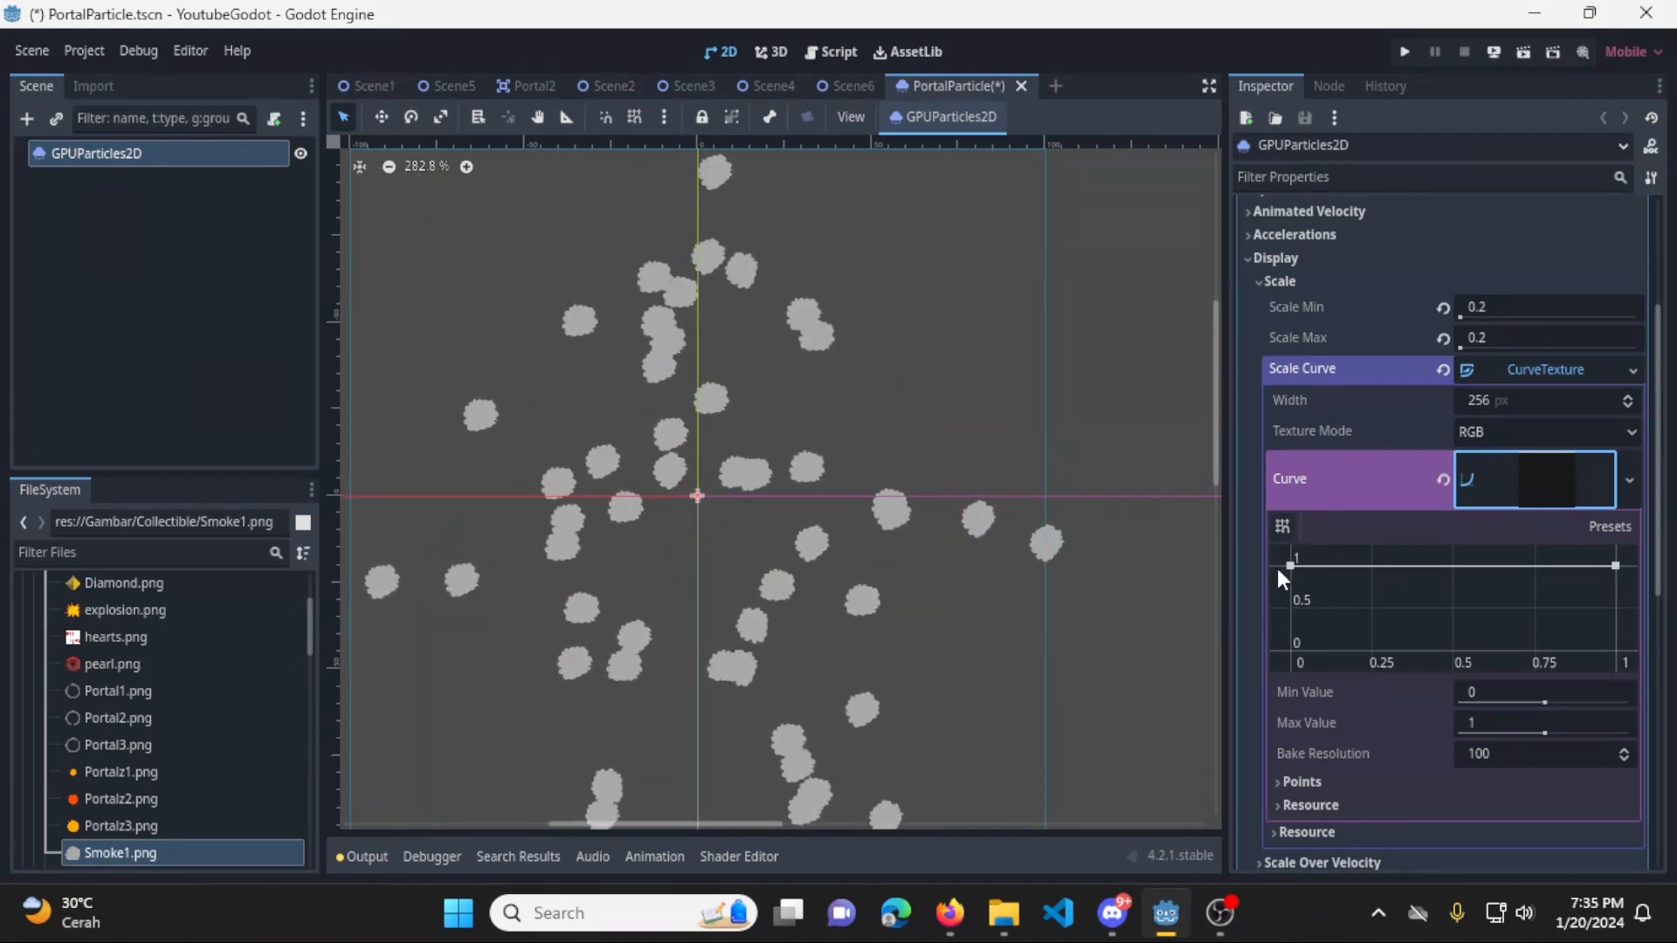
Lower the scale curve's start point to about 0.06, set Max Value to 5 and raise the end point to about 2.39
drag(1290, 567, 1285, 646)
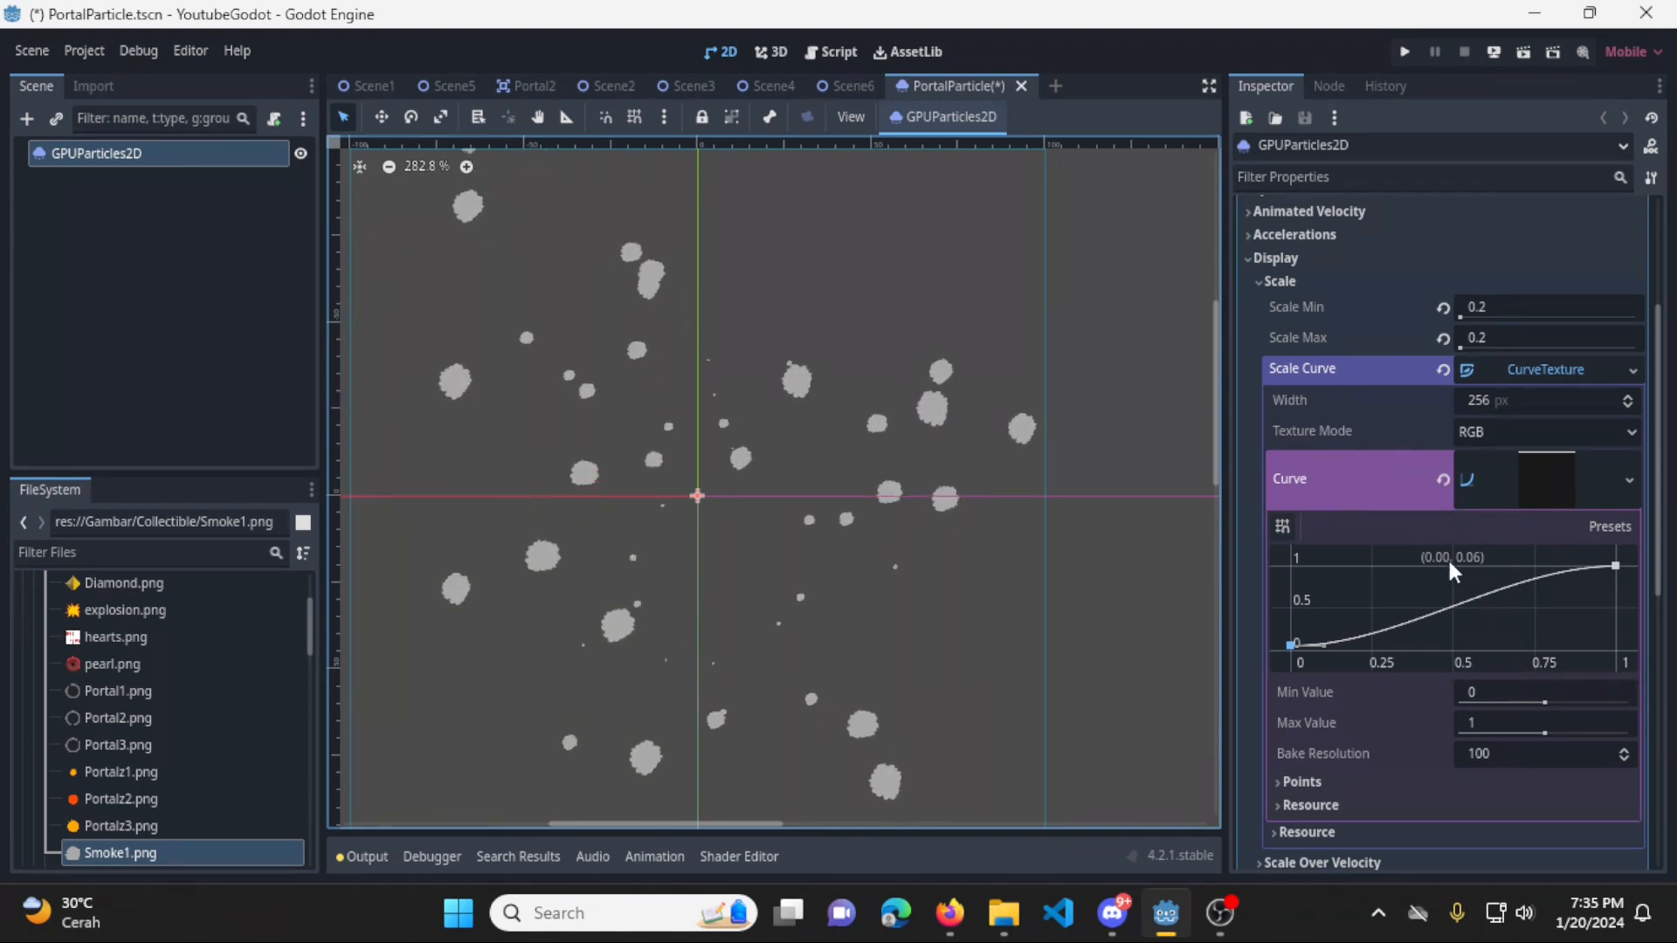
click(1577, 721)
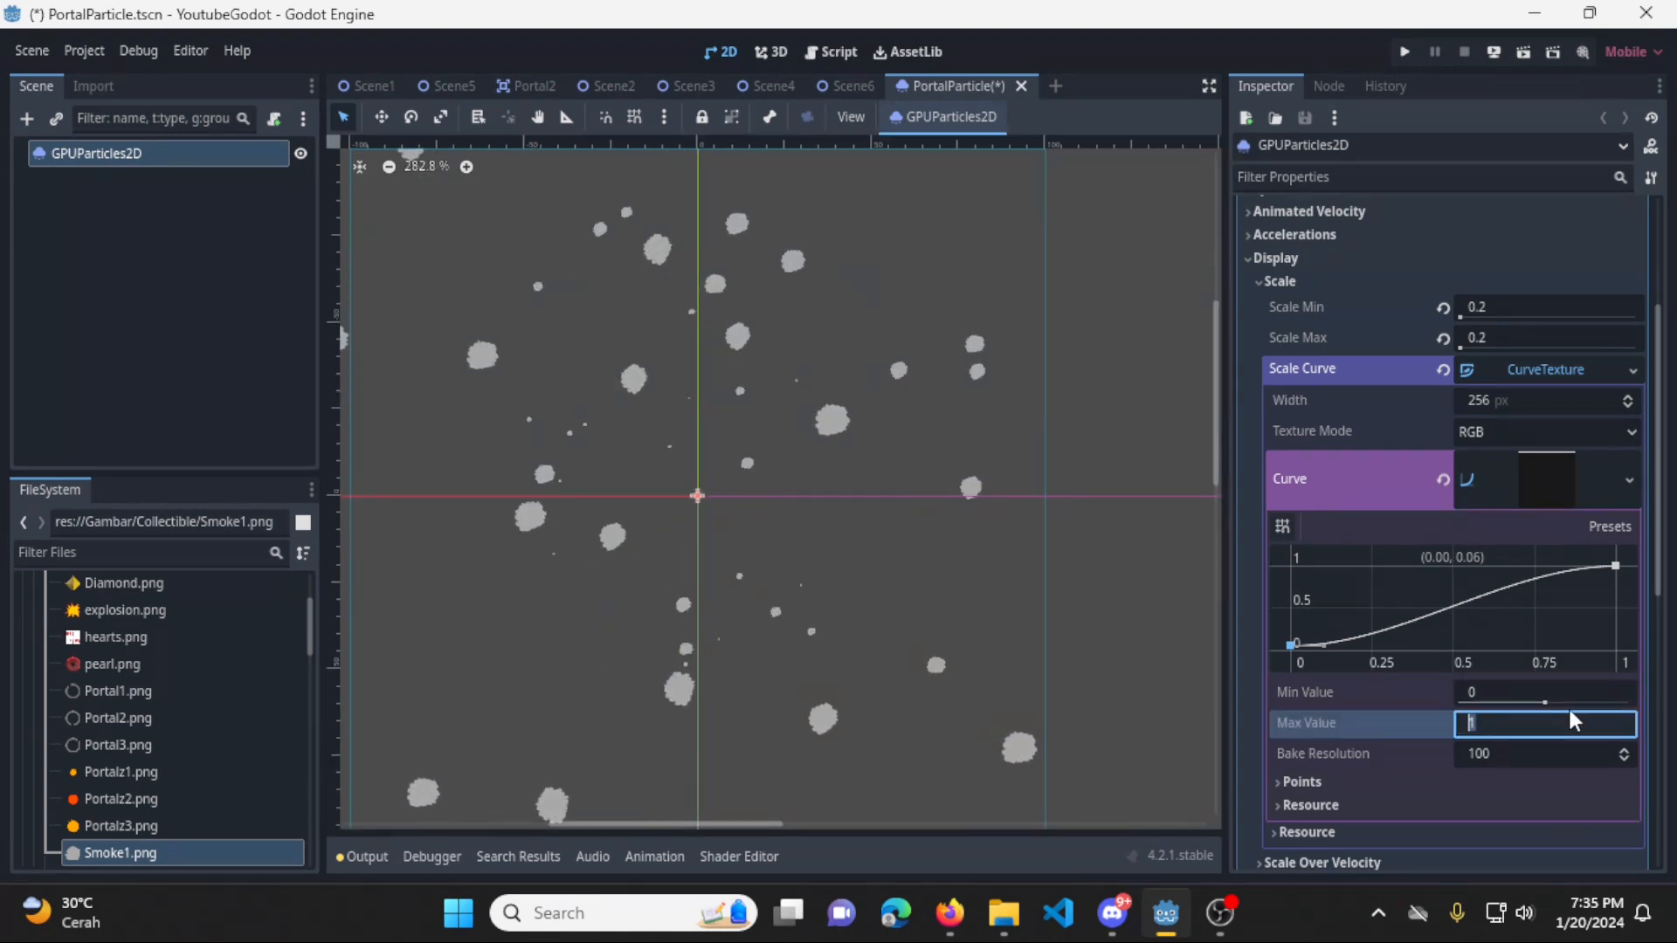
text(5)
key(Return)
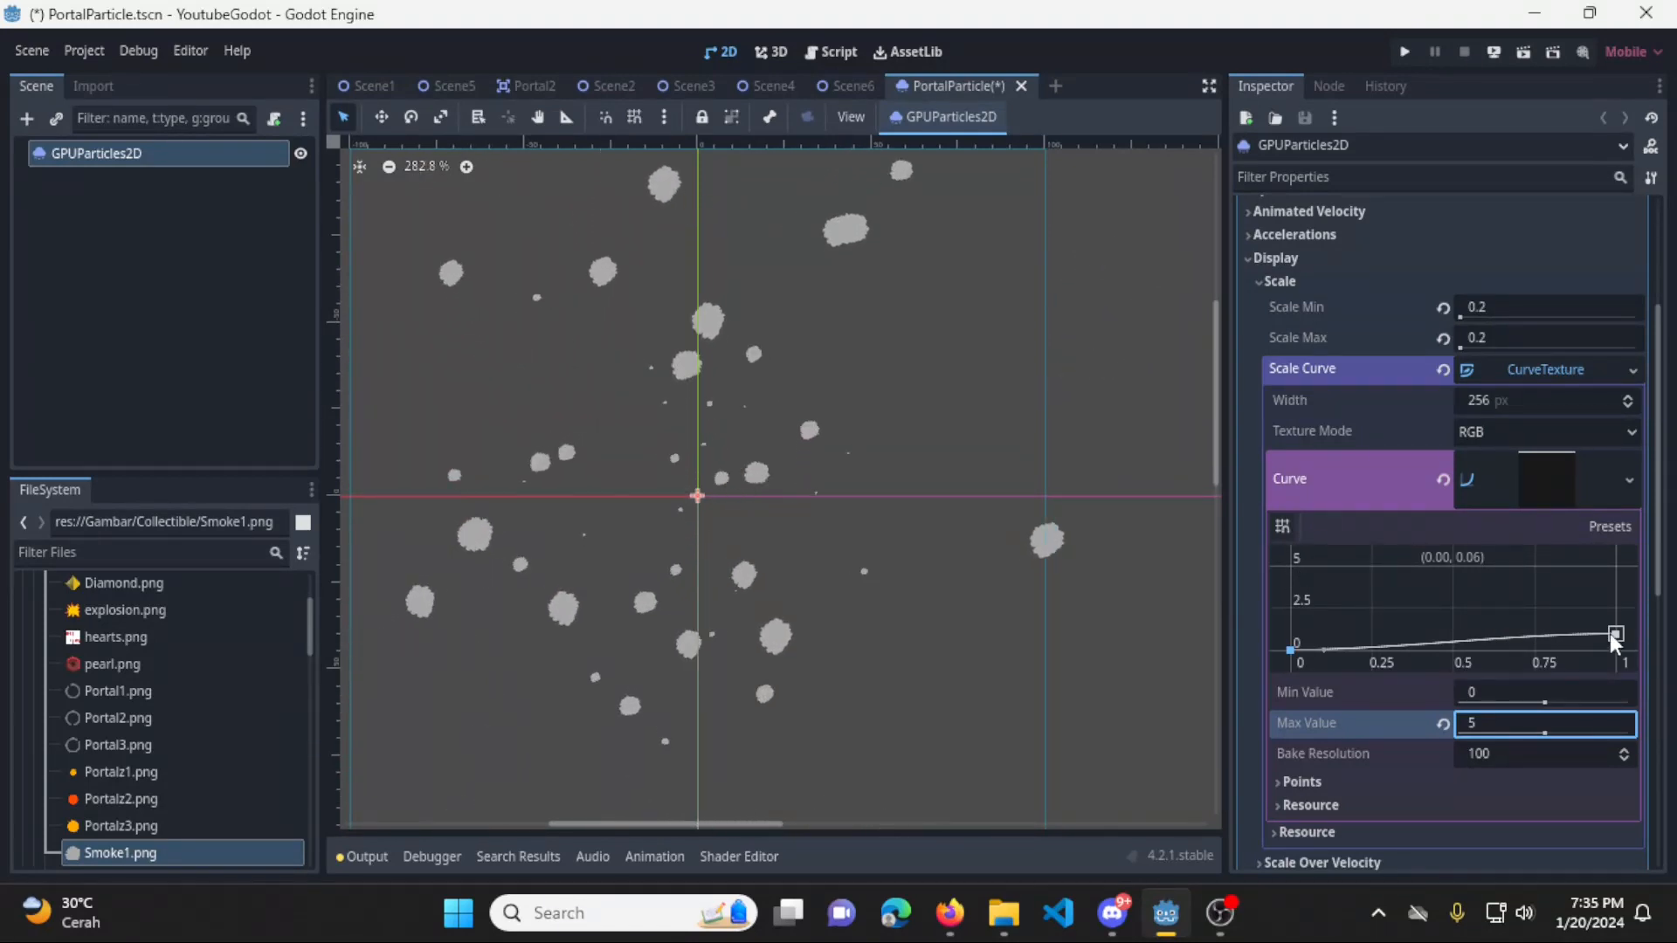
drag(1616, 631, 1613, 609)
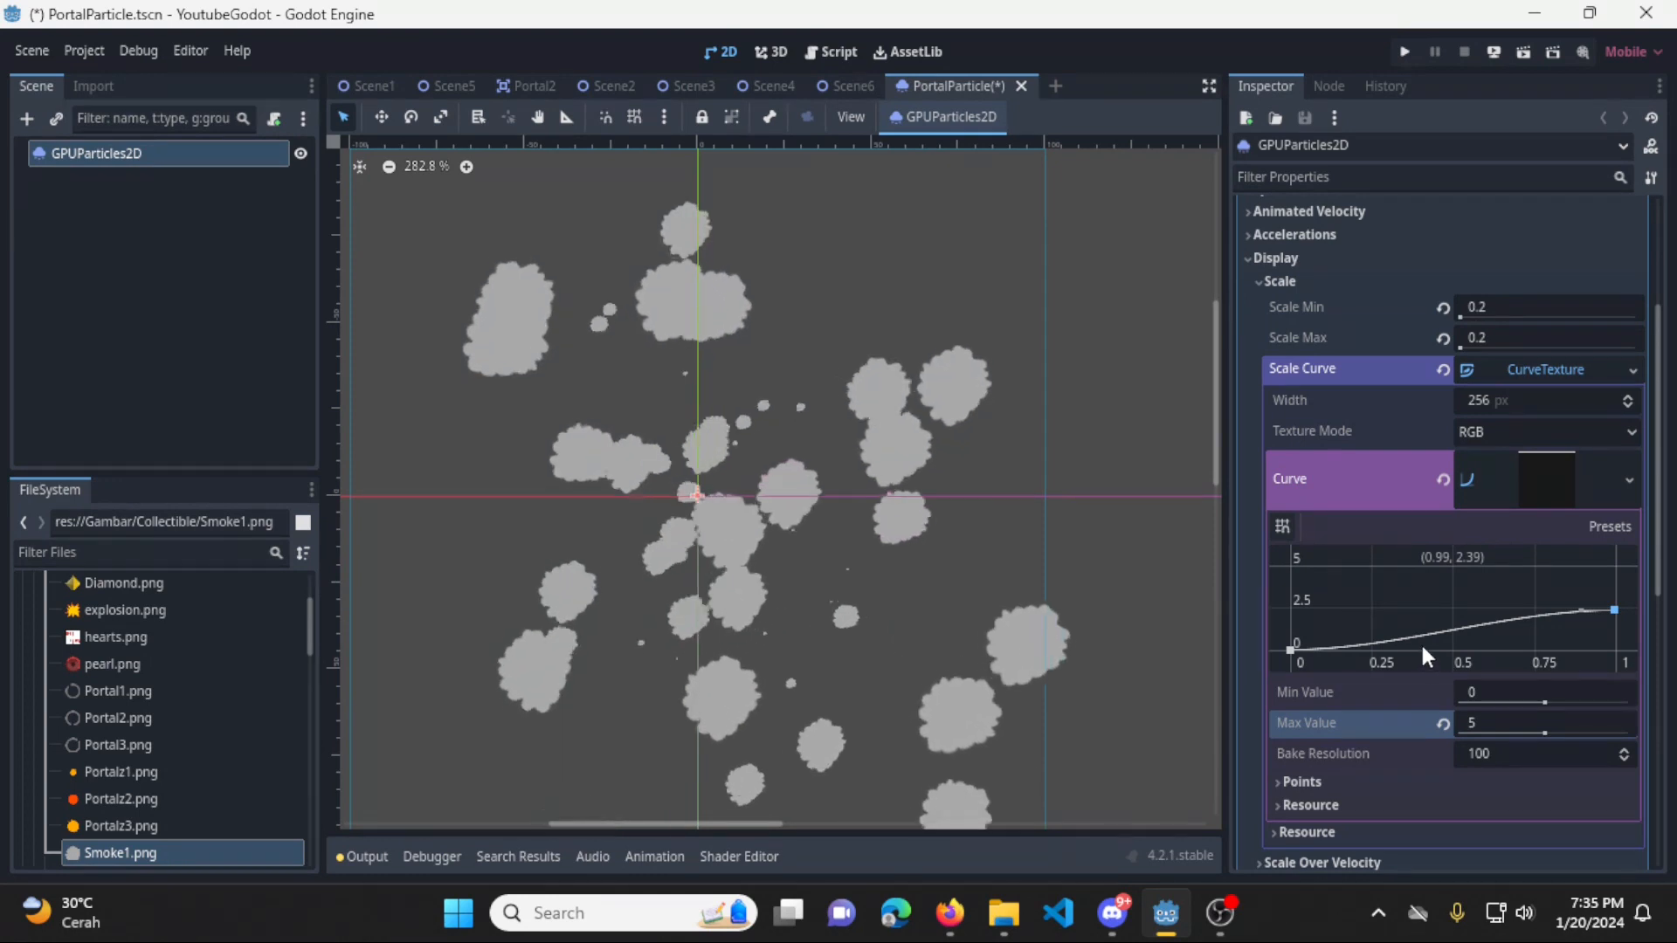
Add a peak to the scale curve at about (0.43, 5.00), lower the end point to 0 and steepen both end tangents
drag(1434, 633, 1430, 585)
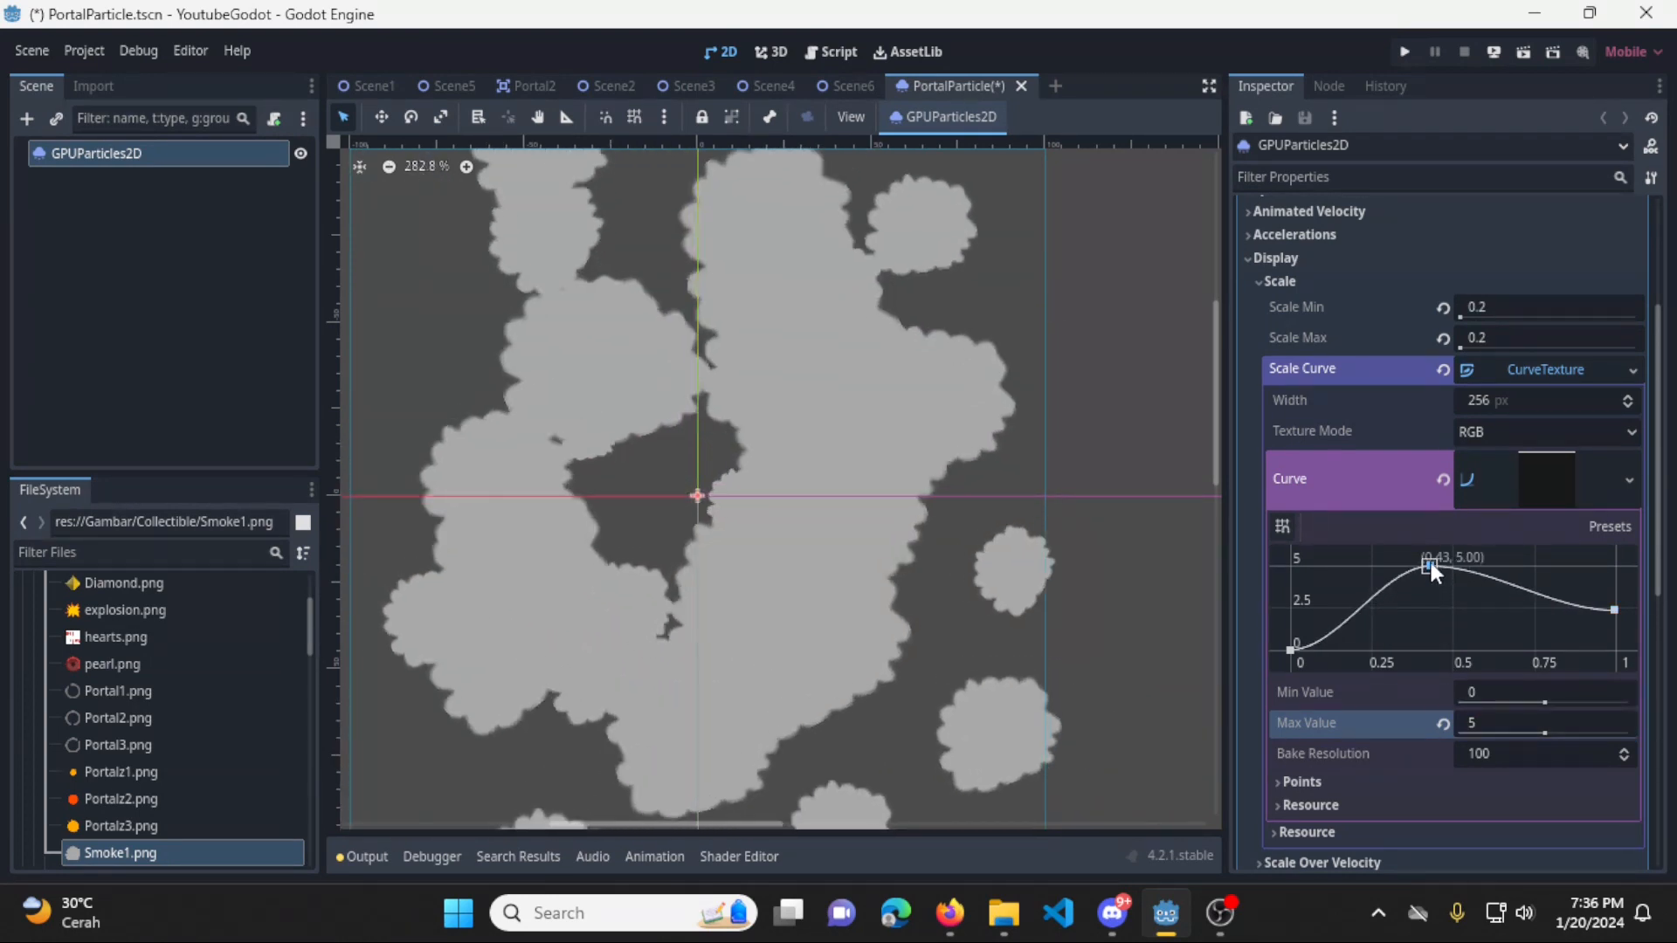
drag(1614, 609, 1617, 646)
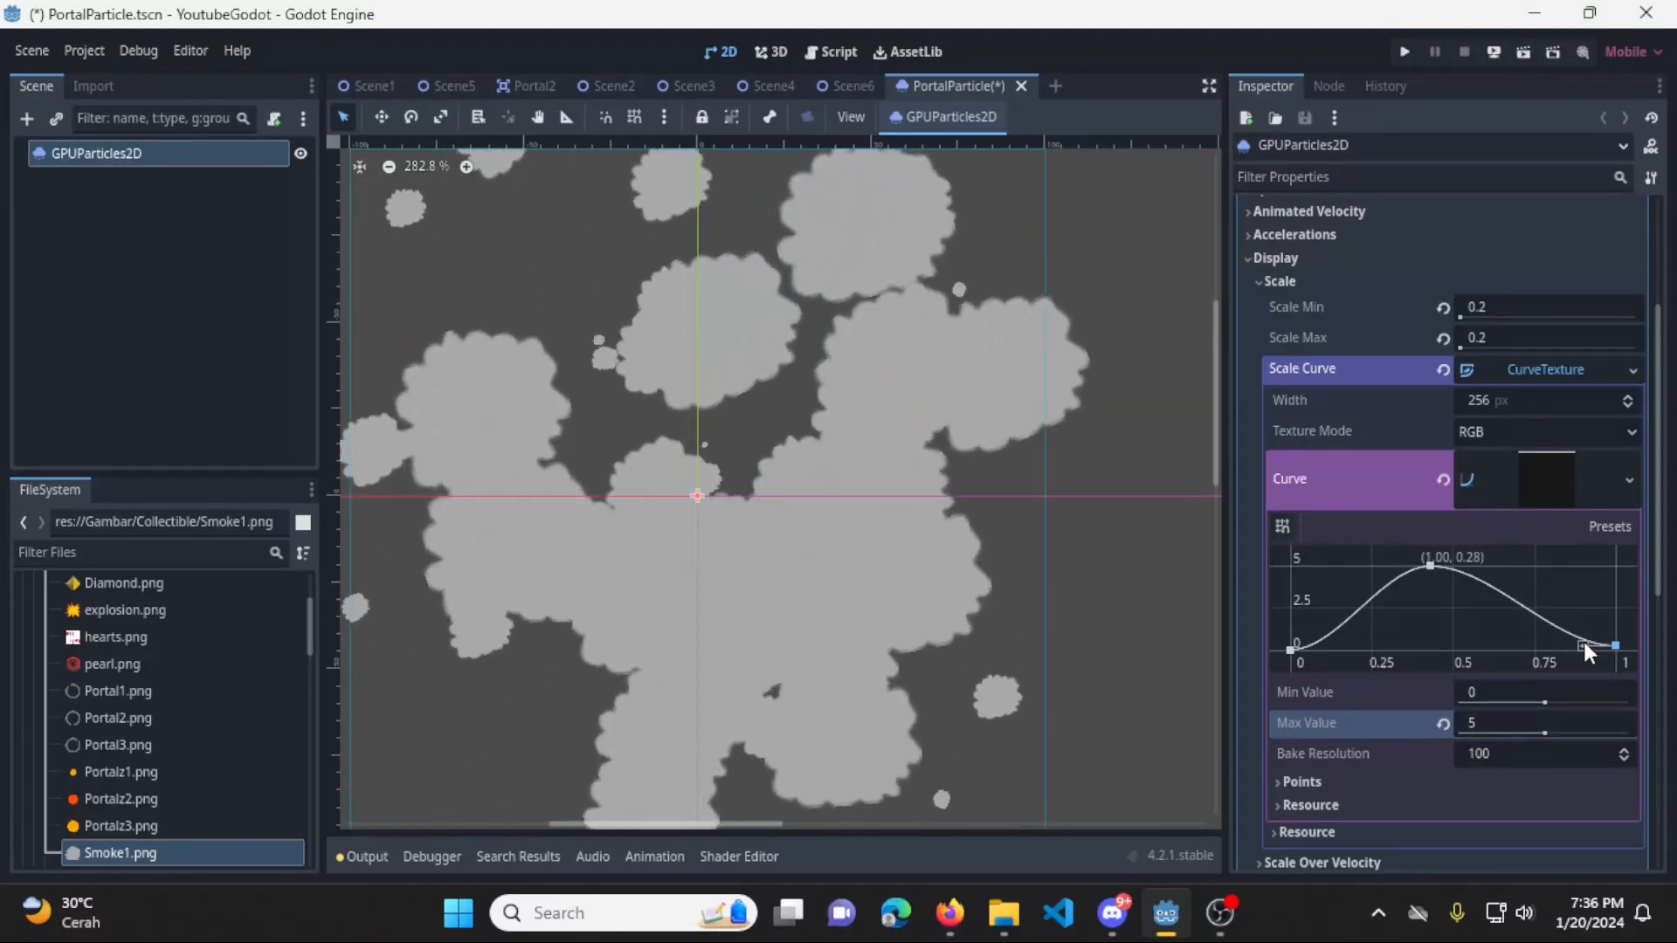
drag(1614, 643, 1593, 601)
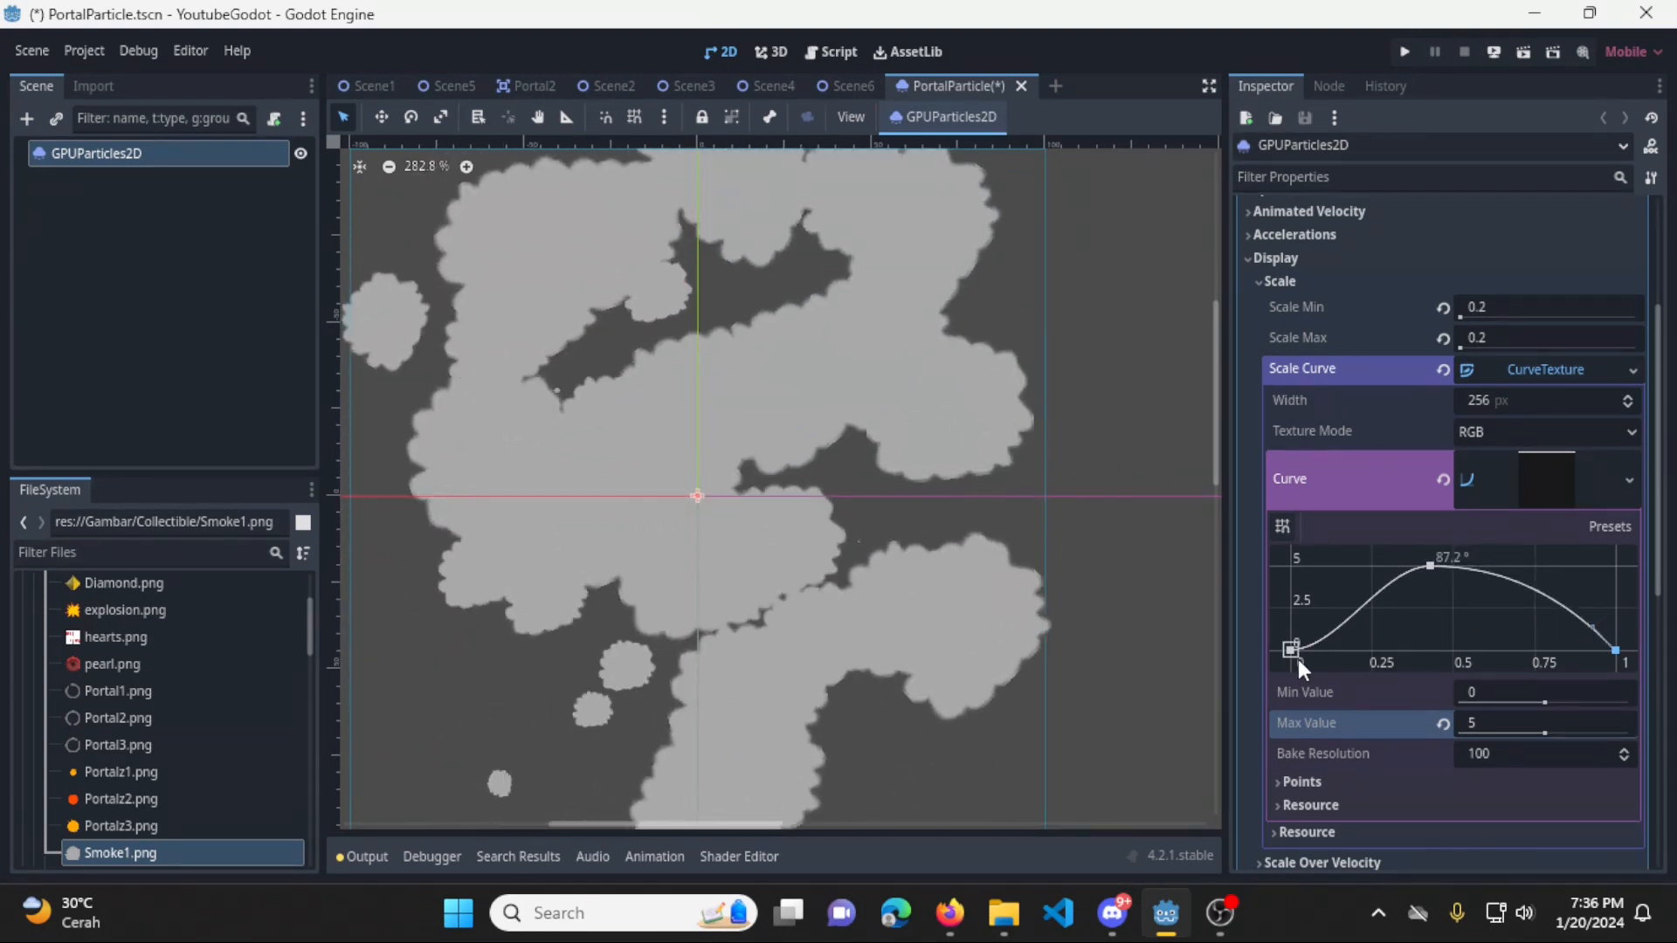
mouse_move(1298, 659)
mouse_down()
mouse_move(1322, 647)
mouse_move(1301, 615)
mouse_move(1302, 630)
mouse_up()
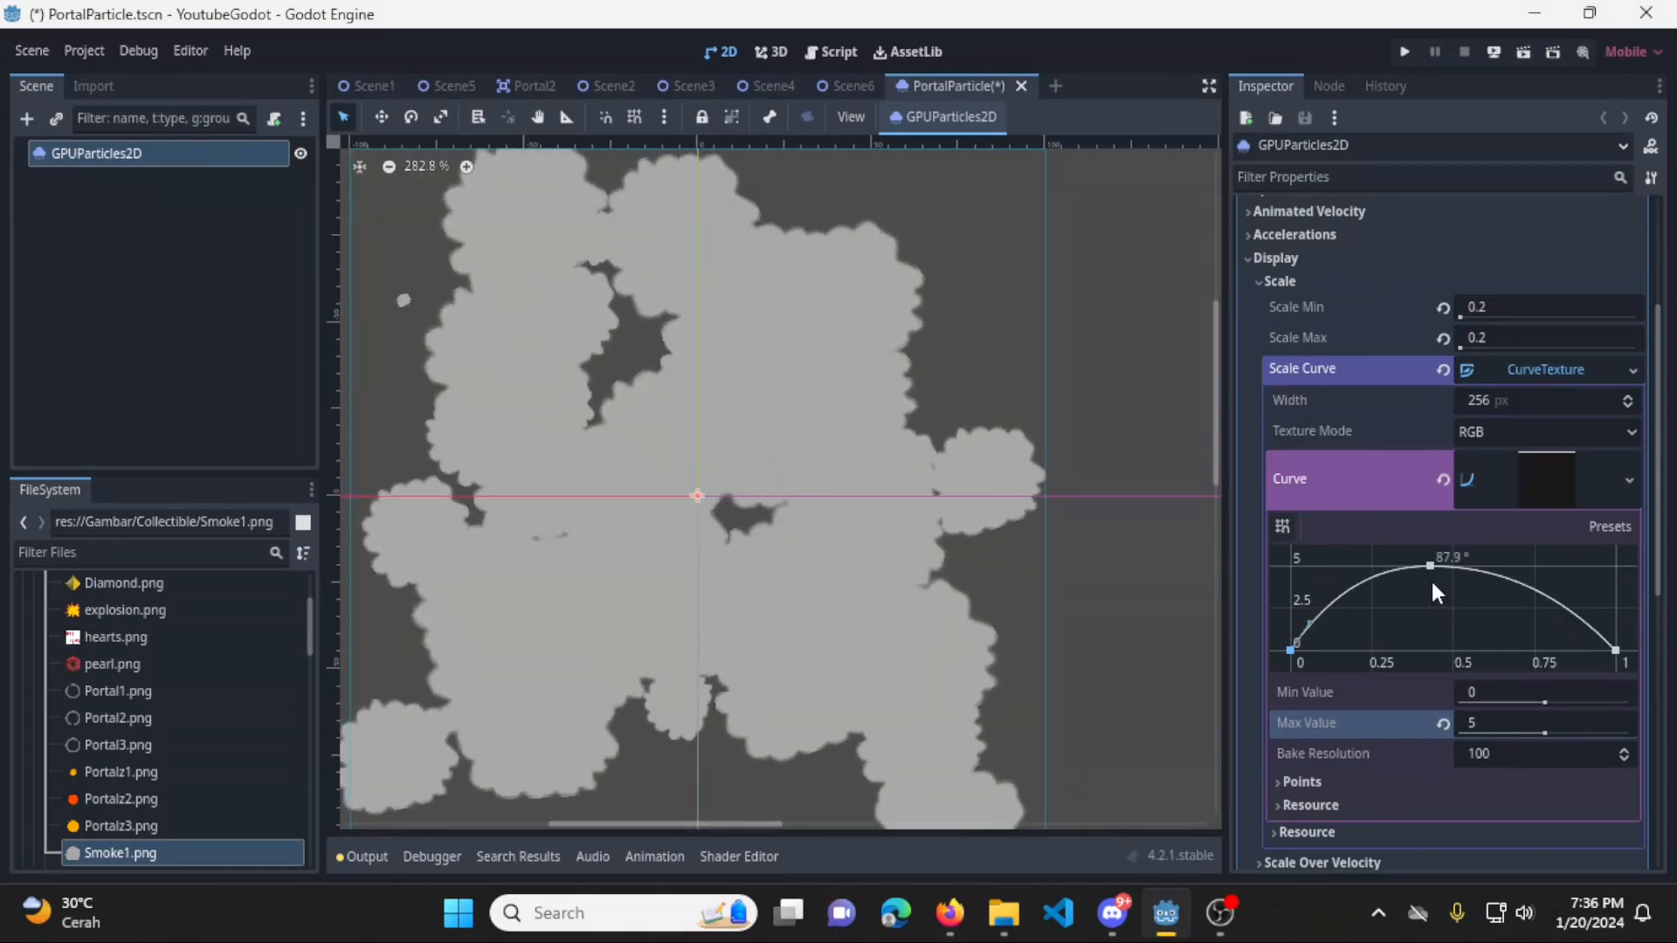
Lower the scale curve's middle point to about (0.41, 0.42), remove it, undo the last curve edits and reset Max Value
drag(1429, 567, 1423, 644)
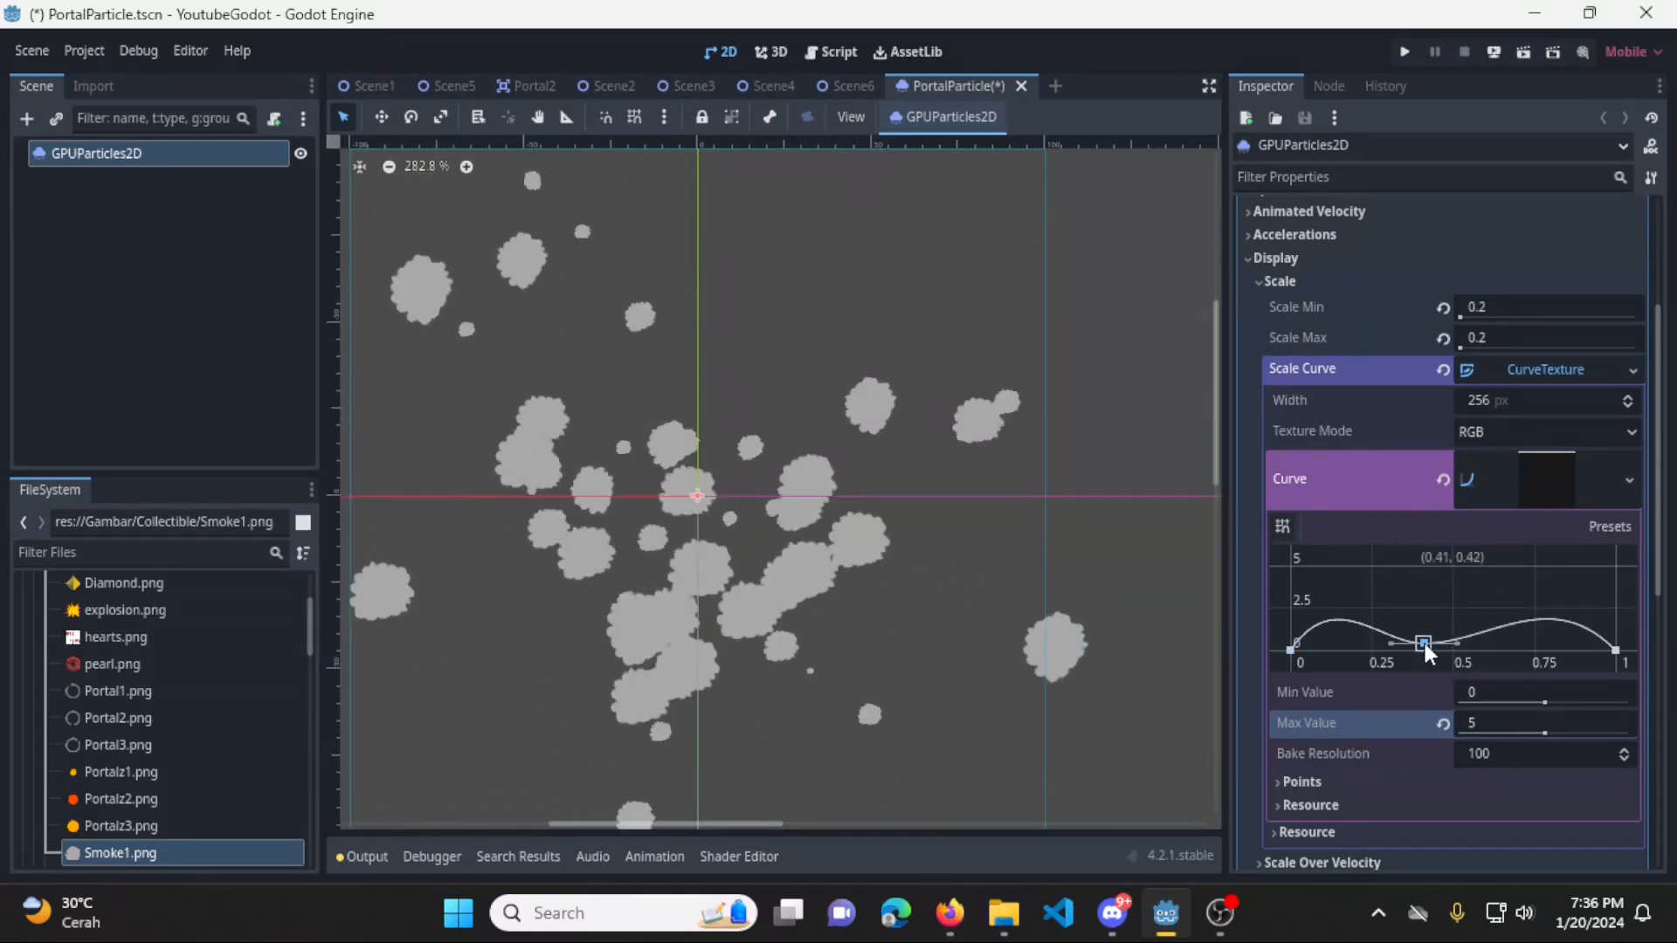
right_click(1424, 643)
mouse_move(1615, 650)
mouse_down()
mouse_move(1615, 609)
mouse_move(1613, 669)
mouse_up()
key(ctrl+z)
click(1443, 724)
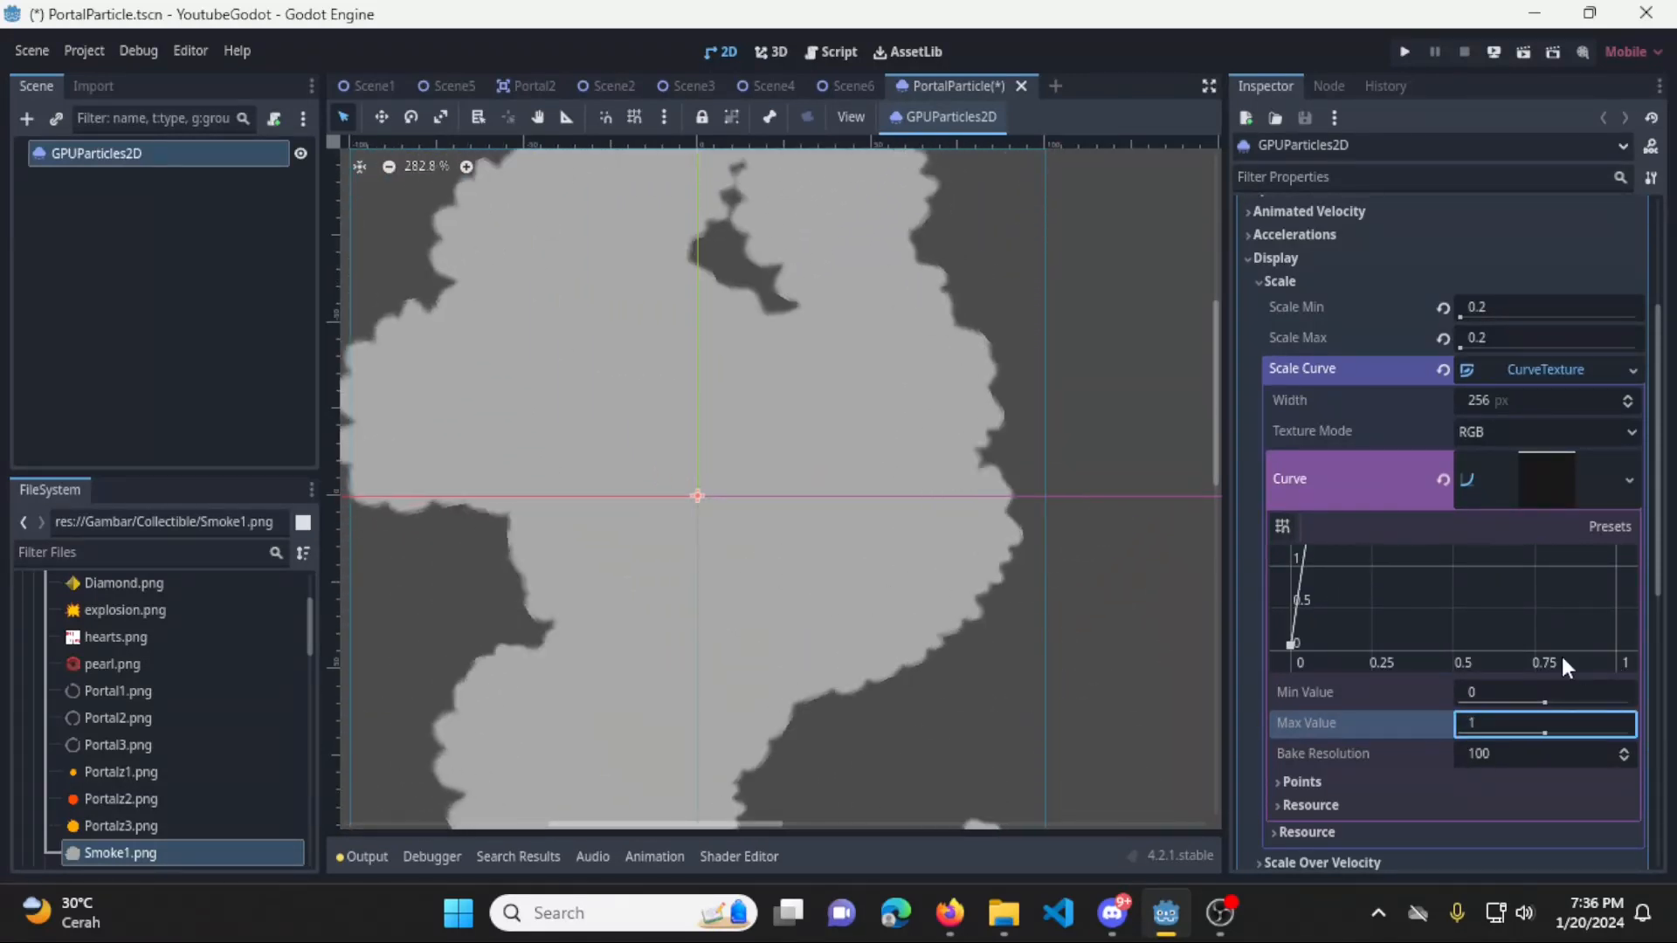
Set the scale curve's Max Value to 3 and pull its end section downward
click(1564, 730)
text(3)
key(Return)
drag(1613, 610, 1564, 679)
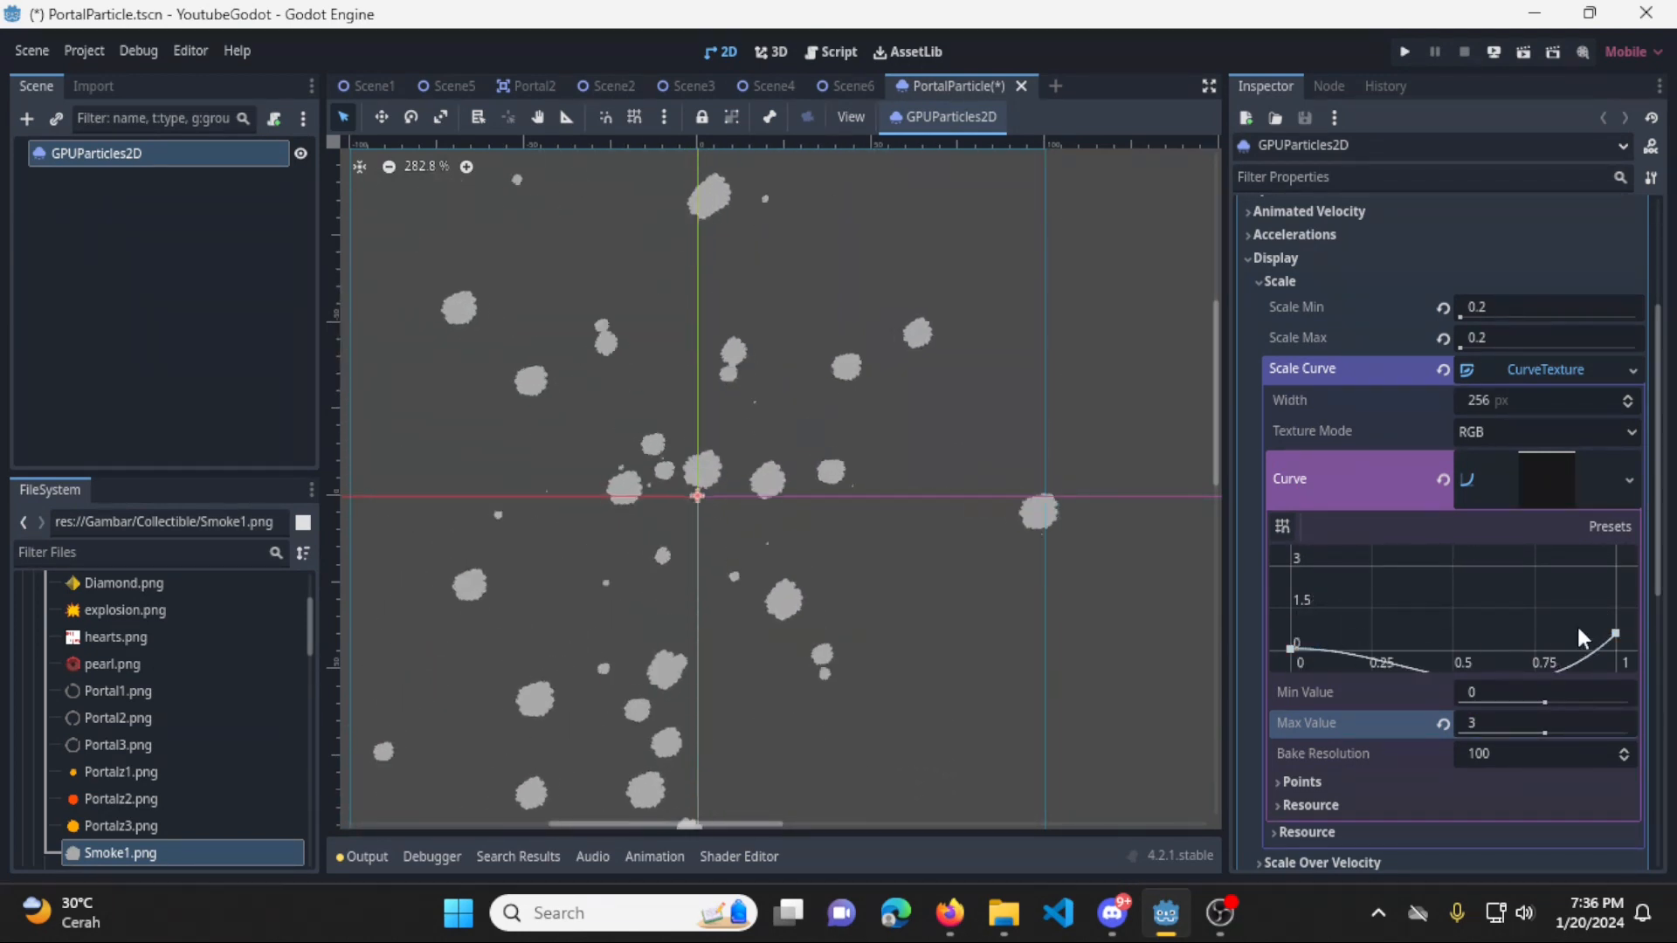
Set the scale curve's Min Value to -1 and raise the end point's tangent to make a gentle upward arc
click(1537, 694)
text(-1)
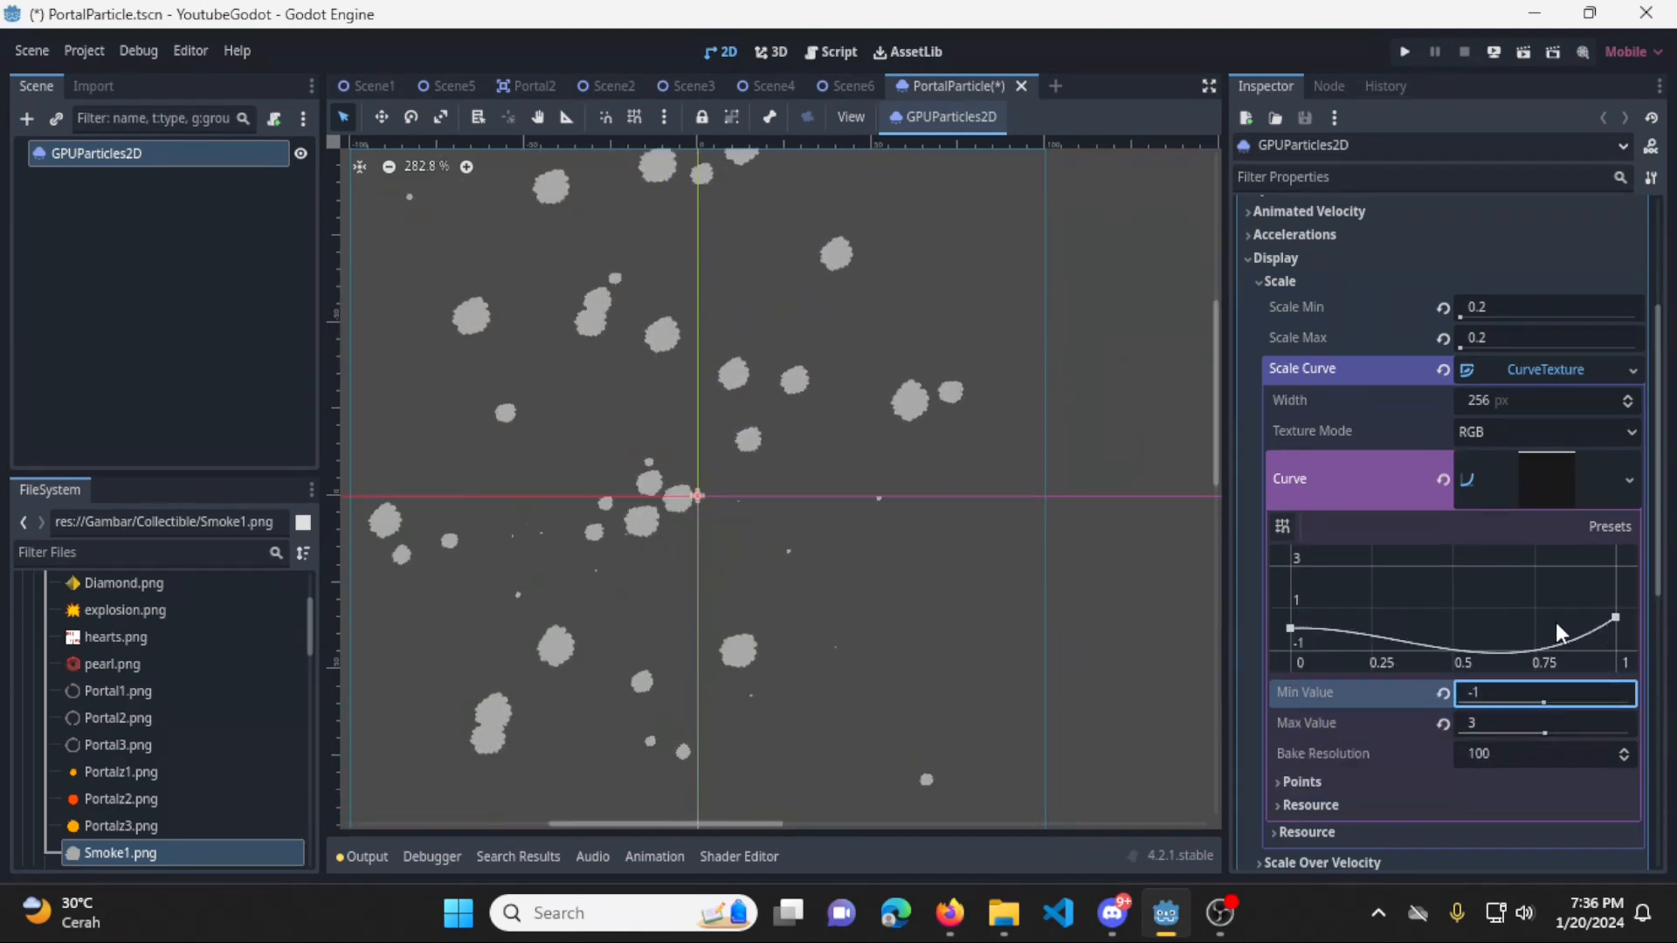
click(1606, 615)
drag(1564, 663, 1558, 610)
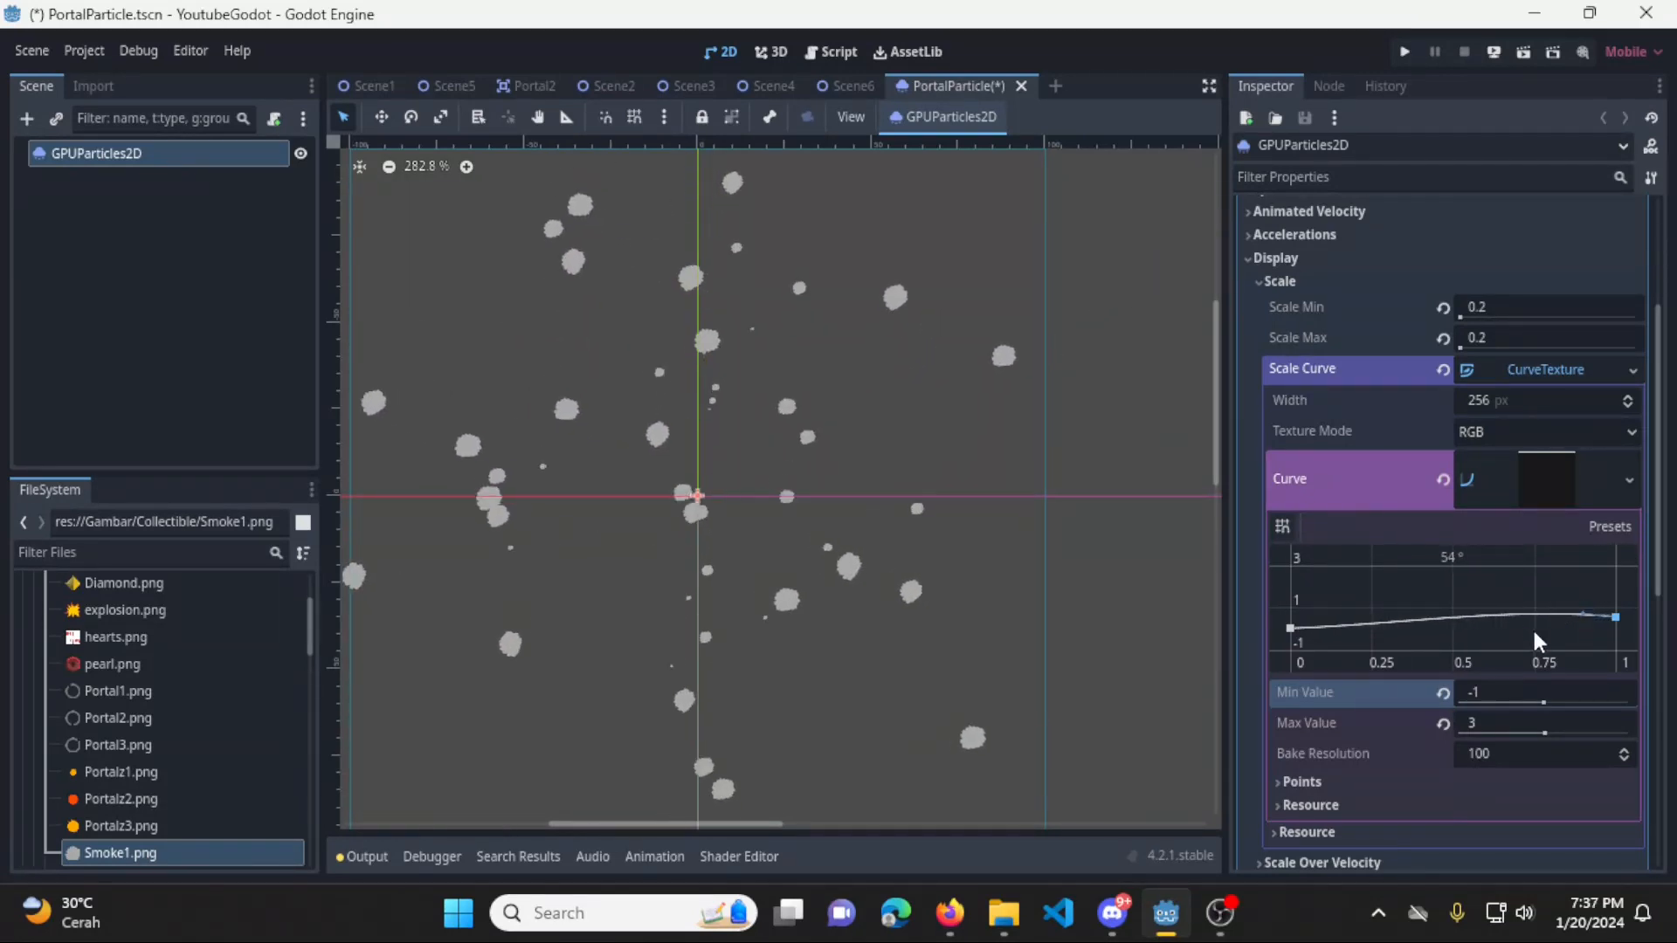
Collapse the scale curve and Scale group, check the Scale Over Velocity properties and open the Color Curves properties
click(1546, 369)
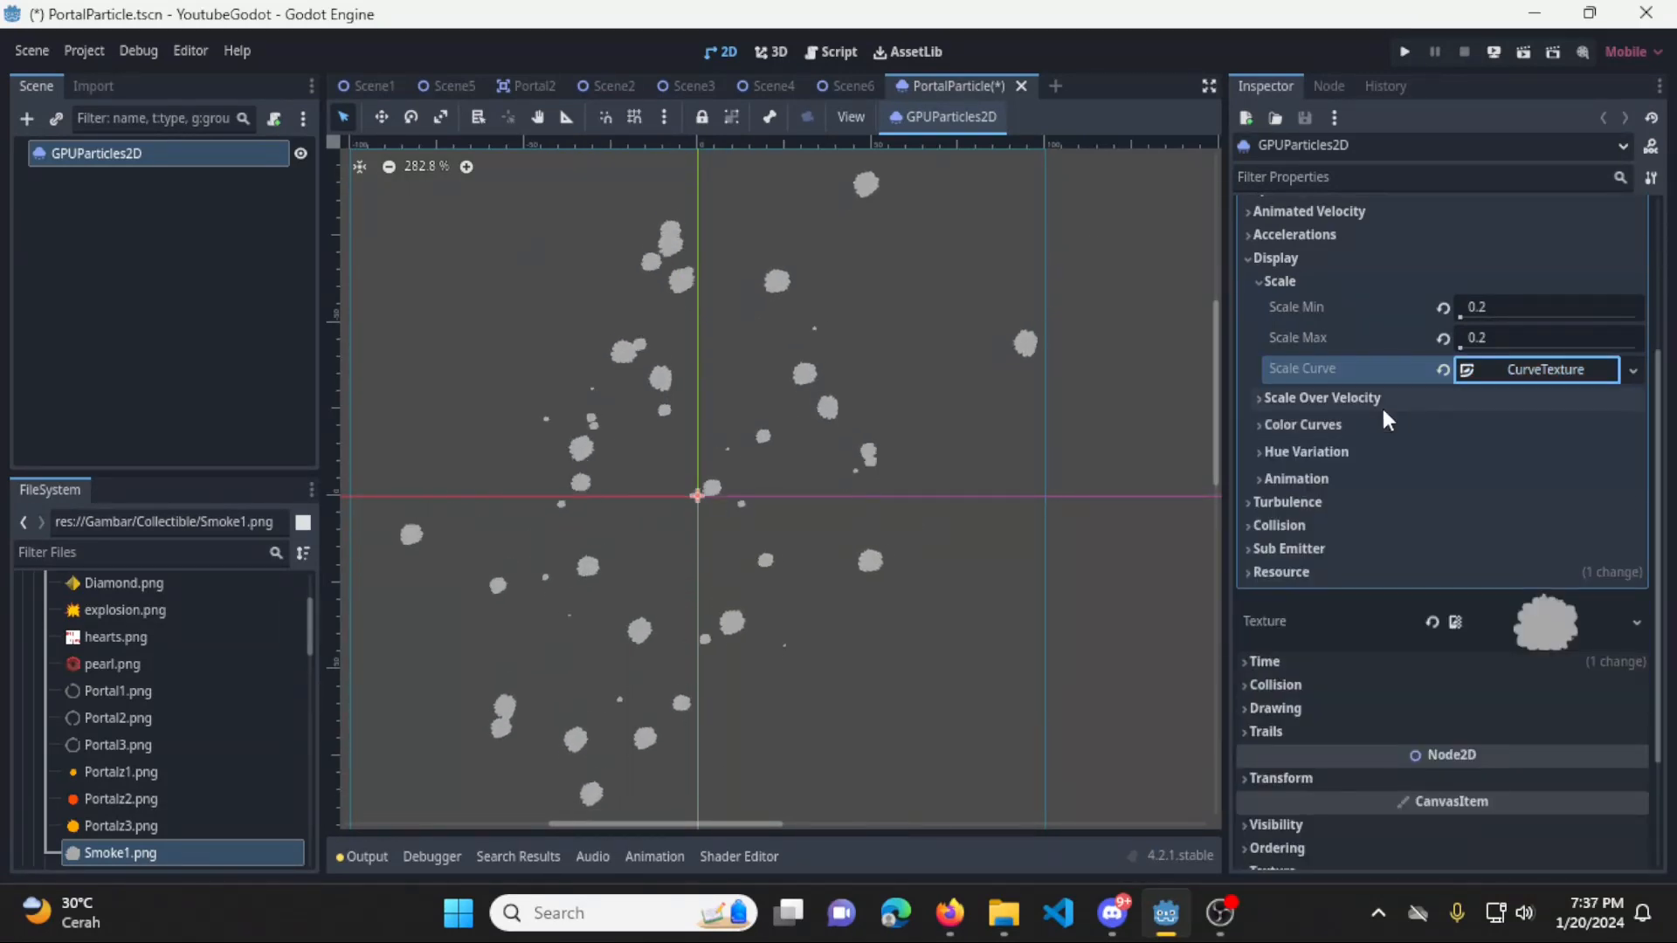
click(1271, 280)
click(1363, 310)
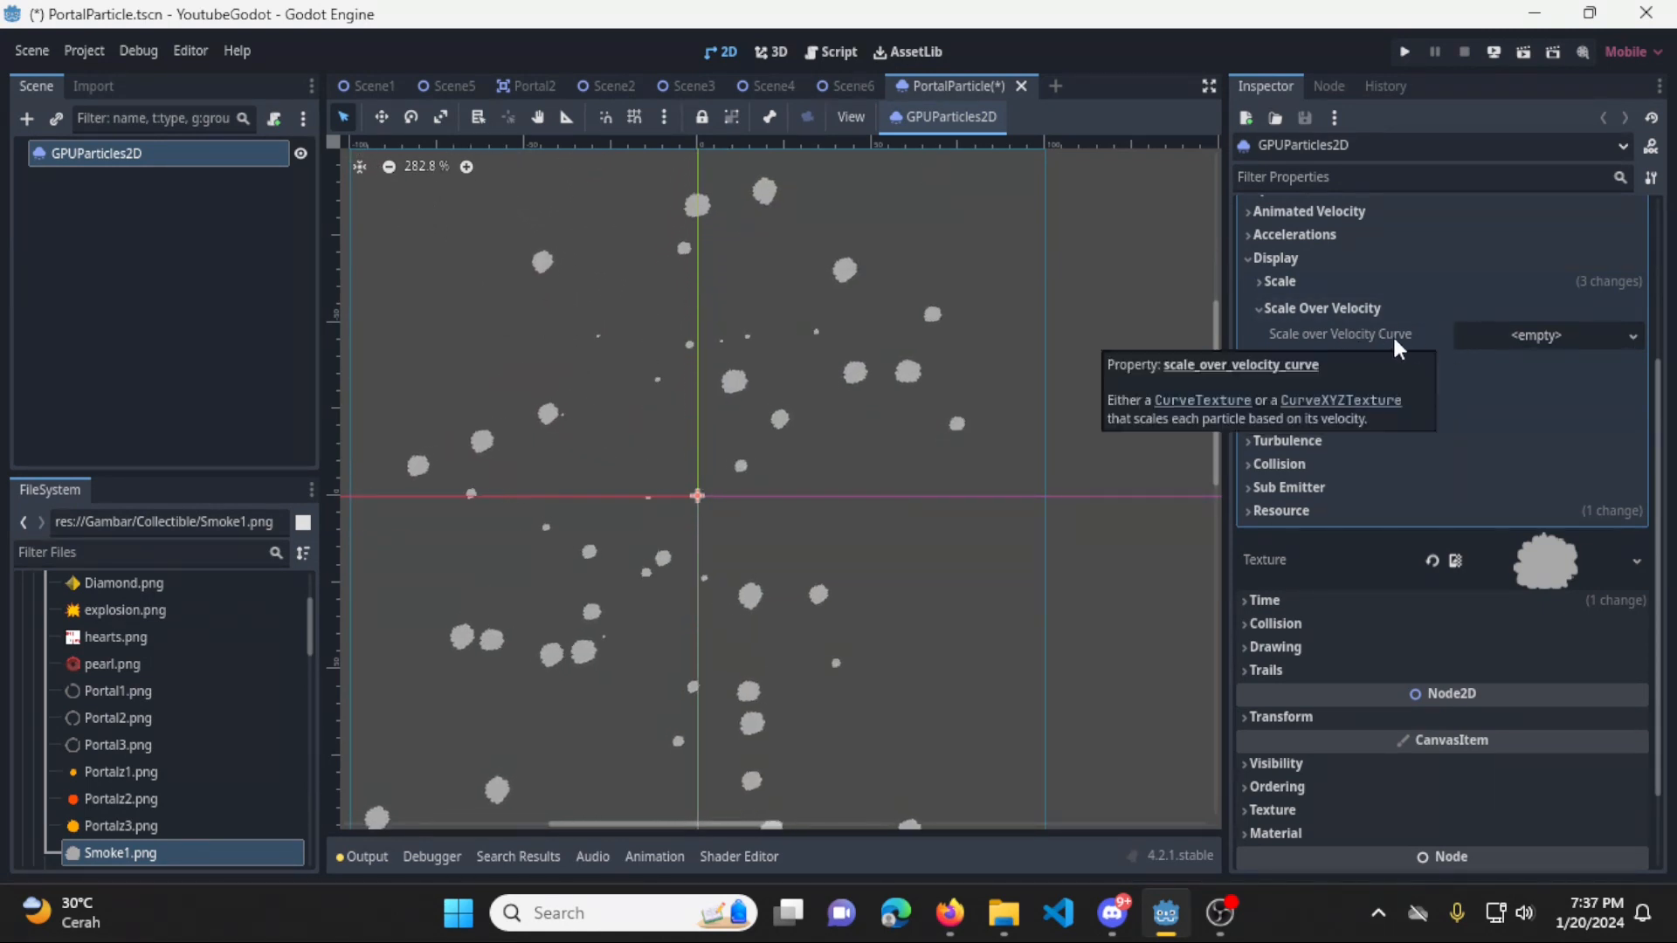
click(1257, 308)
click(1297, 337)
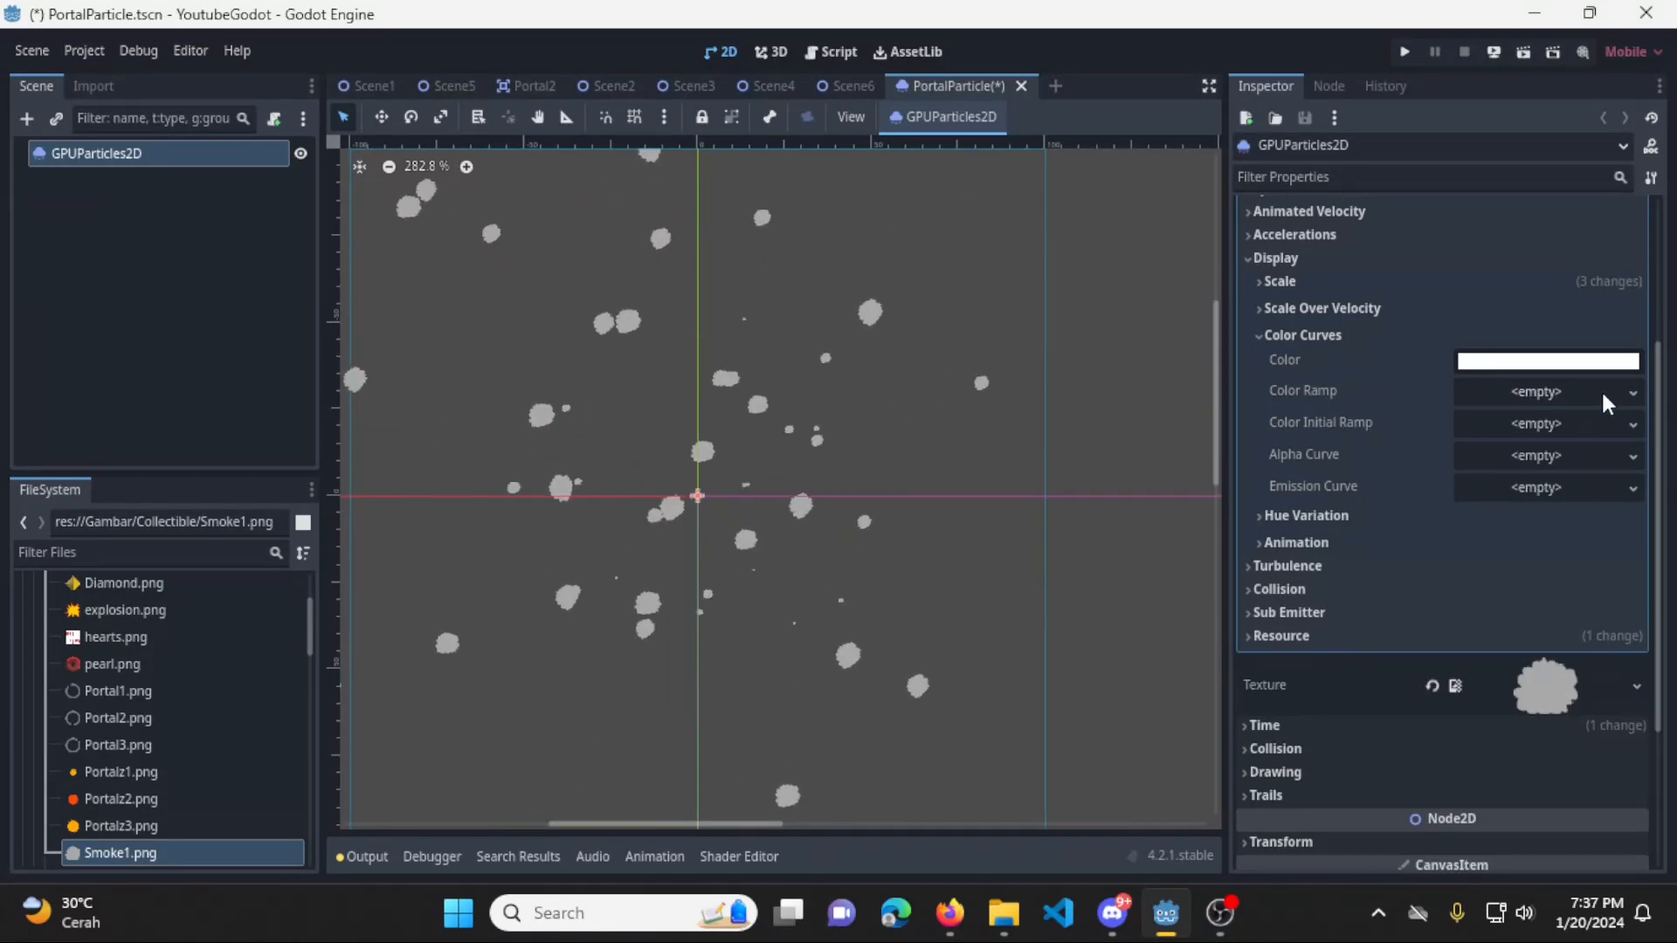
Assign a new GradientTexture1D to the Color Ramp and open its gradient for editing
click(1575, 397)
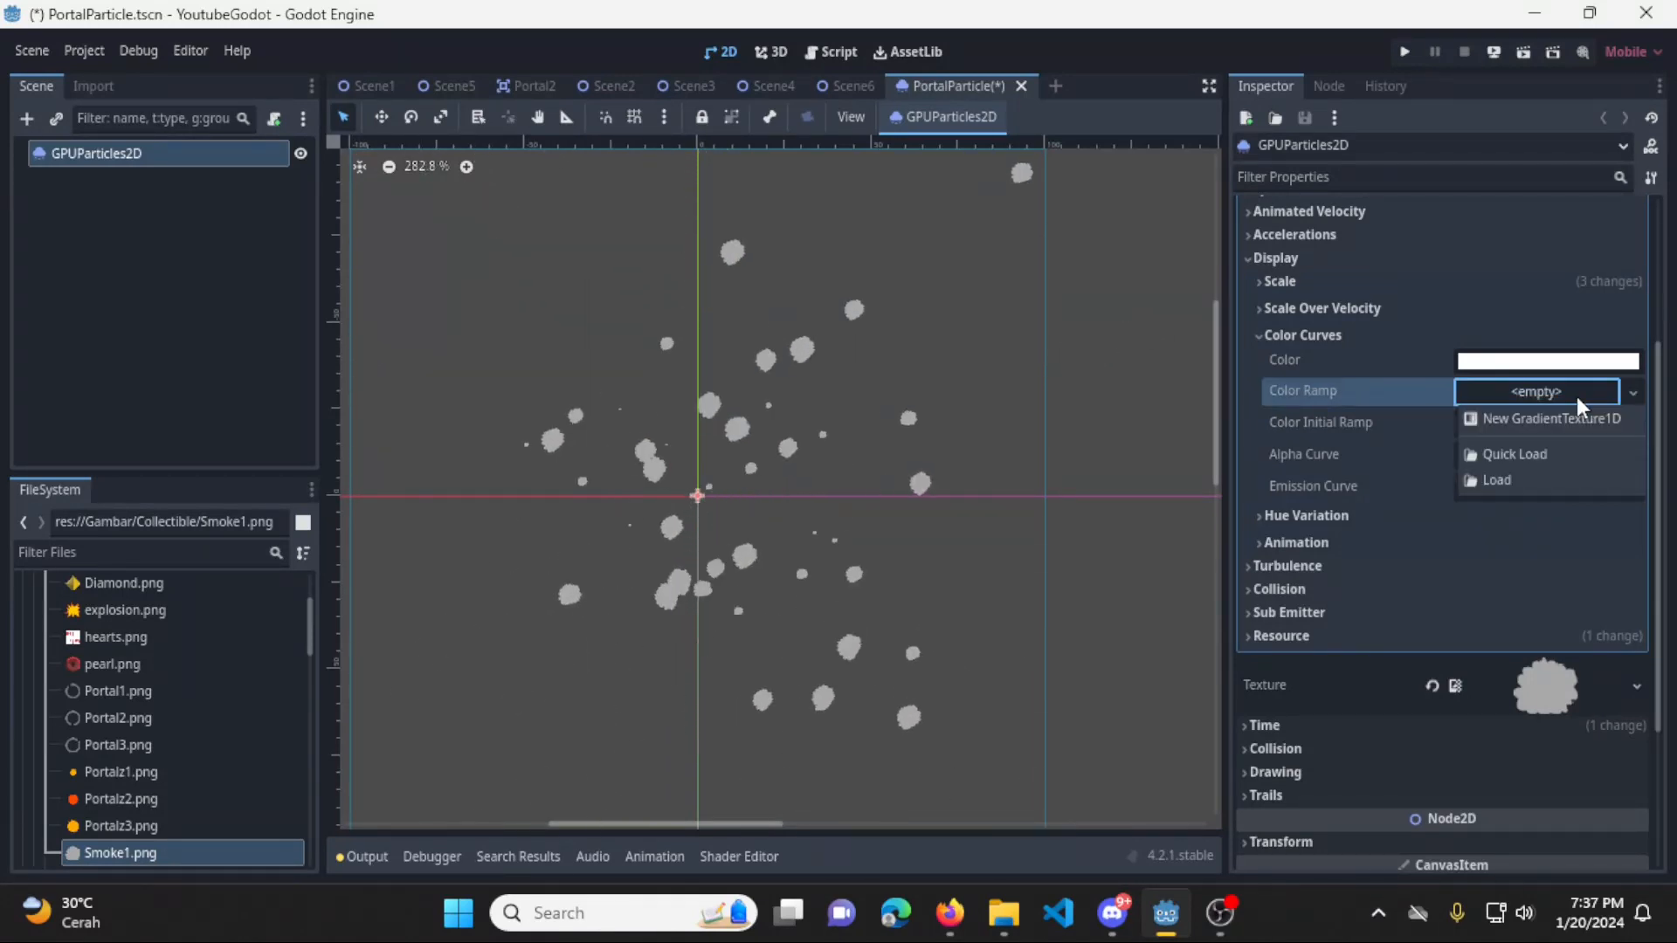
click(1554, 418)
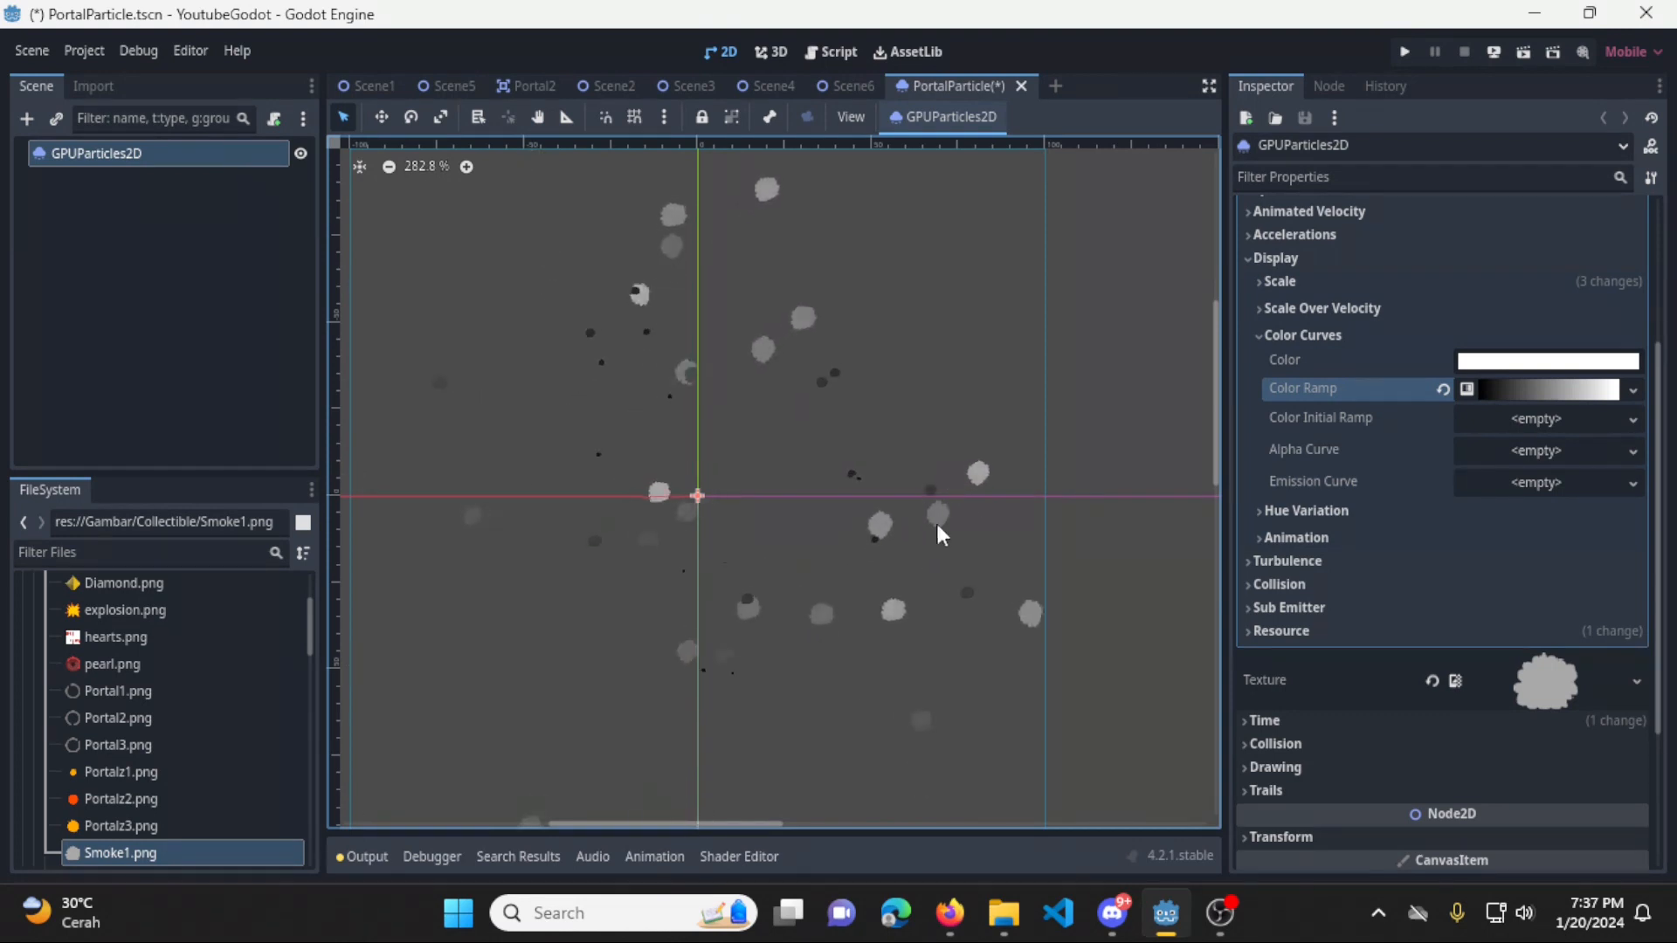
click(1561, 387)
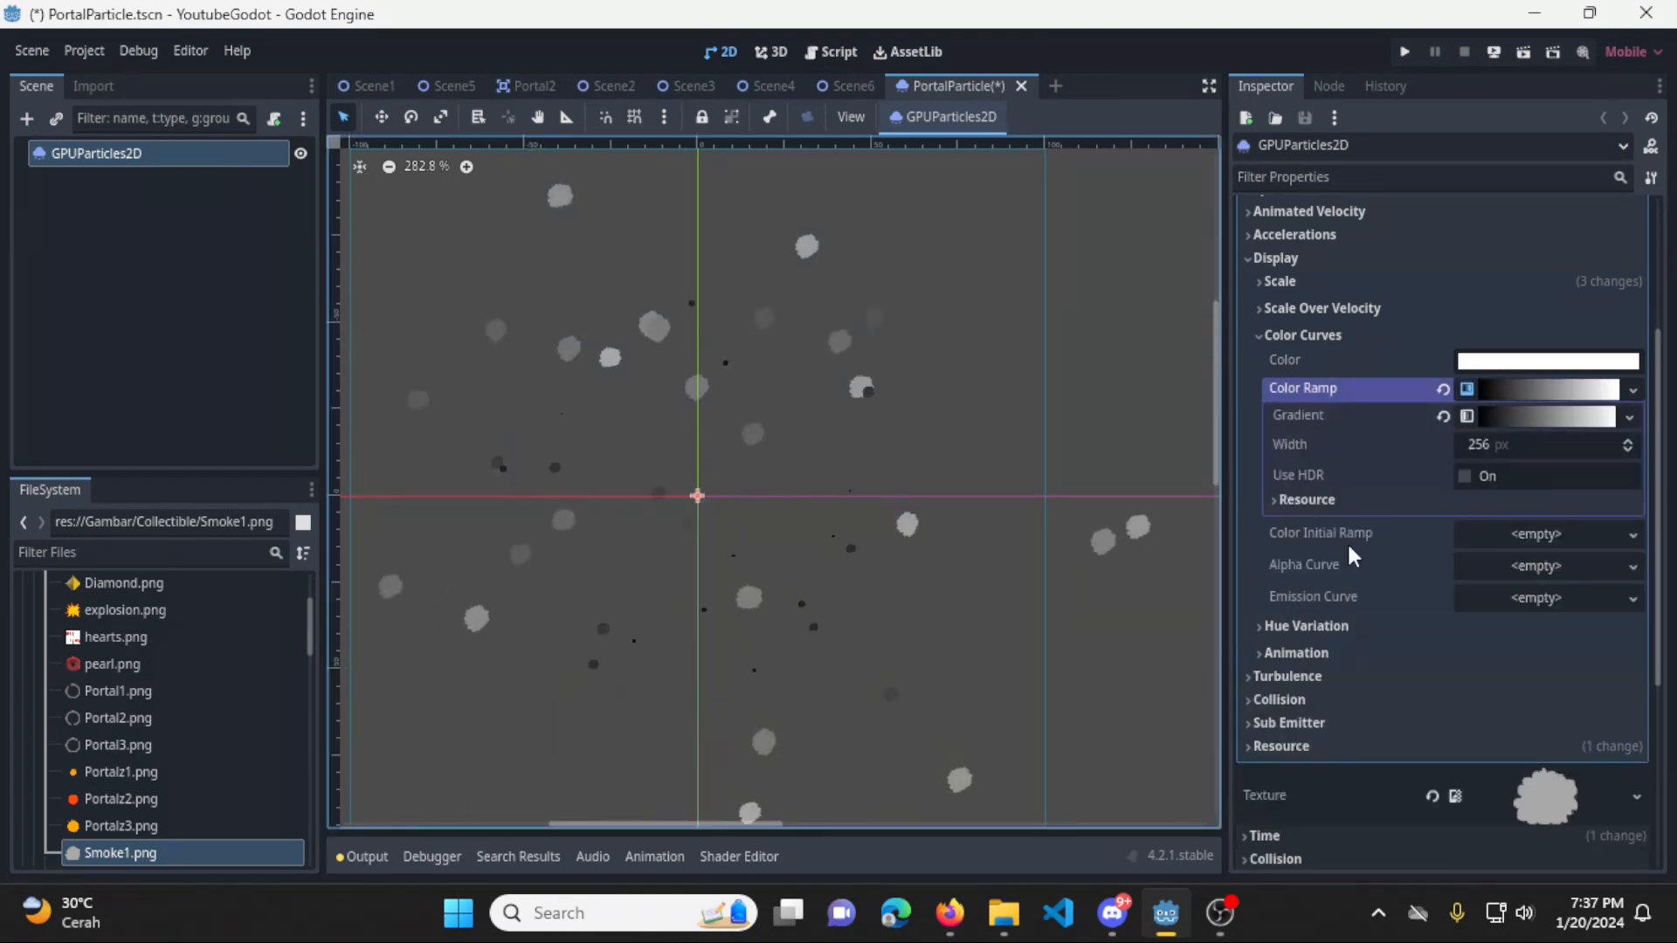
click(1567, 416)
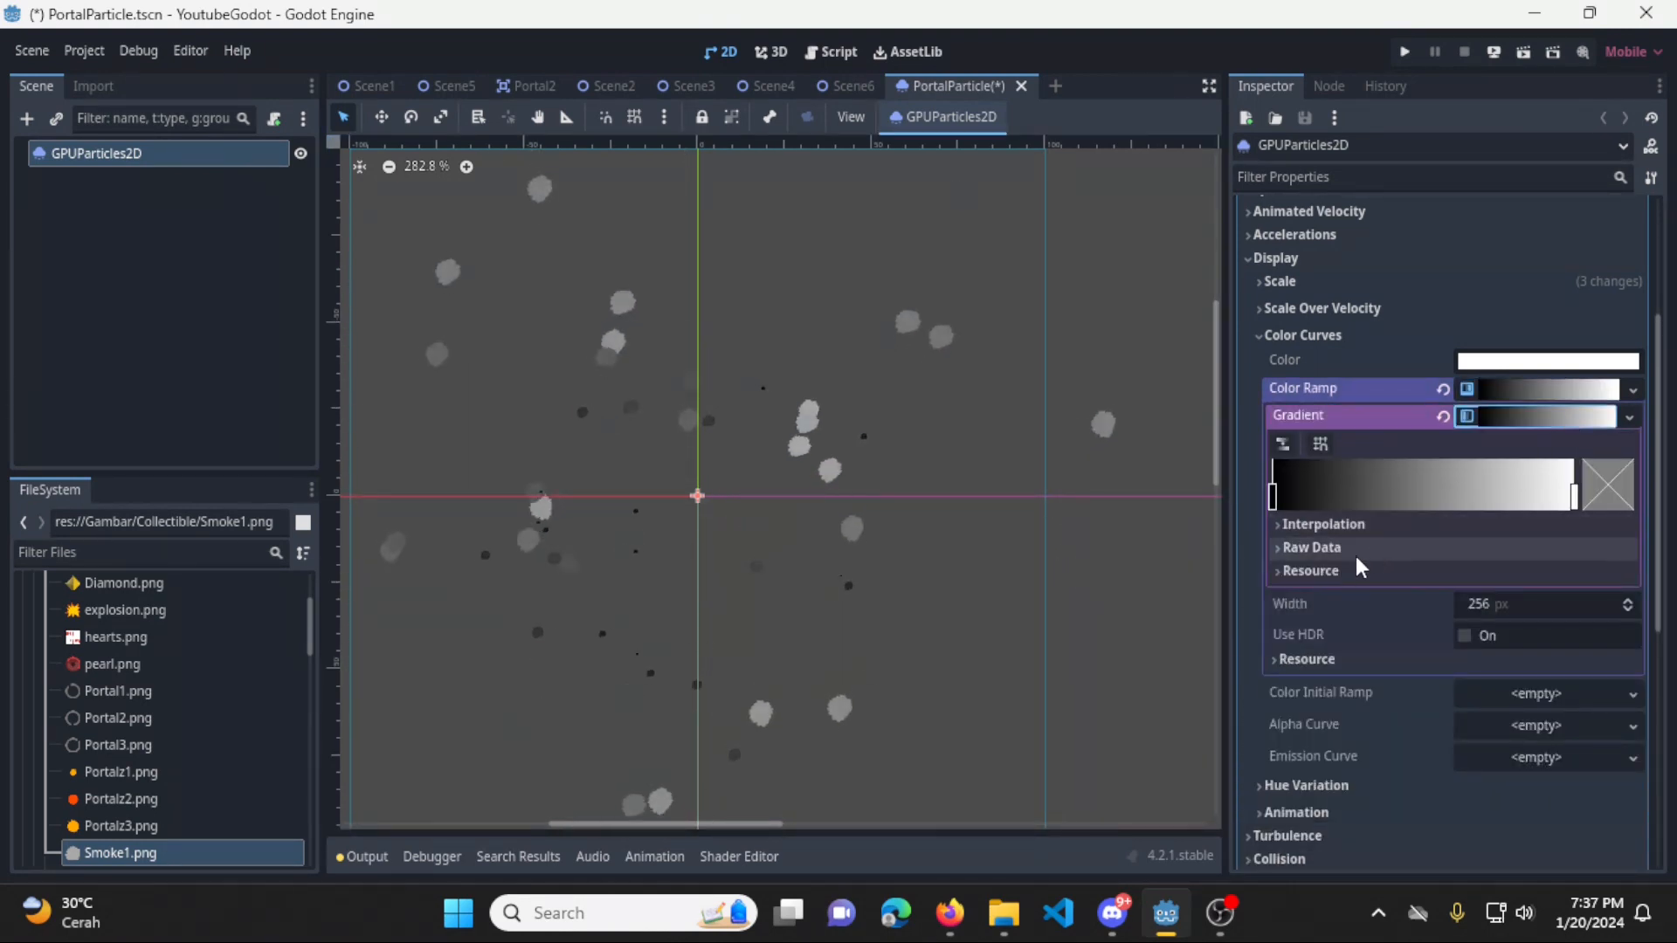
Change the gradient's end stop to cyan (12ffff) by lowering its red value to 18
click(1575, 497)
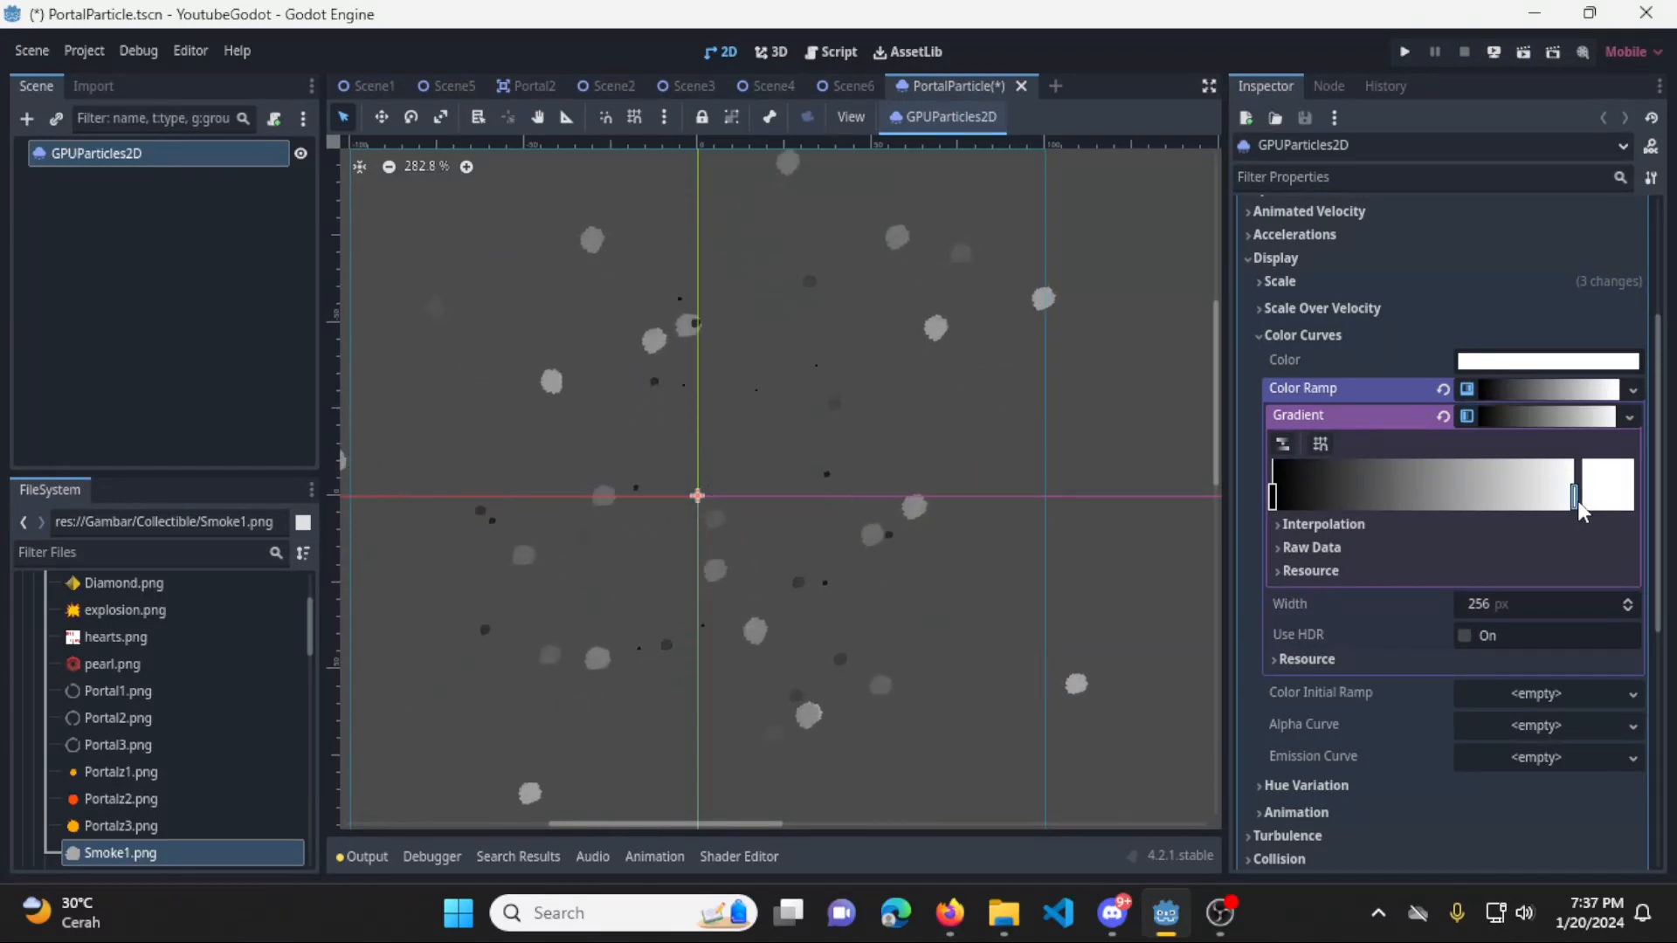
click(1605, 483)
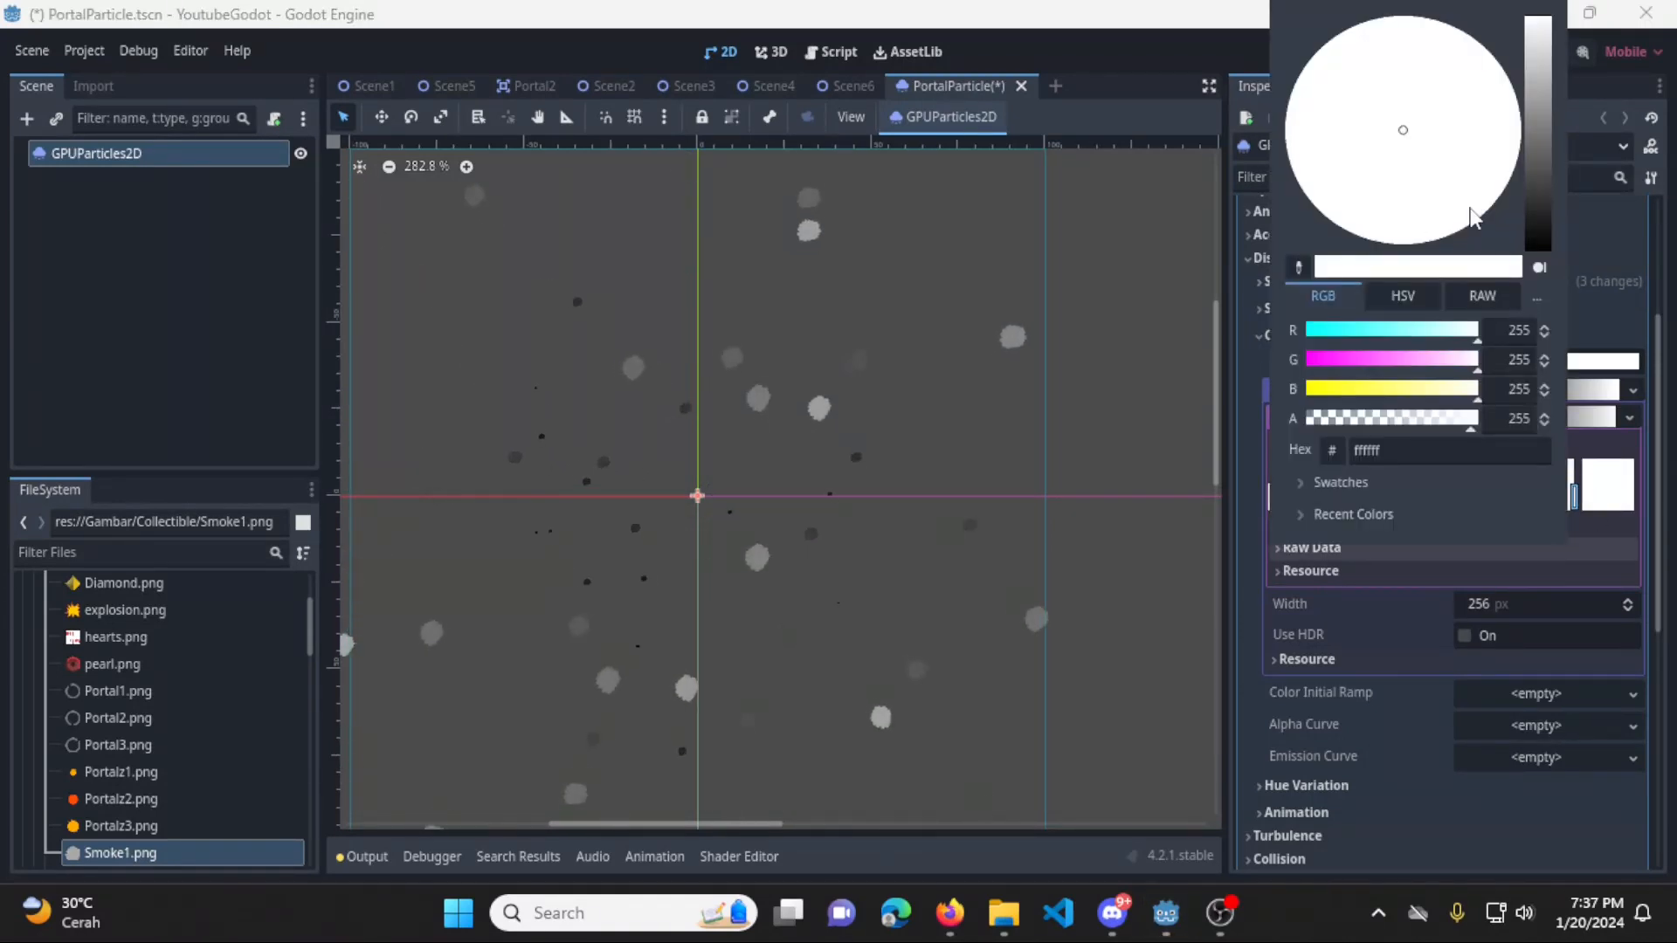
click(1395, 296)
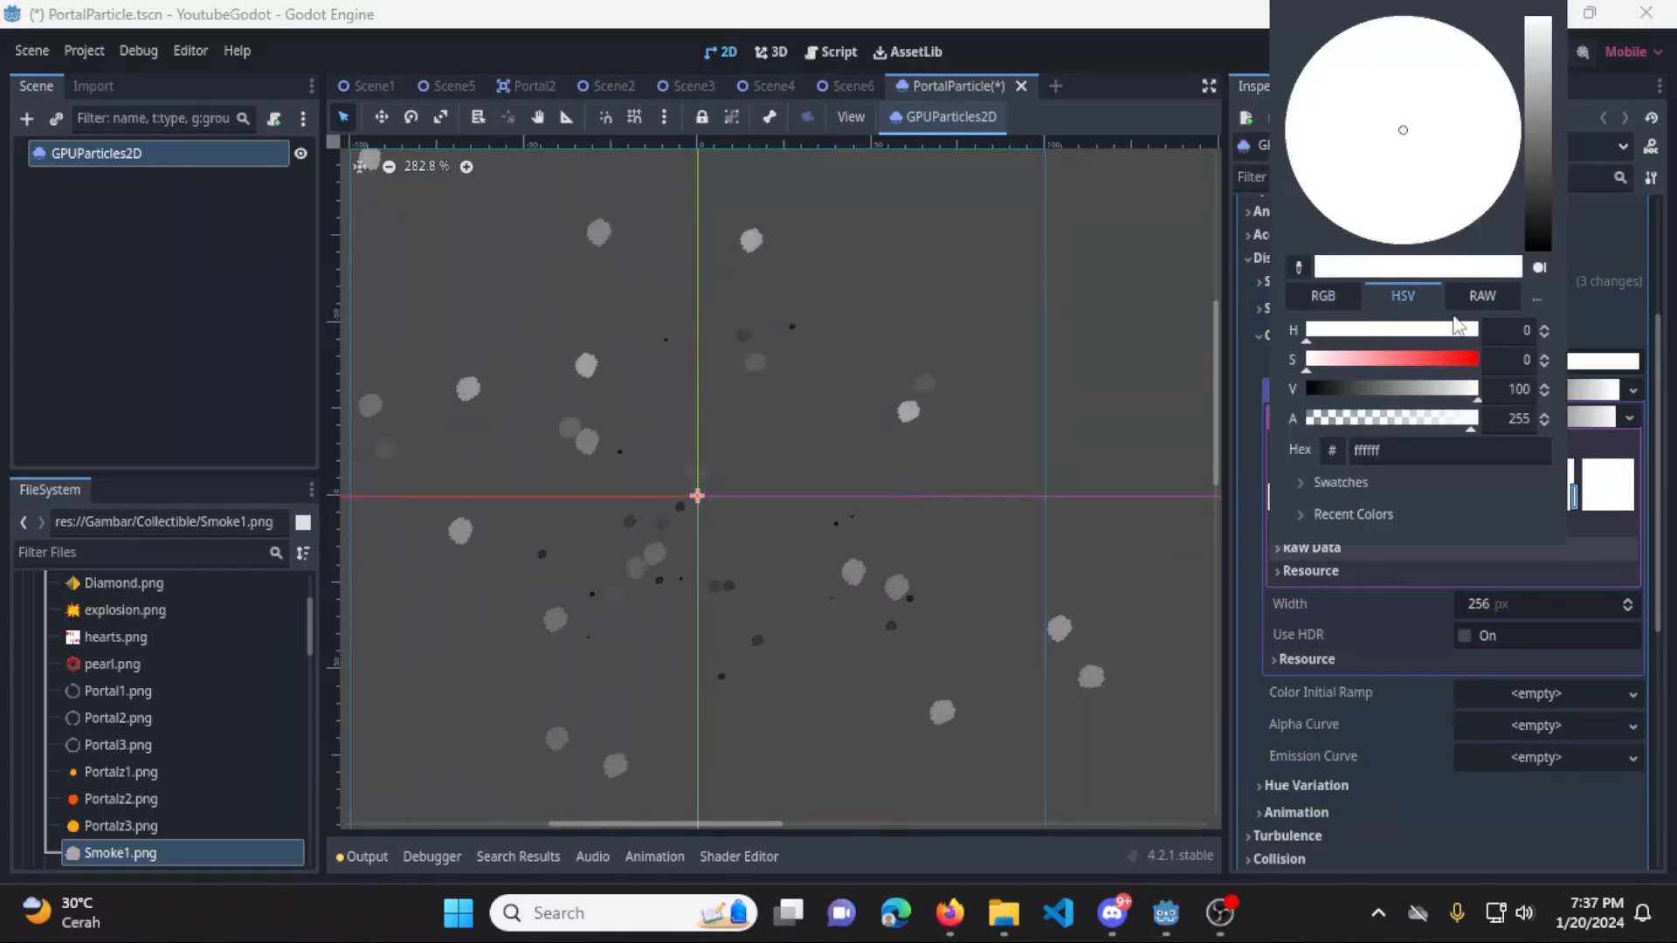
click(1475, 297)
click(1318, 293)
drag(1472, 332, 1322, 328)
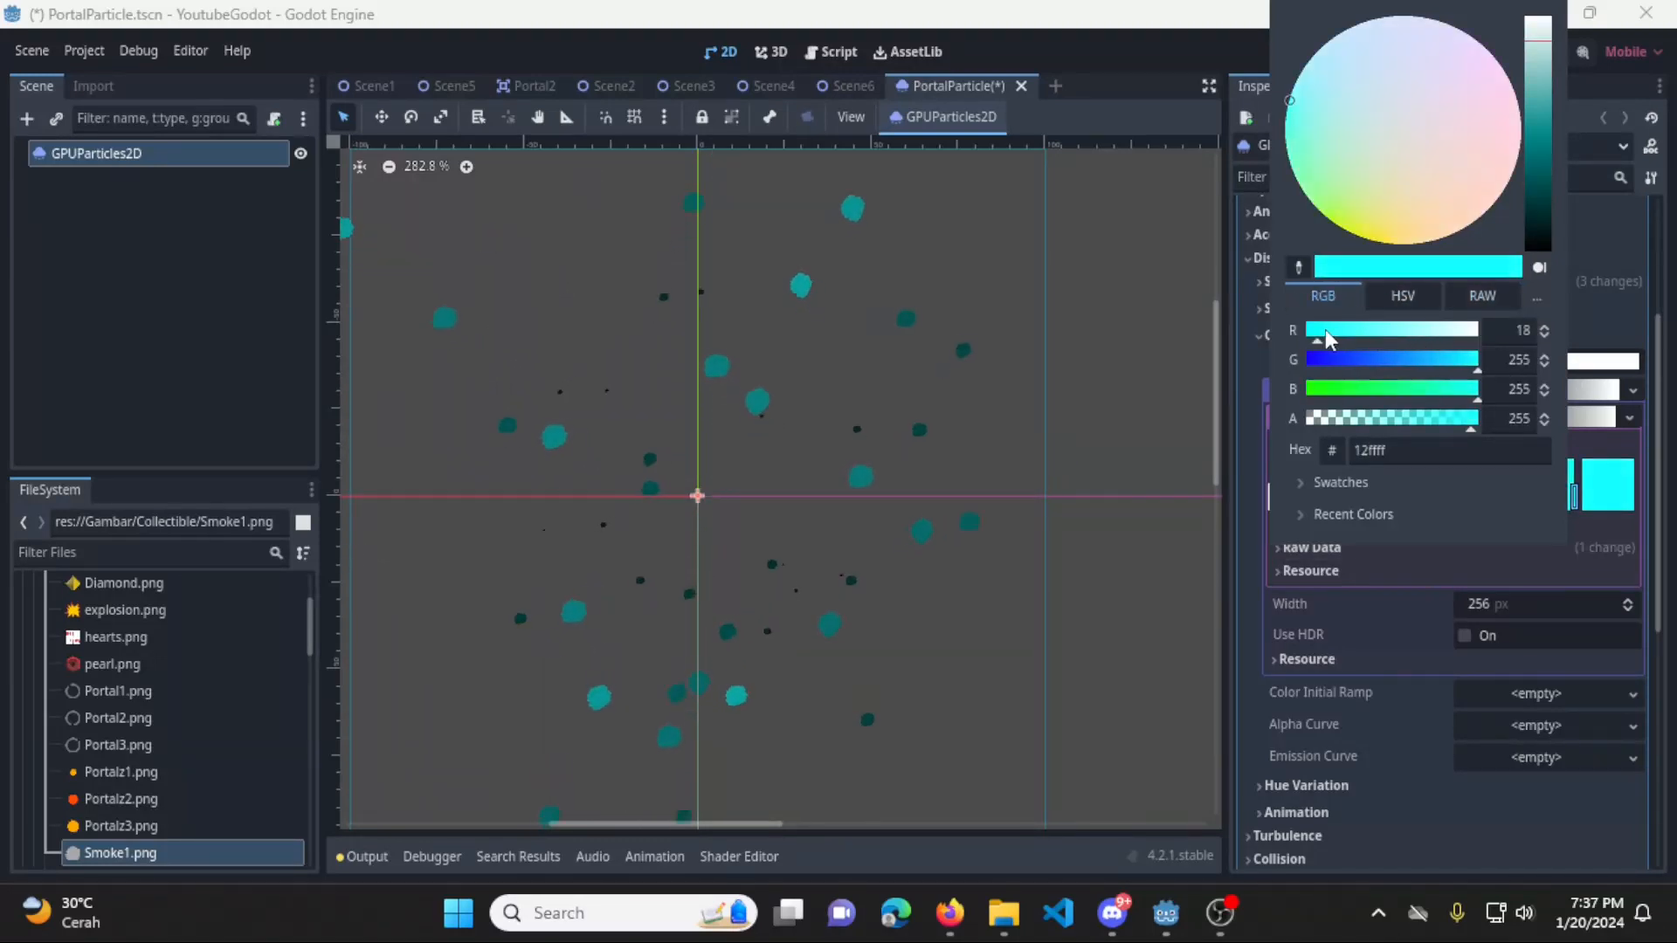
Try other colors for the gradient's end stop, settle on lime green a3f32c and collapse the gradient
drag(1419, 179, 1402, 260)
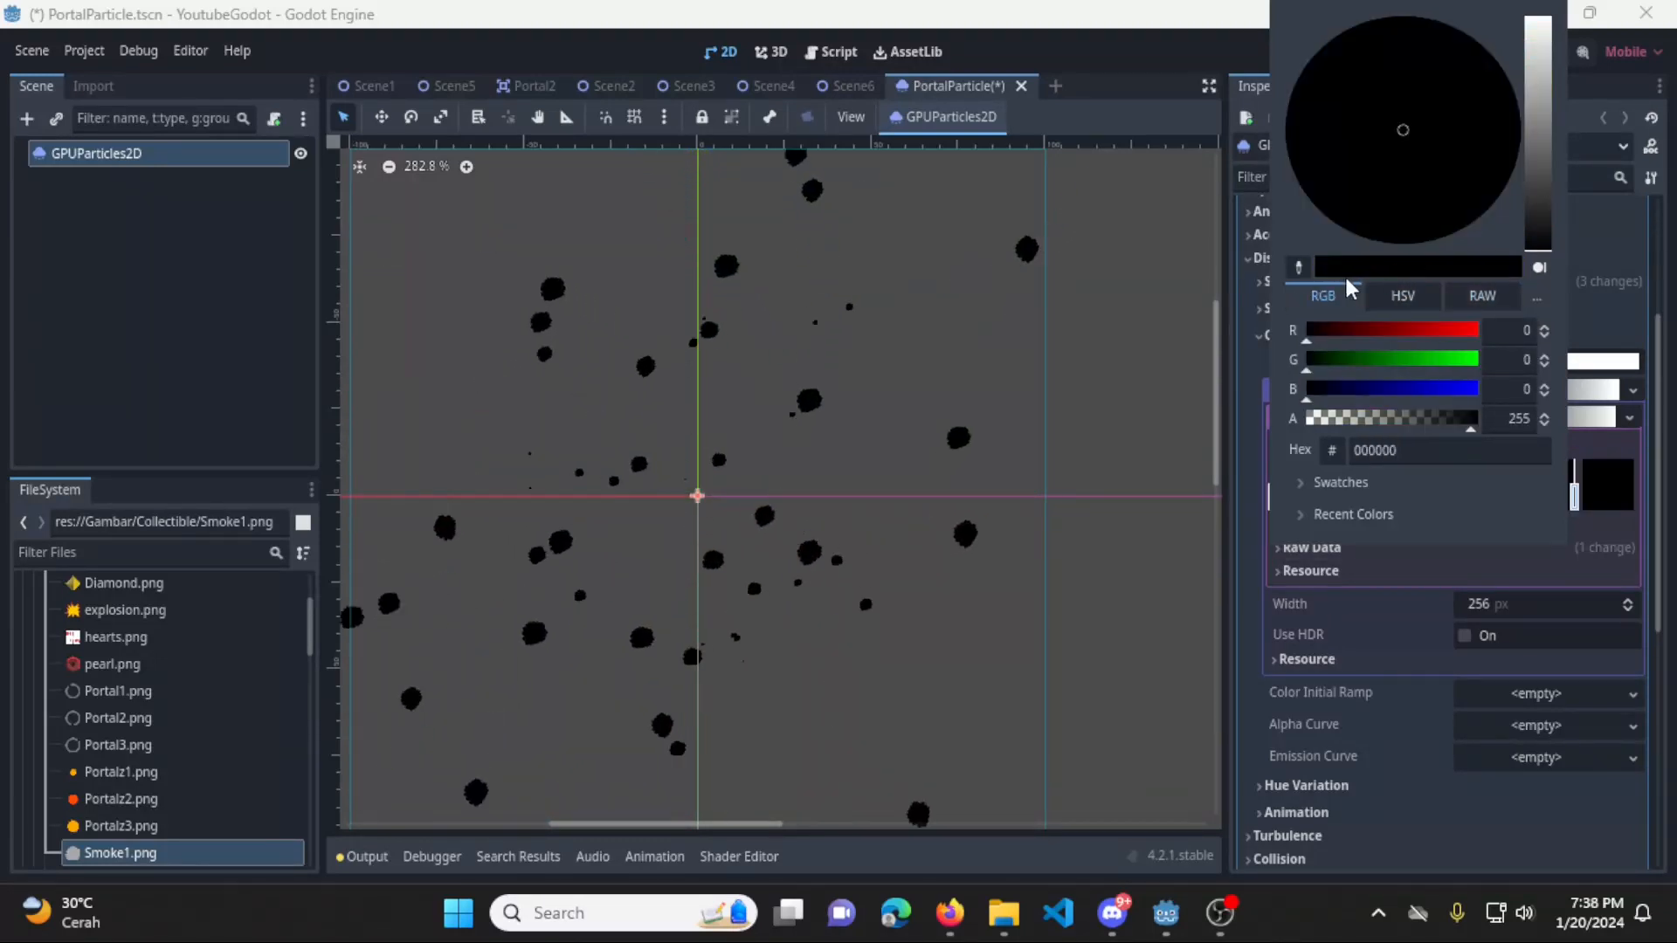
click(1426, 182)
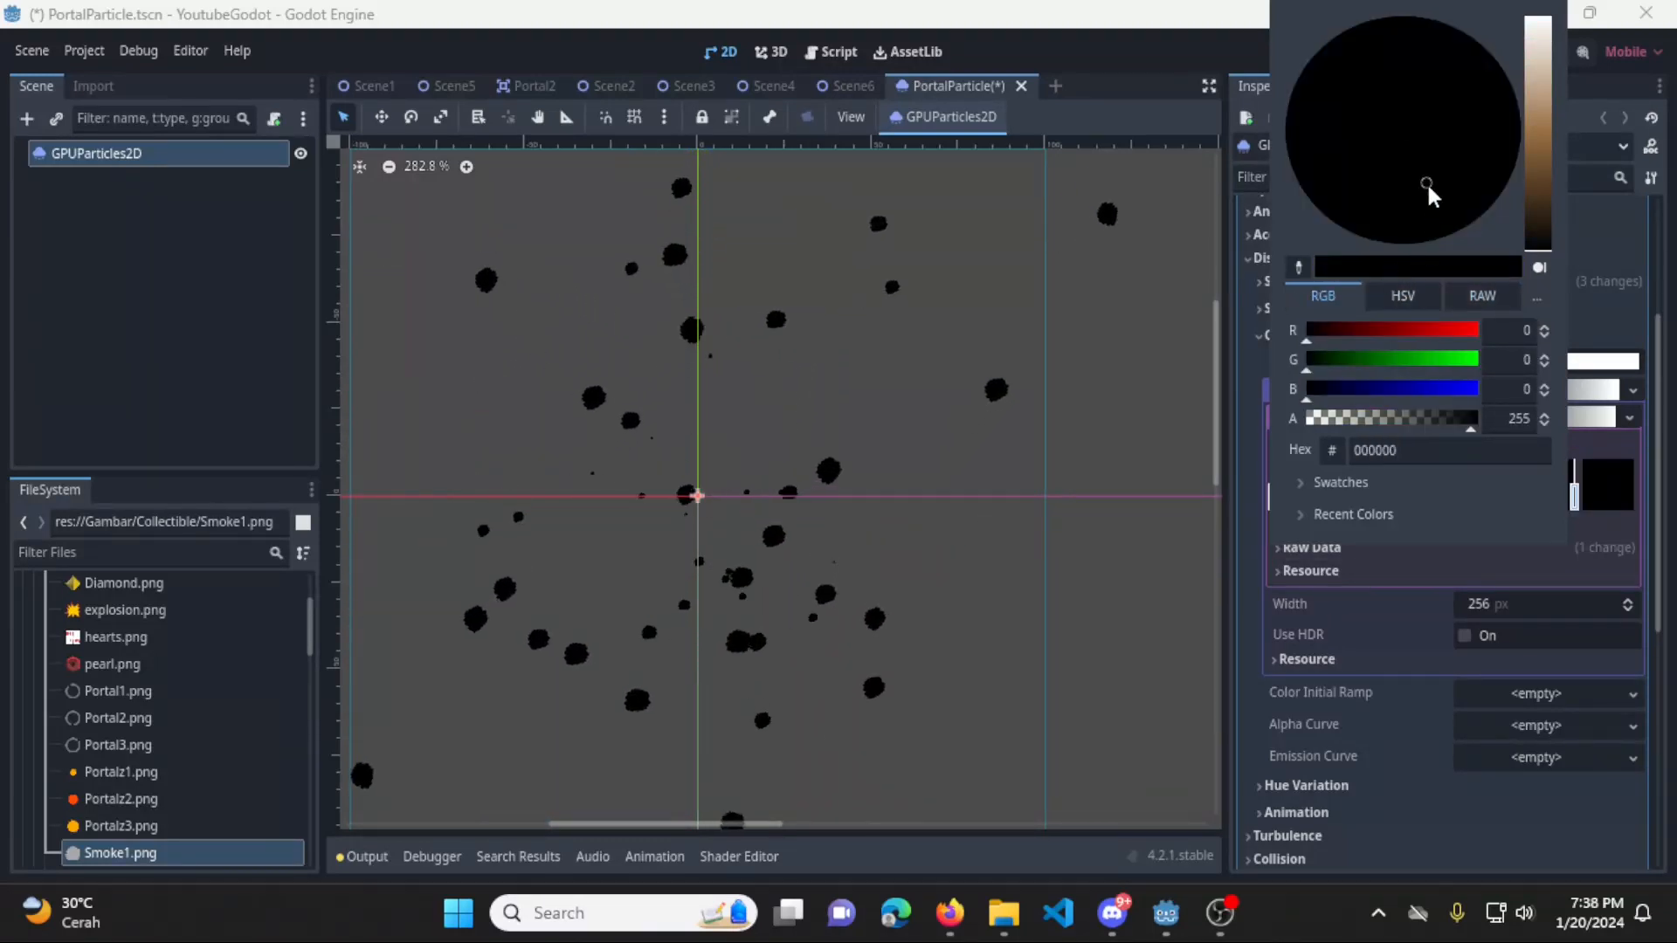
click(1418, 212)
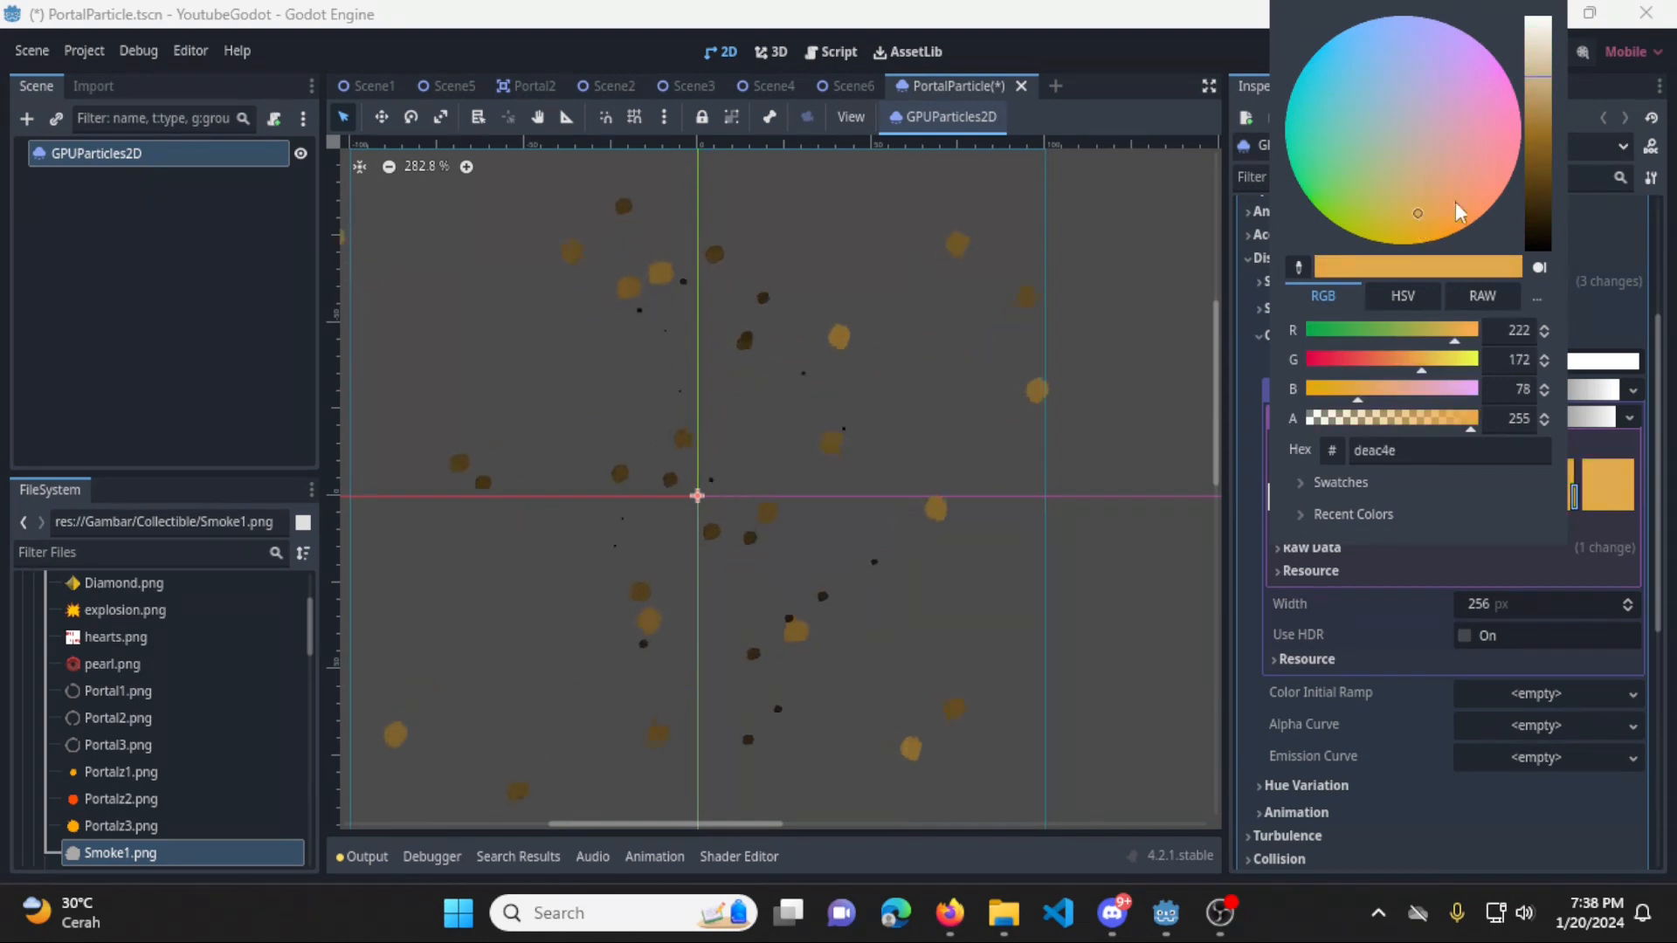
drag(1544, 93, 1542, 124)
click(1423, 359)
click(1469, 359)
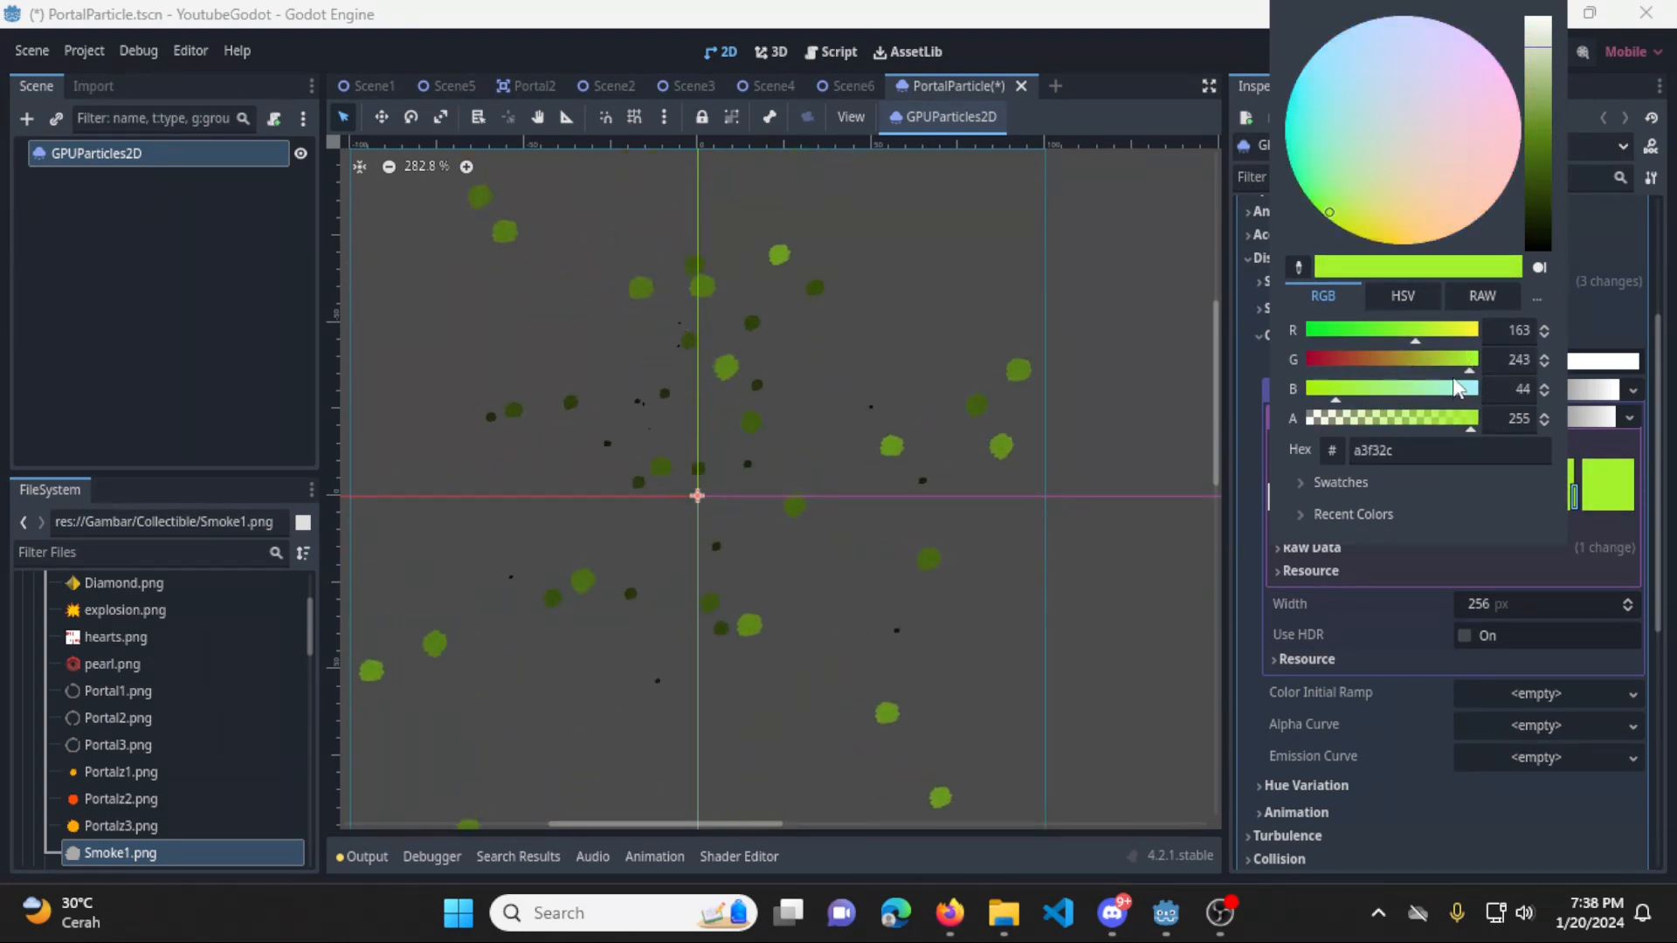
click(1430, 584)
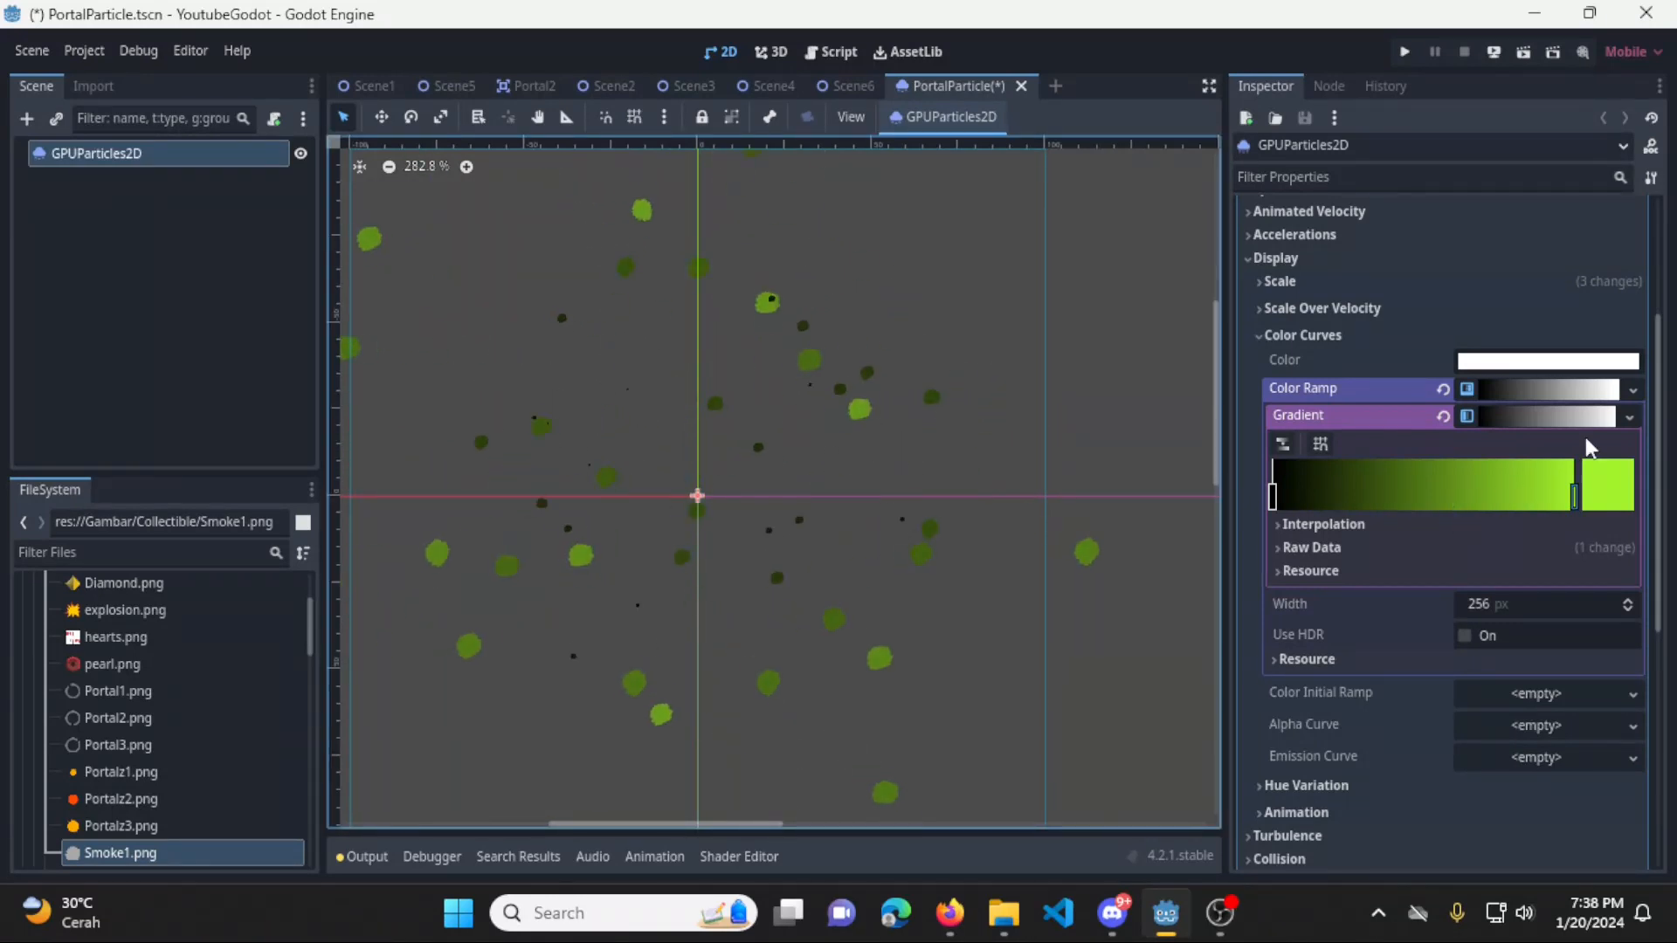
click(1485, 416)
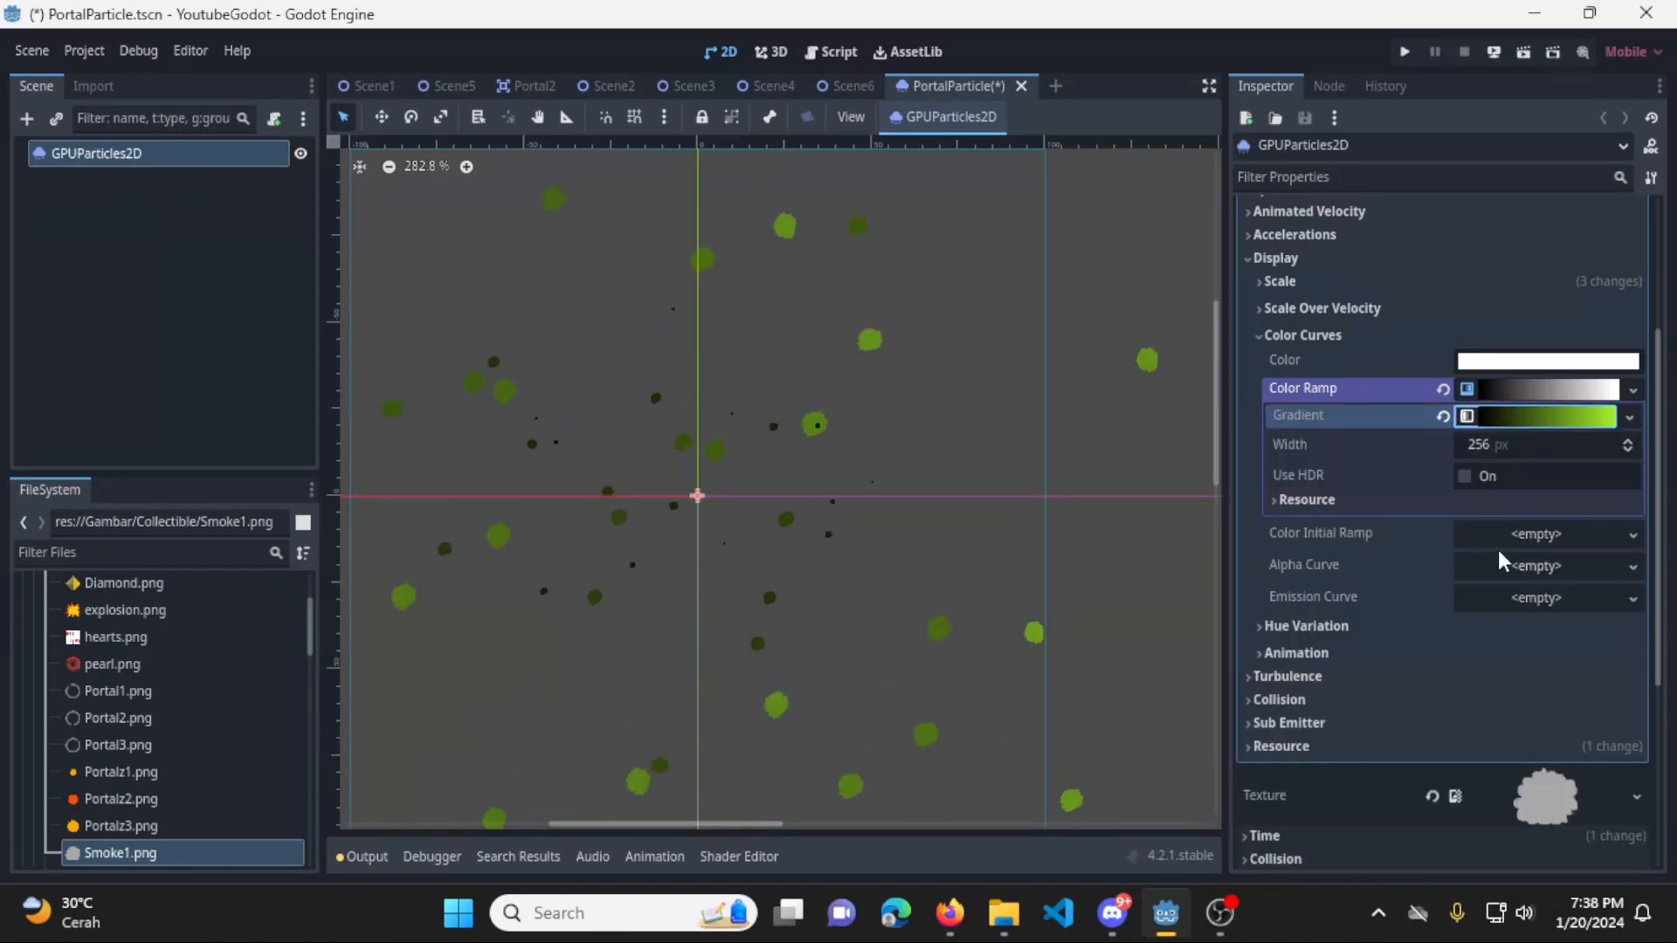
Assign a new CurveTexture with a new Curve to the Alpha Curve and open the curve for editing
click(1632, 566)
click(1574, 480)
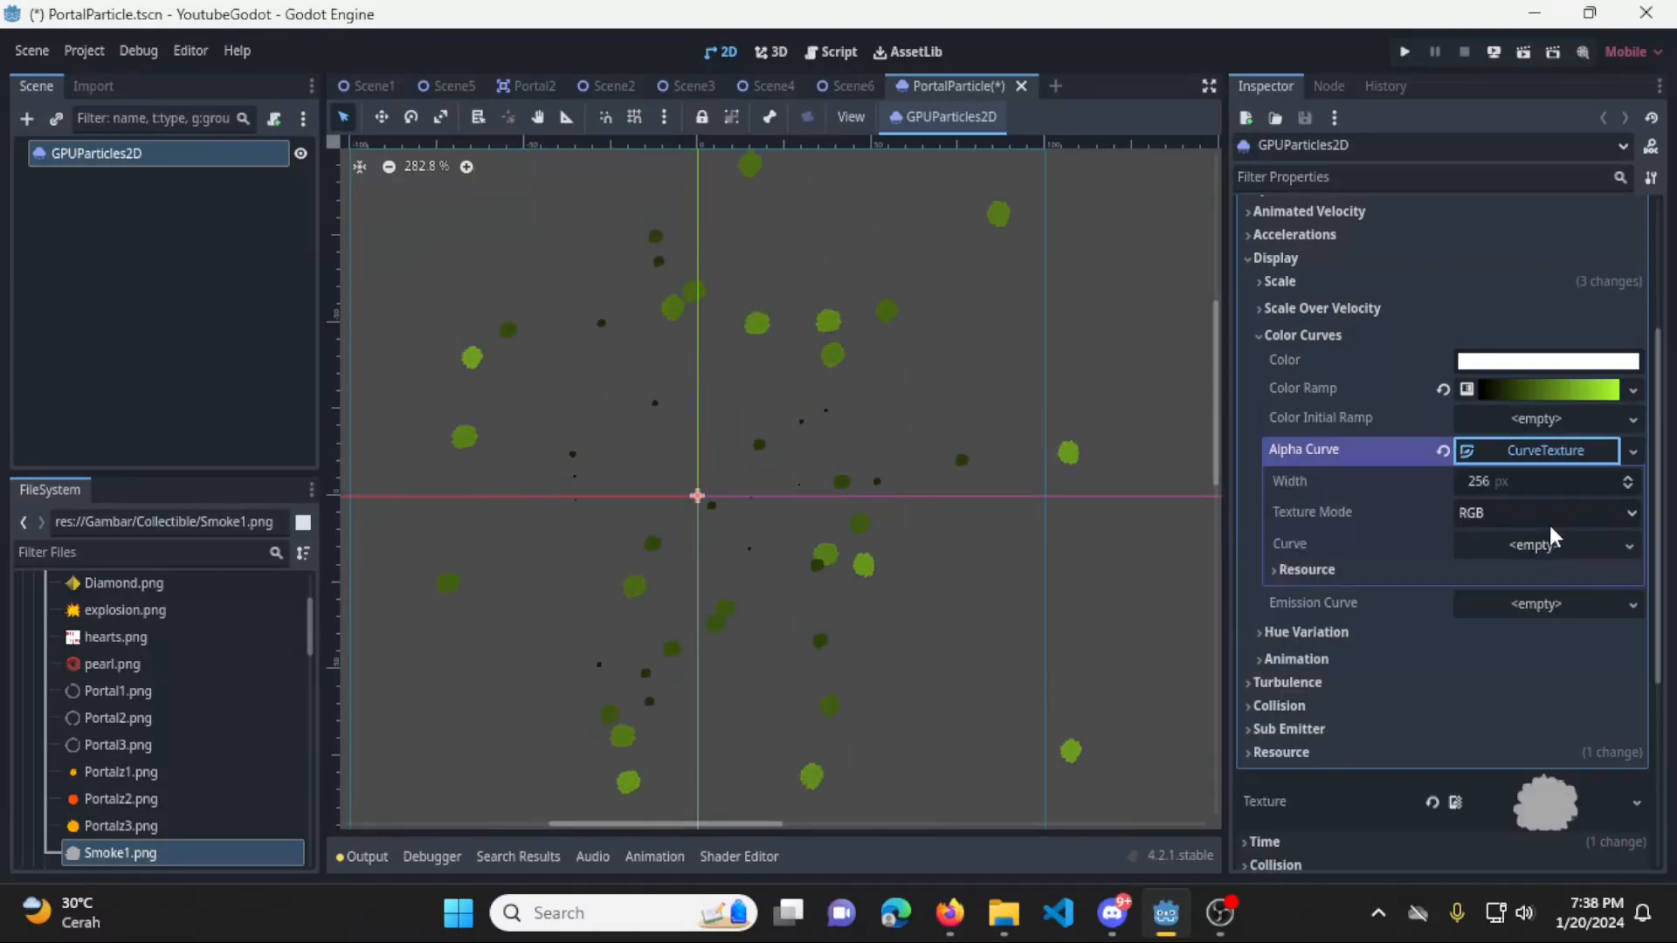
click(1544, 553)
click(1572, 574)
click(1537, 564)
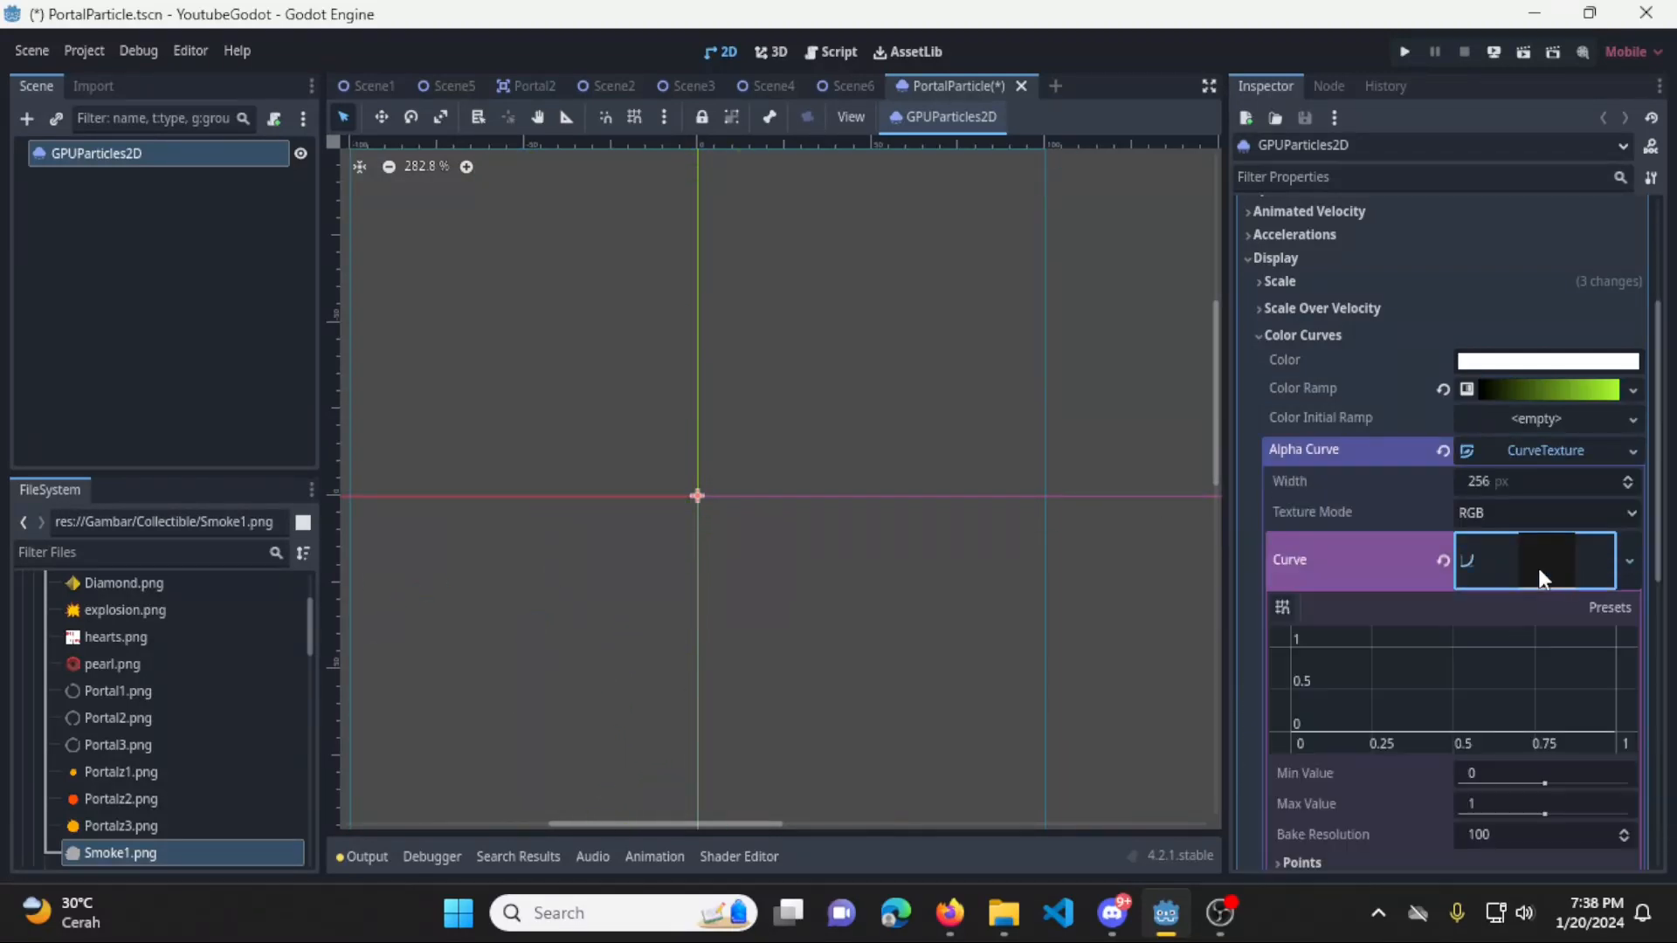
Shape the alpha curve with a start point at (0.00, 1.00) and an end point at (0.98, 0.29), and collapse Color Curves
click(1318, 707)
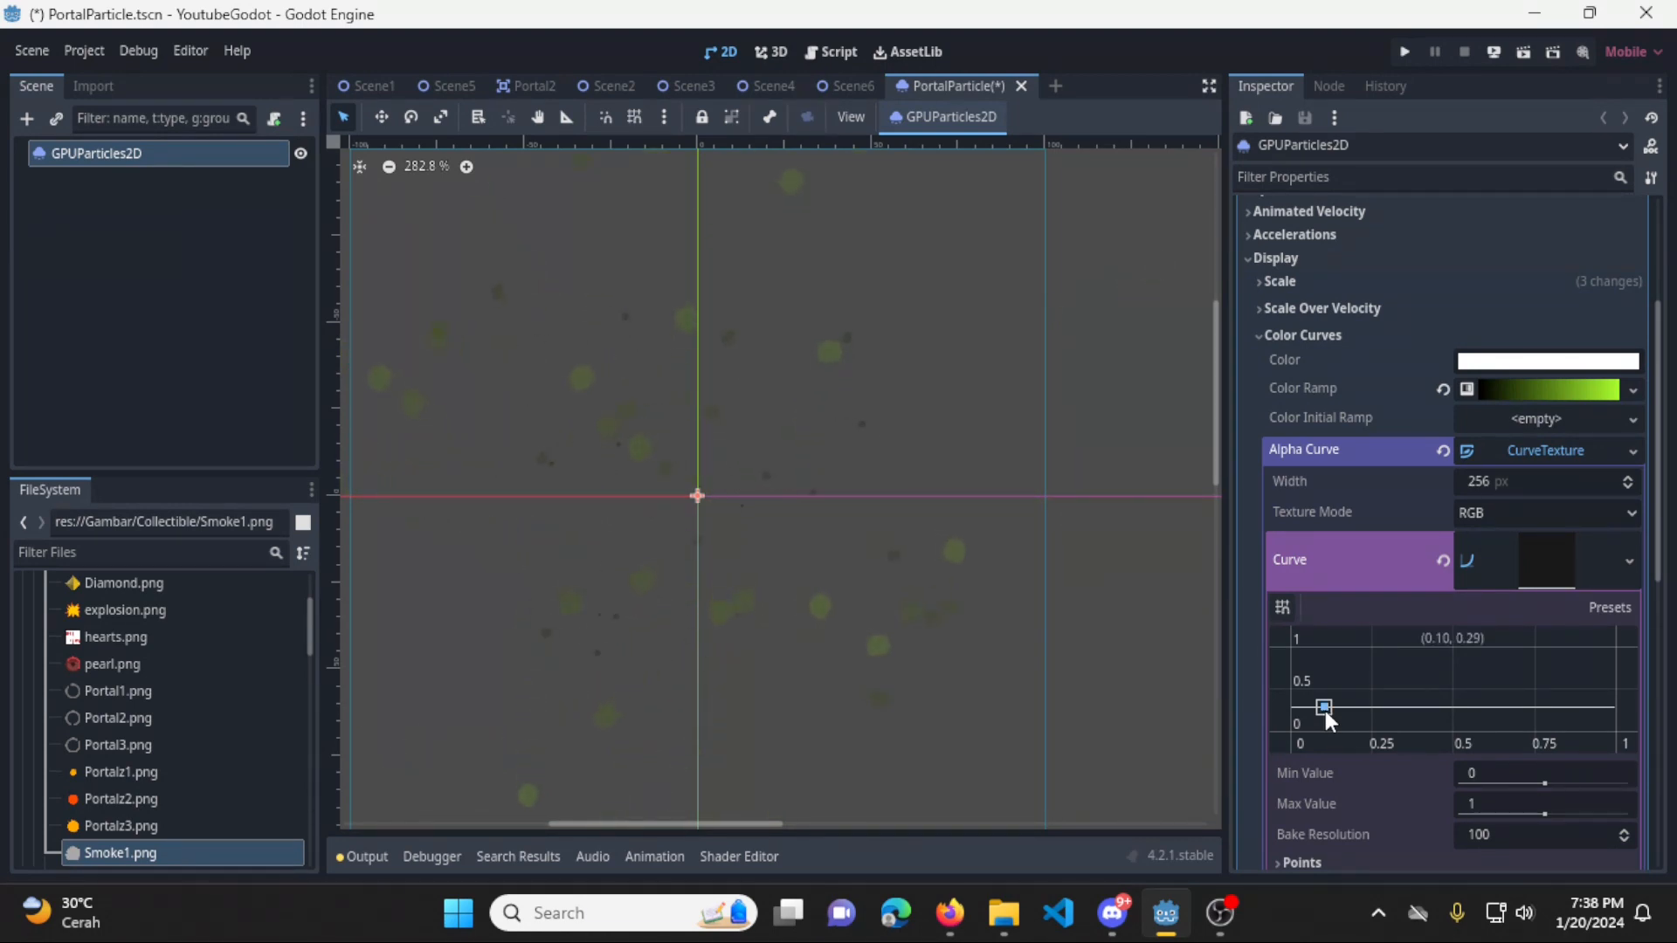
drag(1324, 711, 1292, 647)
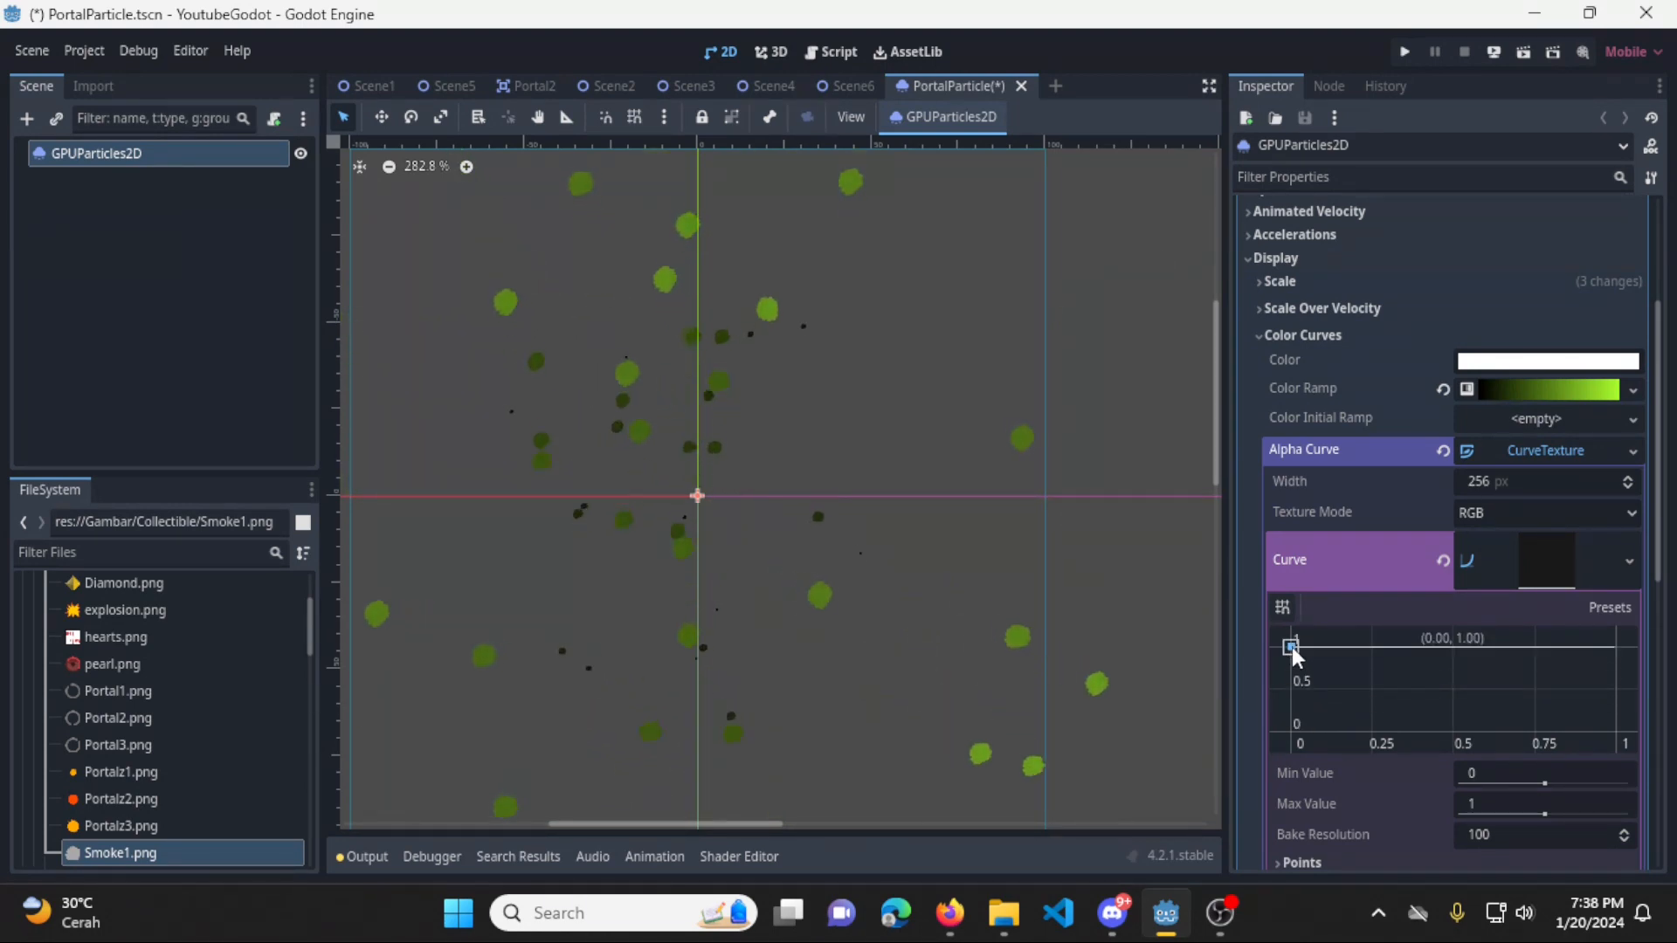
click(1612, 646)
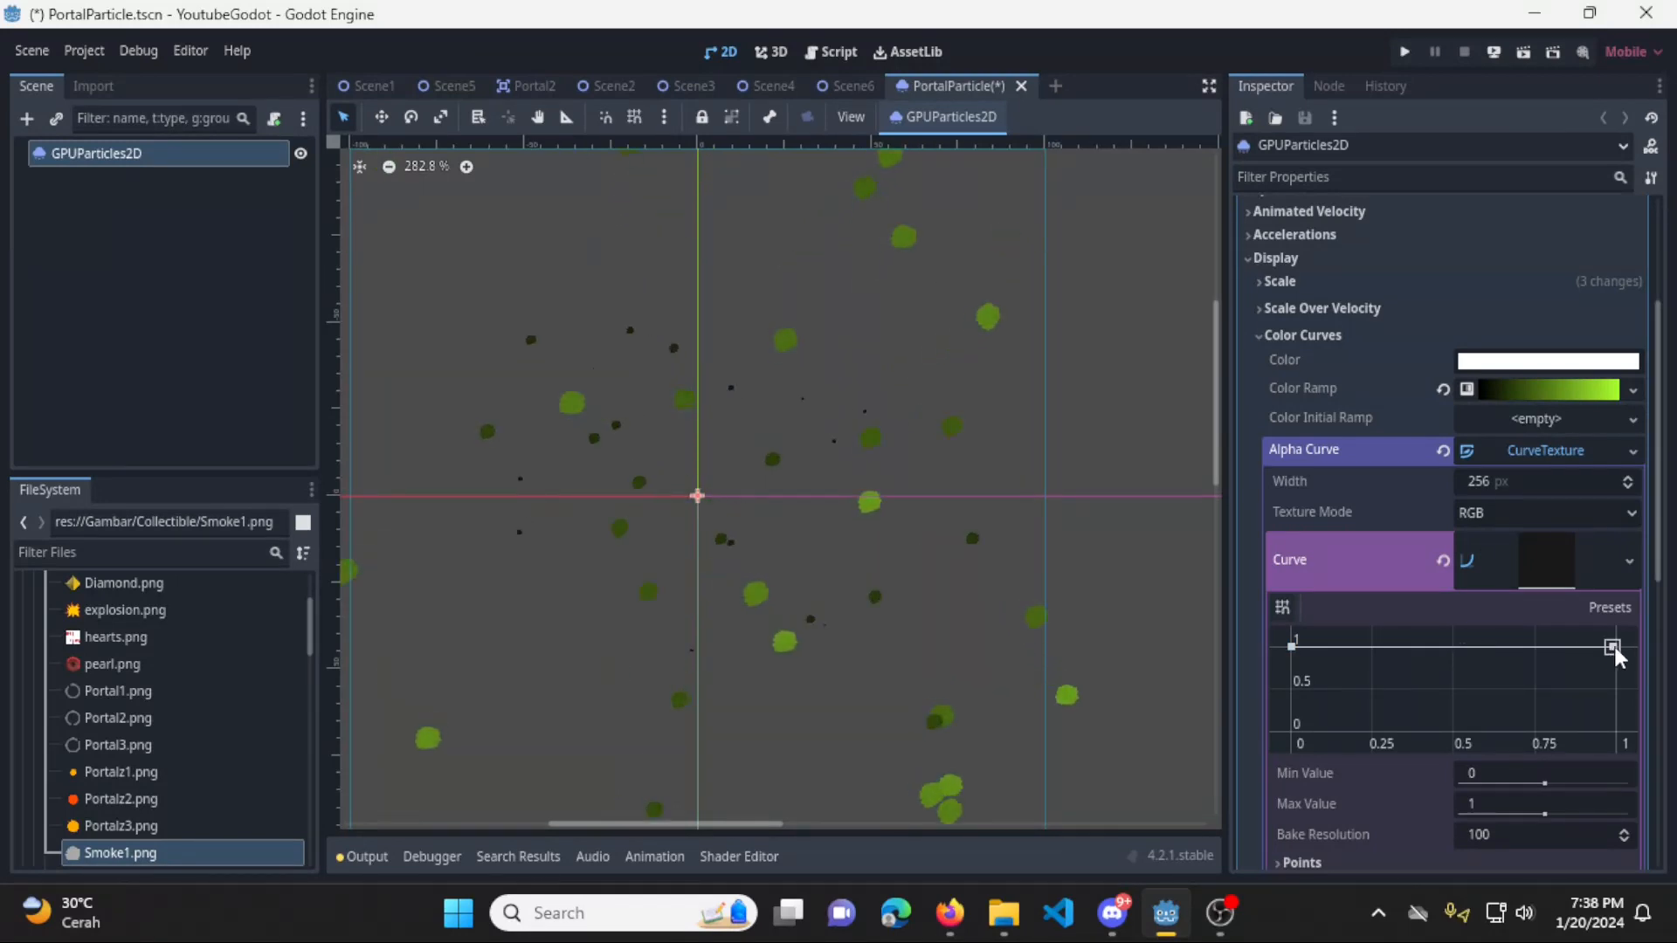
drag(1614, 647, 1601, 712)
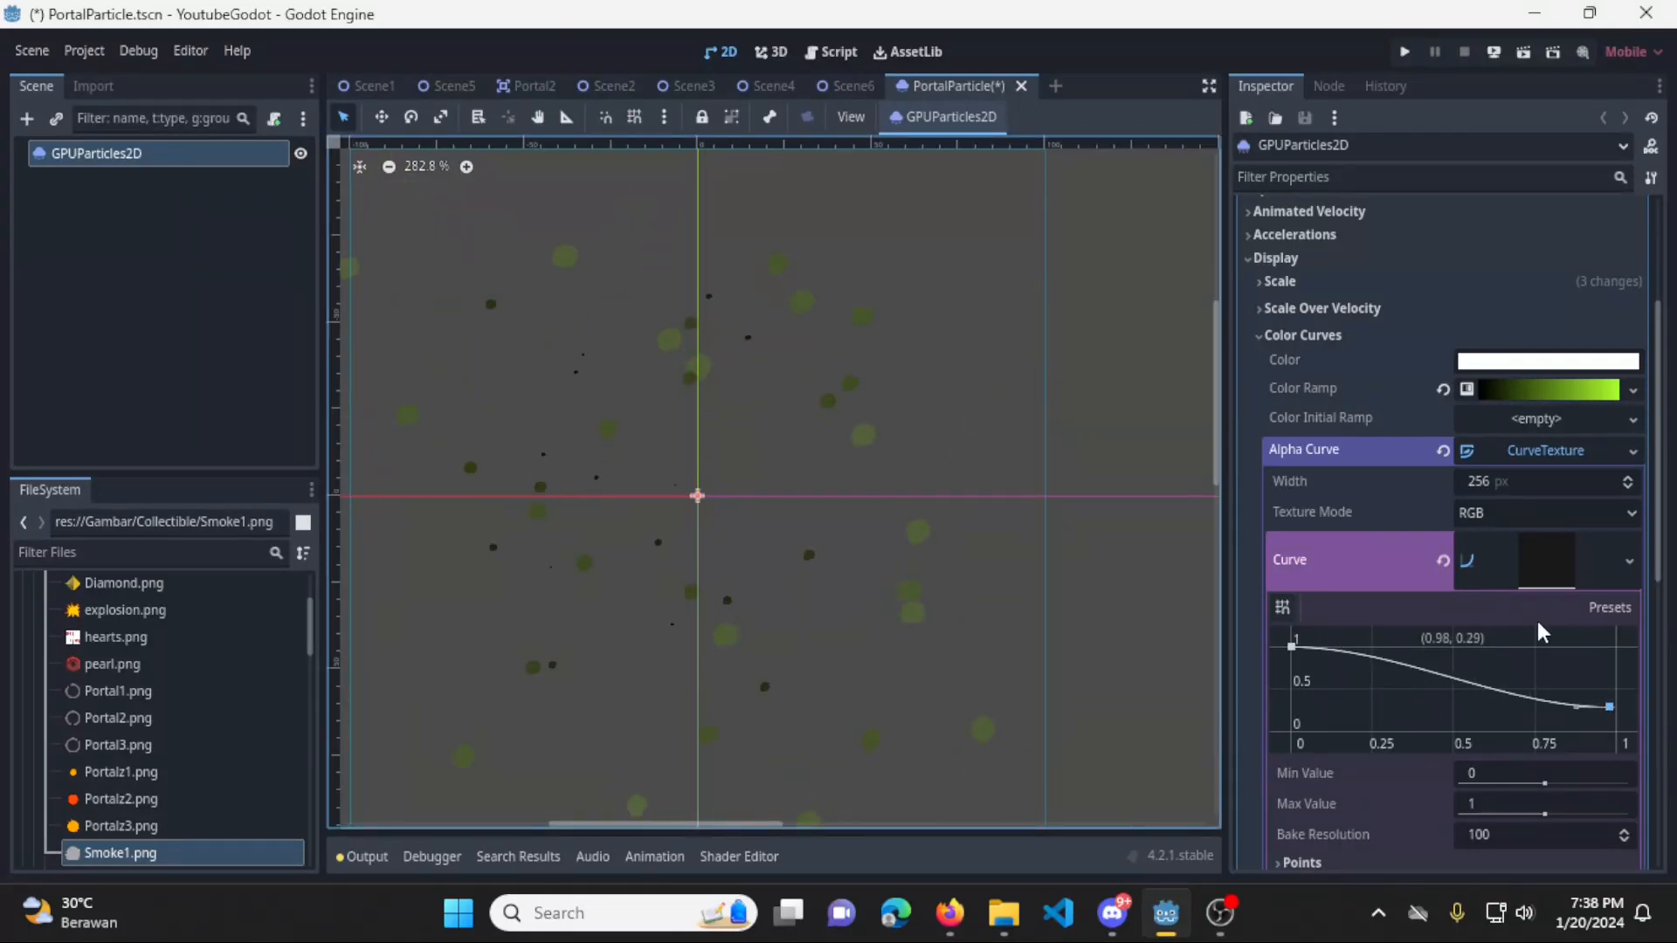
click(1303, 335)
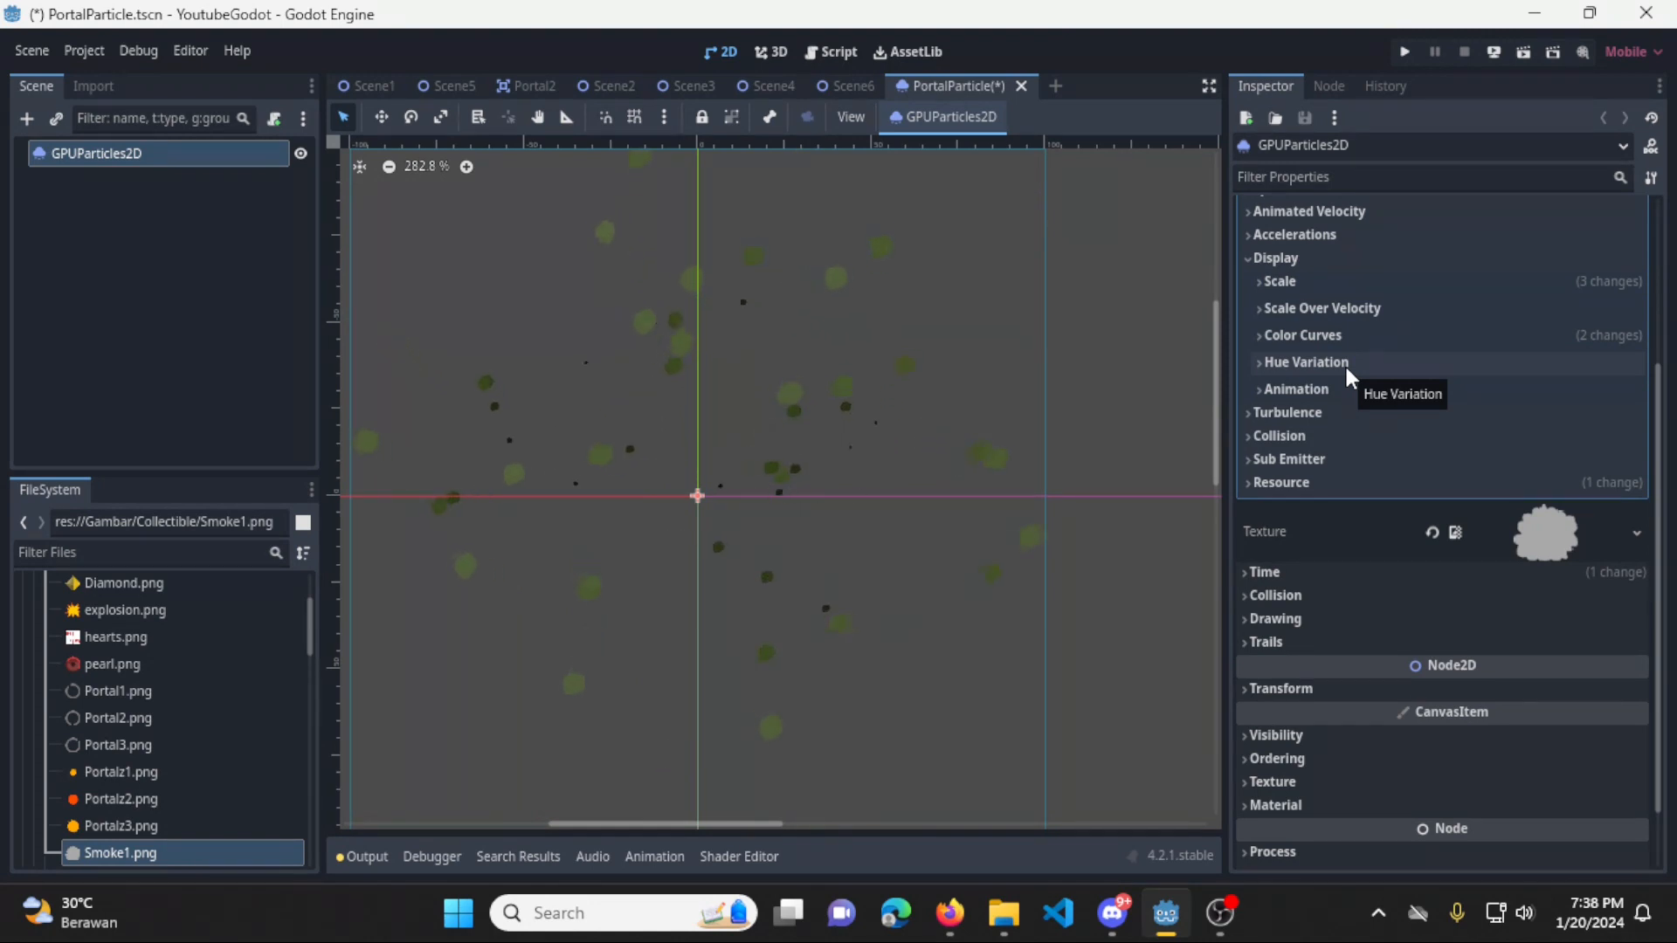
Try a new CurveTexture as the Variation Curve under Hue Variation and clear it again
click(1344, 363)
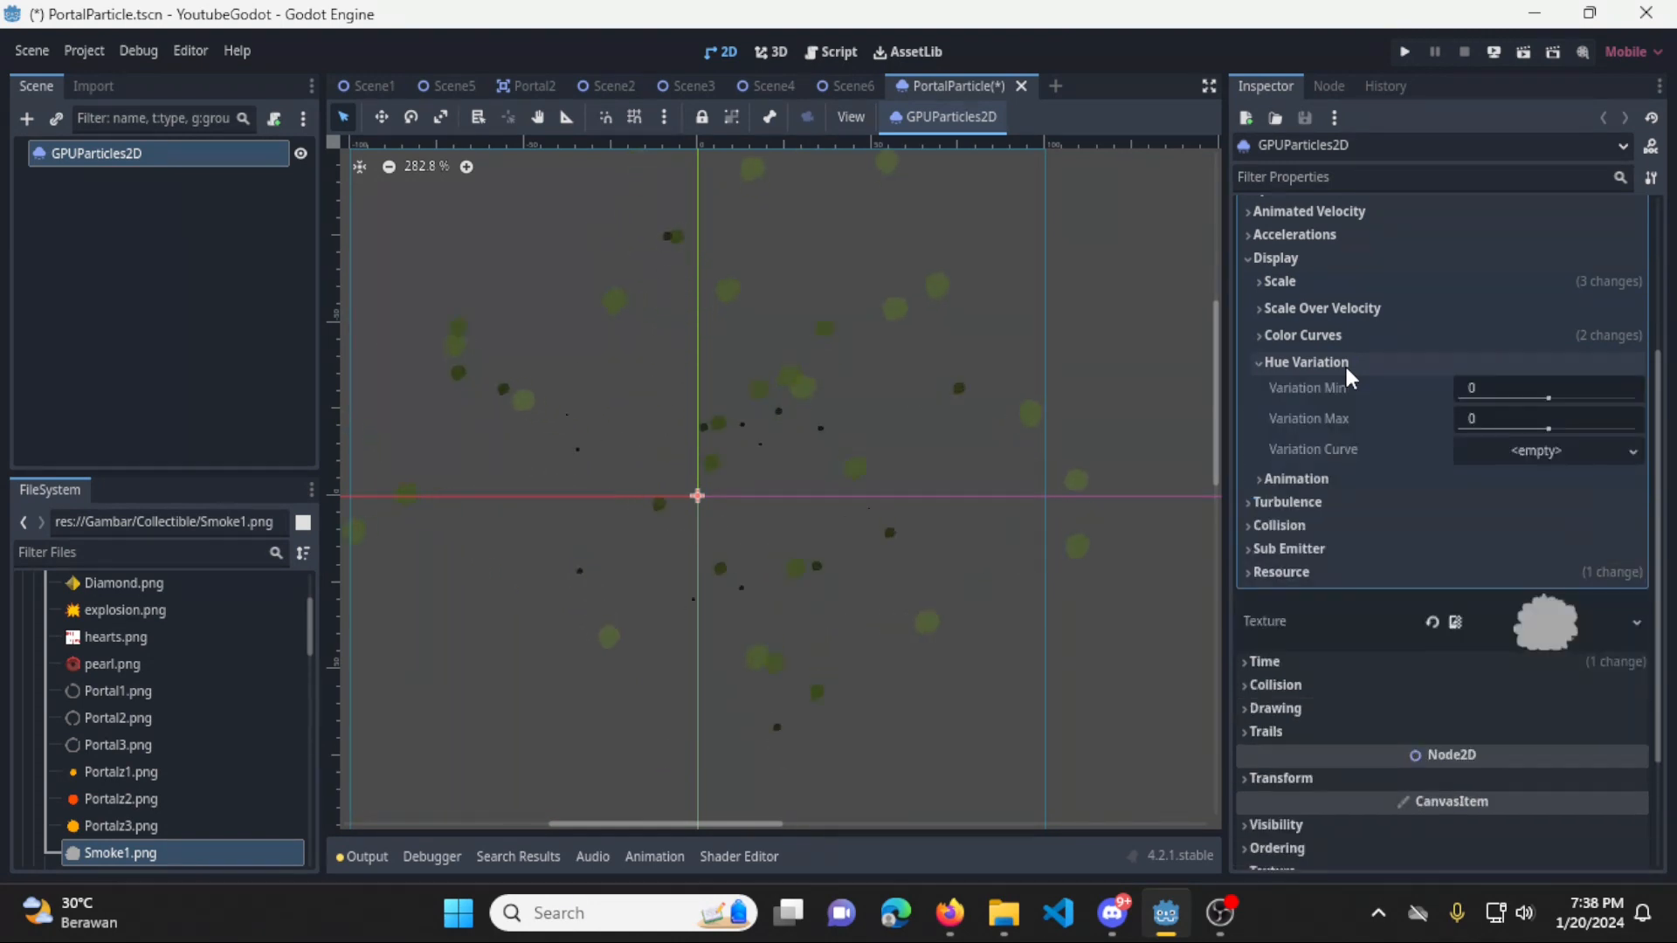
click(1568, 454)
click(1591, 469)
click(1572, 504)
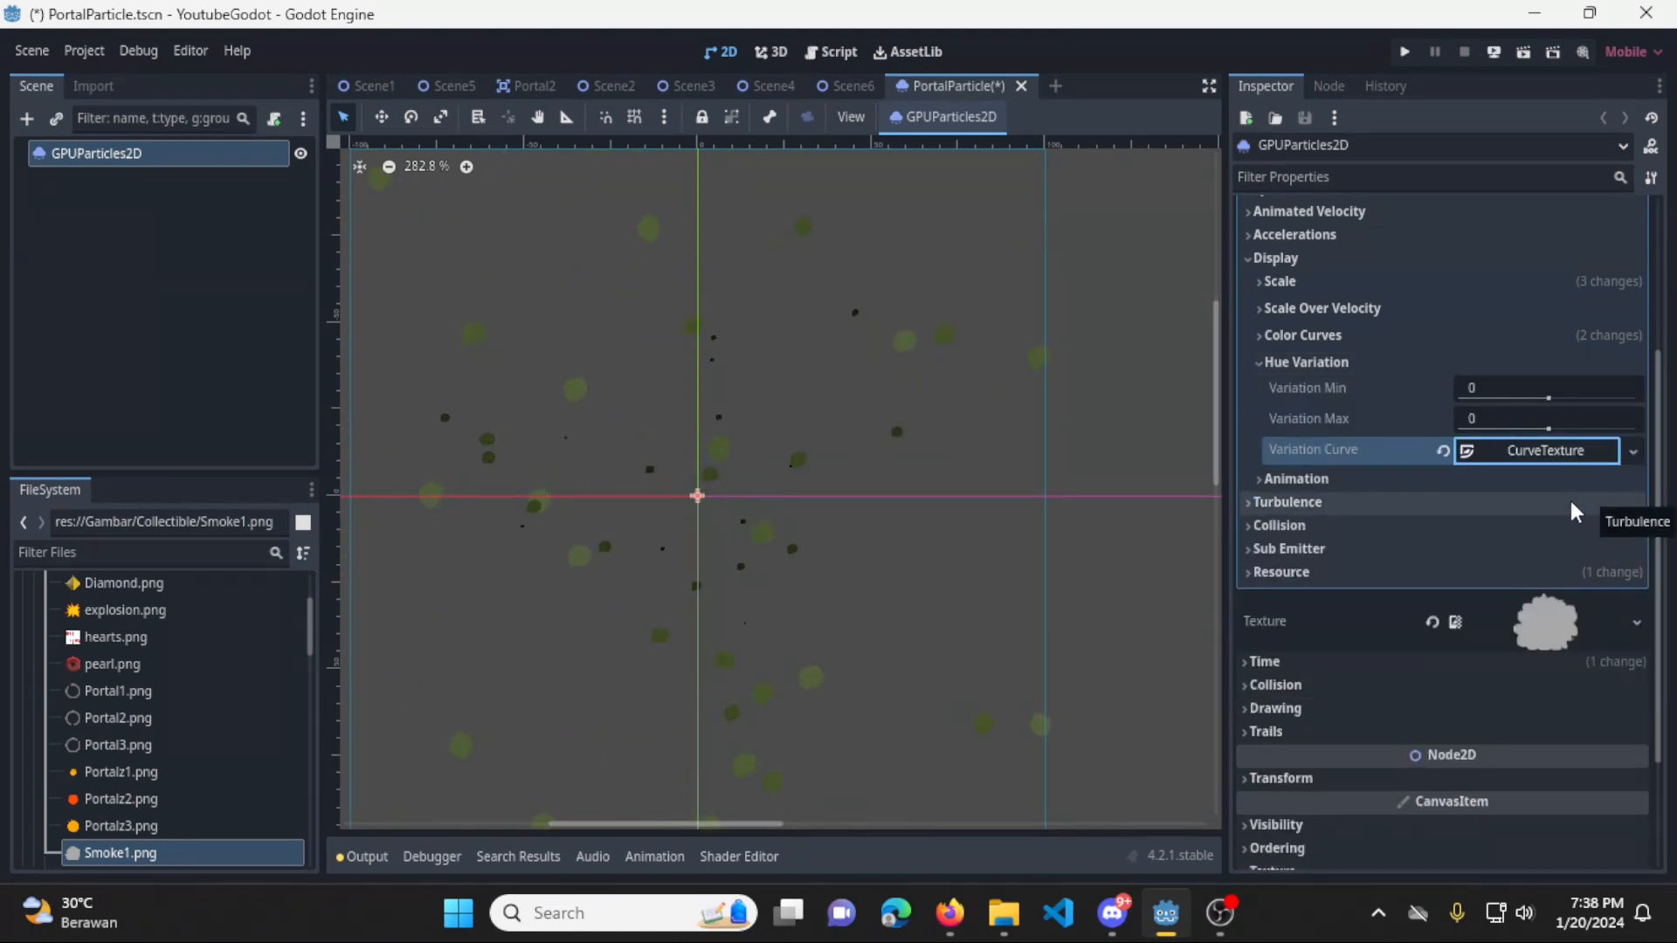
click(1591, 453)
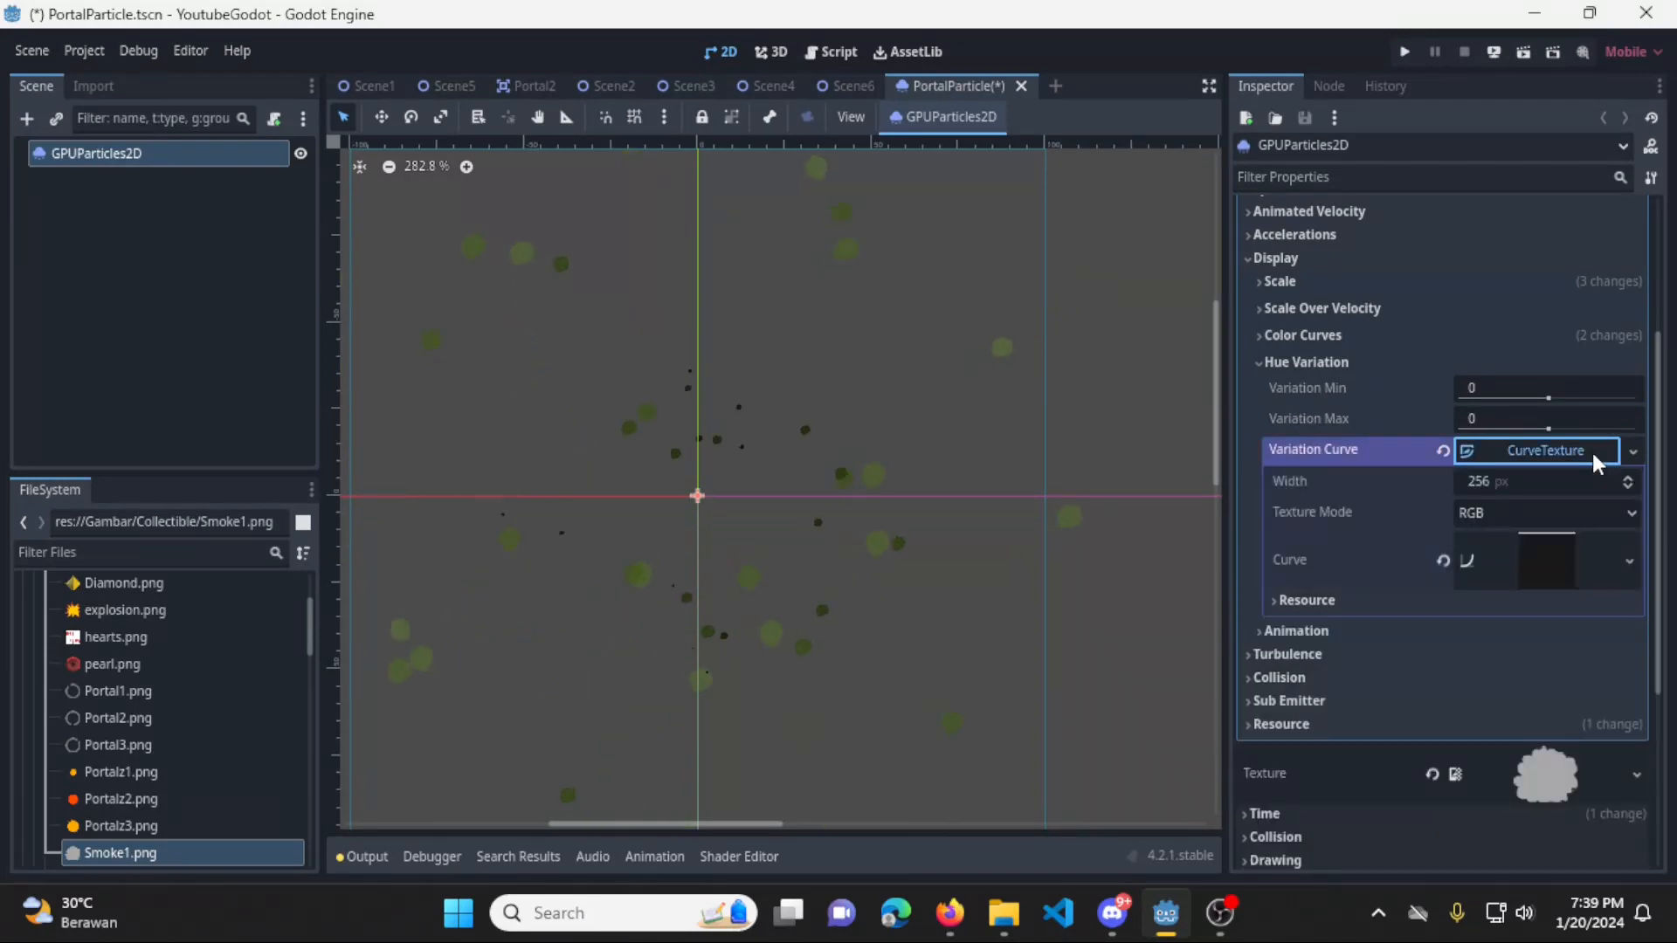
click(1632, 451)
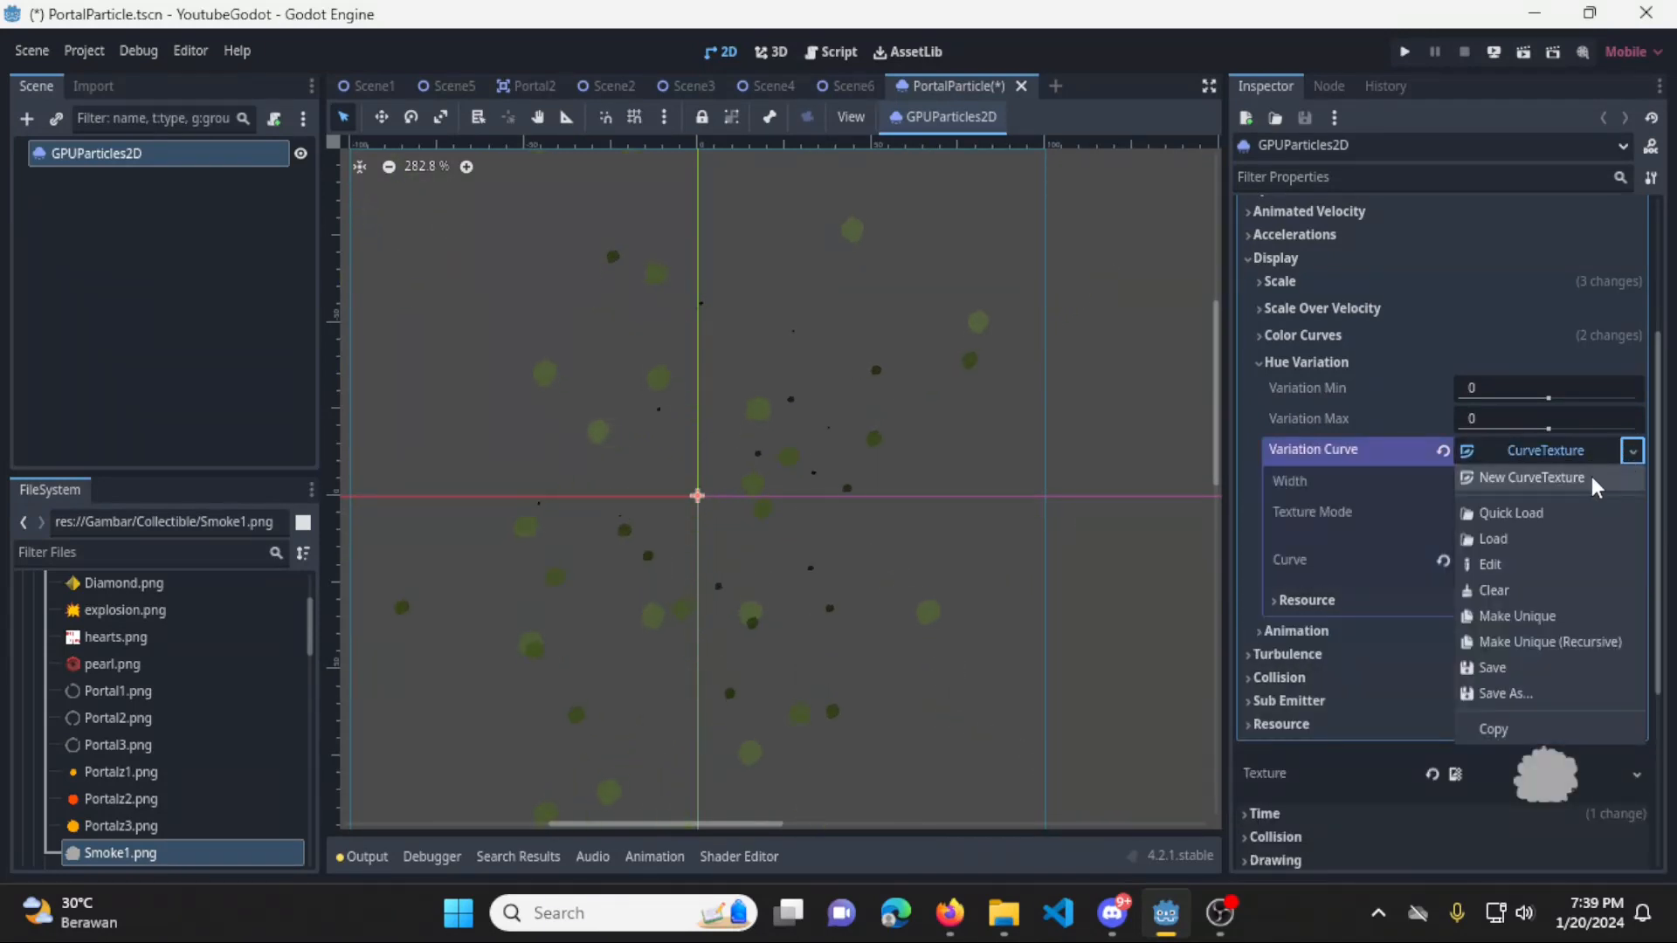
click(1534, 583)
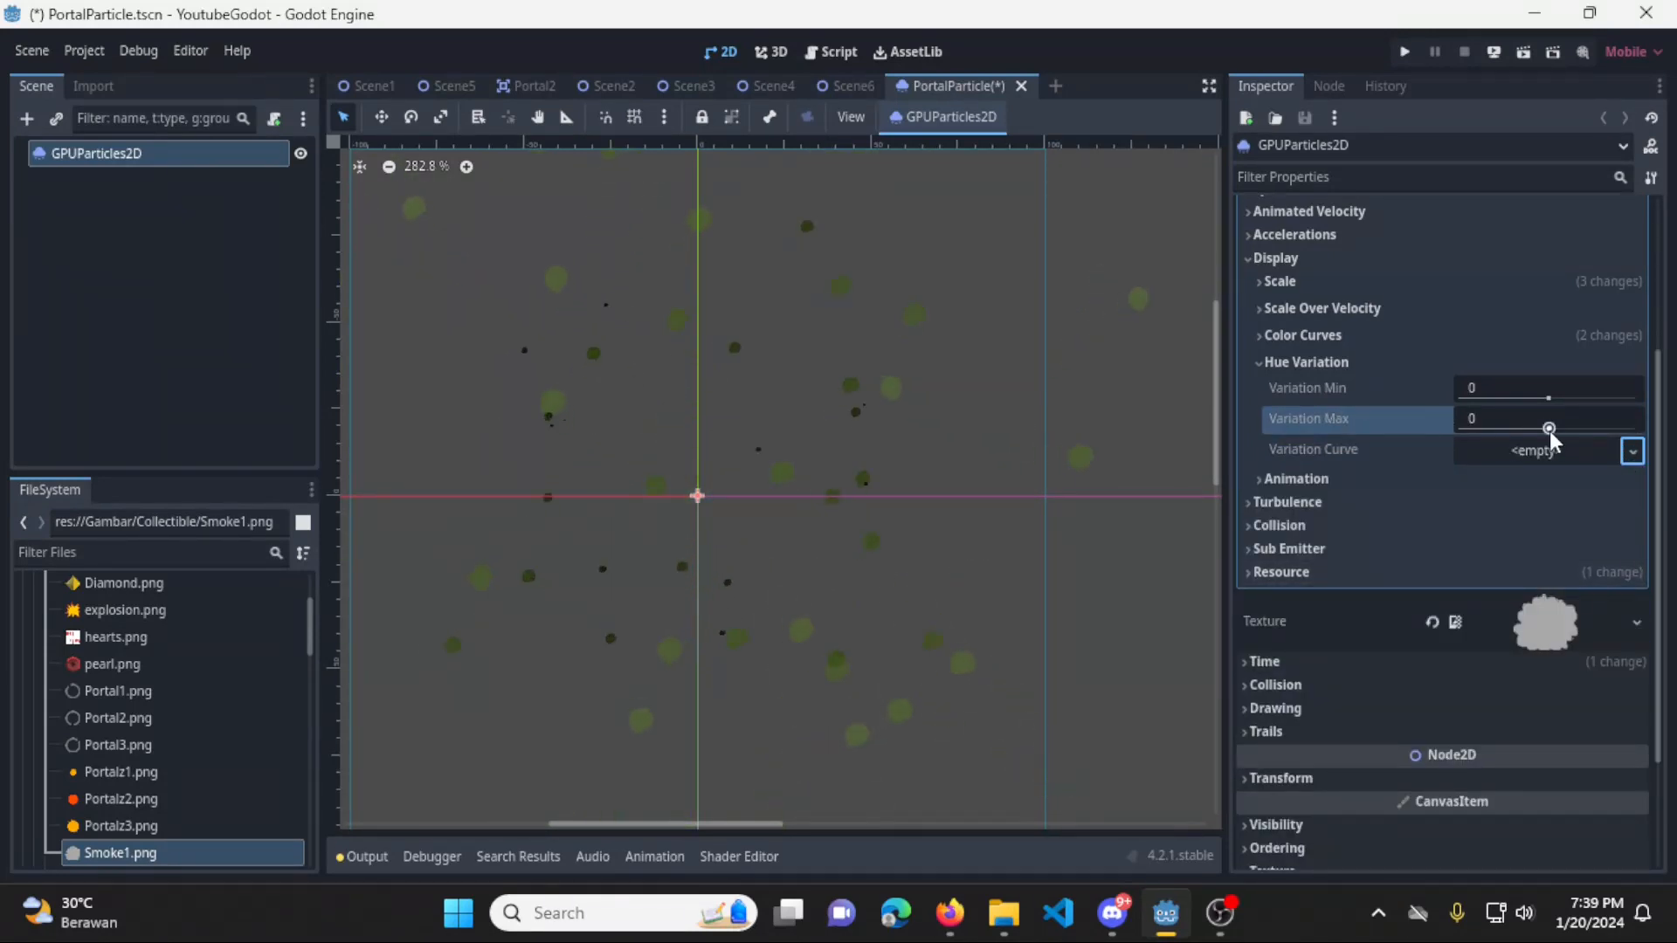
Set Hue Variation's Variation Max to 1 and Variation Min to -0.14
drag(1548, 428, 1621, 439)
mouse_move(1518, 397)
mouse_down()
mouse_move(1638, 399)
mouse_move(1469, 402)
mouse_move(1530, 400)
mouse_up()
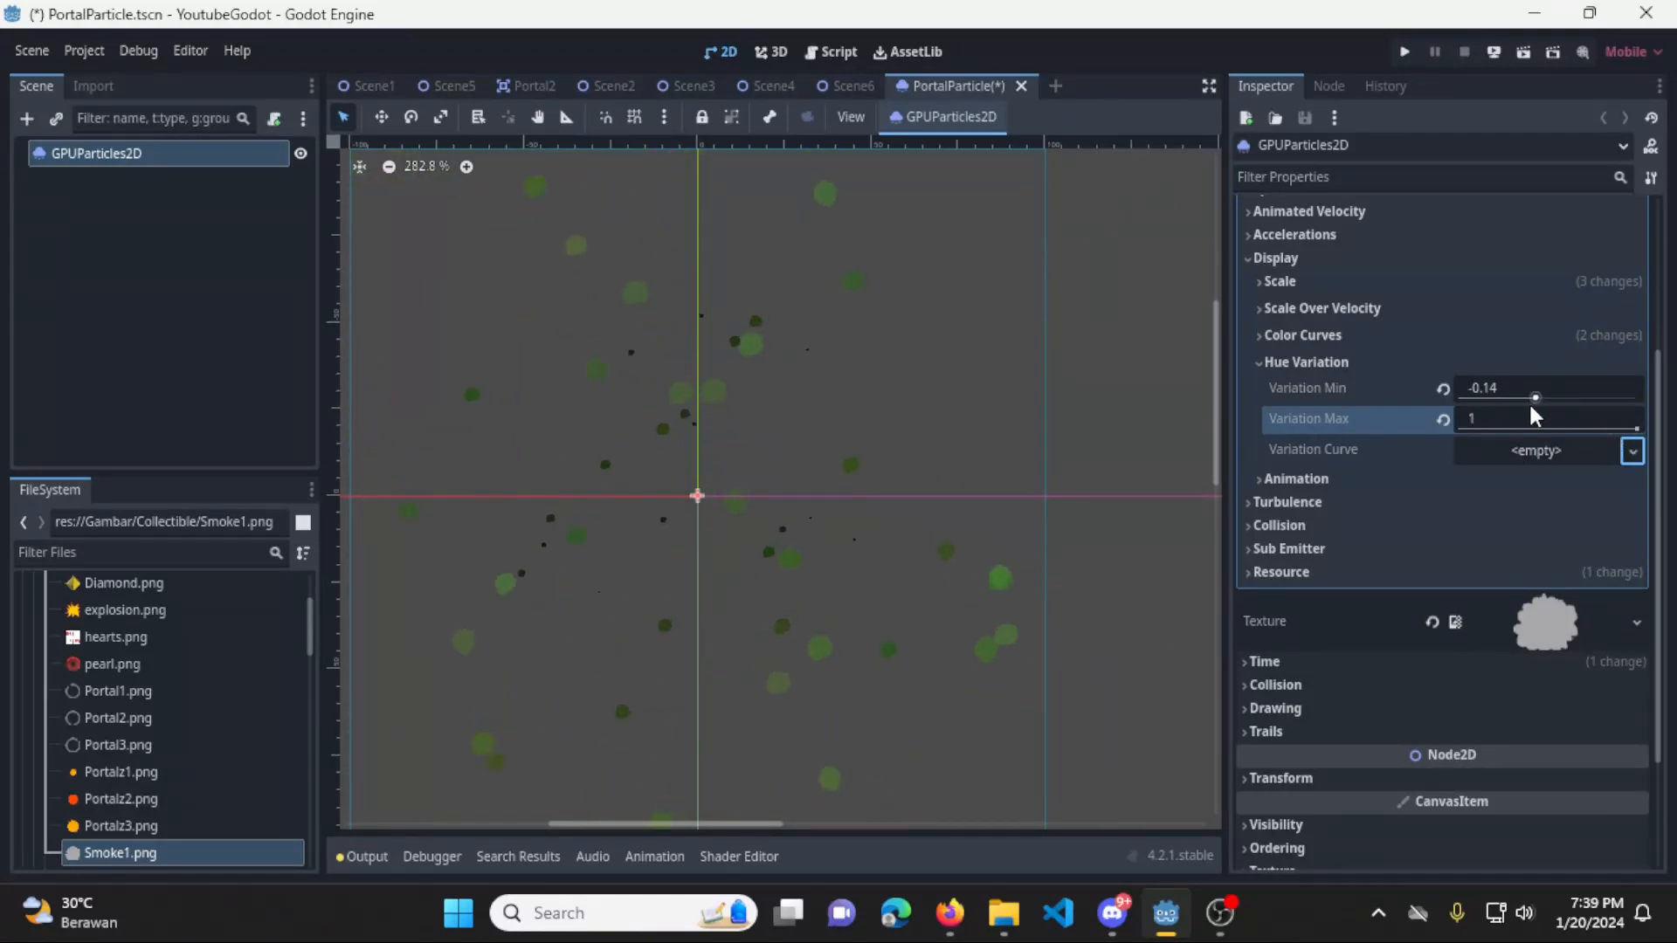
Clear the Color Ramp under Color Curves and collapse the Color Curves group
click(1304, 336)
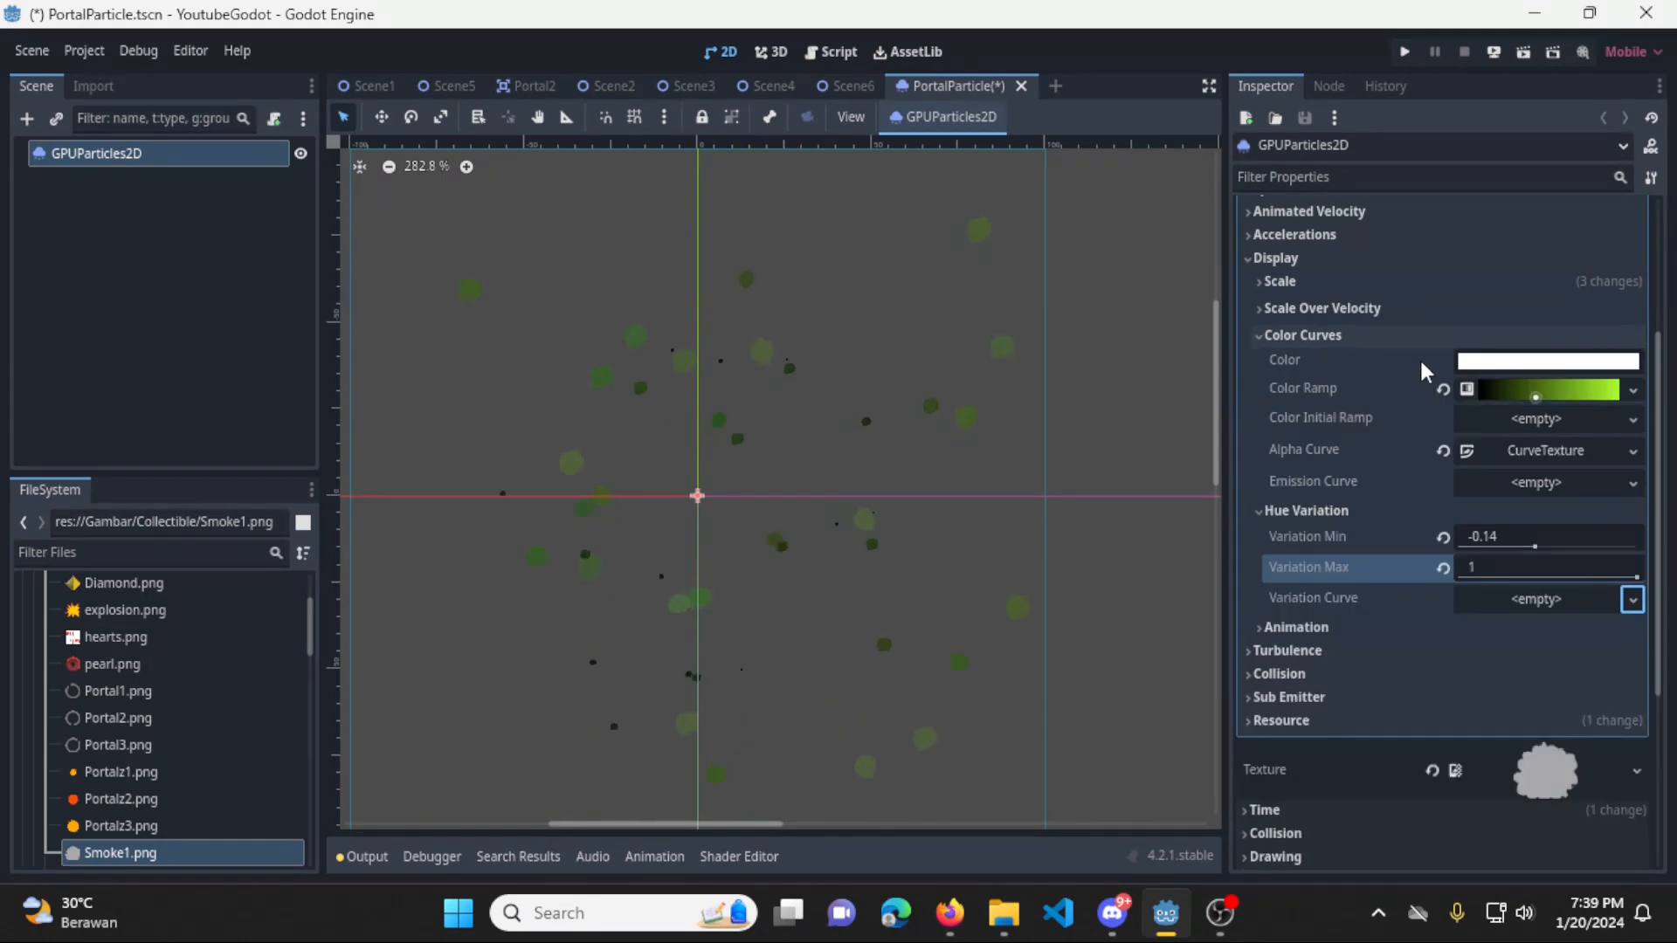
click(1632, 389)
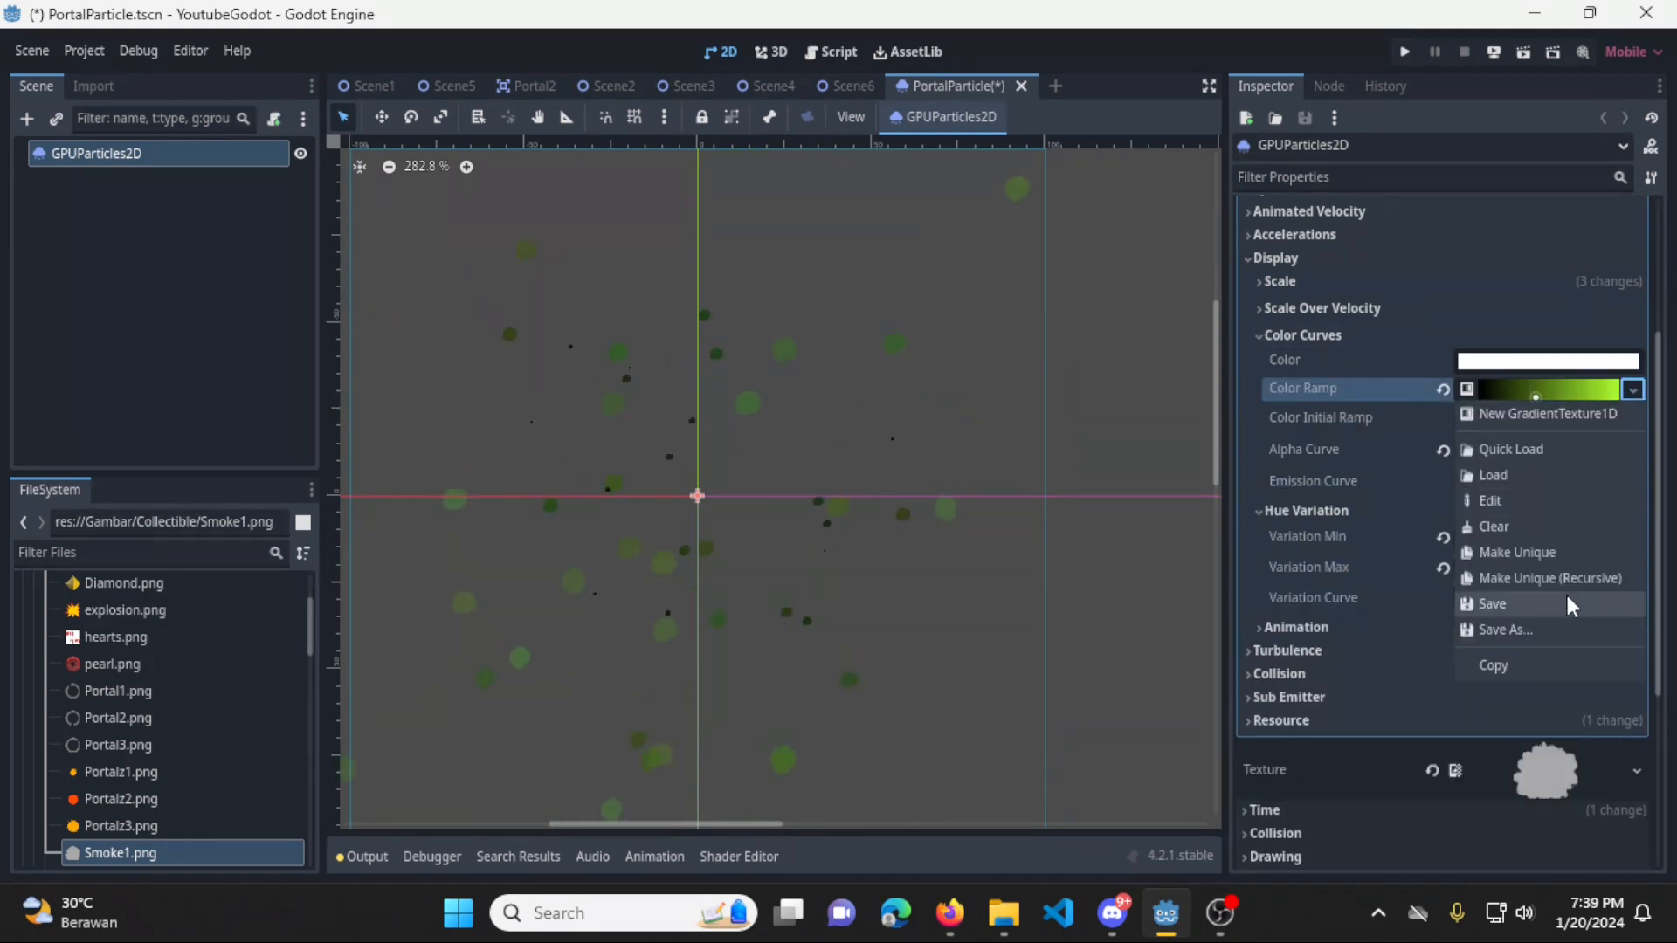
key(Escape)
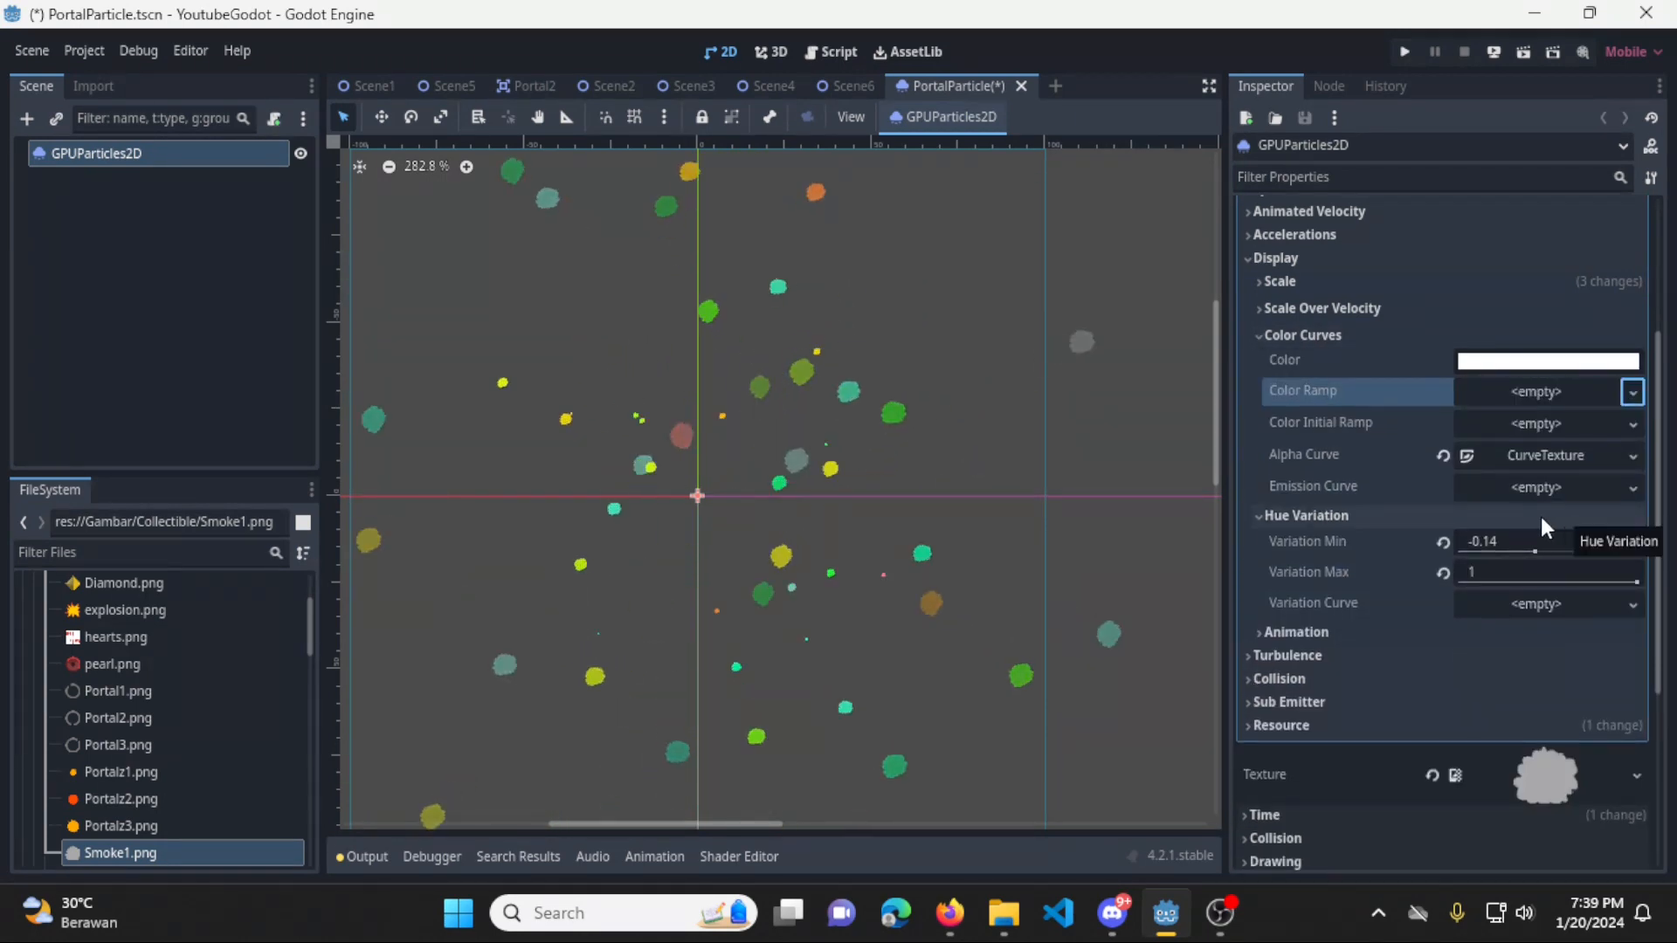
click(1259, 337)
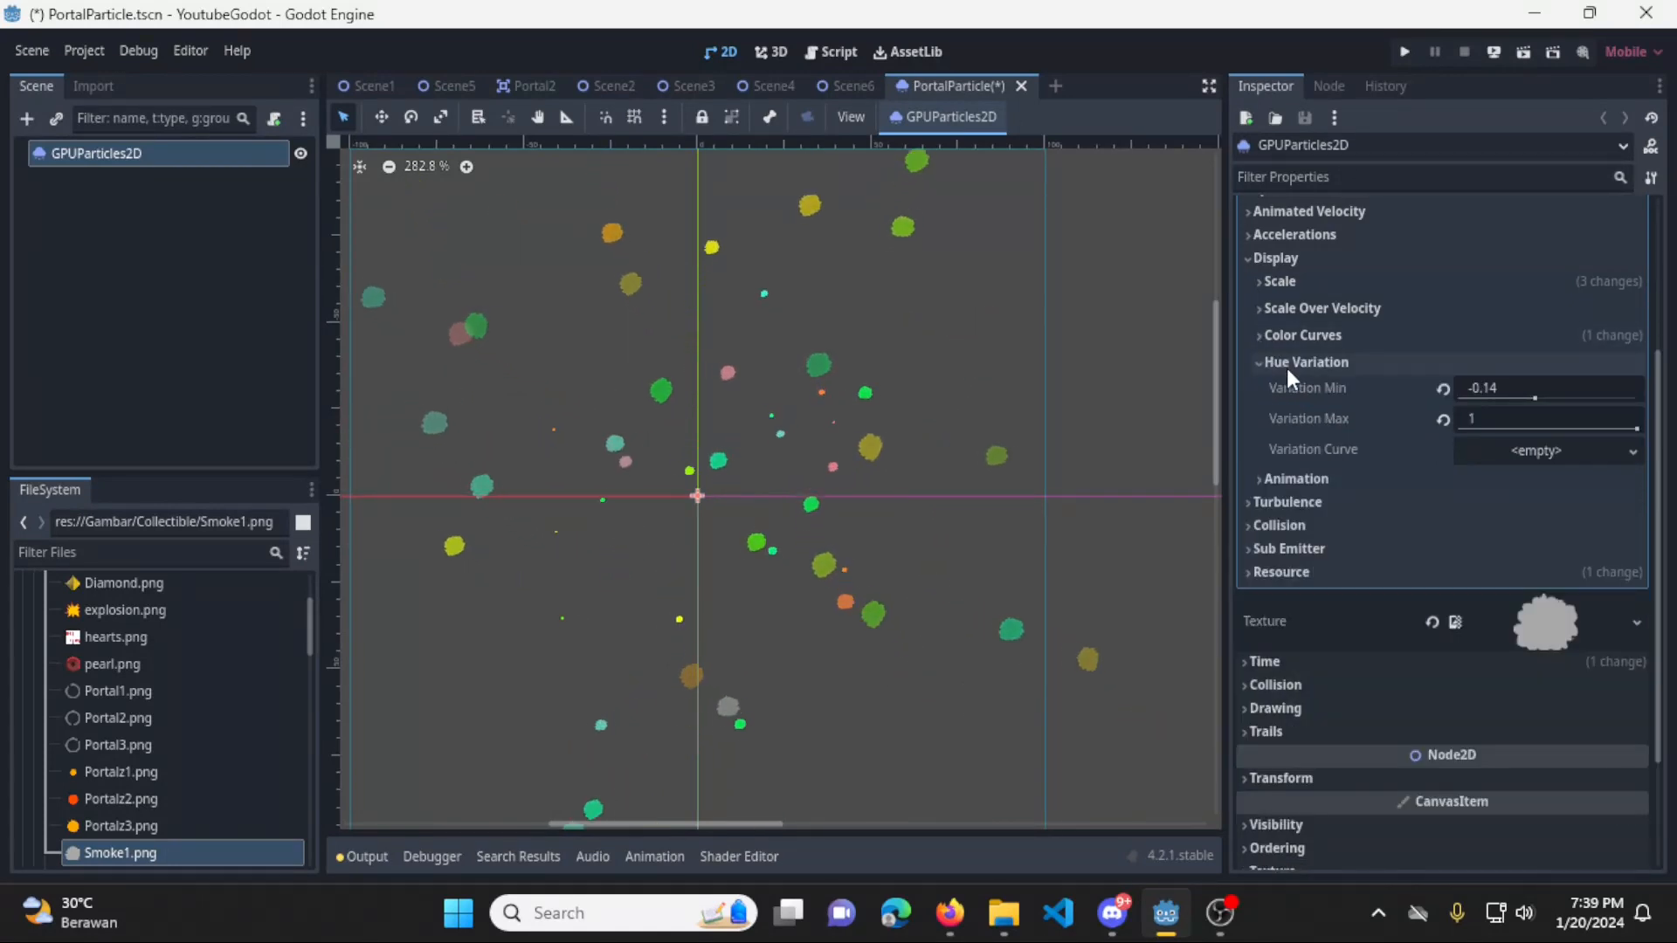
Reset both Hue Variation limits, set Variation Max to 0.17 with Variation Min at its default, and collapse the group
click(1445, 393)
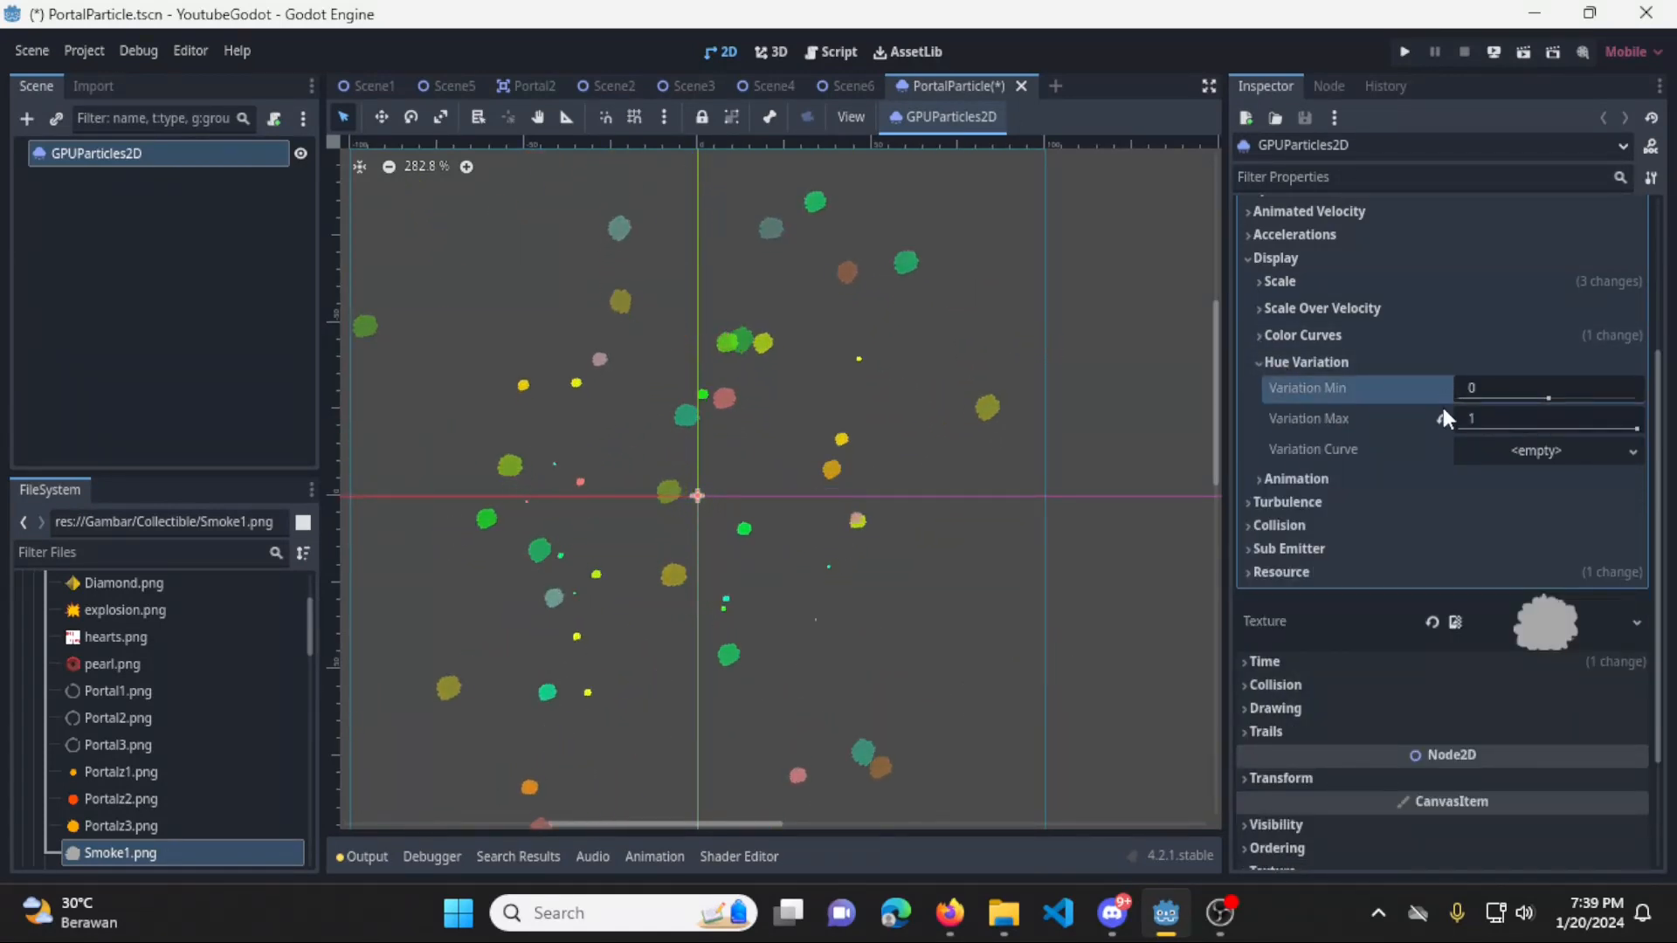
click(1439, 421)
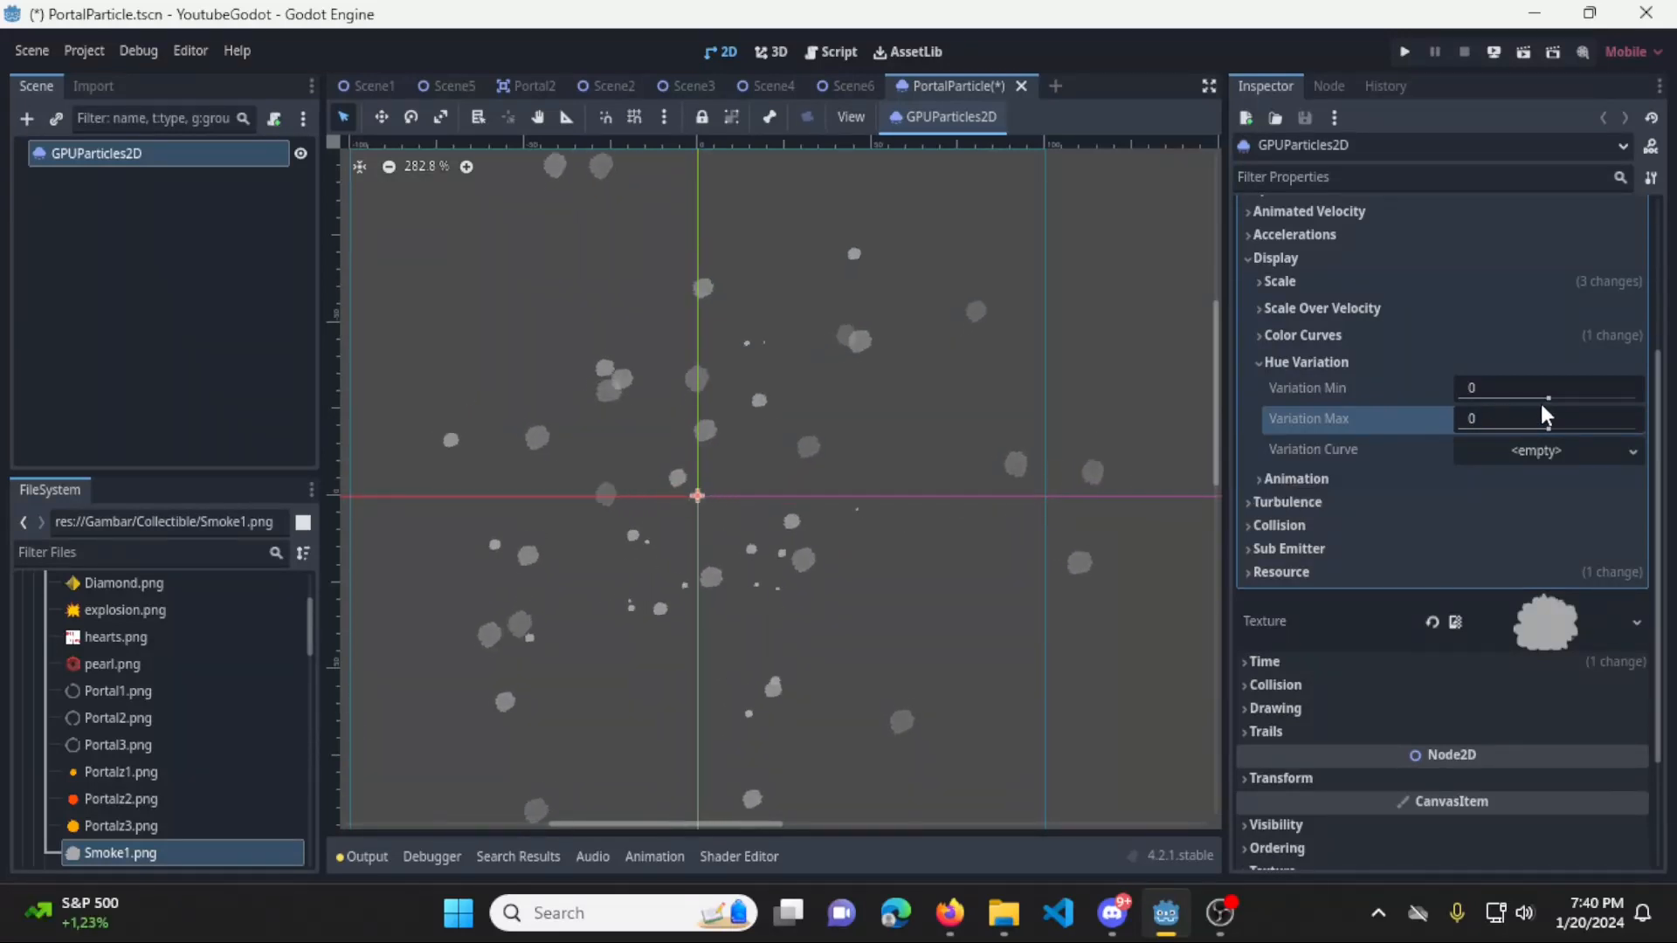
mouse_move(1550, 399)
mouse_down()
mouse_move(1401, 394)
mouse_move(1544, 385)
mouse_up()
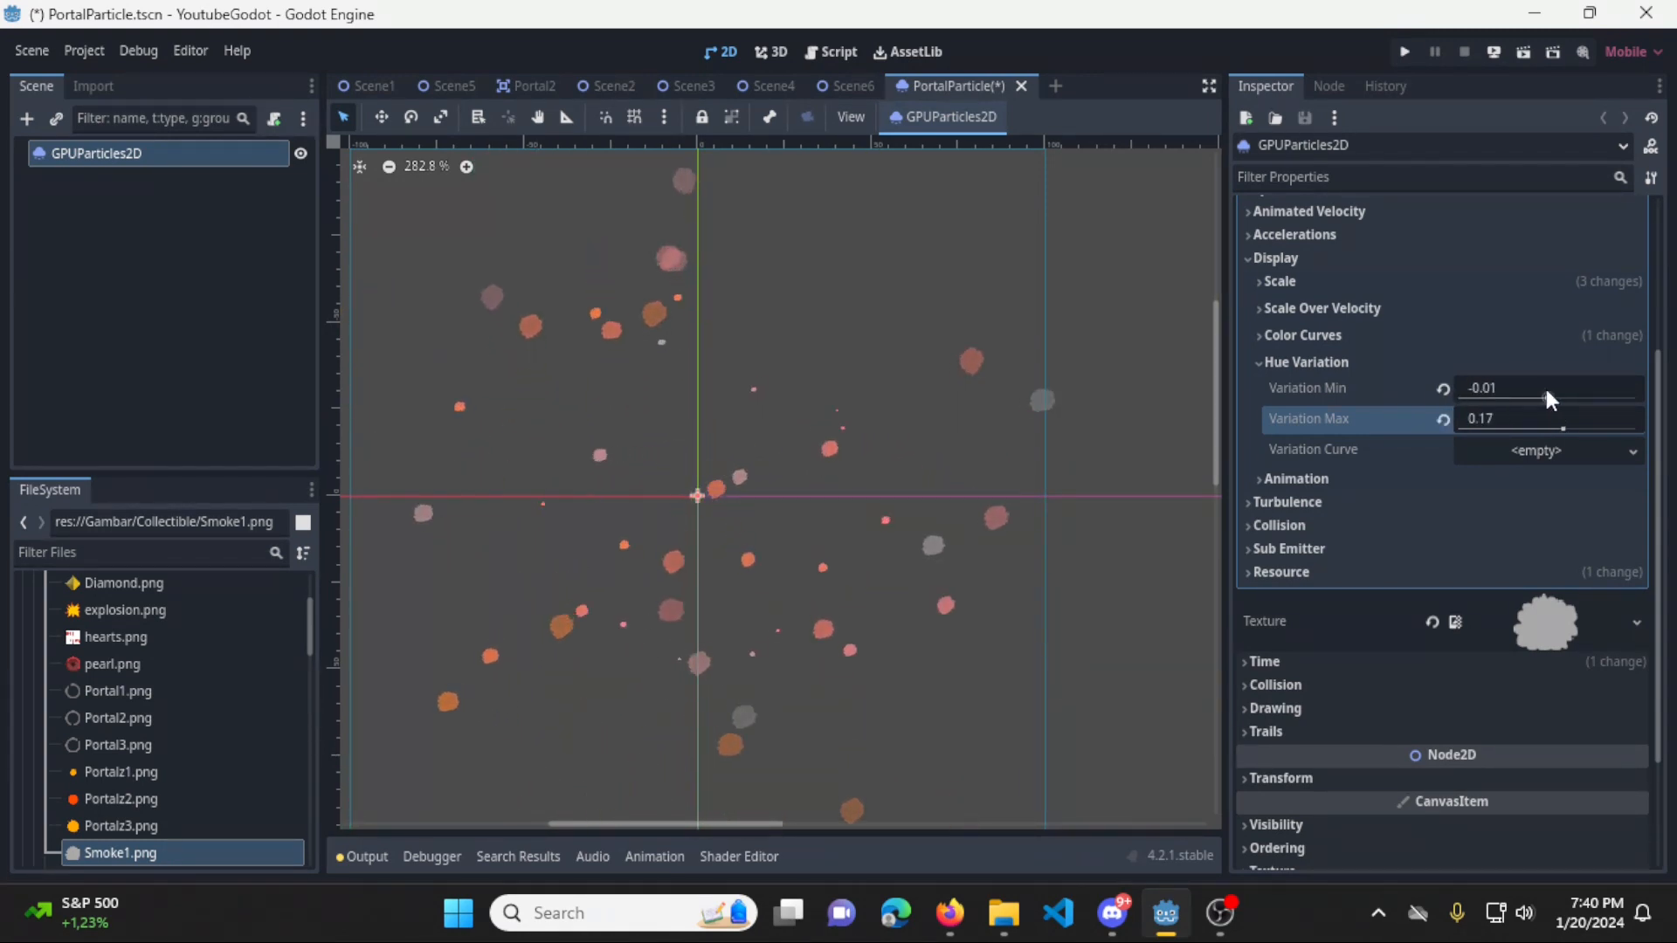
click(1442, 390)
click(1259, 365)
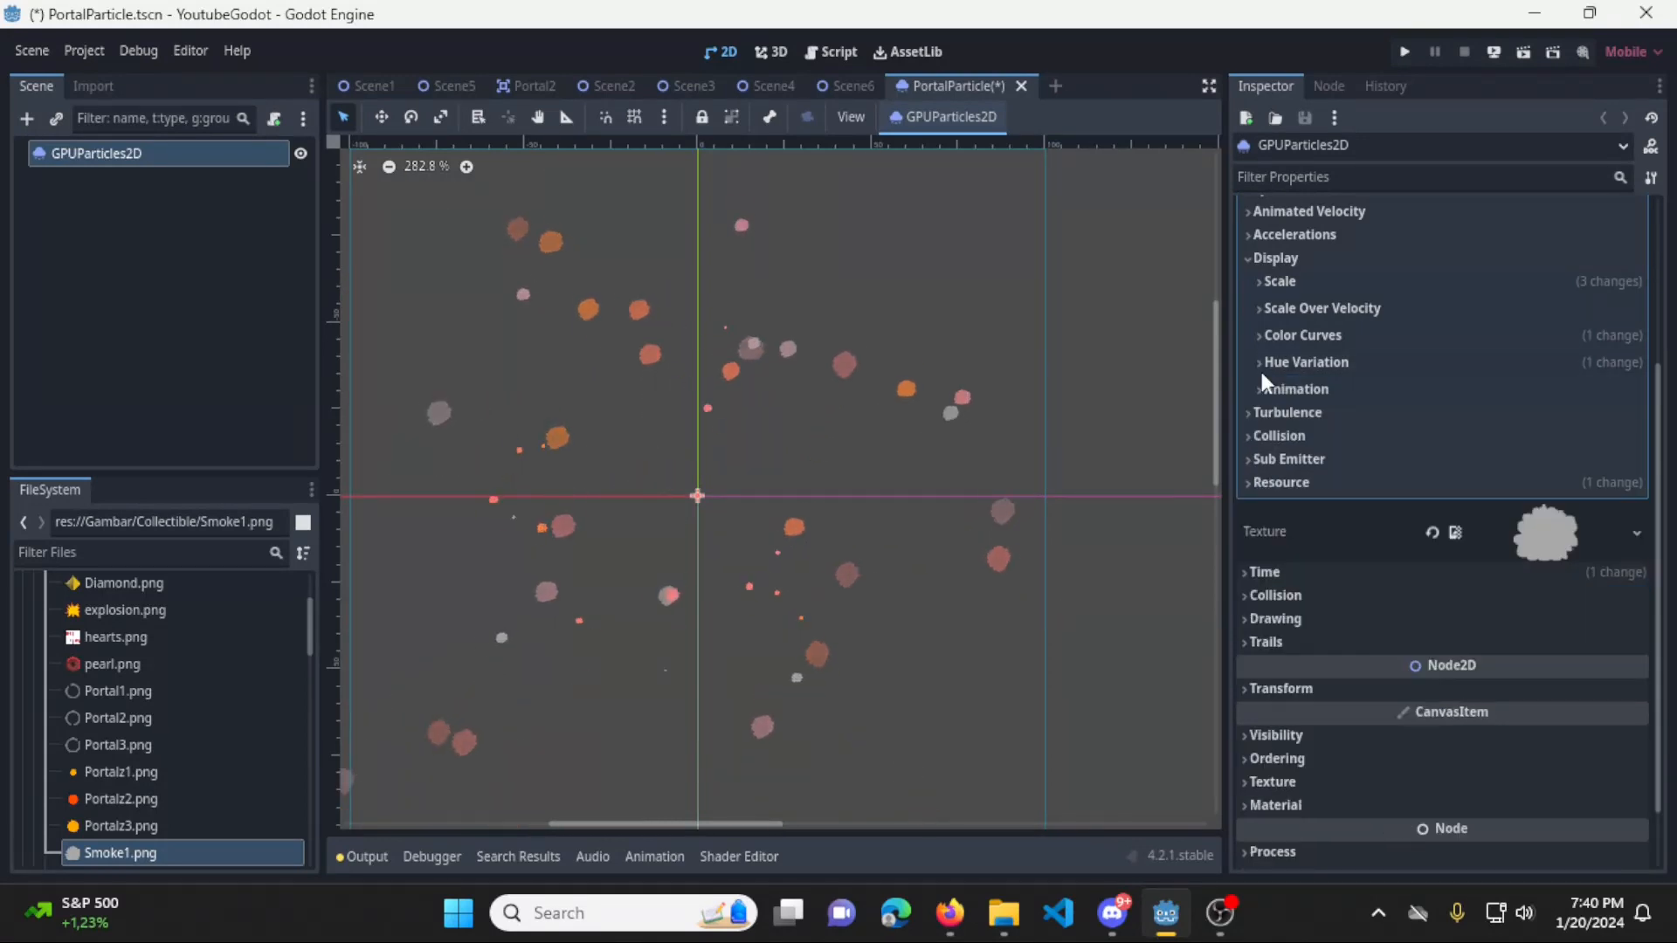
Examine the Animation settings under the particle material's Display group and collapse them again
click(1256, 264)
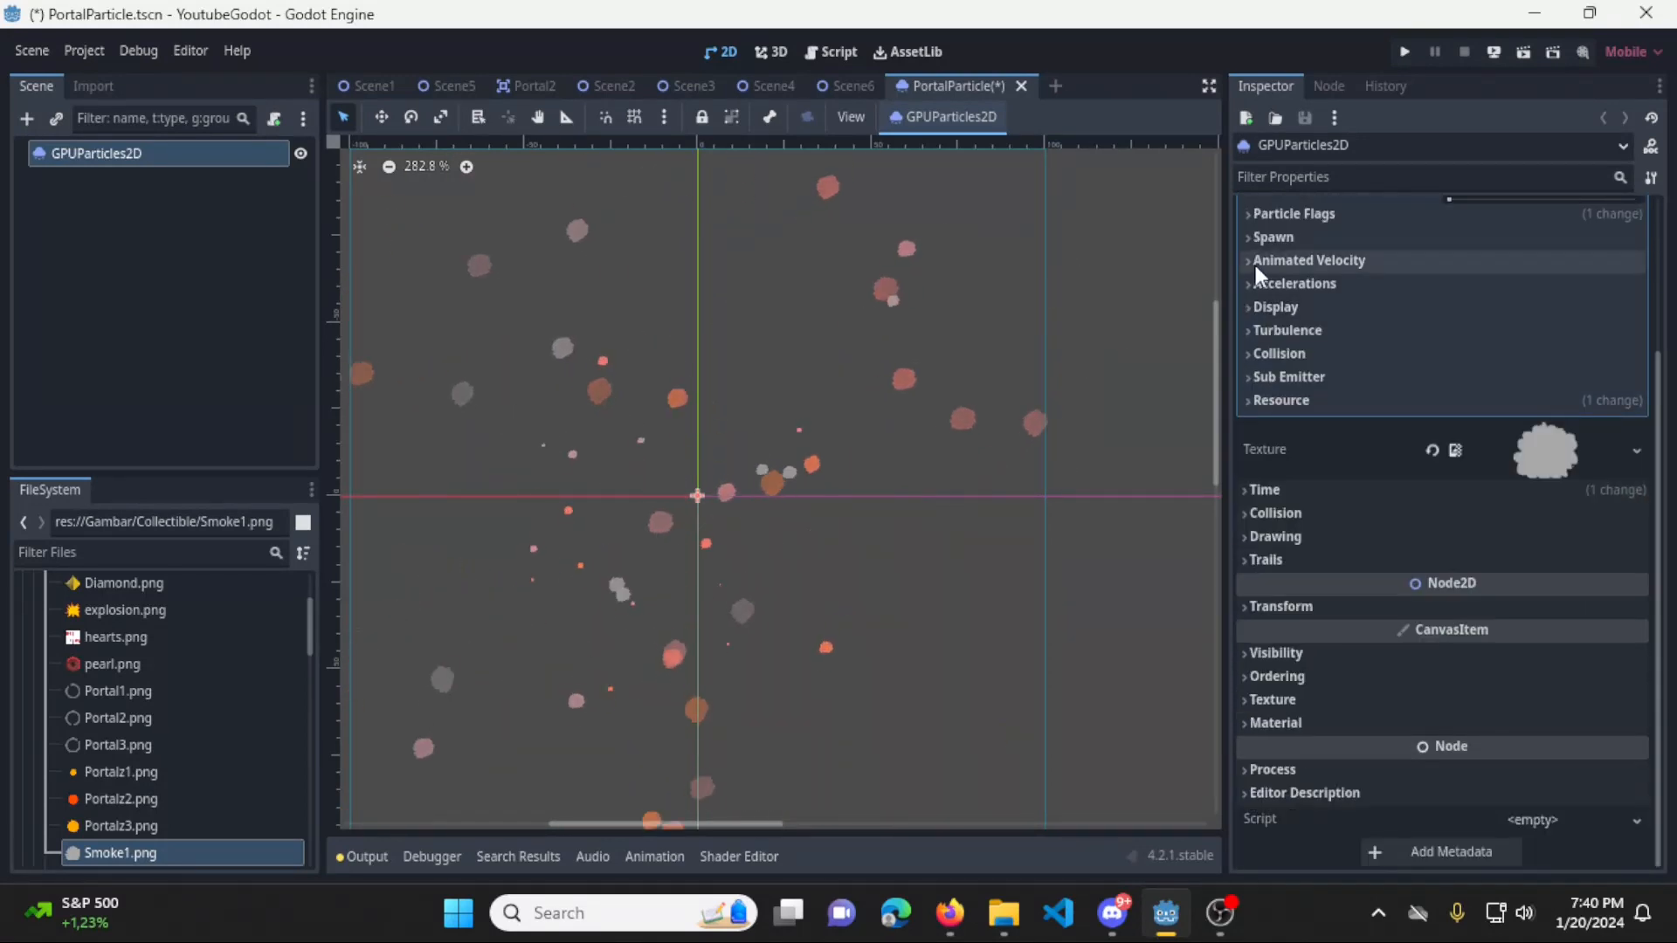
click(1254, 262)
click(1254, 261)
click(1255, 307)
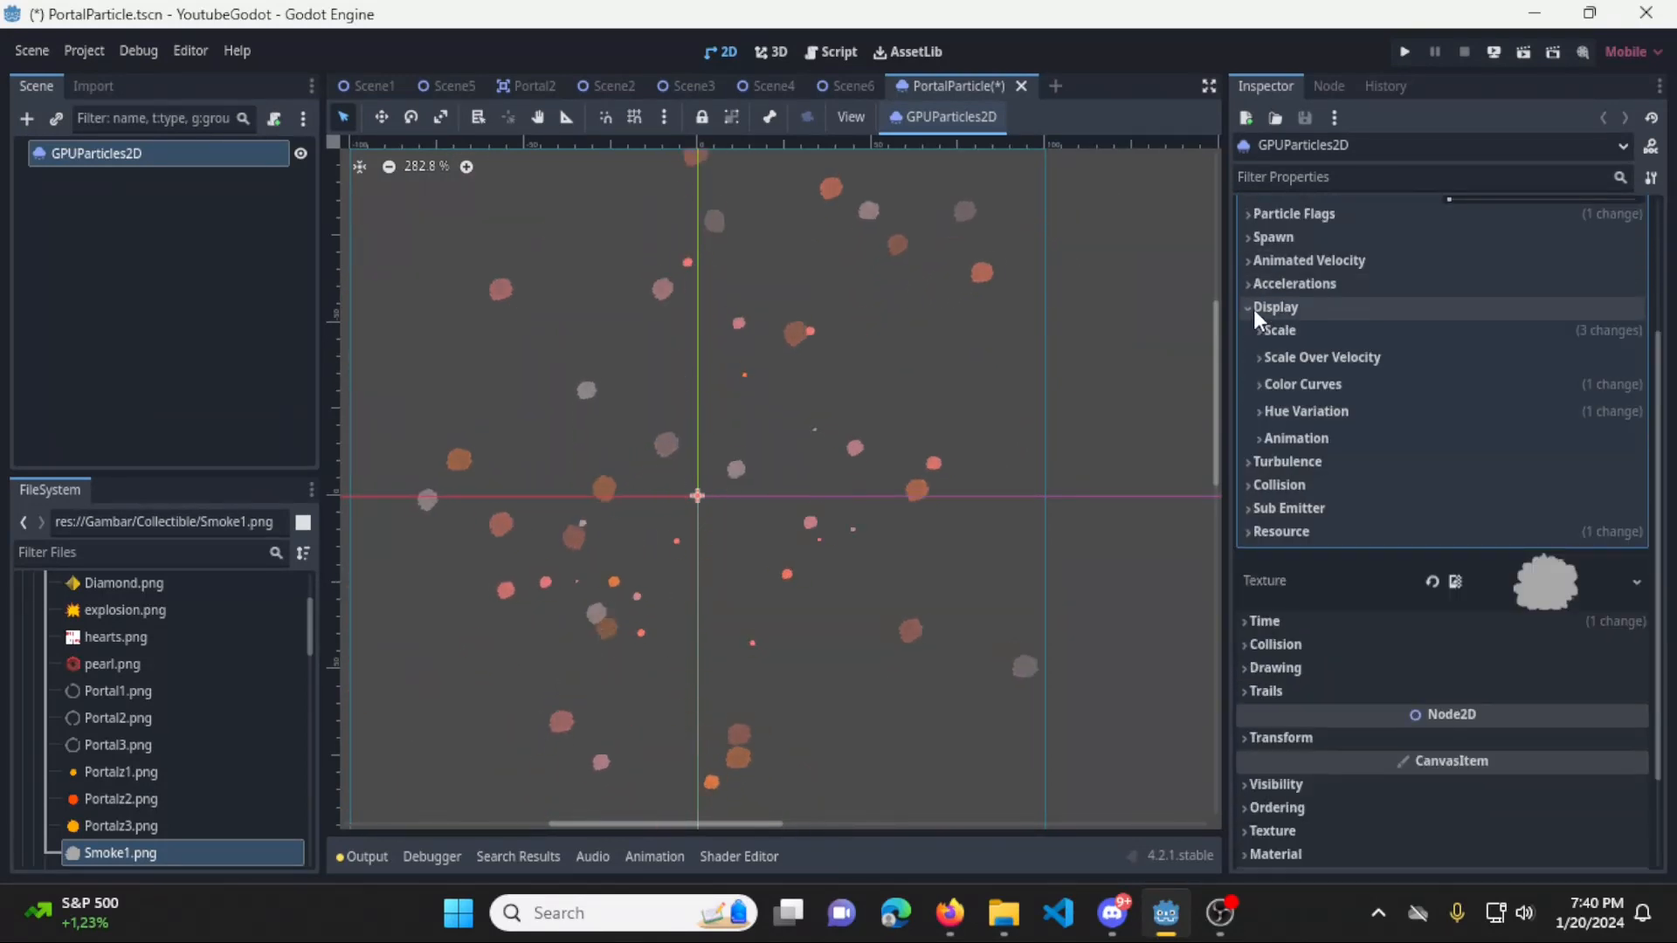
click(1278, 437)
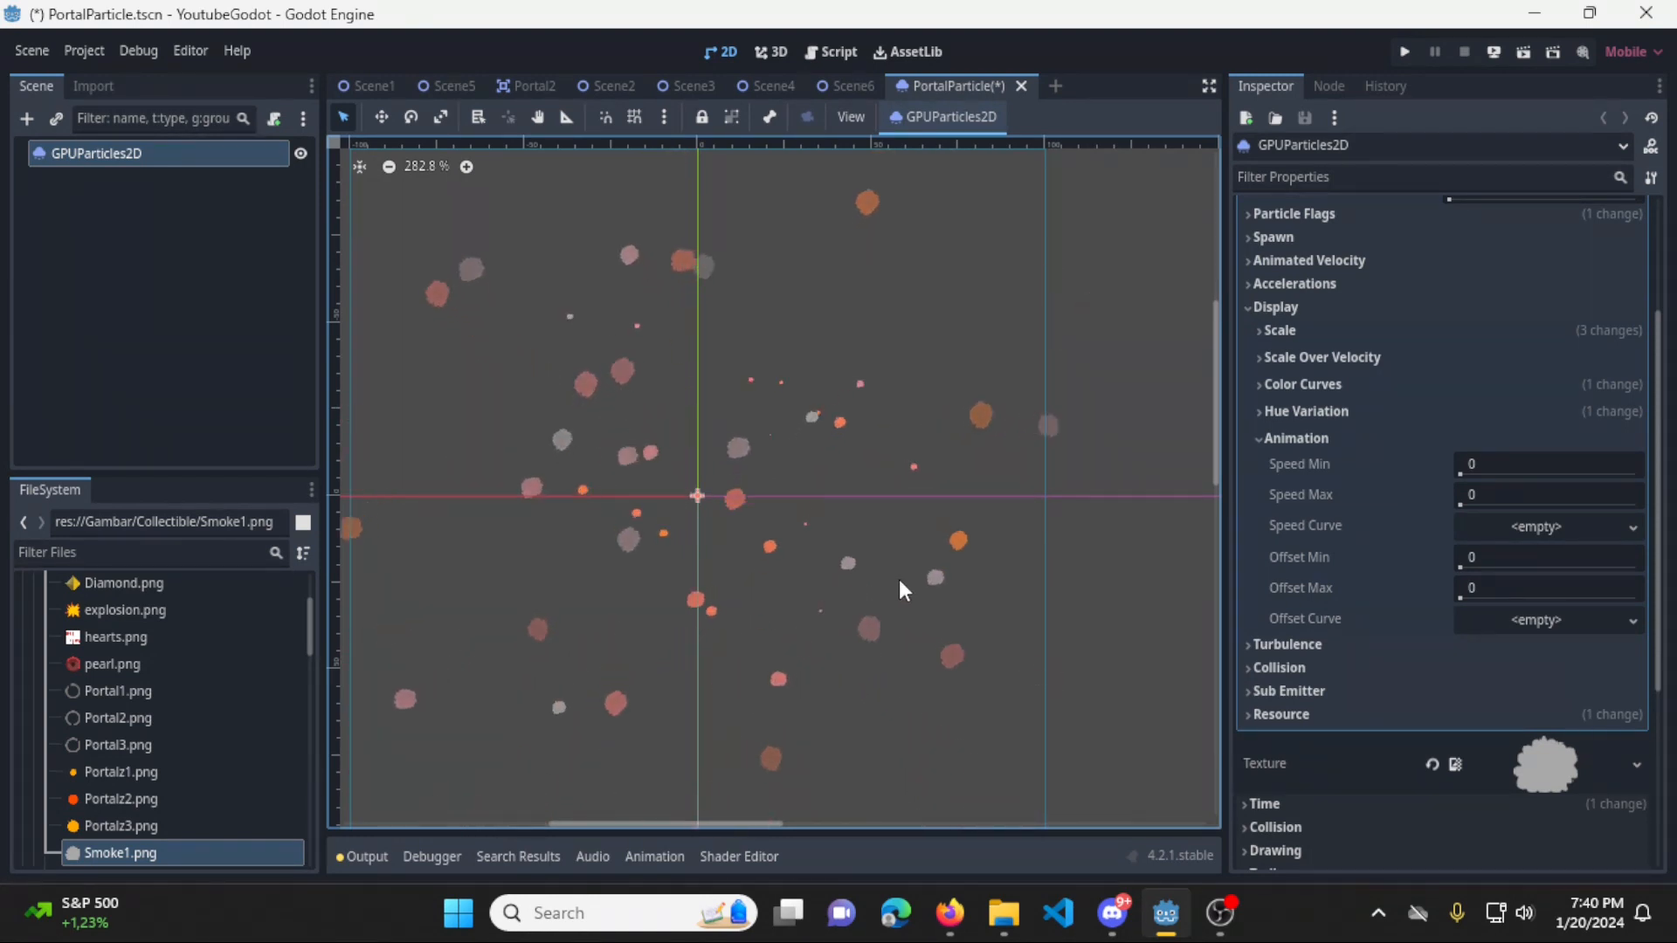
click(1268, 447)
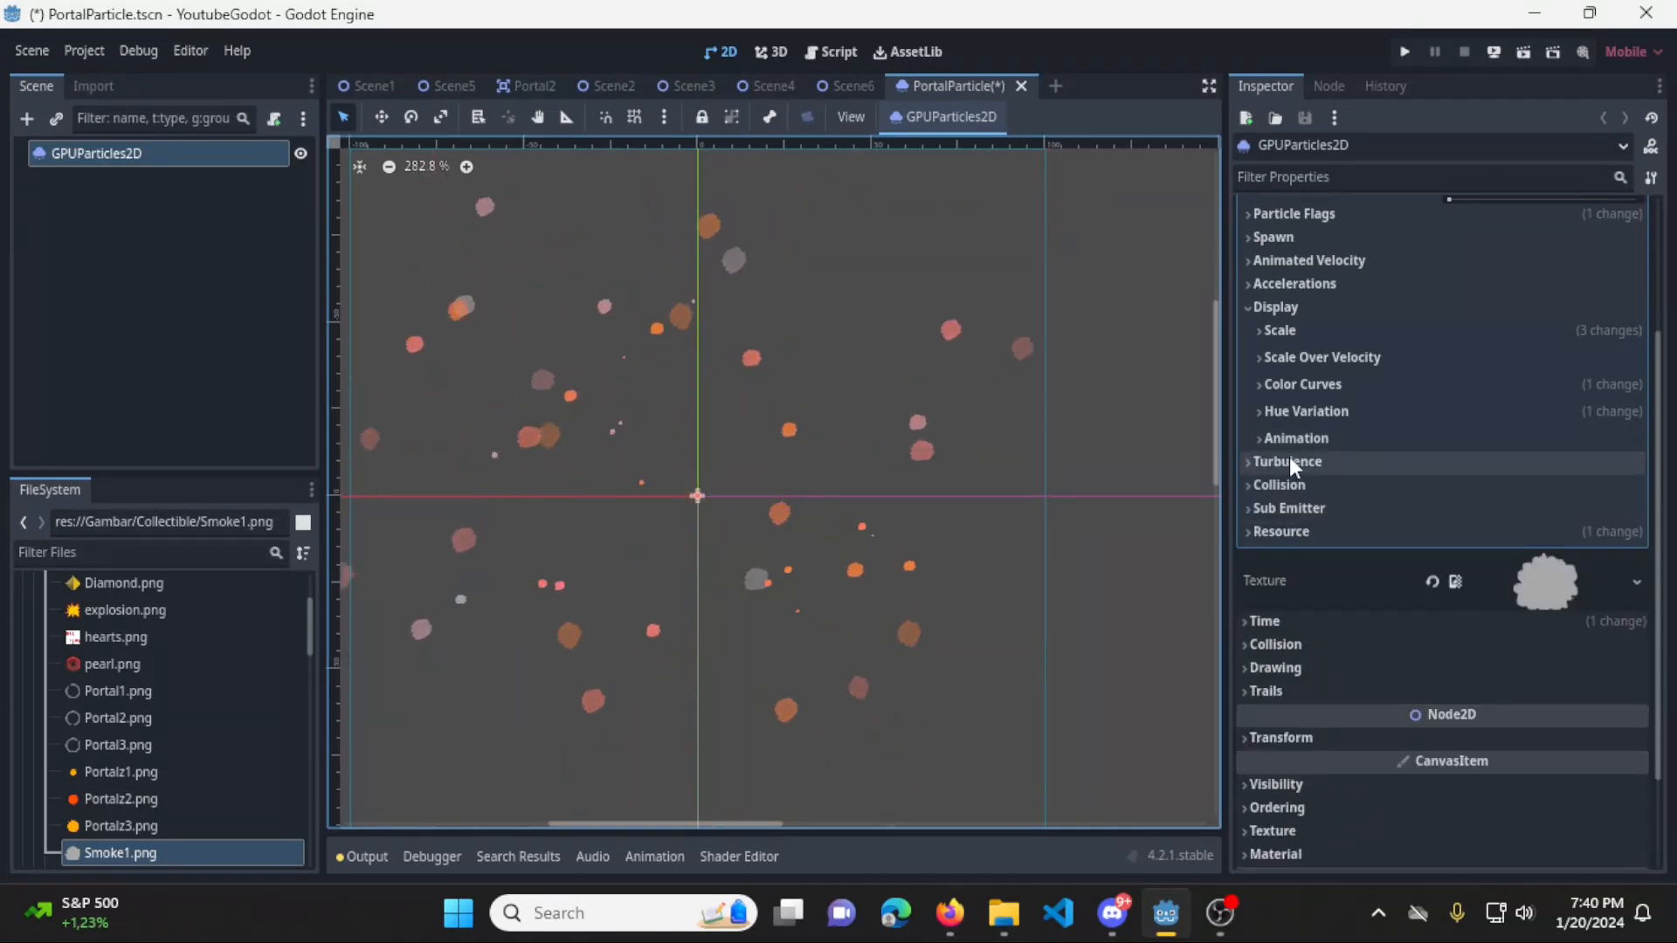
Try enabling Turbulence on the particle material, turn it off again and collapse the group
click(1290, 460)
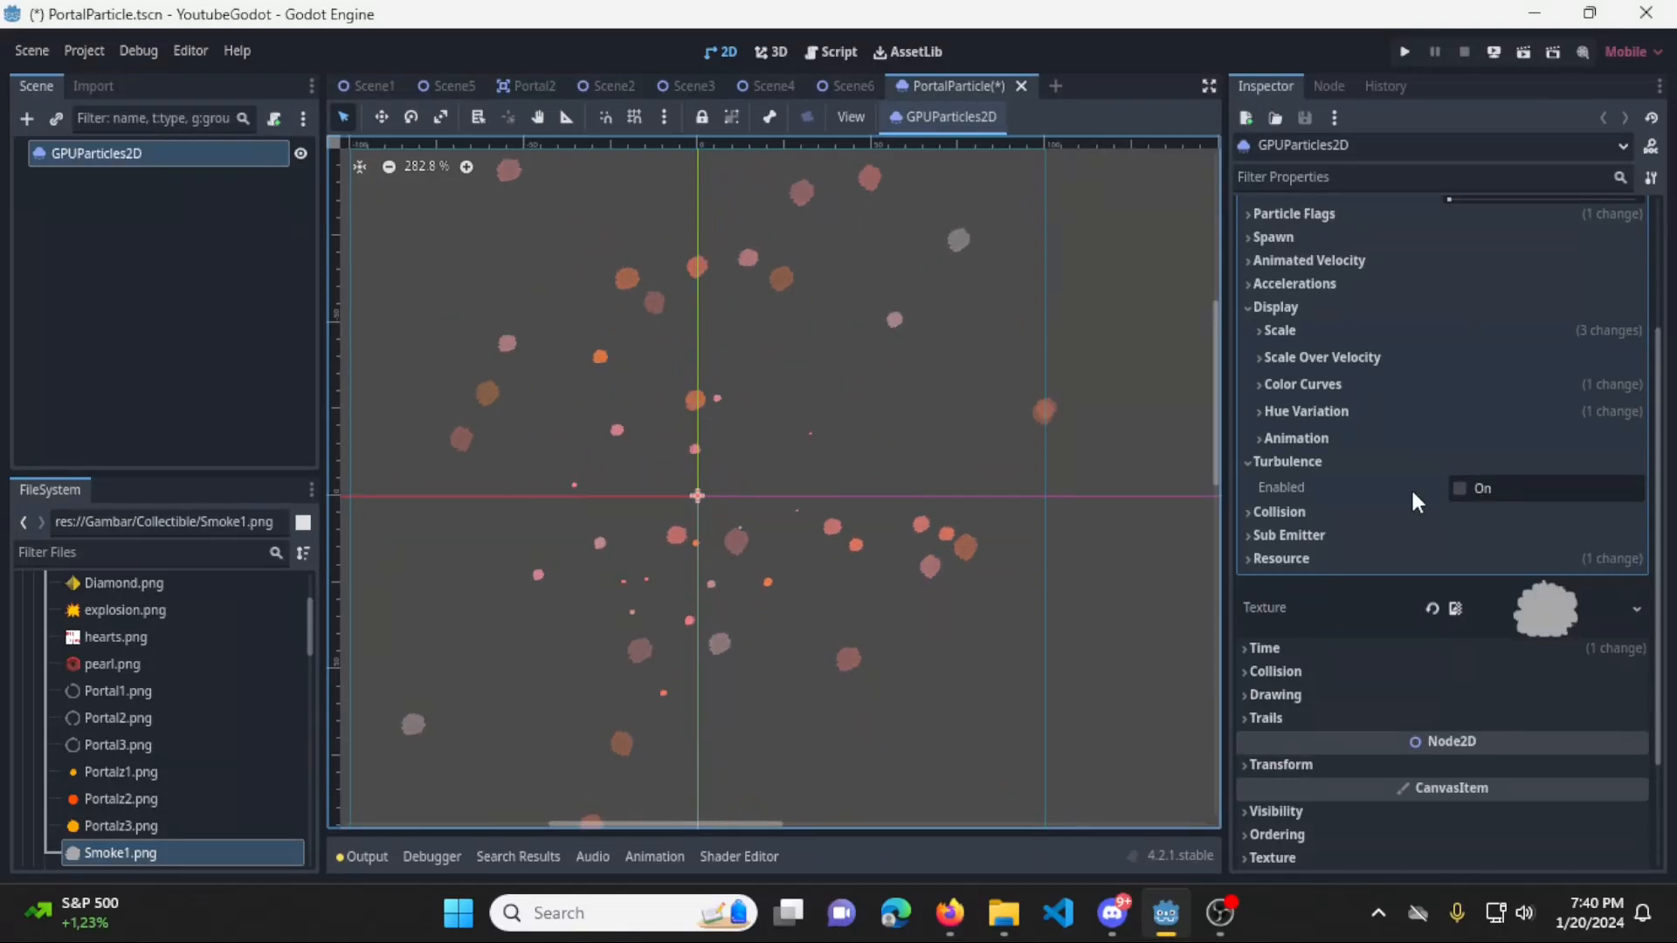
click(1330, 477)
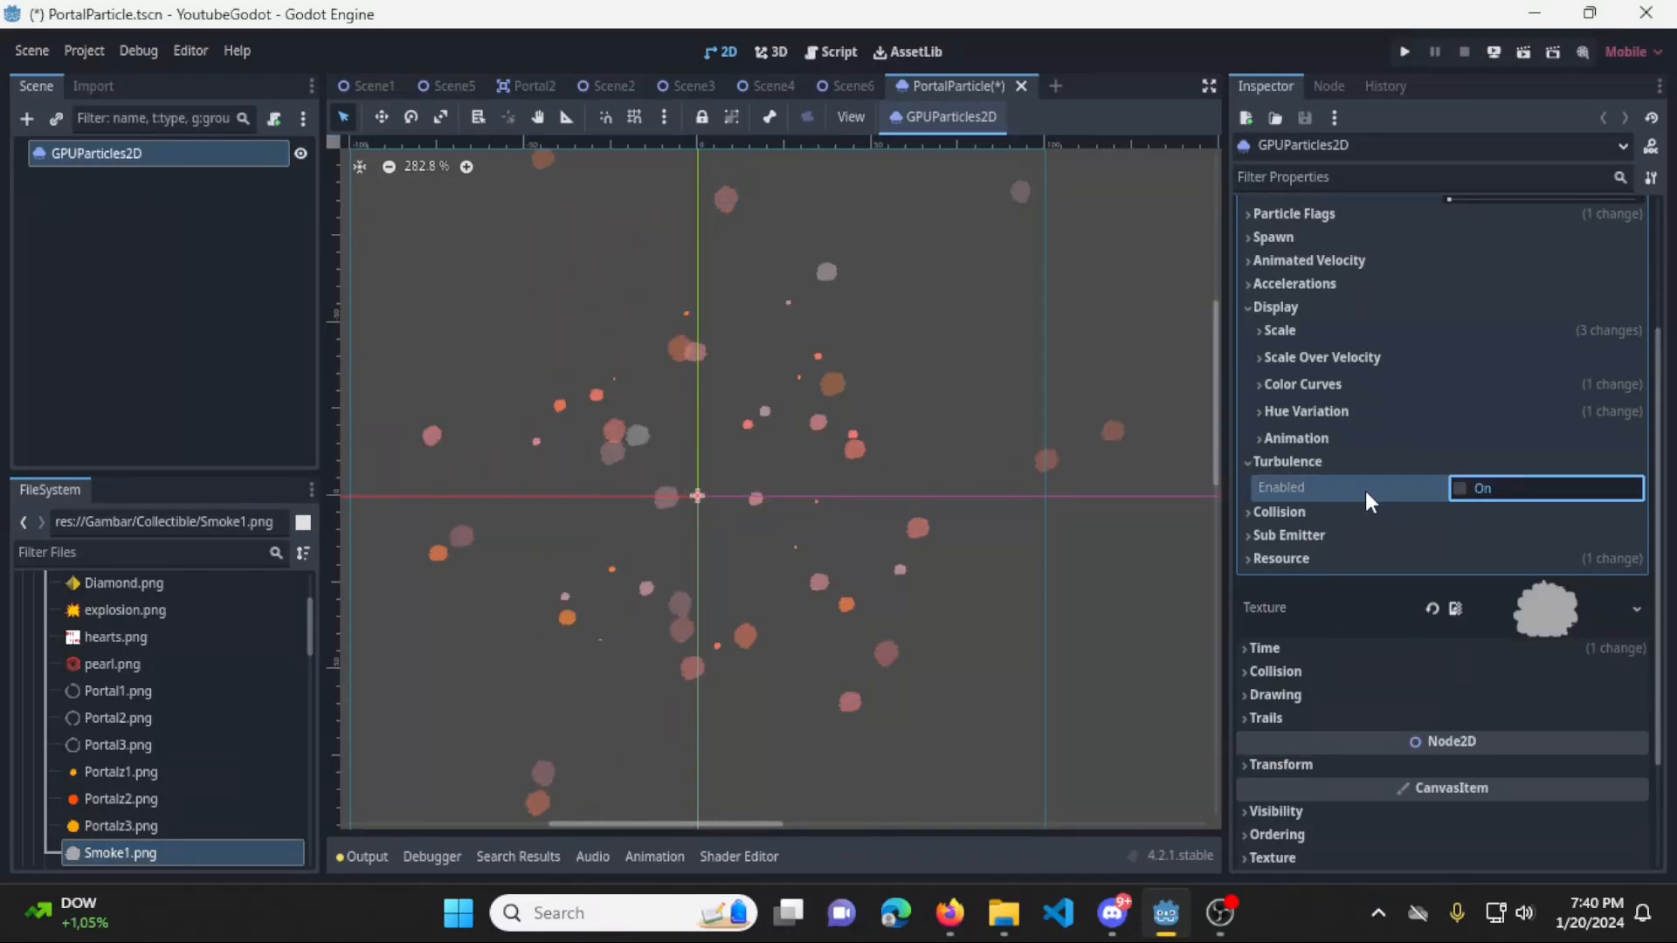
key(space)
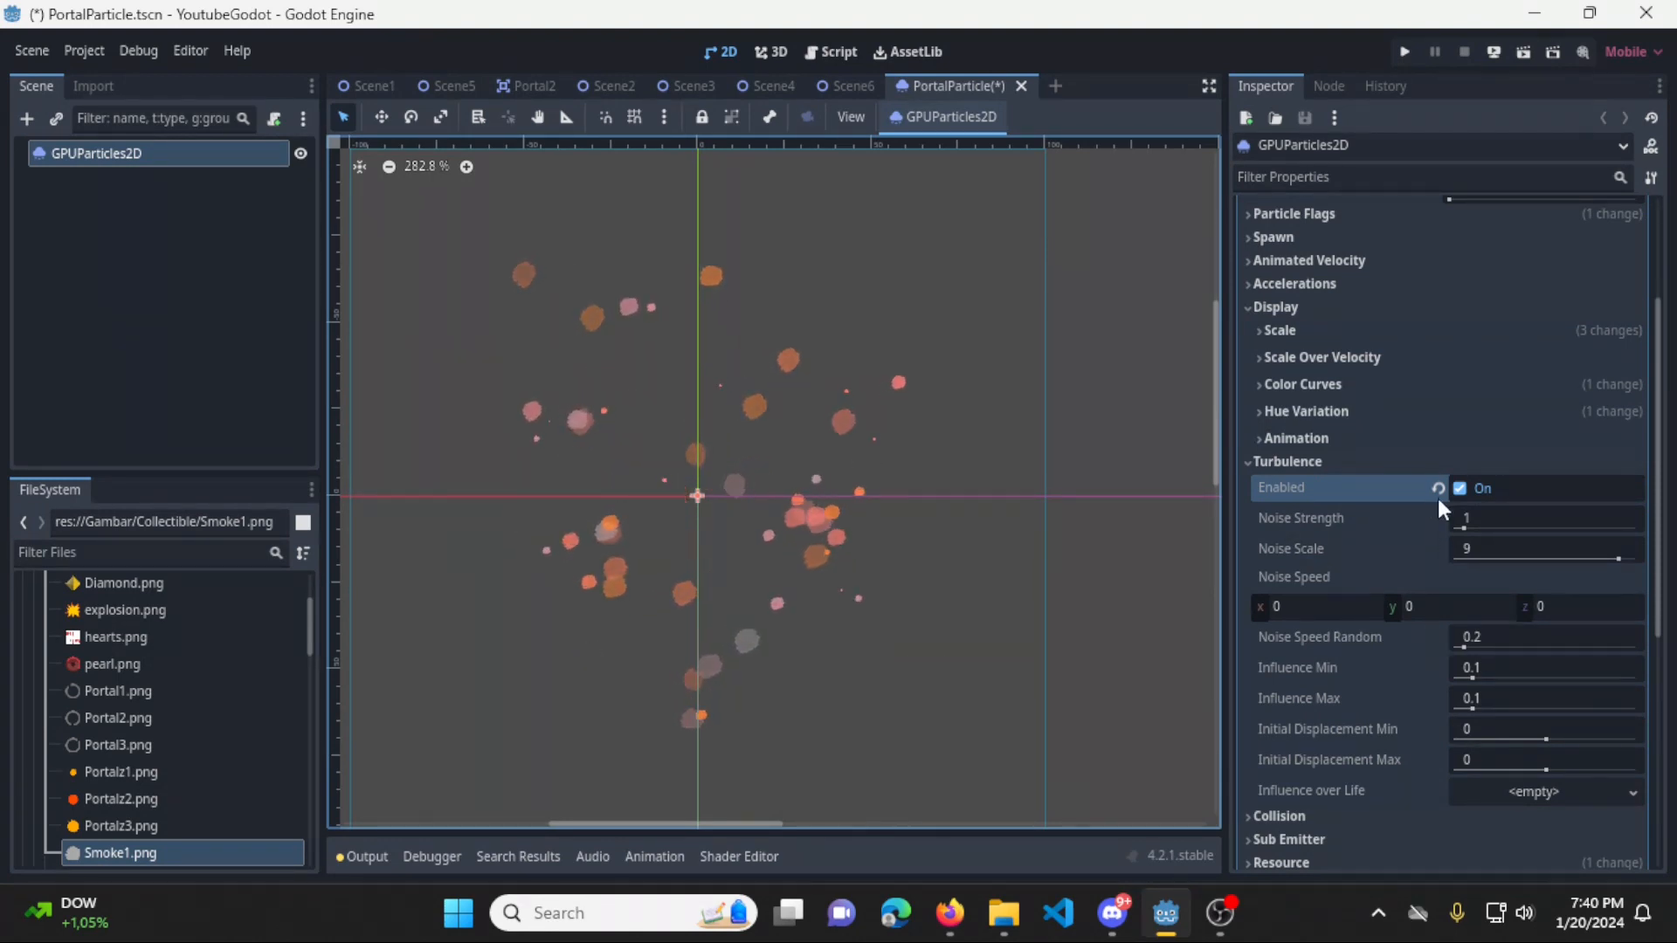
click(1459, 488)
click(1312, 463)
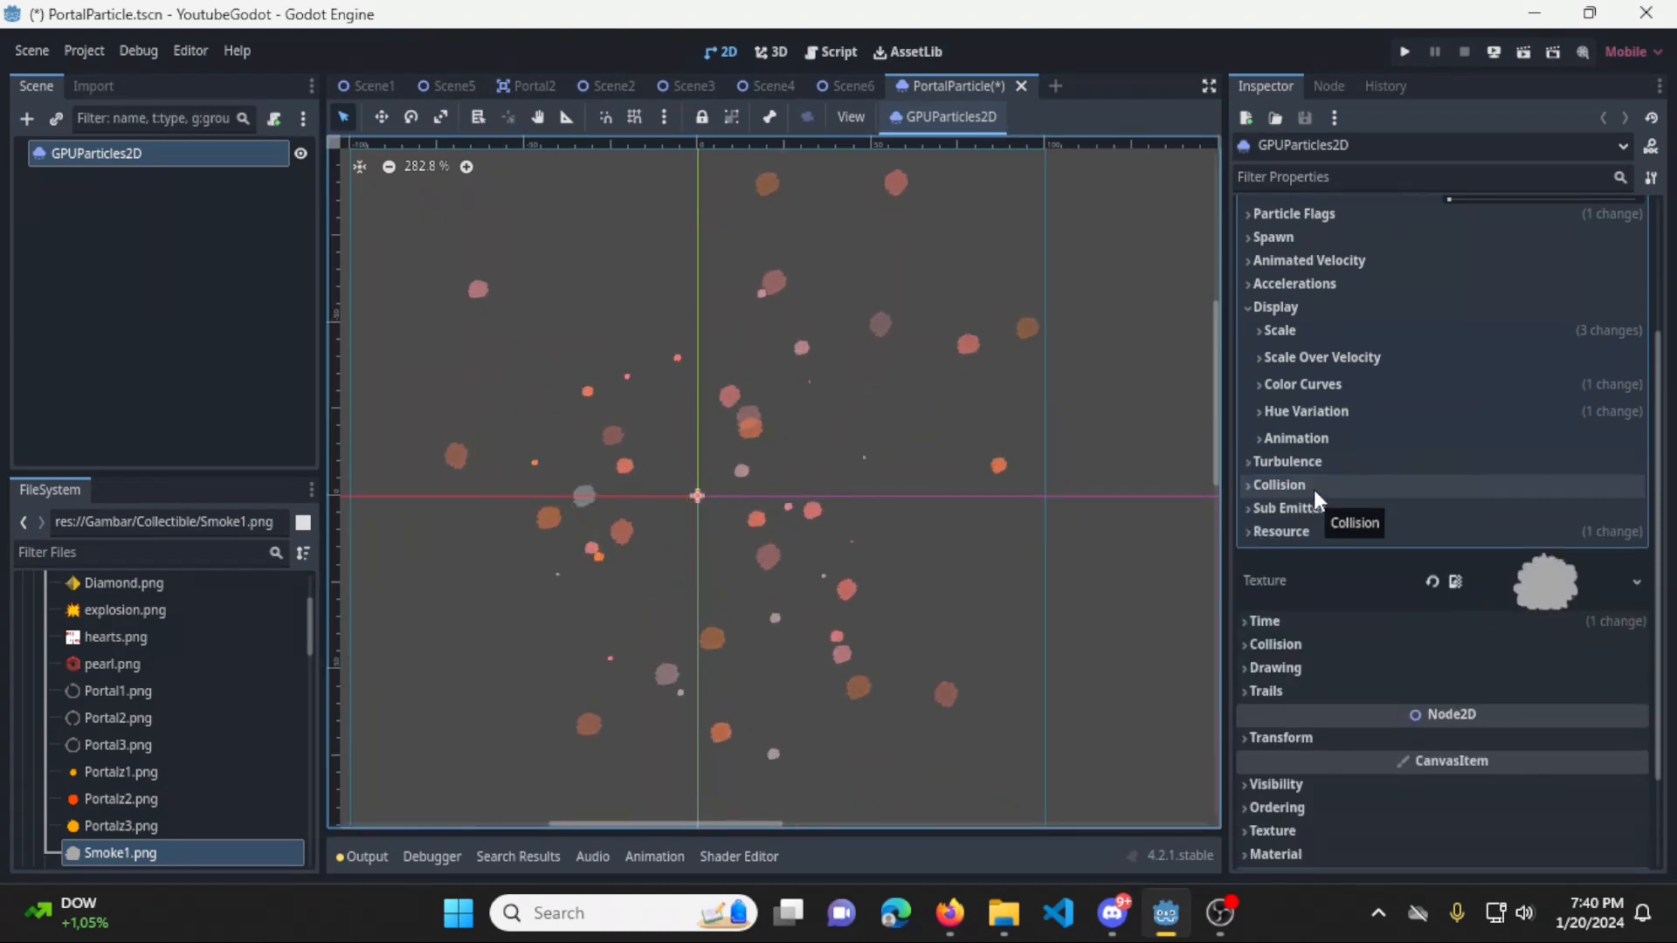
Expand the particle material's Collision group and set its Mode to Rigid
click(1313, 488)
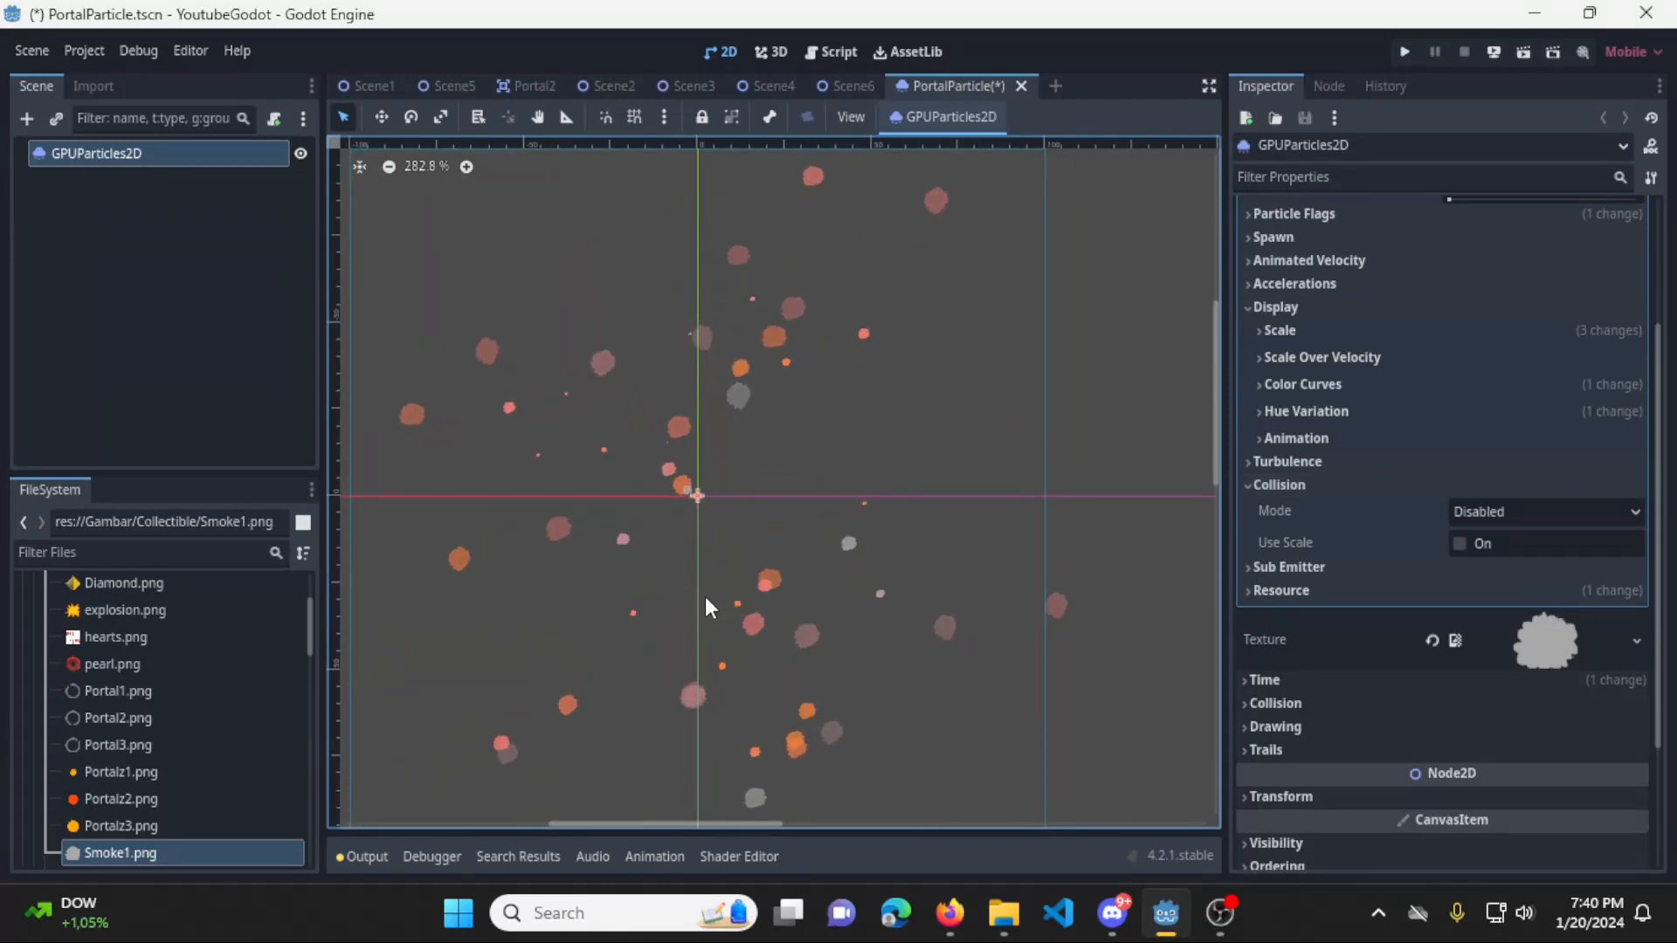
scroll(795, 559, down, 1)
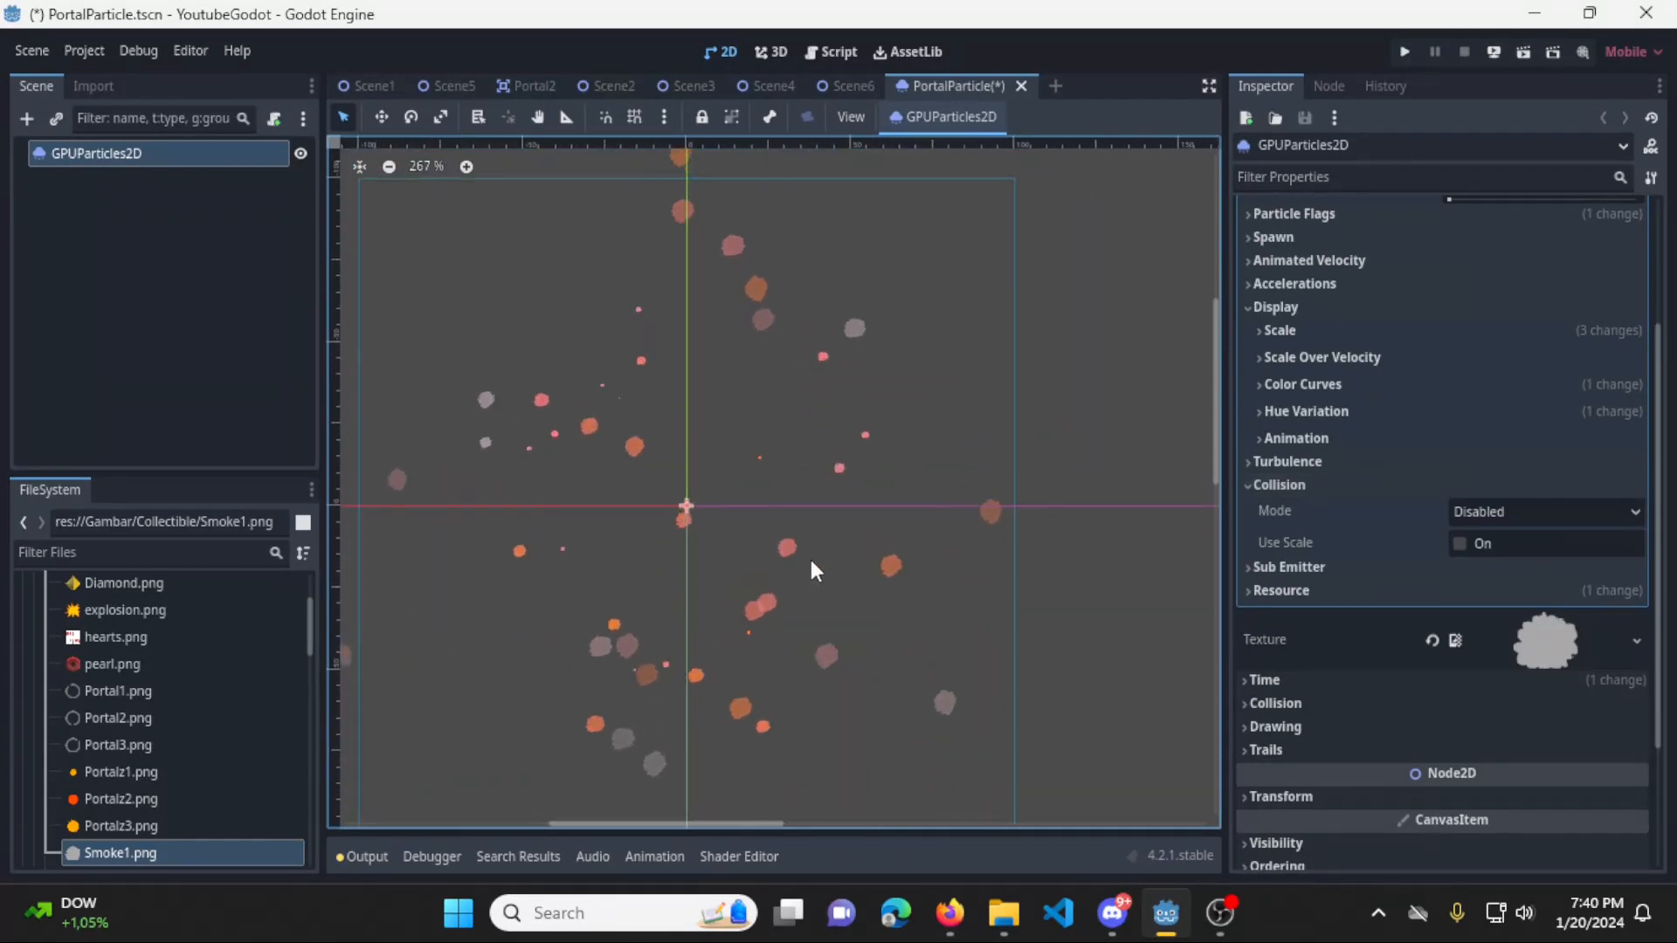
scroll(811, 559, up, 1)
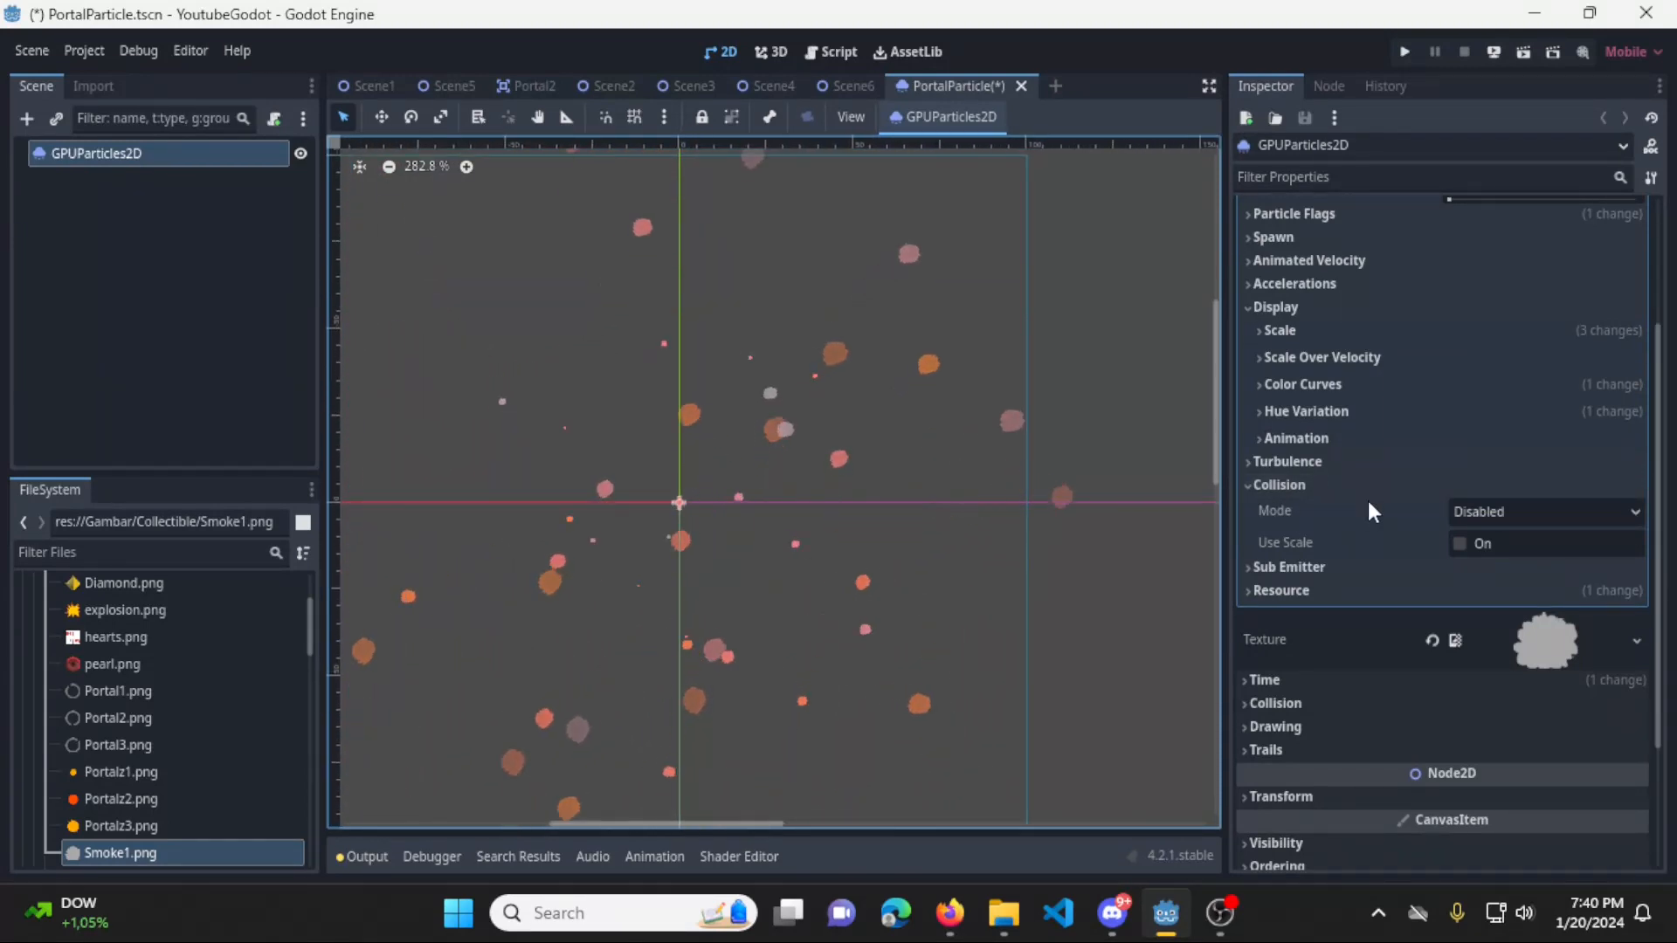
click(1544, 516)
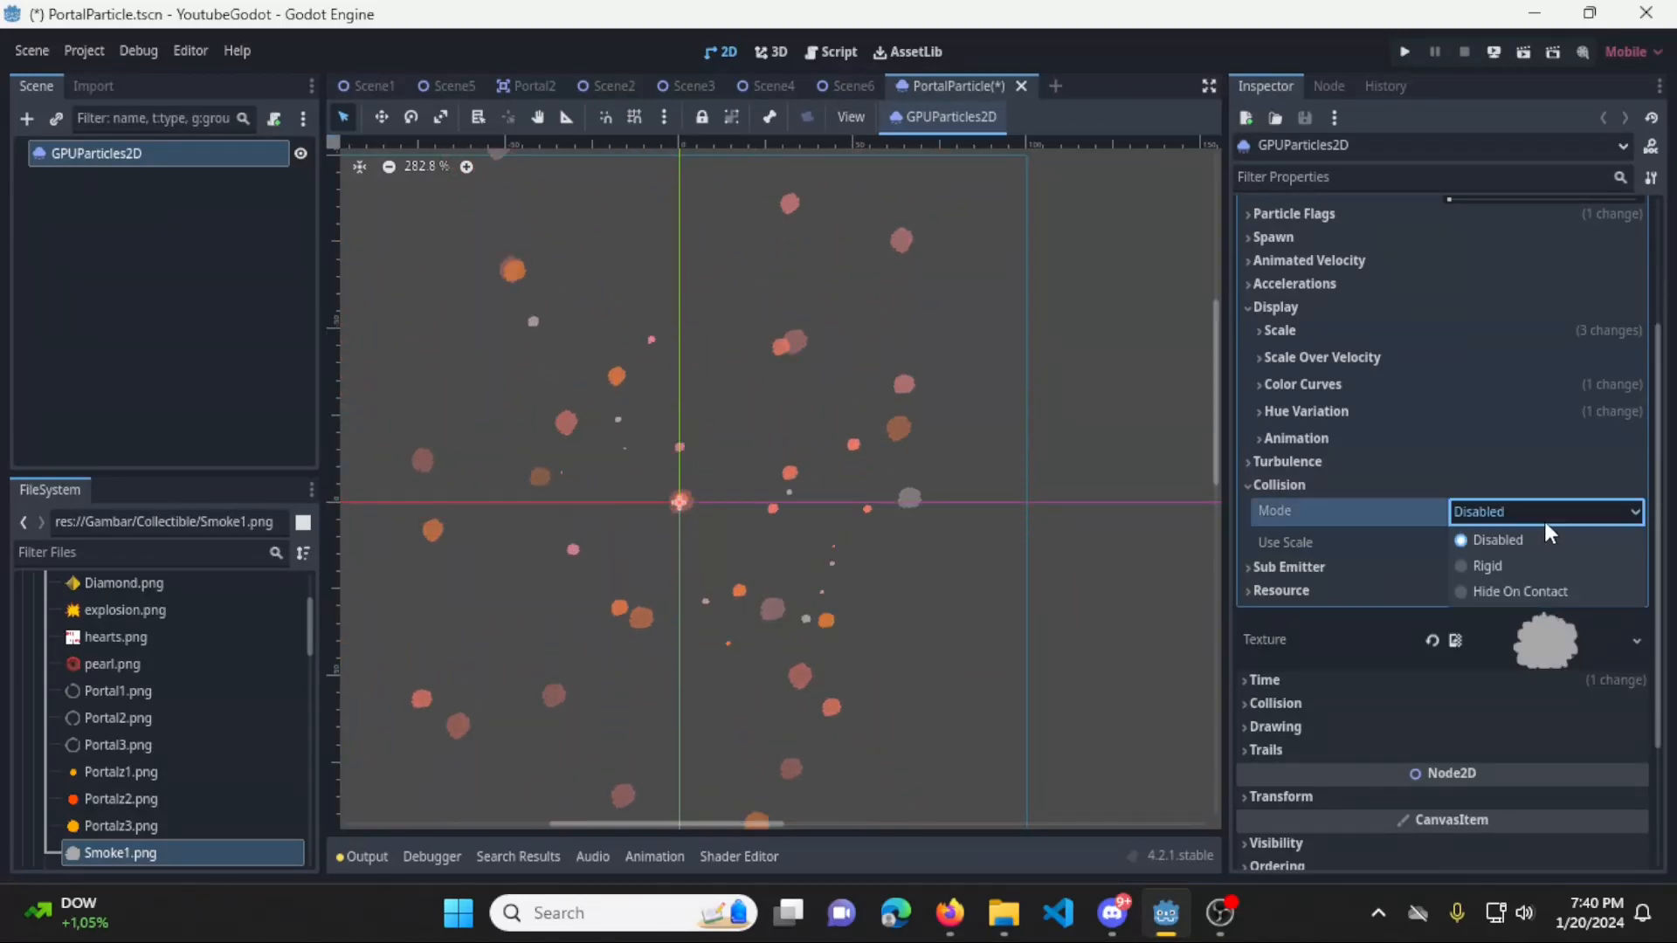
click(1530, 566)
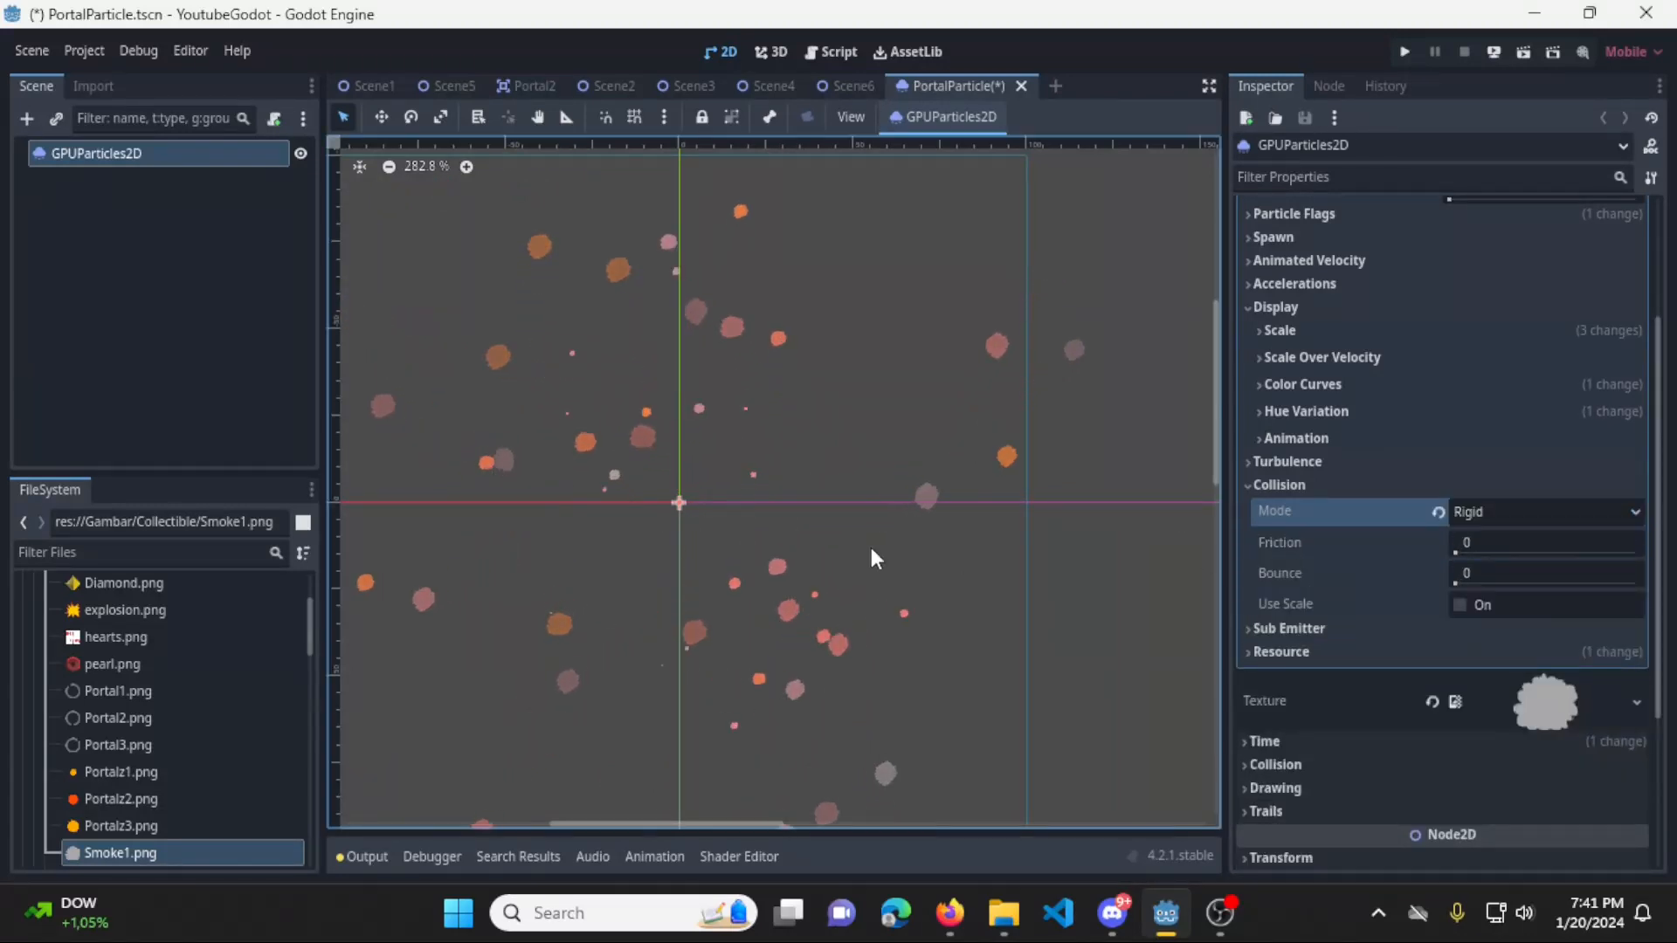
middle_drag(778, 524, 909, 553)
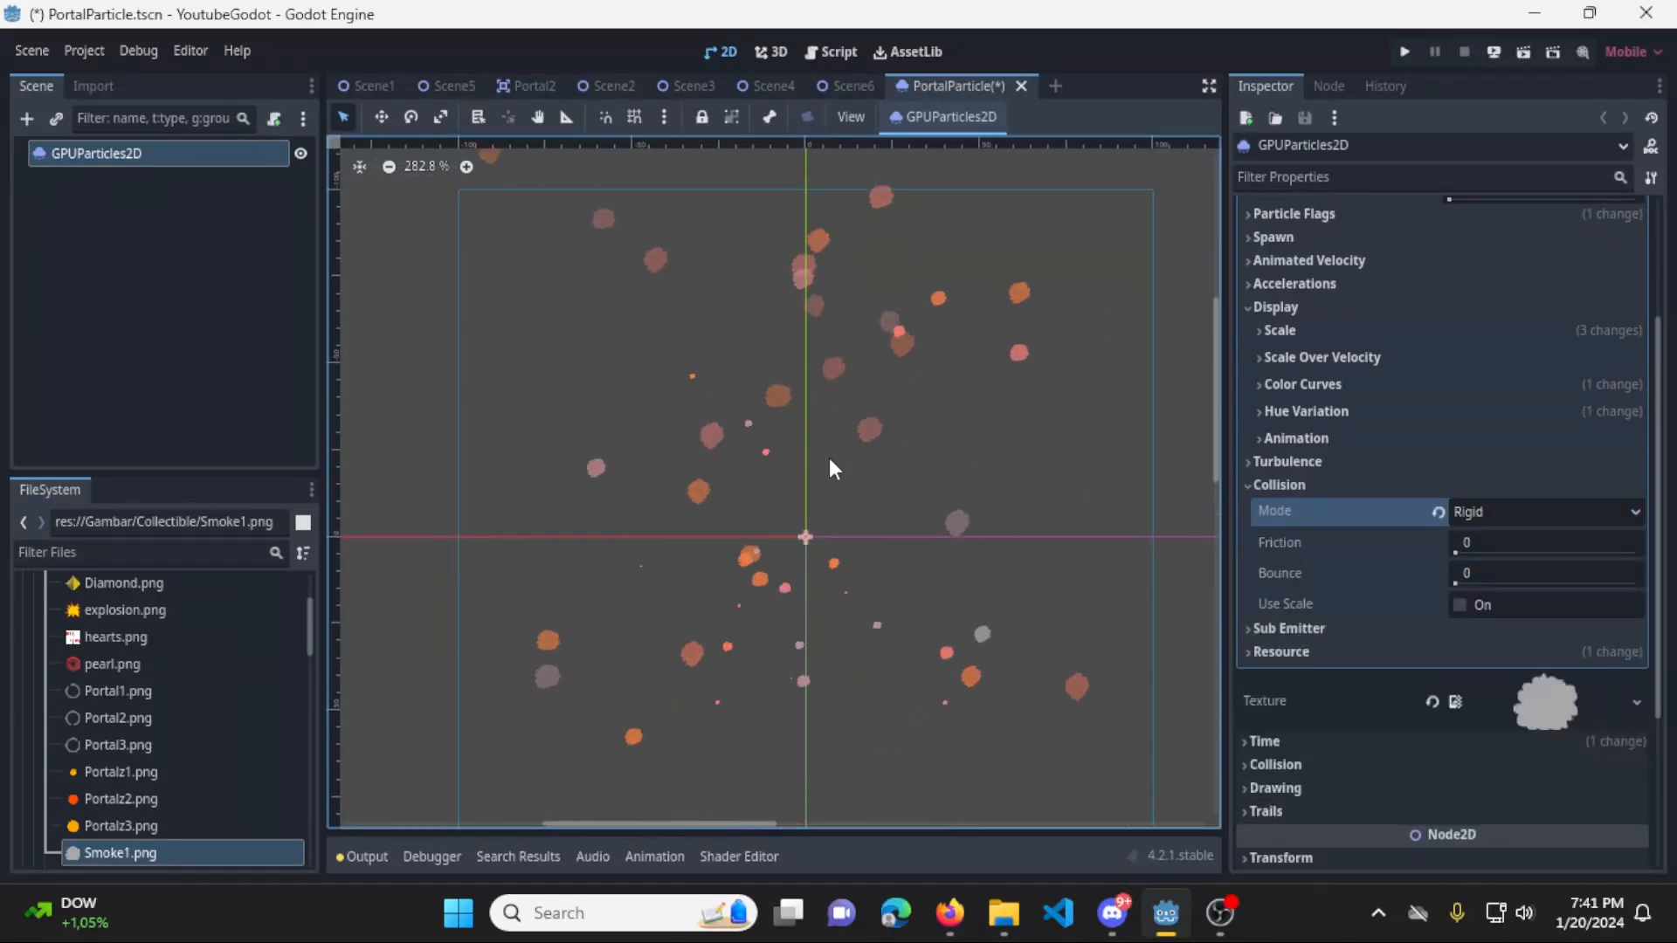
middle_drag(868, 493, 870, 457)
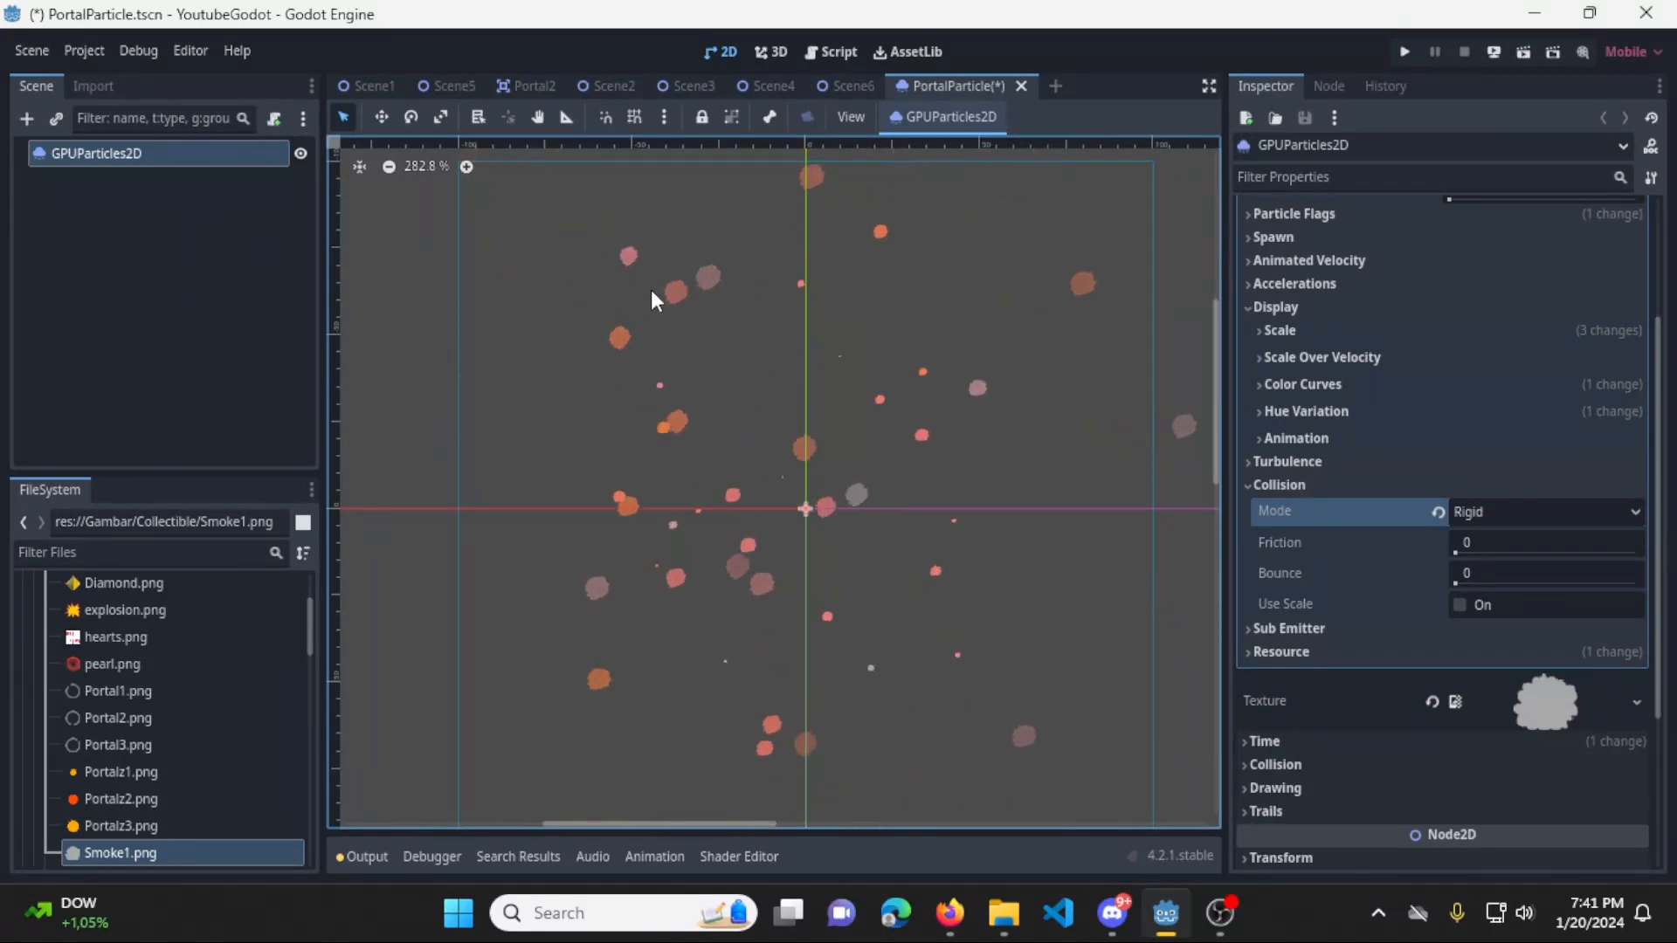
Add a LightOccluder2D as a child of GPUParticles2D and assign it a new OccluderPolygon2D
right_click(185, 156)
click(288, 207)
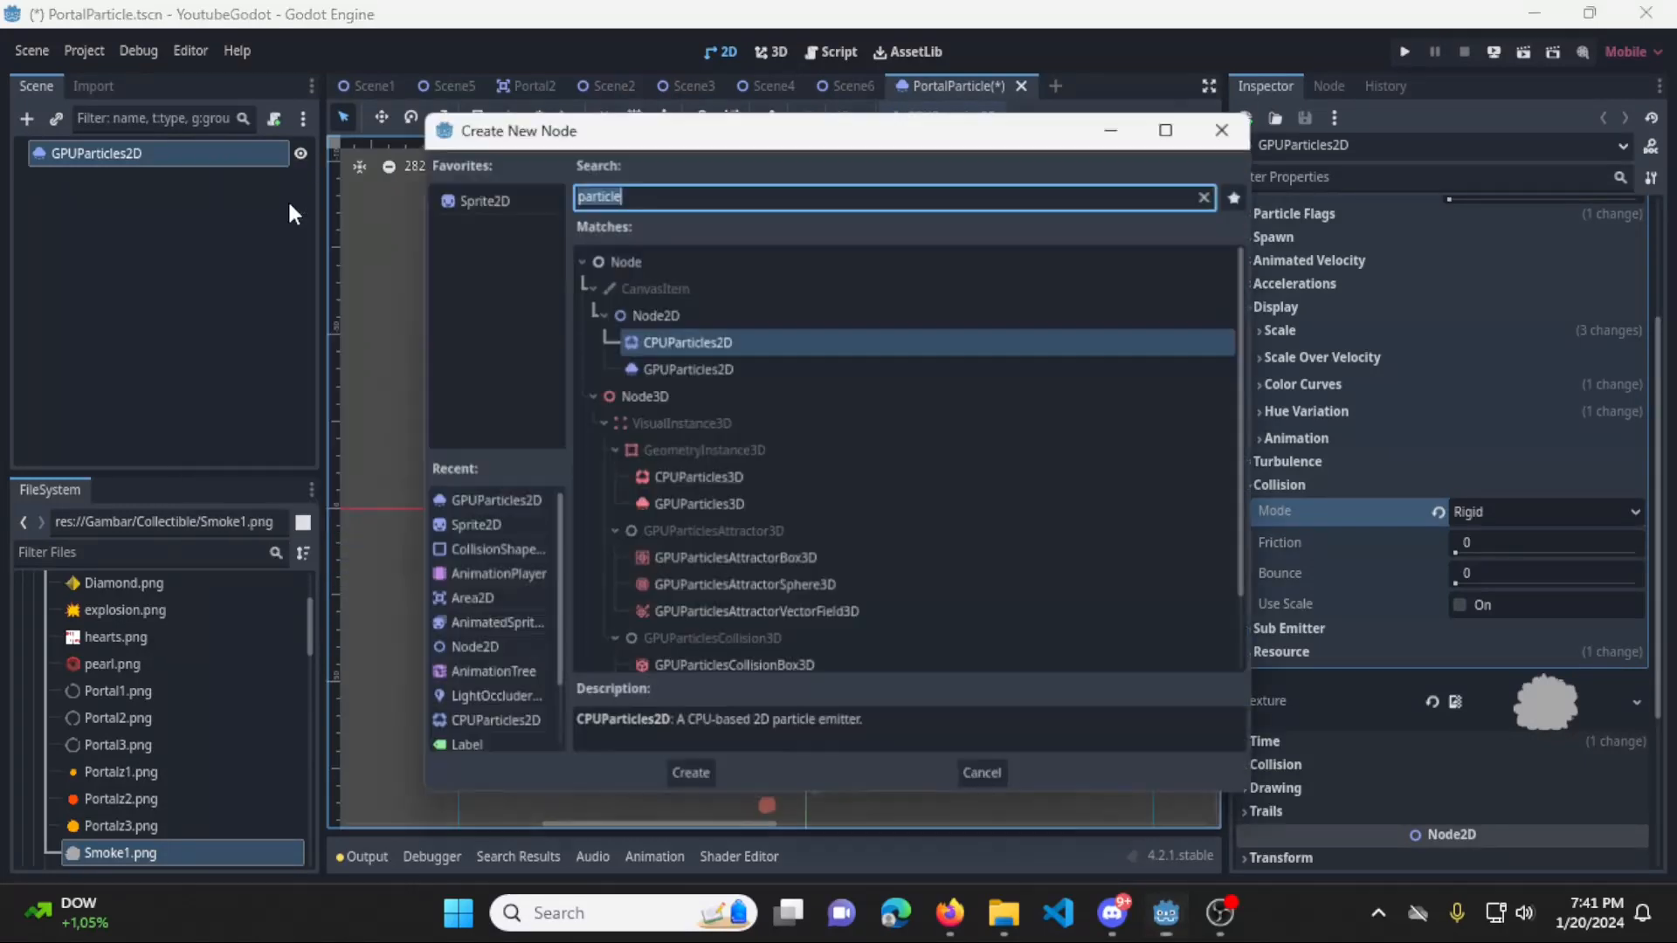
text(lighto)
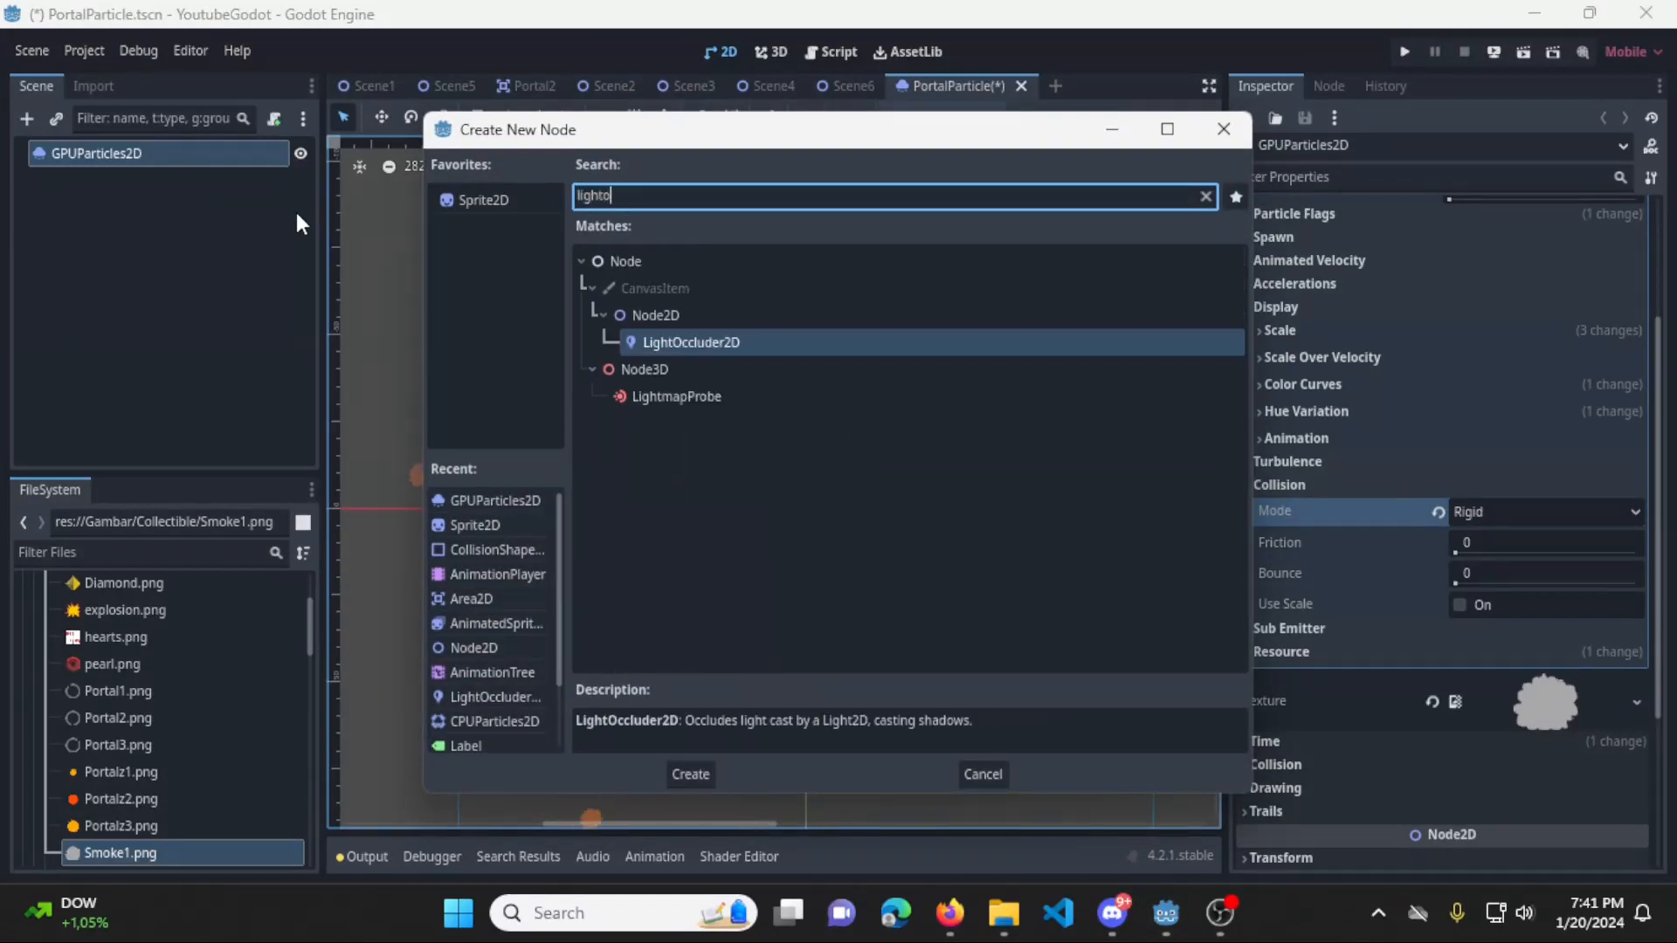
click(805, 344)
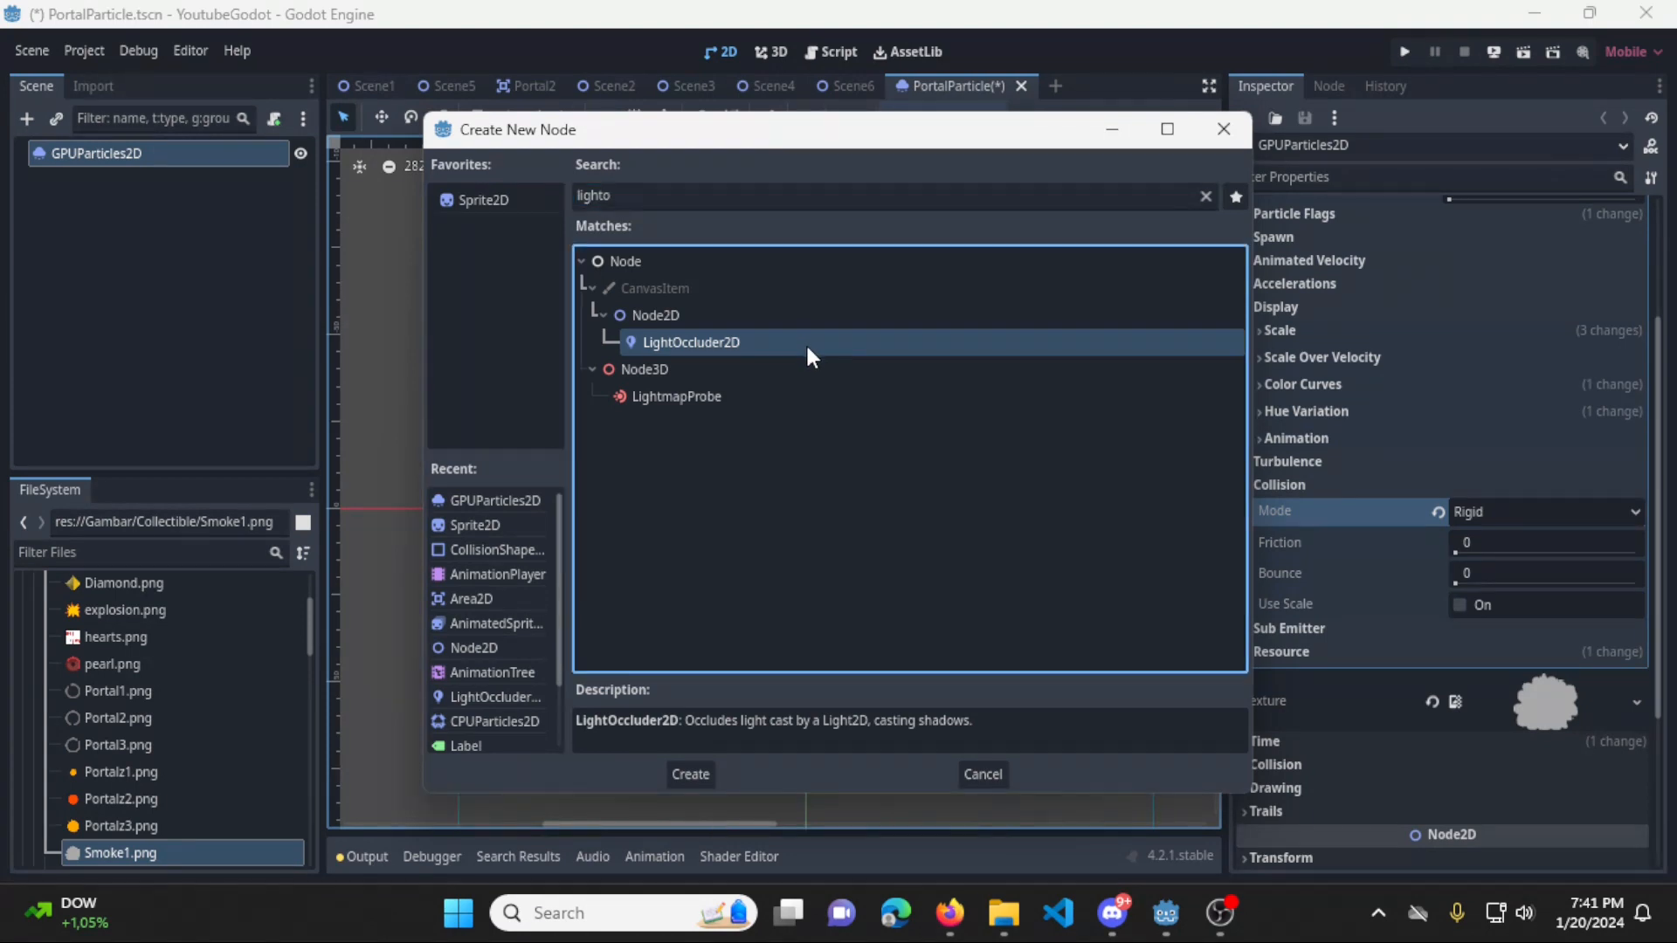
double_click(805, 342)
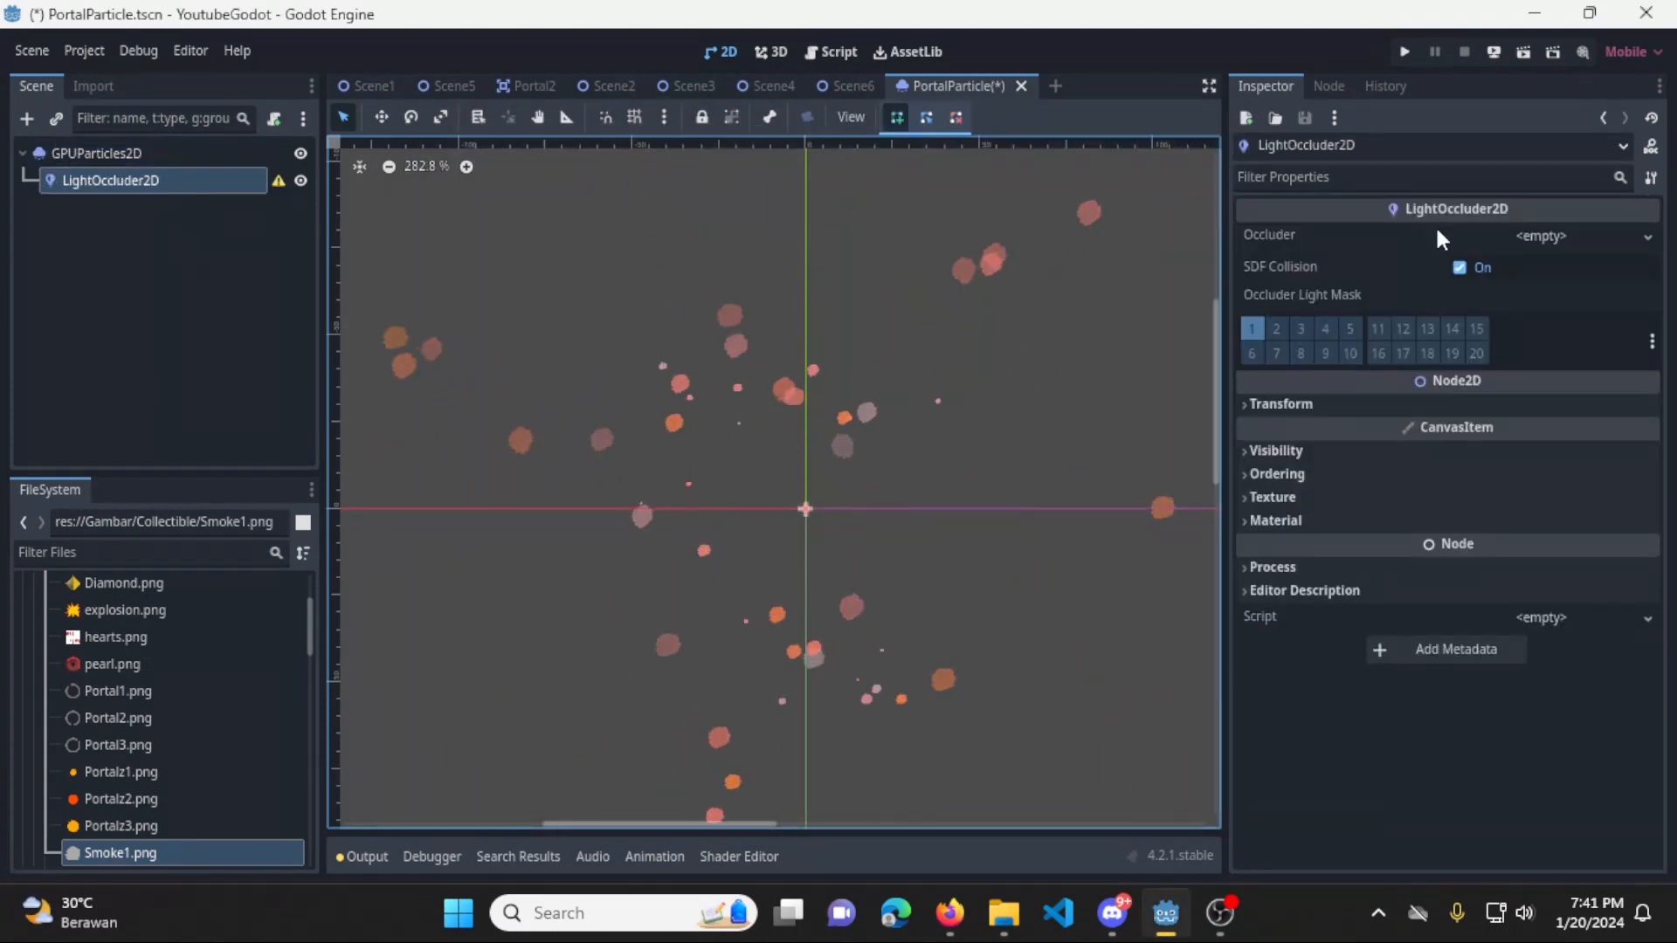
click(1319, 234)
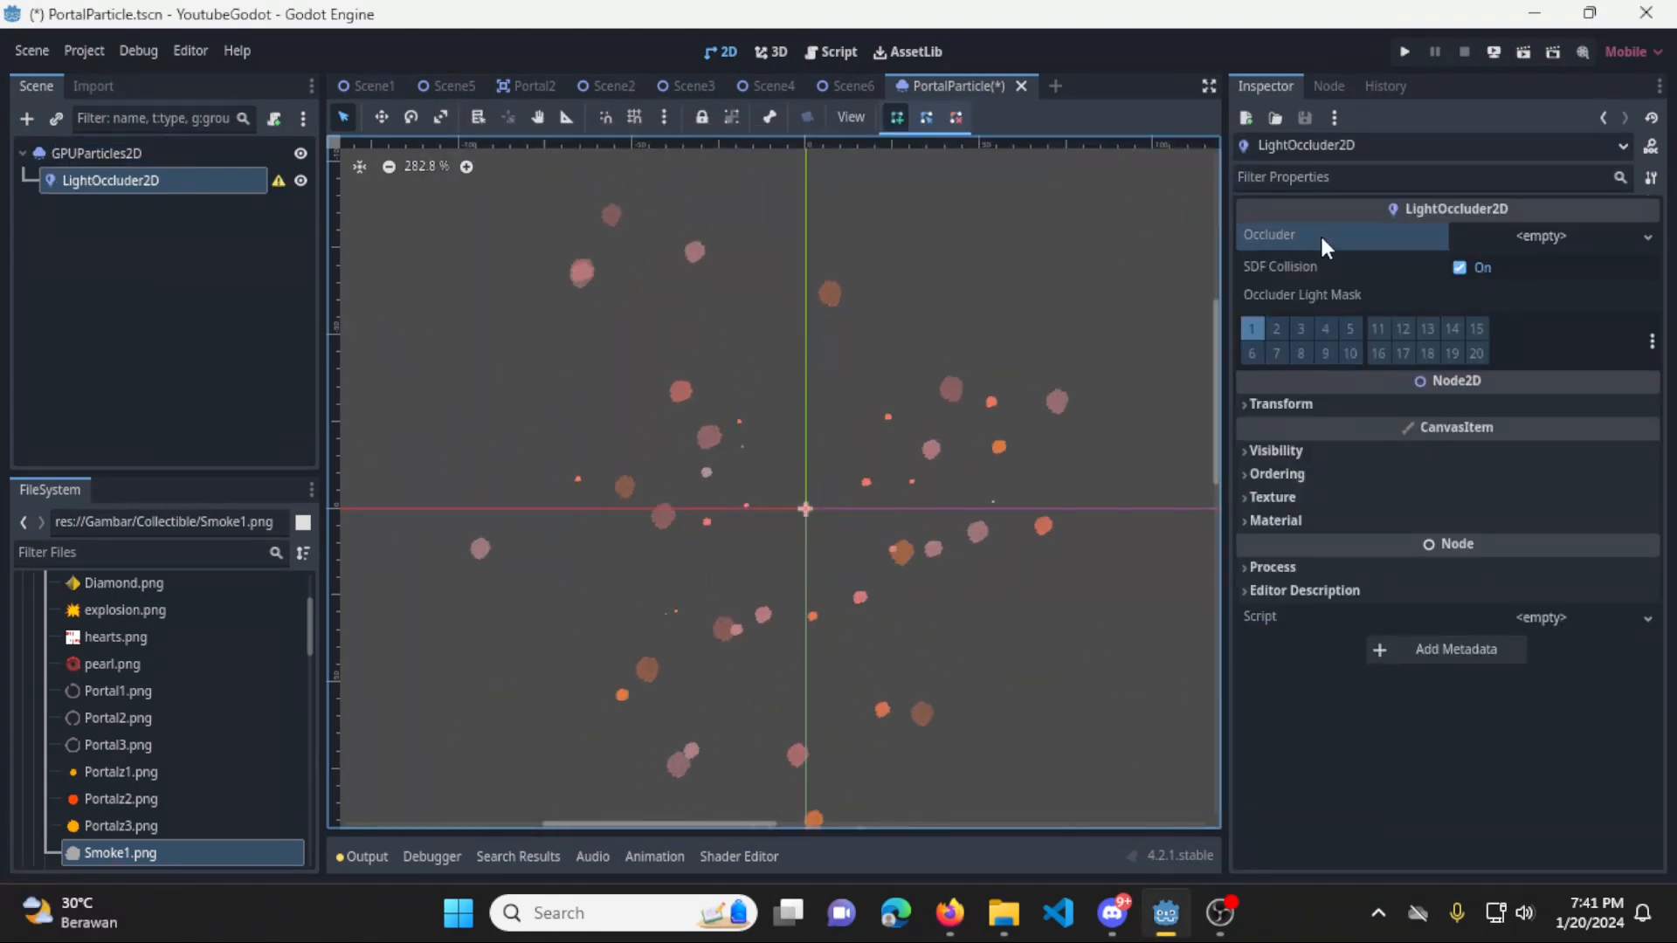
click(1642, 237)
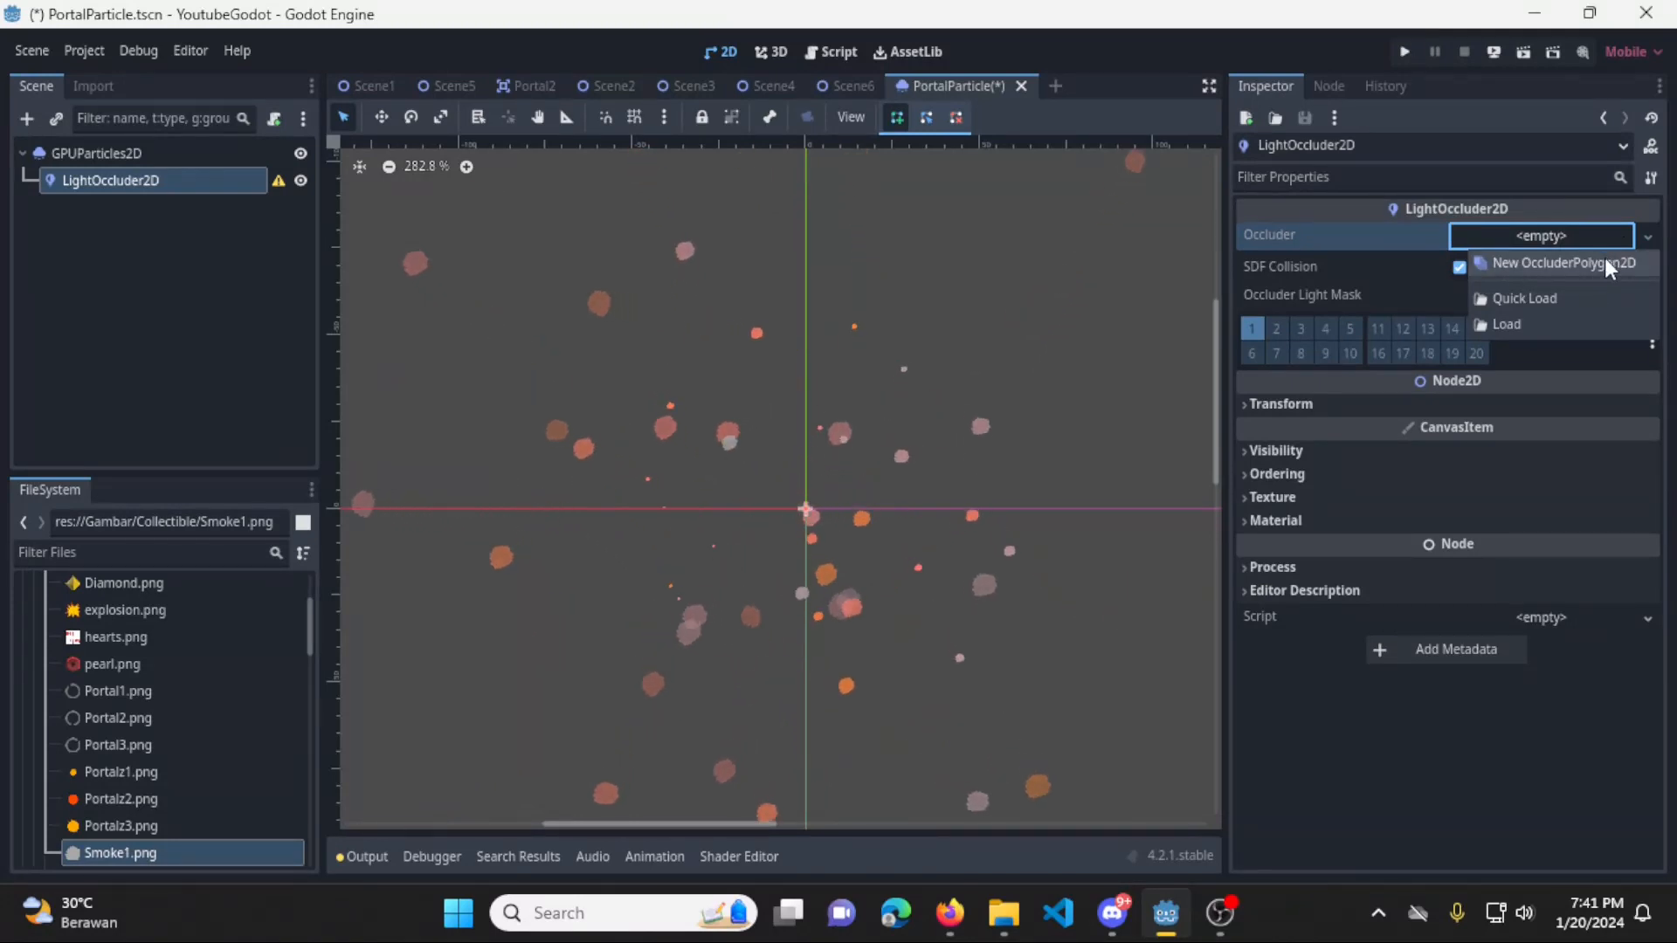
click(1605, 260)
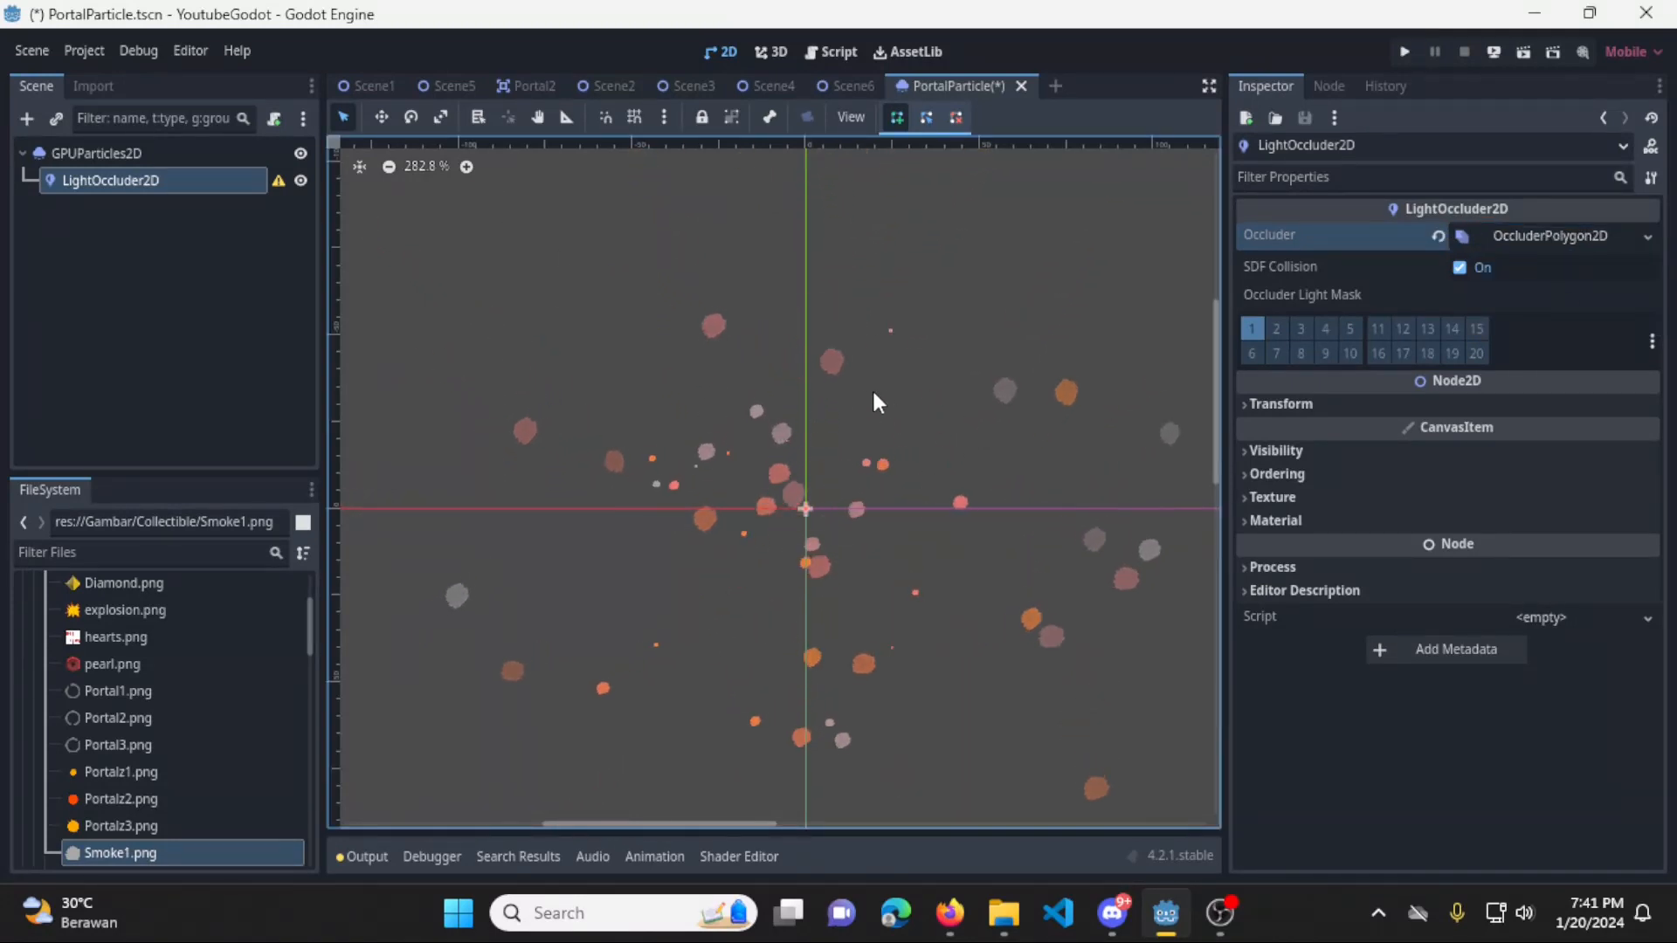
Draw a closed eight-point arch-shaped occluder polygon over the particle emitter's origin
click(736, 519)
click(732, 401)
click(907, 418)
click(907, 544)
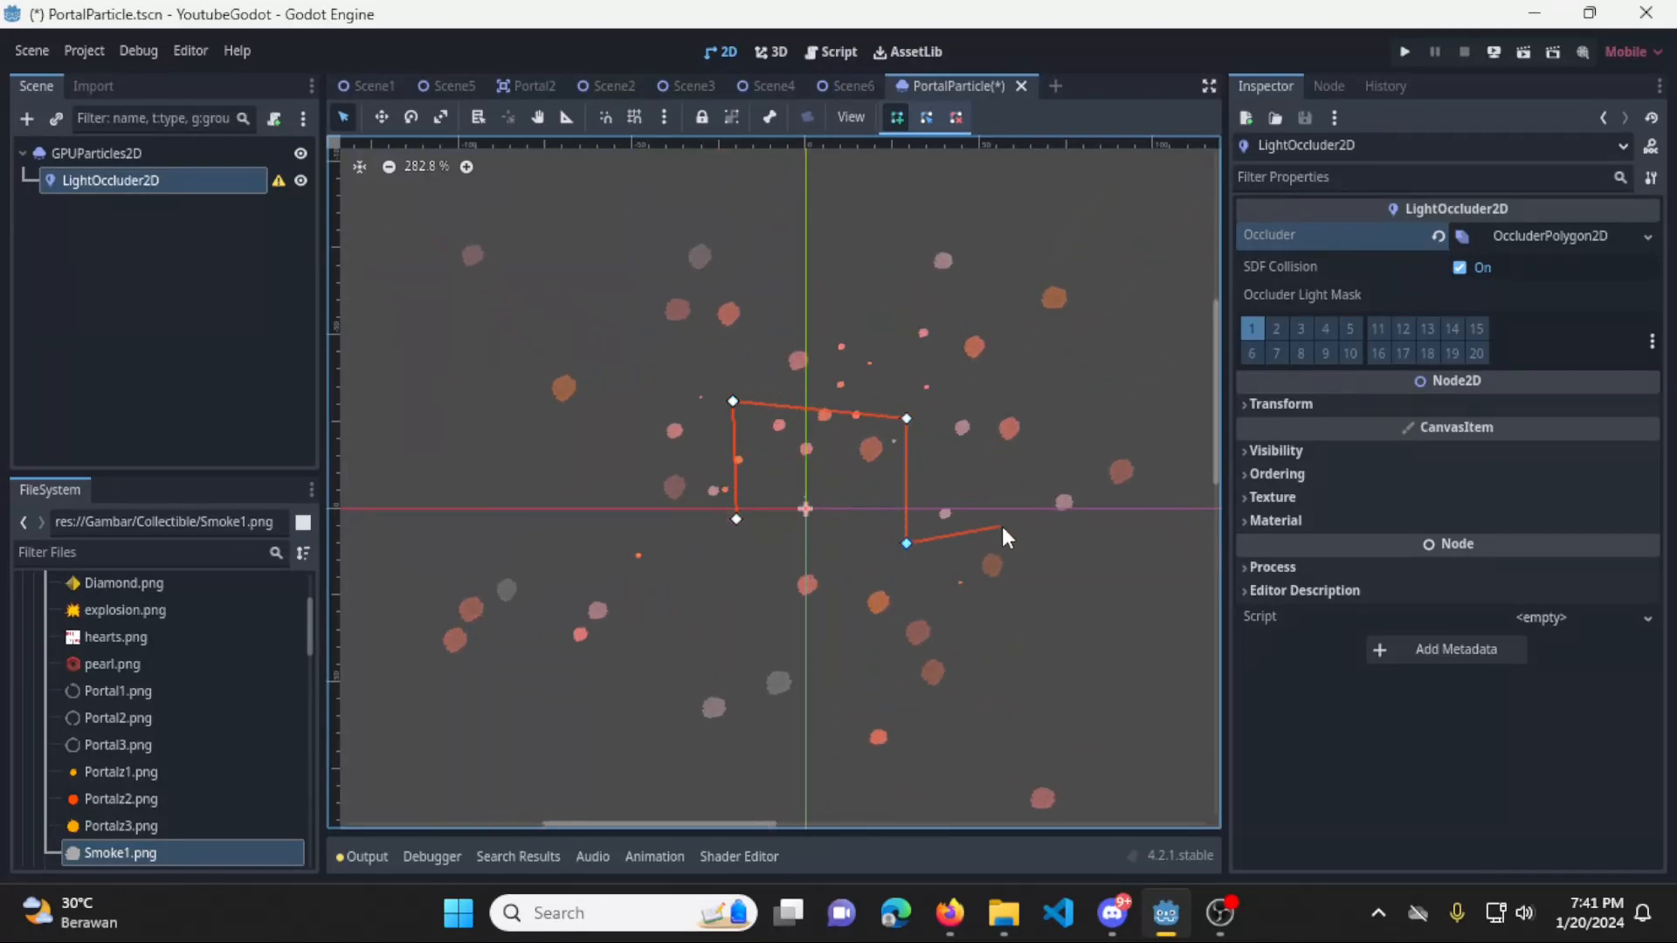
click(971, 428)
click(934, 313)
click(715, 272)
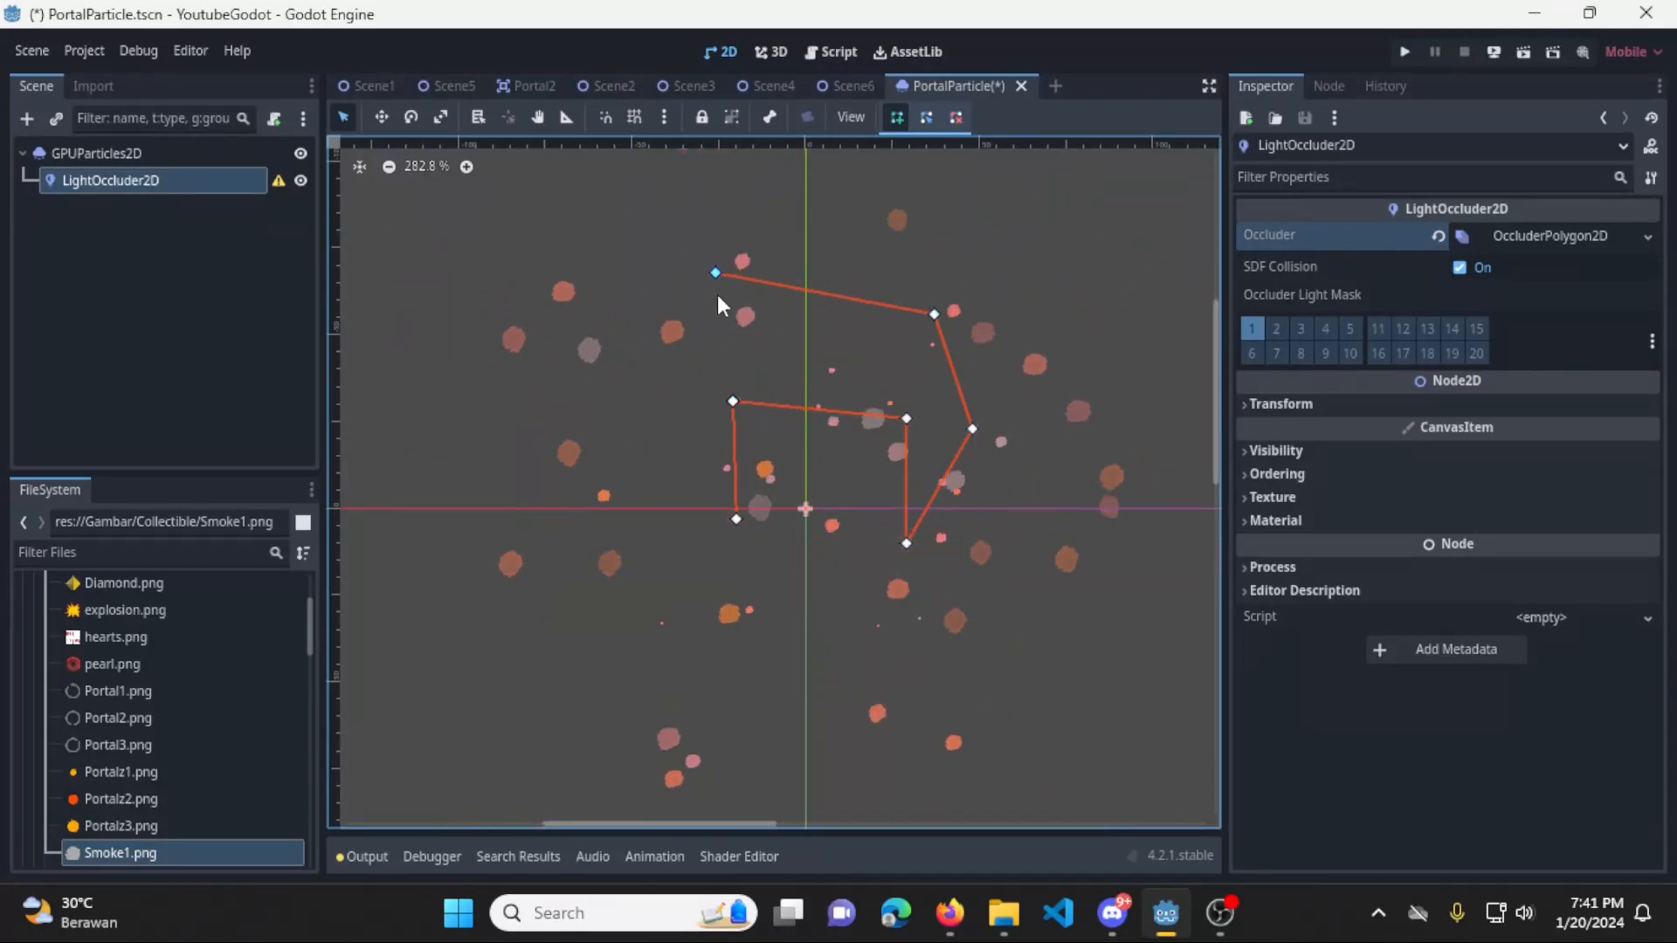
click(618, 415)
click(736, 518)
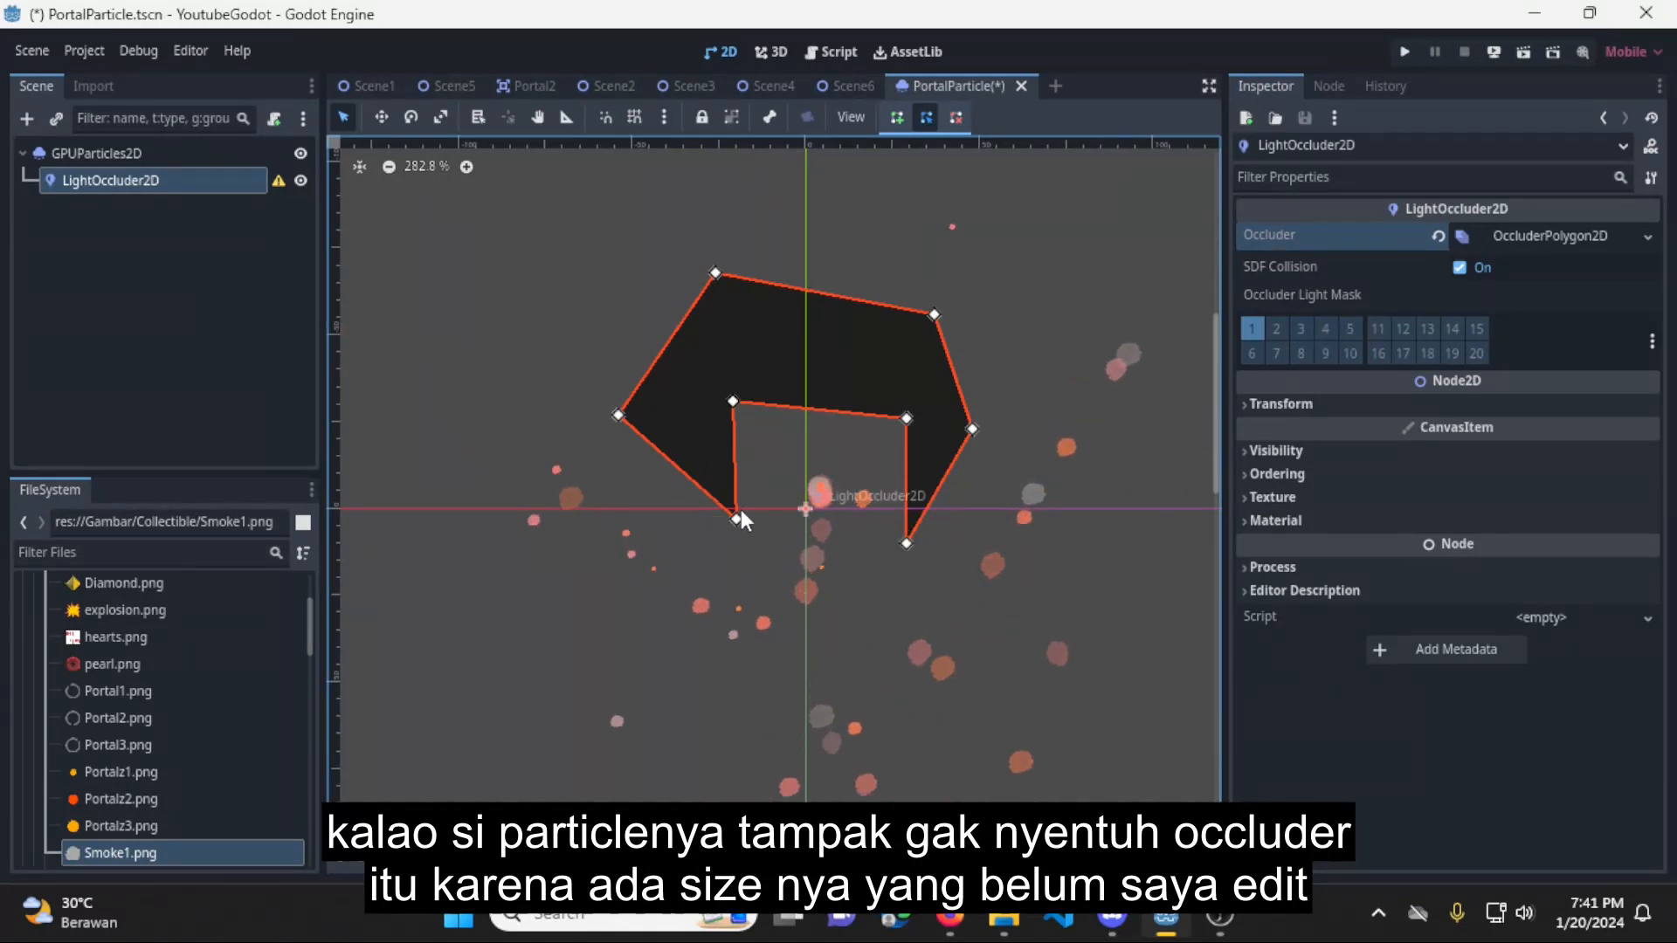
Spread the occluder arch's two lower end points outward and move the whole occluder up above the emitter
drag(737, 519, 606, 506)
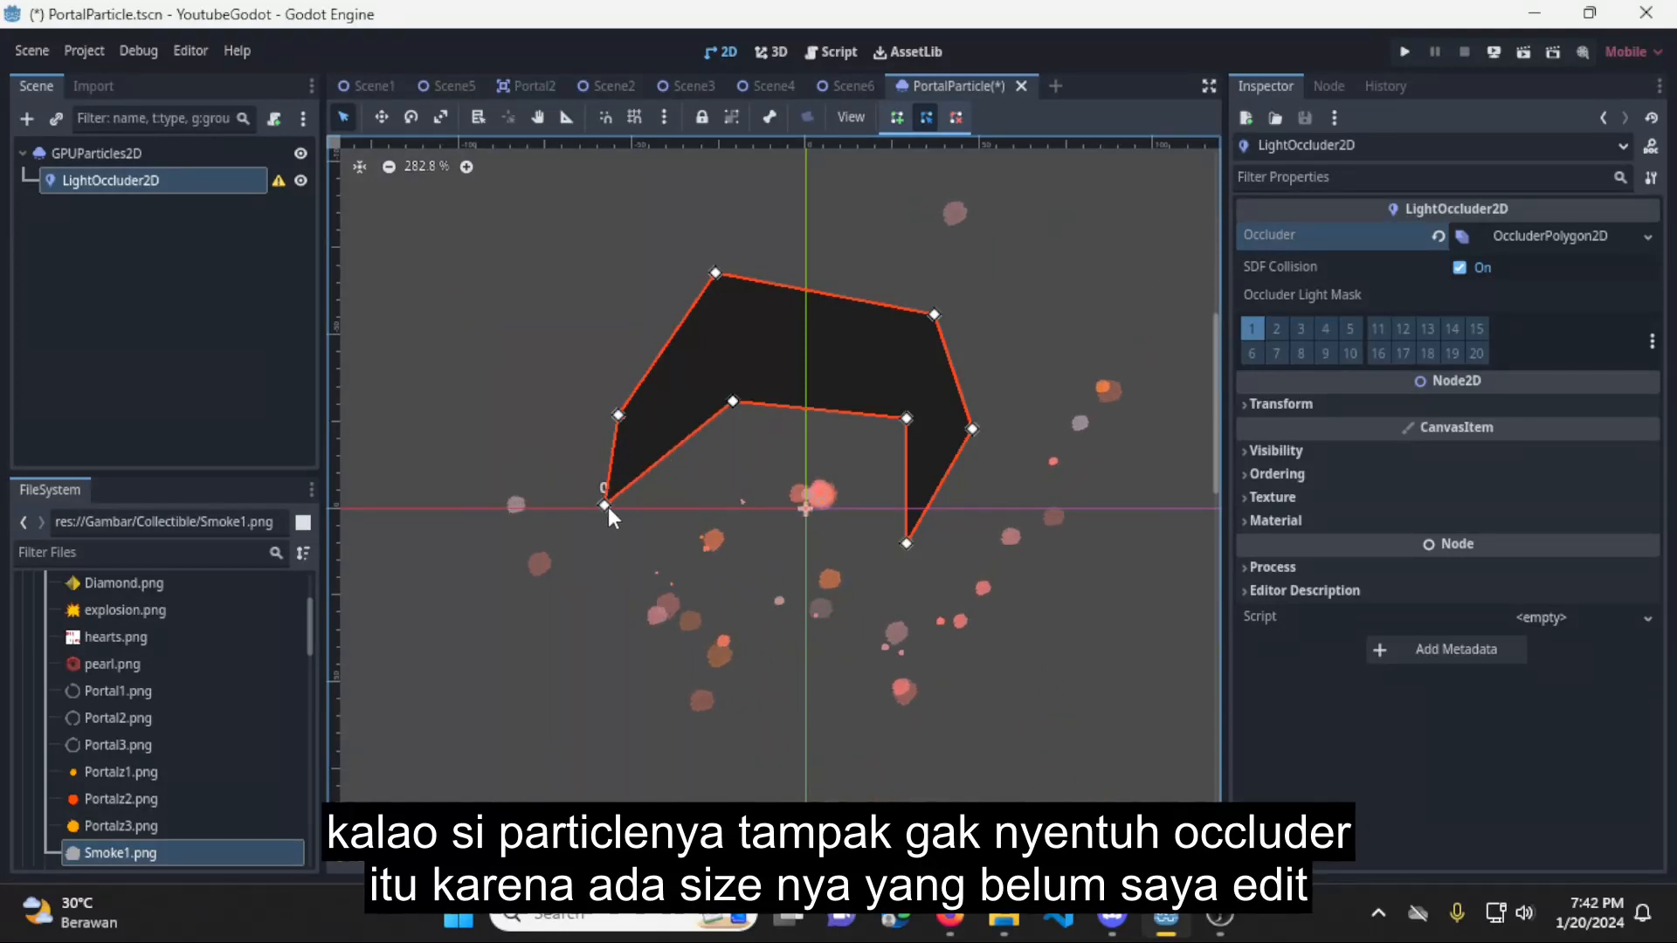
drag(908, 547, 1045, 515)
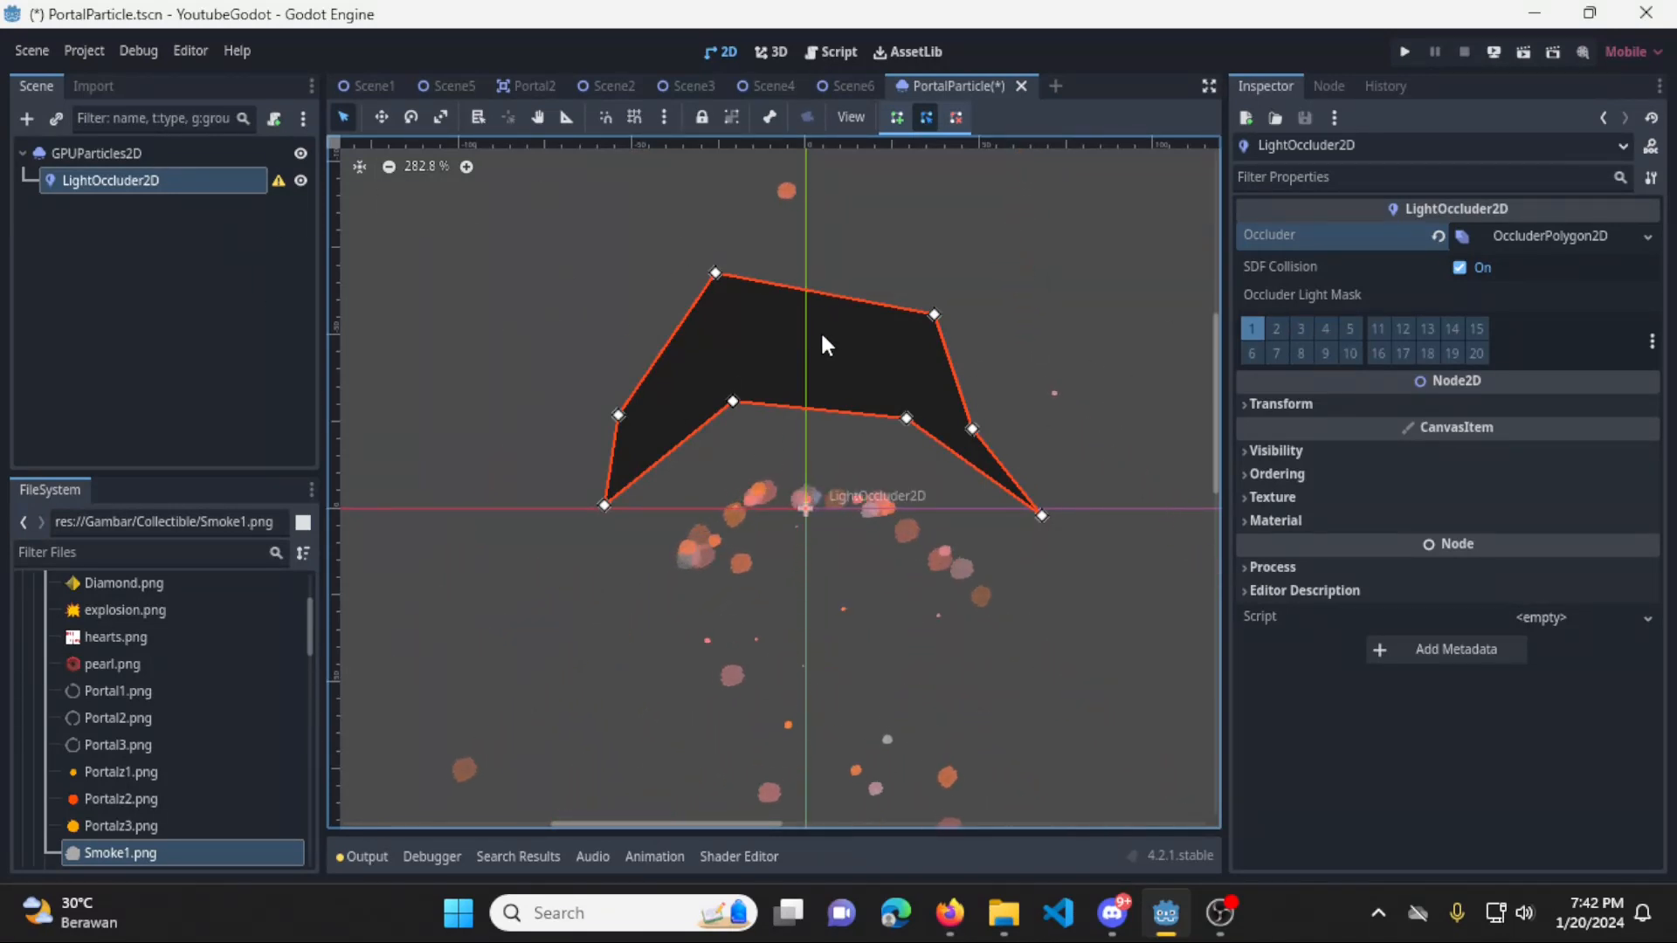
key(w)
drag(841, 374, 840, 277)
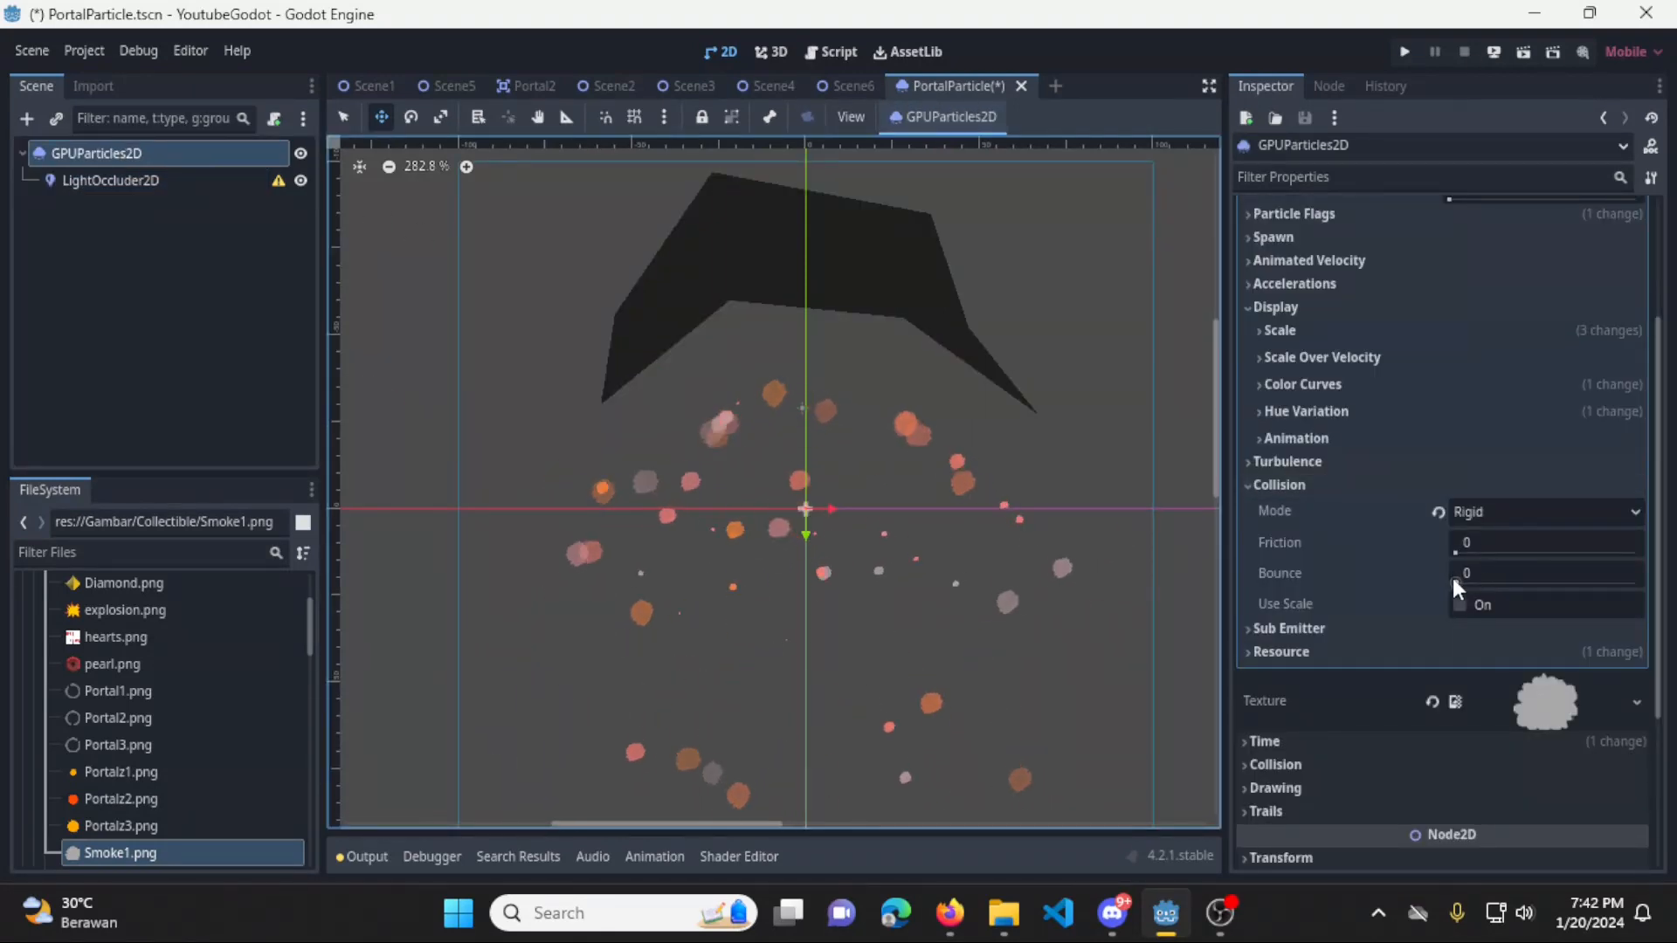
Try a collision Bounce of 1 on the particles, return it to 0, and switch the collision Mode to Hide On Contact
drag(1455, 585, 1674, 600)
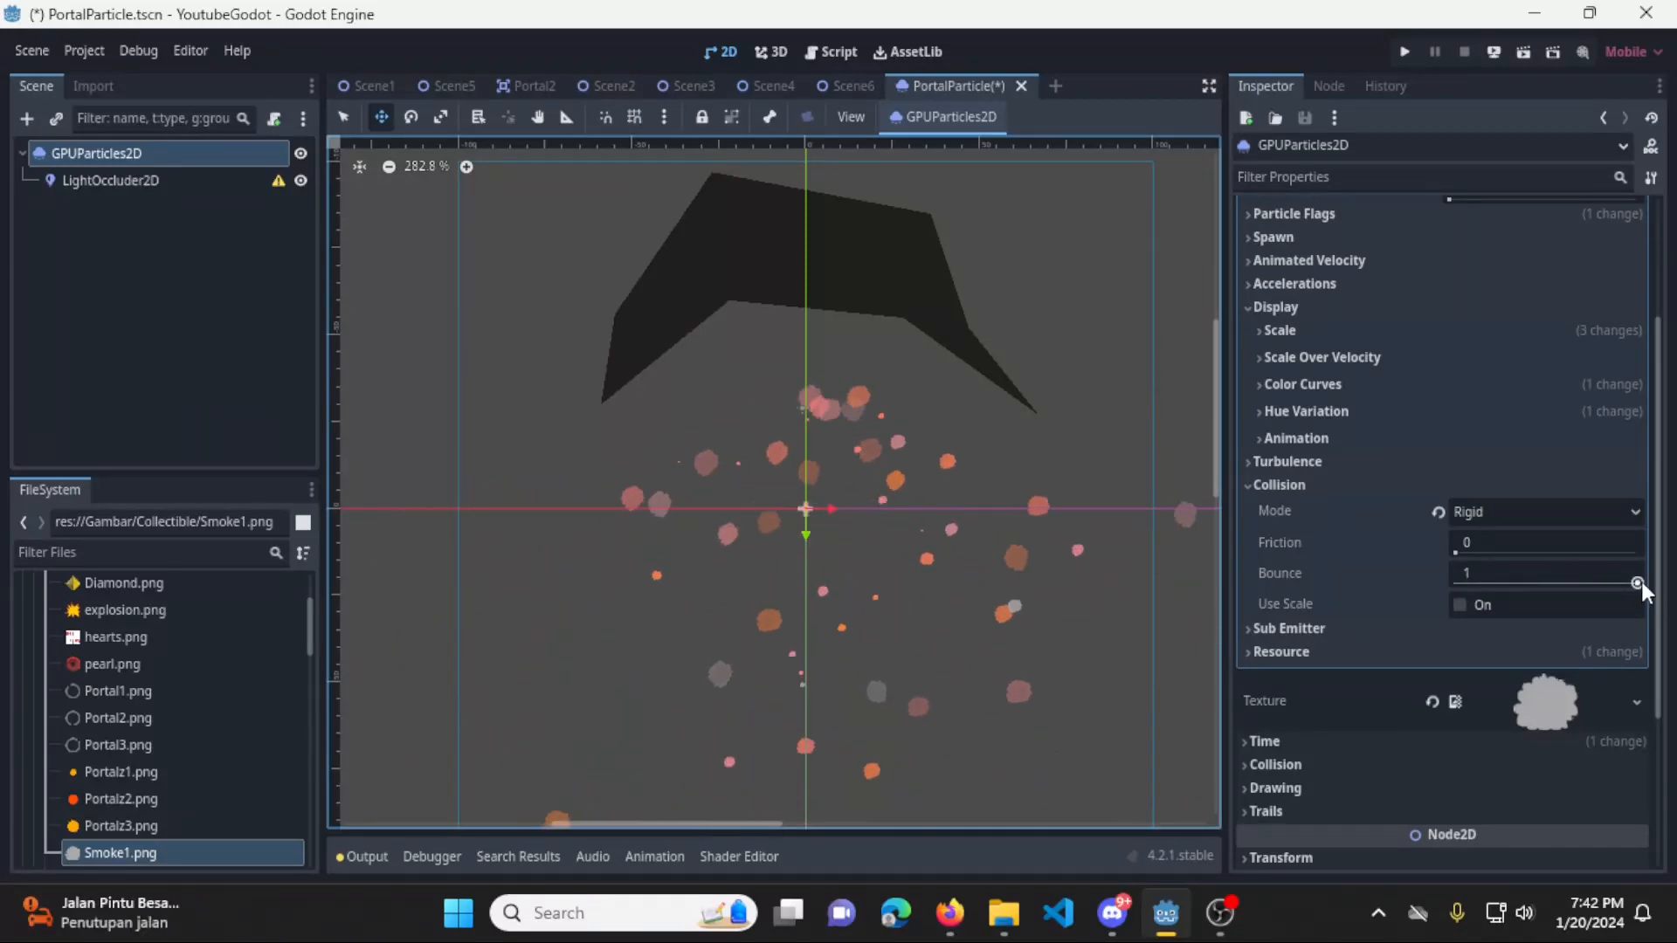
drag(1636, 583, 1446, 581)
click(1548, 513)
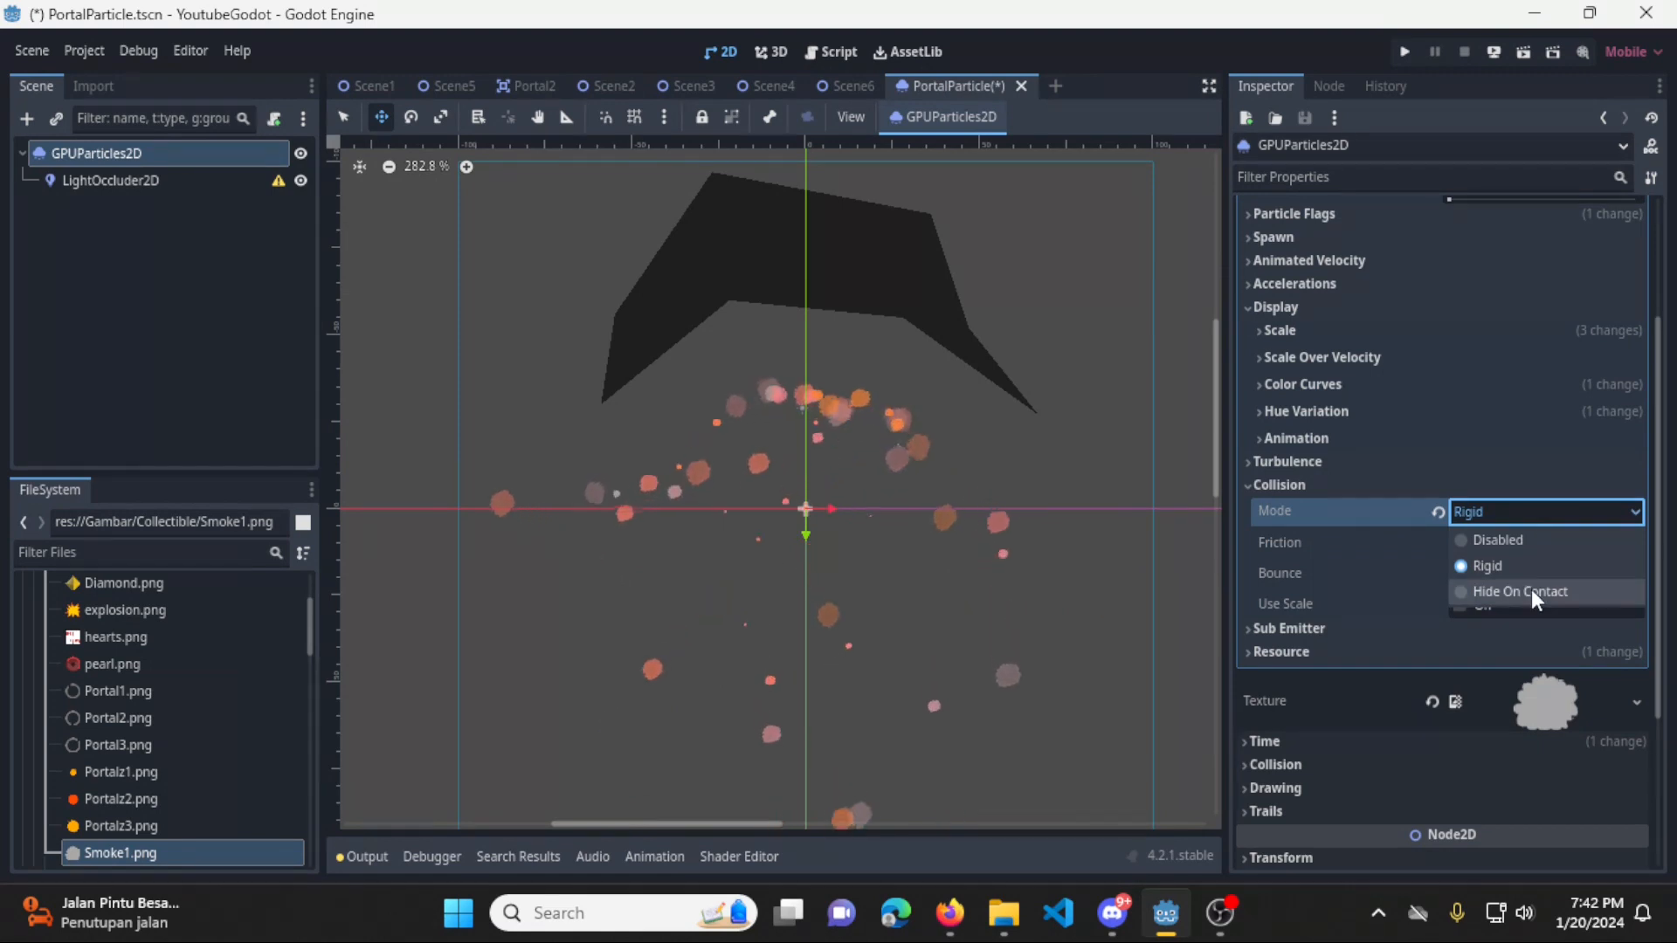
click(1137, 660)
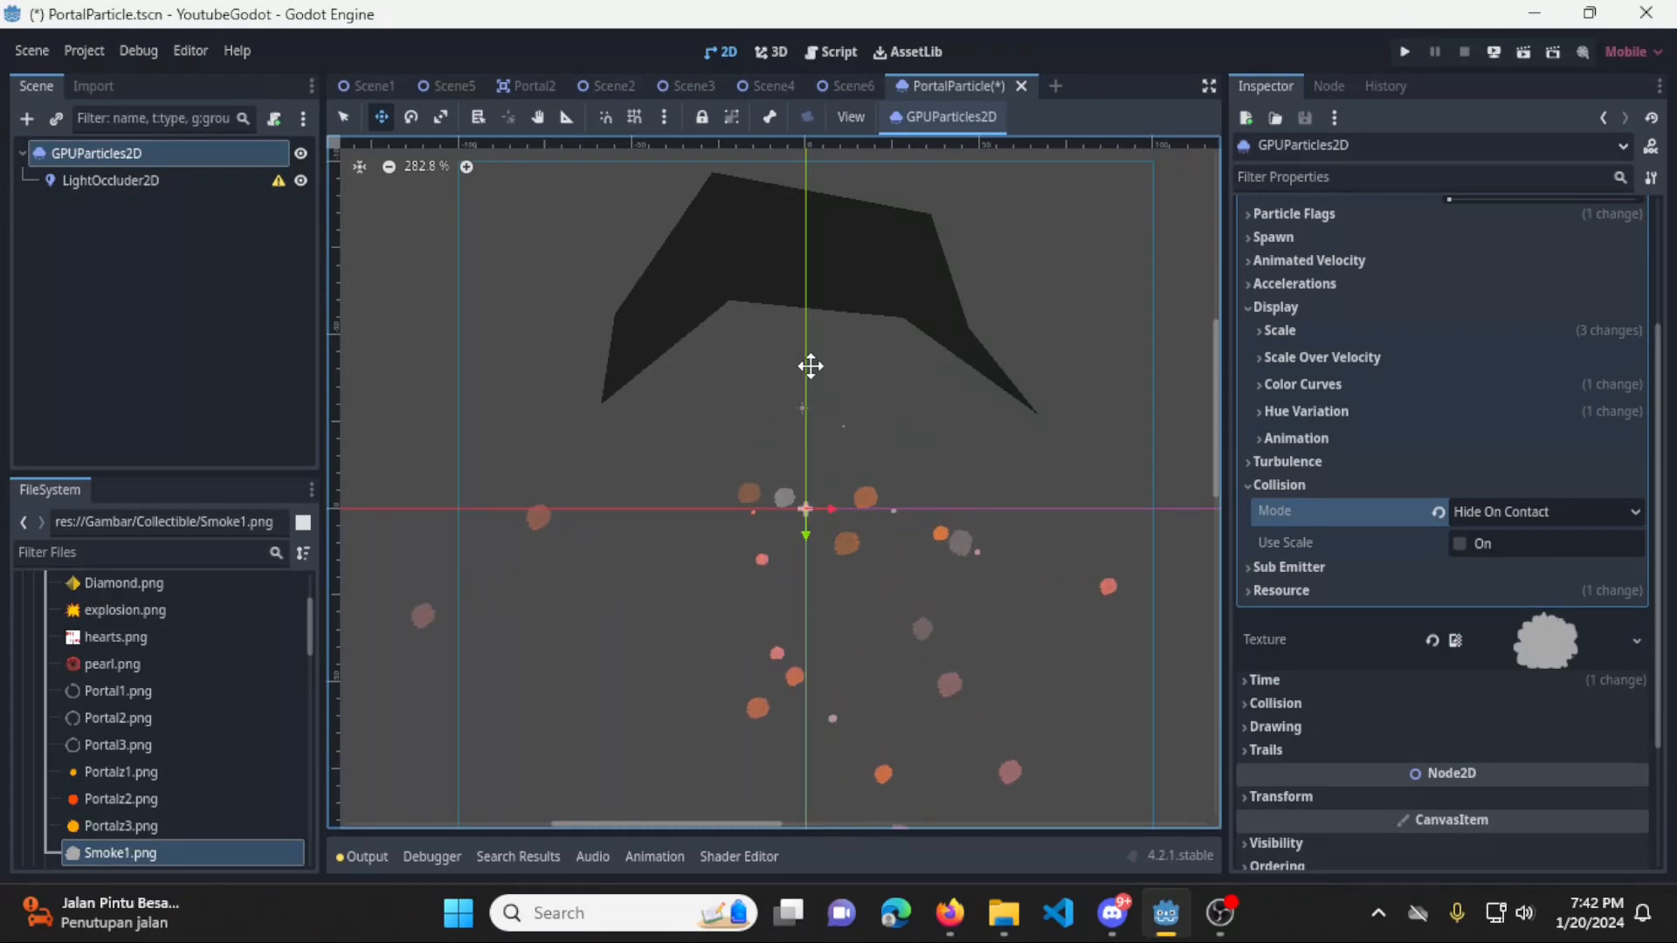
Delete the LightOccluder2D node from the scene and reselect GPUParticles2D
click(197, 181)
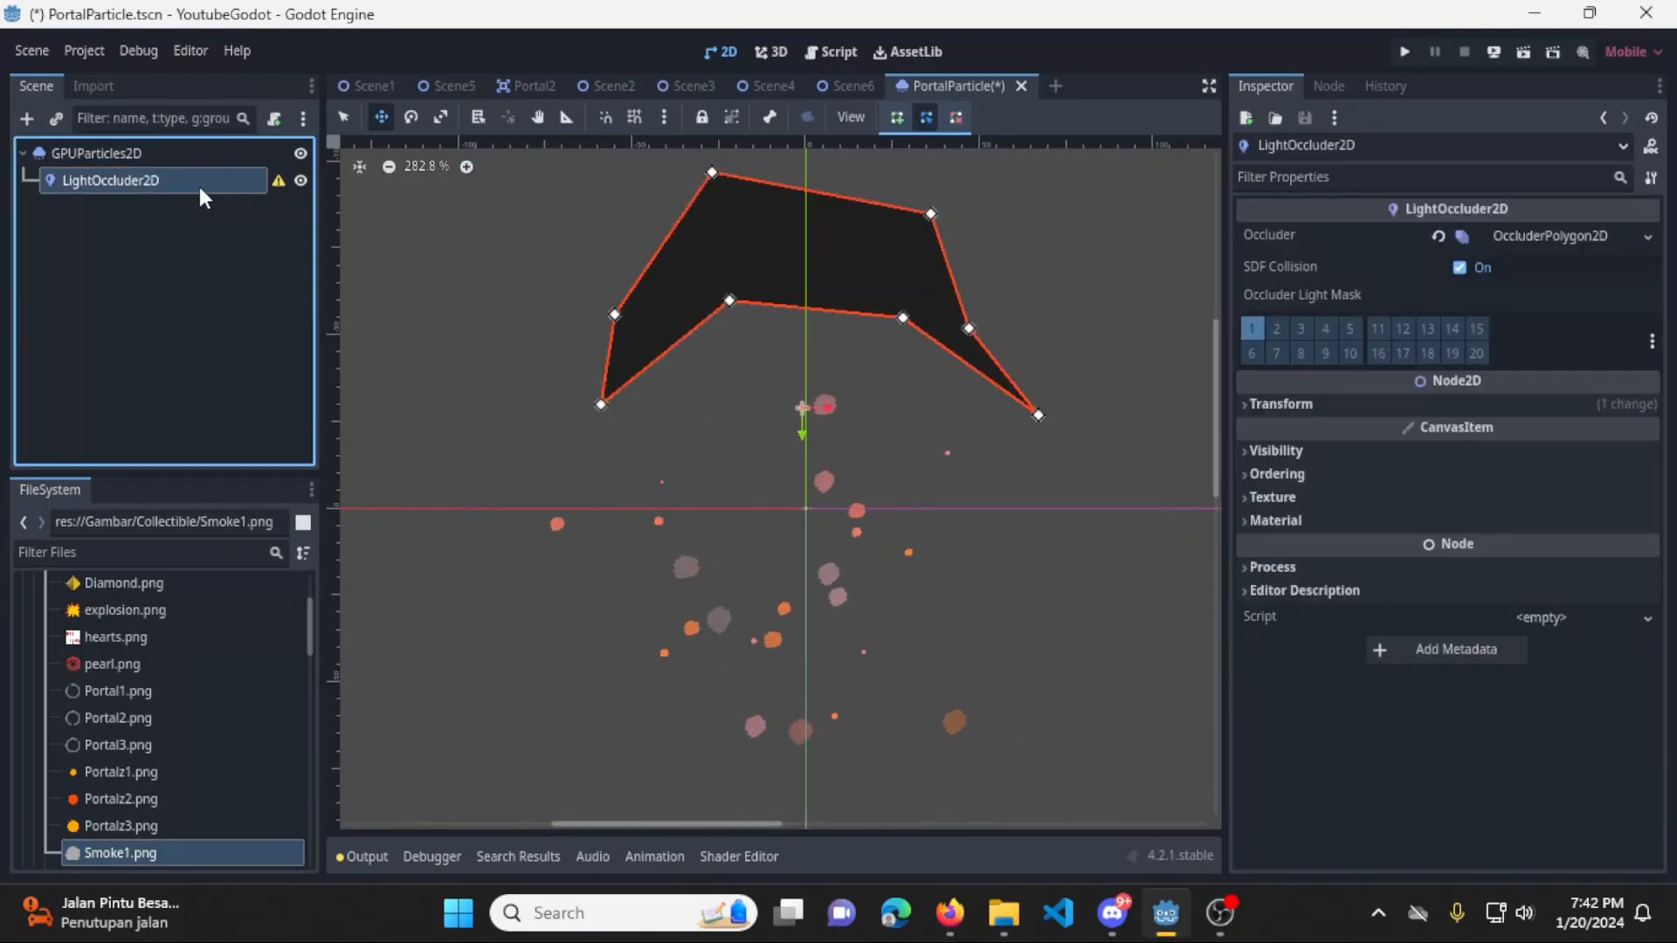
right_click(199, 187)
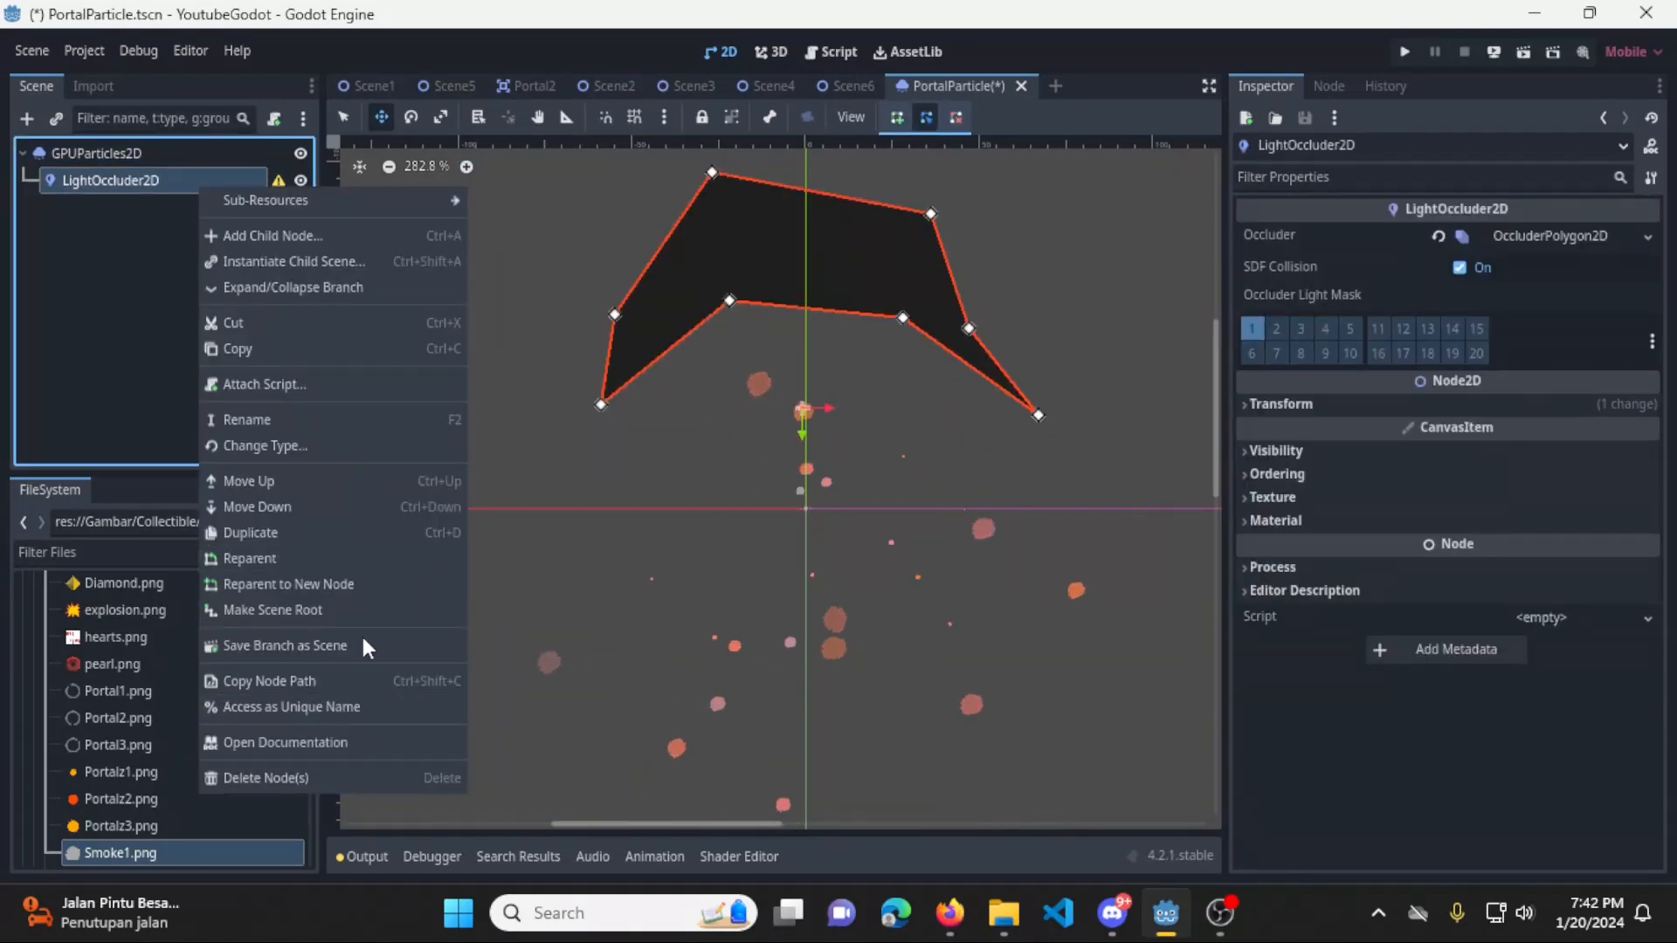
click(359, 779)
click(823, 500)
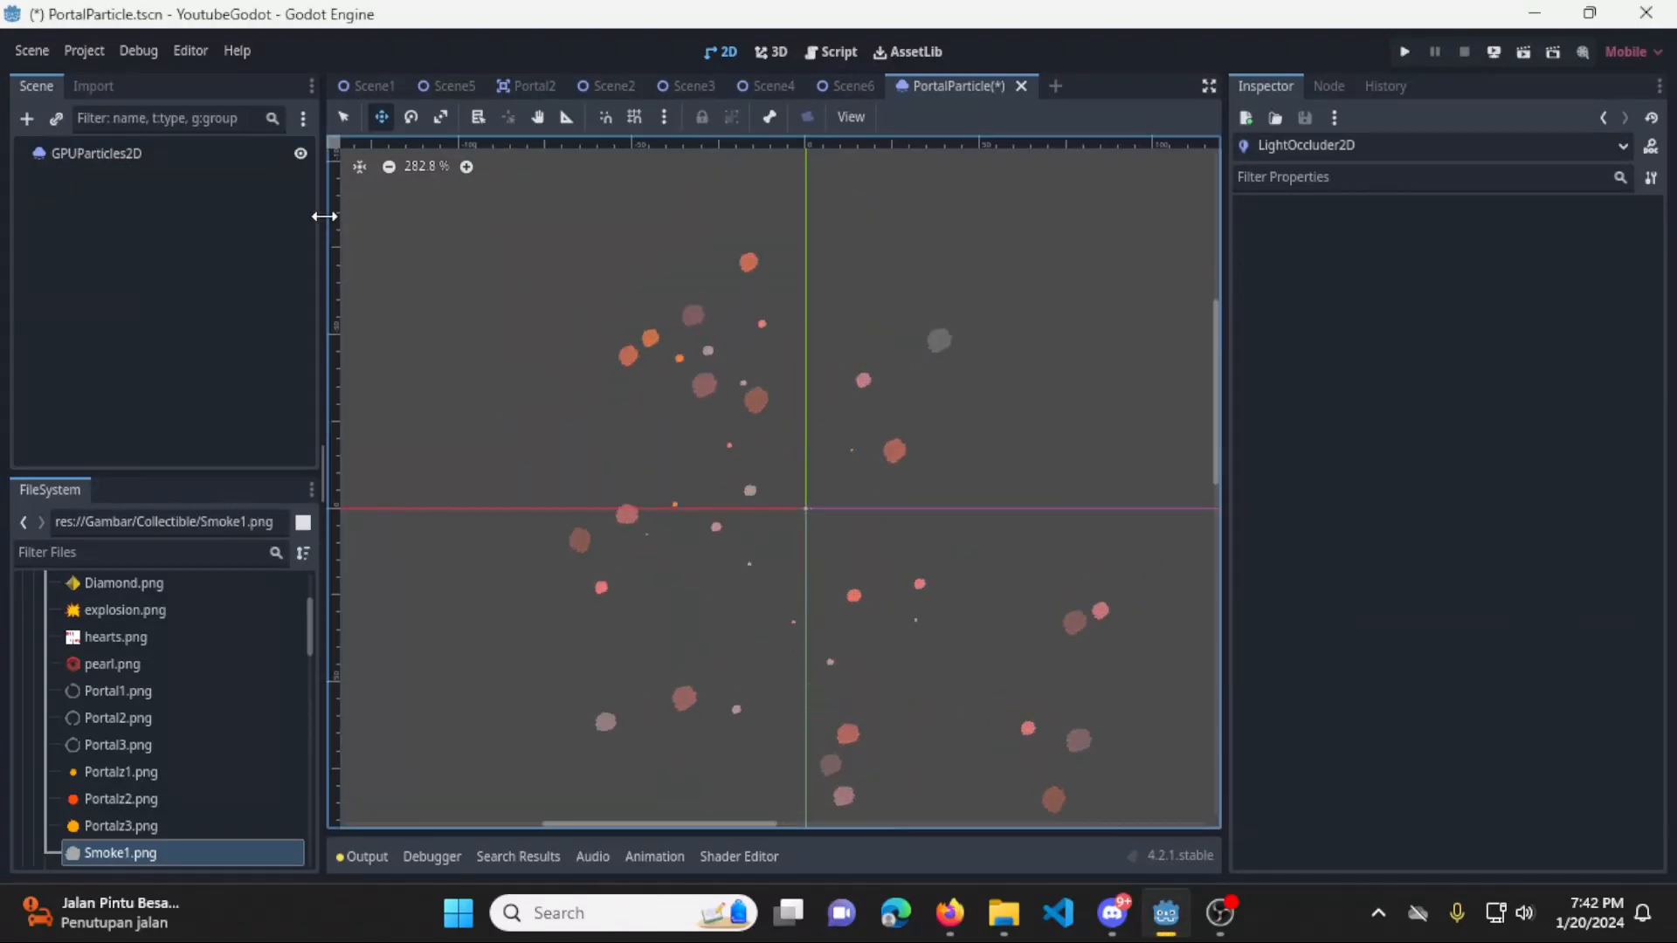
click(219, 155)
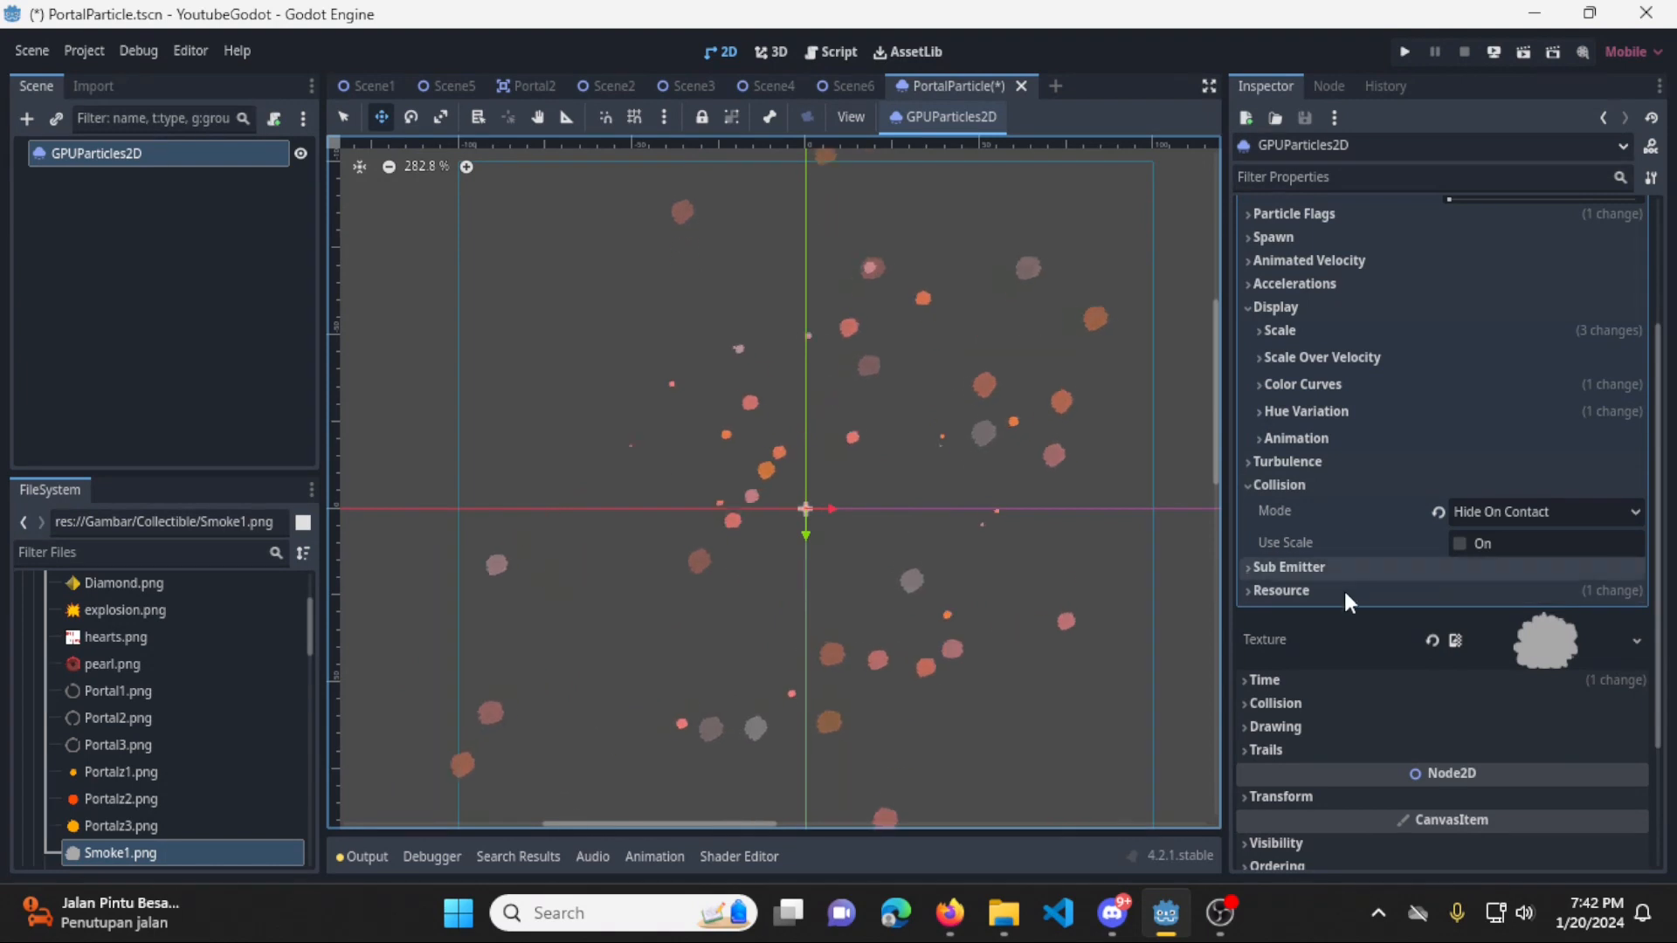
Enable Trails on the GPUParticles2D node and try trail lifetimes of 2.02 s and 0.01 s
click(1310, 486)
scroll(1318, 509, up, 3)
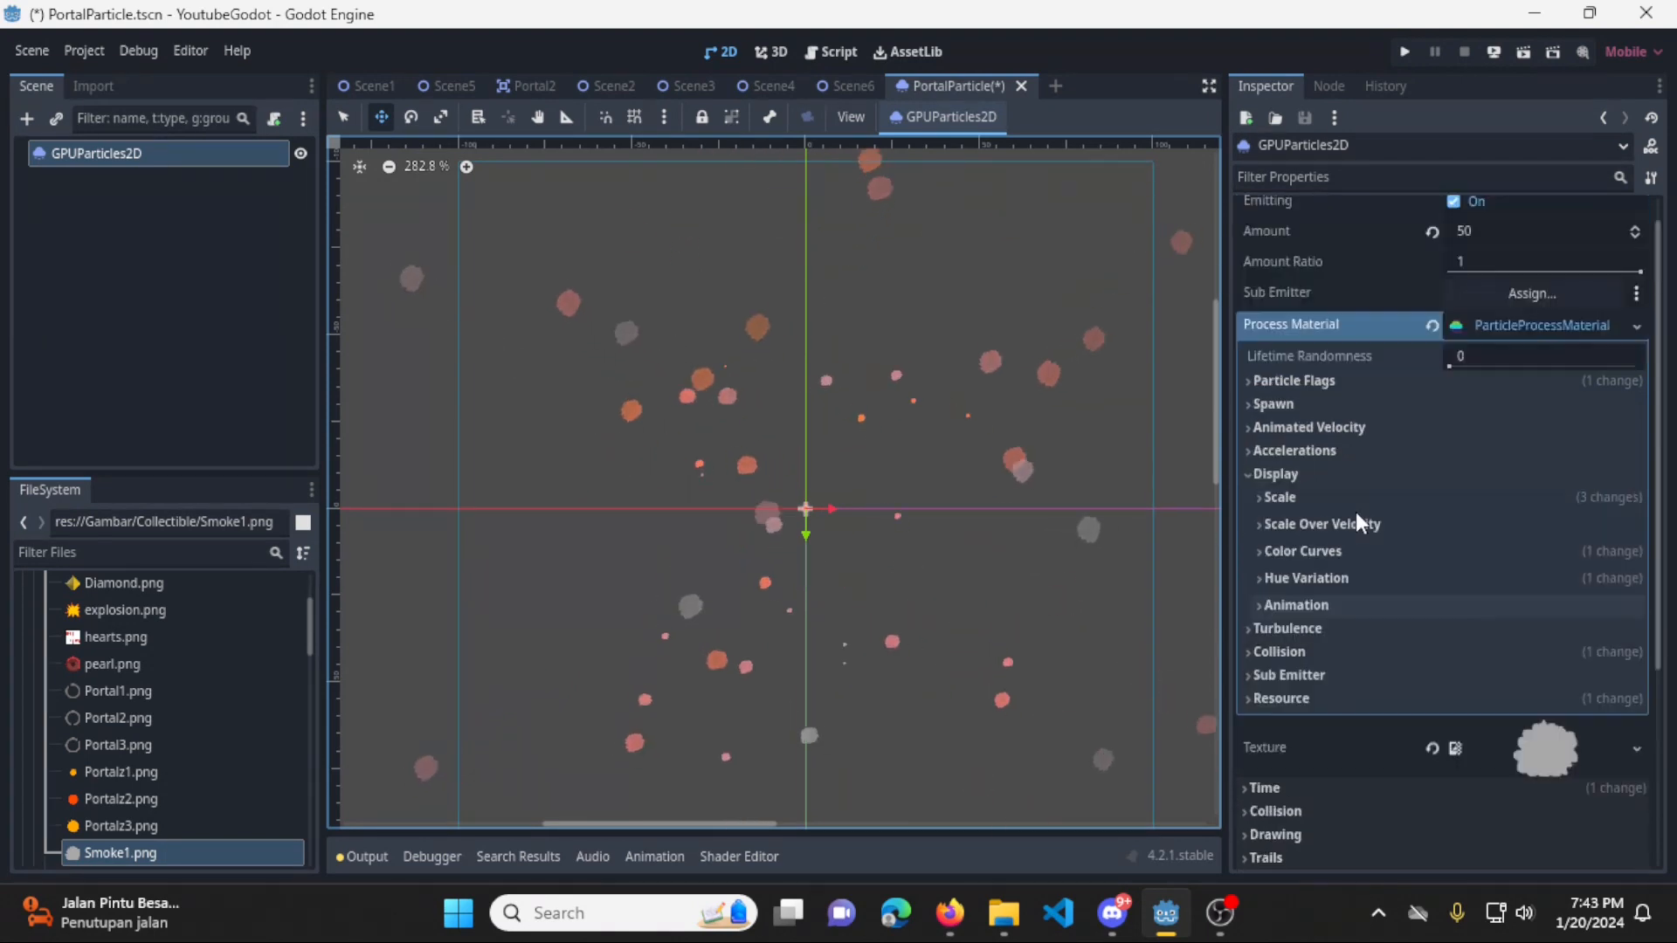
click(1557, 326)
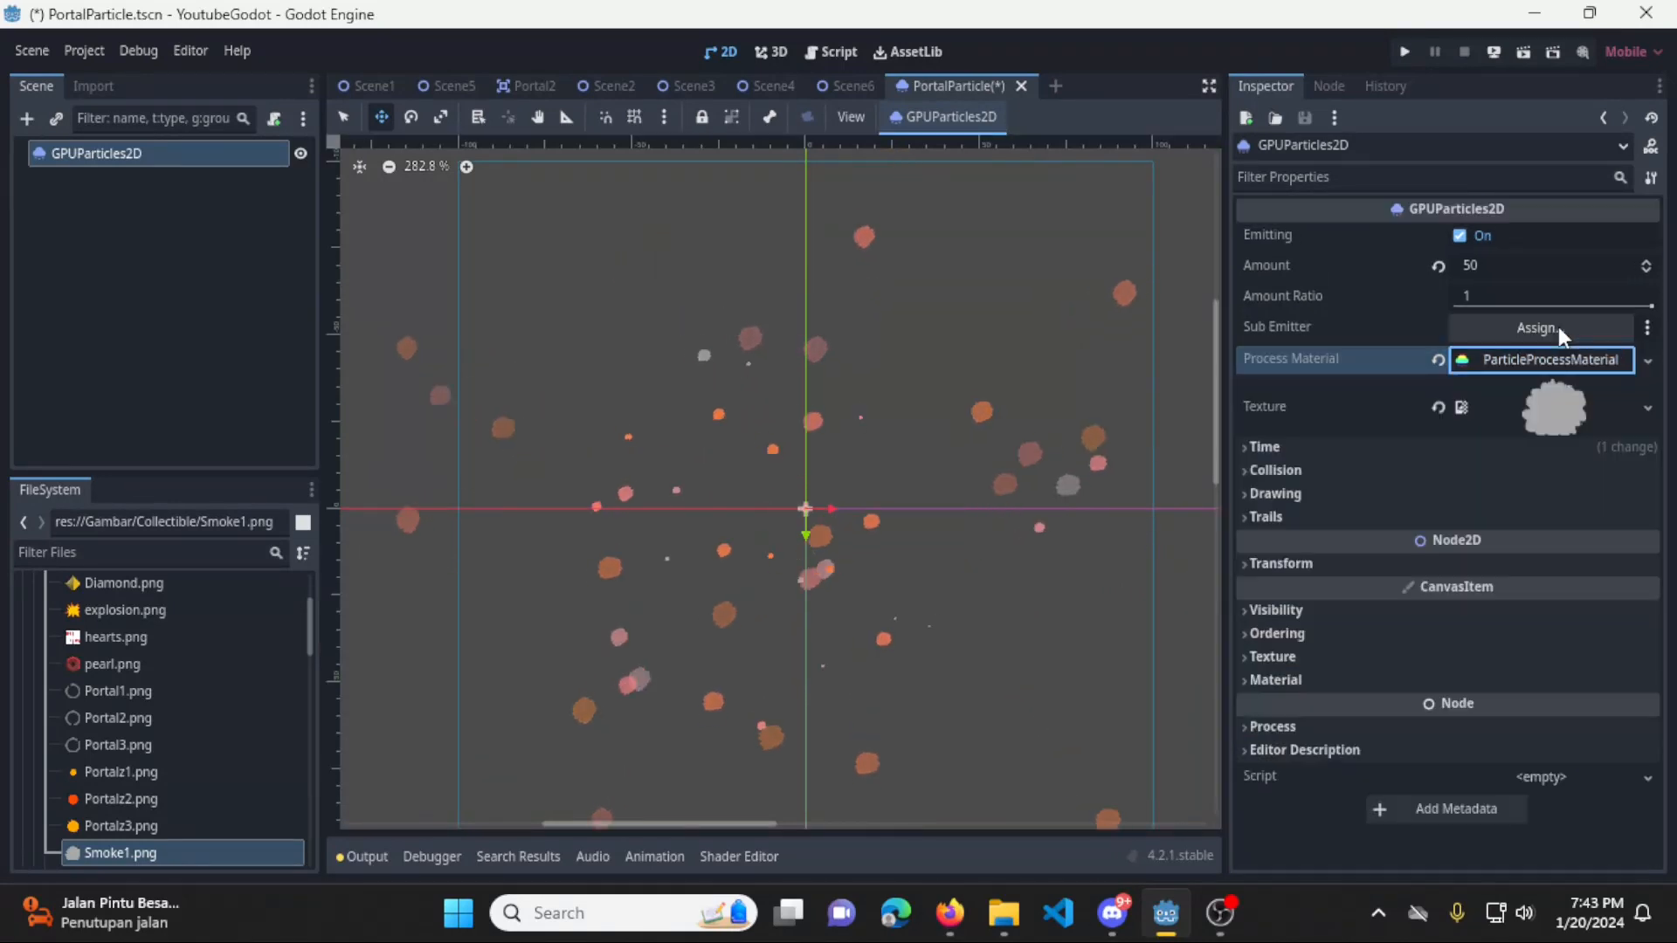
click(1354, 523)
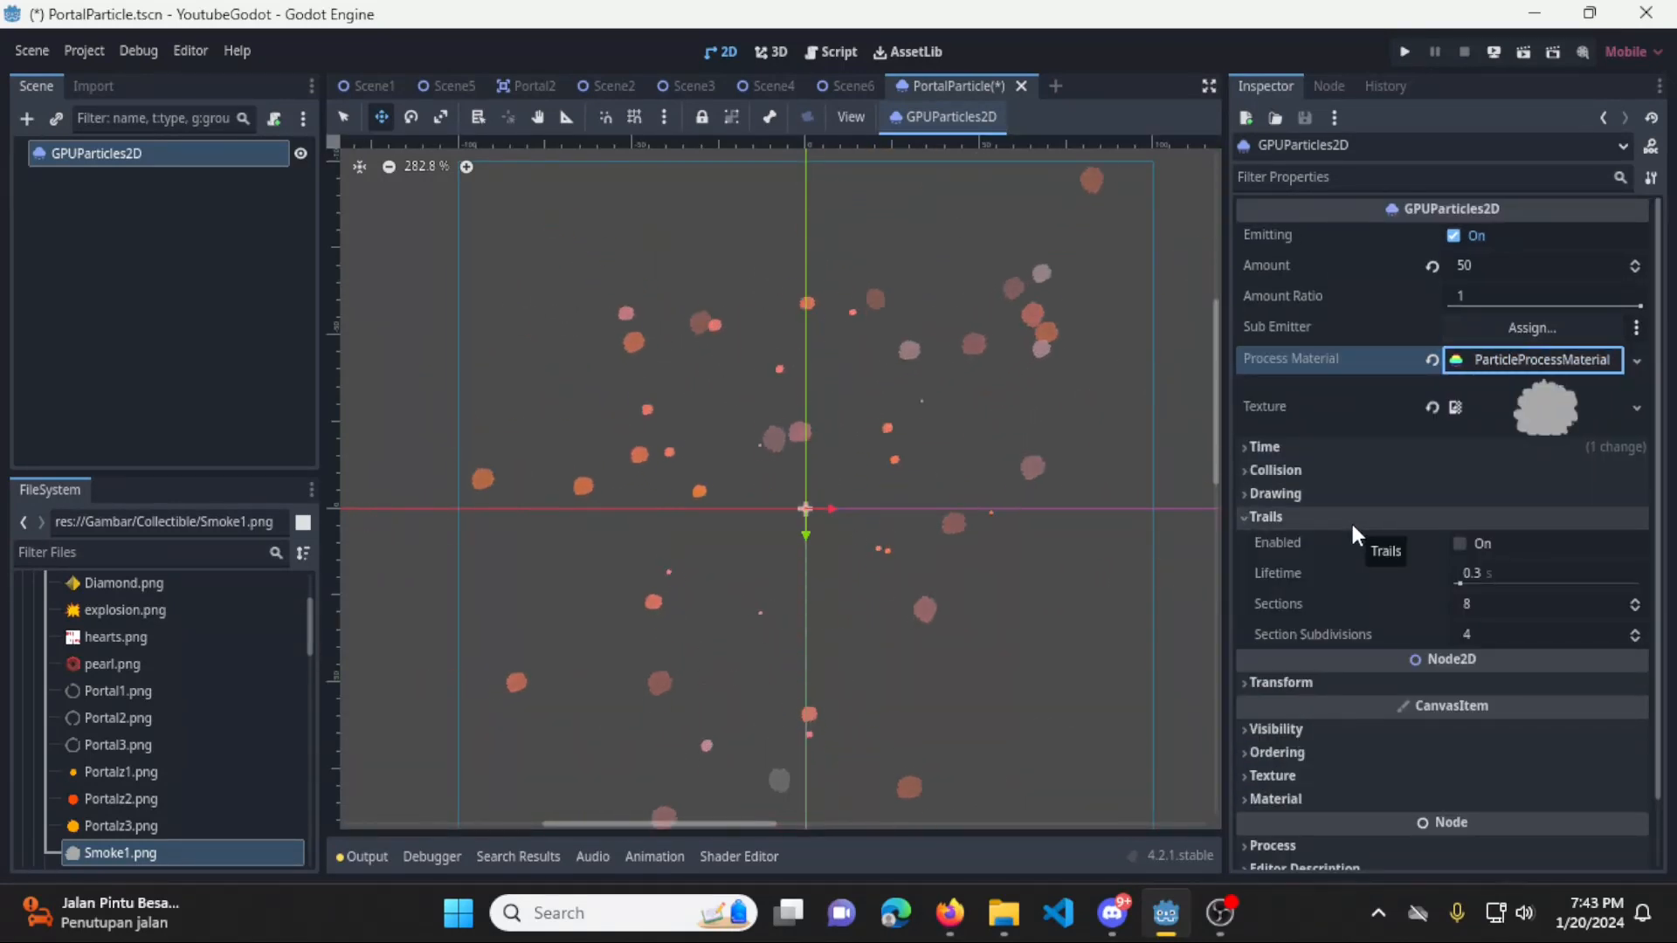
click(1481, 541)
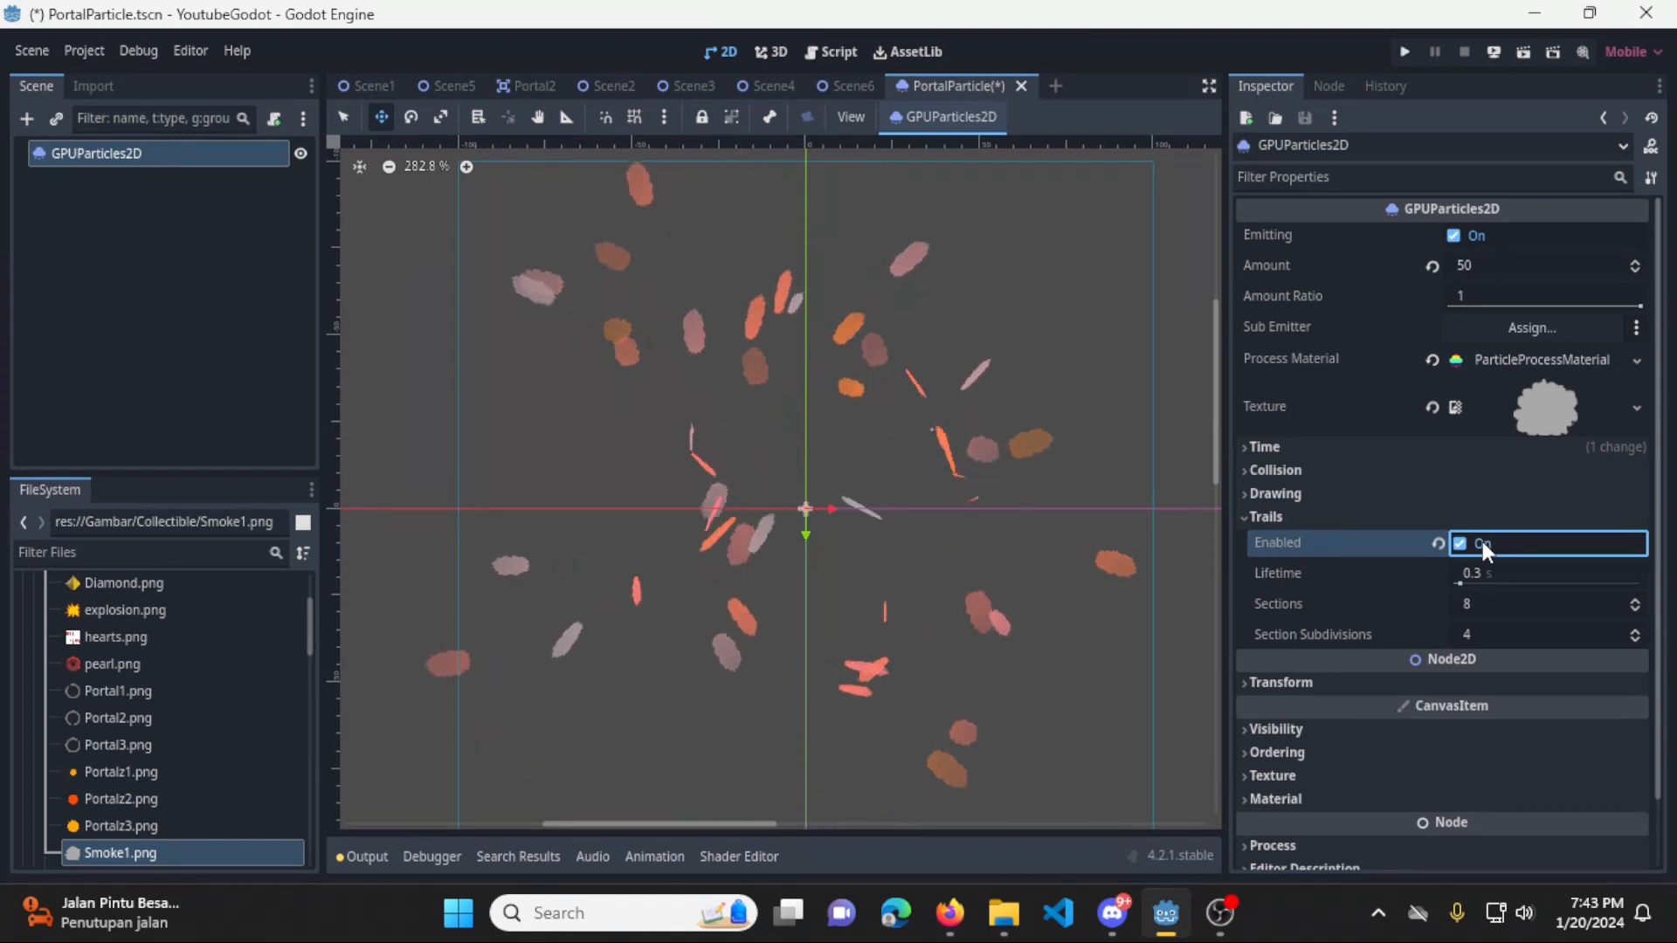
drag(1459, 582, 1483, 583)
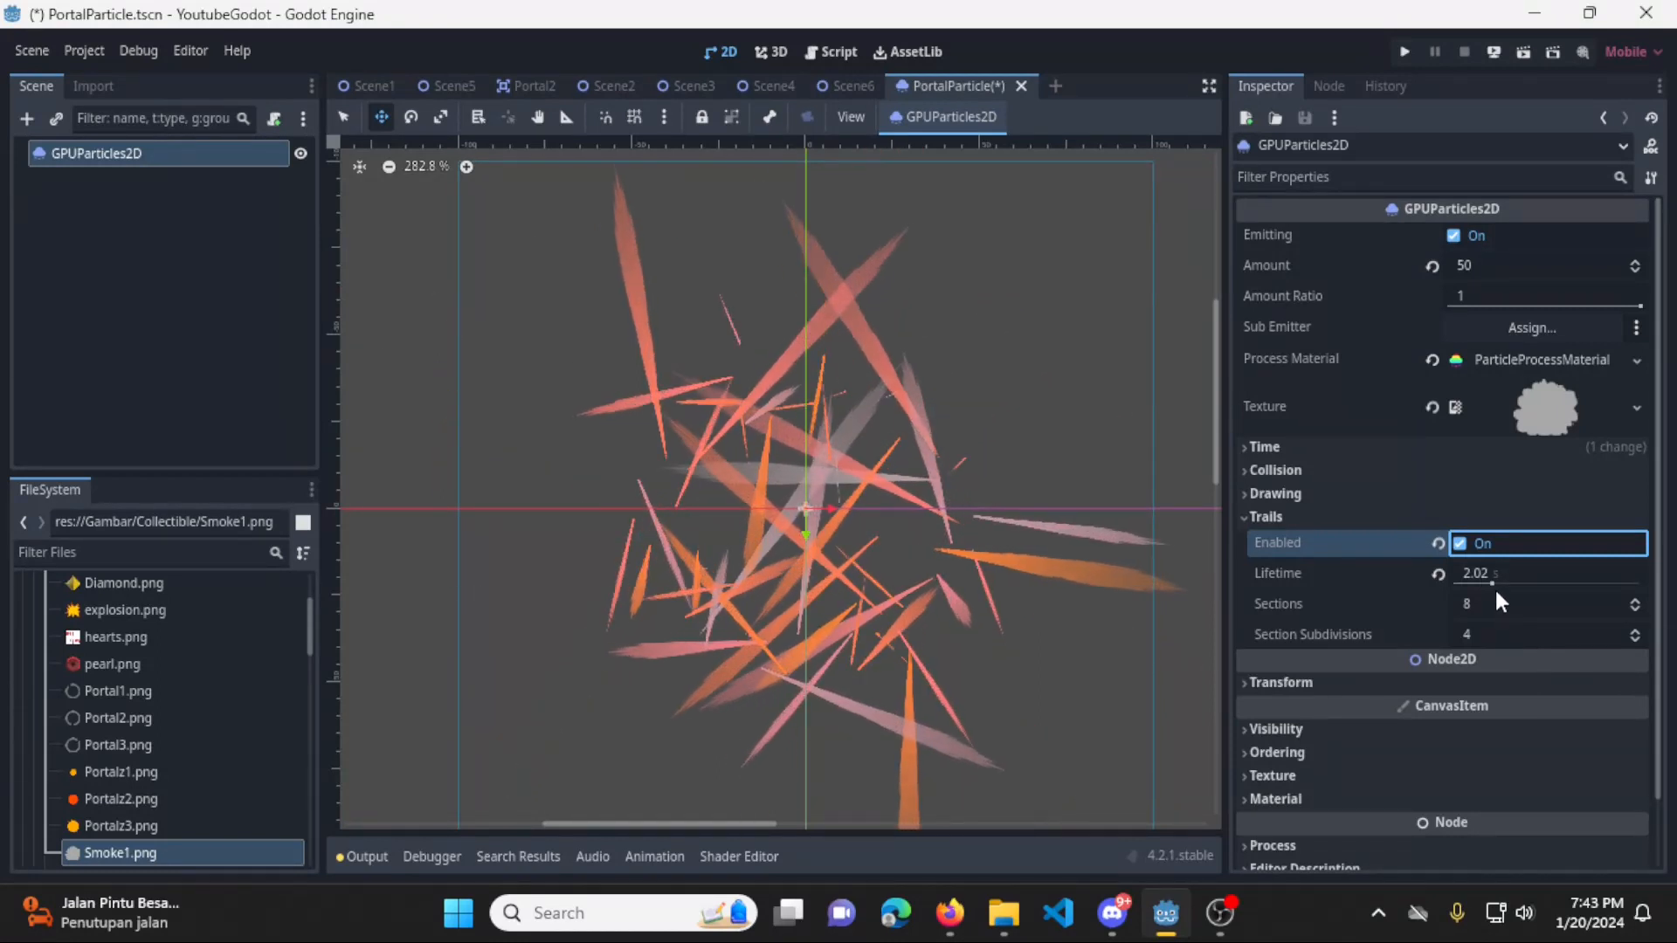
drag(1493, 585, 1465, 580)
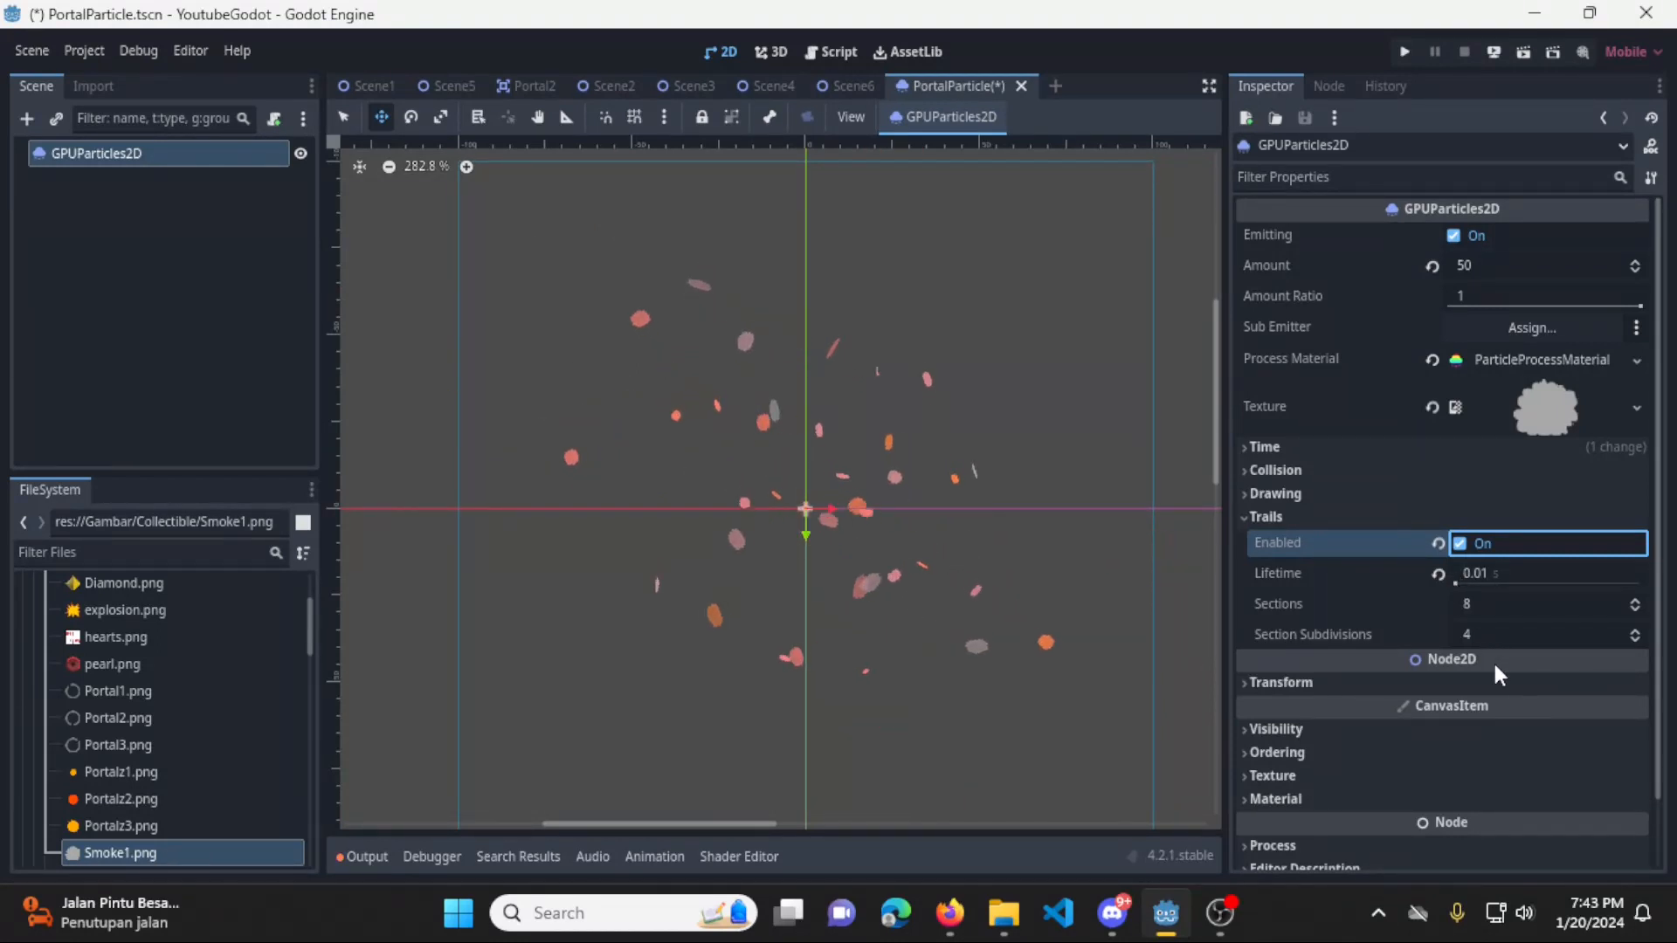
Disable the particle Trails and save the PortalParticle scene
click(1459, 543)
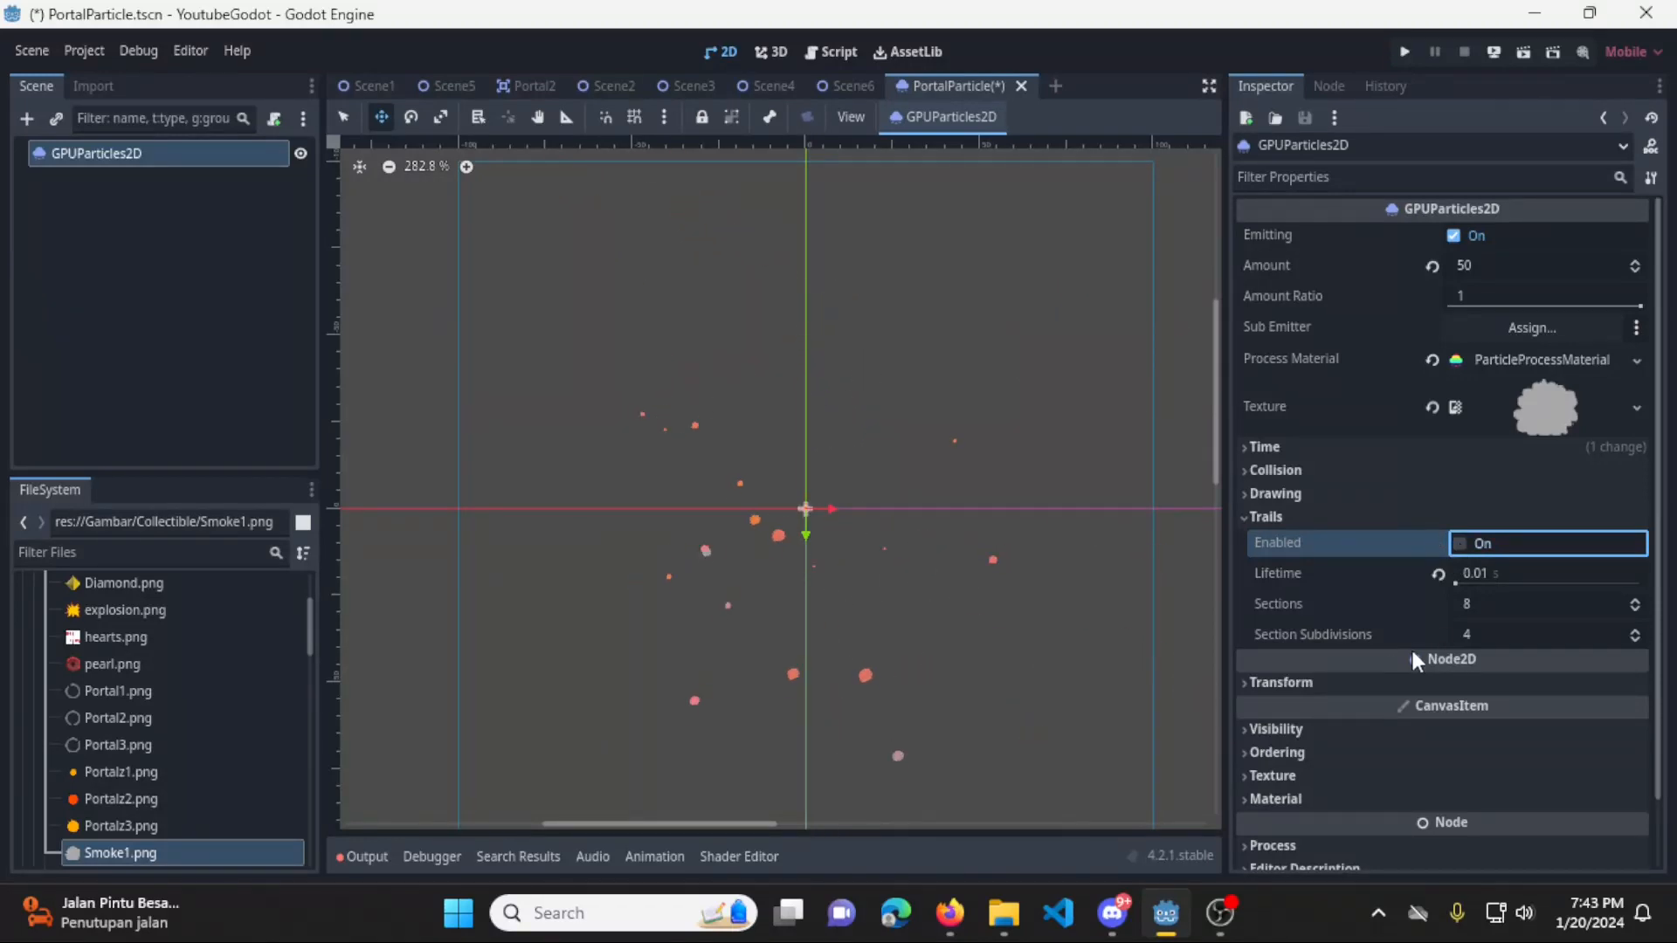
key(ctrl+s)
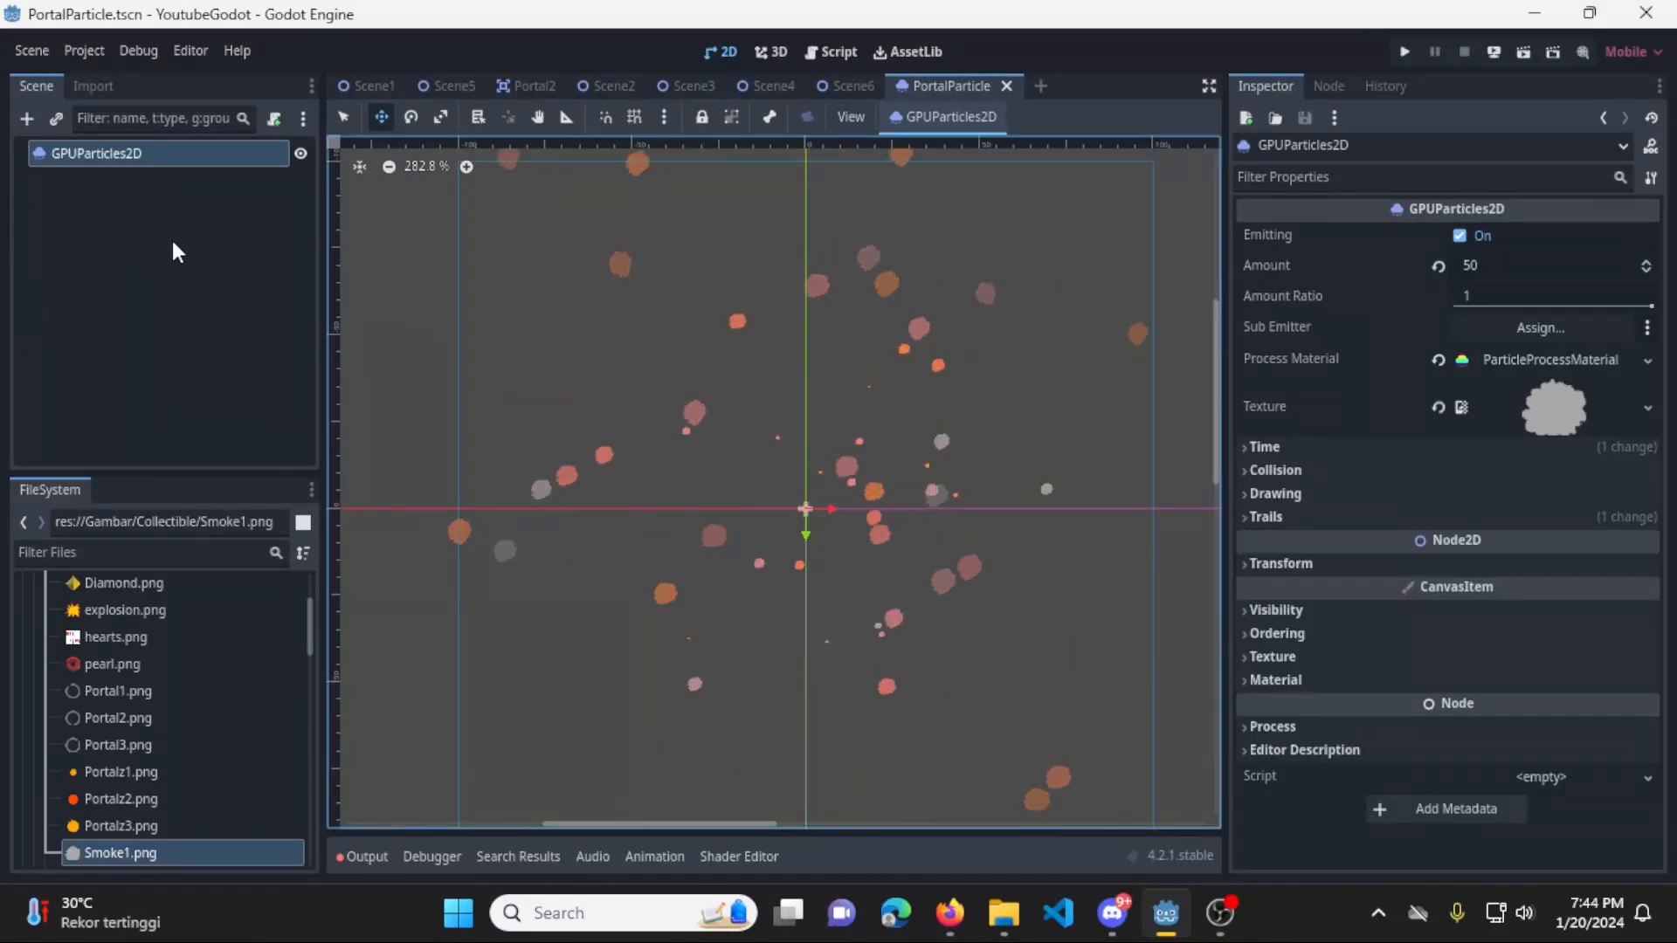
right_click(171, 212)
key(Escape)
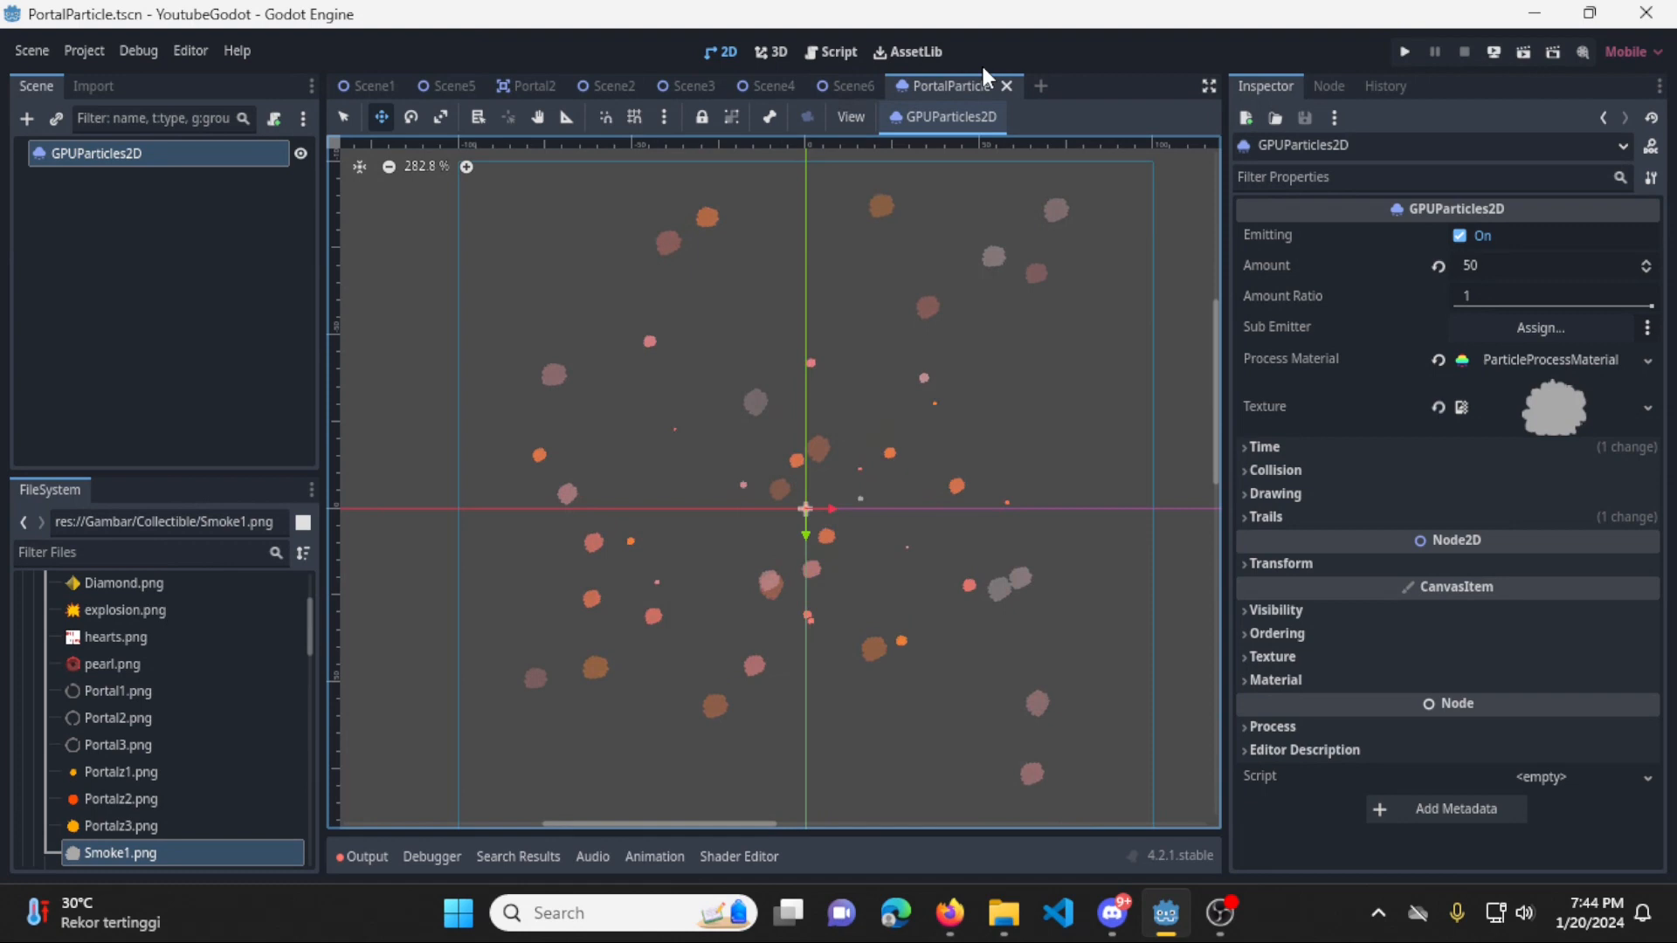
Create a new scene with a CPUParticles2D root node and close it without saving
click(1040, 85)
click(157, 278)
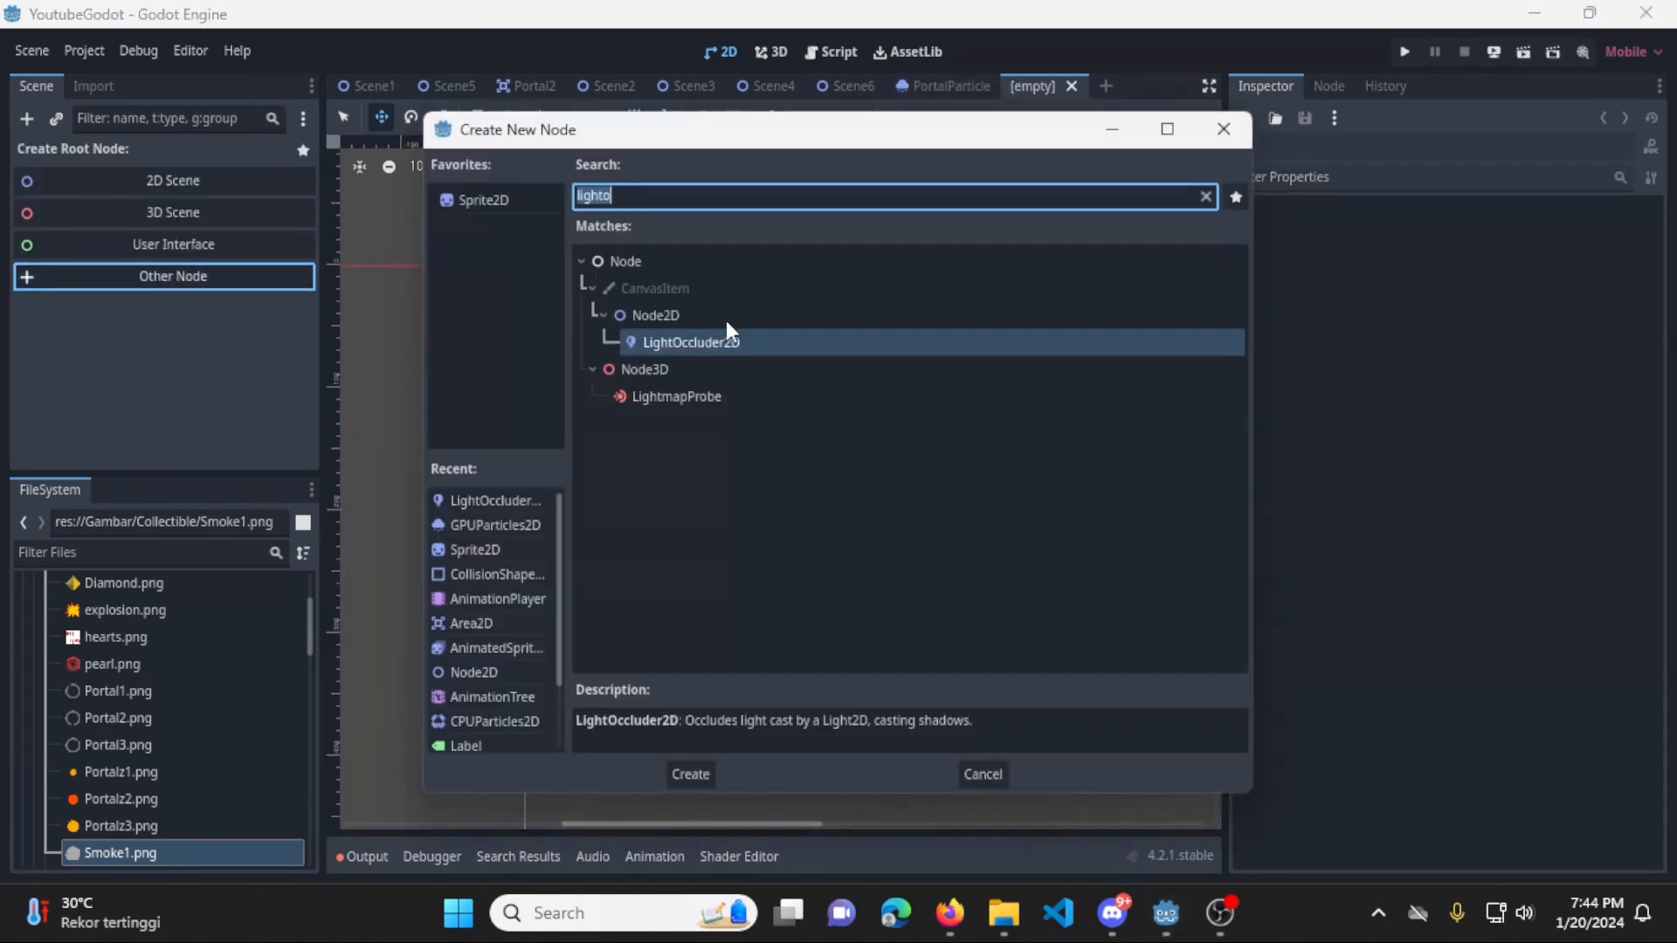
text(CPU)
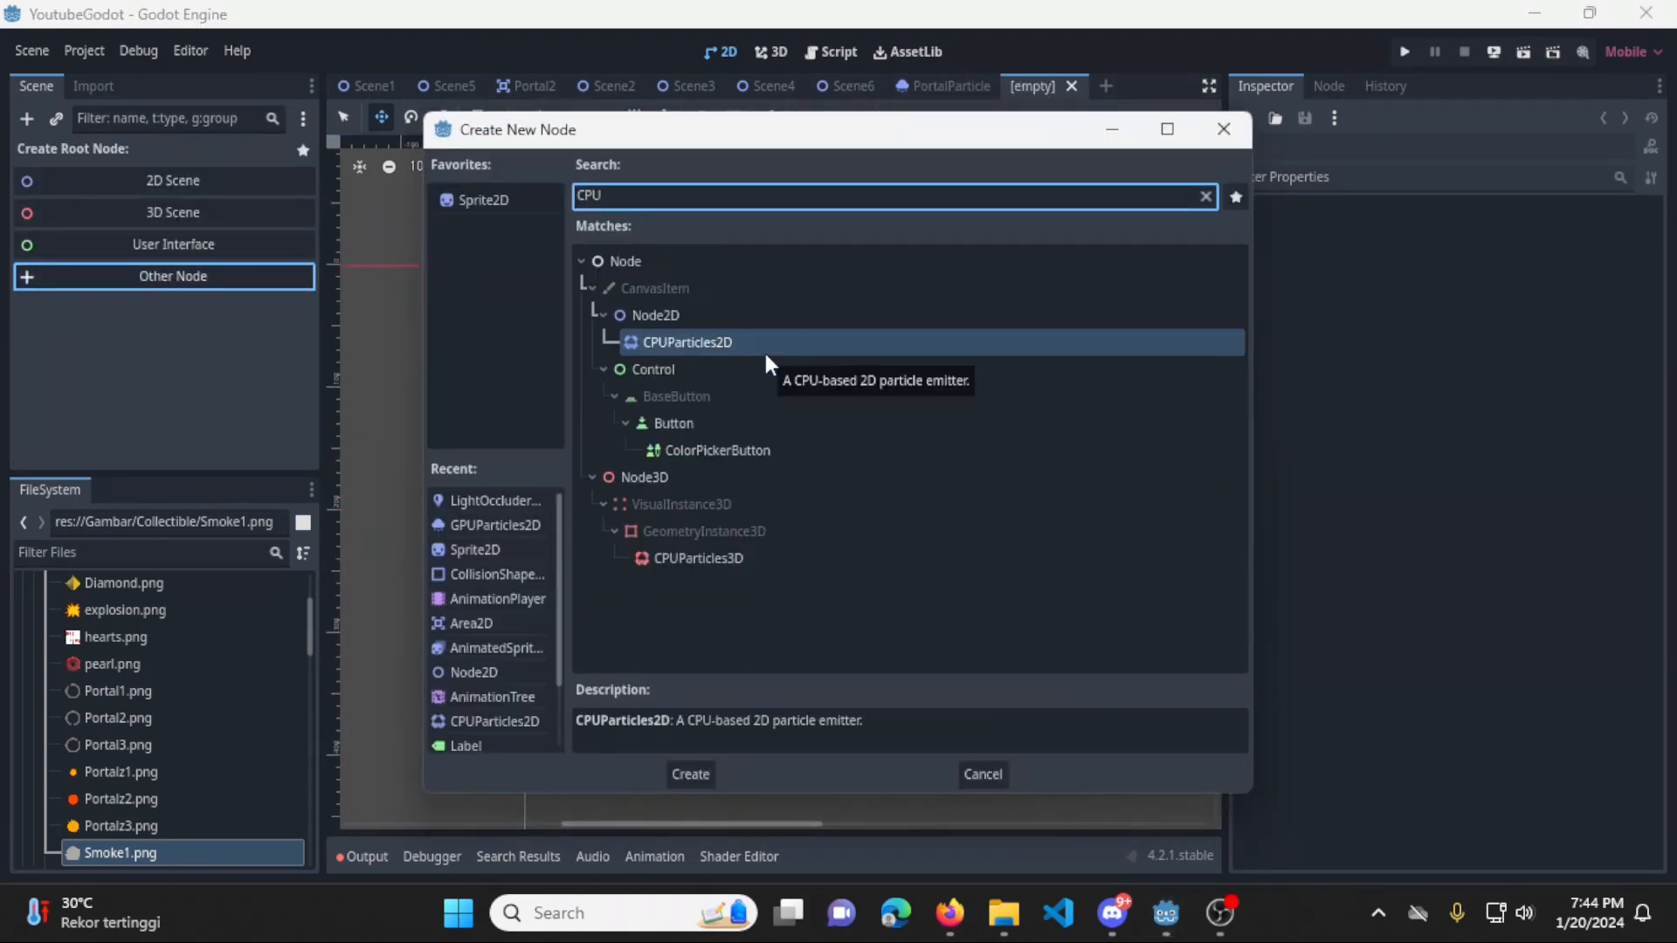
double_click(765, 352)
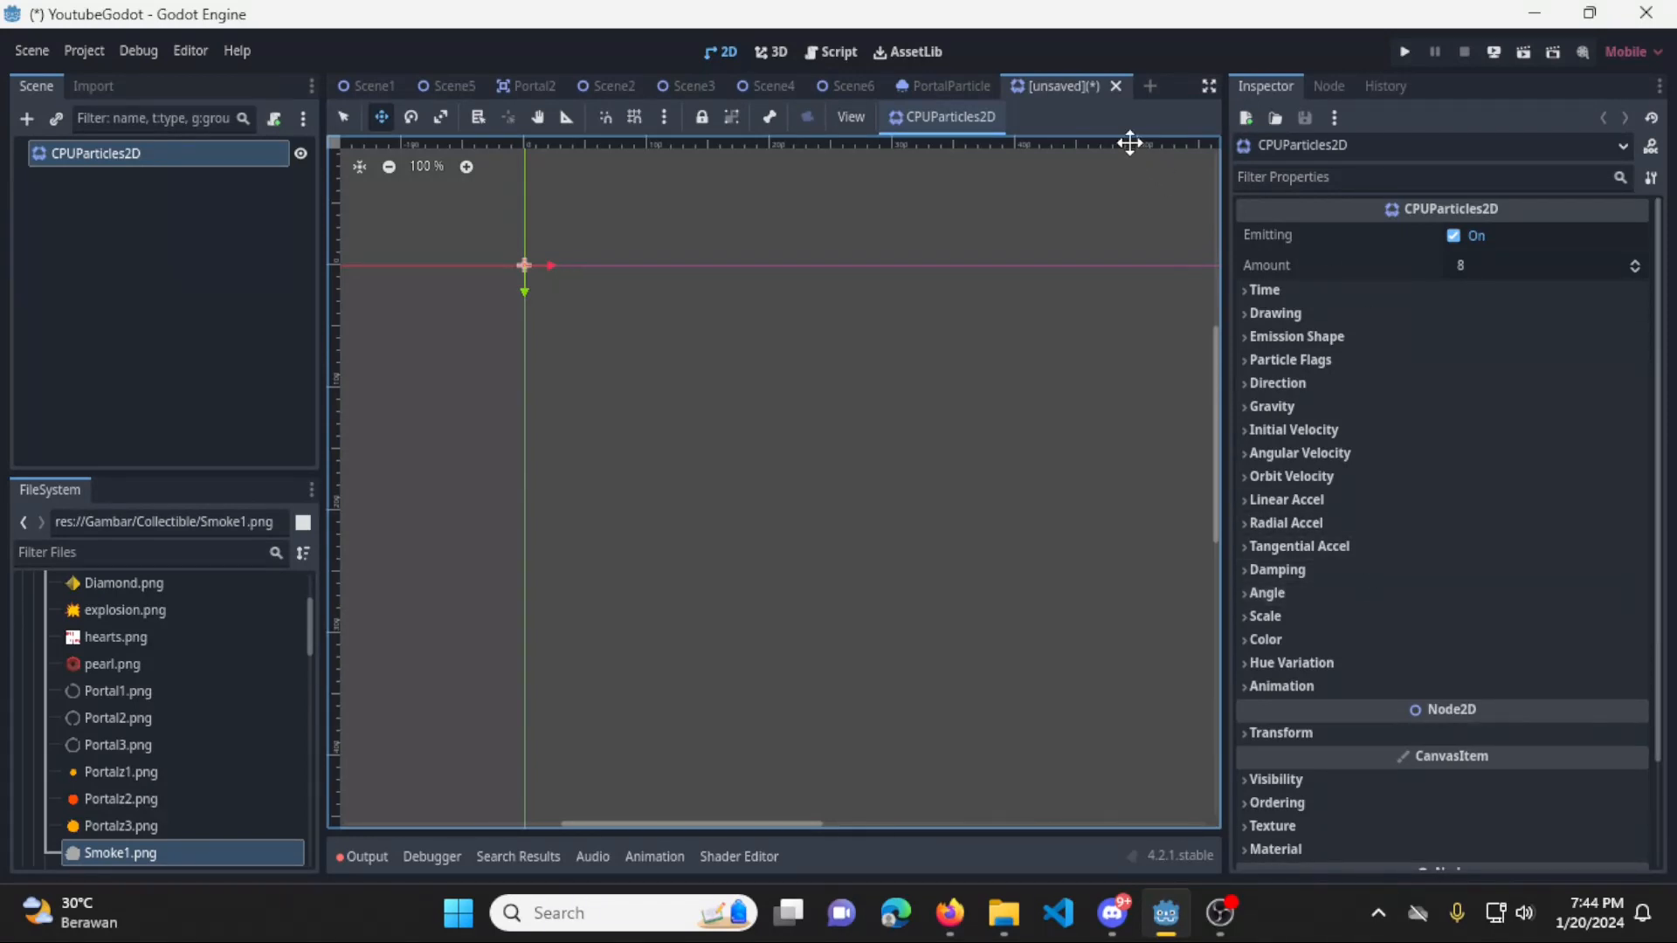
click(1115, 86)
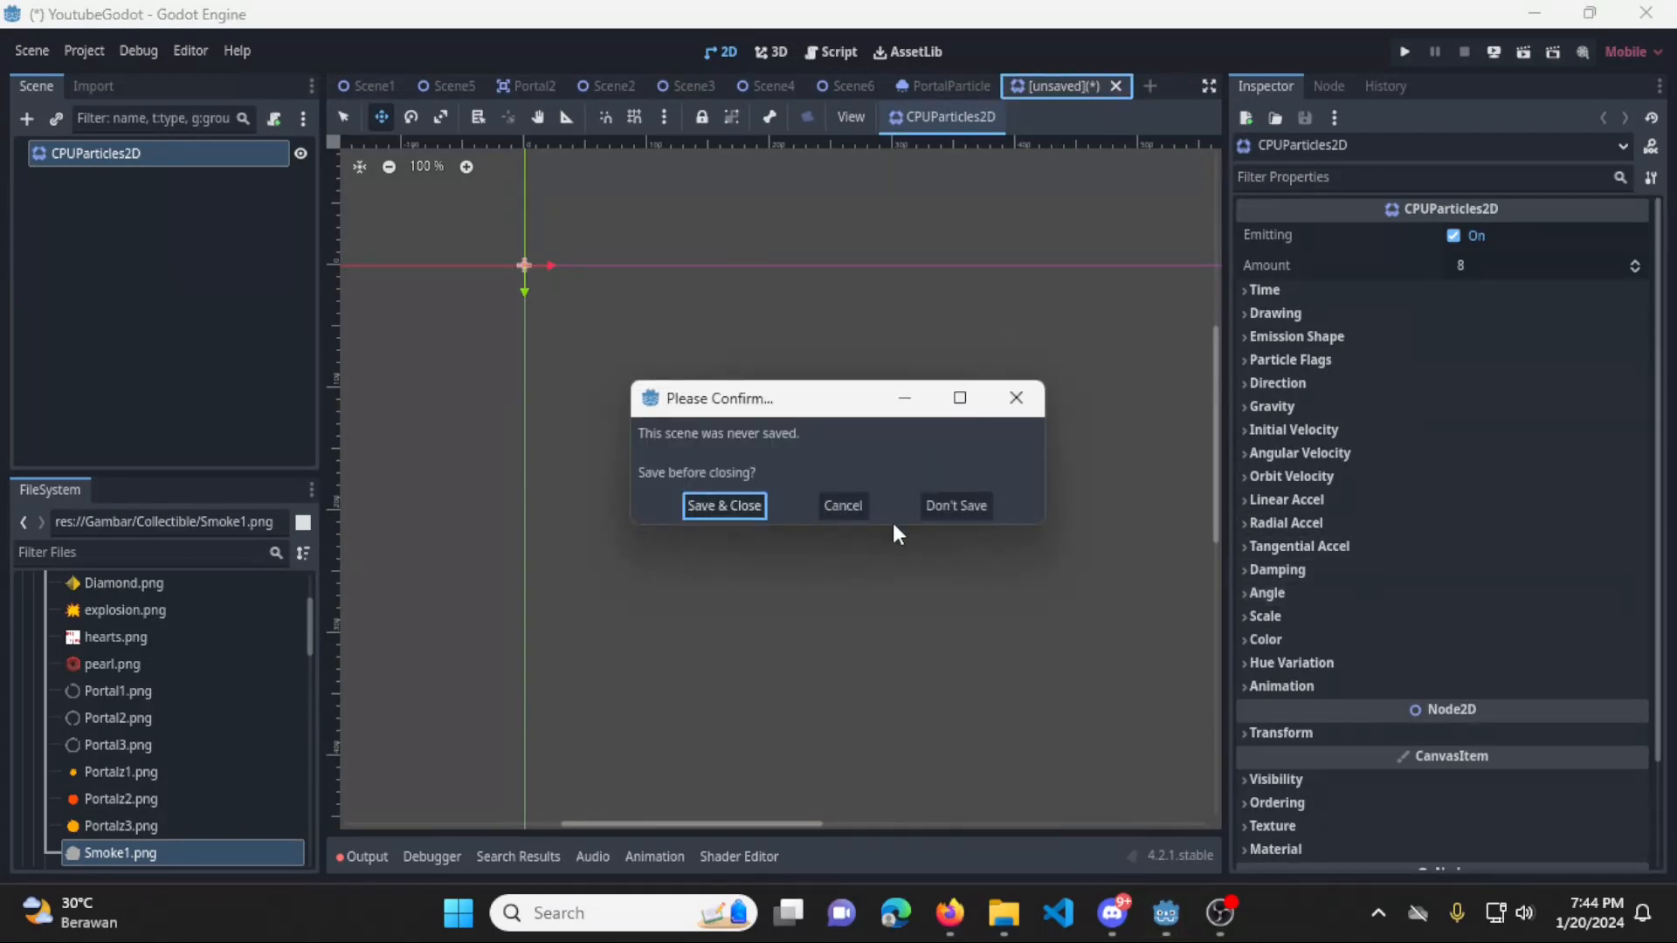
click(934, 501)
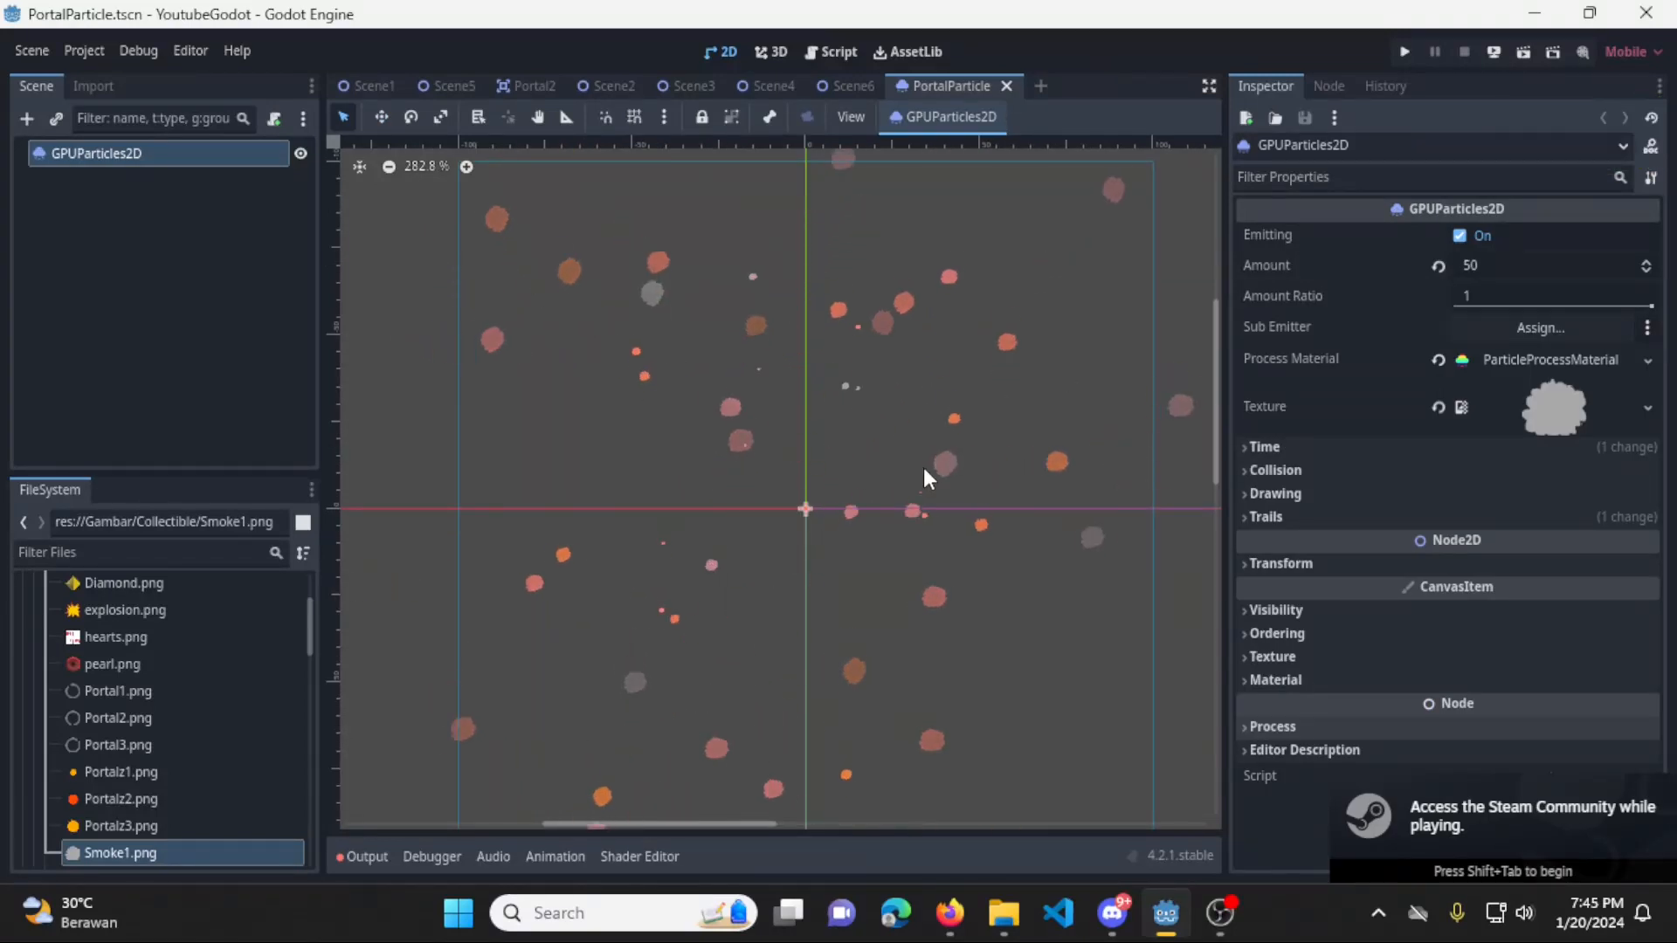
Save PortalParticle, instantiate PortalParticle.tscn as a child of Portal in the Portal2 scene, and save that scene
key(ctrl+s)
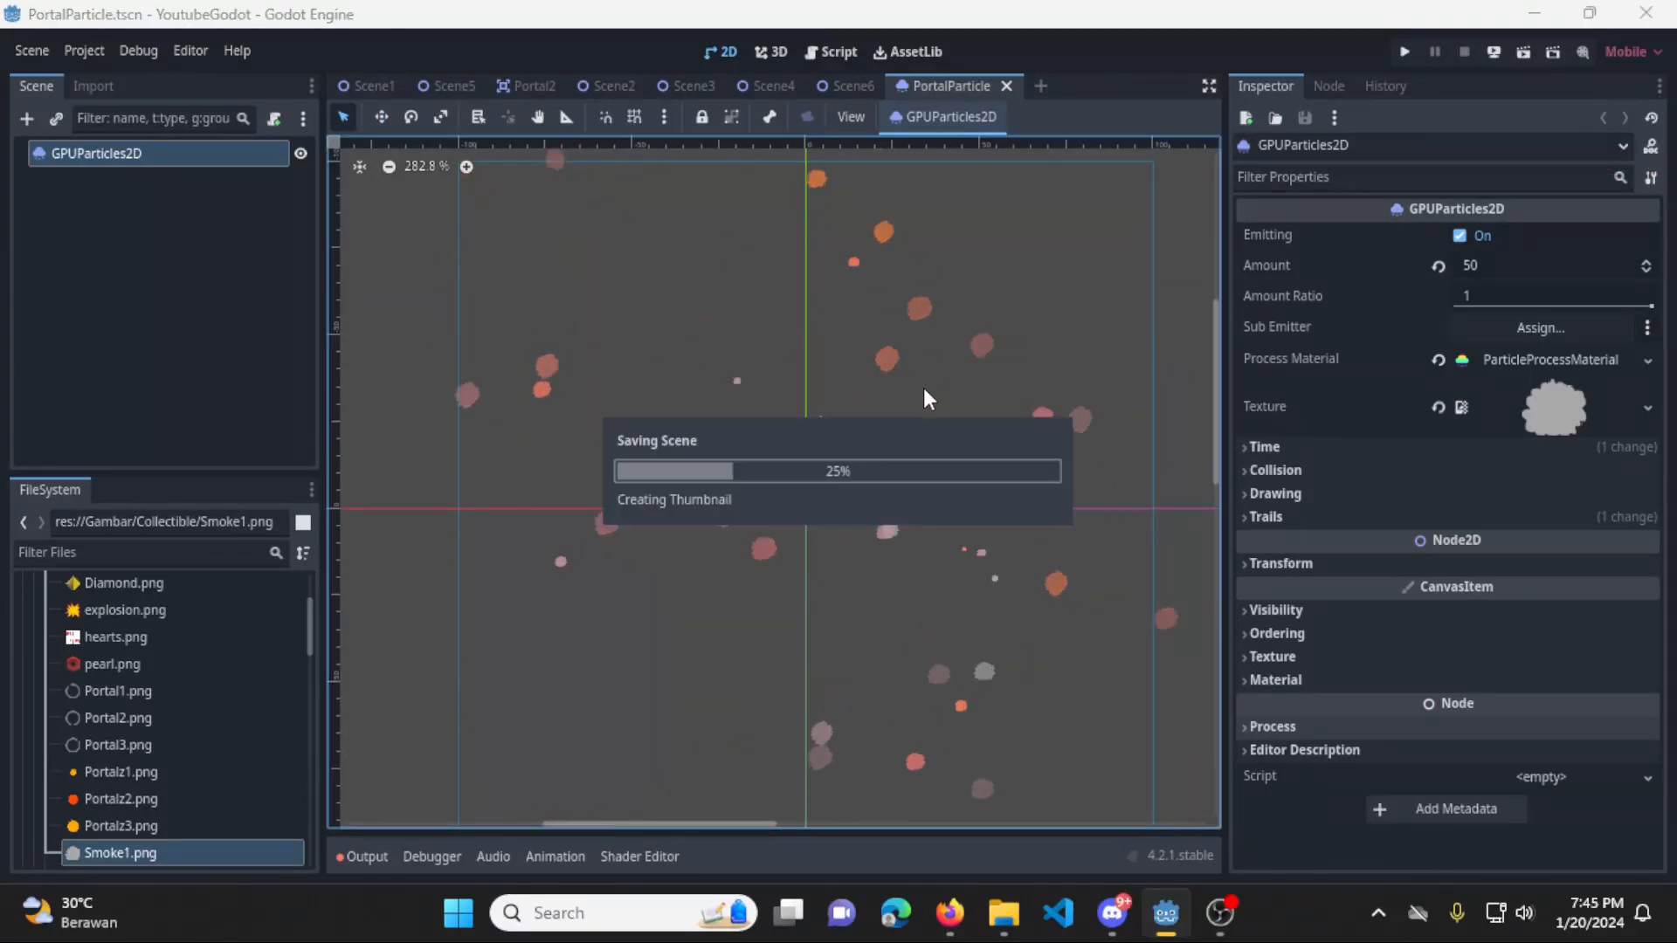
click(538, 85)
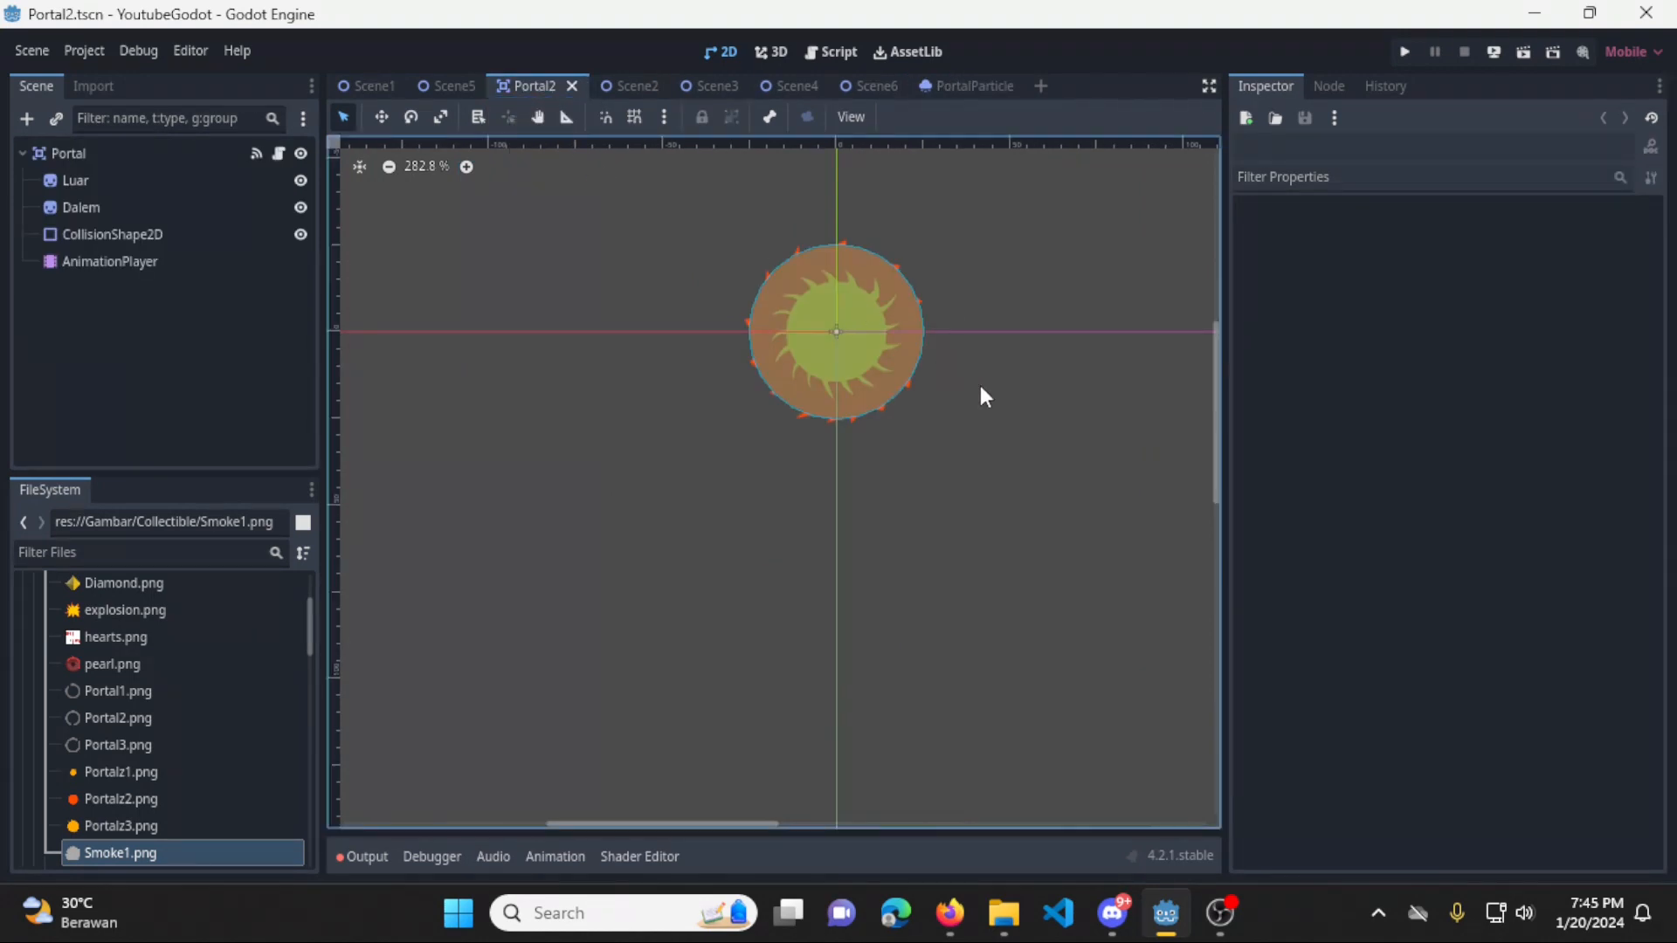
middle_drag(942, 378, 923, 426)
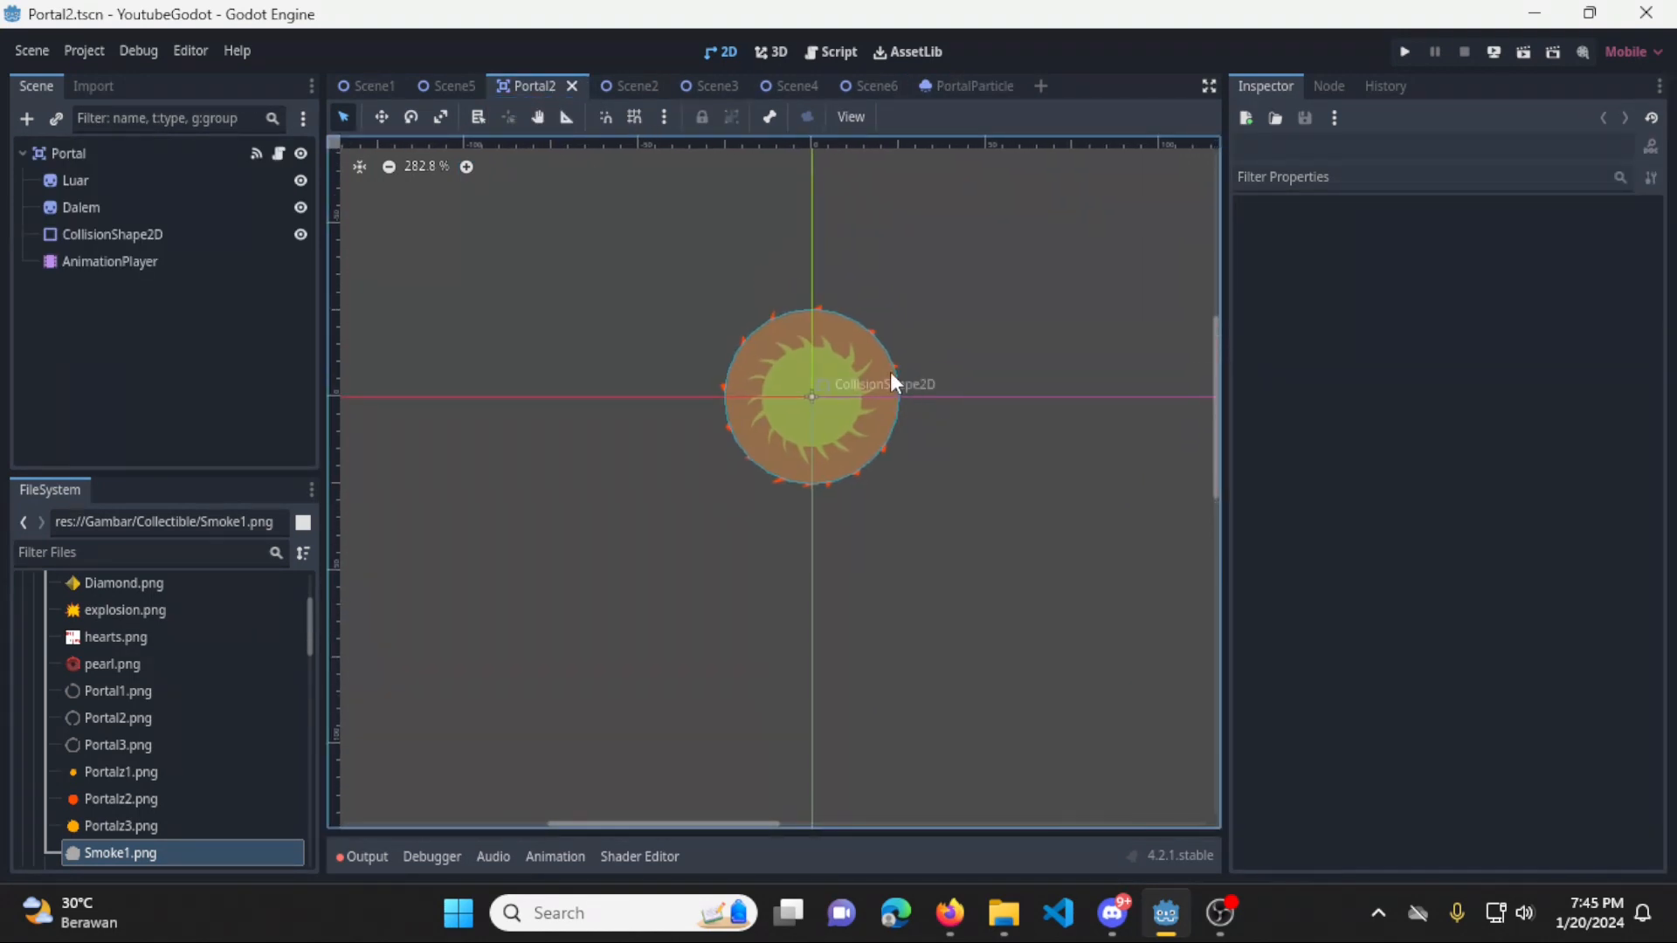
click(55, 123)
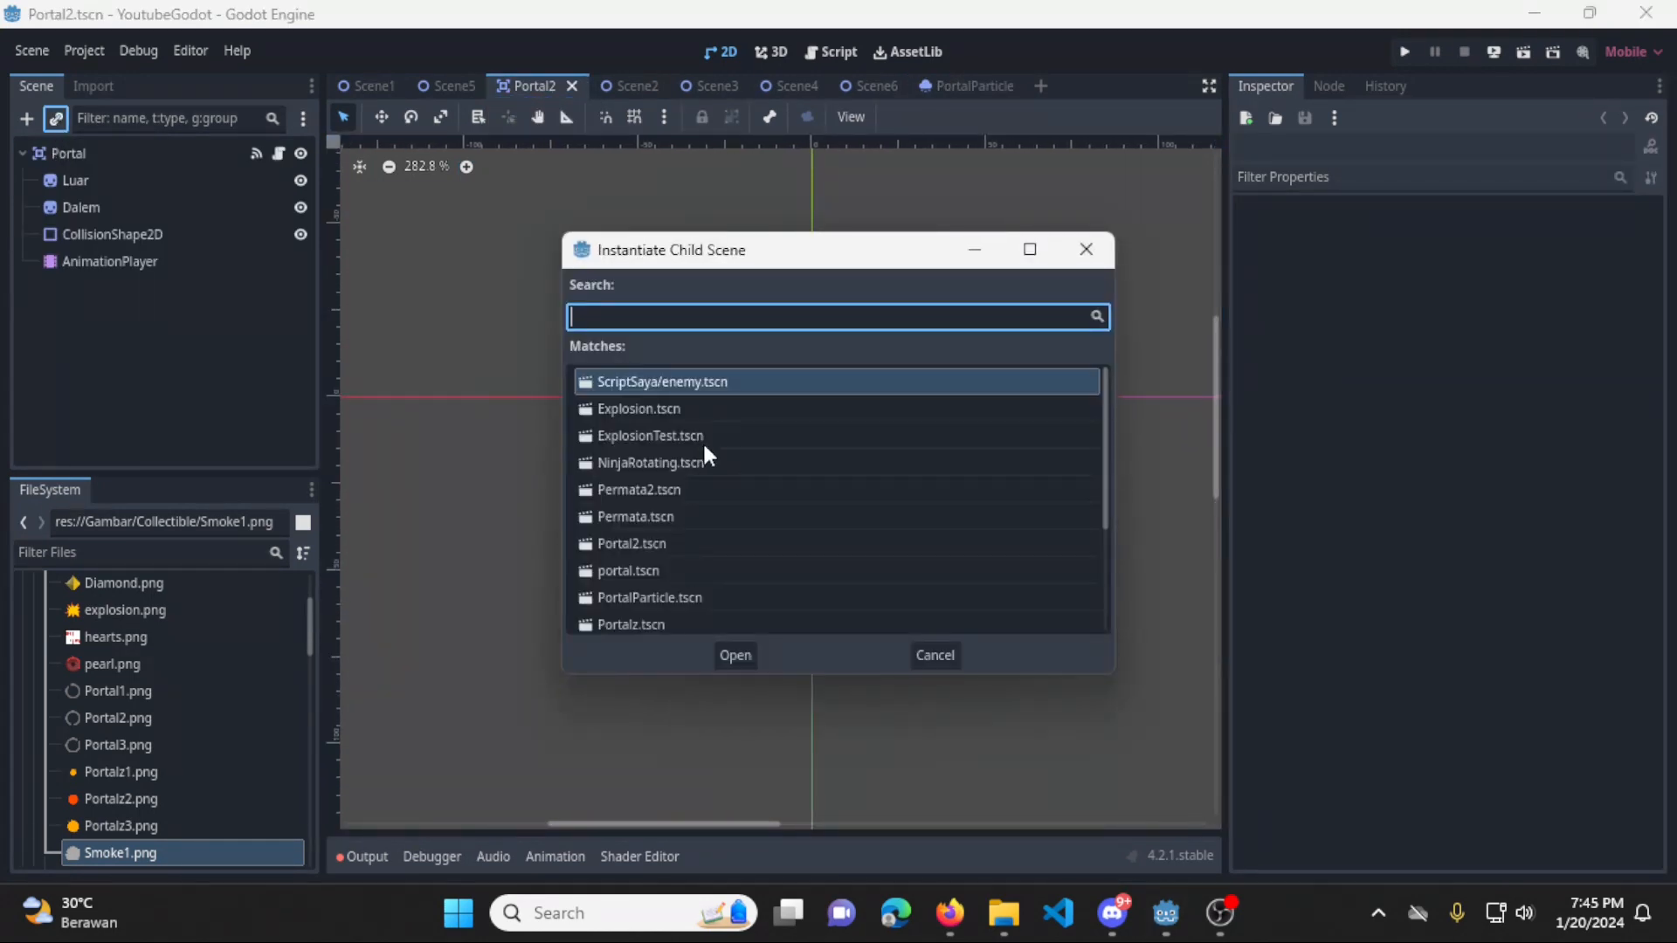
click(718, 602)
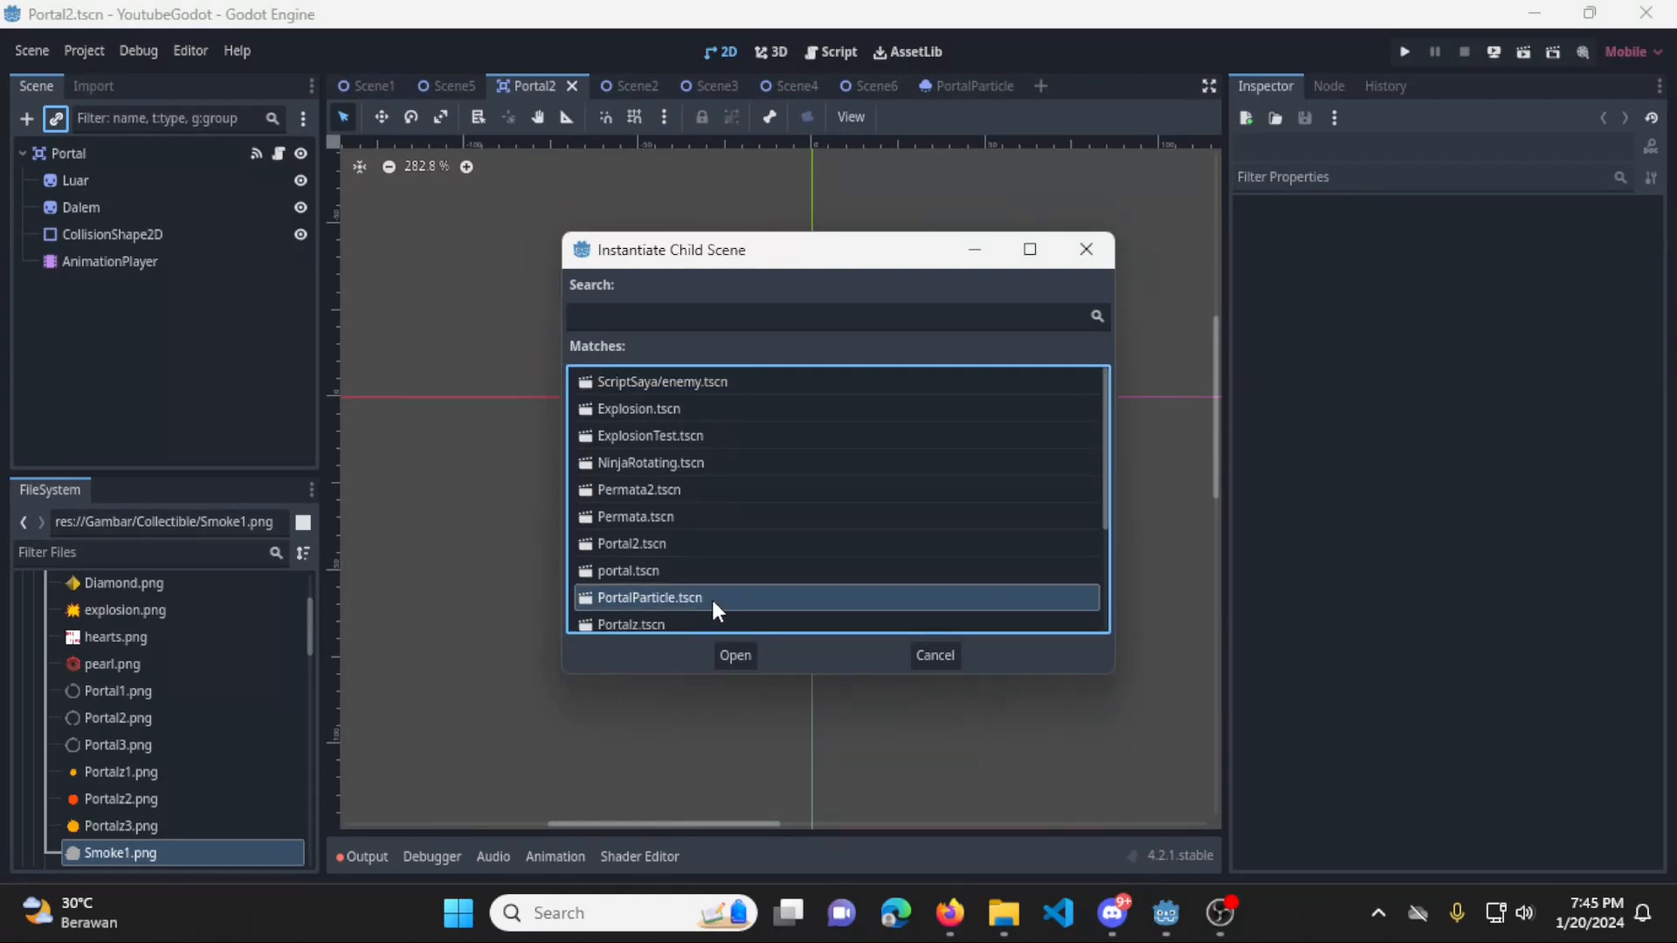
double_click(711, 597)
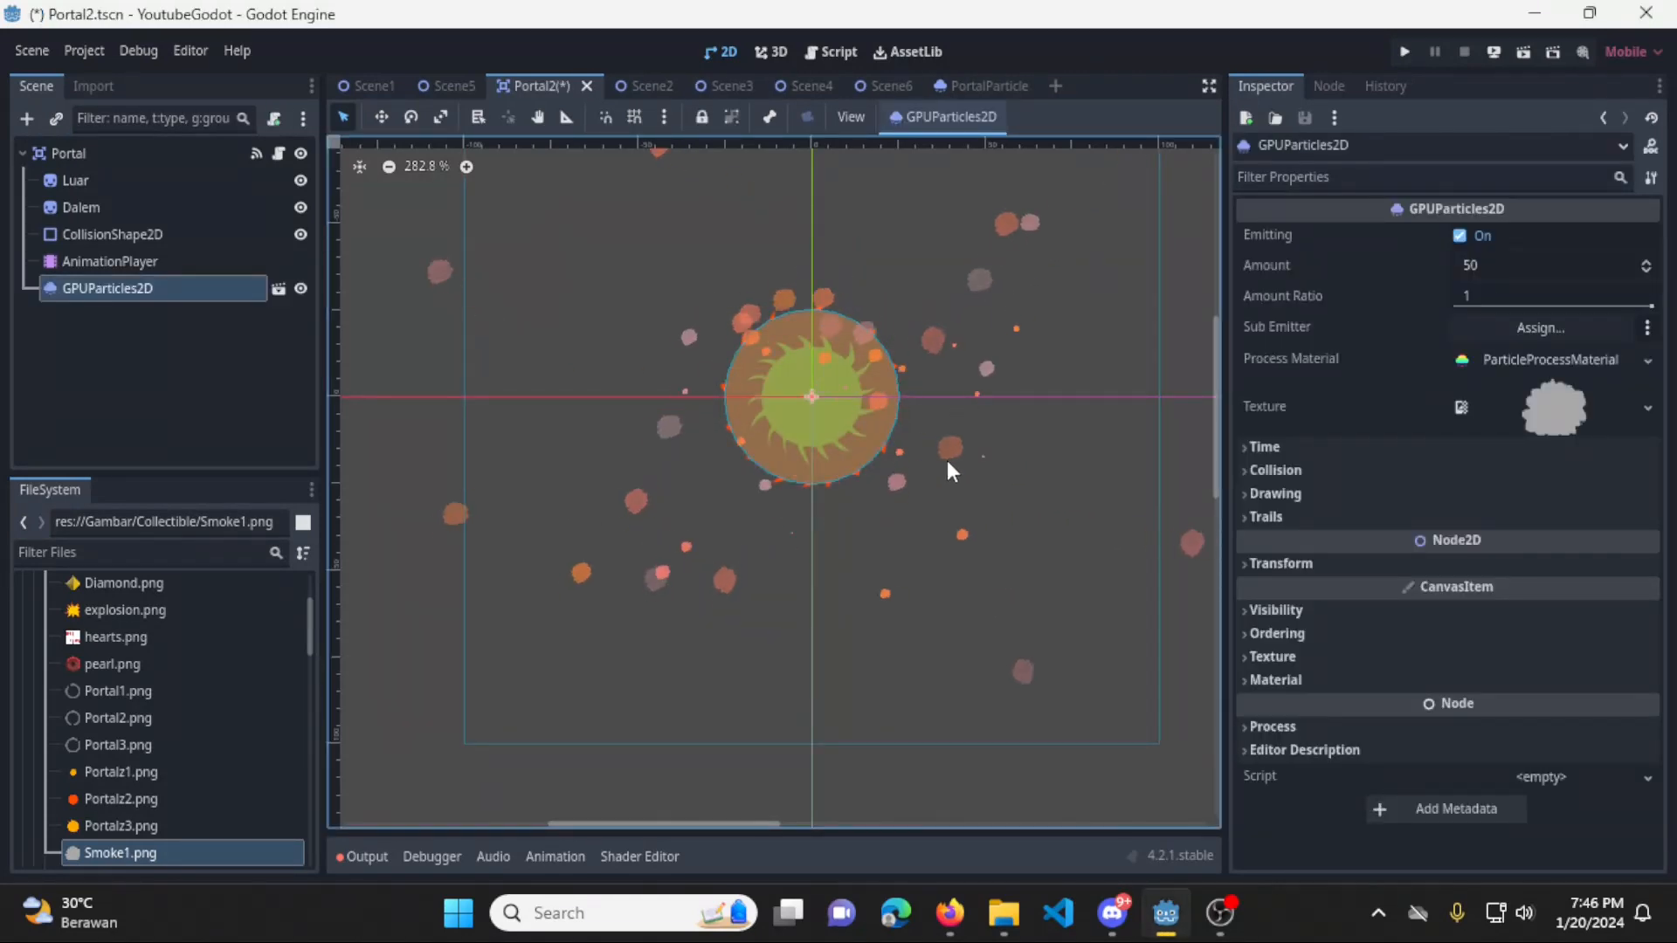
scroll(971, 467, down, 1)
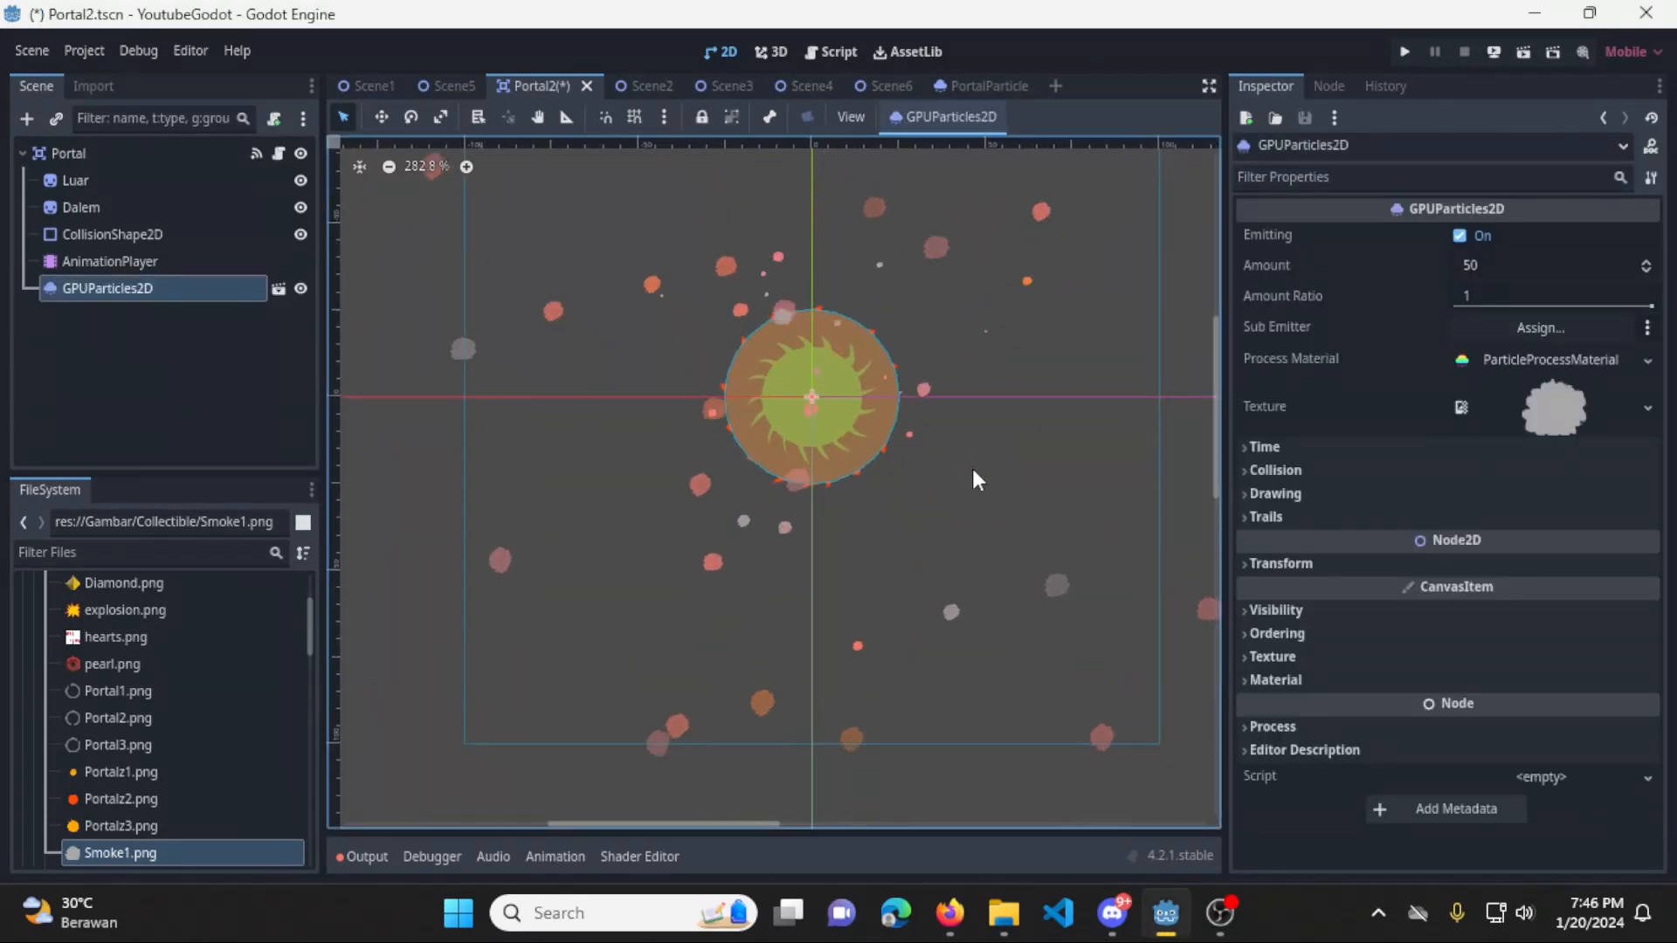
scroll(972, 471, down, 1)
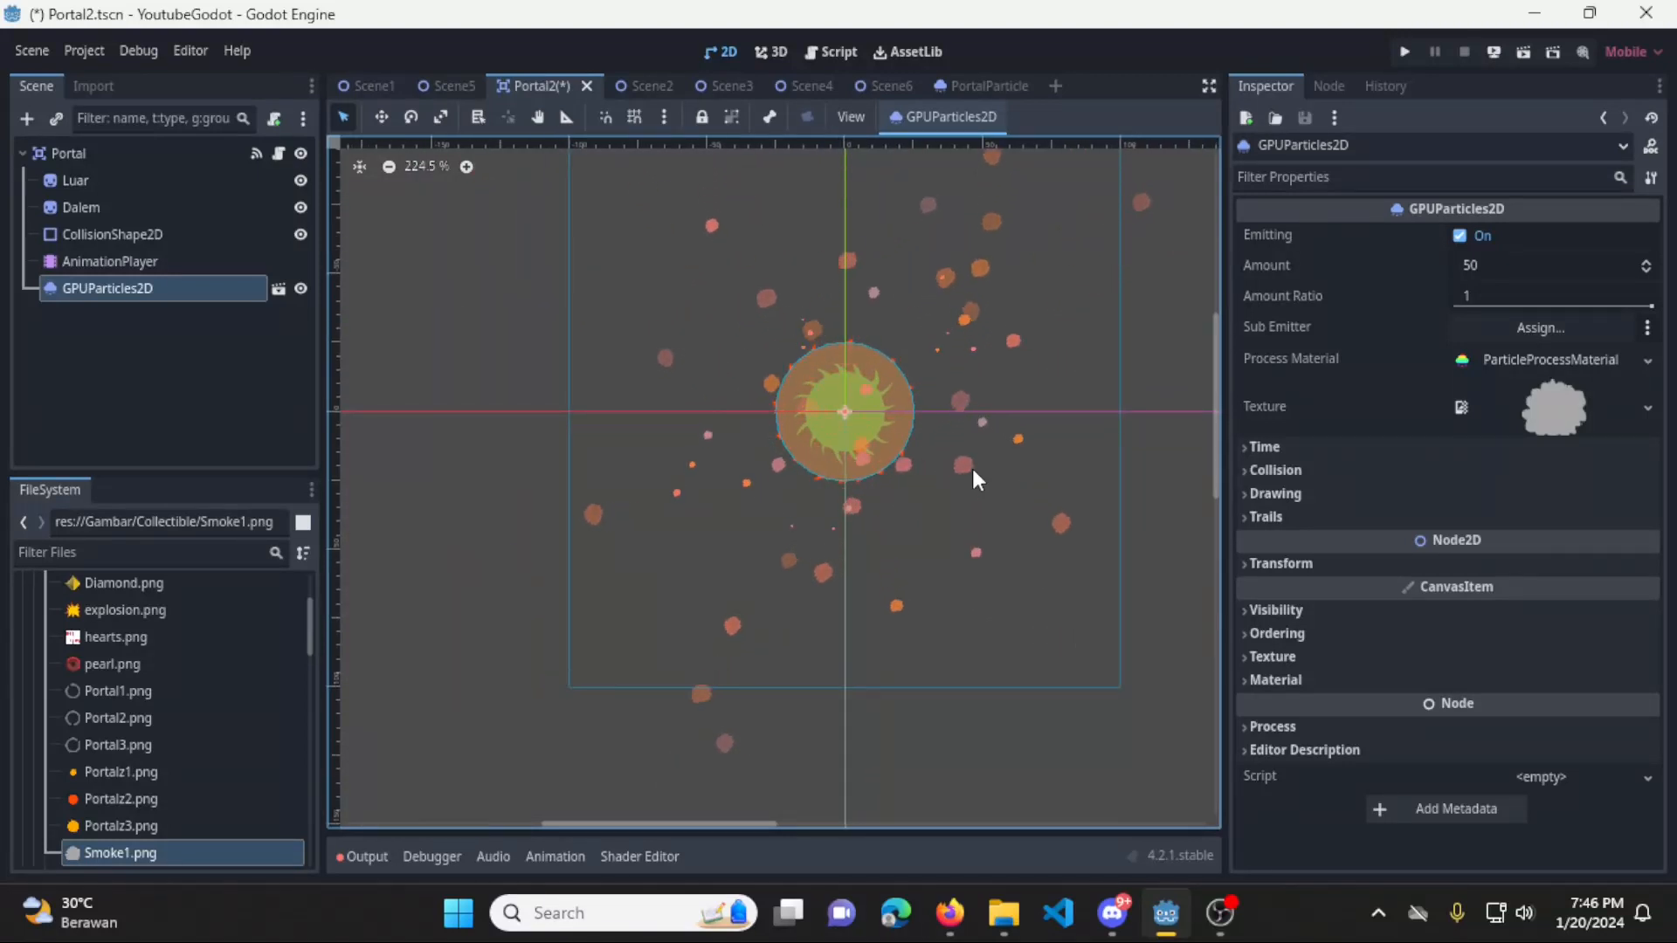
key(ctrl+s)
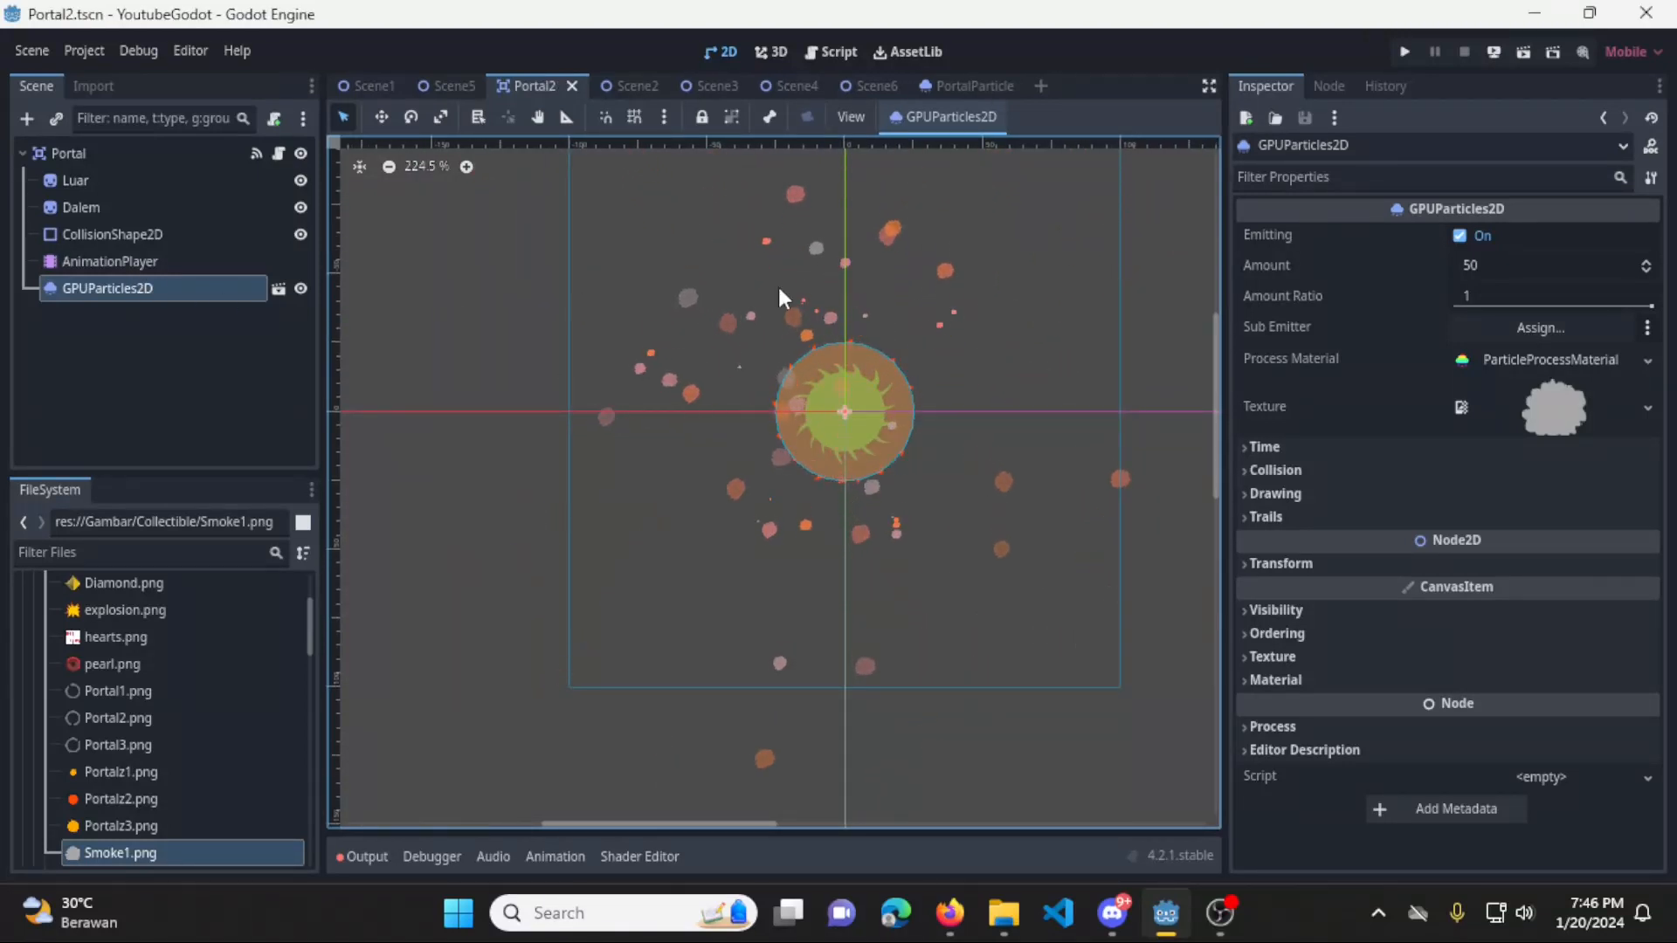
Set the Transform Scale of the instanced GPUParticles2D to 0.3 on x and y, and save the Portal2 scene
click(1437, 562)
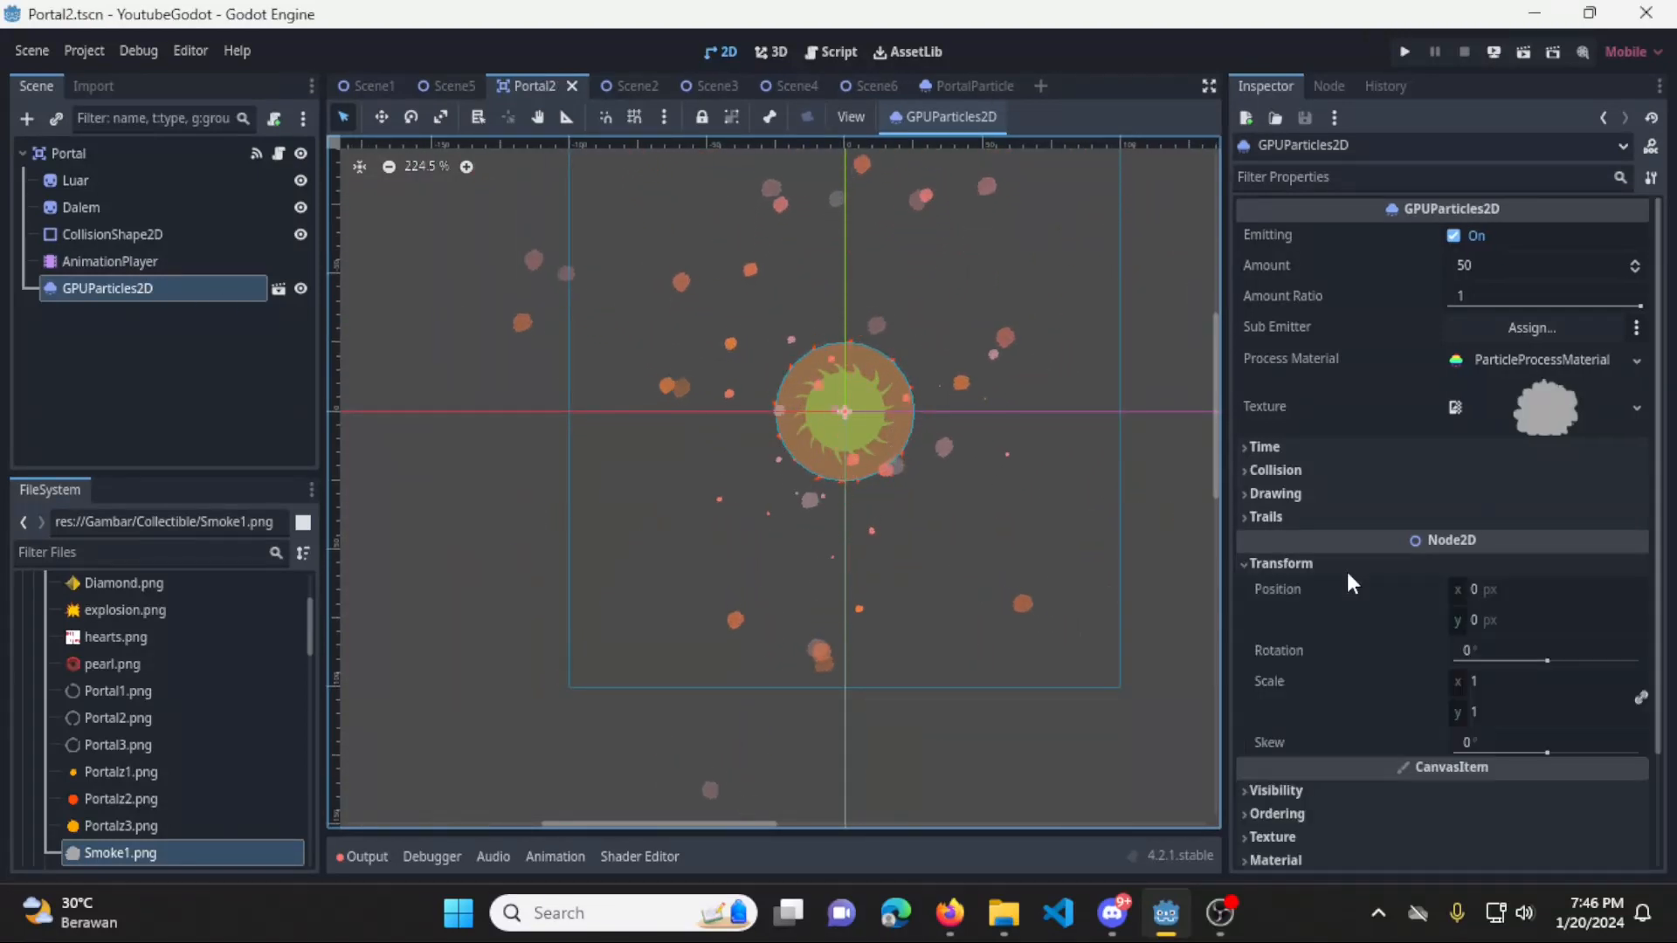
click(1528, 681)
text(0.3)
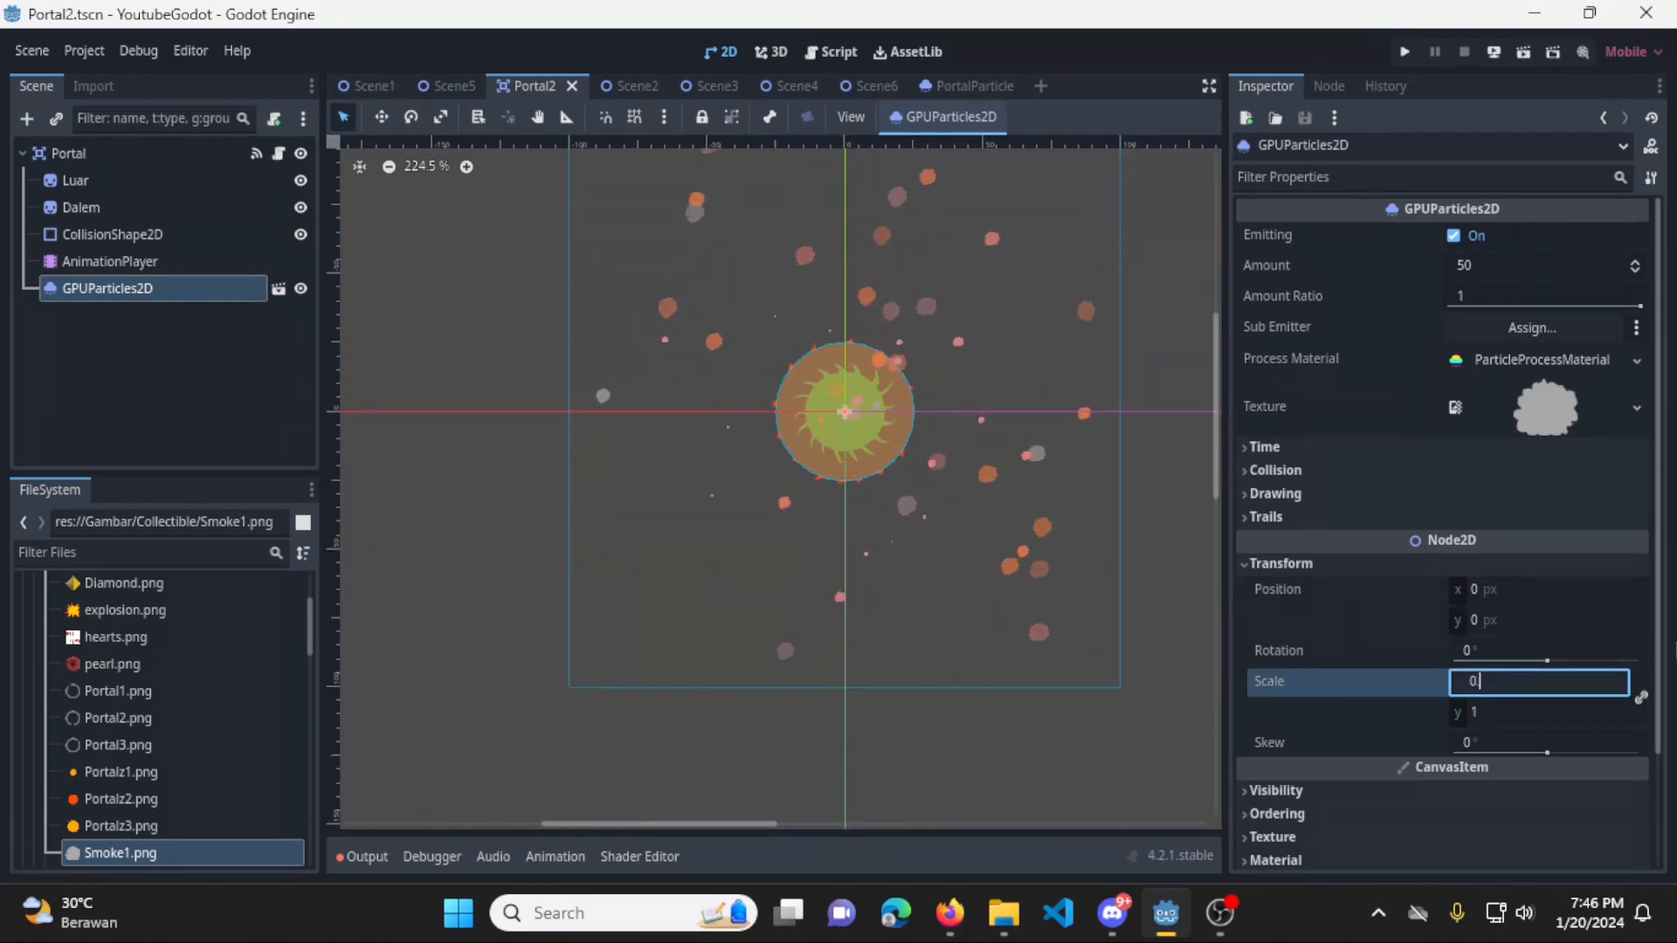
key(Tab)
key(Return)
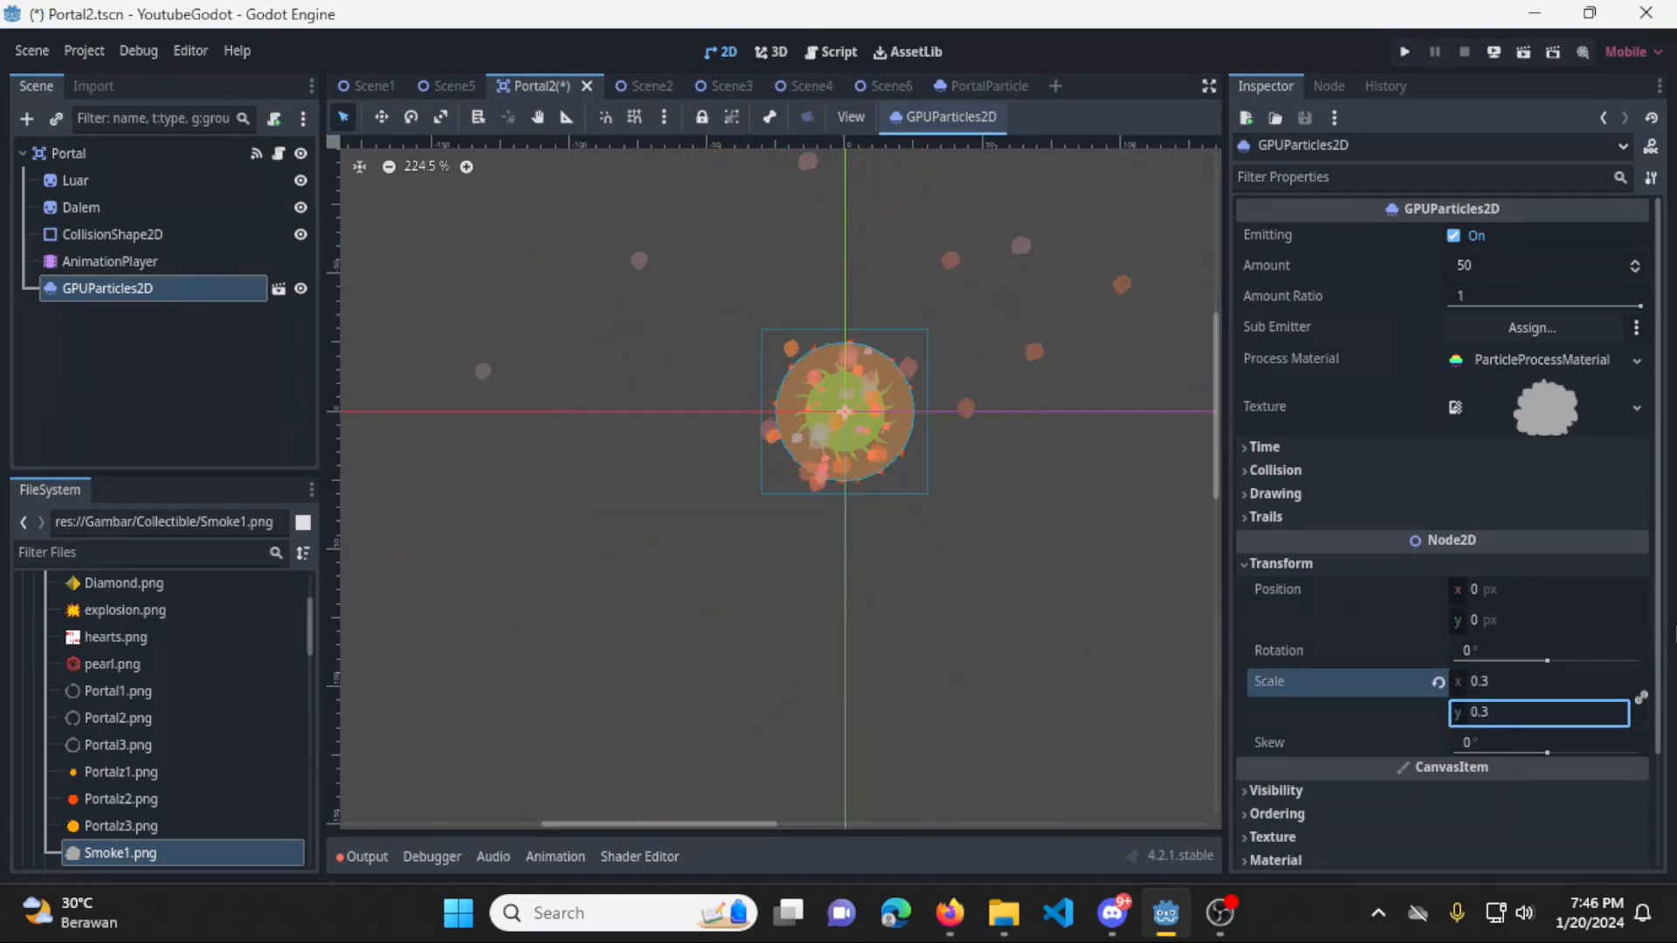
key(ctrl+s)
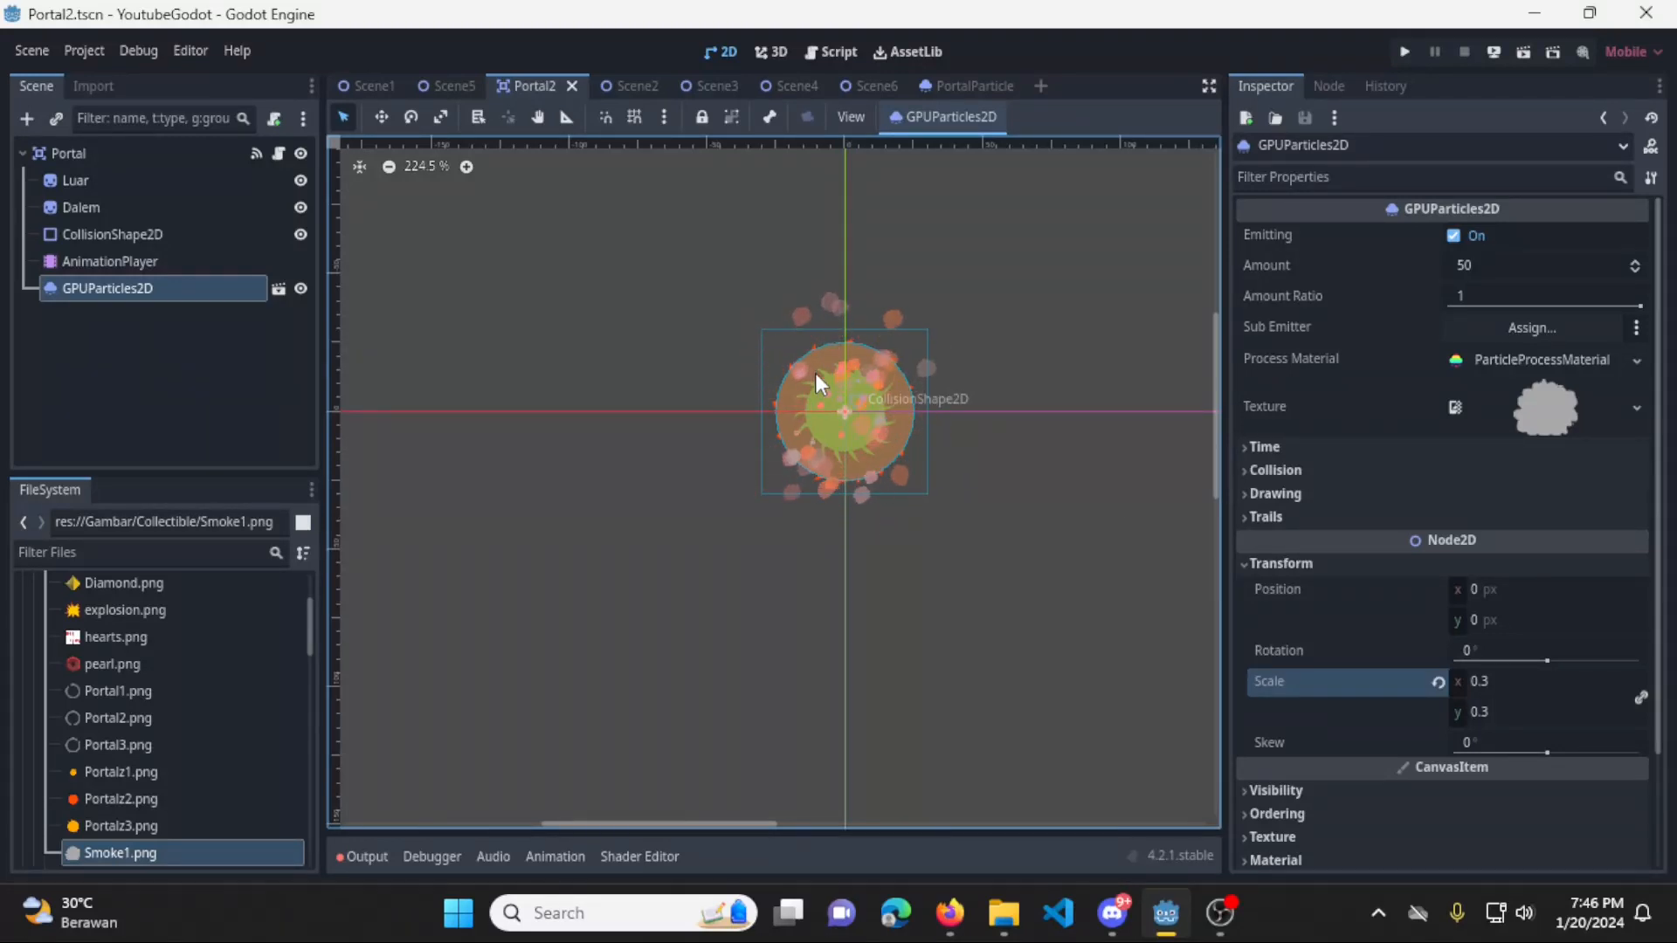
Run the project, move the player around the portals to check the particle effect, and close the game
click(1402, 51)
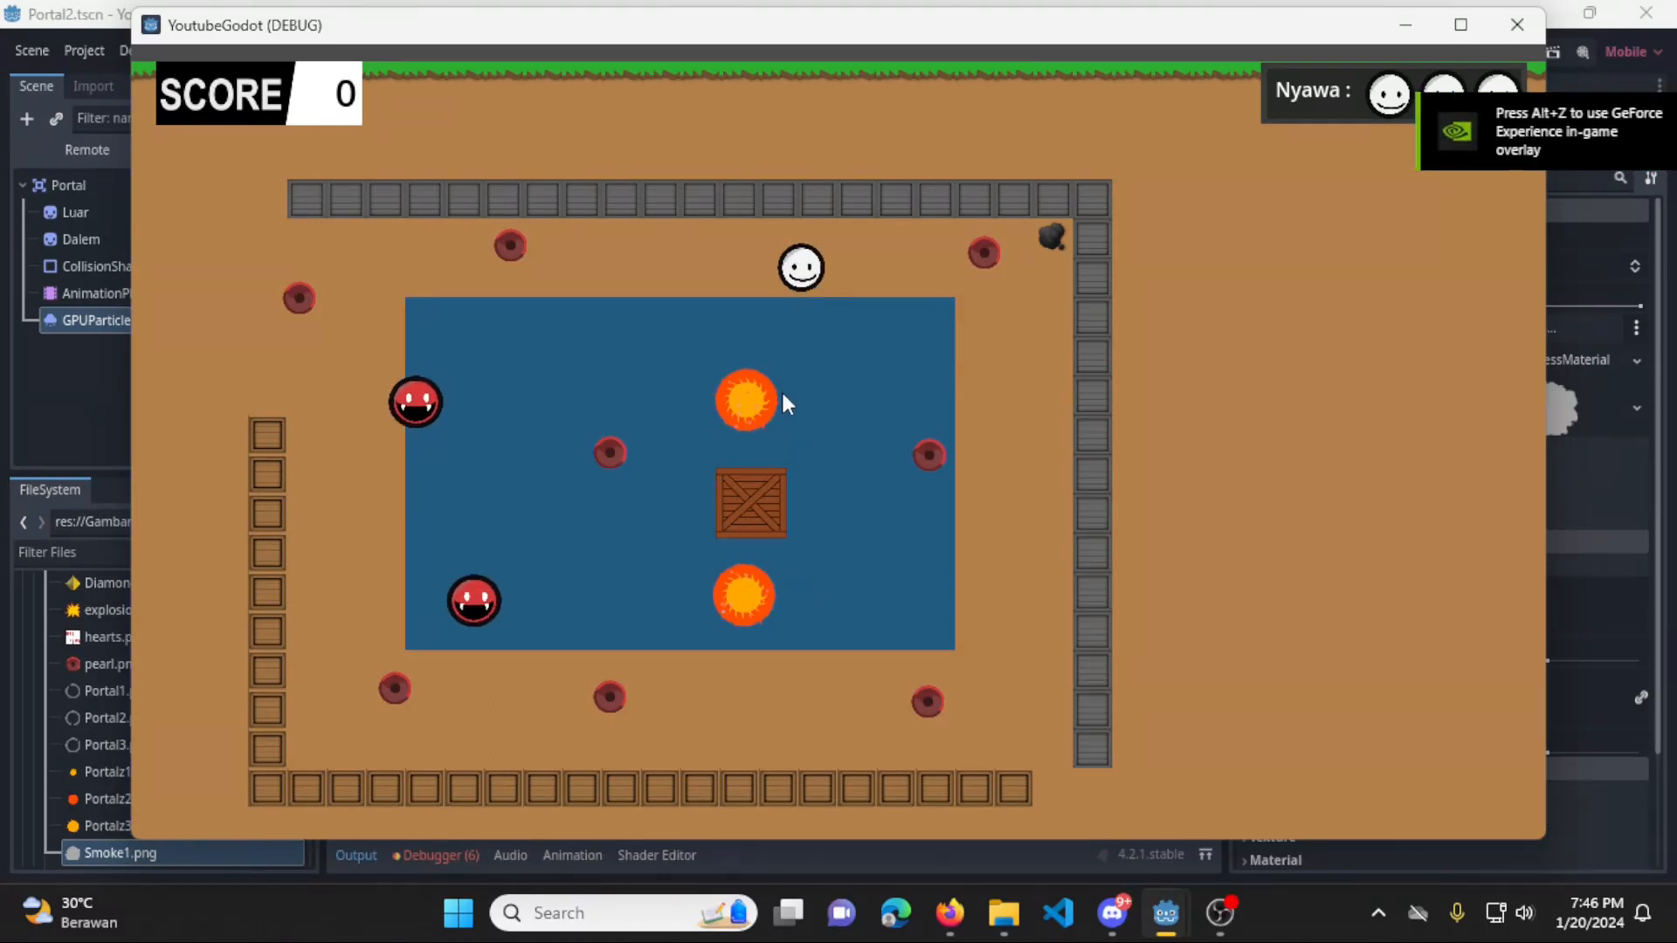
key(Right)
key(Down)
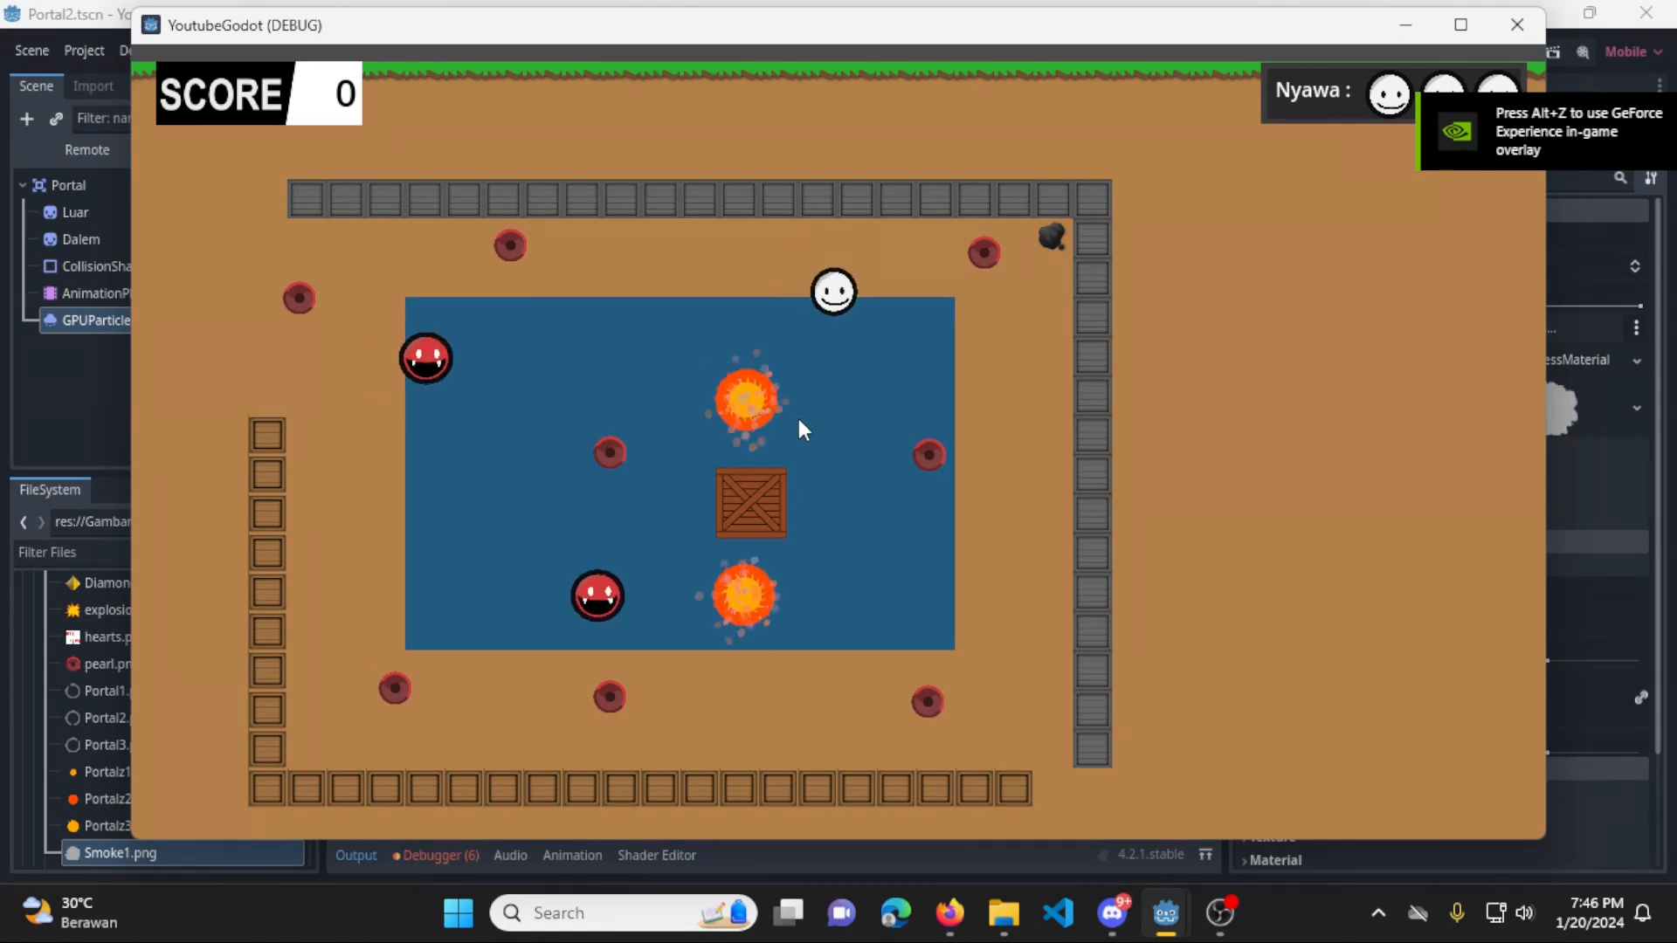
key(Up)
key(Left)
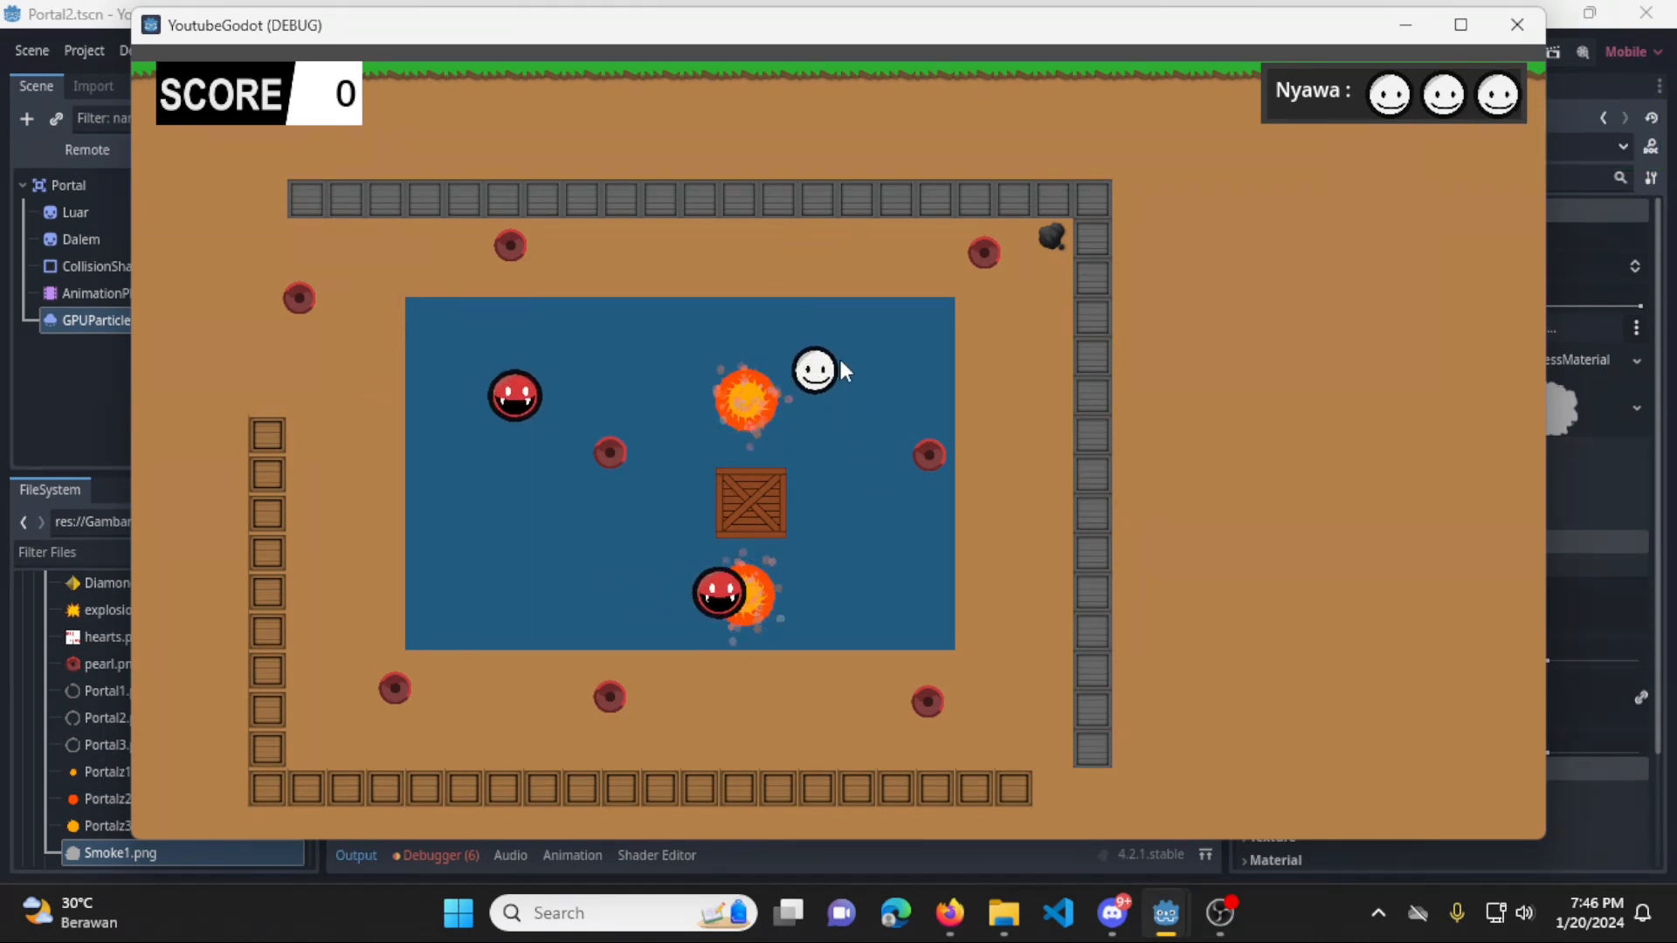
key(Right)
click(1529, 27)
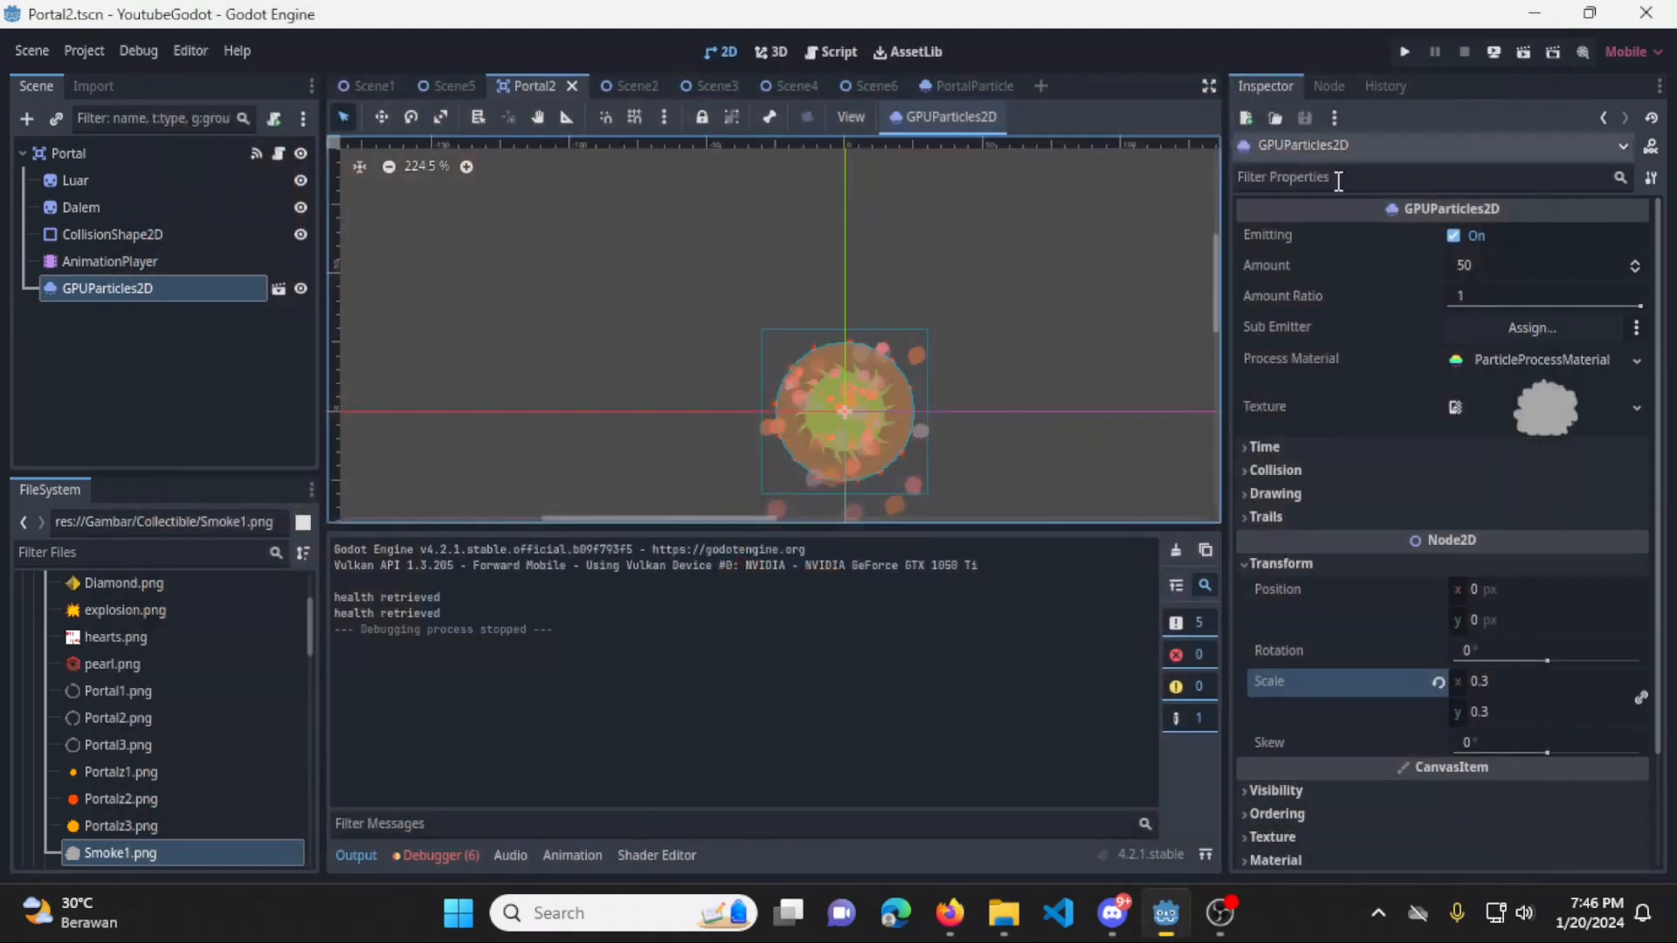
middle_drag(987, 380, 875, 300)
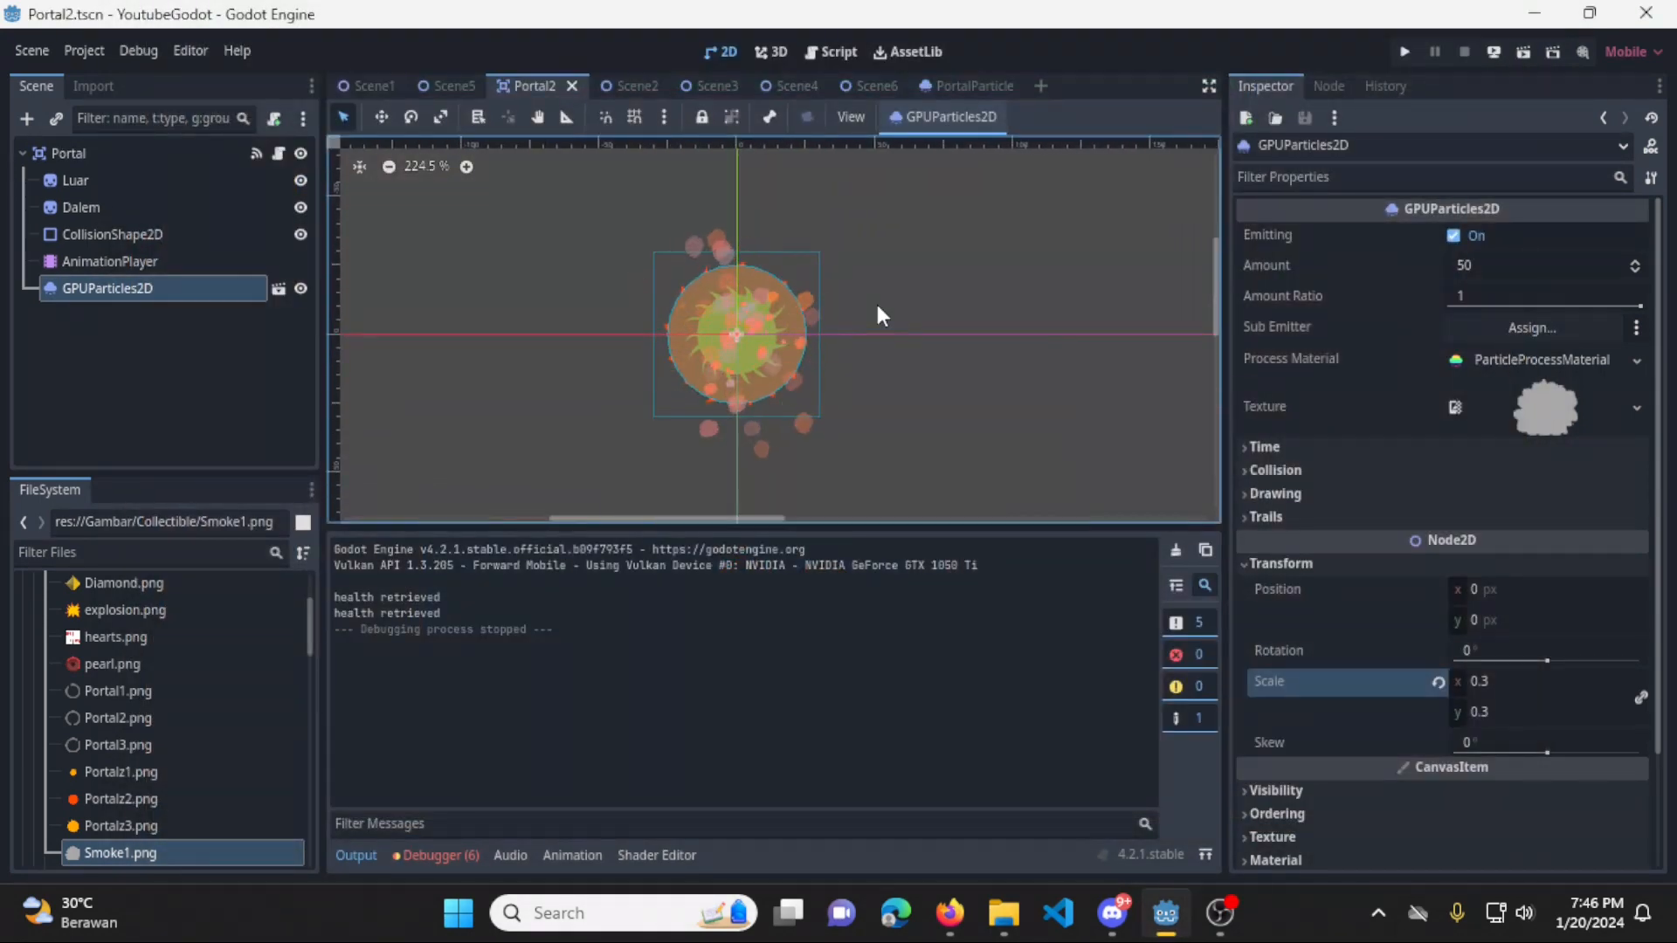